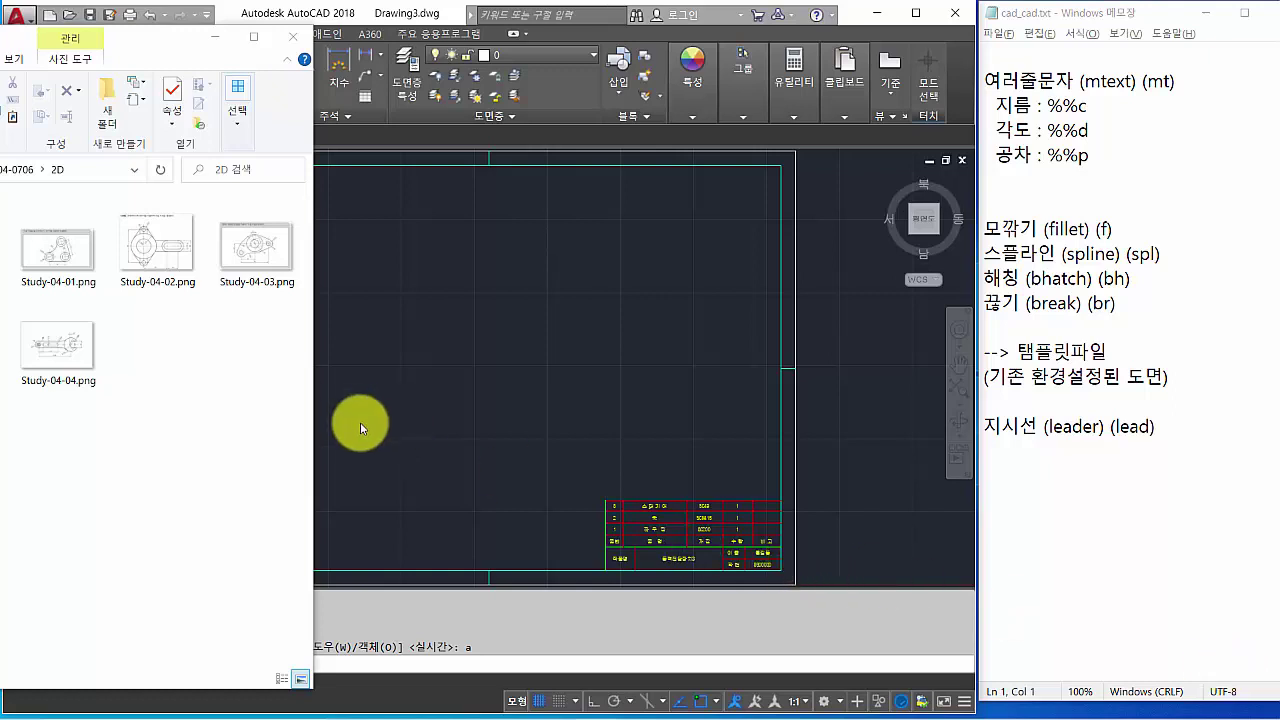
Open the exercise image Study-04-01.png, place its window beside the drawing area, and mark the lower-left pair of concentric circles.
{"action": "double_click", "coordinate": [47, 266]}
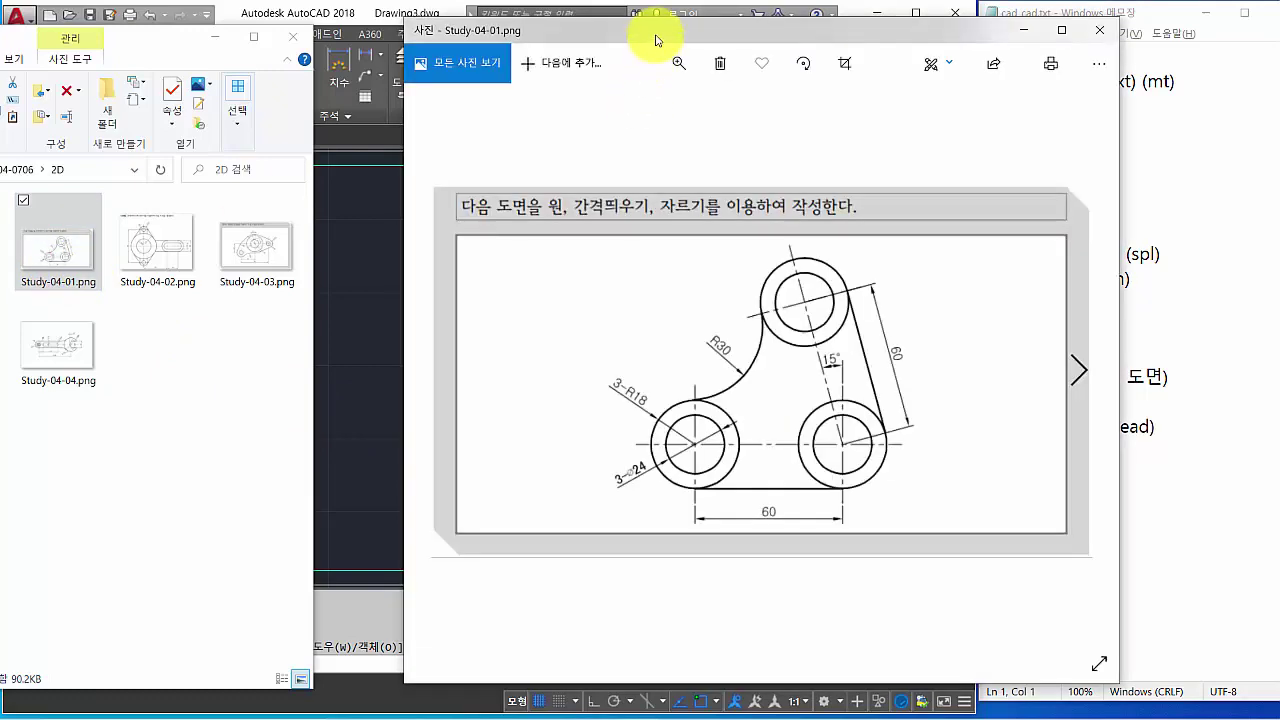
{"action": "left_click_drag", "start_coordinate": [651, 29], "coordinate": [112, 30]}
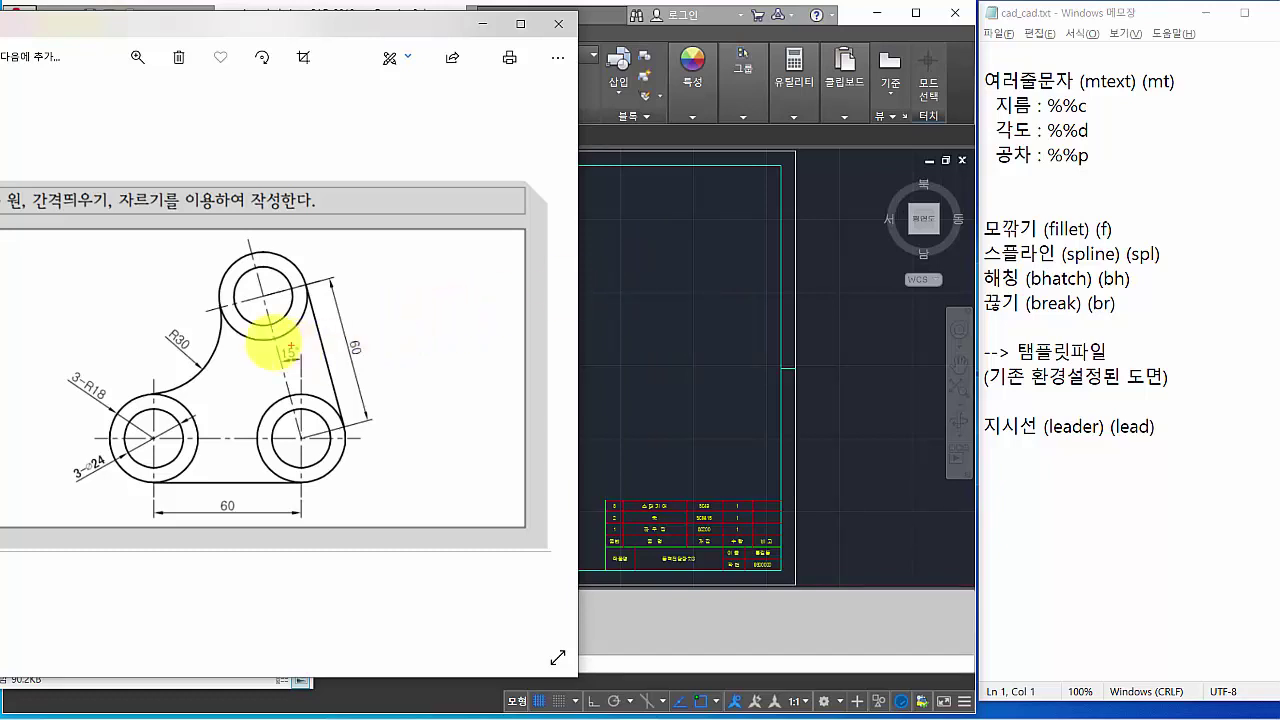
{"action": "left_click", "coordinate": [123, 397]}
{"action": "left_click_drag", "start_coordinate": [122, 395], "coordinate": [155, 399]}
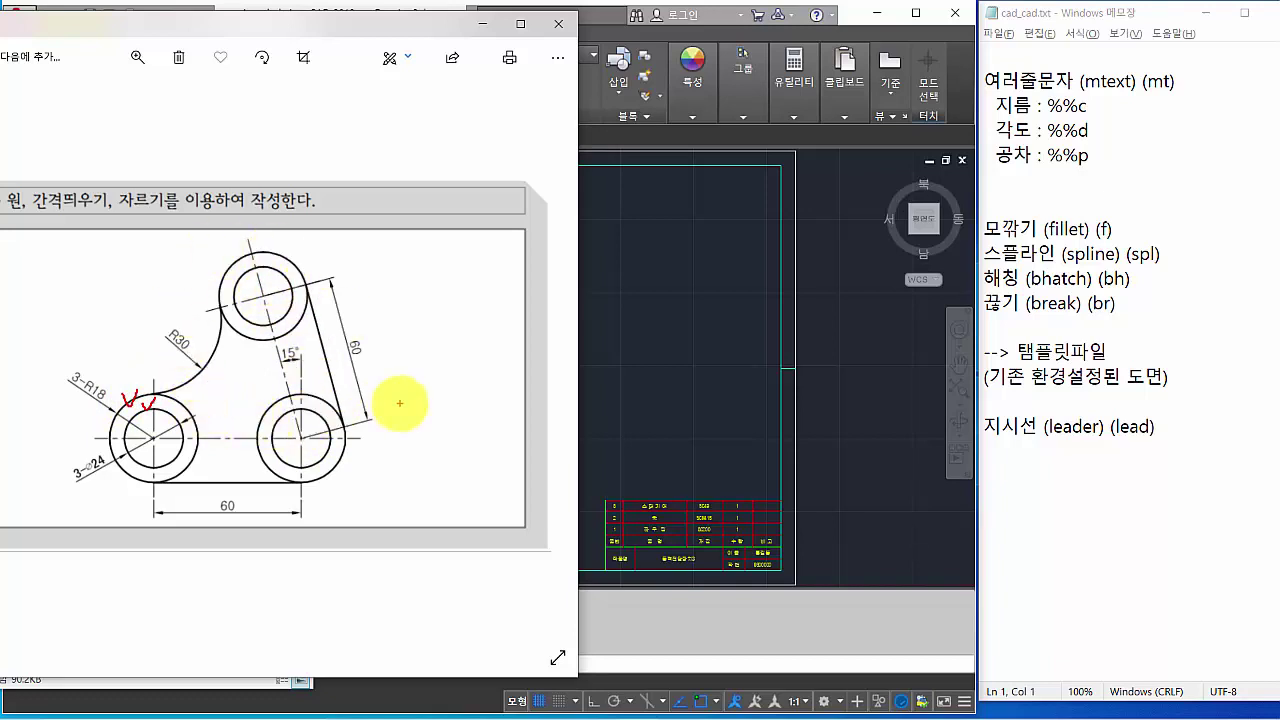
Switch to the Notepad notes and start a new line below the leader entry with "복사,".
{"action": "left_click", "coordinate": [997, 471]}
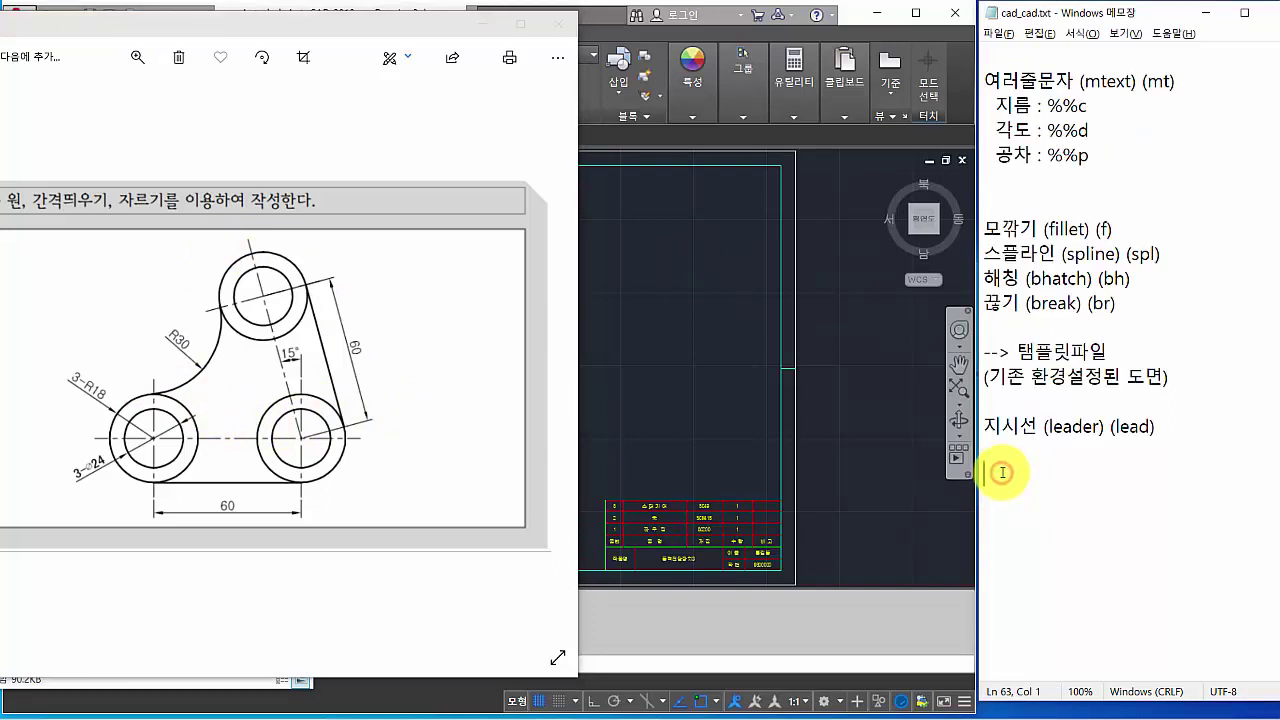
{"action": "type", "text": "qle"}
{"action": "key", "text": "BackSpace"}
{"action": "key", "text": "BackSpace"}
{"action": "key", "text": "BackSpace"}
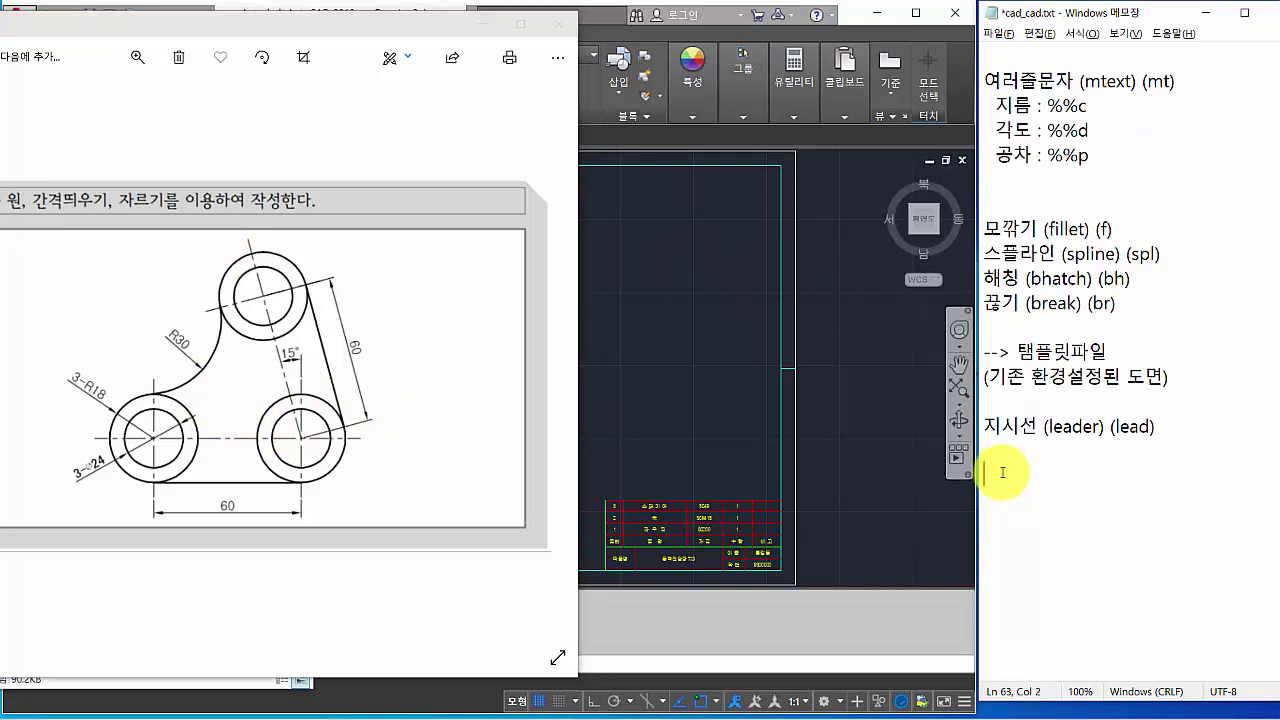
{"action": "type", "text": "복사,"}
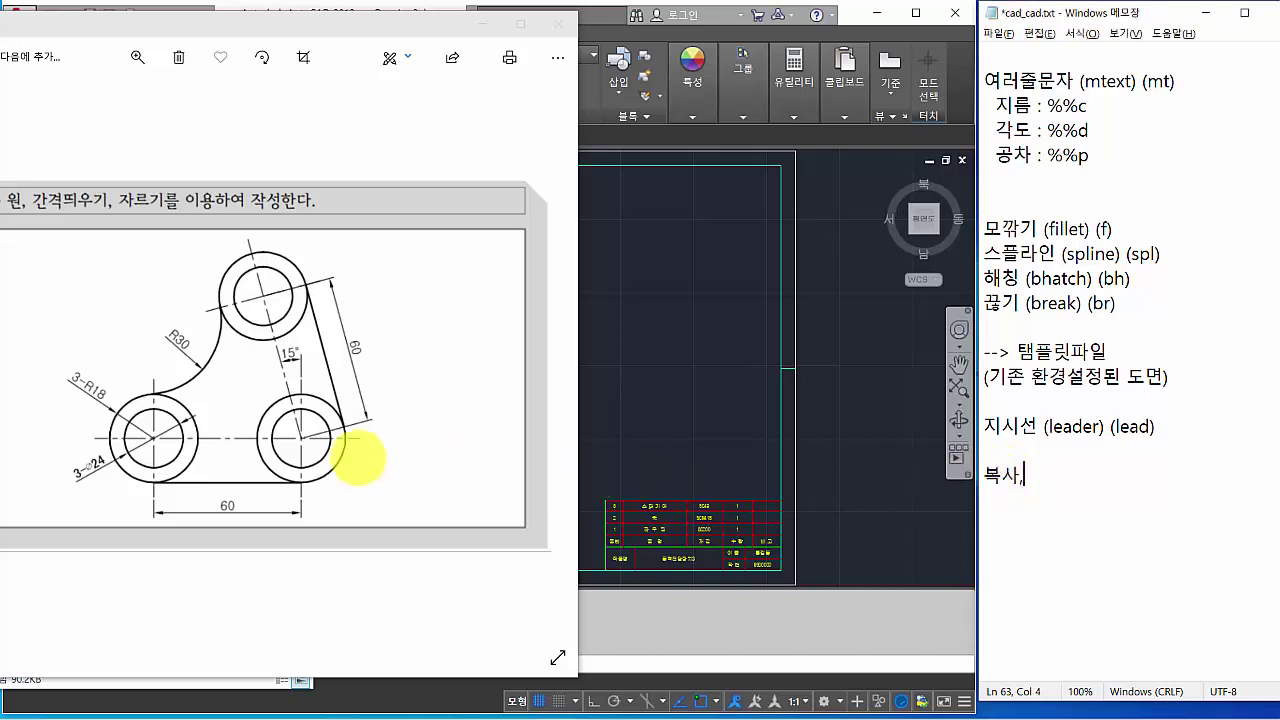
Mark the 15° inclined centre line on the exercise image and append "각도선," to the last note line.
{"action": "left_click", "coordinate": [305, 433]}
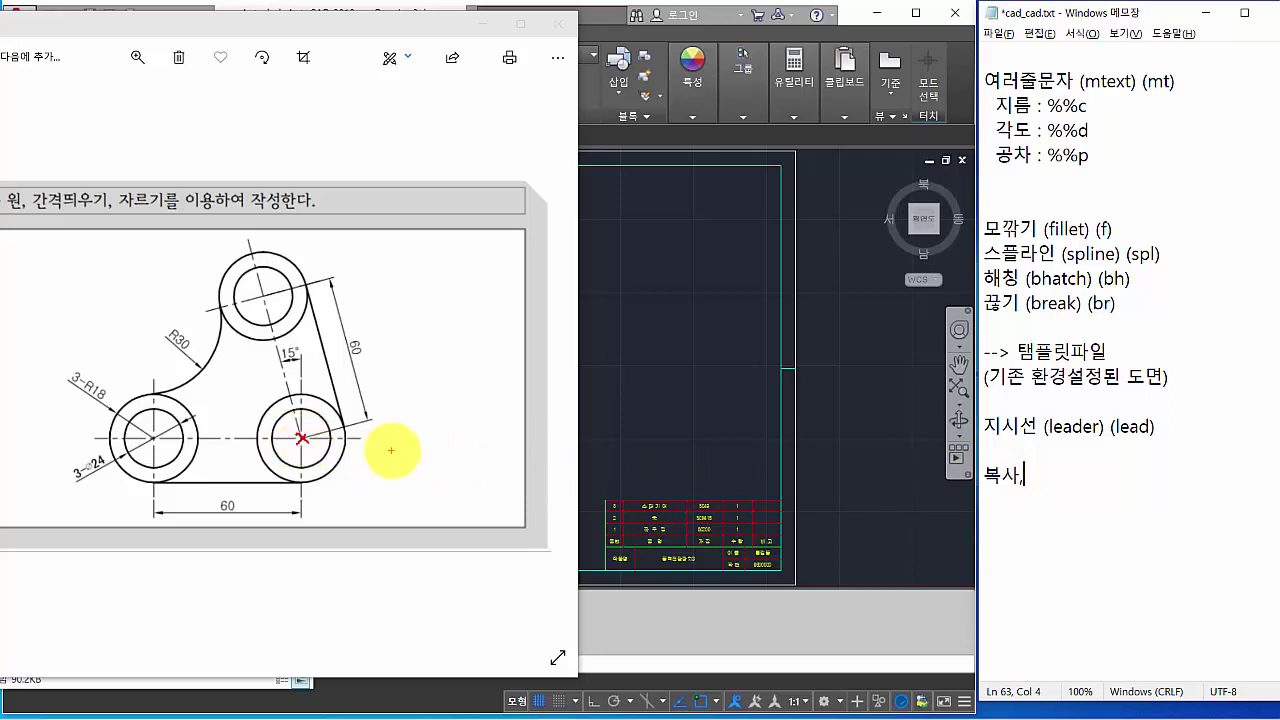
{"action": "left_click_drag", "start_coordinate": [300, 436], "coordinate": [244, 232]}
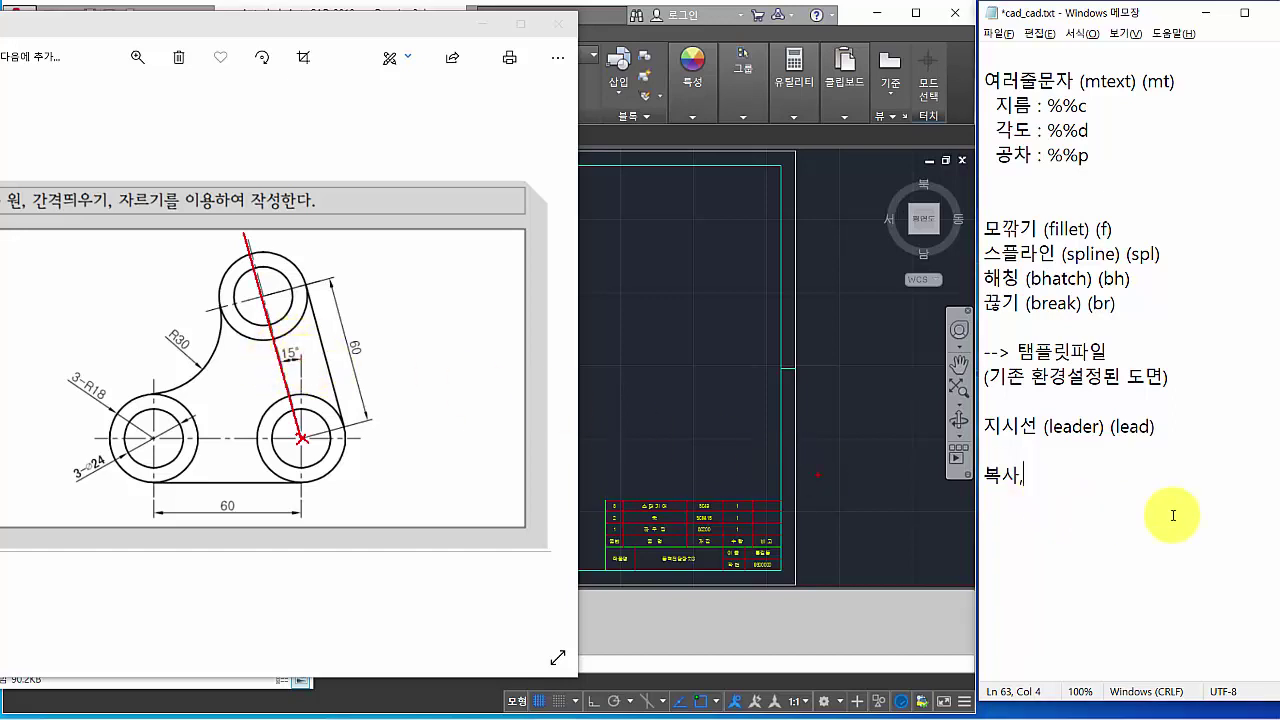
{"action": "key", "text": "Escape"}
{"action": "type", "text": "ㄱ각도선"}
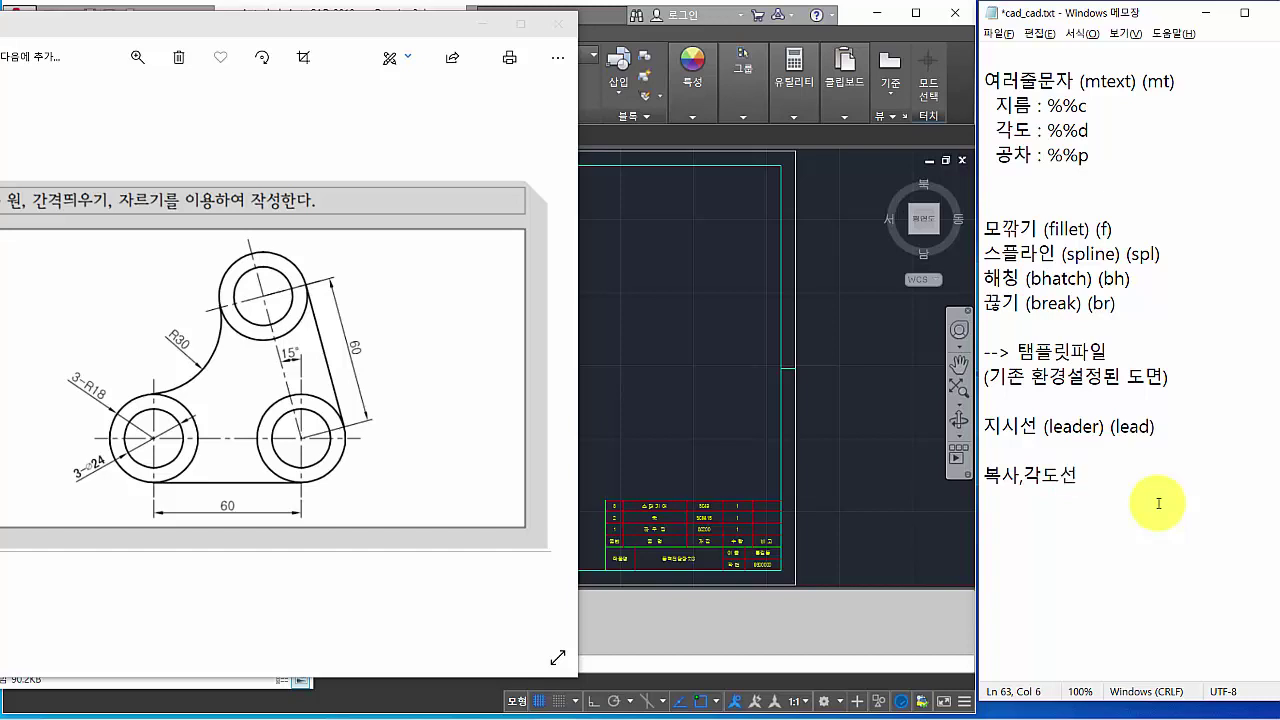
{"action": "type", "text": ","}
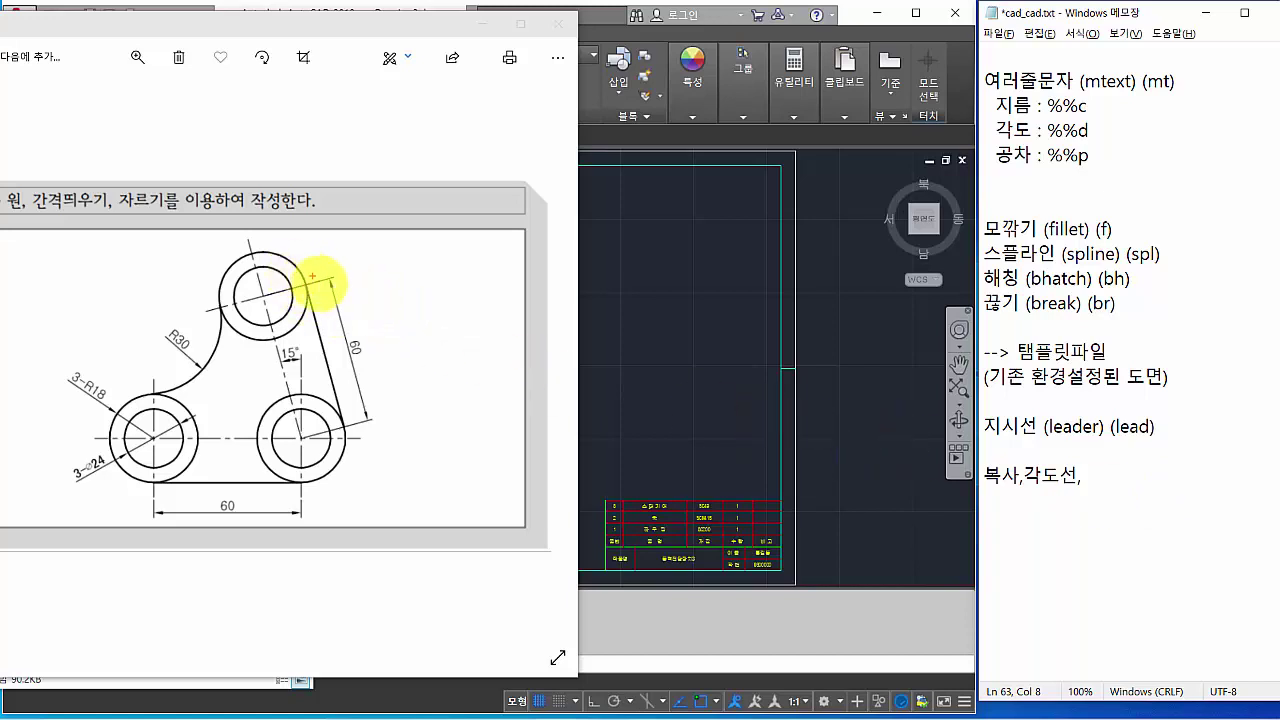
Mark the straight tangent line and its two outer circles on the exercise image, and append "접선(접점)," to the note line.
{"action": "left_click_drag", "start_coordinate": [306, 288], "coordinate": [341, 410]}
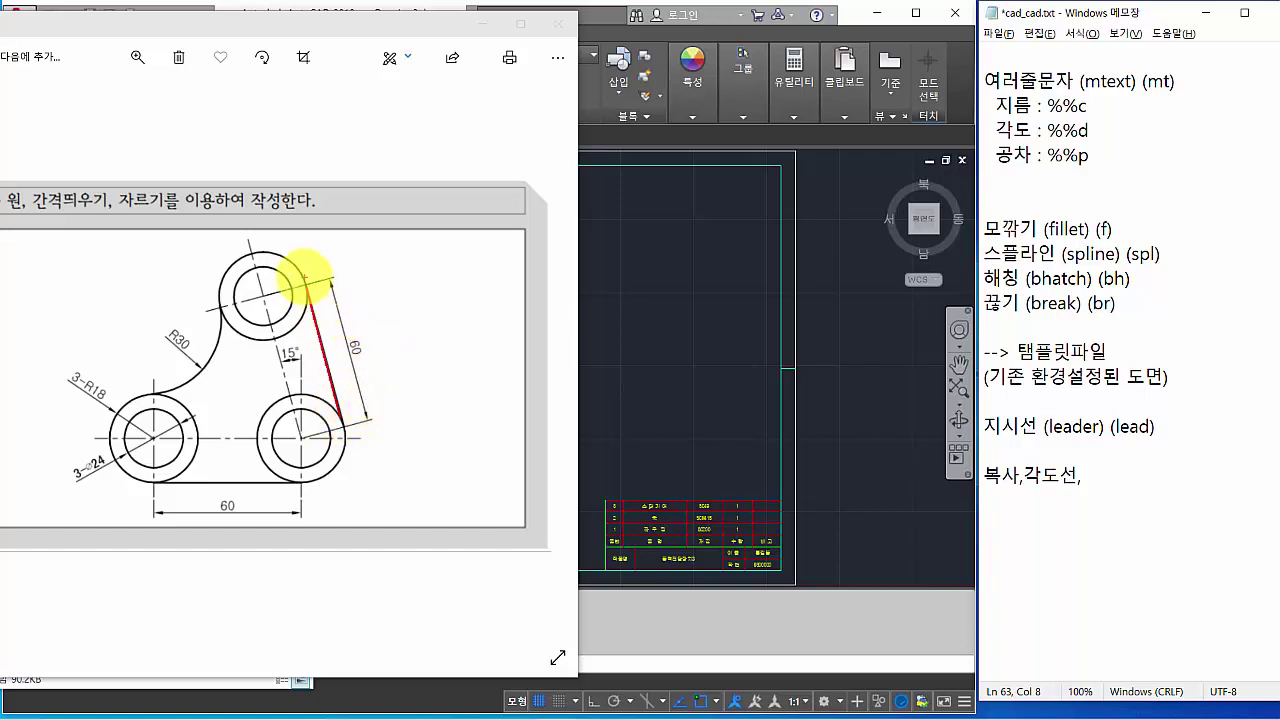
{"action": "left_click_drag", "start_coordinate": [283, 249], "coordinate": [305, 241]}
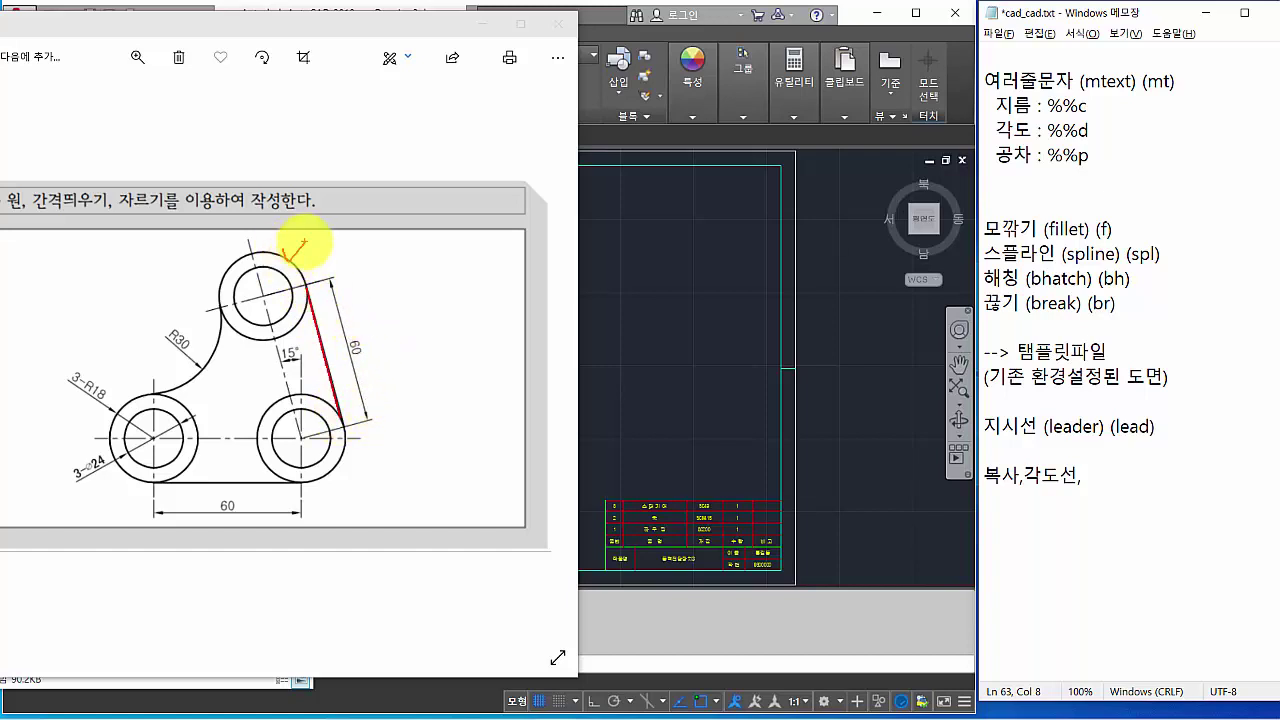
{"action": "mouse_move", "coordinate": [334, 455]}
{"action": "left_mouse_down"}
{"action": "mouse_move", "coordinate": [340, 468]}
{"action": "mouse_move", "coordinate": [355, 452]}
{"action": "left_mouse_up"}
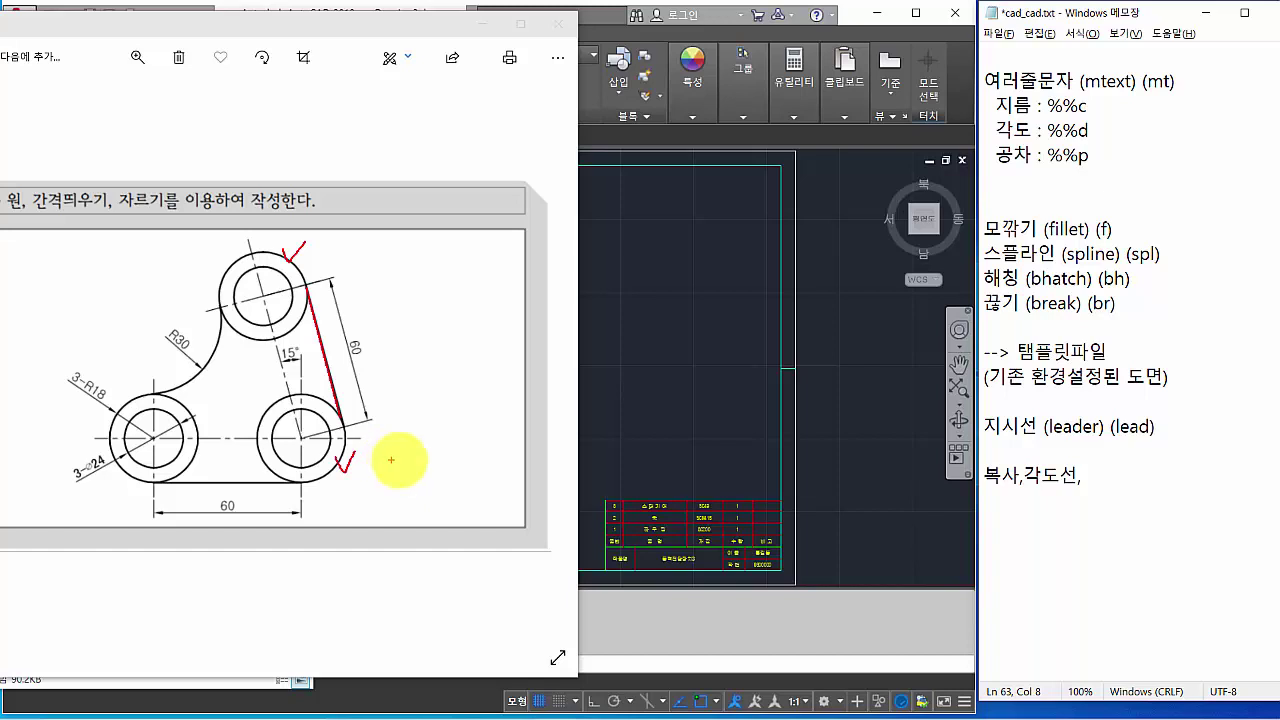
{"action": "left_click", "coordinate": [1166, 482]}
{"action": "type", "text": "ㅈㅓㅂ선("}
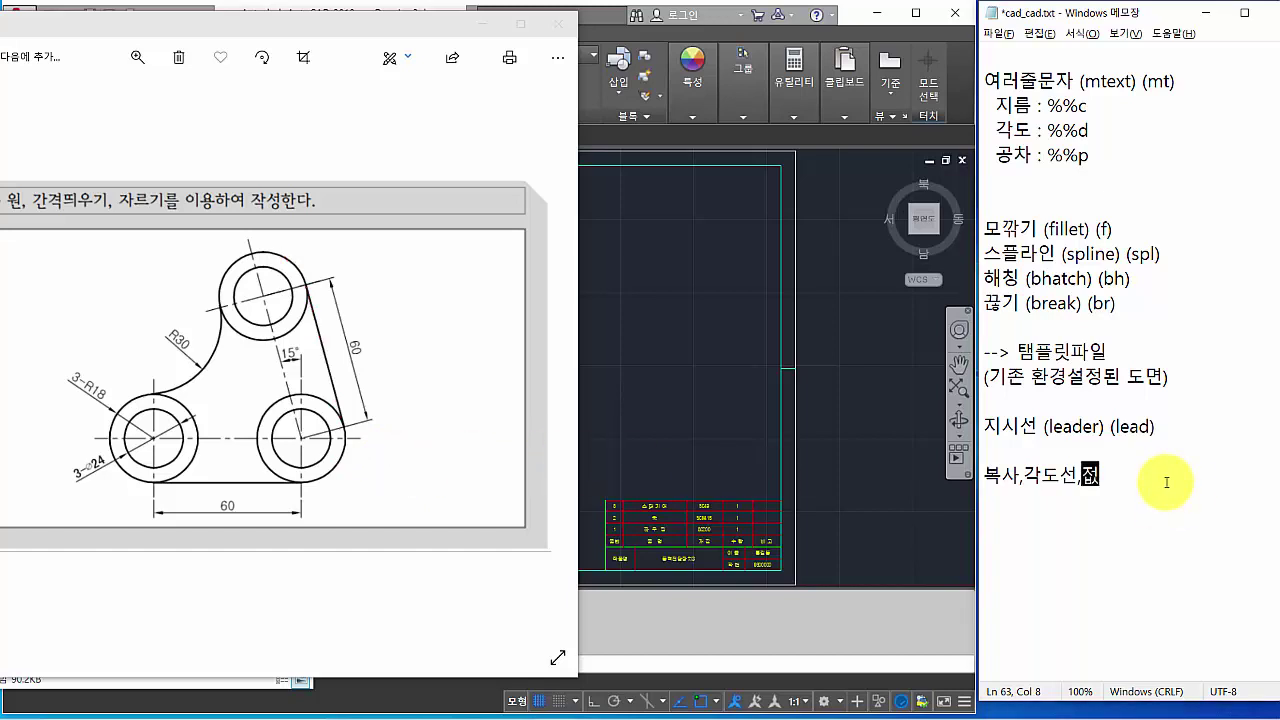
{"action": "type", "text": "접점),"}
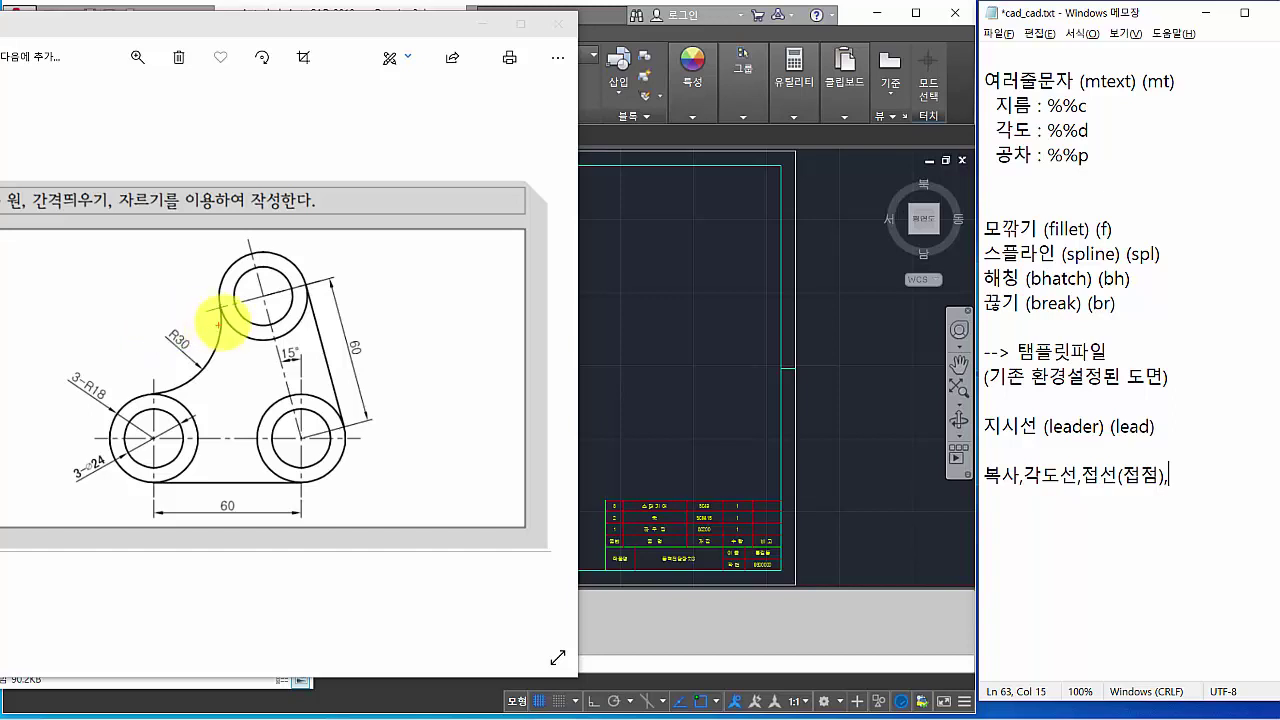
Mark the two circles that the R30 arc touches on the exercise image, and append "접한원" to the note line.
{"action": "left_click_drag", "start_coordinate": [218, 290], "coordinate": [228, 265]}
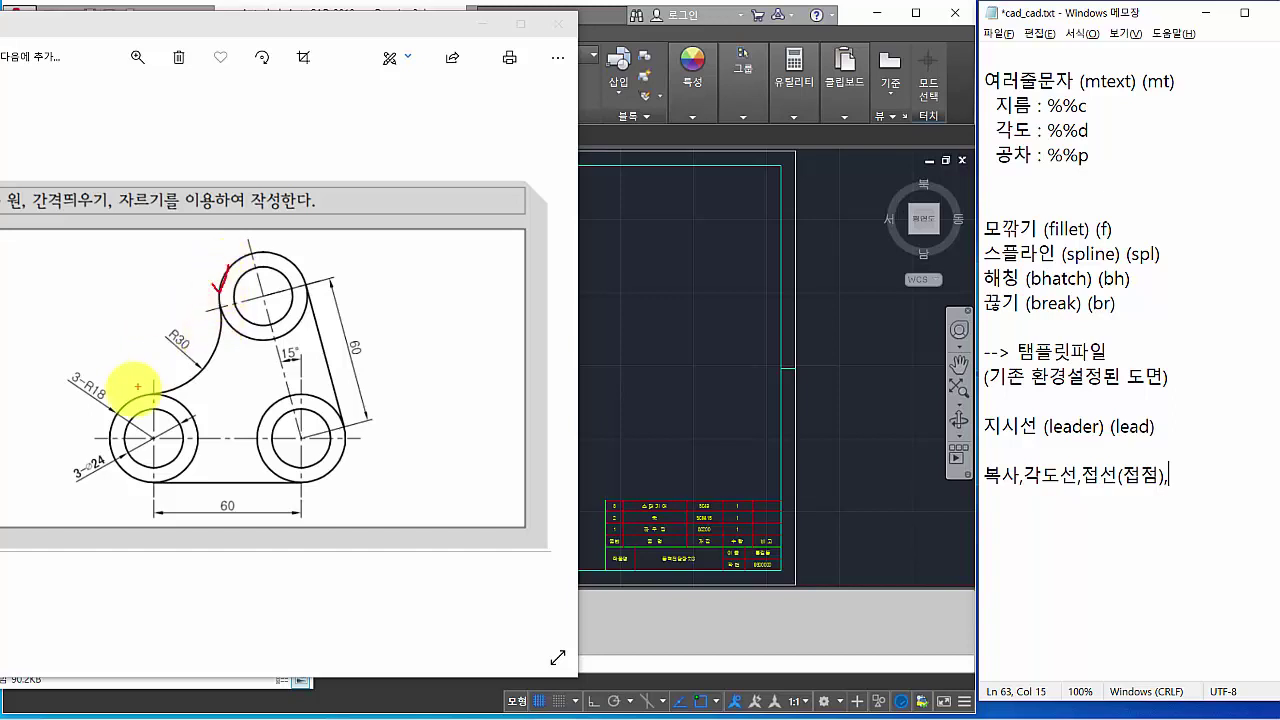
{"action": "left_click_drag", "start_coordinate": [128, 393], "coordinate": [145, 367]}
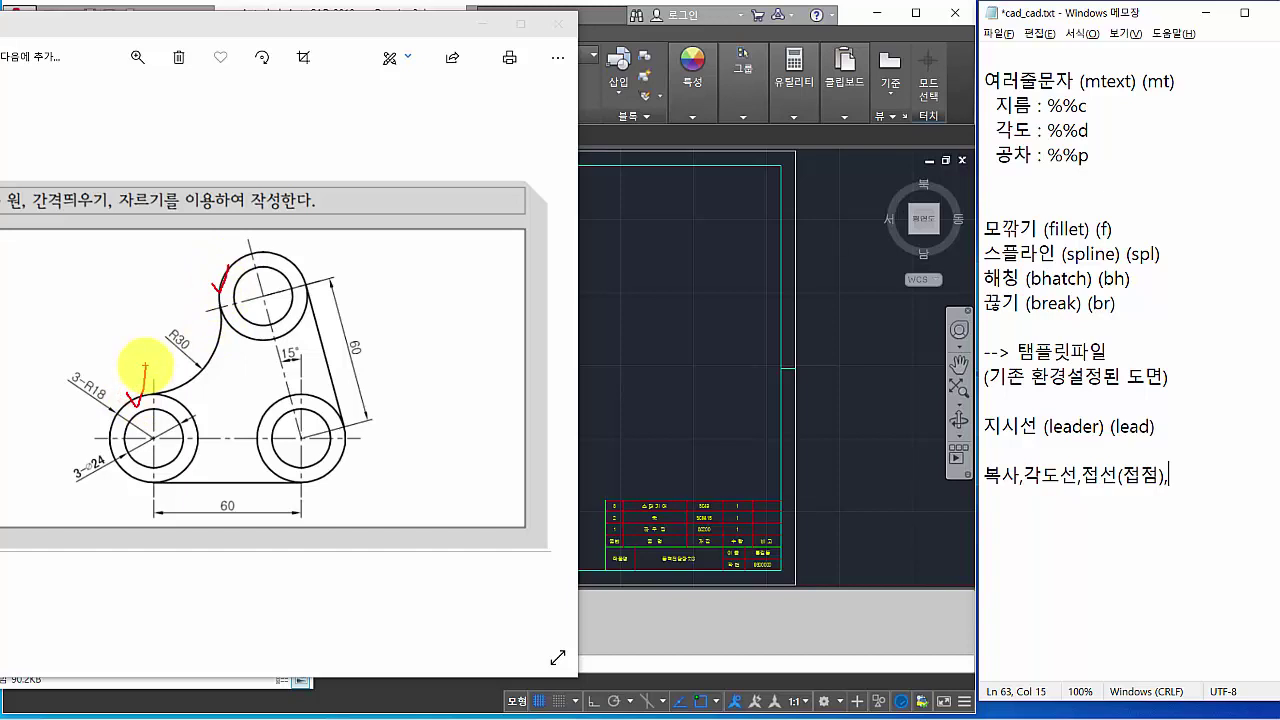
{"action": "type", "text": "접"}
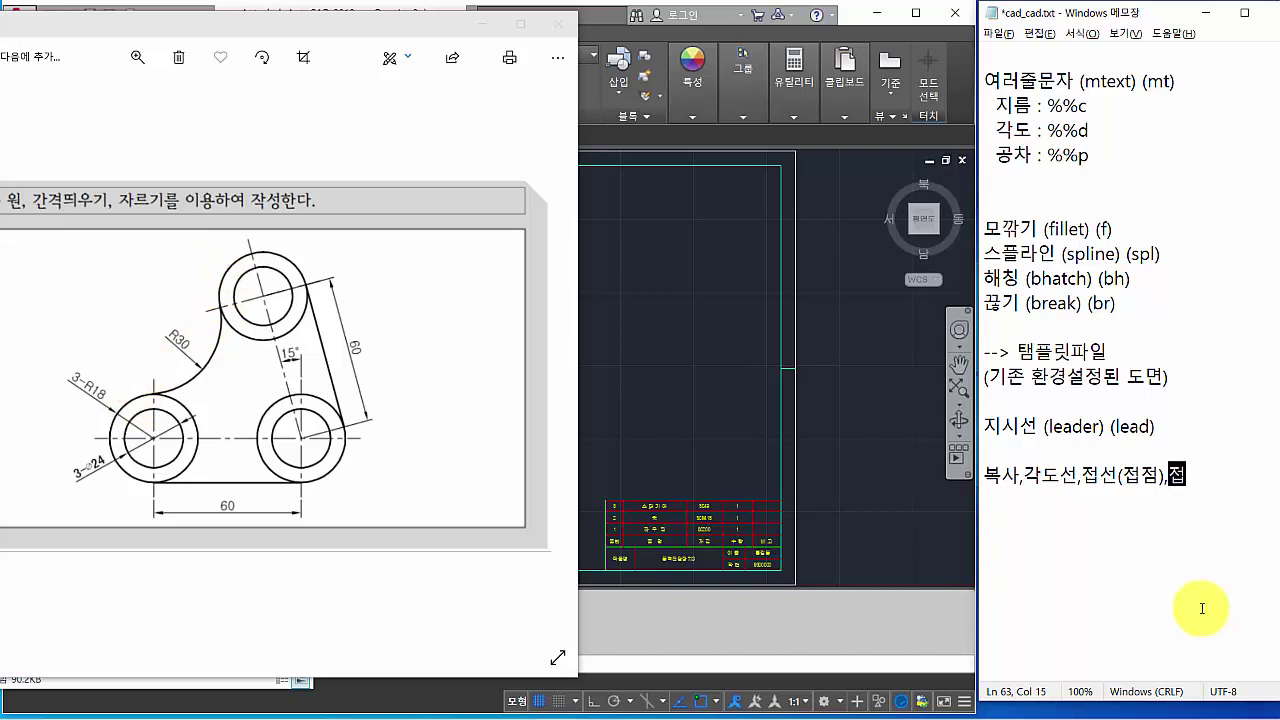
{"action": "type", "text": "한원"}
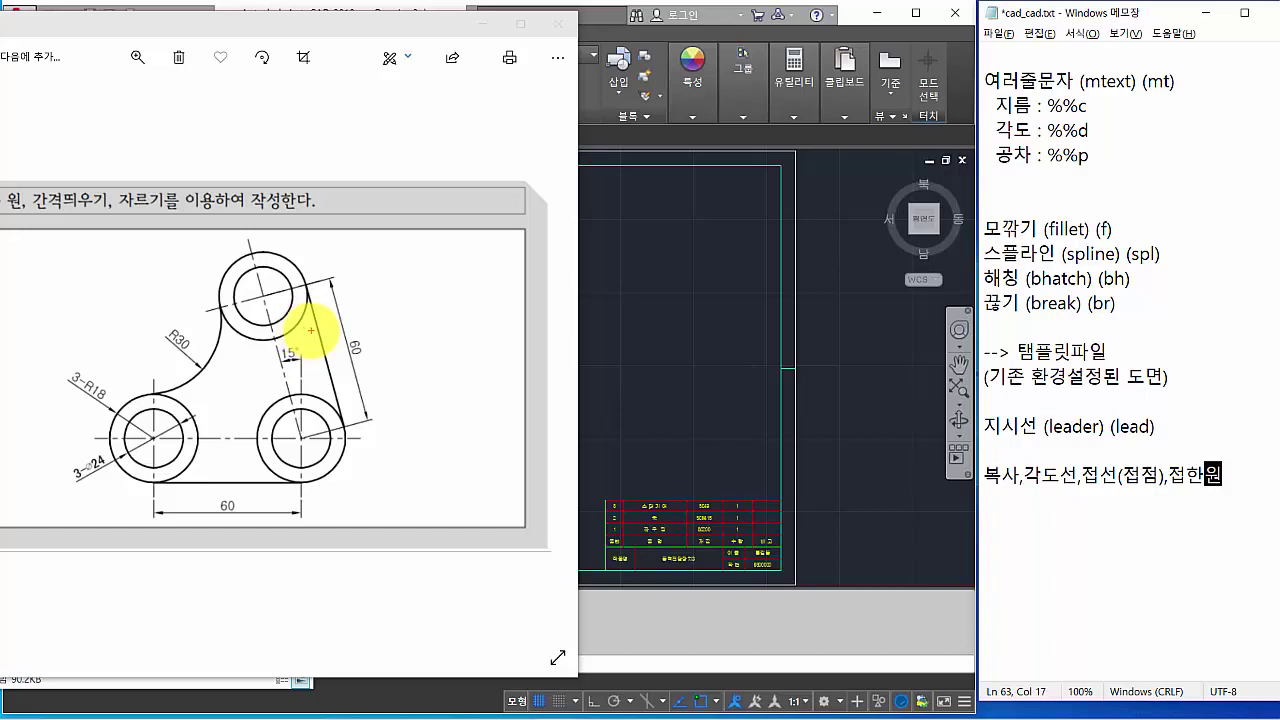
{"action": "key", "text": "Escape"}
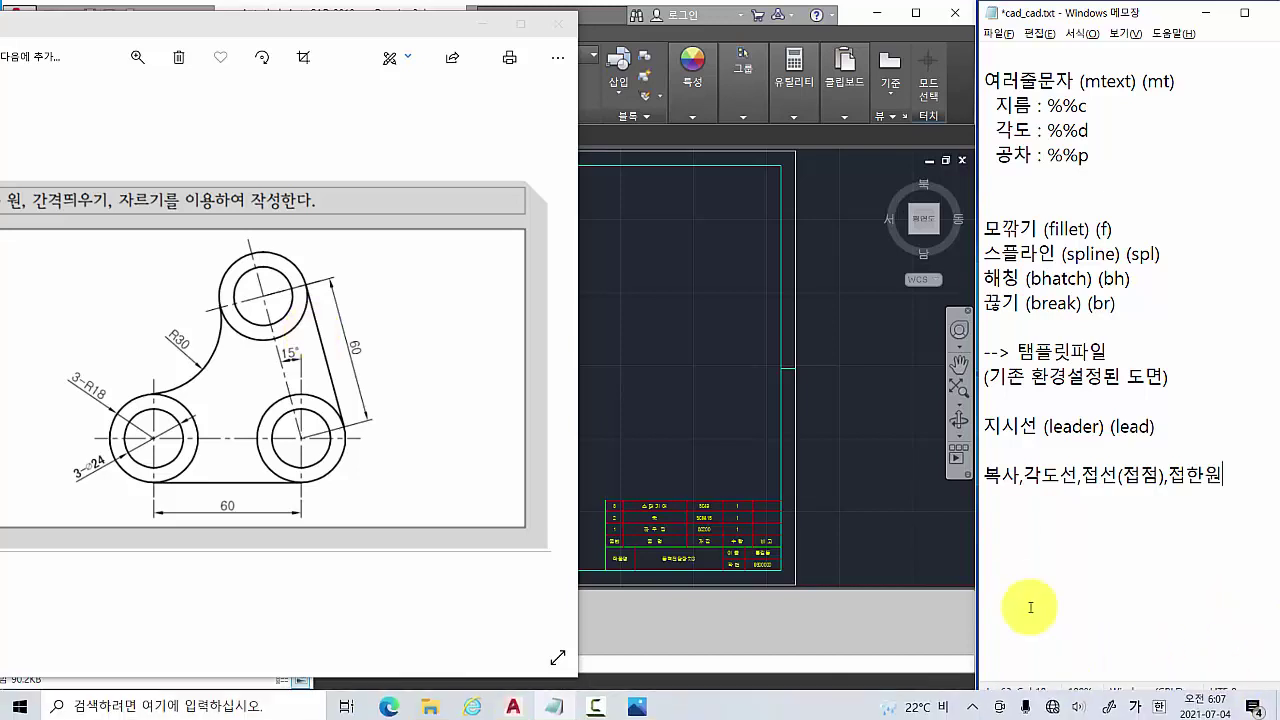
Switch to AutoCAD and examine the layer list with its colours, linetypes and lineweights.
{"action": "left_click", "coordinate": [1008, 525]}
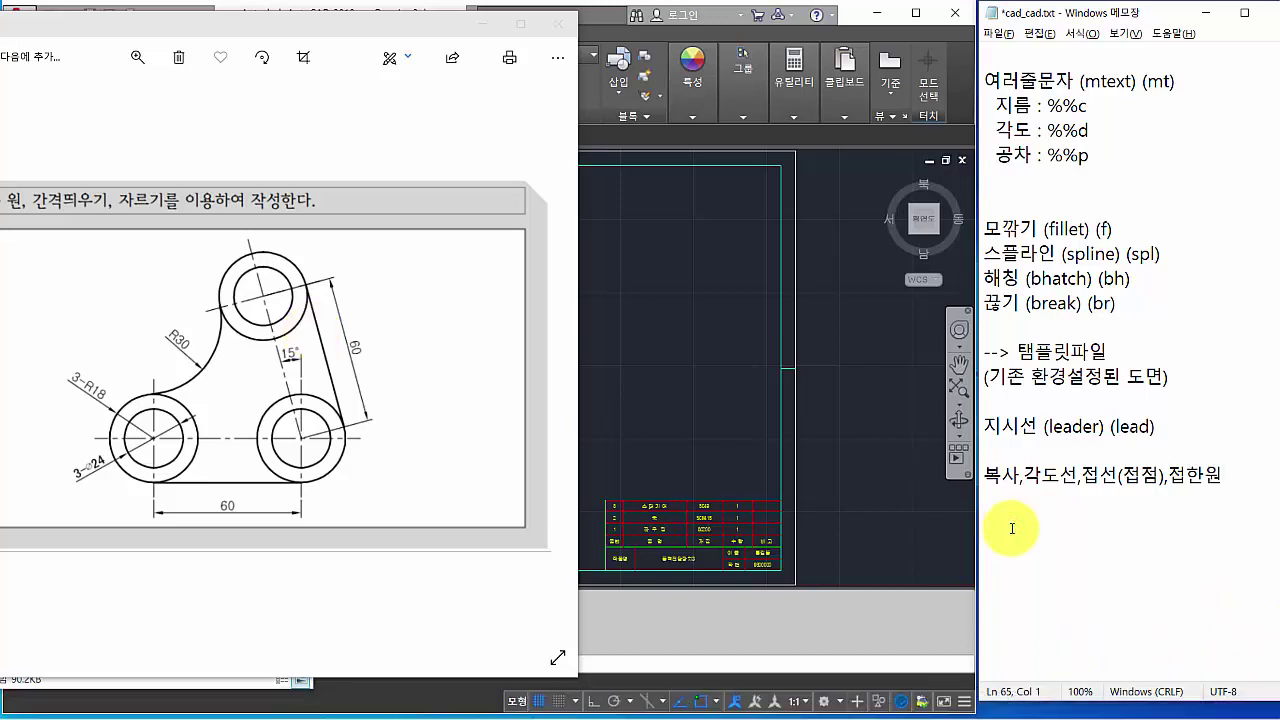
{"action": "left_click", "coordinate": [835, 440]}
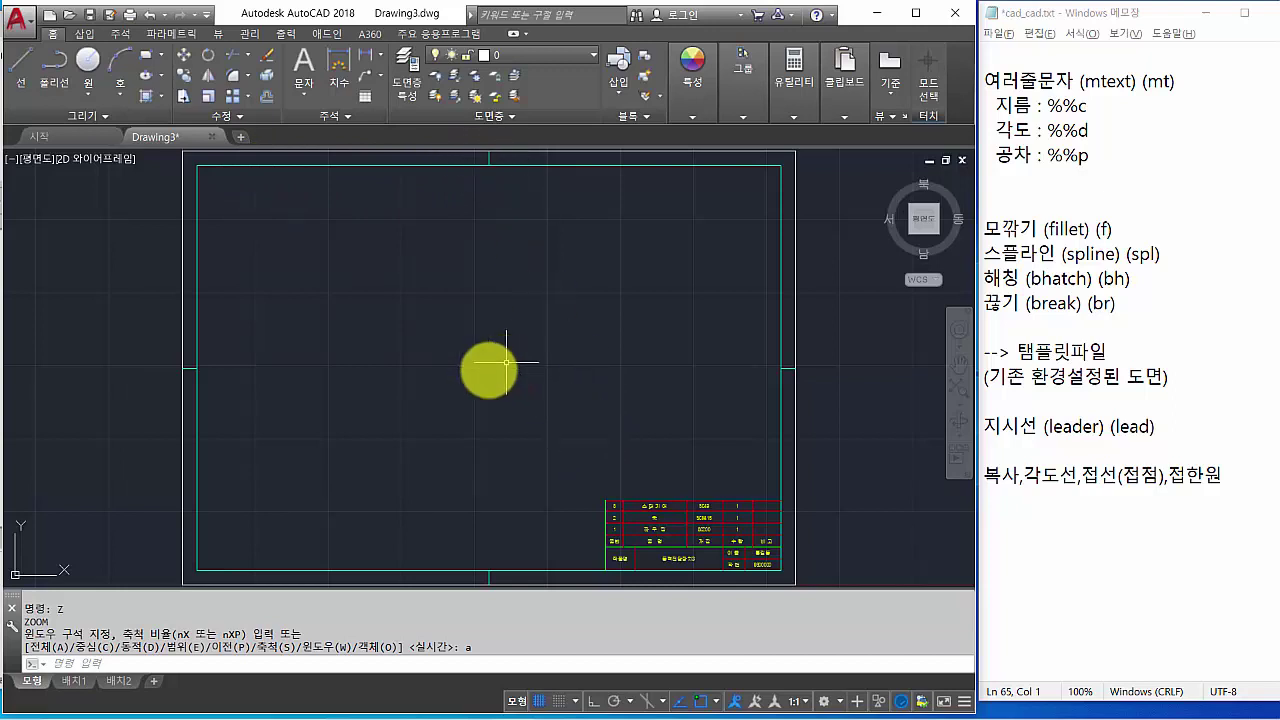
{"action": "left_click", "coordinate": [392, 664]}
{"action": "type", "text": "la"}
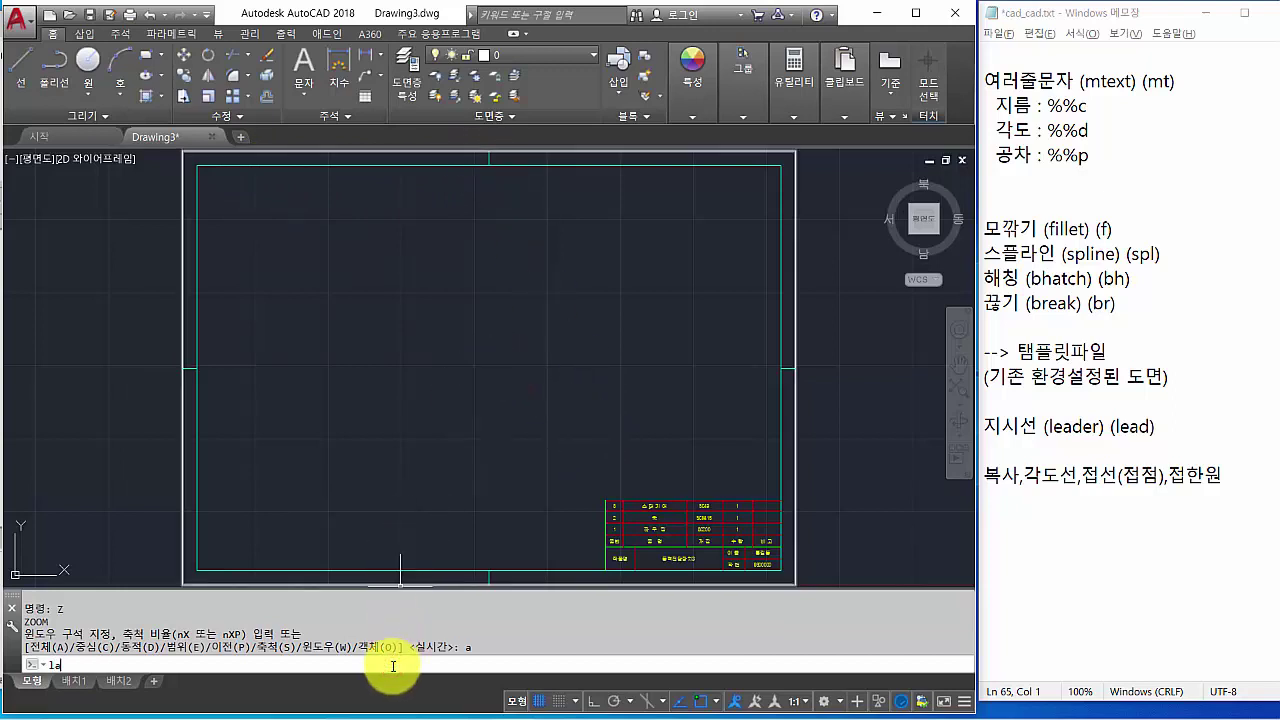
{"action": "key", "text": "Return"}
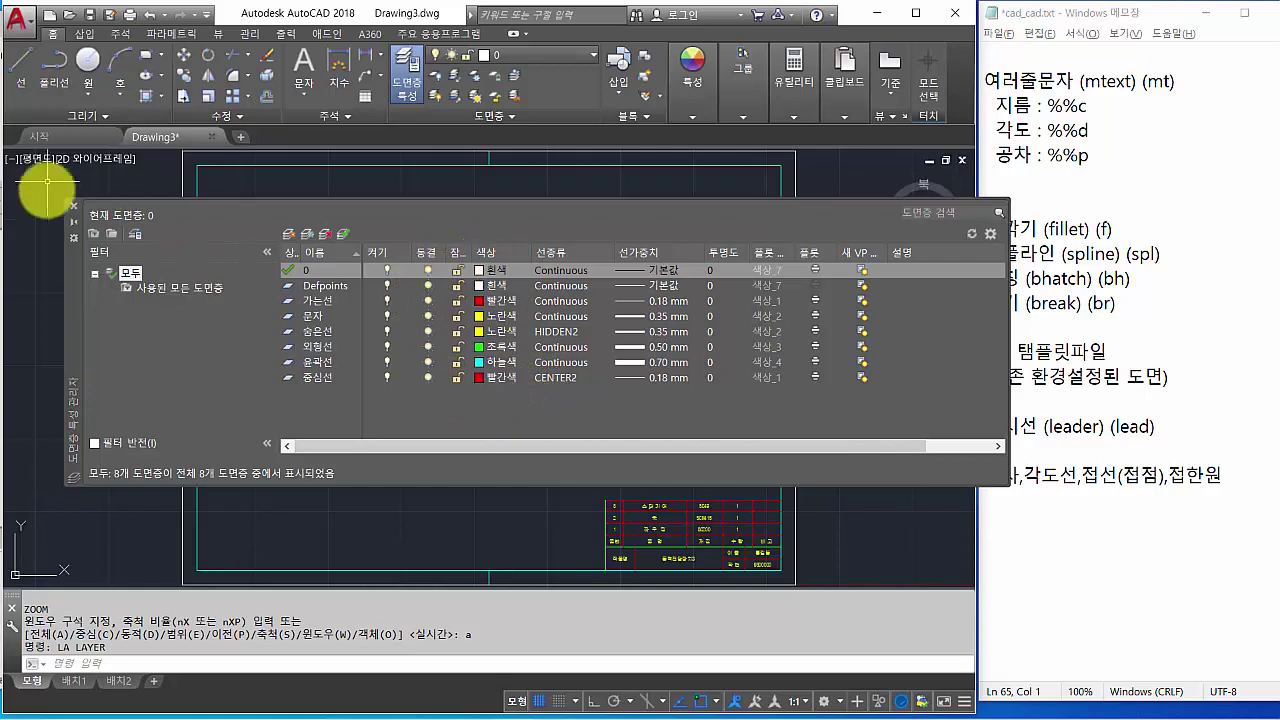
{"action": "left_click", "coordinate": [75, 208]}
Examine the drawing's text style settings and its dimension styles without changing them.
{"action": "type", "text": "st"}
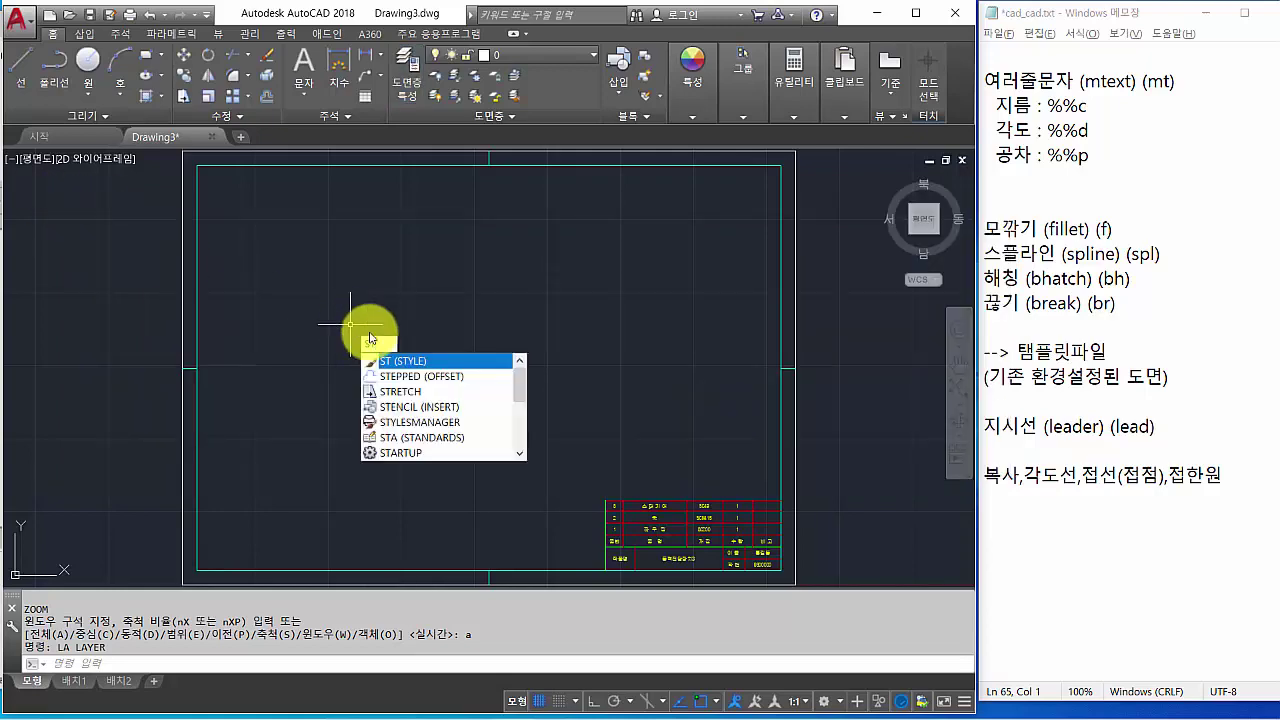
{"action": "key", "text": "Return"}
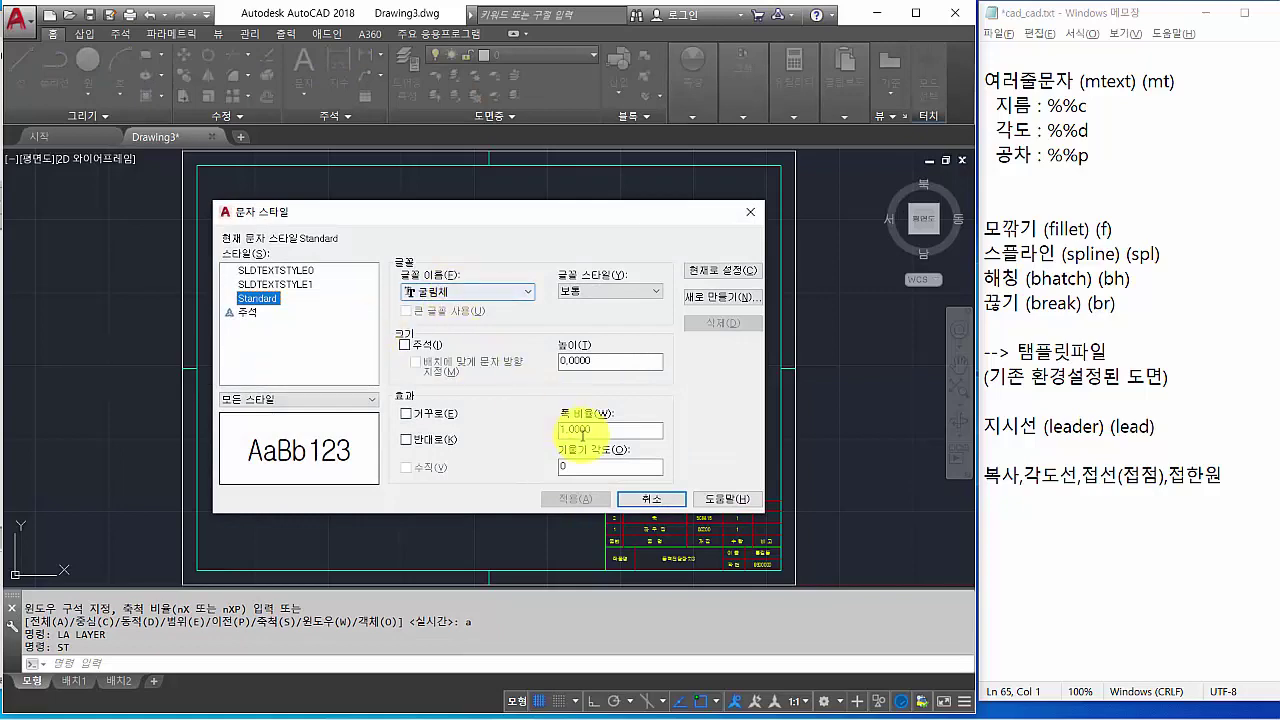
{"action": "left_click", "coordinate": [648, 499]}
{"action": "type", "text": "d"}
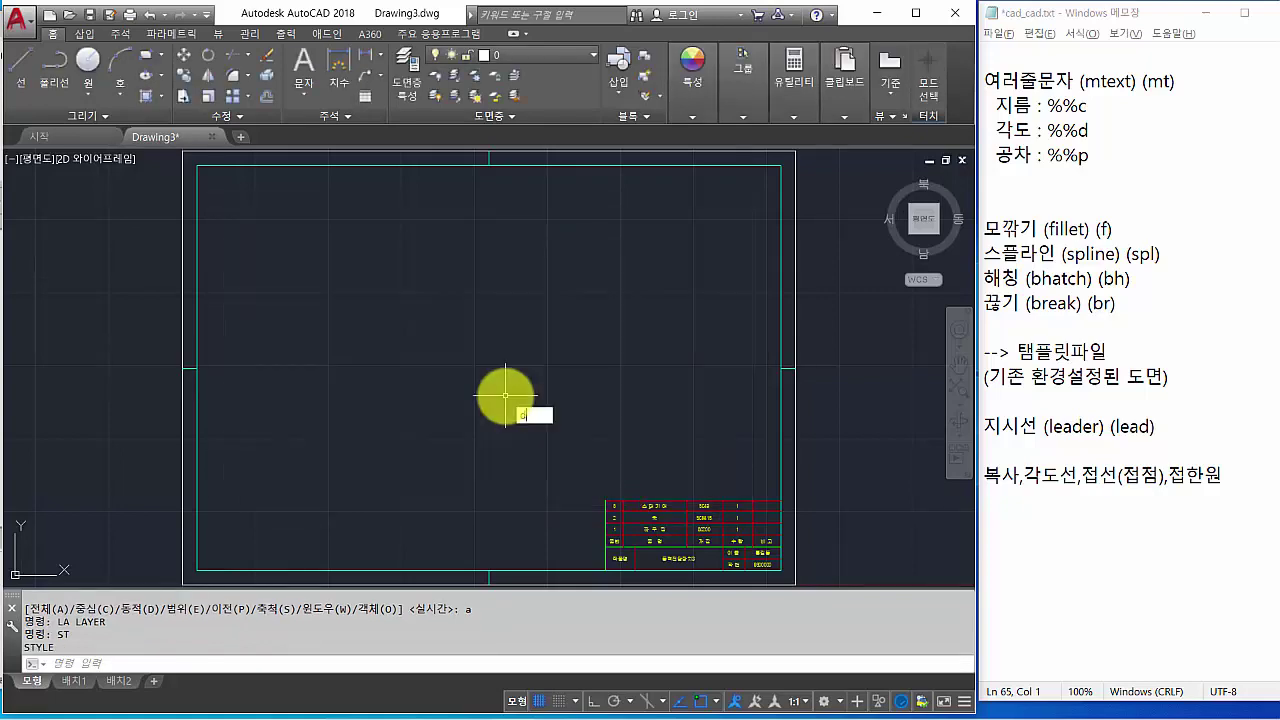
{"action": "key", "text": "Return"}
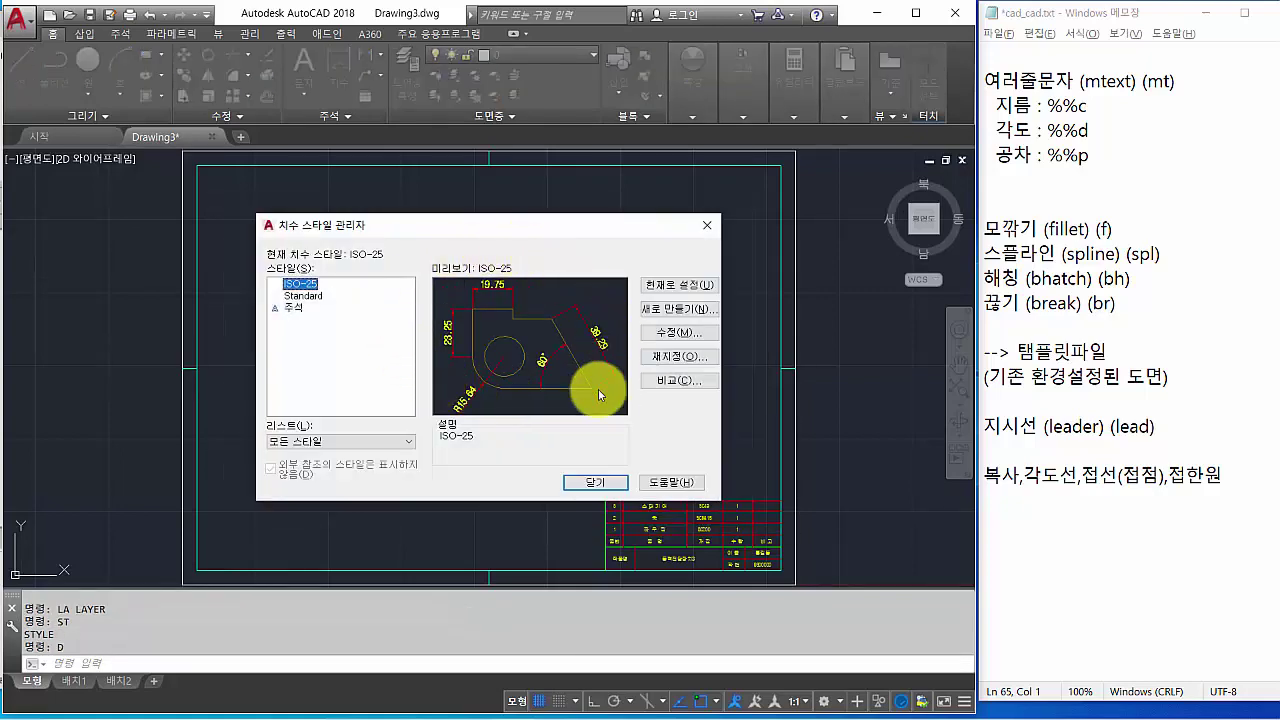
{"action": "left_click", "coordinate": [592, 483]}
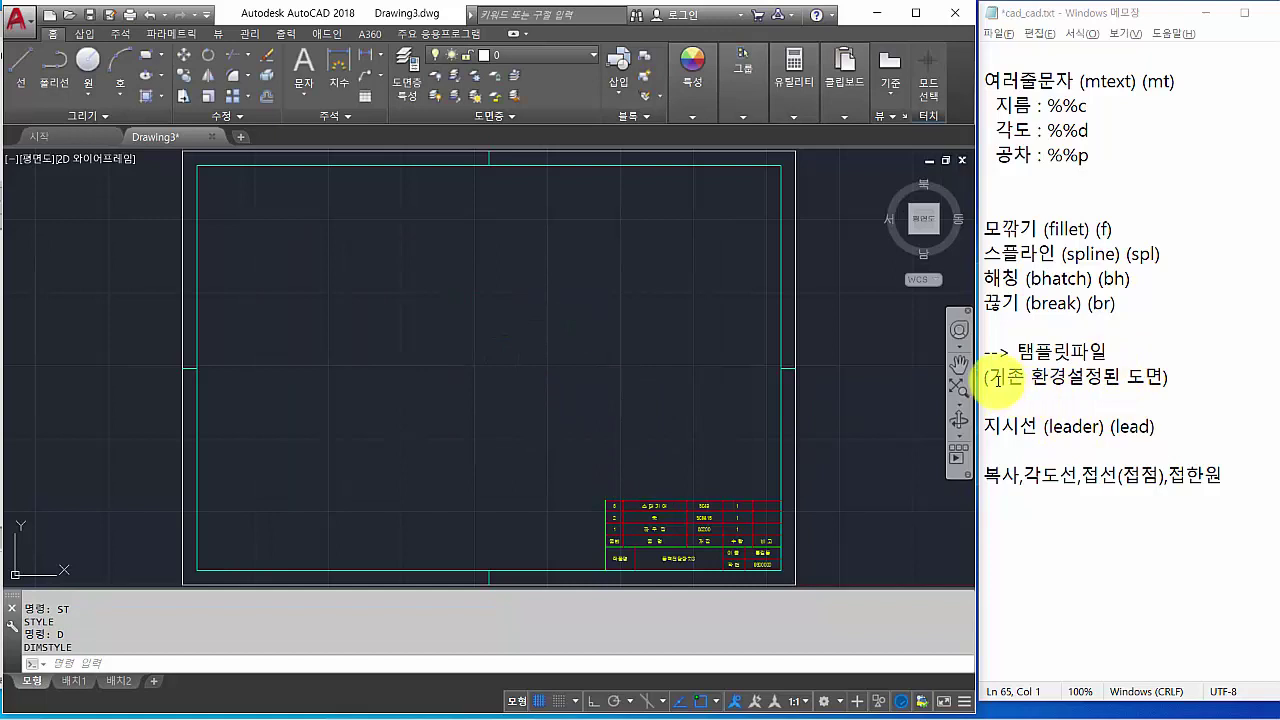
Review the Notepad lines about the template file and the drawing with existing environment settings.
{"action": "left_click", "coordinate": [990, 378]}
{"action": "left_click_drag", "start_coordinate": [990, 378], "coordinate": [1149, 388]}
{"action": "left_click", "coordinate": [1080, 345]}
{"action": "left_click_drag", "start_coordinate": [1080, 345], "coordinate": [1037, 351]}
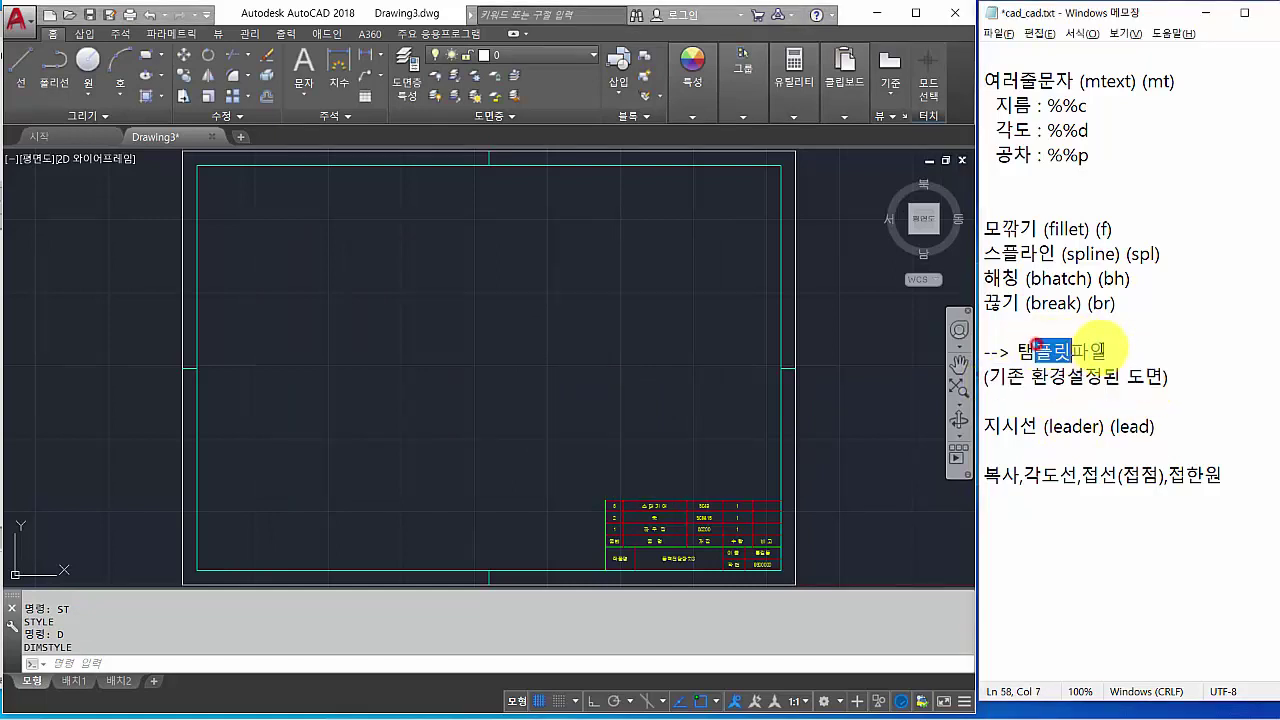
{"action": "left_click", "coordinate": [1127, 348]}
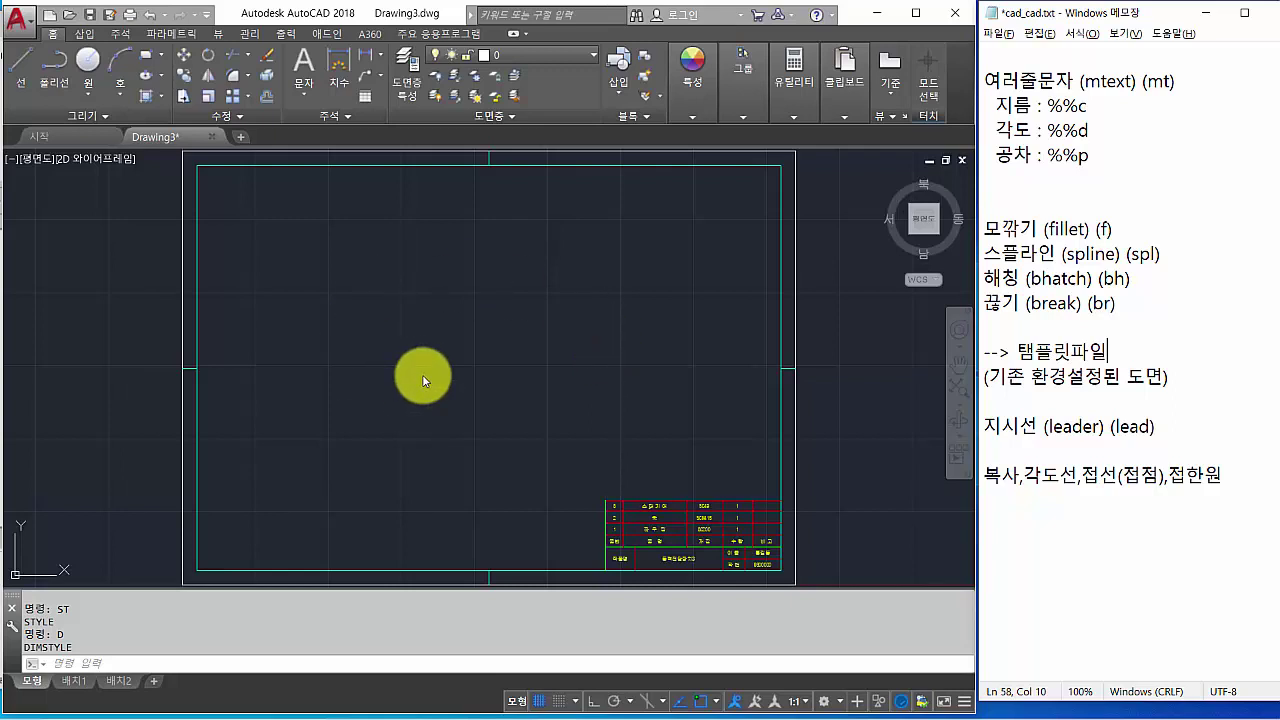
Return to the exercise image and mark the horizontal centre line and the vertical centre lines through both lower circles.
{"action": "key", "text": "alt+Tab"}
{"action": "key", "text": "alt+Tab"}
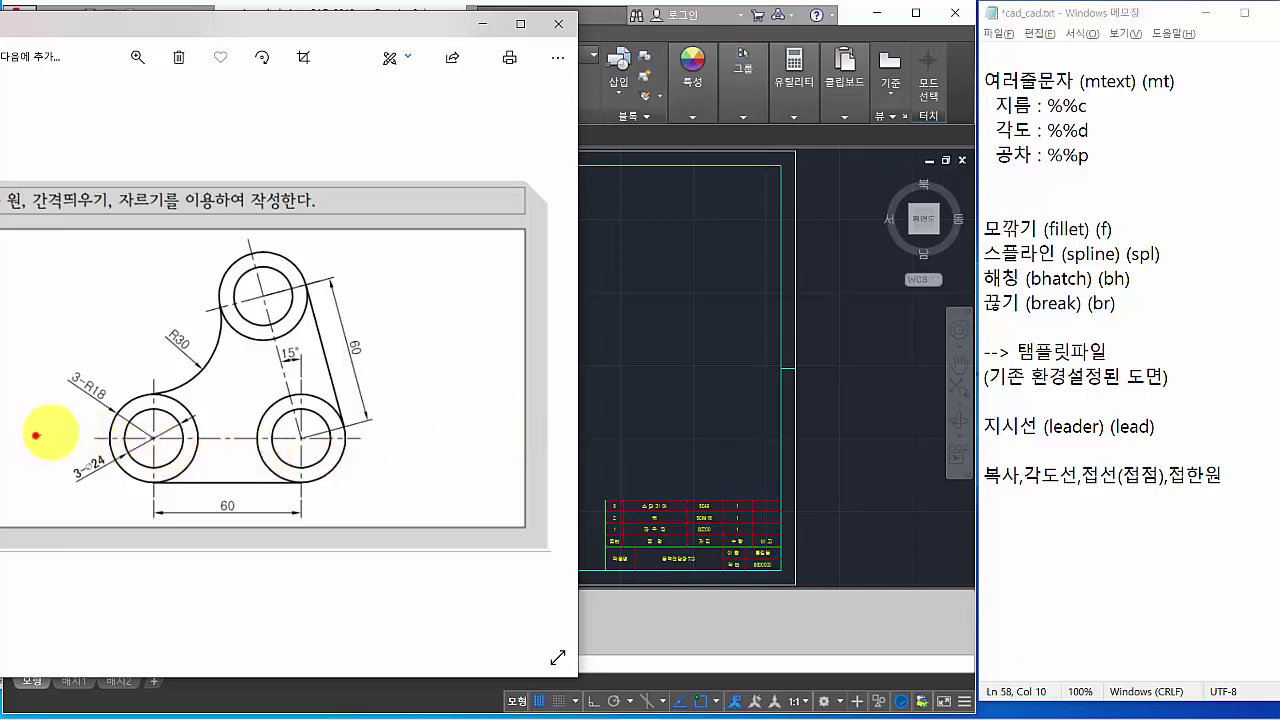
{"action": "left_click_drag", "start_coordinate": [36, 435], "coordinate": [495, 435]}
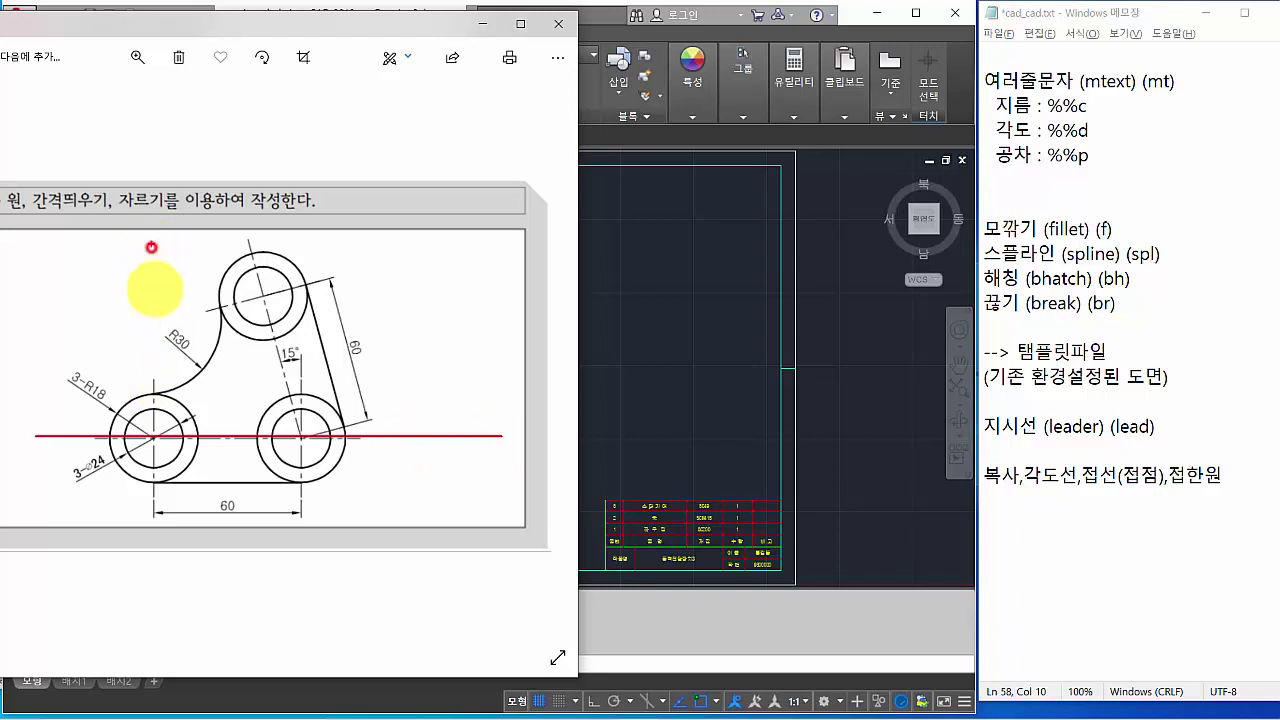
{"action": "left_click_drag", "start_coordinate": [151, 247], "coordinate": [152, 573]}
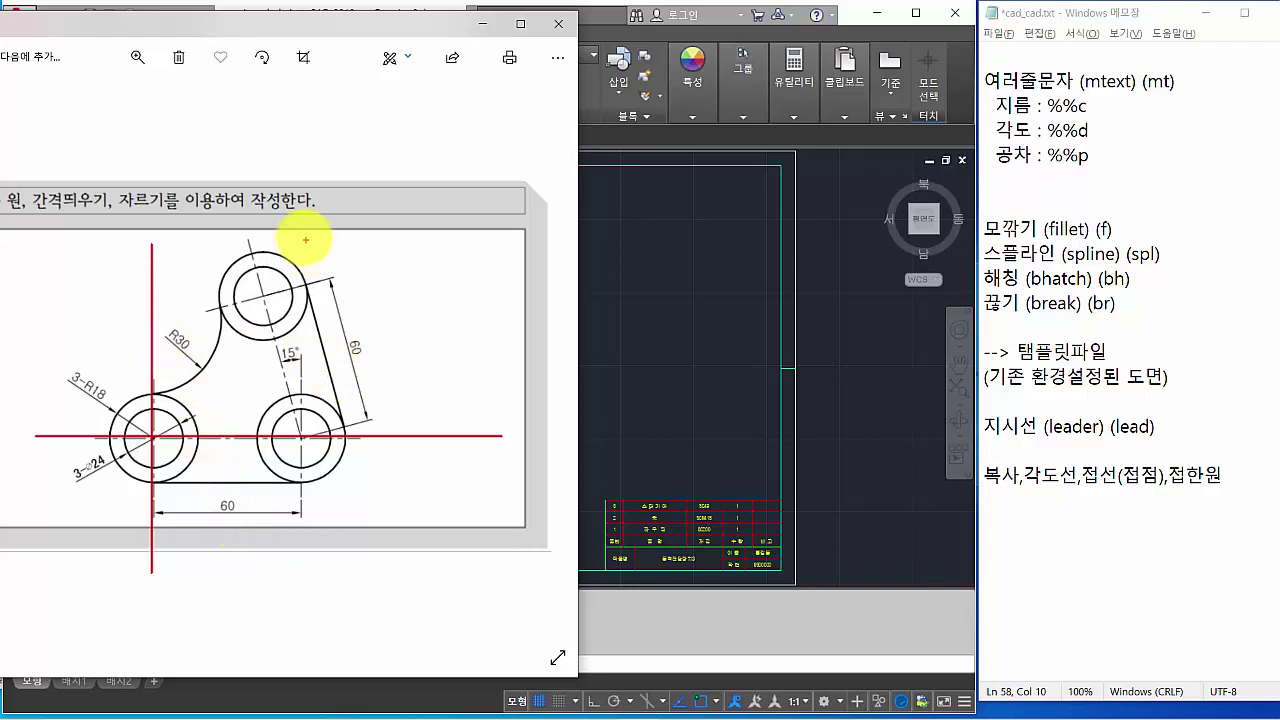
{"action": "left_click_drag", "start_coordinate": [304, 241], "coordinate": [304, 598]}
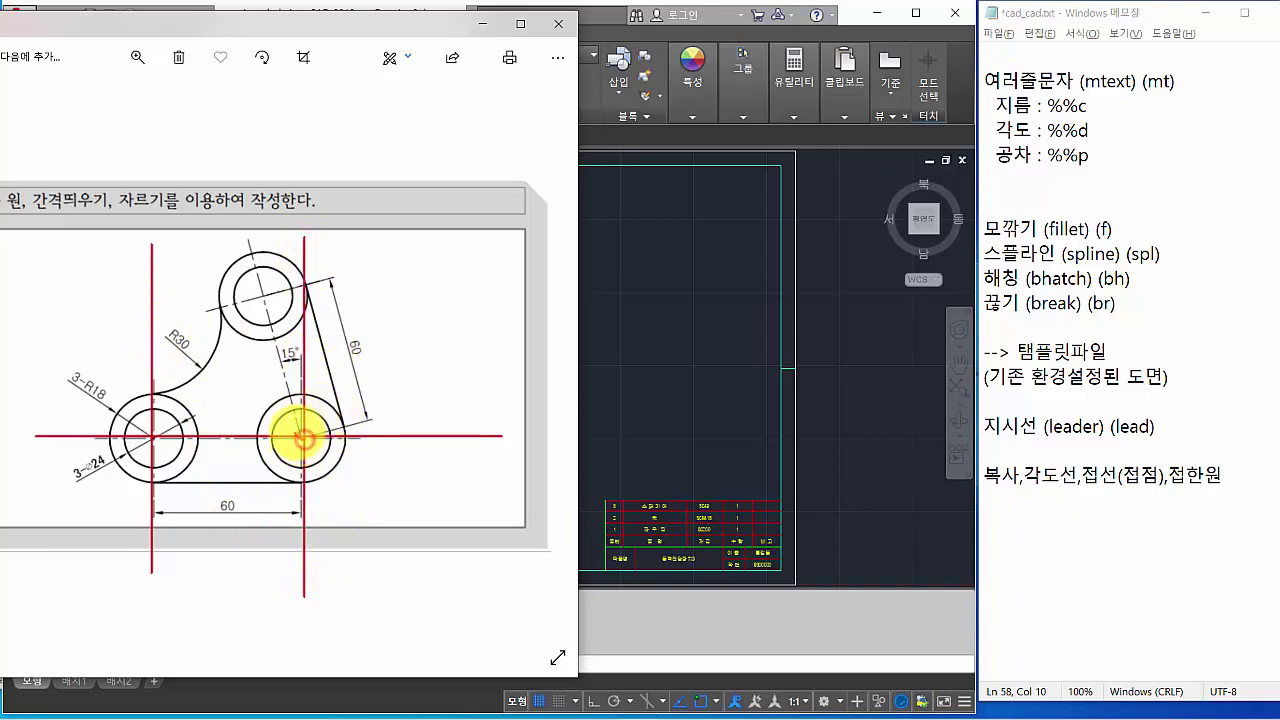
Mark the 15° inclined centre line from the lower-right circle's centre and the upper circle's centre on the exercise image.
{"action": "left_click_drag", "start_coordinate": [302, 437], "coordinate": [238, 212]}
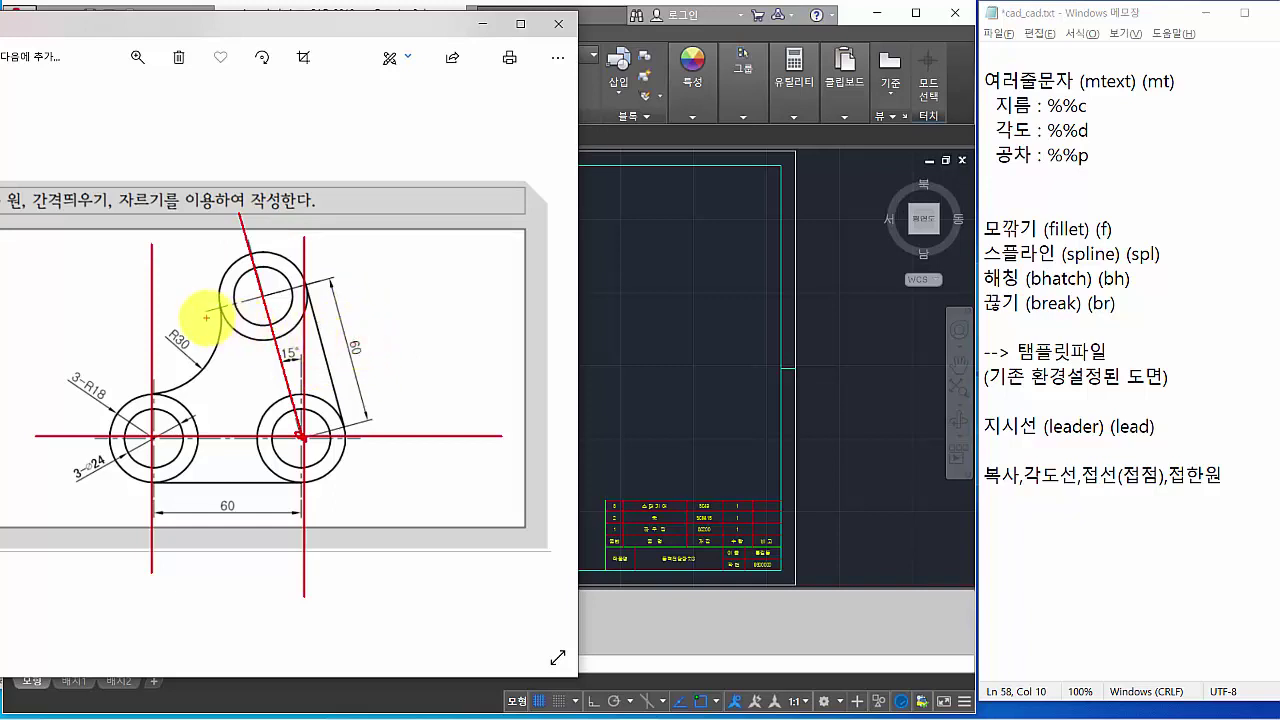
{"action": "mouse_move", "coordinate": [257, 282]}
{"action": "left_mouse_down"}
{"action": "mouse_move", "coordinate": [275, 304]}
{"action": "mouse_move", "coordinate": [257, 304]}
{"action": "left_mouse_up"}
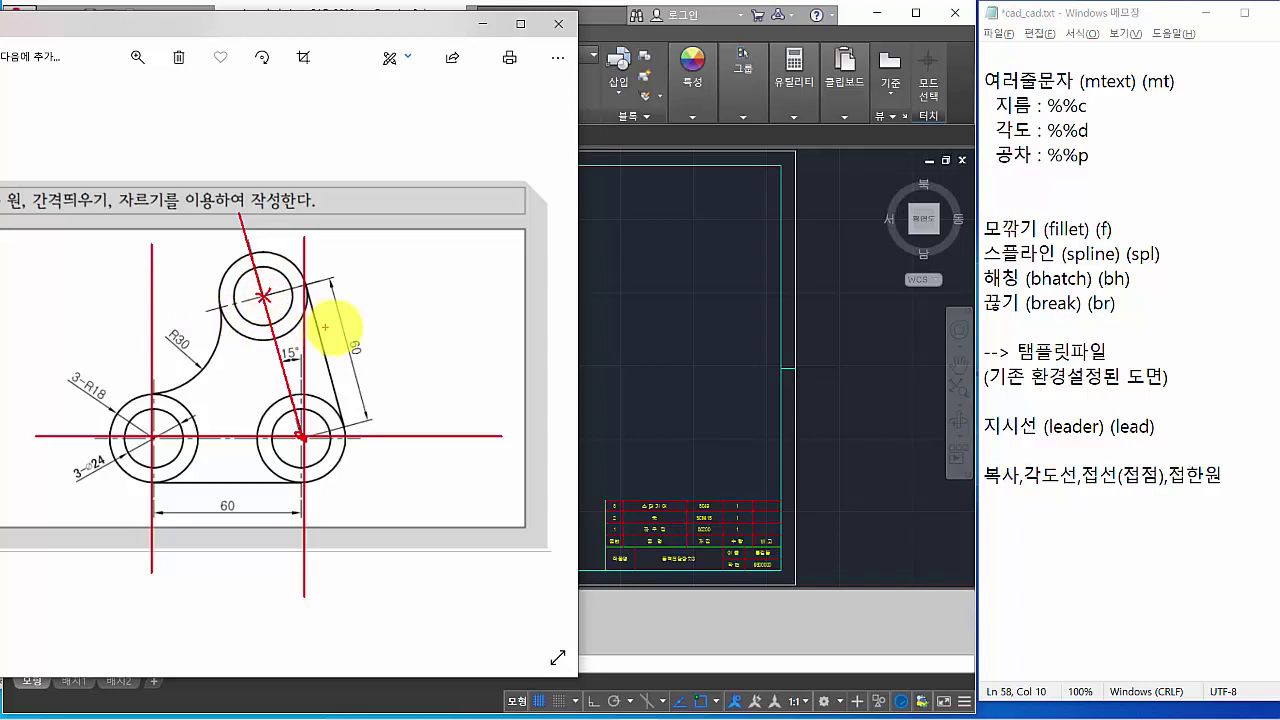
{"action": "key", "text": "Escape"}
Switch to AutoCAD and draw a long horizontal line with ortho mode on across the lower half of the drawing frame.
{"action": "left_click", "coordinate": [884, 429]}
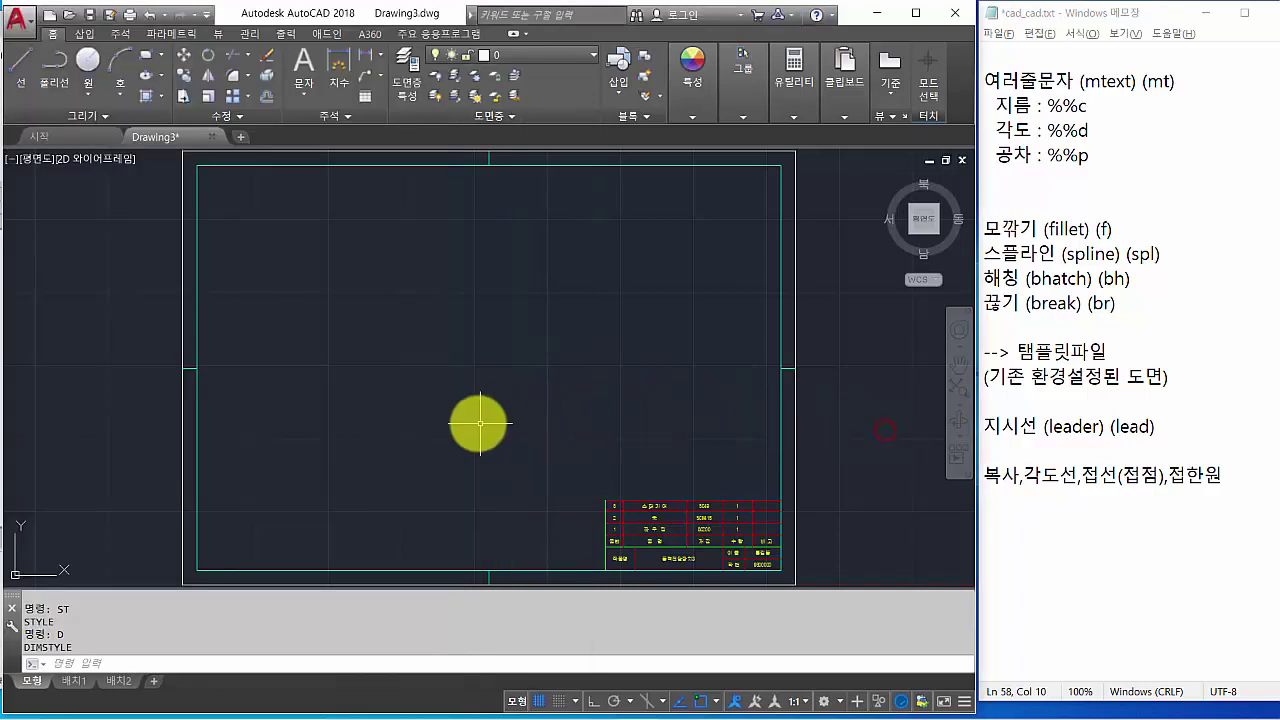
{"action": "type", "text": "l"}
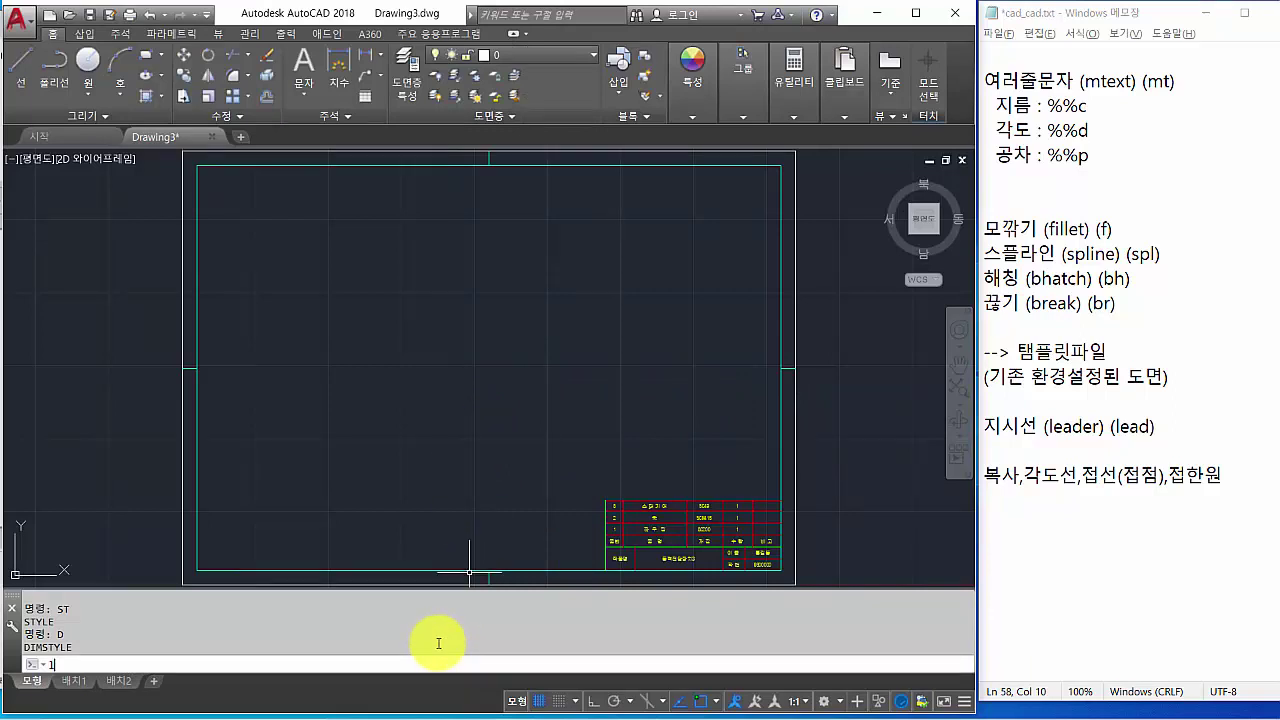
{"action": "key", "text": "Return"}
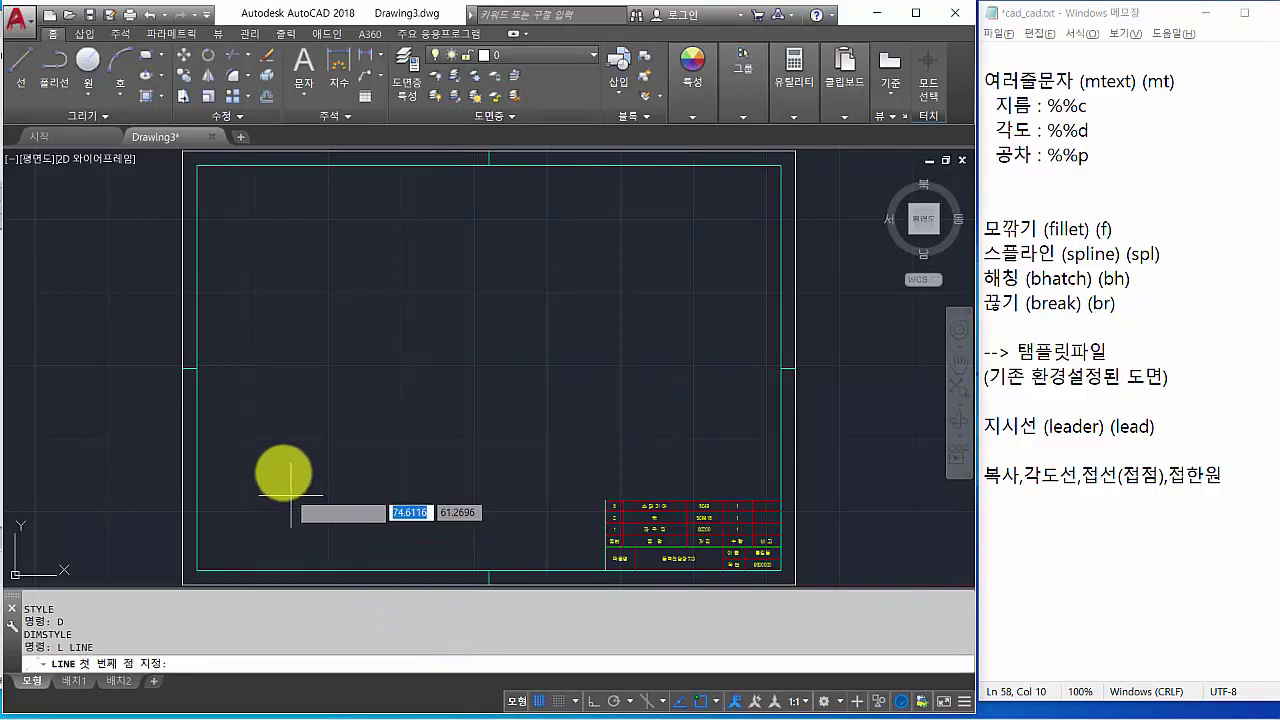
{"action": "left_click", "coordinate": [271, 422]}
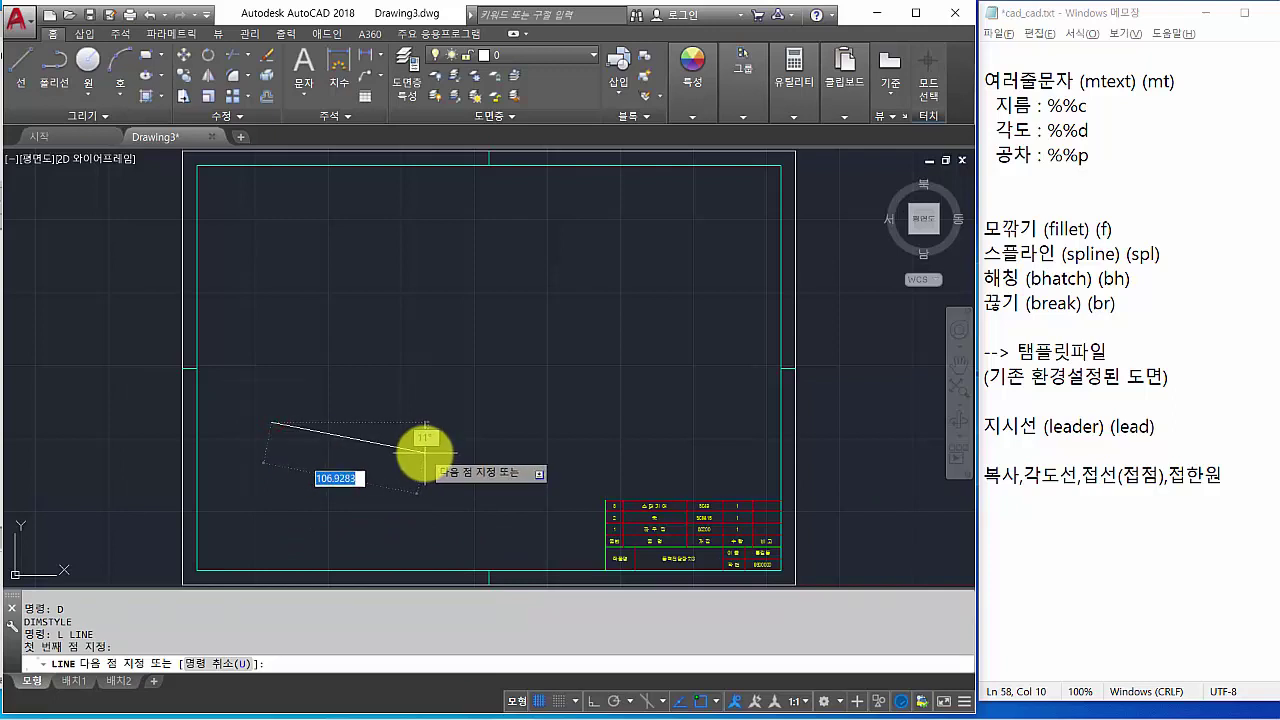
{"action": "key", "text": "F8"}
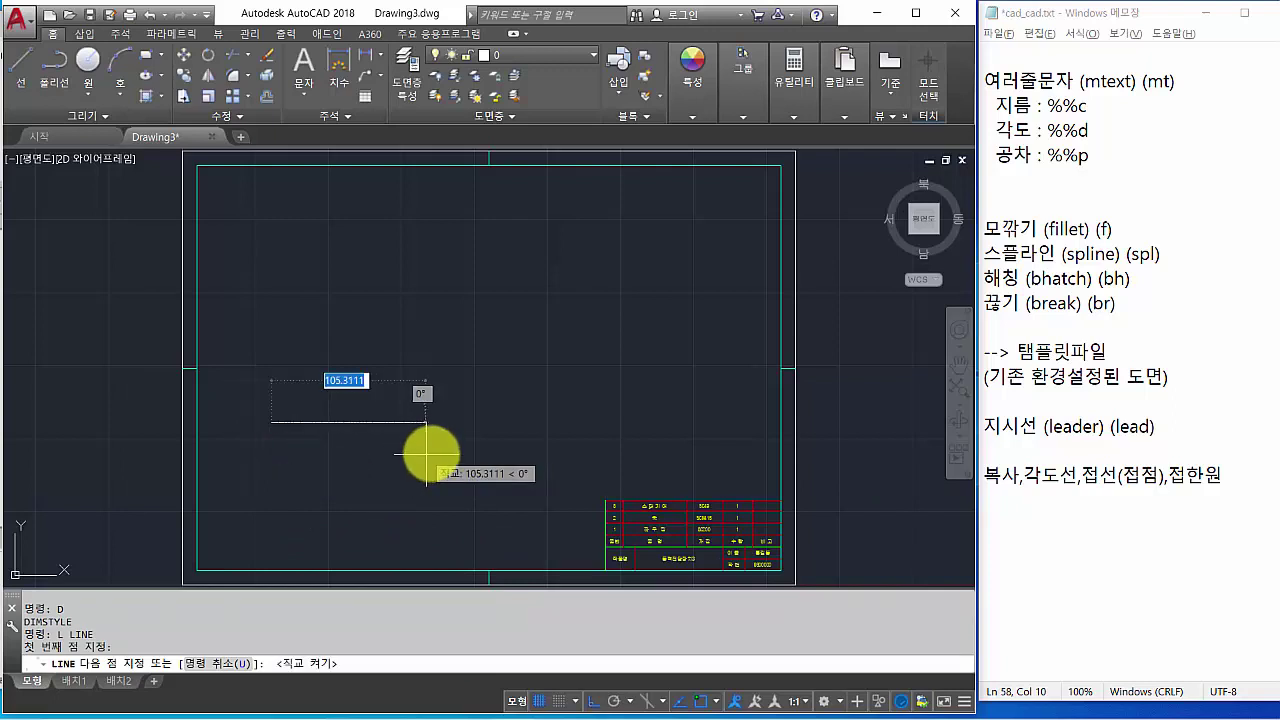
{"action": "left_click", "coordinate": [695, 422]}
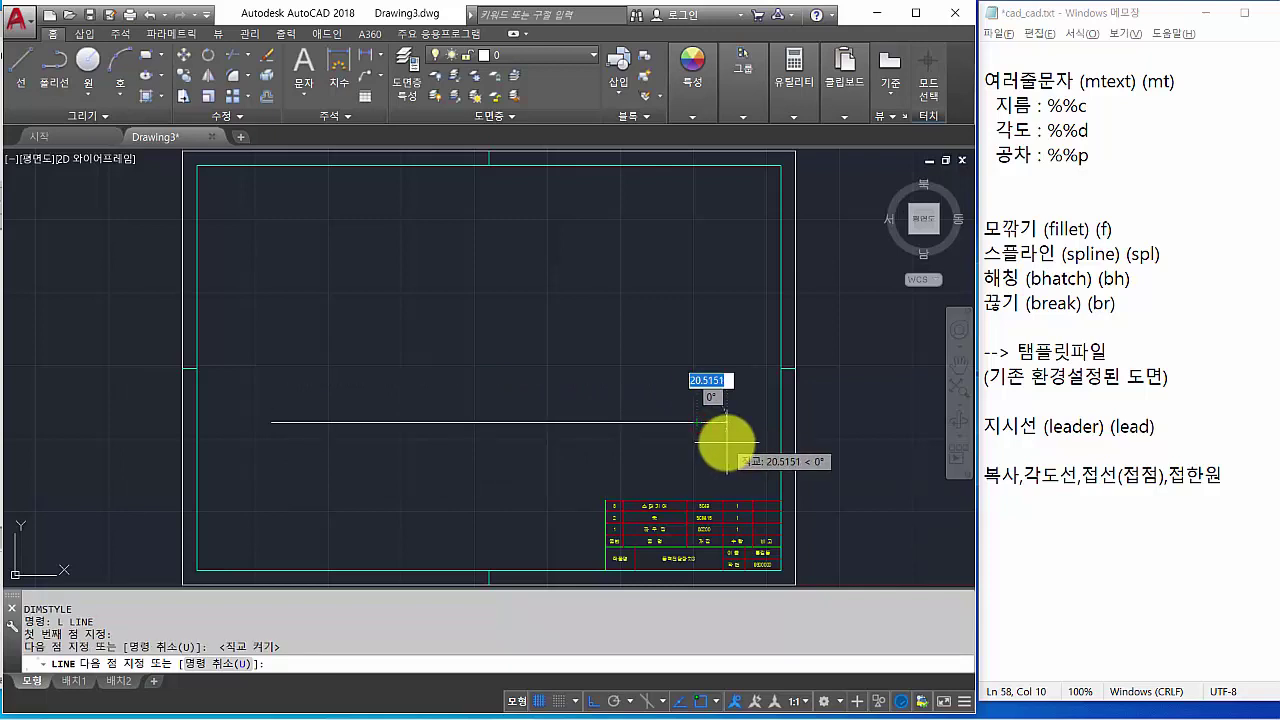
{"action": "key", "text": "Return"}
Draw a long vertical line crossing the horizontal line near its left end, and turn ortho mode off.
{"action": "key", "text": "Return"}
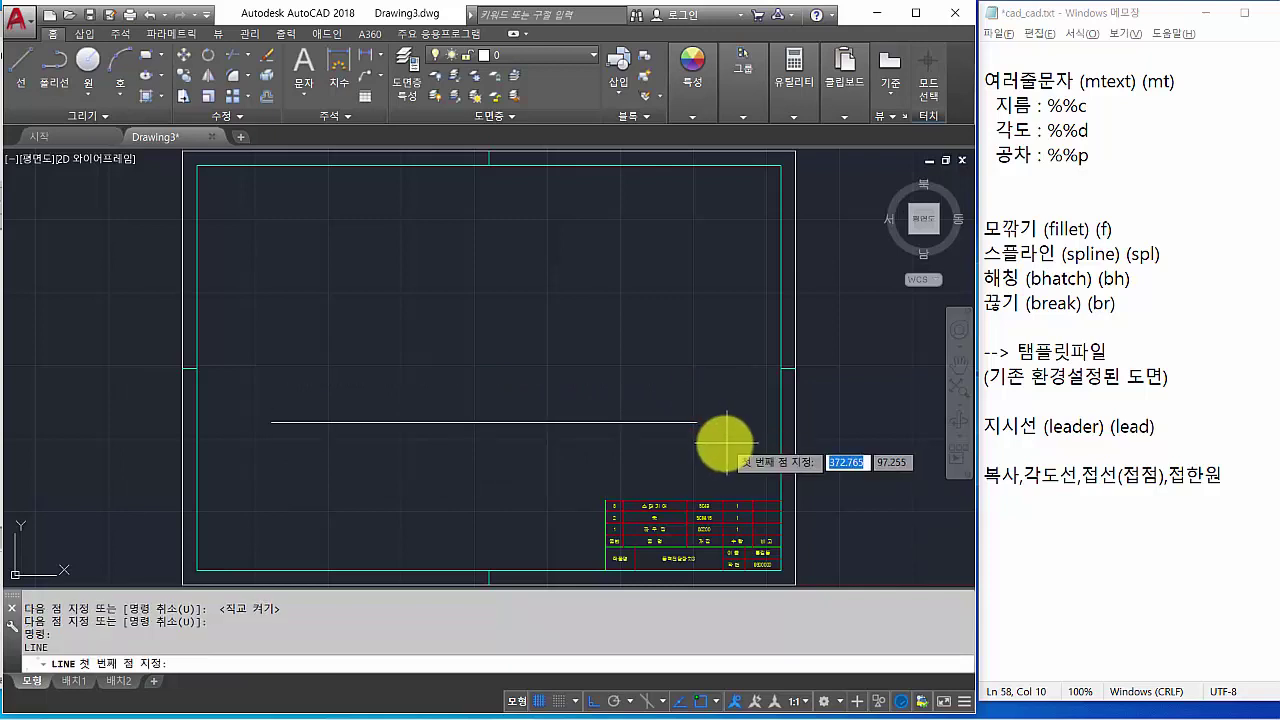
{"action": "left_click", "coordinate": [336, 206]}
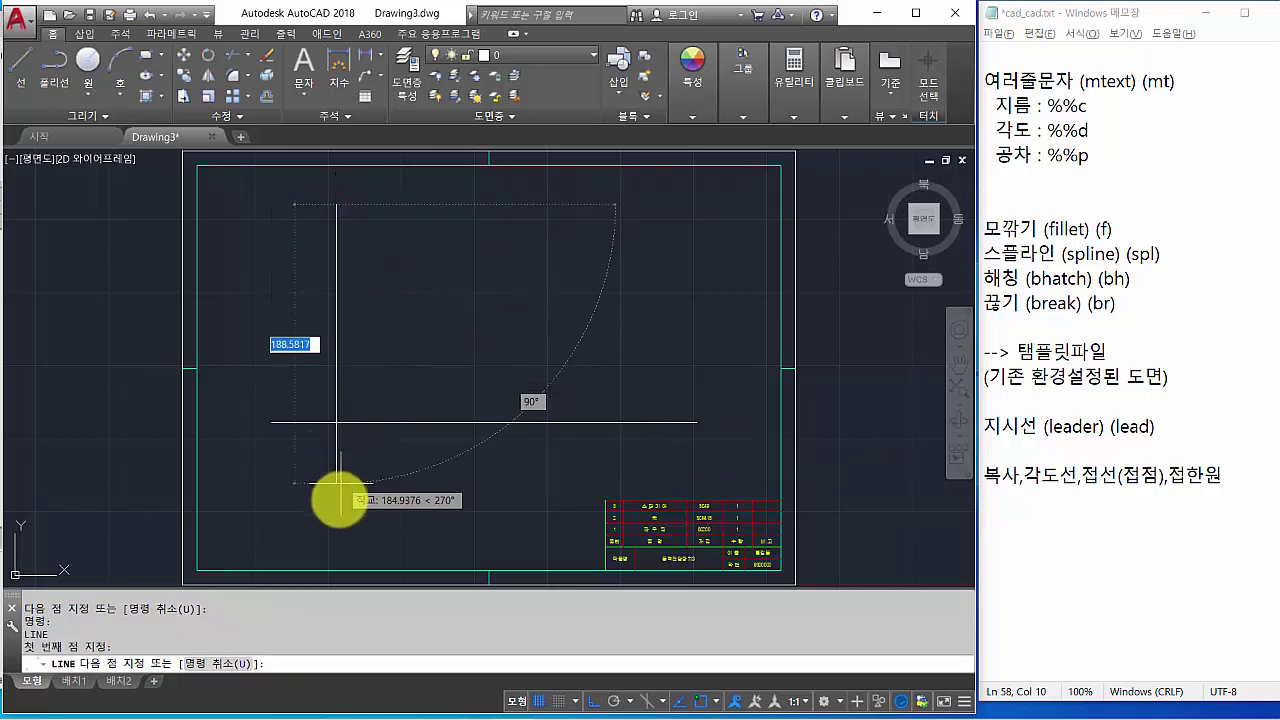
{"action": "left_click", "coordinate": [338, 517]}
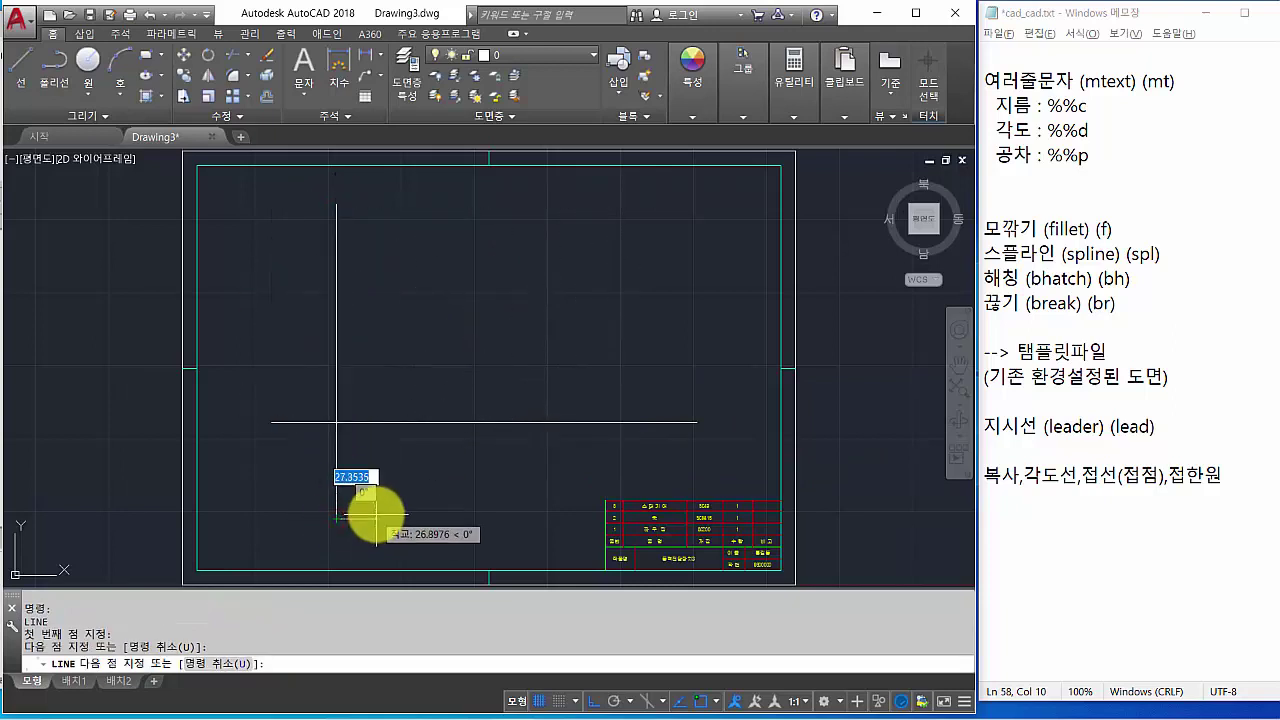
{"action": "key", "text": "Return"}
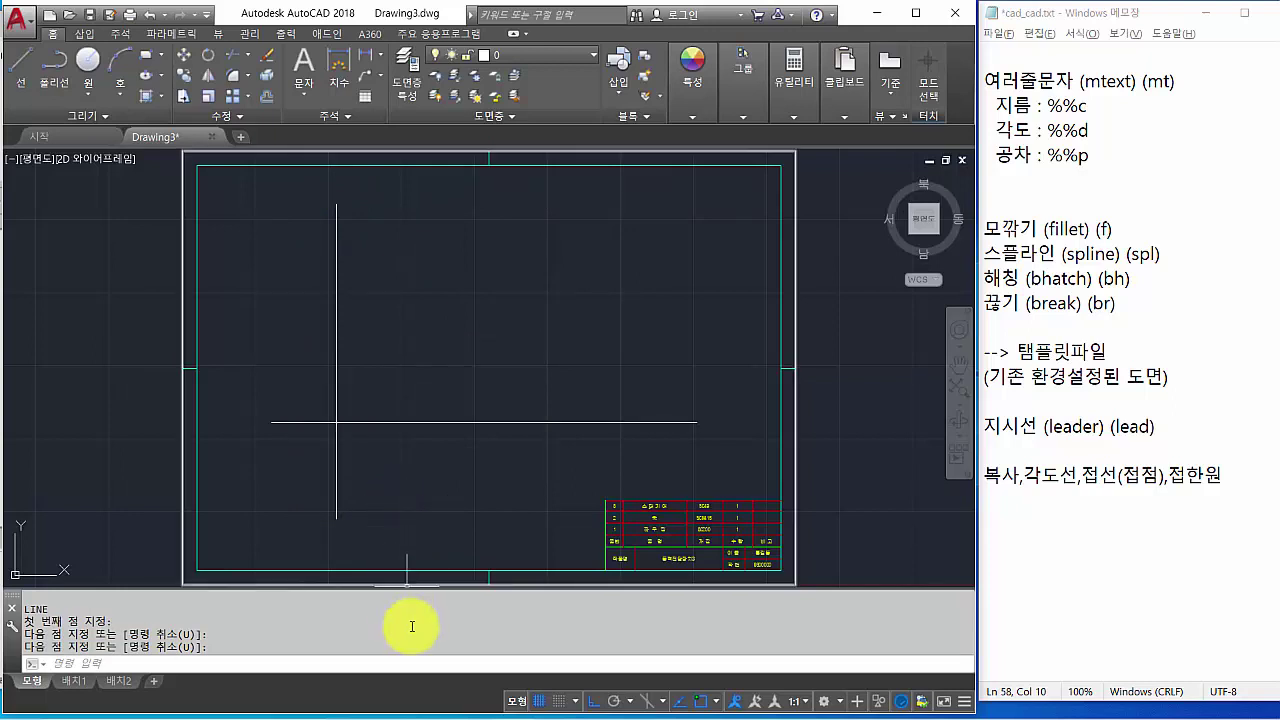
{"action": "key", "text": "F8"}
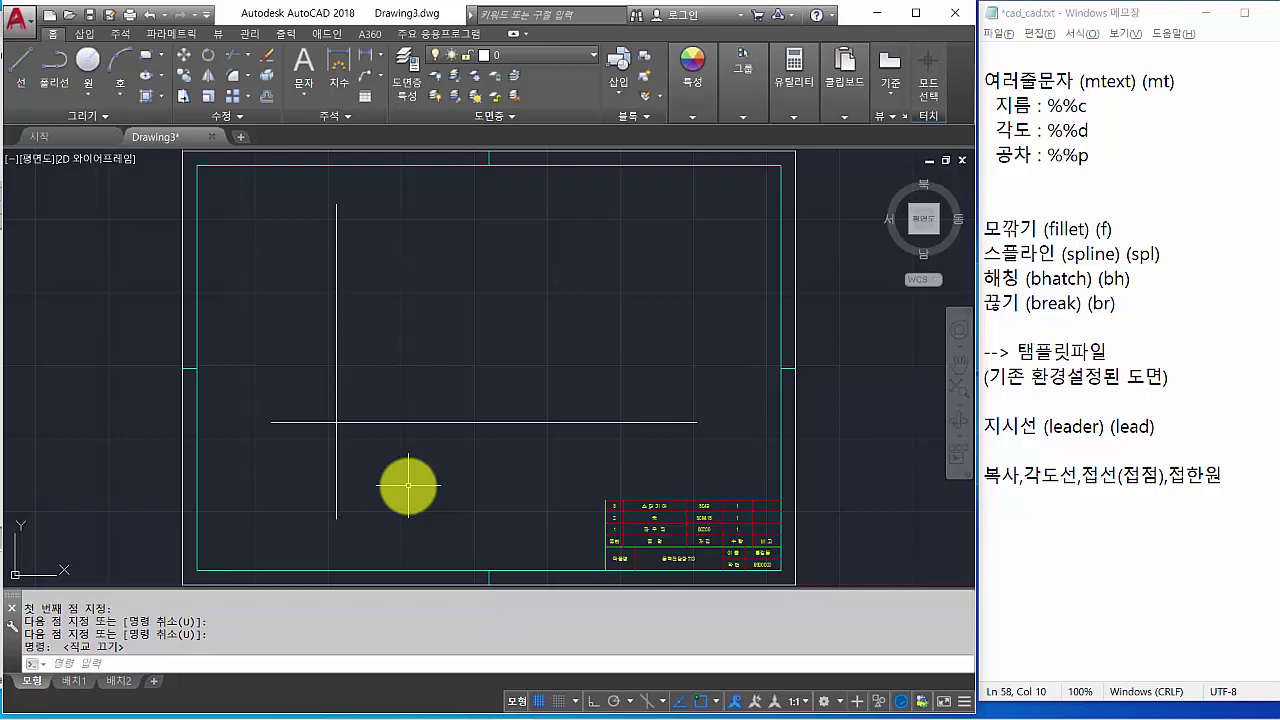
Offset the vertical line 60 to the right.
{"action": "type", "text": "o"}
{"action": "key", "text": "Return"}
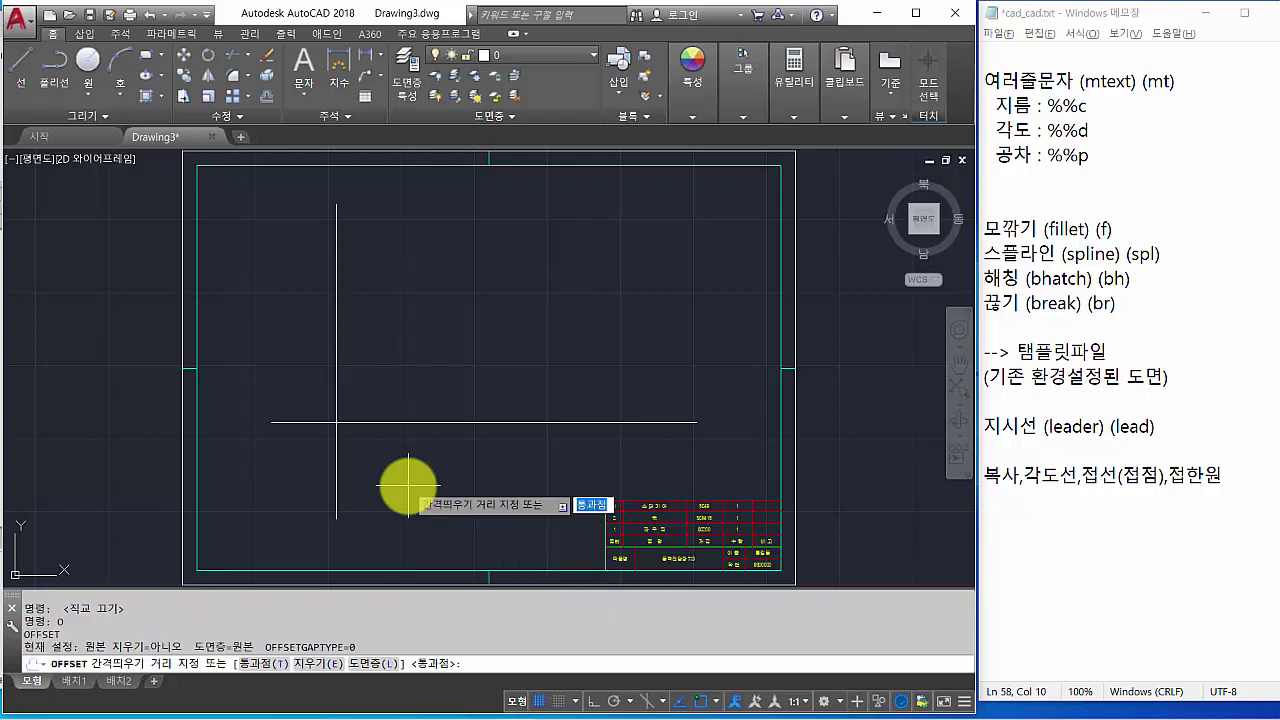
{"action": "type", "text": "6"}
{"action": "key", "text": "Return"}
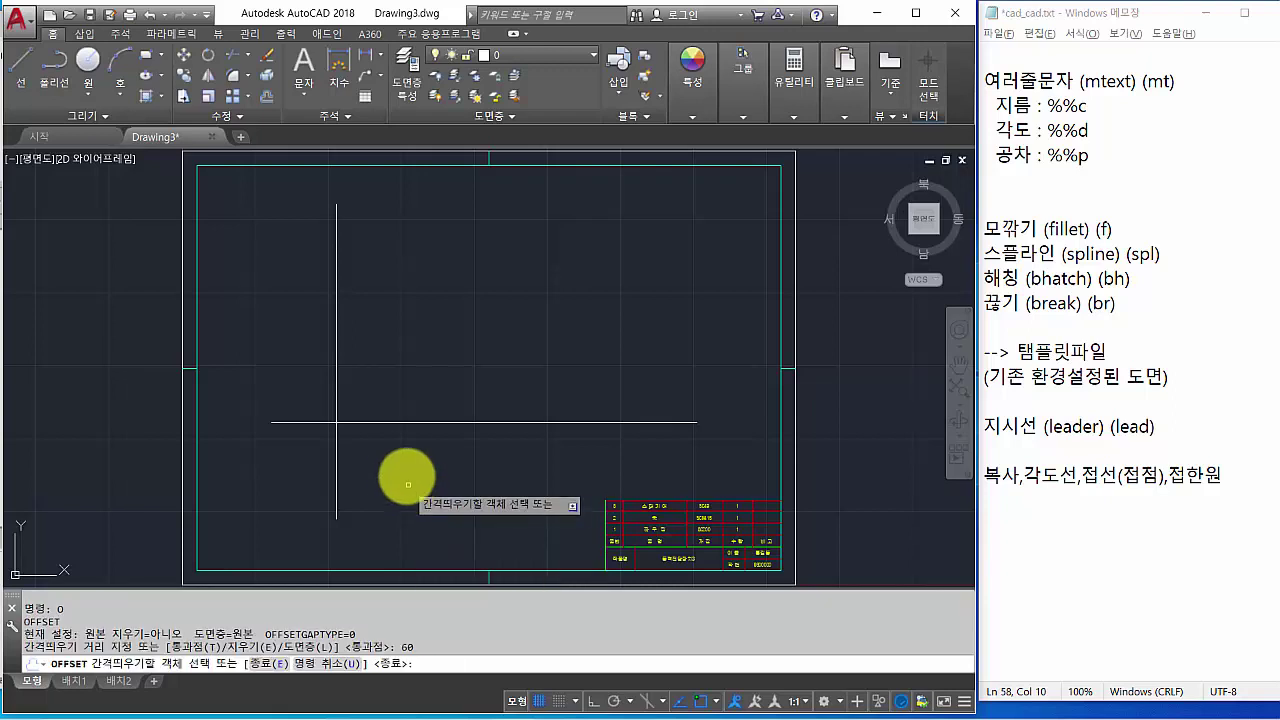
{"action": "left_click", "coordinate": [336, 380]}
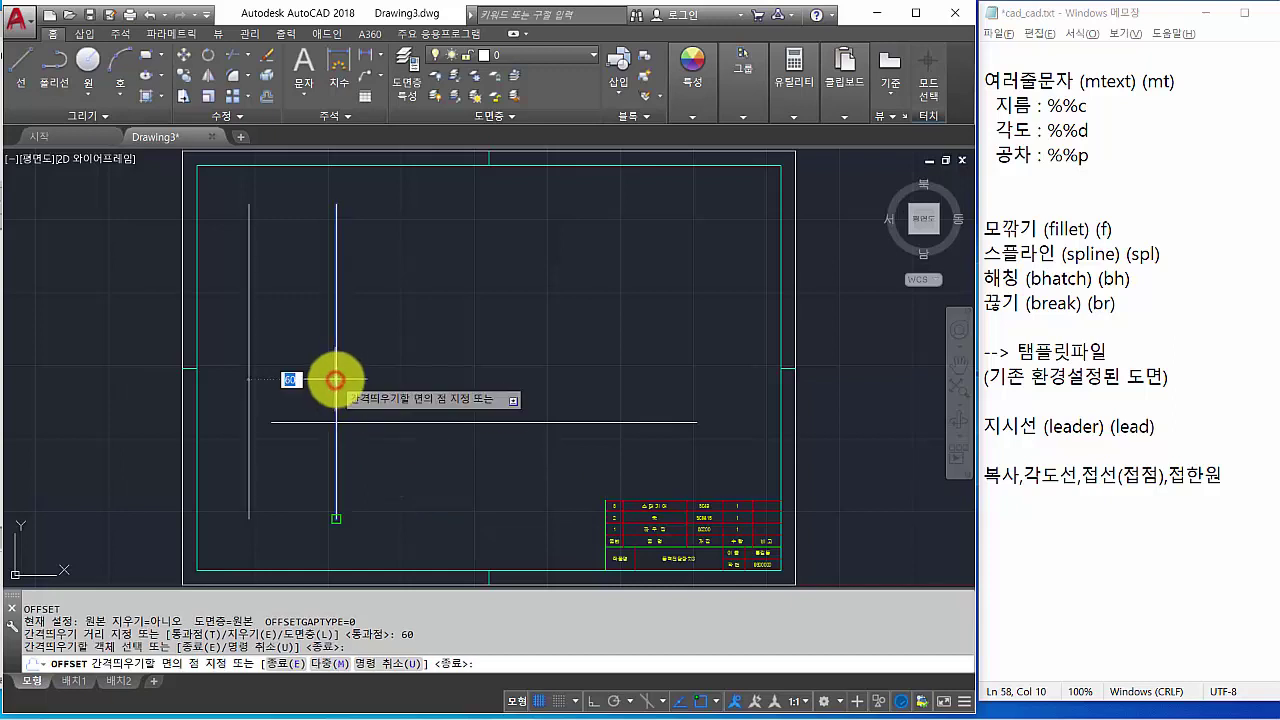
{"action": "left_click", "coordinate": [481, 376]}
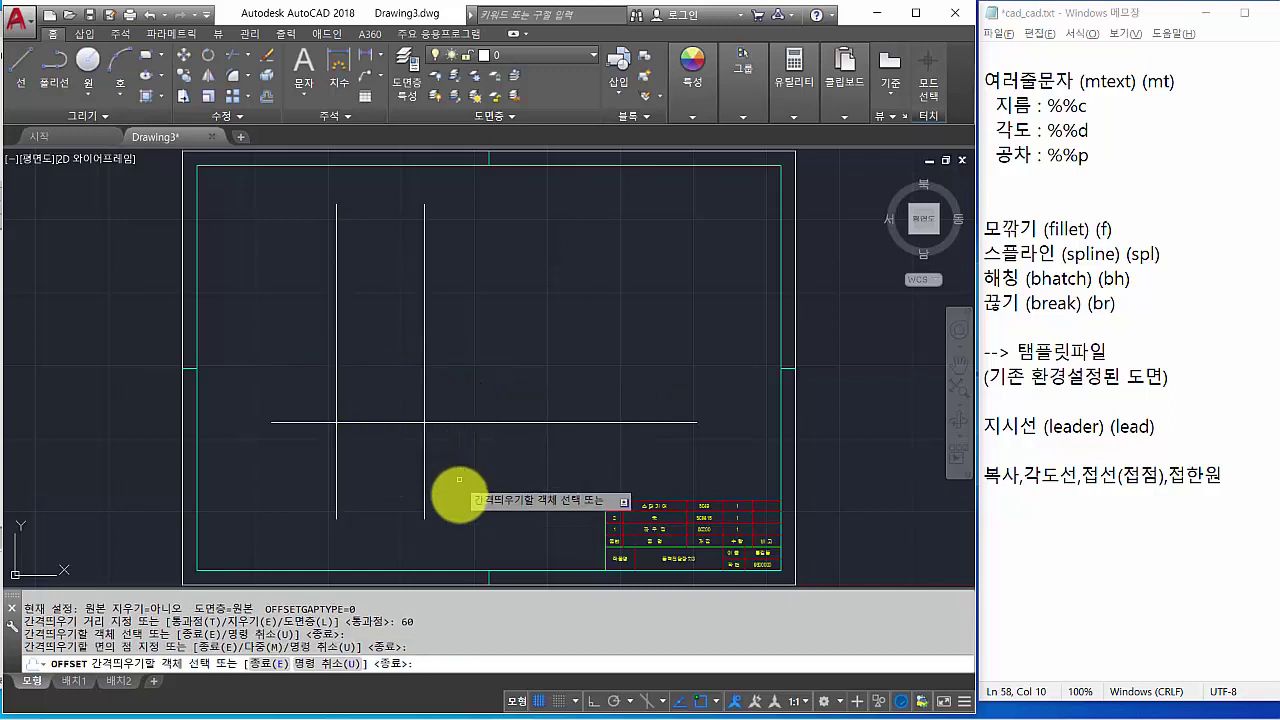
{"action": "key", "text": "Return"}
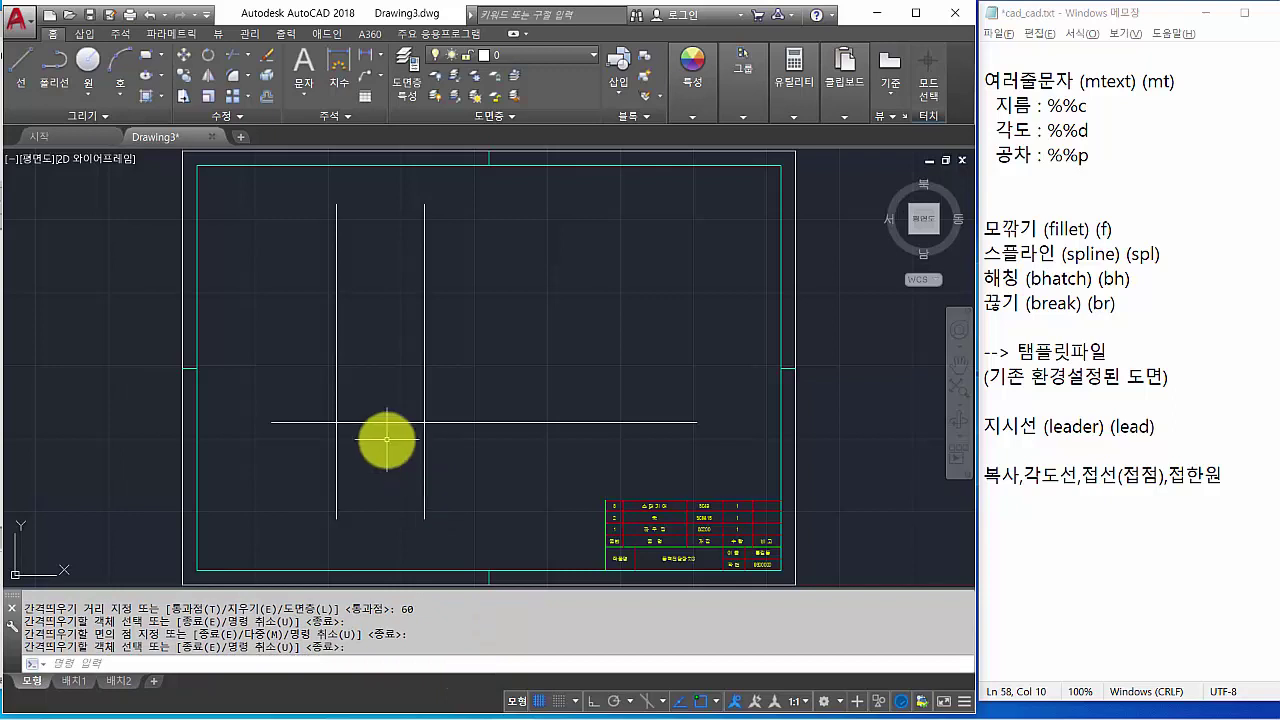
Switch to Notepad and add the note "각도 X-0도방향" below the list of techniques.
{"action": "scroll", "coordinate": [386, 440], "scroll_direction": "up", "scroll_amount": 2}
{"action": "middle_click_drag", "start_coordinate": [386, 440], "coordinate": [432, 489]}
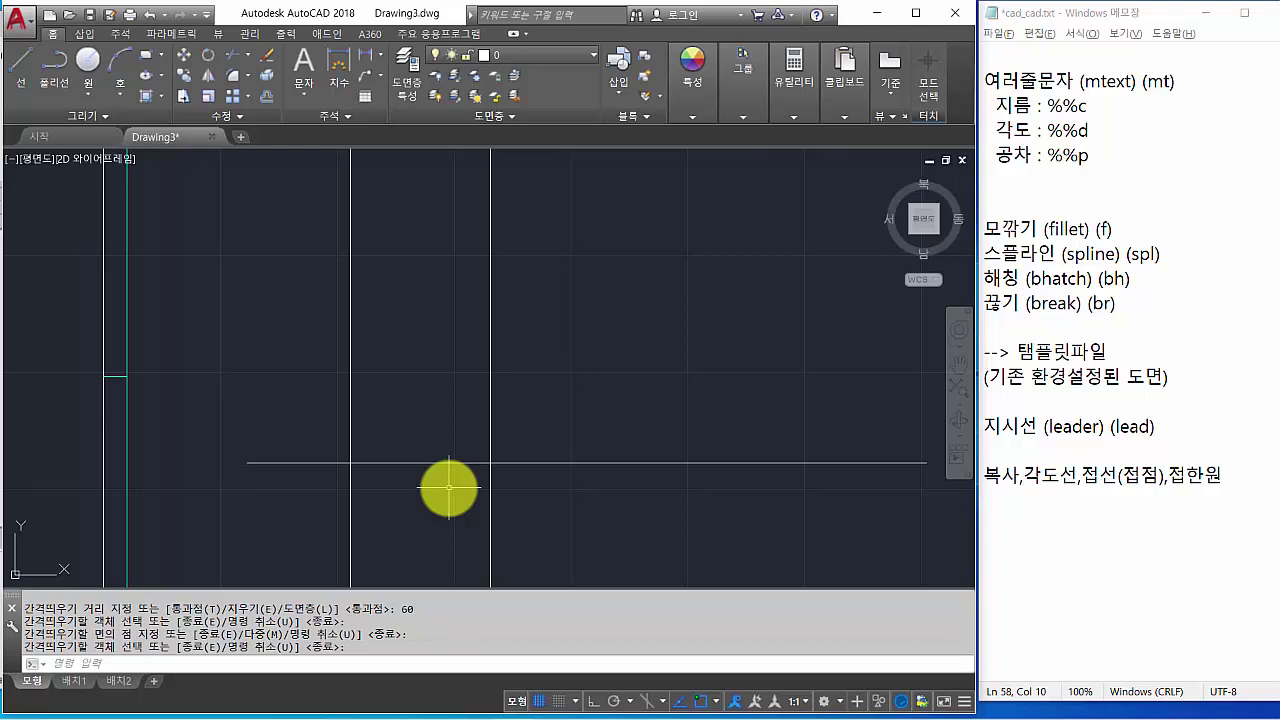
{"action": "left_click", "coordinate": [1065, 522]}
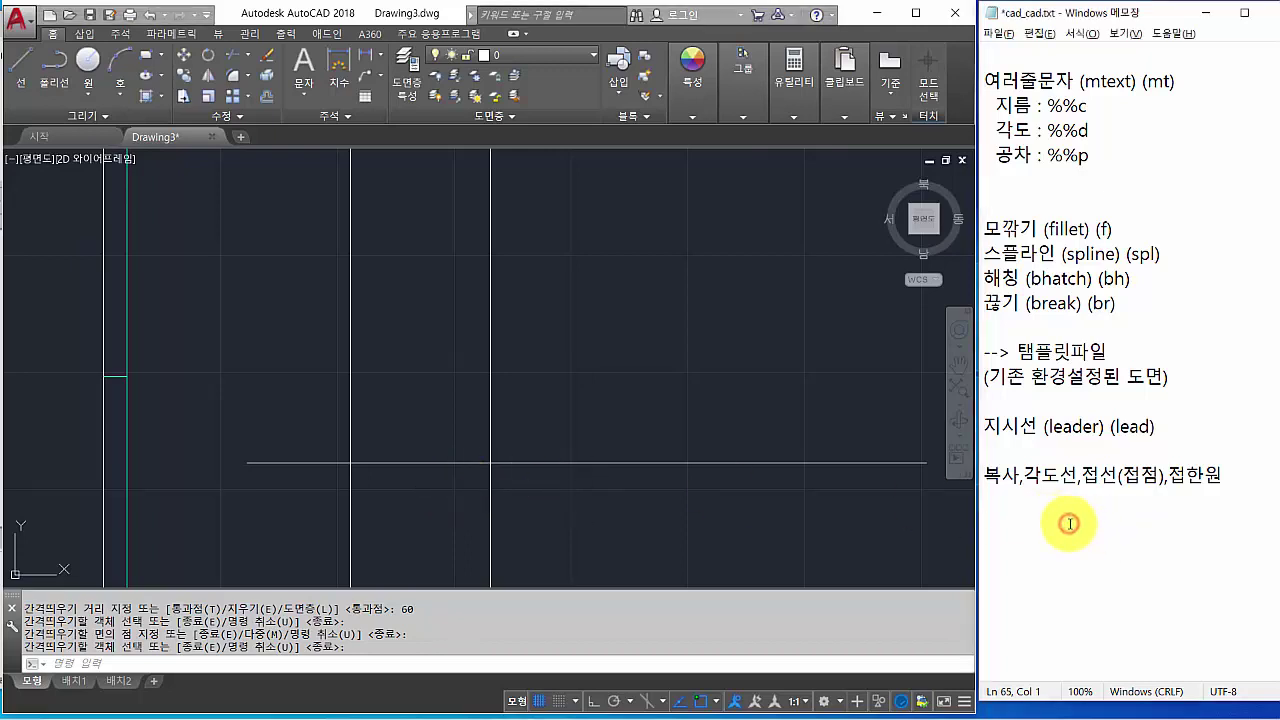
{"action": "type", "text": "ㄱ"}
{"action": "type", "text": "도"}
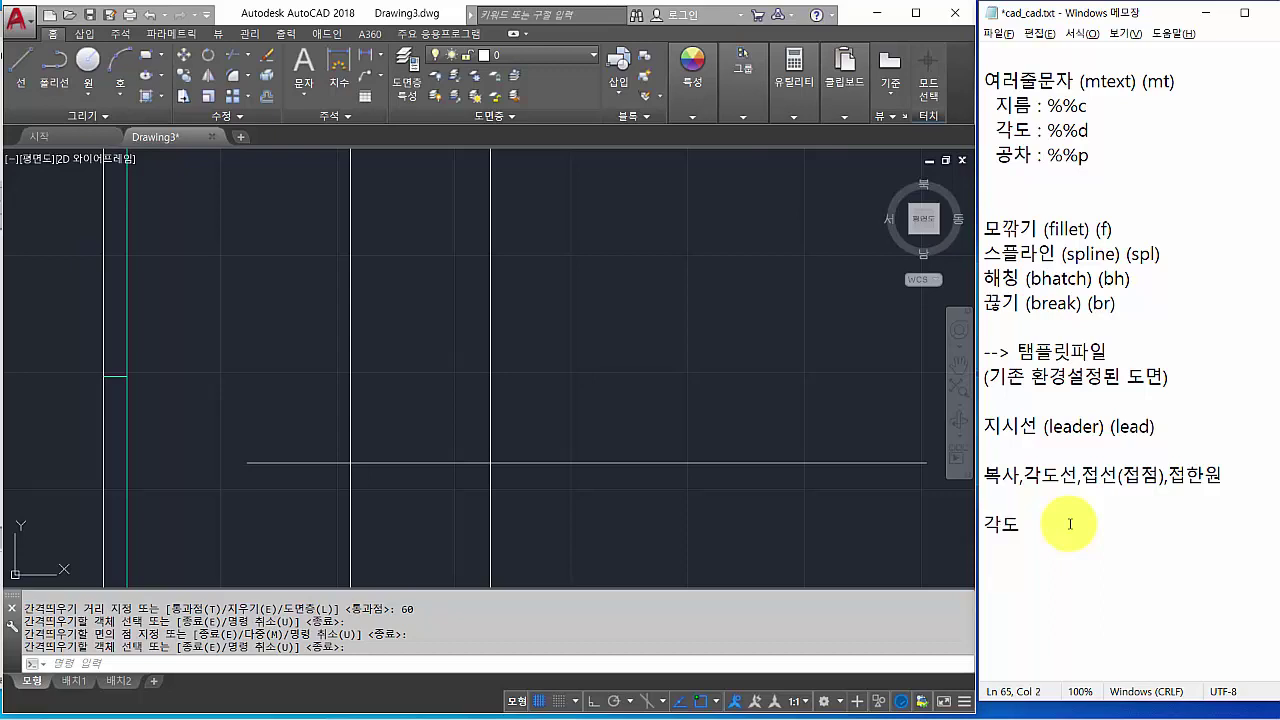
{"action": "key", "text": "Return"}
{"action": "key", "text": "Return"}
{"action": "key", "text": "Return"}
{"action": "scroll", "coordinate": [1069, 524], "scroll_direction": "down", "scroll_amount": 1}
{"action": "left_click", "coordinate": [1066, 446]}
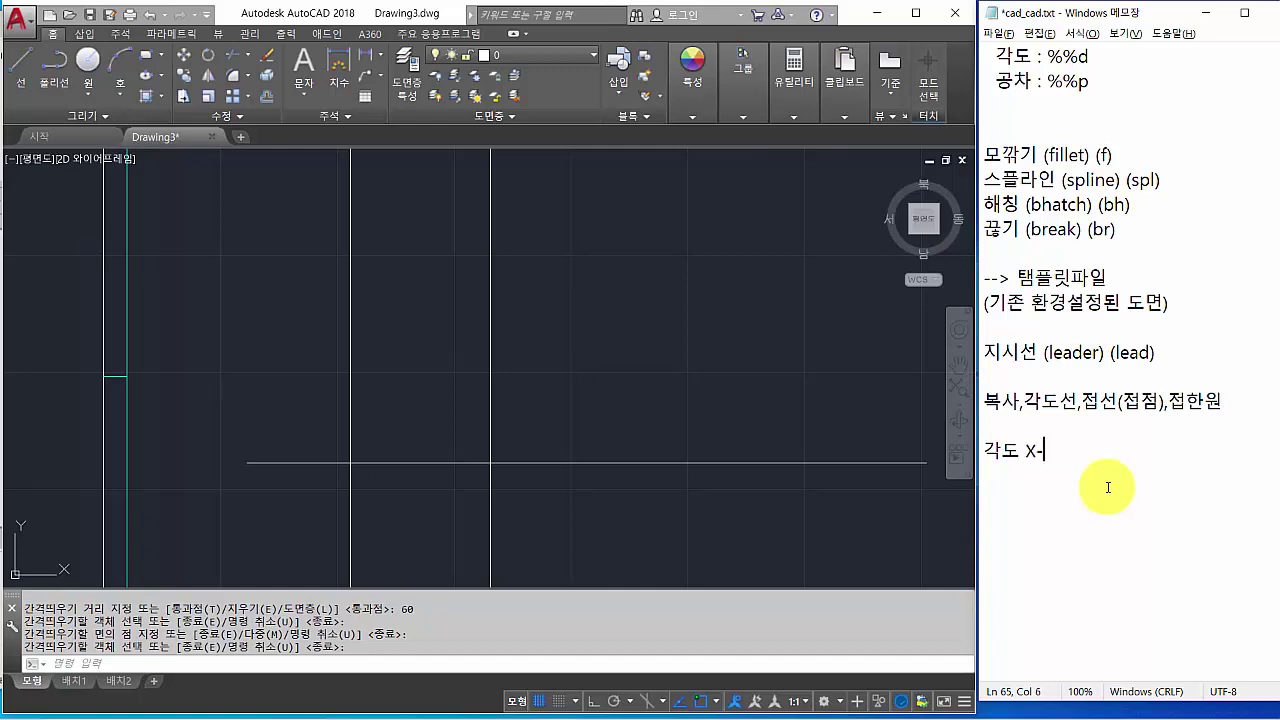
{"action": "key", "text": "BackSpace"}
{"action": "key", "text": "BackSpace"}
{"action": "type", "text": "도바"}
{"action": "type", "text": "향"}
Add the remaining angle directions to the note as separate lines: "Y-90도", "-X 180도" and "-Y 270도".
{"action": "key", "text": "Return"}
{"action": "type", "text": "Y-90"}
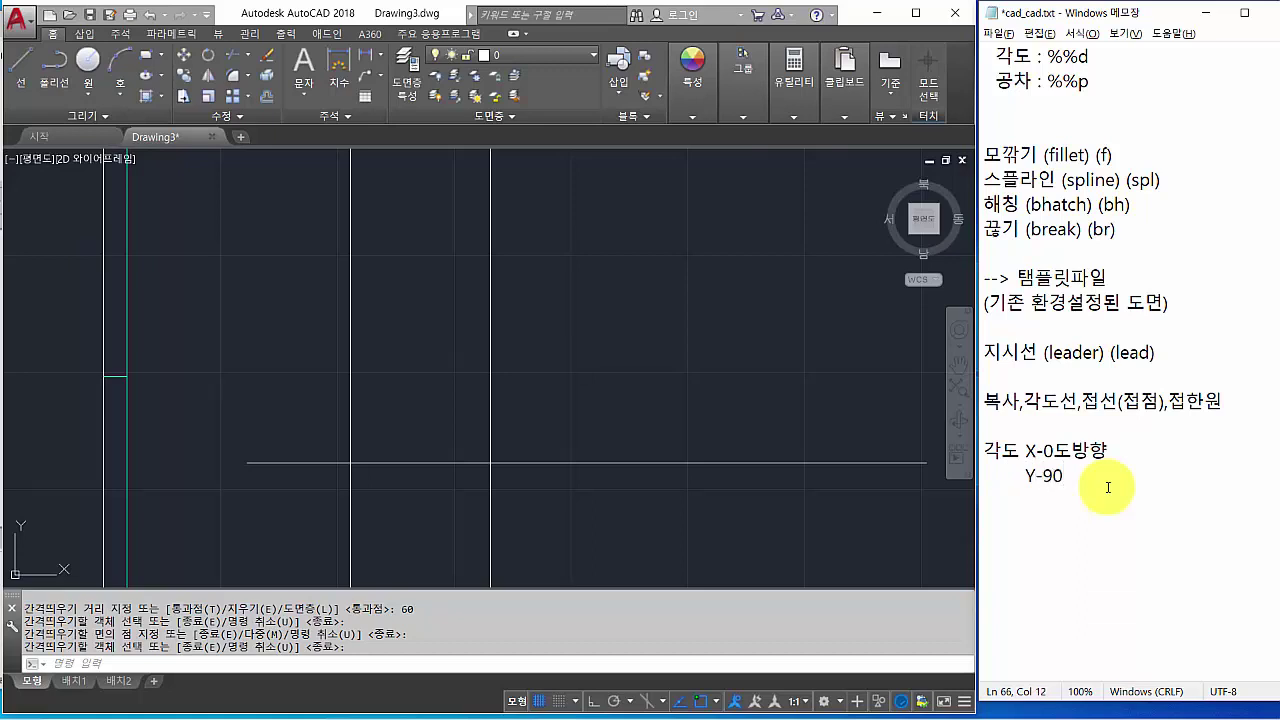
{"action": "type", "text": "도"}
{"action": "key", "text": "Return"}
{"action": "type", "text": "X 180도"}
{"action": "key", "text": "Return"}
{"action": "type", "text": "도"}
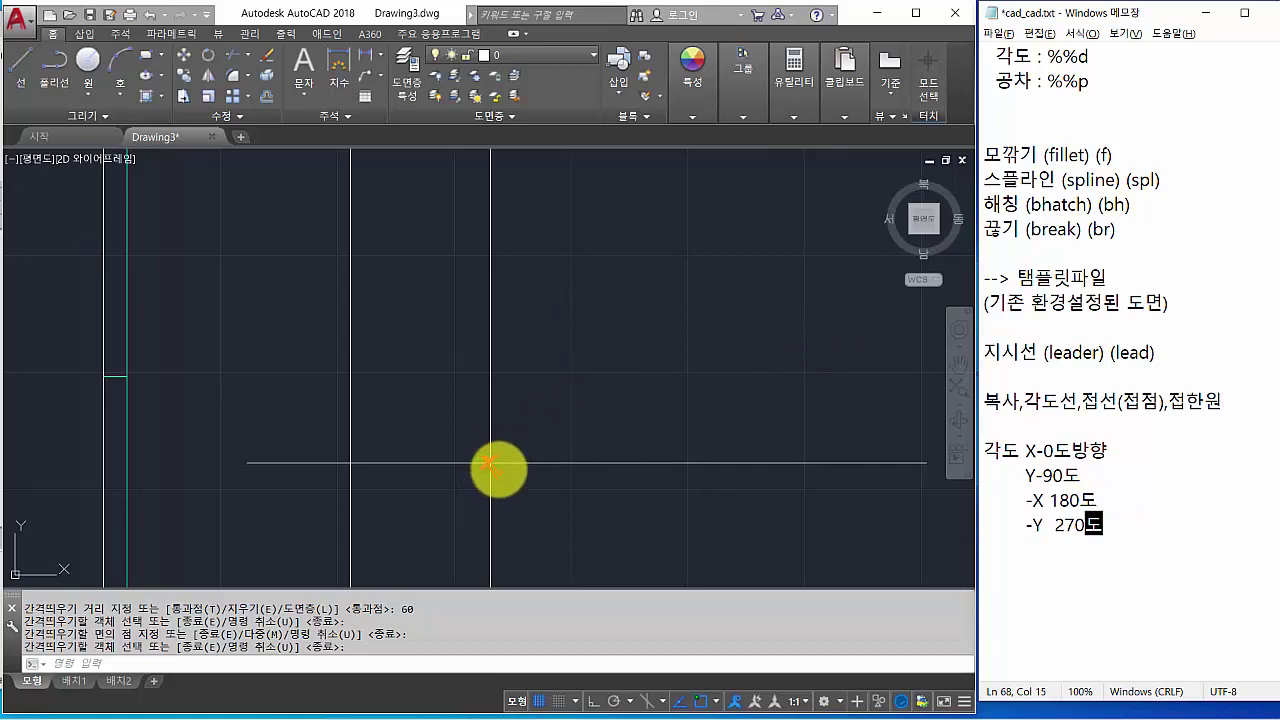
Mark the 0 and 90 degree direction arrows from the intersection of the horizontal line and the second vertical line.
{"action": "left_click", "coordinate": [490, 463]}
{"action": "left_click_drag", "start_coordinate": [490, 463], "coordinate": [808, 461]}
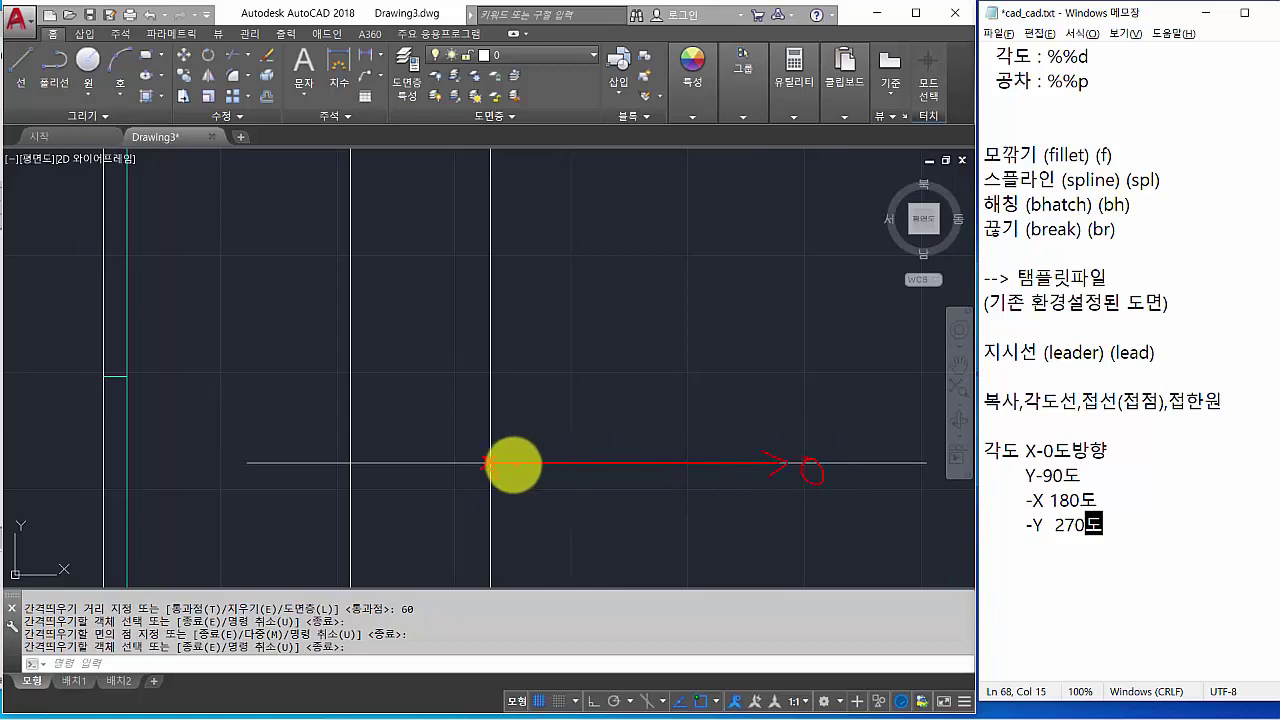
{"action": "mouse_move", "coordinate": [492, 463]}
{"action": "left_mouse_down"}
{"action": "mouse_move", "coordinate": [487, 343]}
{"action": "mouse_move", "coordinate": [504, 354]}
{"action": "left_mouse_up"}
{"action": "mouse_move", "coordinate": [507, 310]}
{"action": "left_mouse_down"}
{"action": "mouse_move", "coordinate": [517, 300]}
{"action": "mouse_move", "coordinate": [522, 322]}
{"action": "left_mouse_up"}
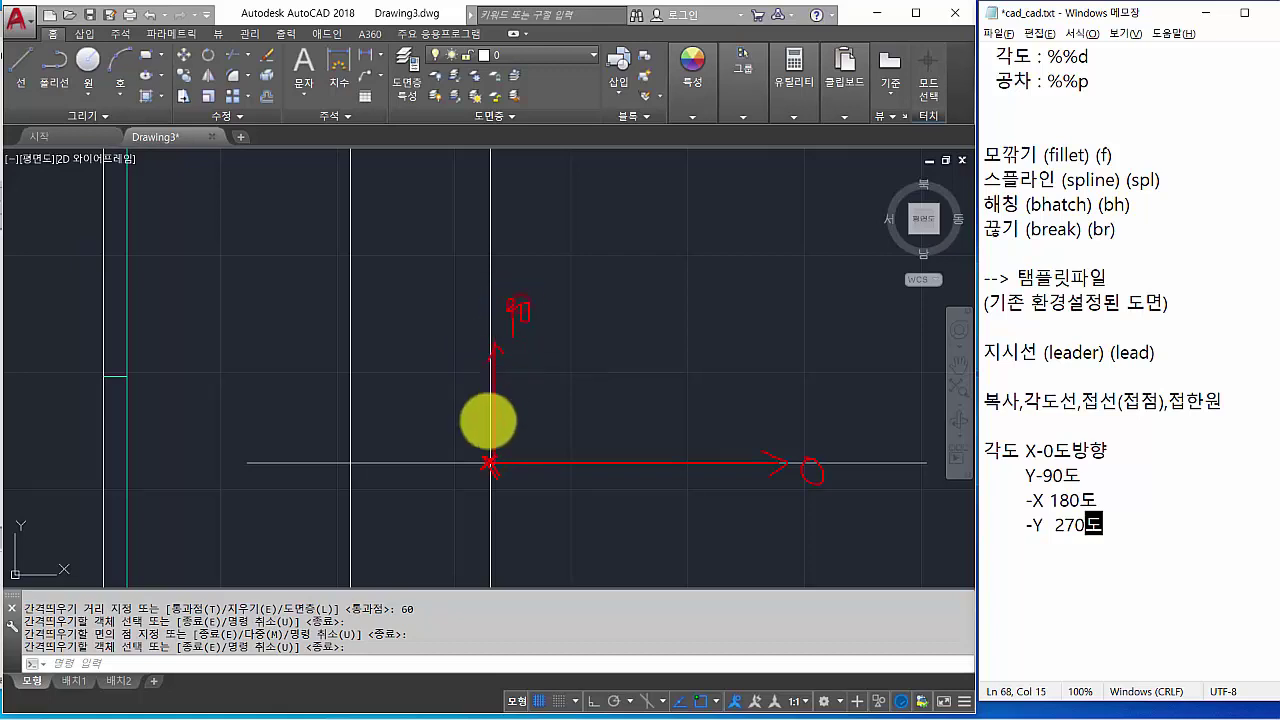
Mark the 180 and 270 degree direction arrows from the same intersection point.
{"action": "left_click_drag", "start_coordinate": [503, 452], "coordinate": [494, 457]}
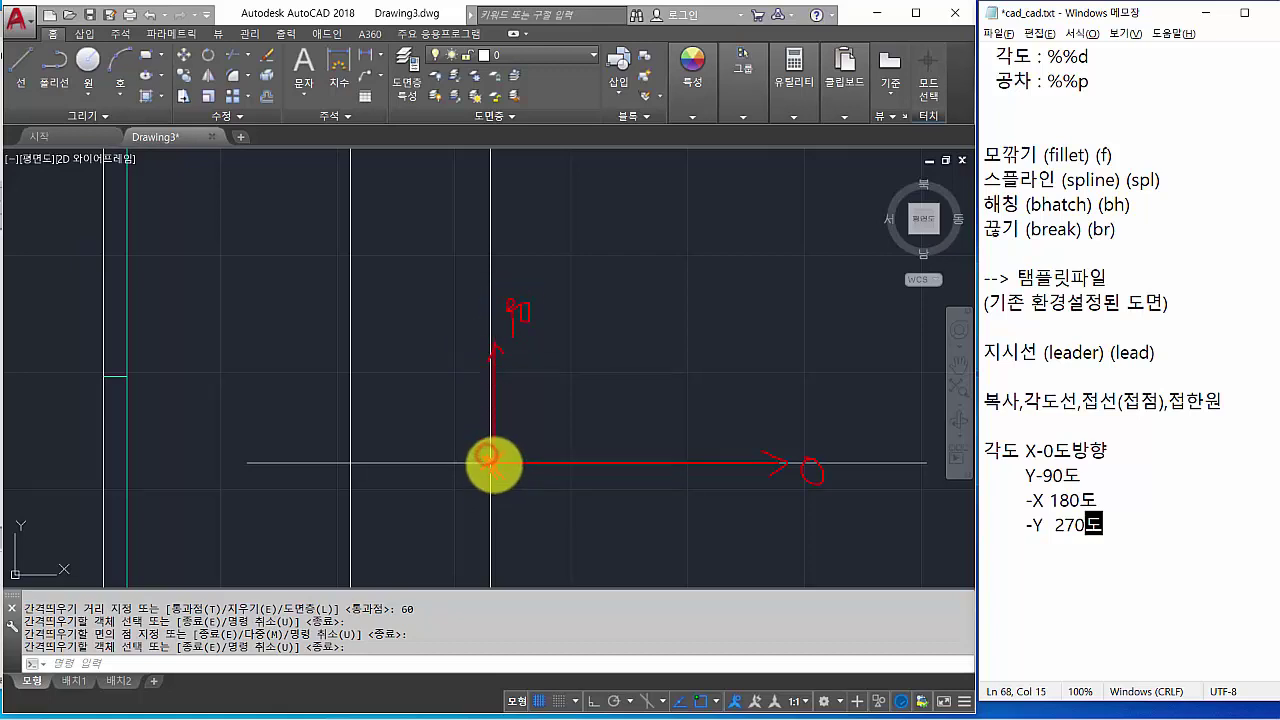
{"action": "left_click_drag", "start_coordinate": [411, 452], "coordinate": [401, 471]}
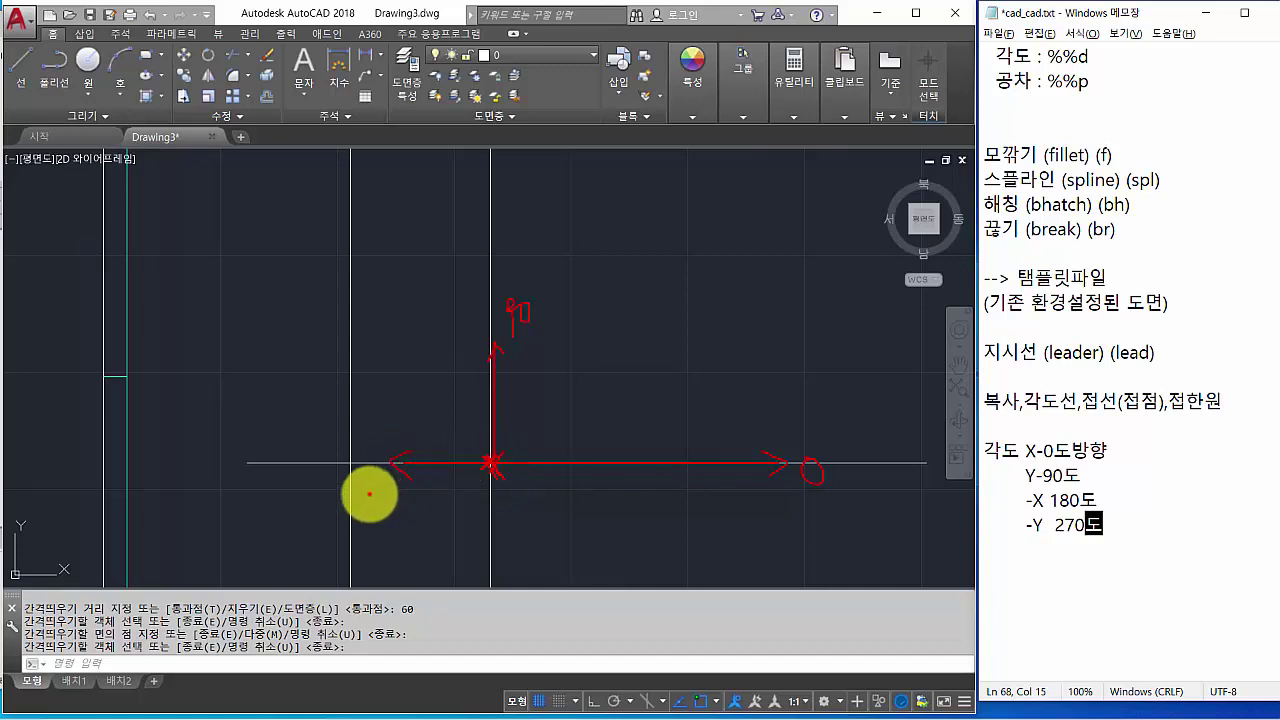
{"action": "left_click_drag", "start_coordinate": [377, 490], "coordinate": [386, 500]}
{"action": "left_click_drag", "start_coordinate": [409, 510], "coordinate": [418, 505]}
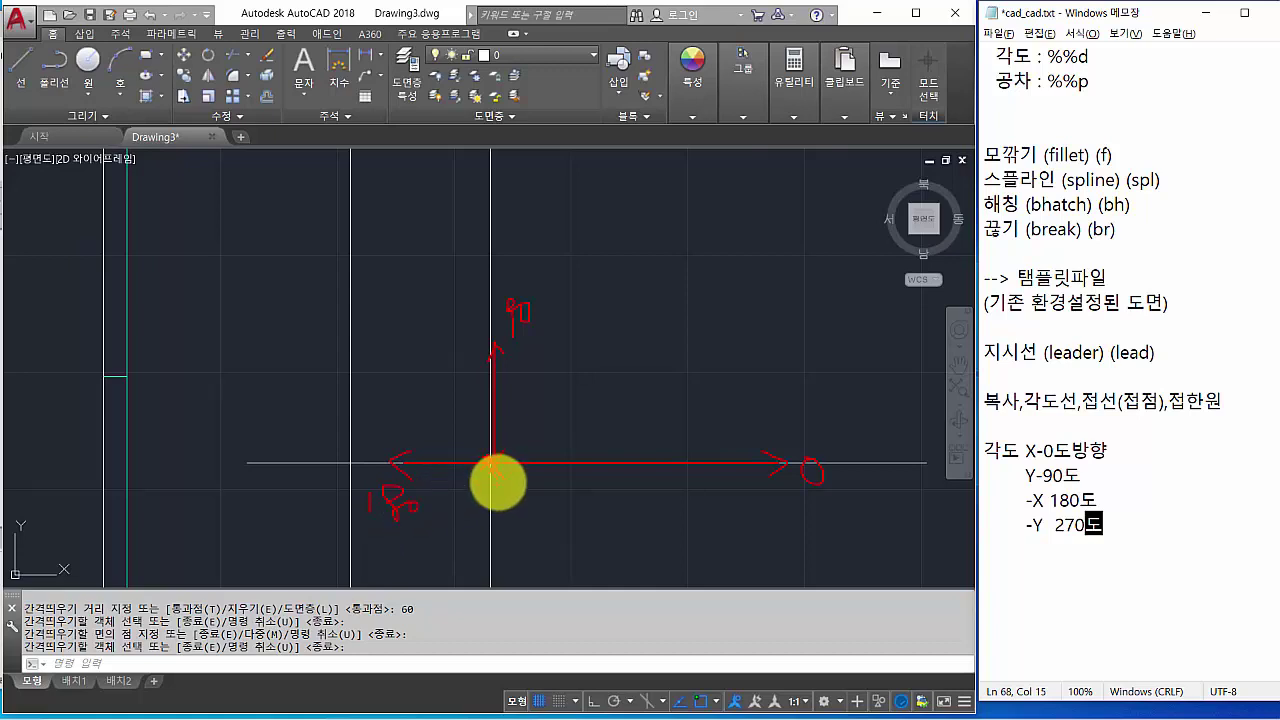
{"action": "mouse_move", "coordinate": [491, 534]}
{"action": "left_mouse_down"}
{"action": "mouse_move", "coordinate": [477, 531]}
{"action": "mouse_move", "coordinate": [507, 528]}
{"action": "left_mouse_up"}
{"action": "left_click_drag", "start_coordinate": [490, 466], "coordinate": [491, 546]}
{"action": "mouse_move", "coordinate": [487, 528]}
{"action": "left_mouse_down"}
{"action": "mouse_move", "coordinate": [505, 530]}
{"action": "mouse_move", "coordinate": [525, 573]}
{"action": "left_mouse_up"}
{"action": "left_click", "coordinate": [524, 568]}
{"action": "mouse_move", "coordinate": [530, 550]}
{"action": "left_mouse_down"}
{"action": "mouse_move", "coordinate": [538, 572]}
{"action": "mouse_move", "coordinate": [566, 566]}
{"action": "mouse_move", "coordinate": [557, 543]}
{"action": "left_mouse_up"}
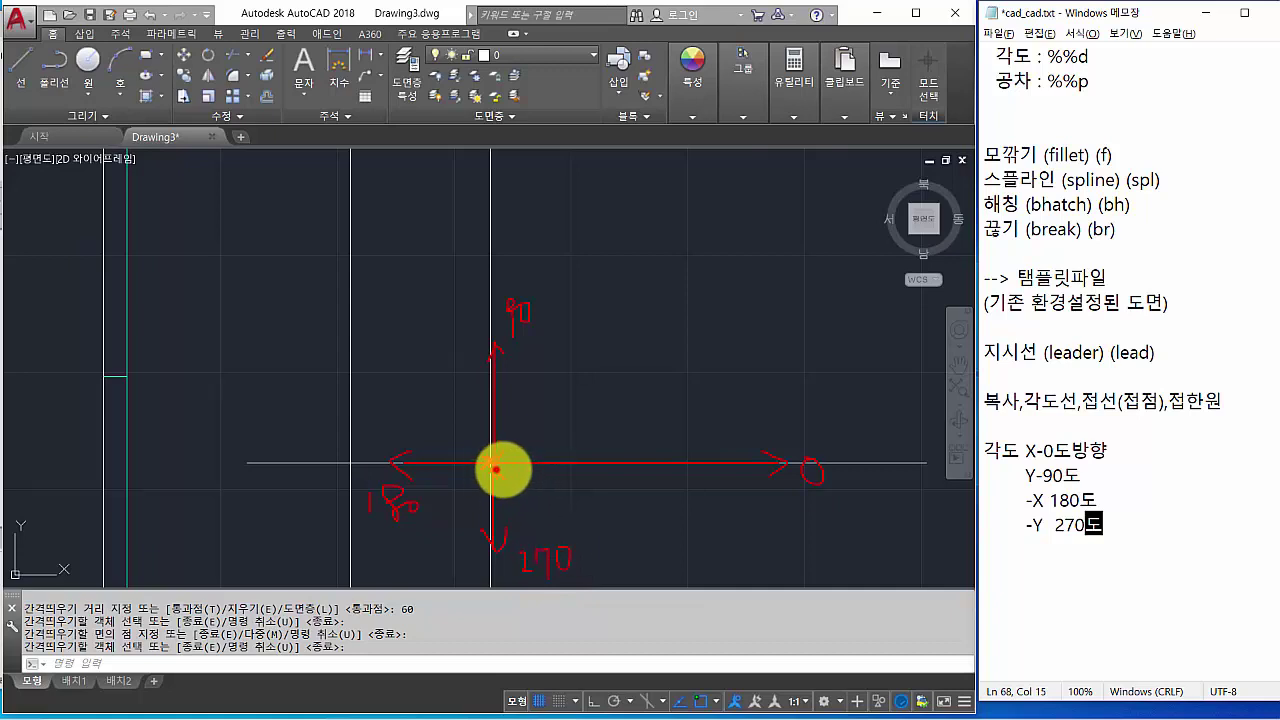
Mark the 0 degree baseline with the counterclockwise rotation as positive and the clockwise rotation below it, and clear the markings.
{"action": "left_click_drag", "start_coordinate": [500, 466], "coordinate": [774, 466]}
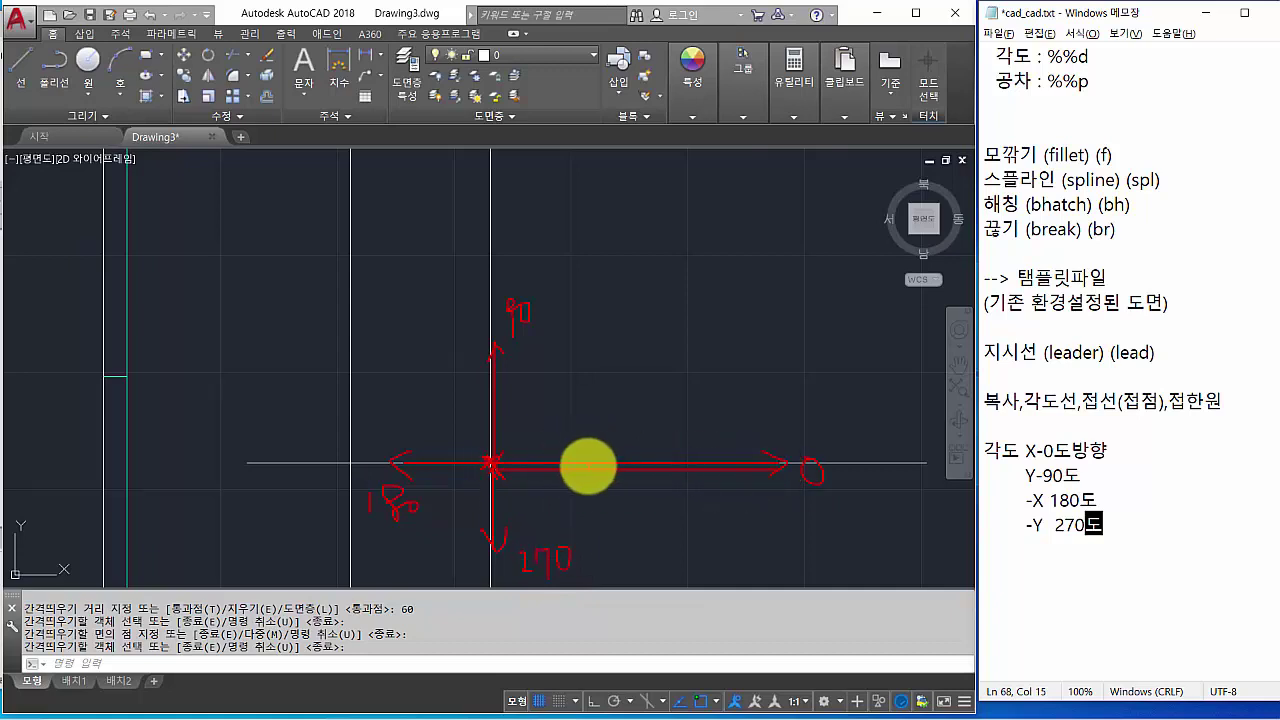
{"action": "mouse_move", "coordinate": [545, 463]}
{"action": "left_mouse_down"}
{"action": "mouse_move", "coordinate": [545, 430]}
{"action": "mouse_move", "coordinate": [520, 427]}
{"action": "mouse_move", "coordinate": [565, 424]}
{"action": "left_mouse_up"}
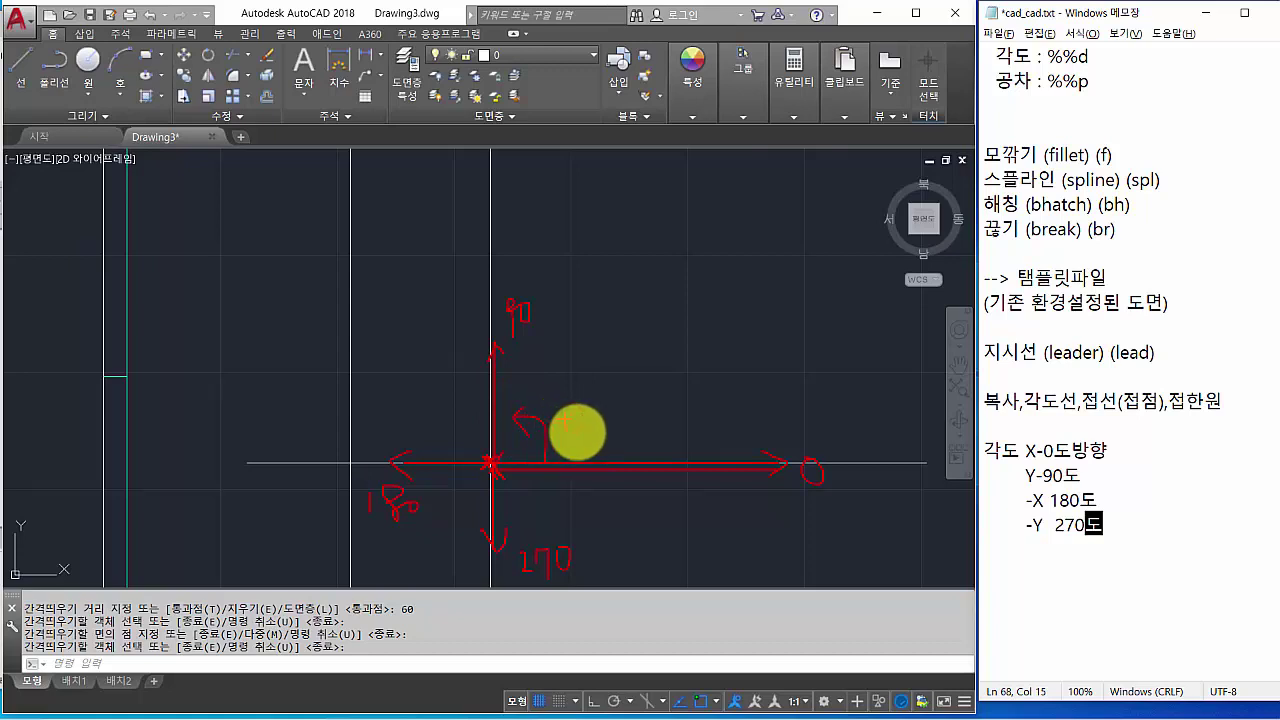
{"action": "left_click_drag", "start_coordinate": [560, 480], "coordinate": [543, 523]}
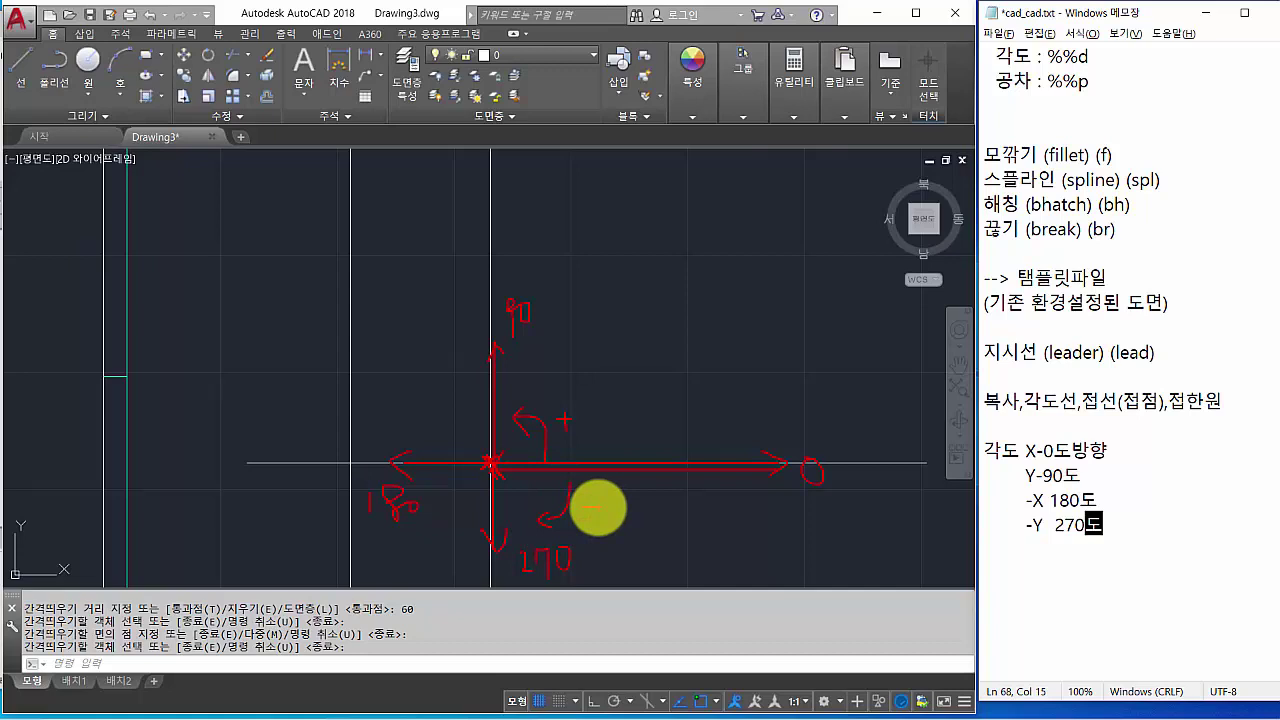
{"action": "key", "text": "Escape"}
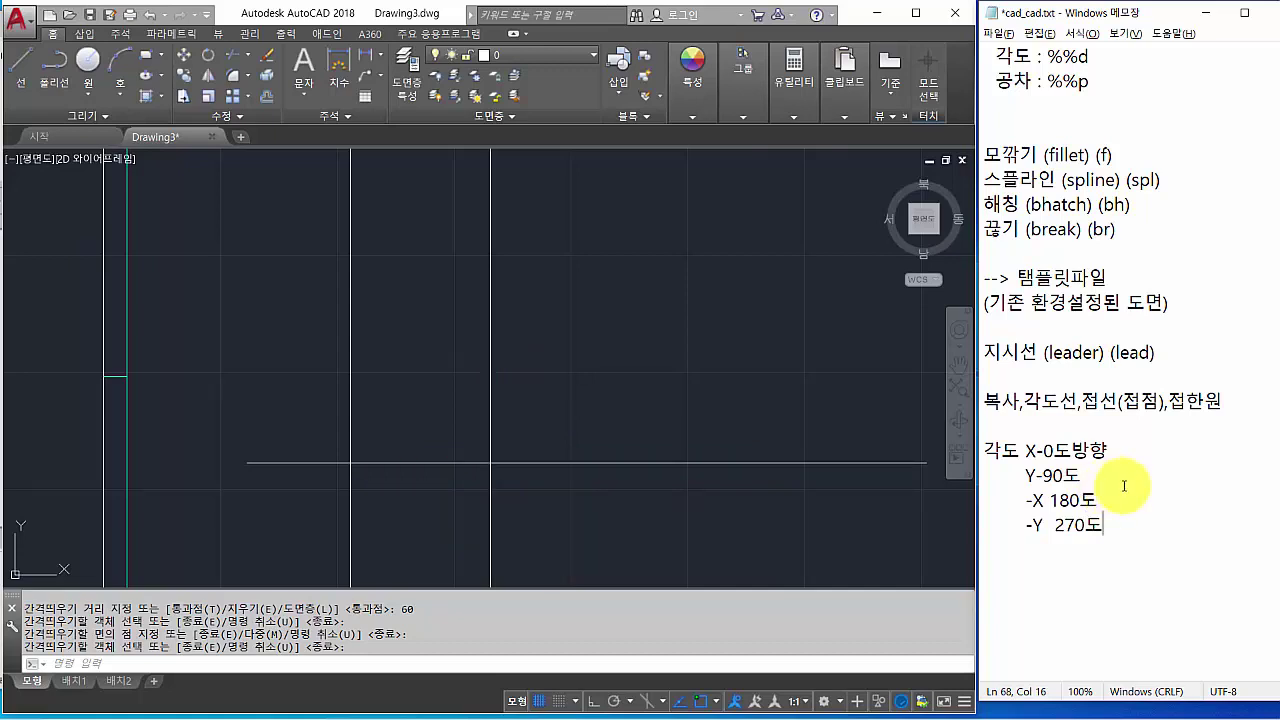
Switch to the exercise image and mark the inclined centre line from the lower-right circle's centre through the upper circle.
{"action": "key", "text": "alt+Tab"}
{"action": "key", "text": "alt+Tab"}
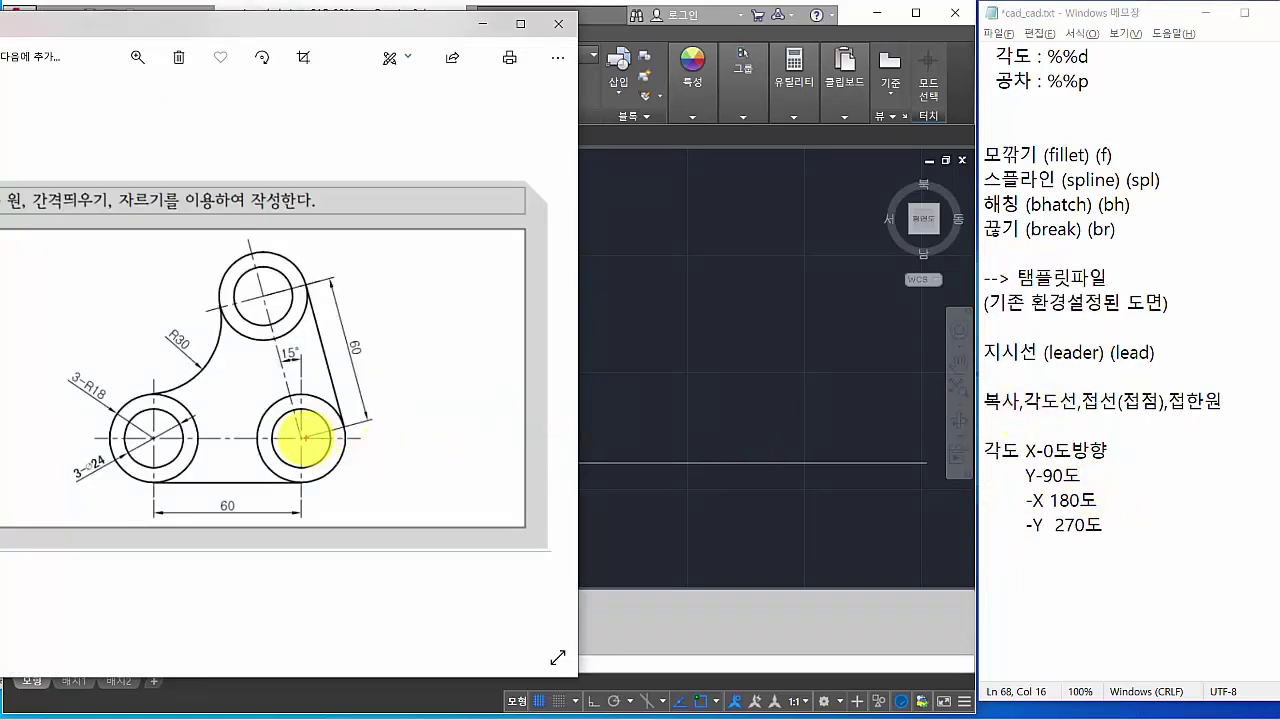
{"action": "mouse_move", "coordinate": [308, 431]}
{"action": "left_mouse_down"}
{"action": "mouse_move", "coordinate": [294, 435]}
{"action": "mouse_move", "coordinate": [304, 439]}
{"action": "mouse_move", "coordinate": [240, 214]}
{"action": "mouse_move", "coordinate": [307, 405]}
{"action": "mouse_move", "coordinate": [300, 437]}
{"action": "left_mouse_up"}
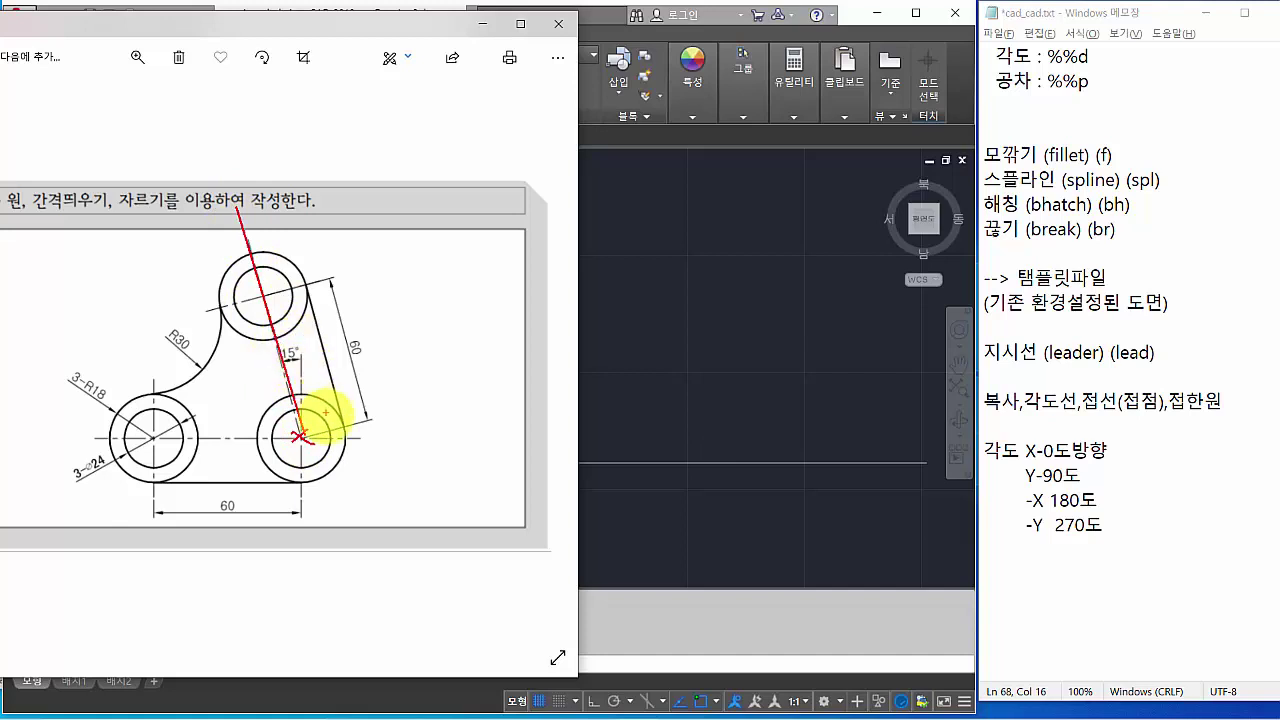
{"action": "left_click", "coordinate": [305, 424]}
{"action": "left_click", "coordinate": [291, 430]}
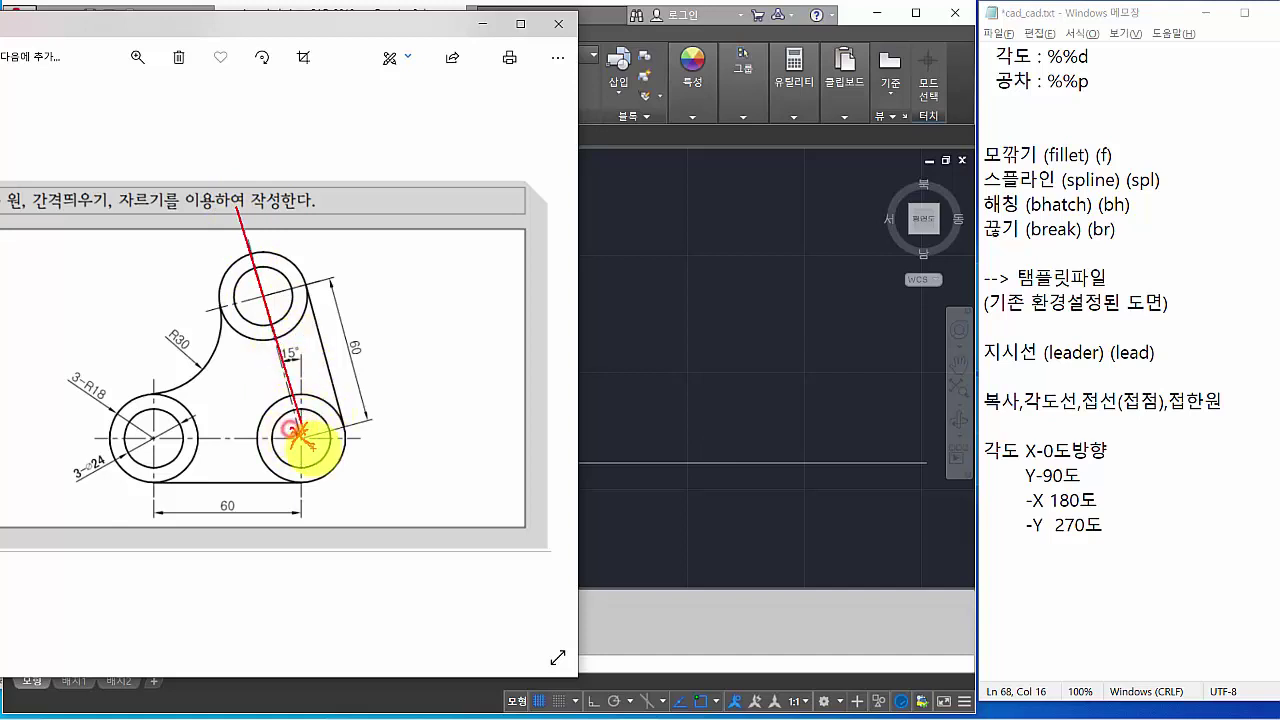
Mark the 0 degree baseline and the 105 degree counterclockwise sweep to the inclined centre line, and clear the markings.
{"action": "left_click_drag", "start_coordinate": [300, 437], "coordinate": [532, 445]}
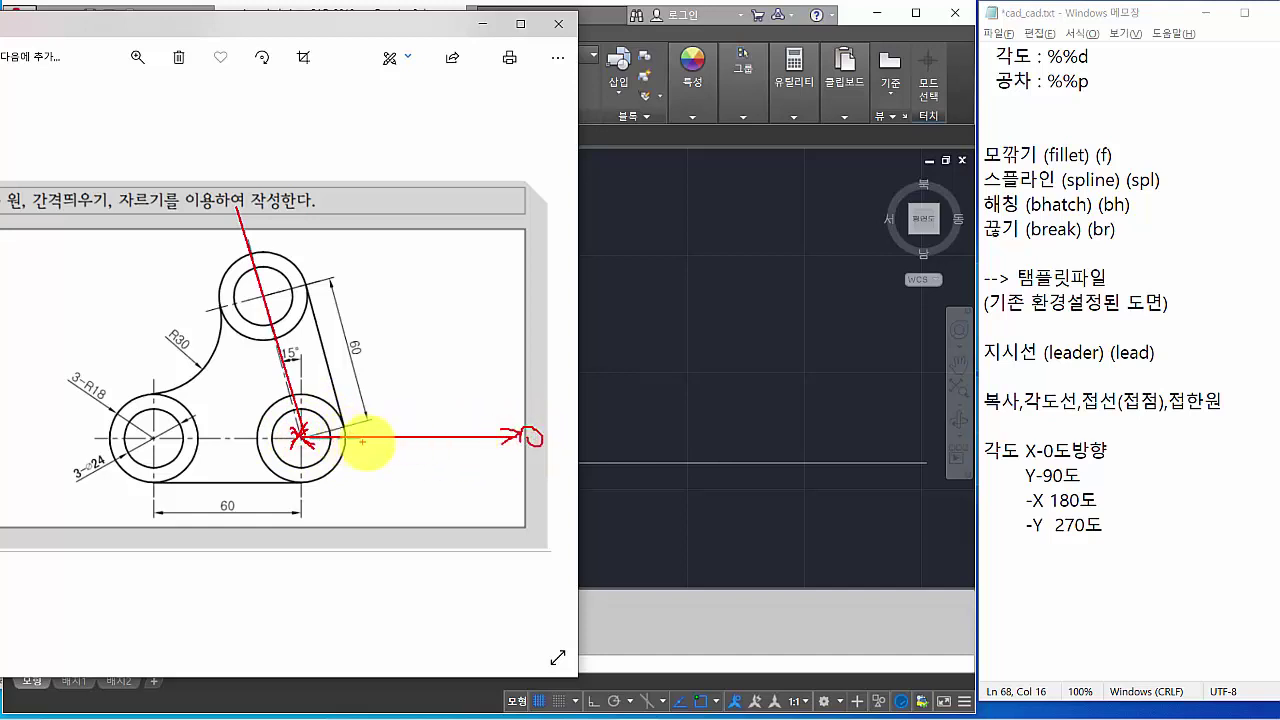
{"action": "mouse_move", "coordinate": [372, 437]}
{"action": "left_mouse_down"}
{"action": "mouse_move", "coordinate": [335, 392]}
{"action": "mouse_move", "coordinate": [292, 374]}
{"action": "mouse_move", "coordinate": [360, 395]}
{"action": "mouse_move", "coordinate": [373, 432]}
{"action": "mouse_move", "coordinate": [328, 388]}
{"action": "mouse_move", "coordinate": [298, 386]}
{"action": "left_mouse_up"}
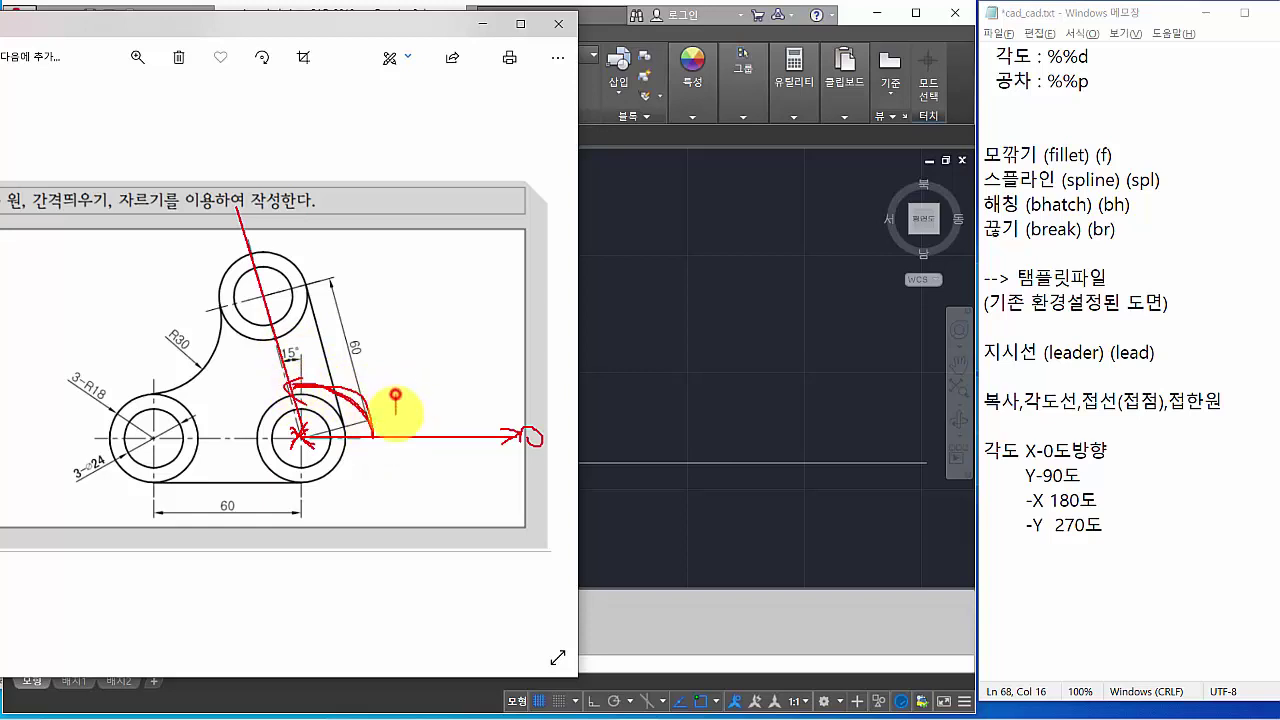
{"action": "mouse_move", "coordinate": [404, 404]}
{"action": "left_mouse_down"}
{"action": "mouse_move", "coordinate": [433, 414]}
{"action": "mouse_move", "coordinate": [422, 417]}
{"action": "mouse_move", "coordinate": [440, 392]}
{"action": "left_mouse_up"}
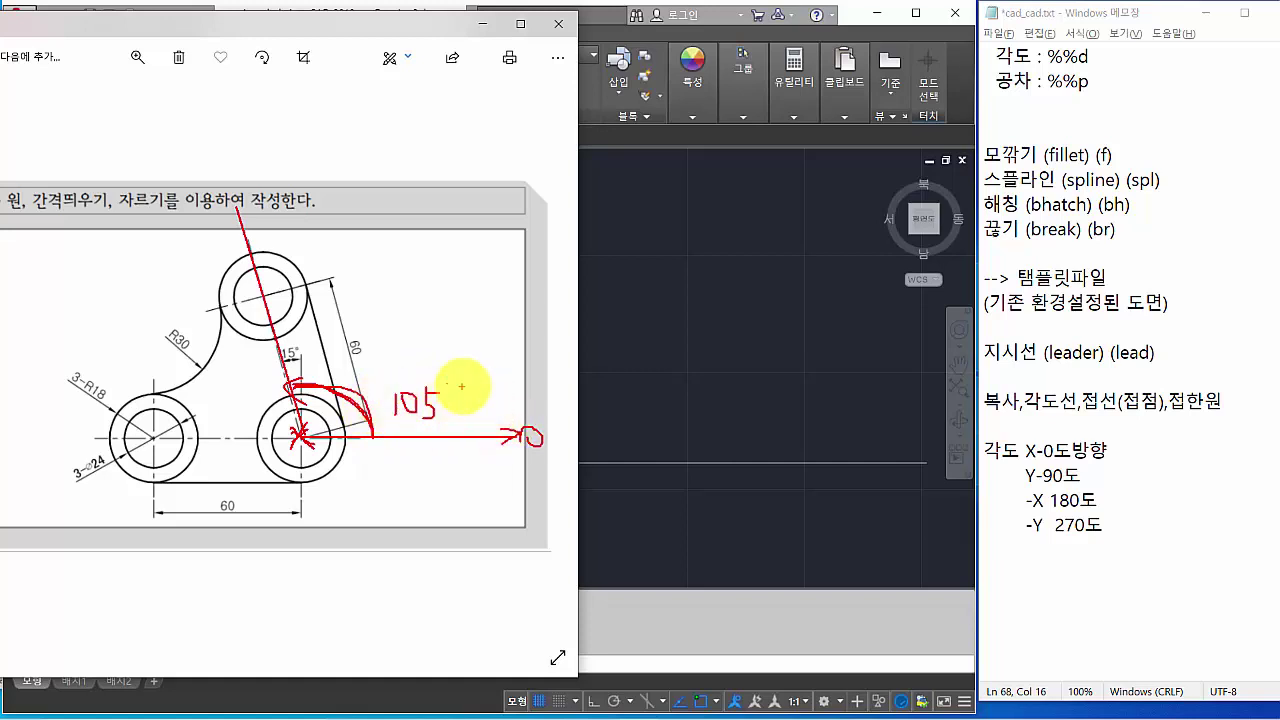
{"action": "mouse_move", "coordinate": [478, 365]}
{"action": "left_mouse_down"}
{"action": "mouse_move", "coordinate": [442, 387]}
{"action": "mouse_move", "coordinate": [470, 384]}
{"action": "mouse_move", "coordinate": [452, 410]}
{"action": "left_mouse_up"}
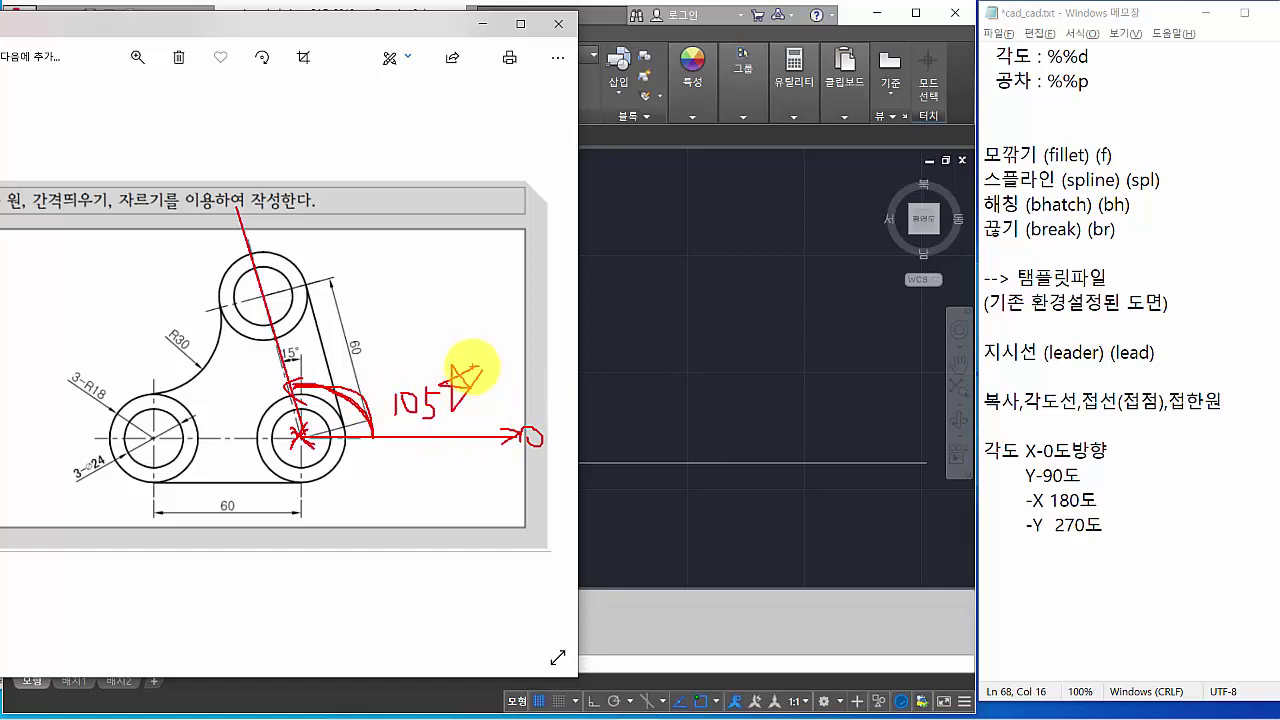
{"action": "left_click_drag", "start_coordinate": [472, 366], "coordinate": [450, 376]}
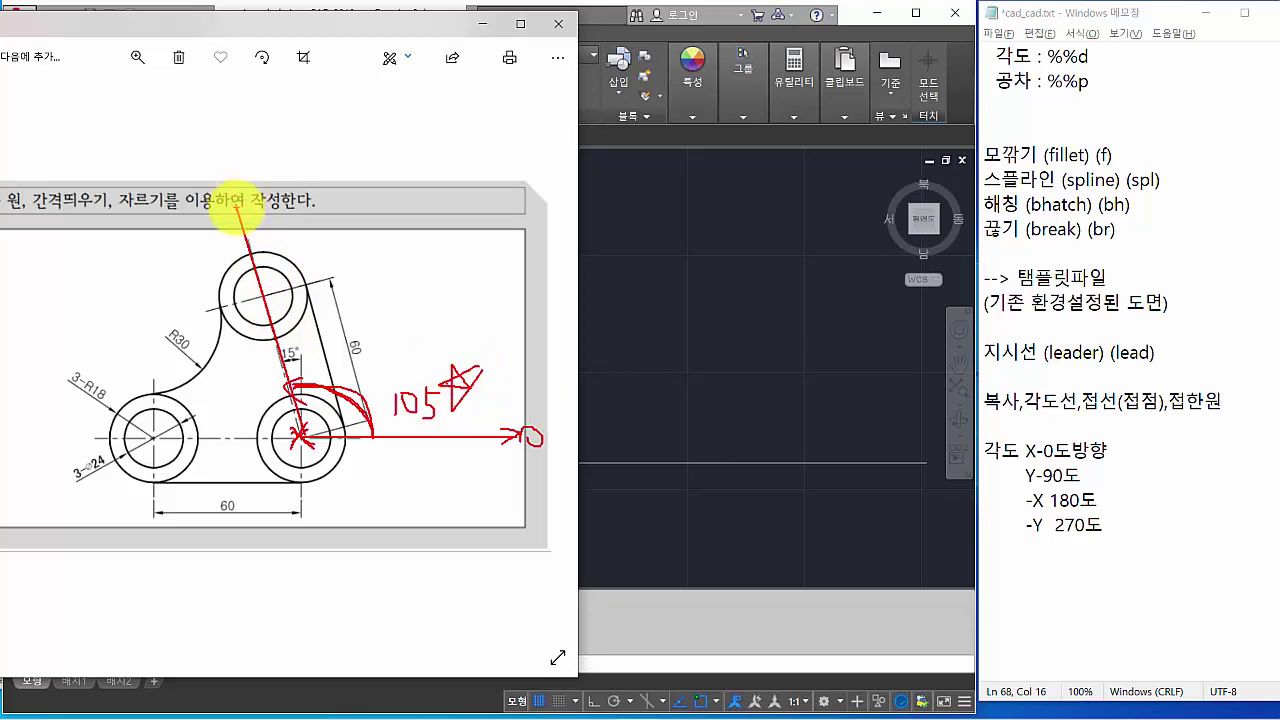
{"action": "key", "text": "Escape"}
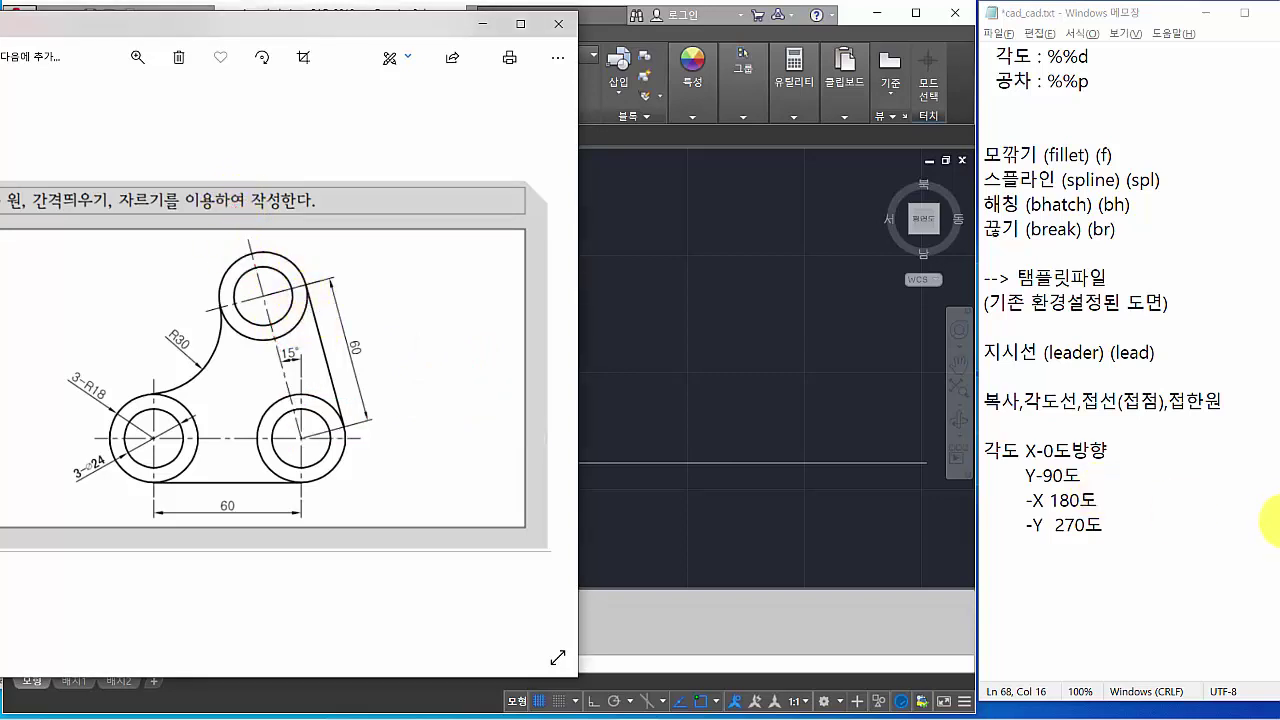
Switch to AutoCAD and draw a line about 116 mm long at 105° from the intersection of the horizontal line and second vertical line.
{"action": "left_click", "coordinate": [824, 491]}
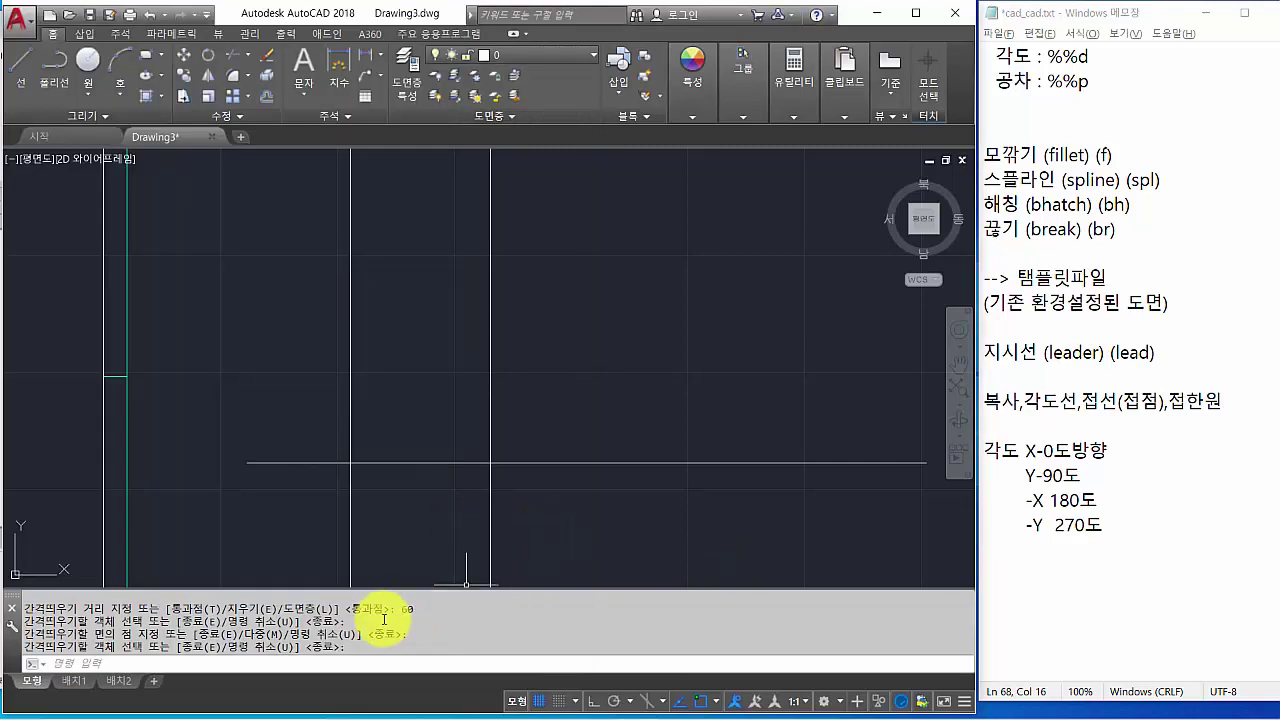
{"action": "left_click", "coordinate": [376, 663]}
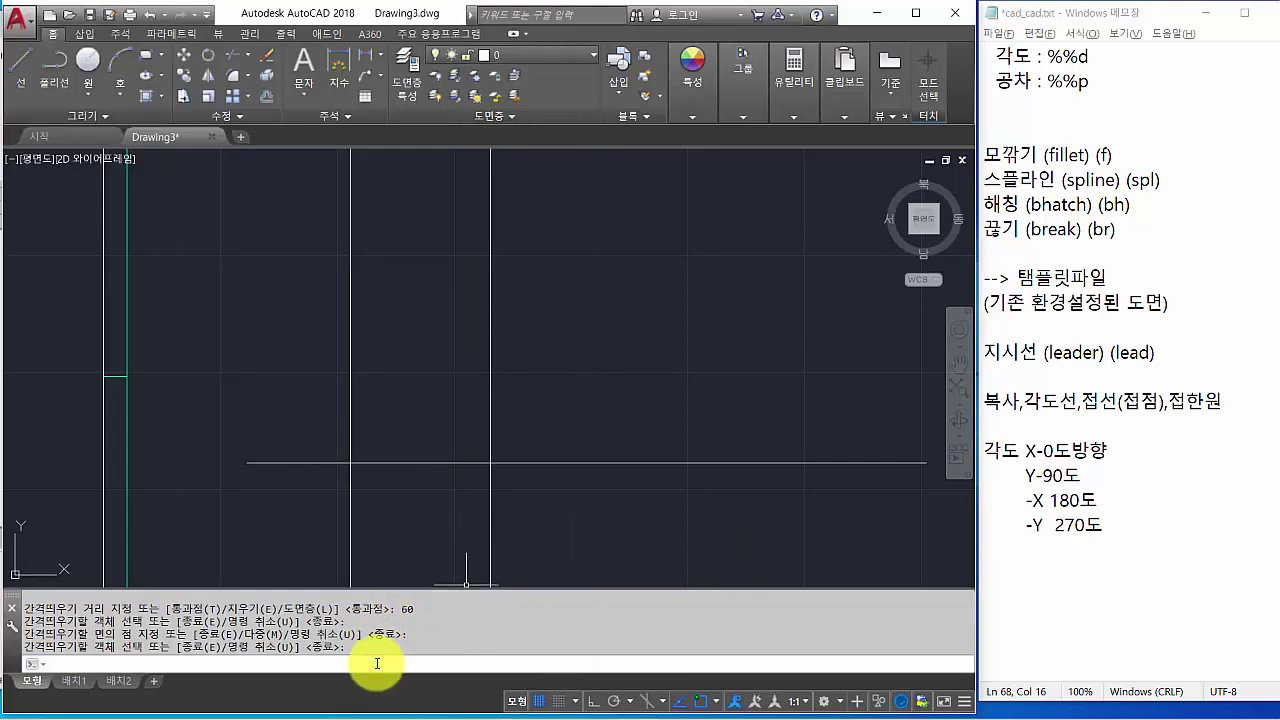
{"action": "key", "text": "Return"}
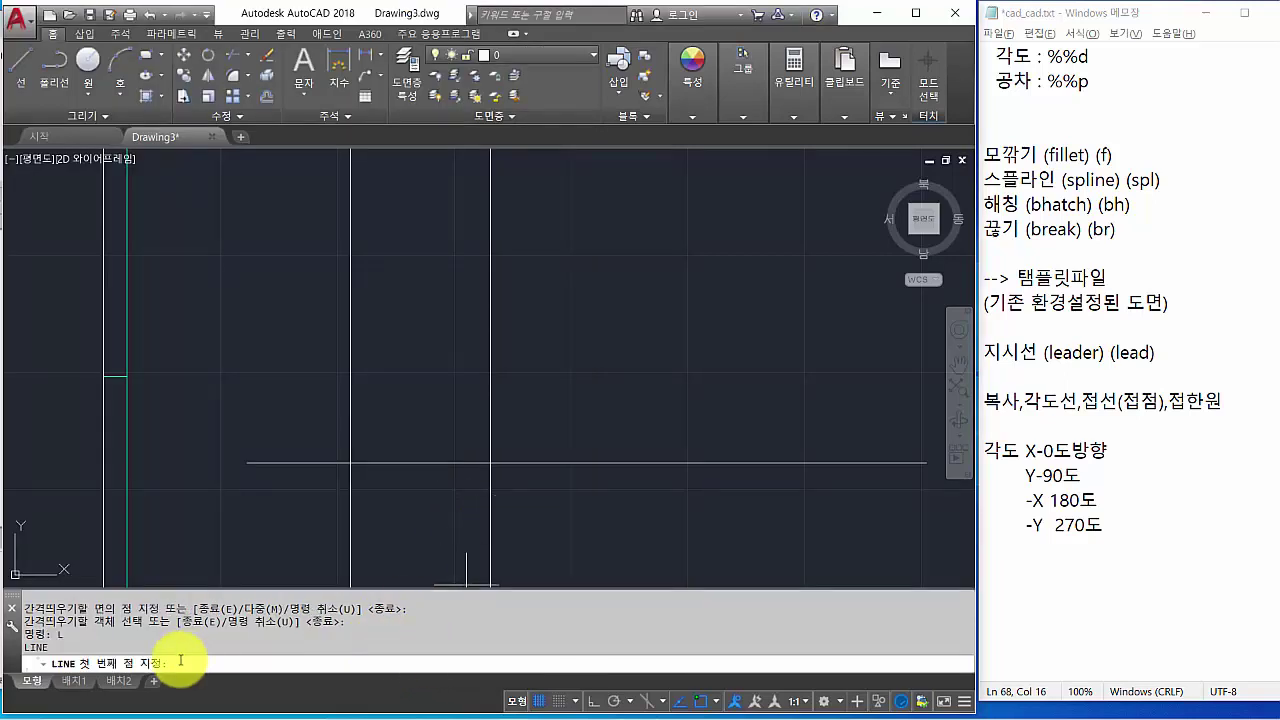
{"action": "left_click", "coordinate": [490, 462]}
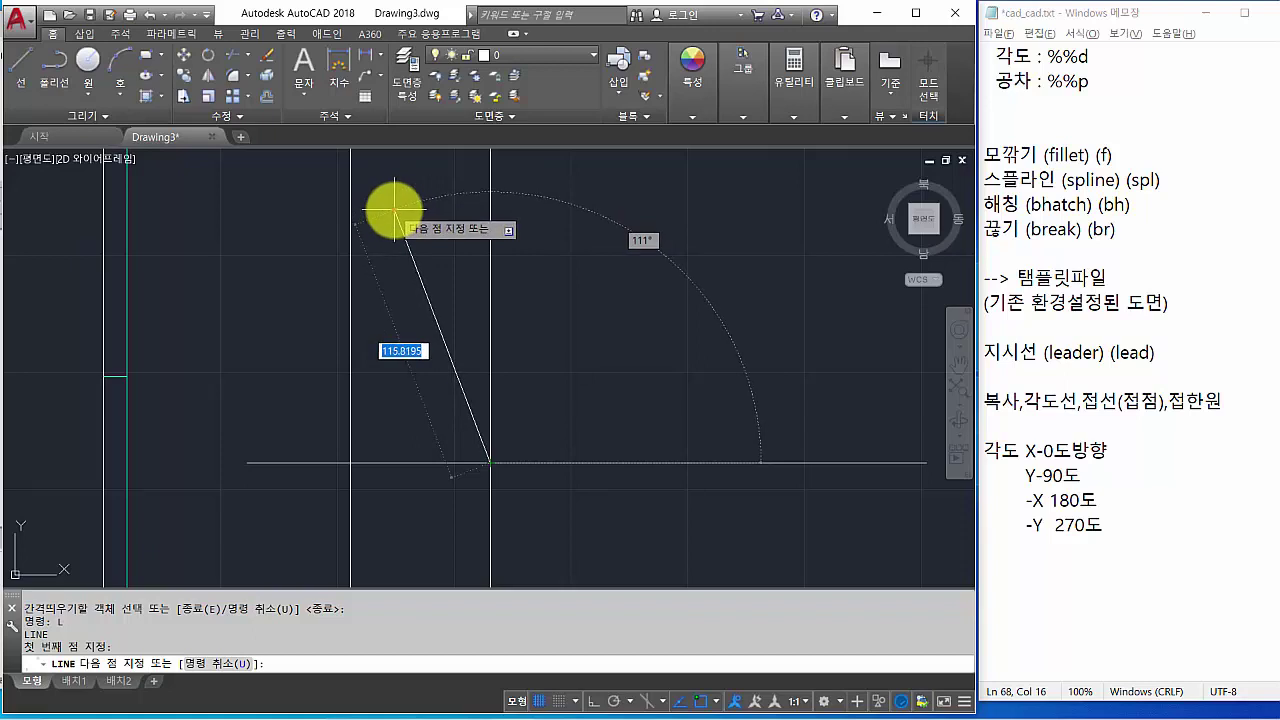
{"action": "left_click_drag", "start_coordinate": [367, 336], "coordinate": [438, 371]}
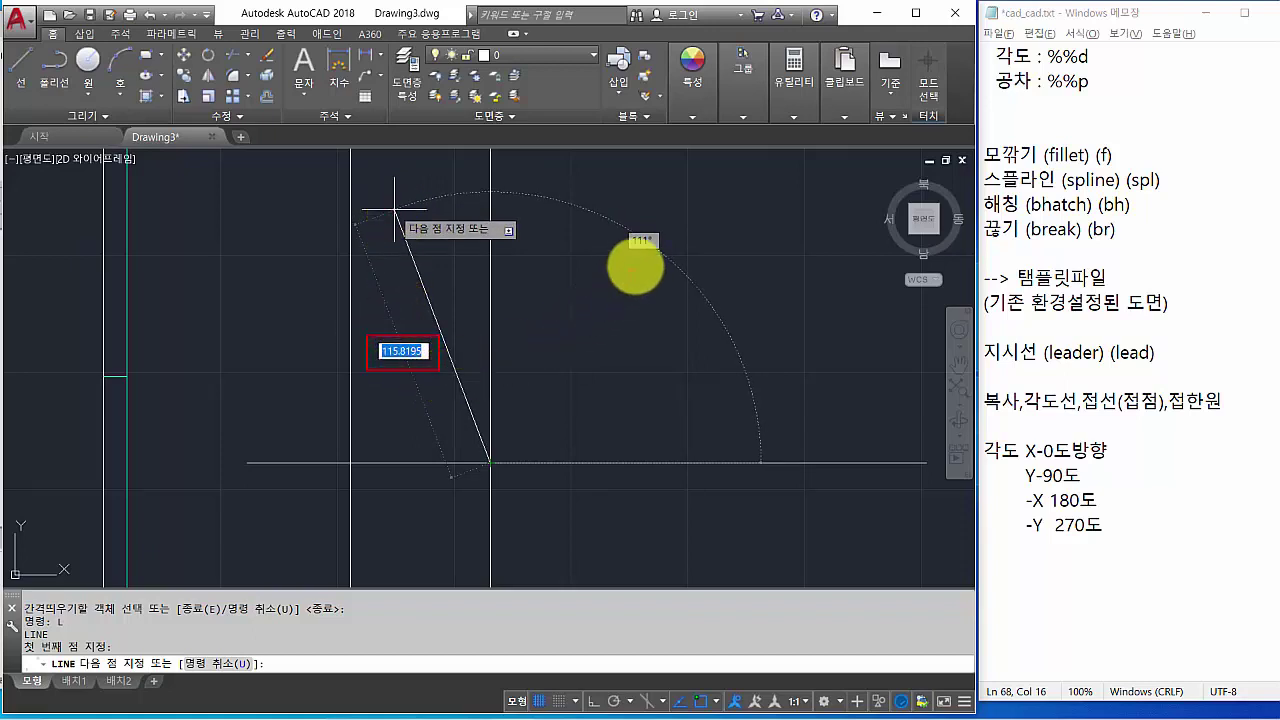
{"action": "left_click_drag", "start_coordinate": [611, 219], "coordinate": [671, 263]}
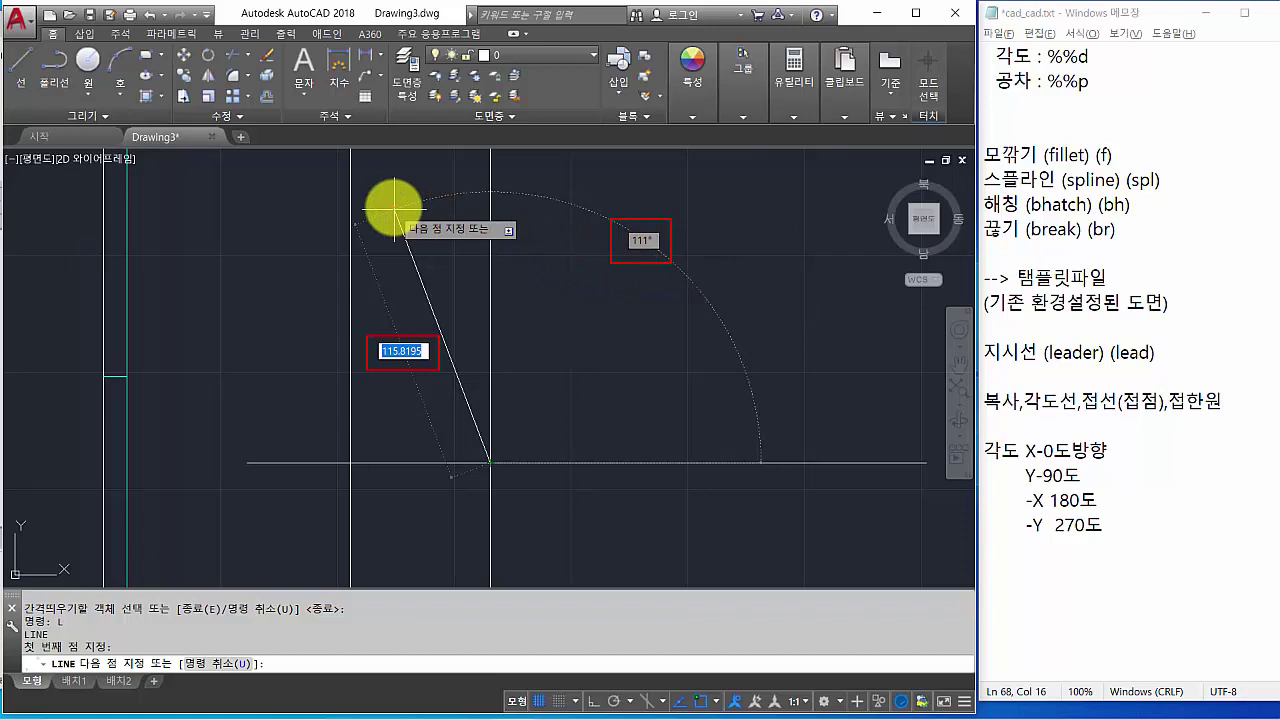
{"action": "key", "text": "Tab"}
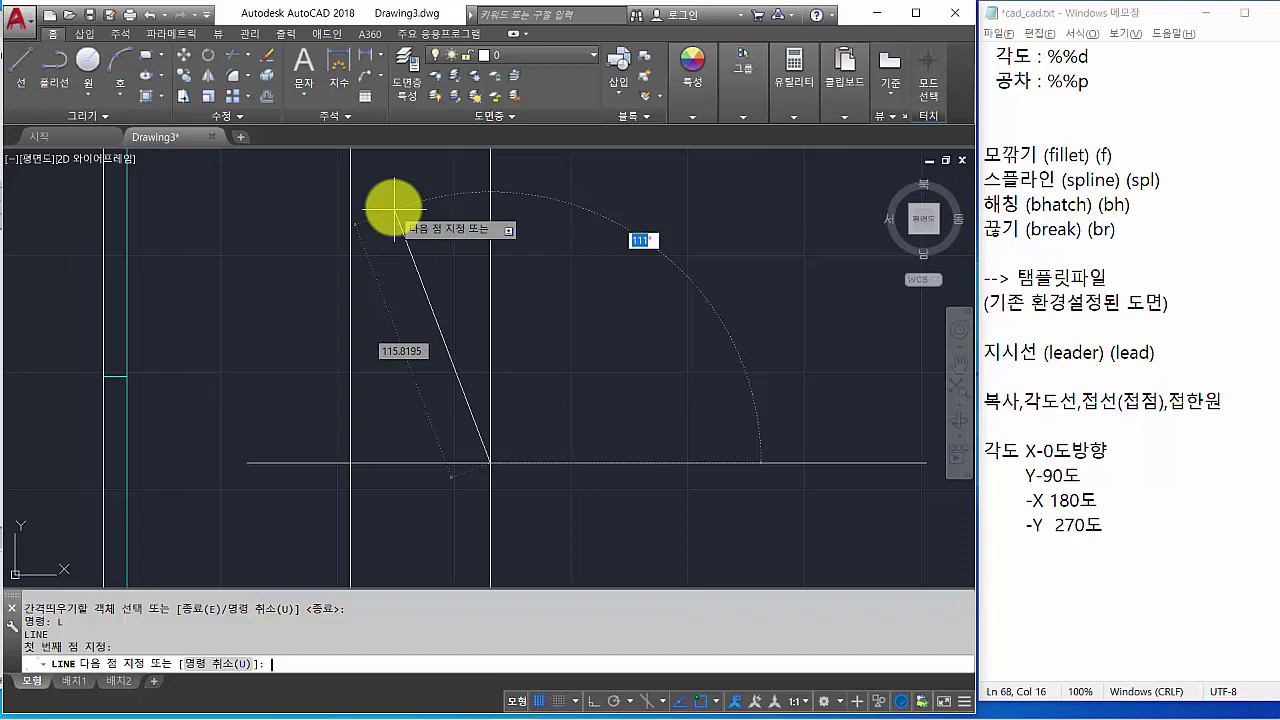
{"action": "key", "text": "Tab"}
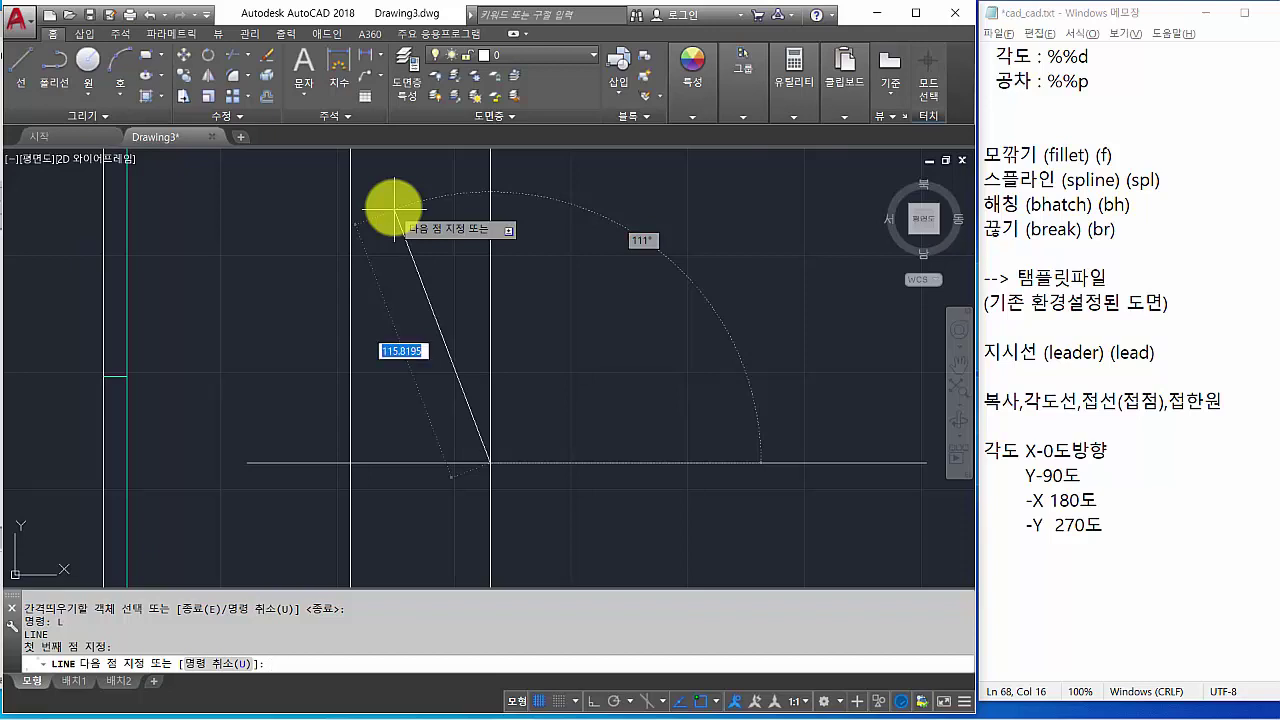
{"action": "key", "text": "Tab"}
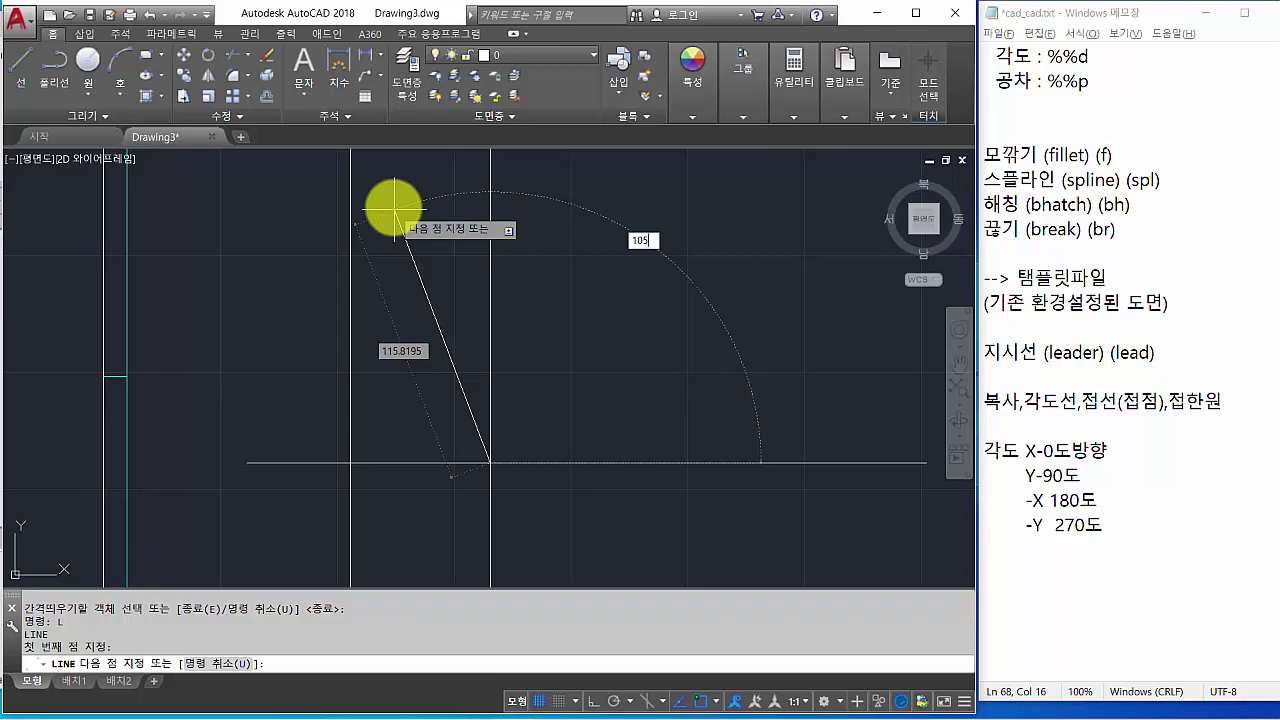
{"action": "key", "text": "Return"}
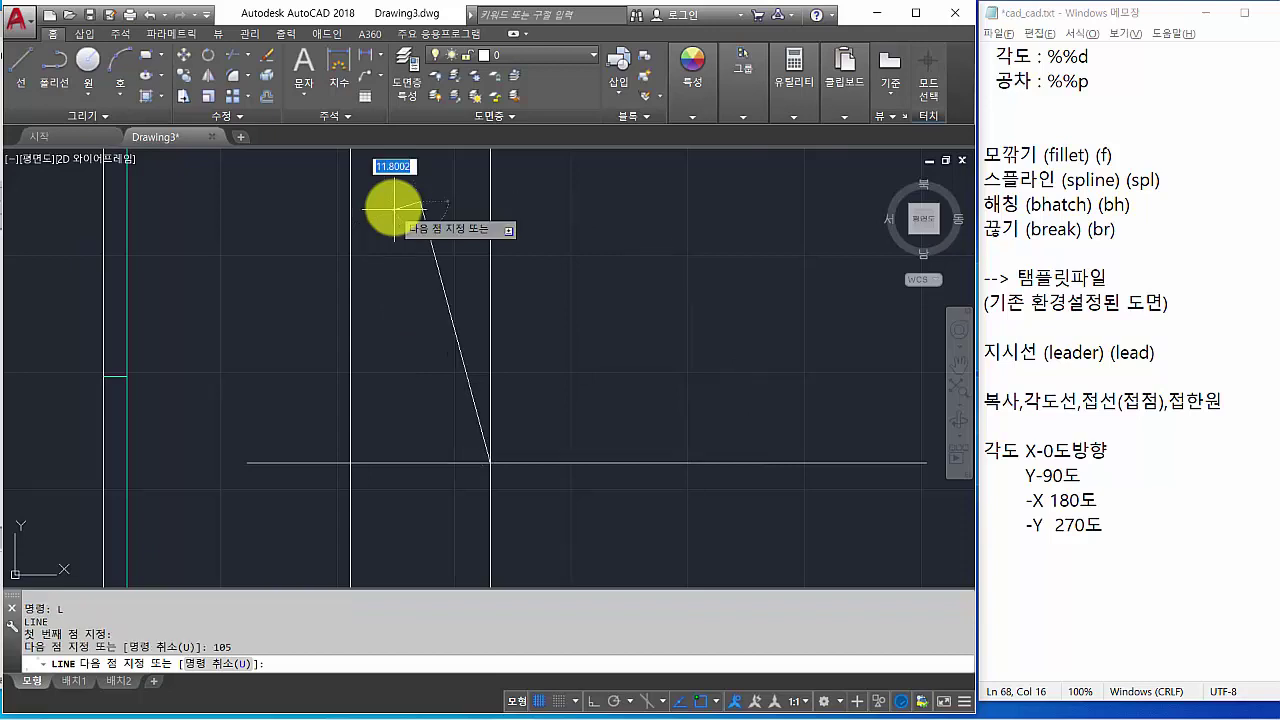
{"action": "key", "text": "Return"}
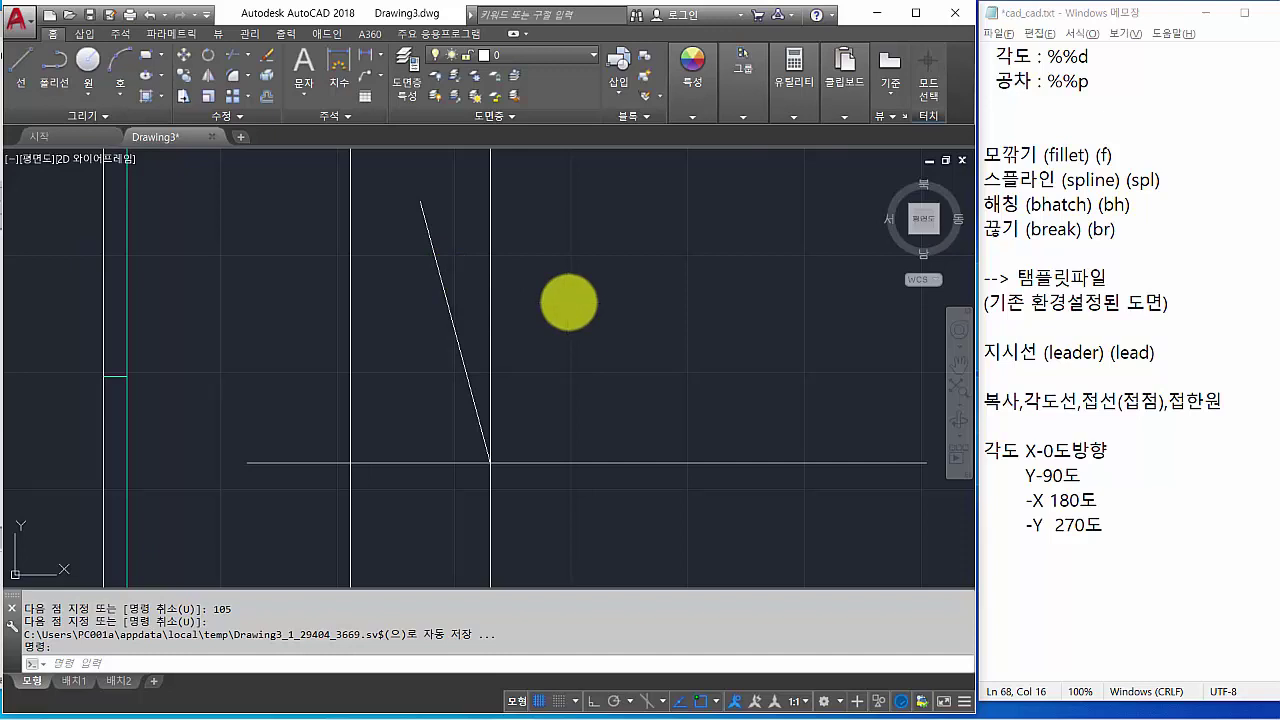
Check the exercise image and draw a circle of radius 60 centred at the inclined line's lower endpoint.
{"action": "key", "text": "alt+Tab"}
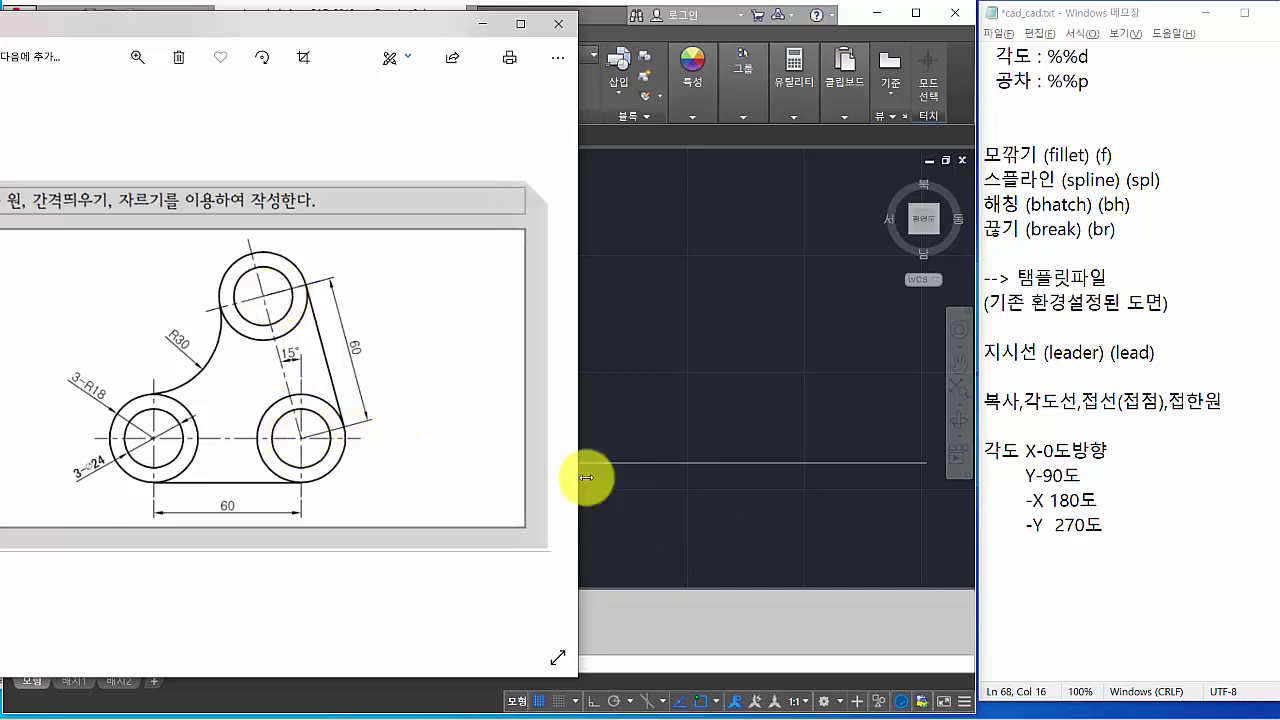
{"action": "left_click", "coordinate": [640, 508]}
{"action": "left_click", "coordinate": [386, 664]}
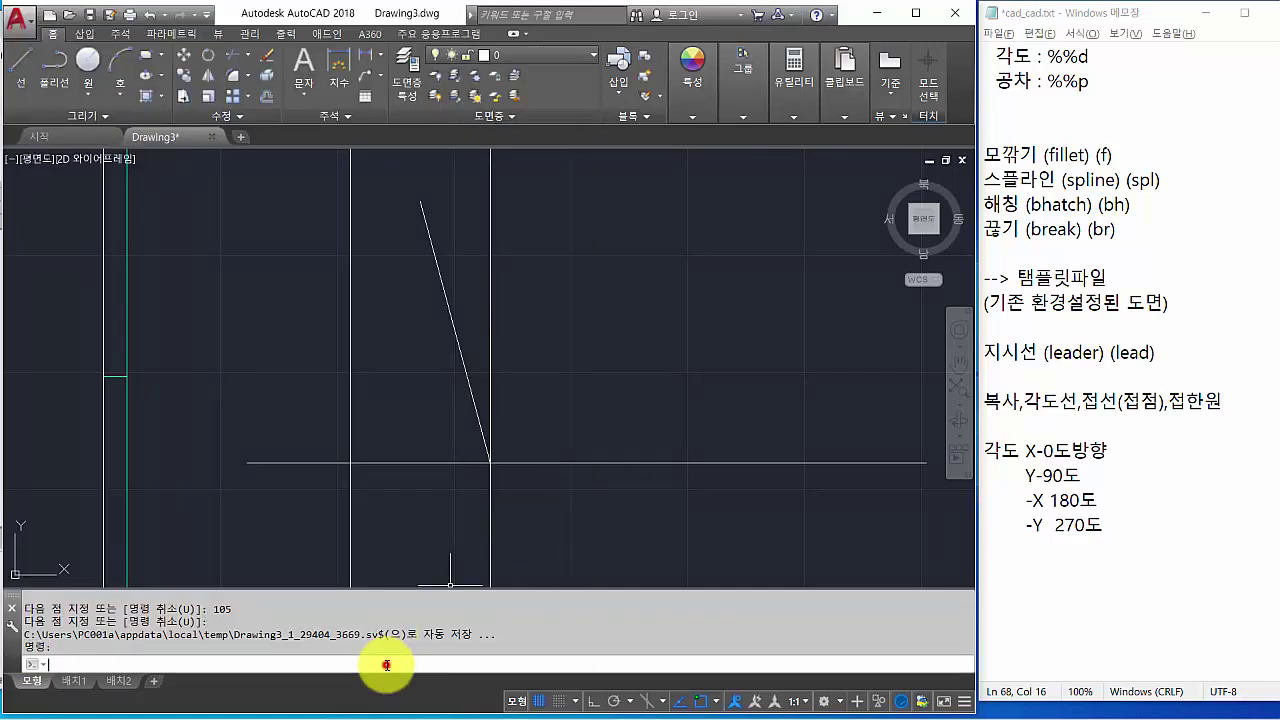
{"action": "key", "text": "Return"}
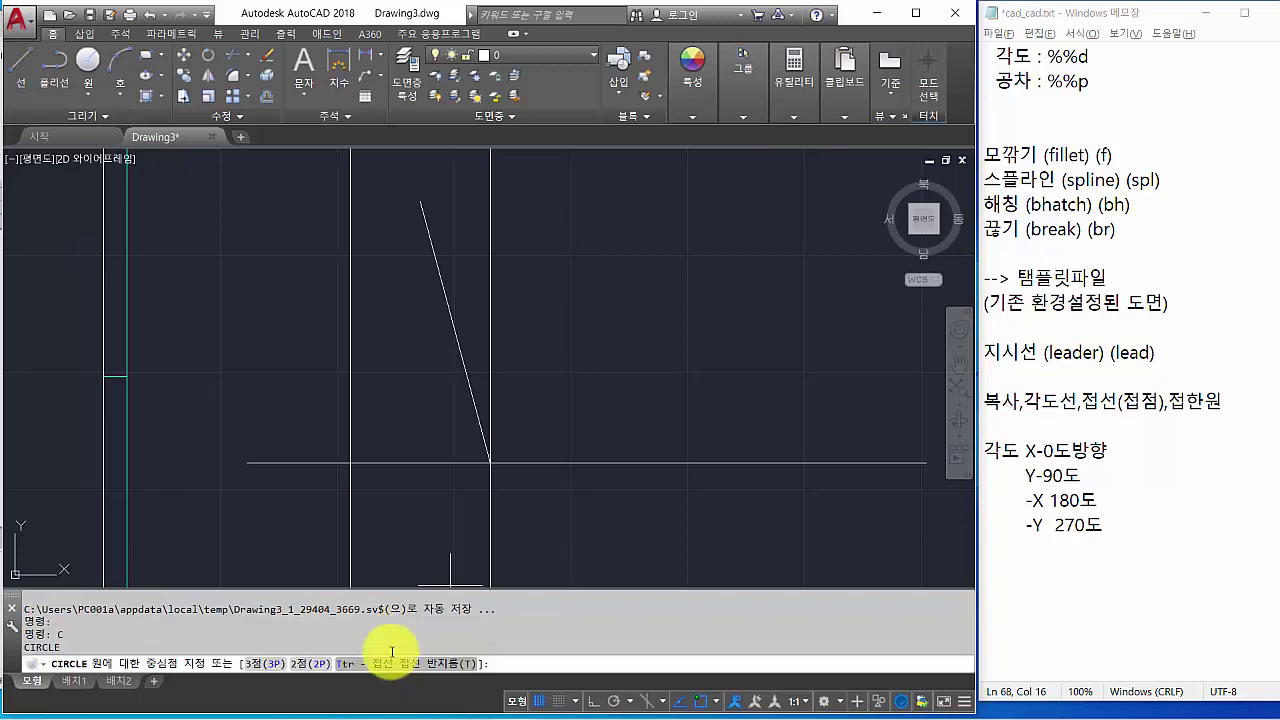
{"action": "left_click", "coordinate": [490, 463]}
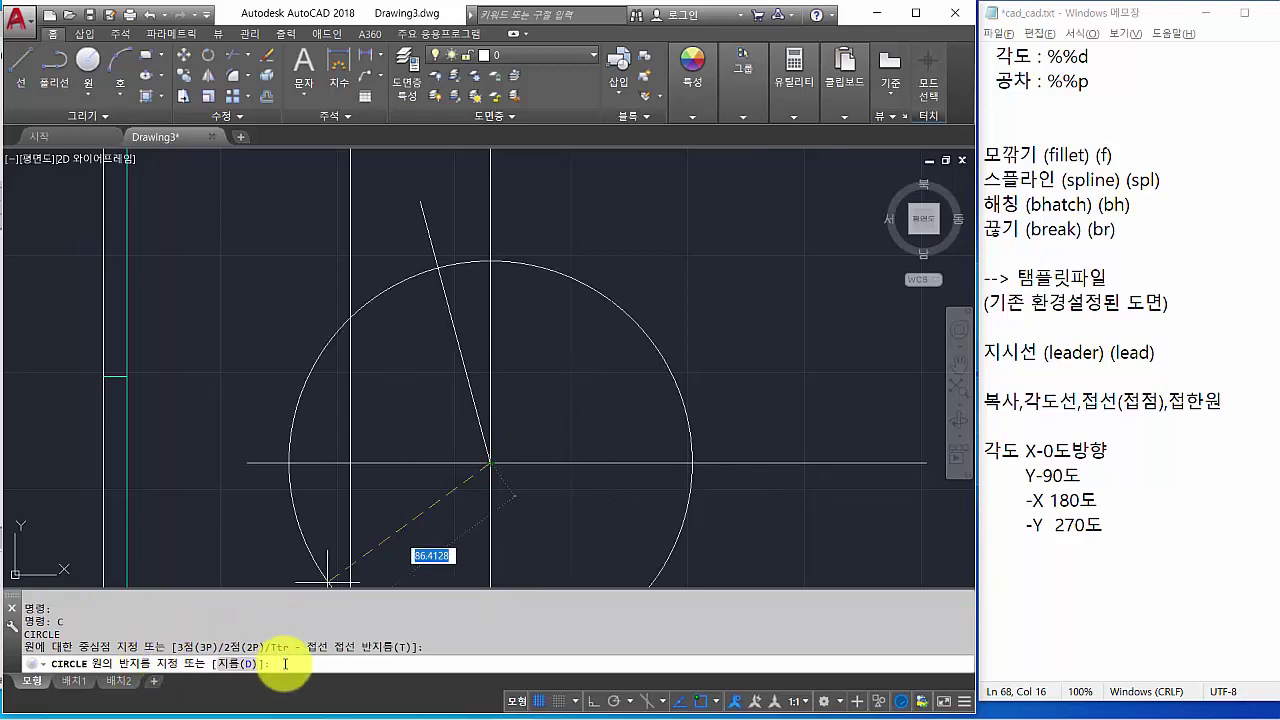
{"action": "type", "text": "60"}
{"action": "key", "text": "Return"}
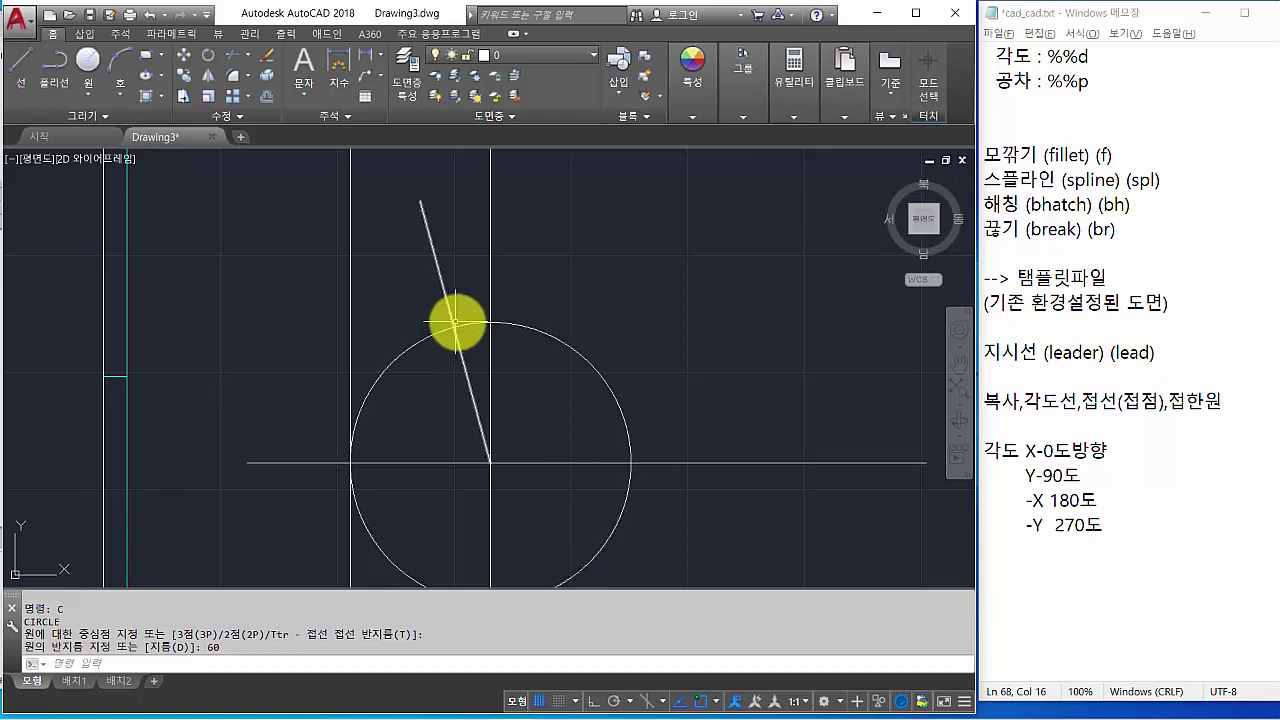
{"action": "mouse_move", "coordinate": [457, 377]}
{"action": "middle_mouse_down"}
{"action": "mouse_move", "coordinate": [503, 343]}
{"action": "mouse_move", "coordinate": [498, 320]}
{"action": "middle_mouse_up"}
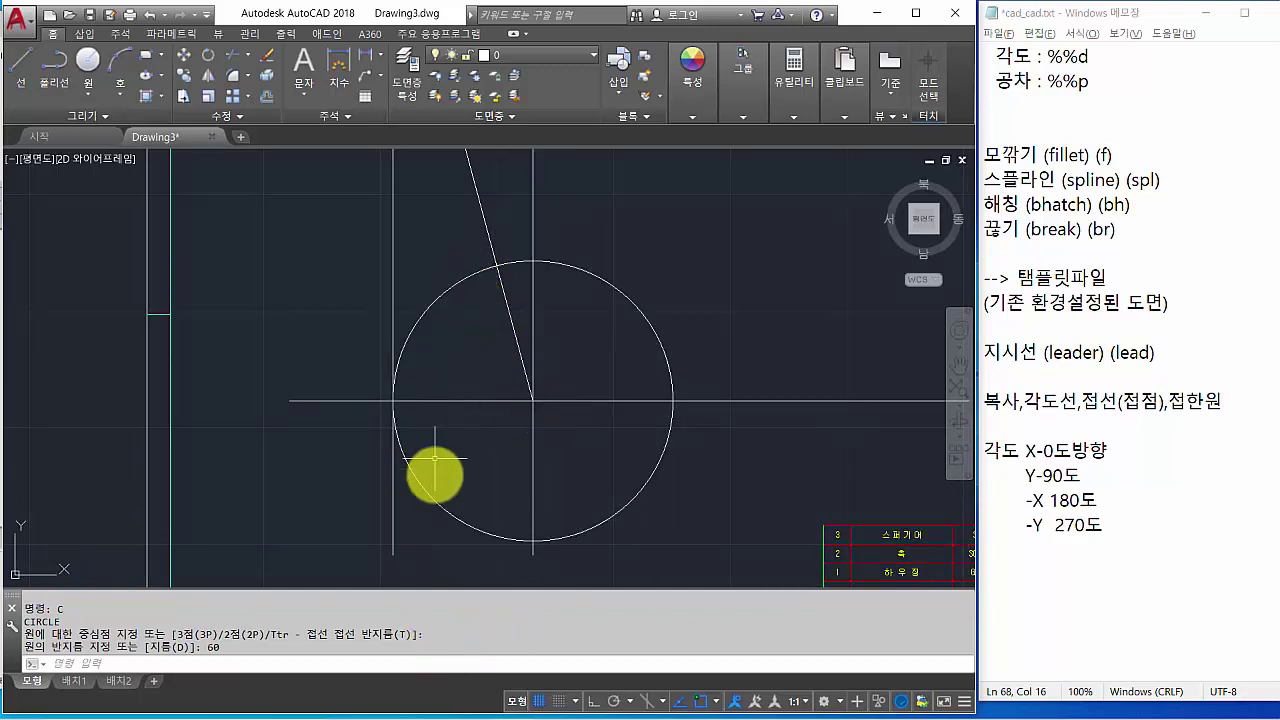
{"action": "left_click", "coordinate": [445, 666]}
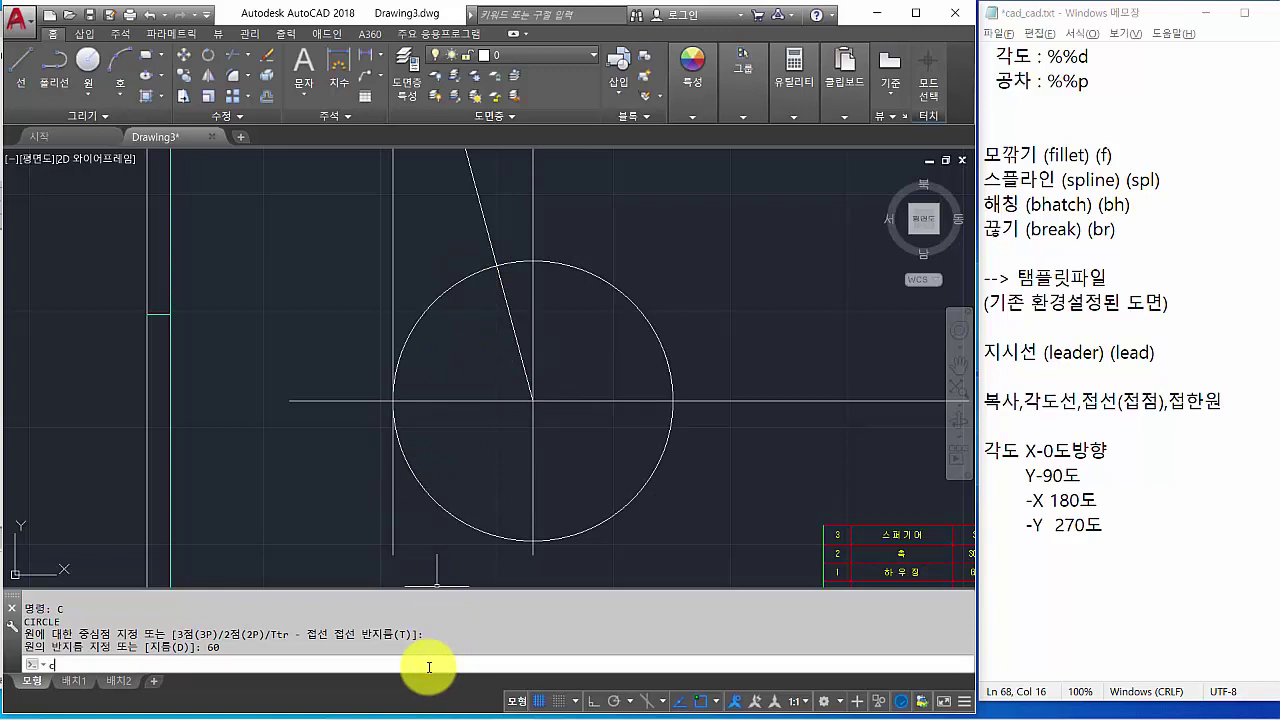
{"action": "key", "text": "Return"}
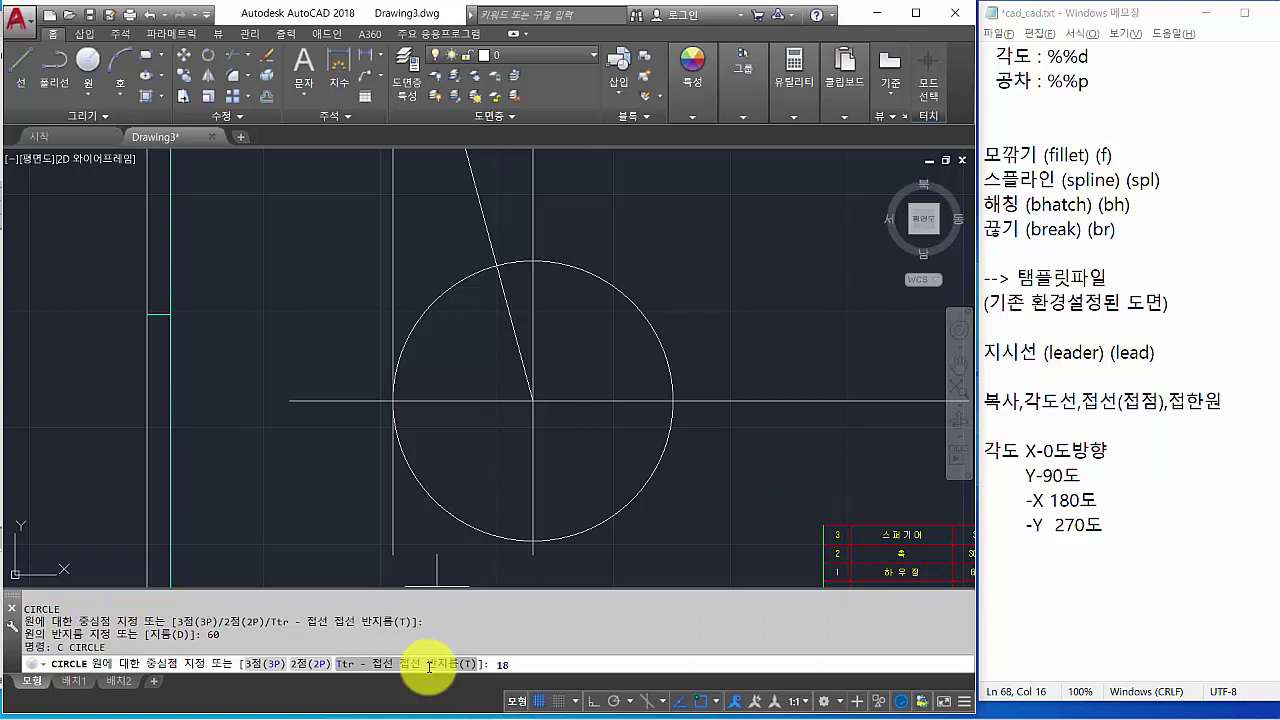
{"action": "type", "text": "18"}
{"action": "key", "text": "Return"}
{"action": "key", "text": "Escape"}
{"action": "key", "text": "Escape"}
{"action": "key", "text": "Escape"}
{"action": "key", "text": "Escape"}
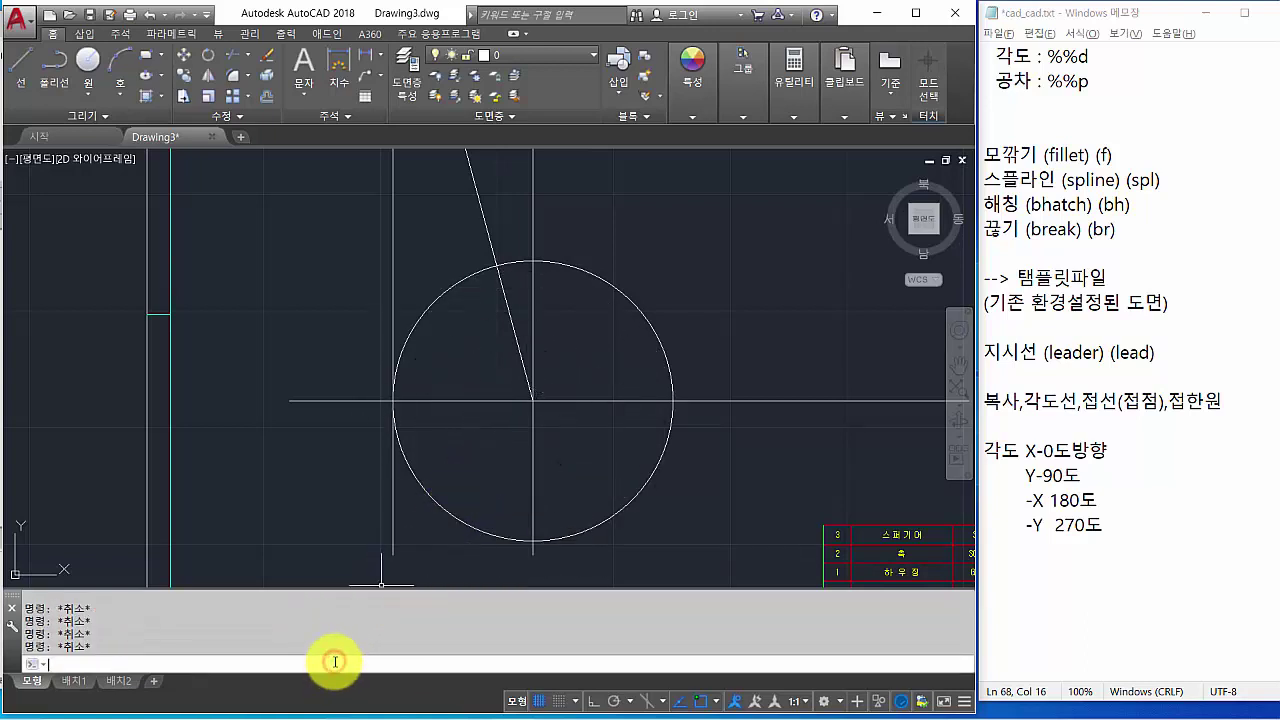
Draw a circle of radius 18 centred at the intersection of the horizontal line and the first vertical line.
{"action": "key", "text": "Return"}
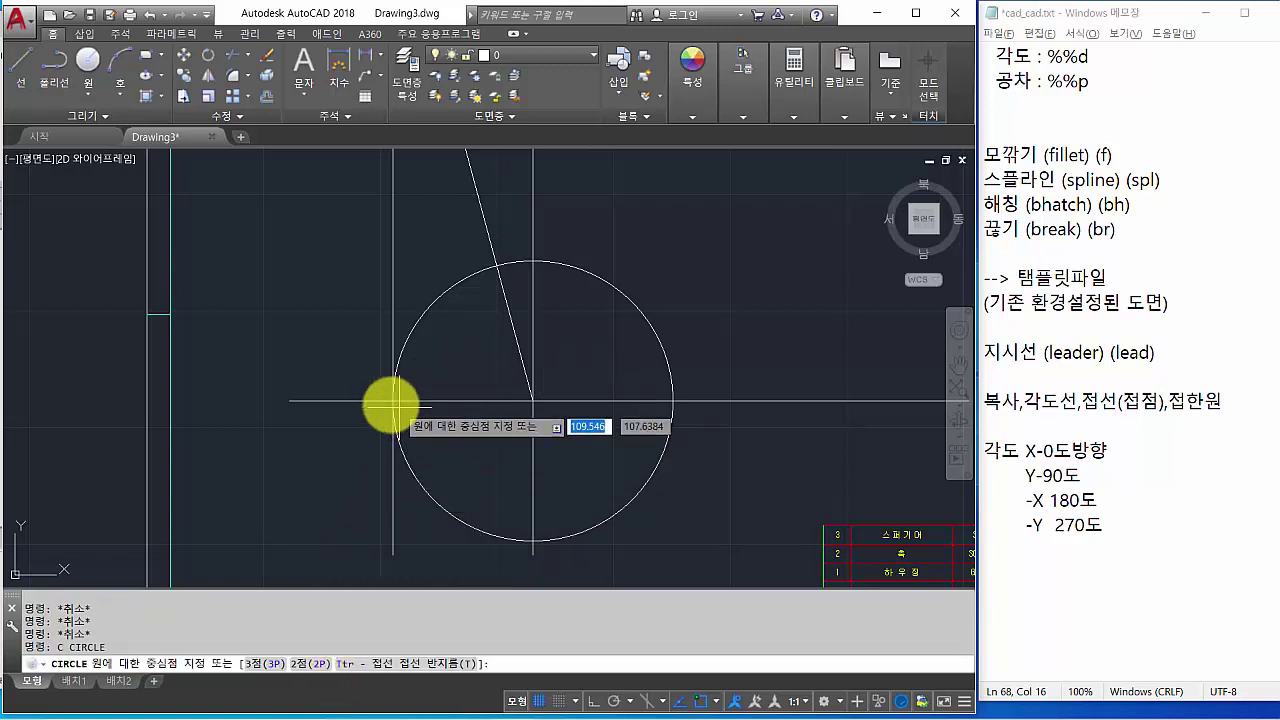
{"action": "left_click", "coordinate": [391, 401]}
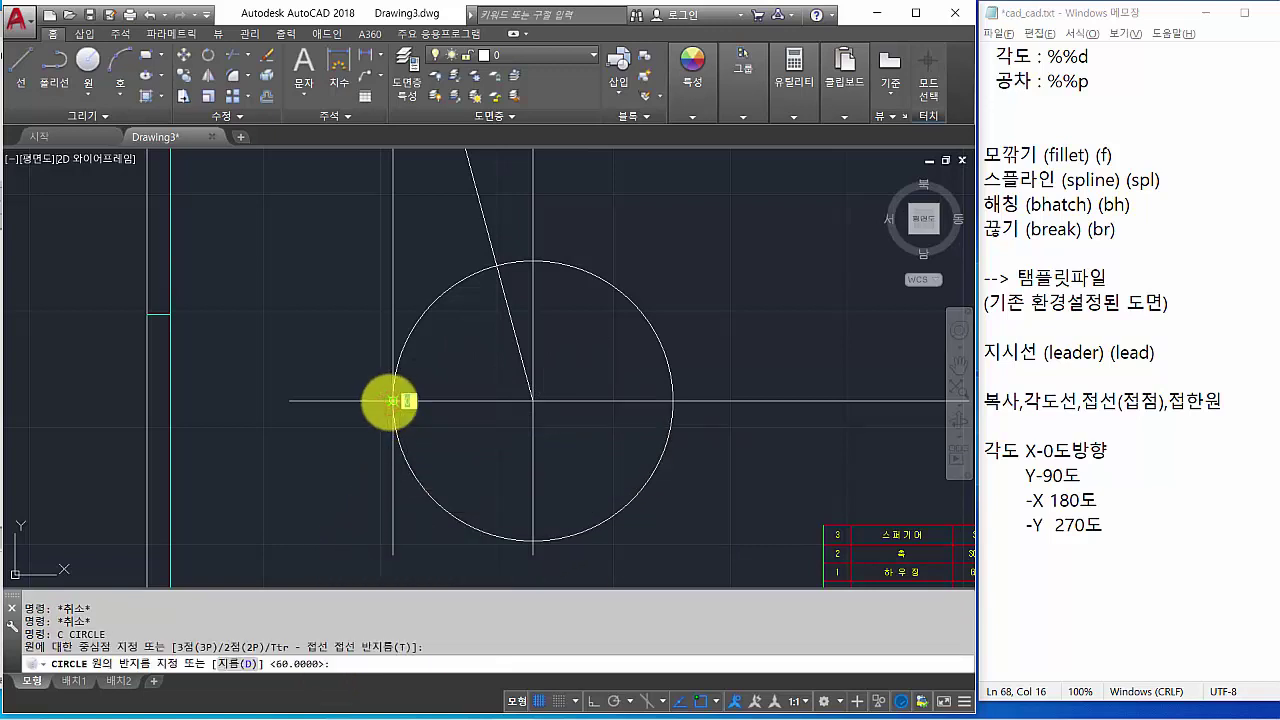
{"action": "type", "text": "18"}
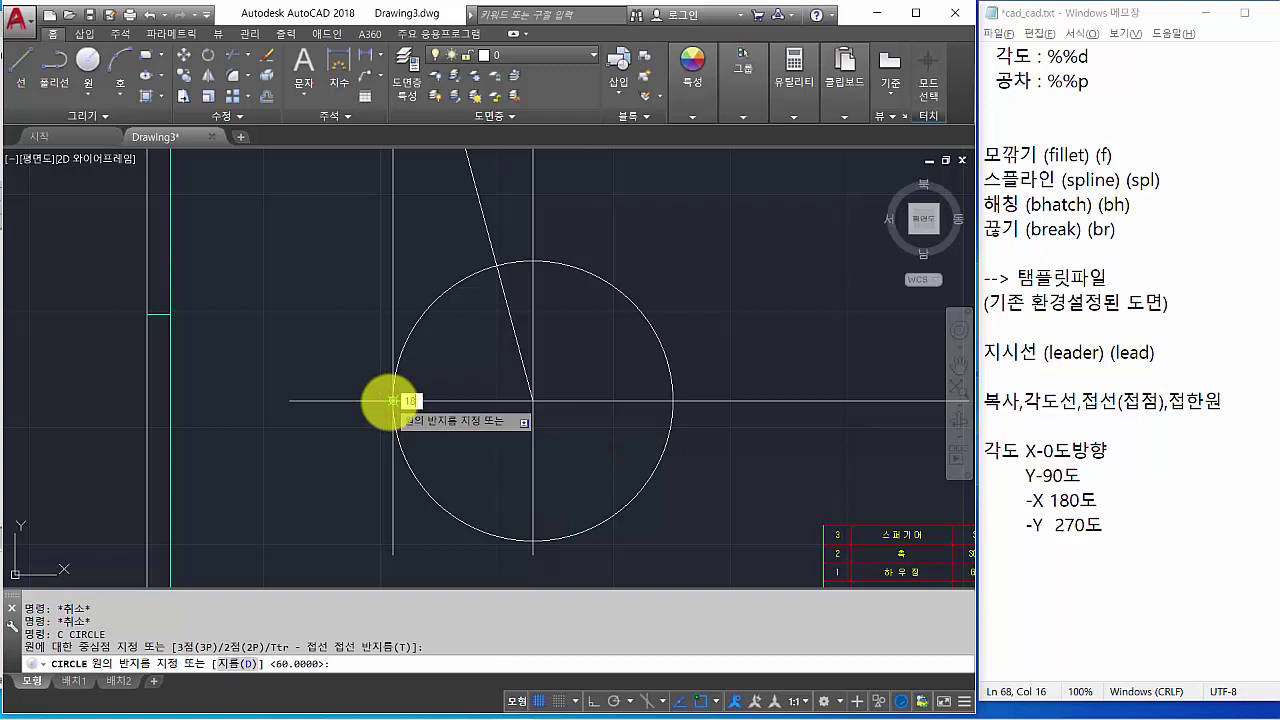
{"action": "key", "text": "Return"}
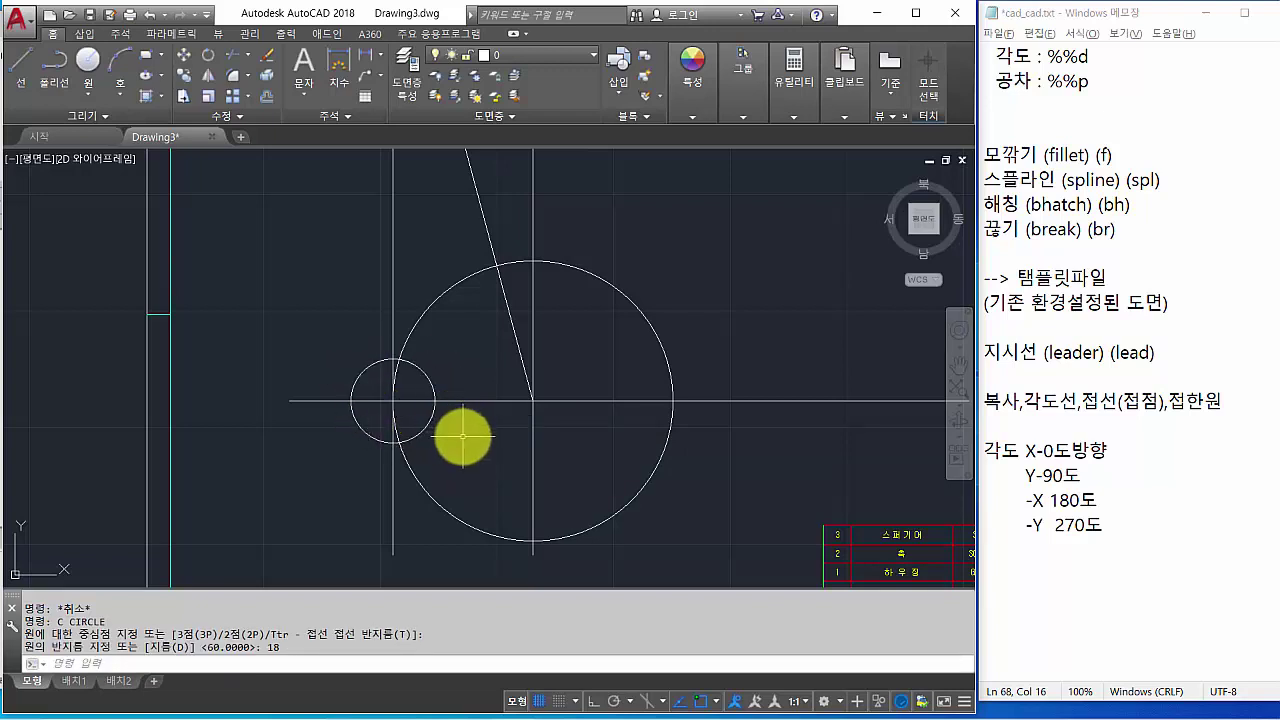
Draw a circle of radius 12 concentric with the radius 18 circle at the first vertical line.
{"action": "key", "text": "Return"}
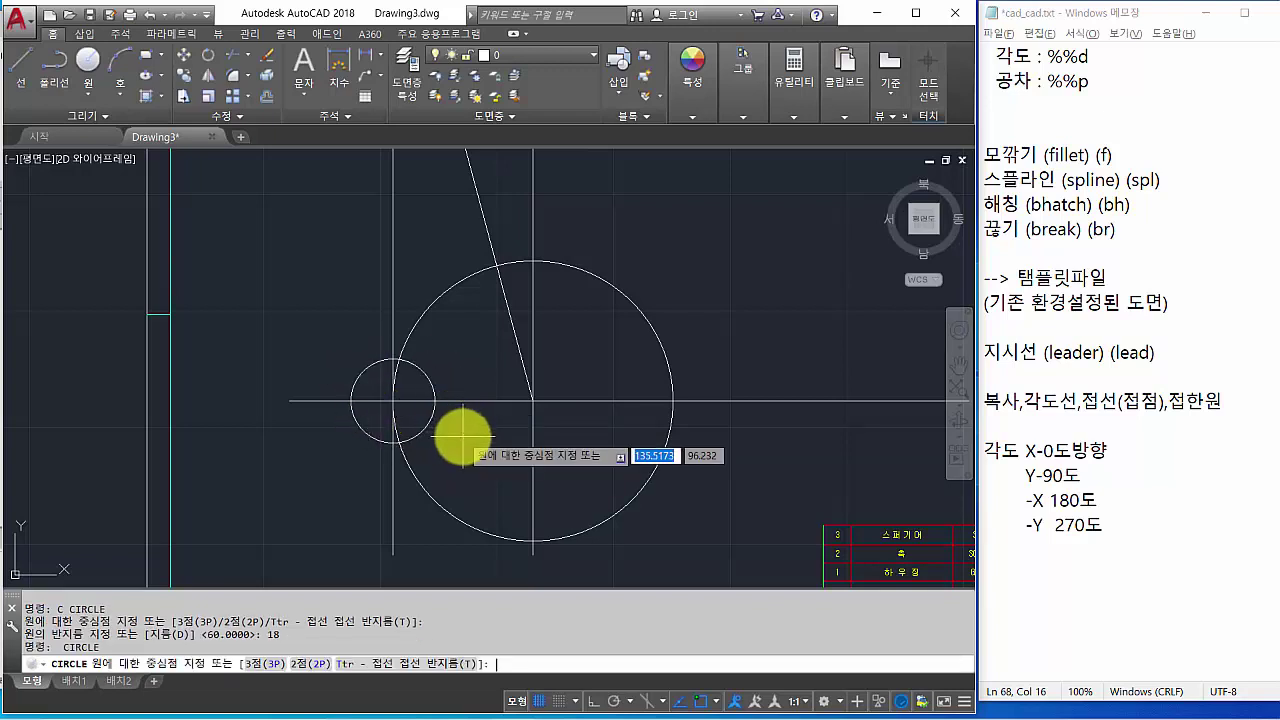
{"action": "left_click", "coordinate": [393, 401]}
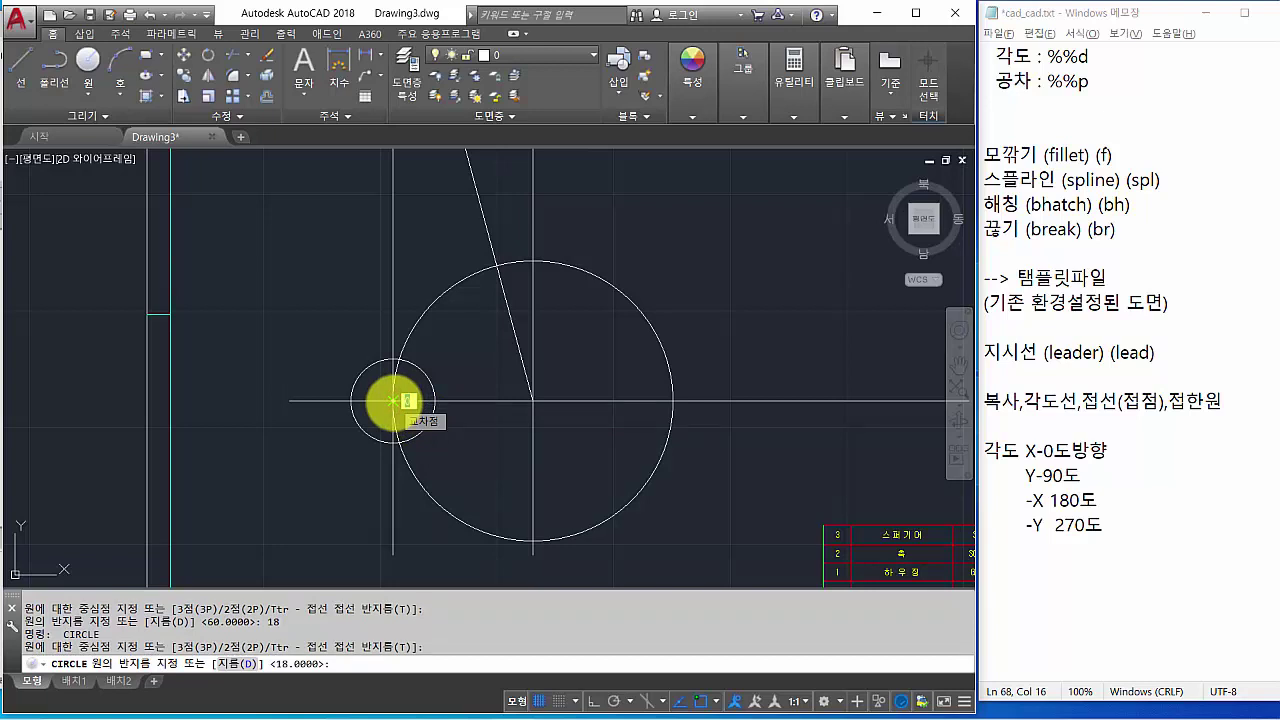
{"action": "type", "text": "12"}
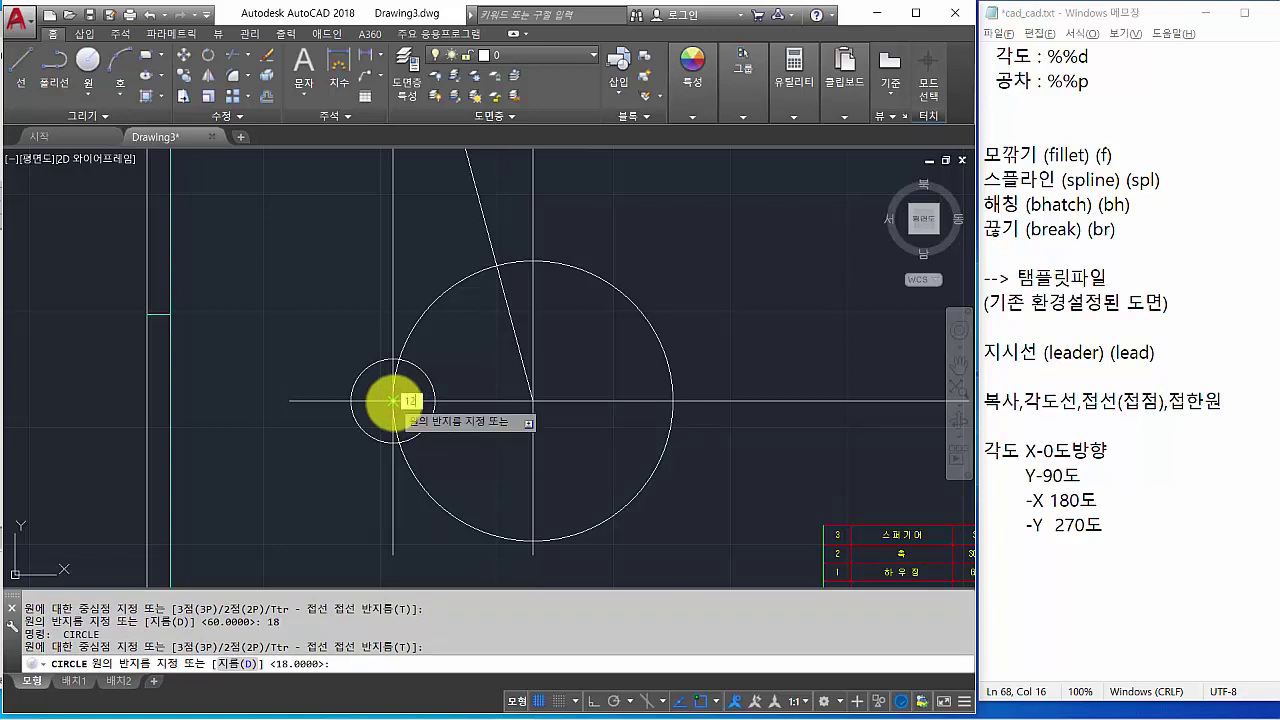
{"action": "key", "text": "Return"}
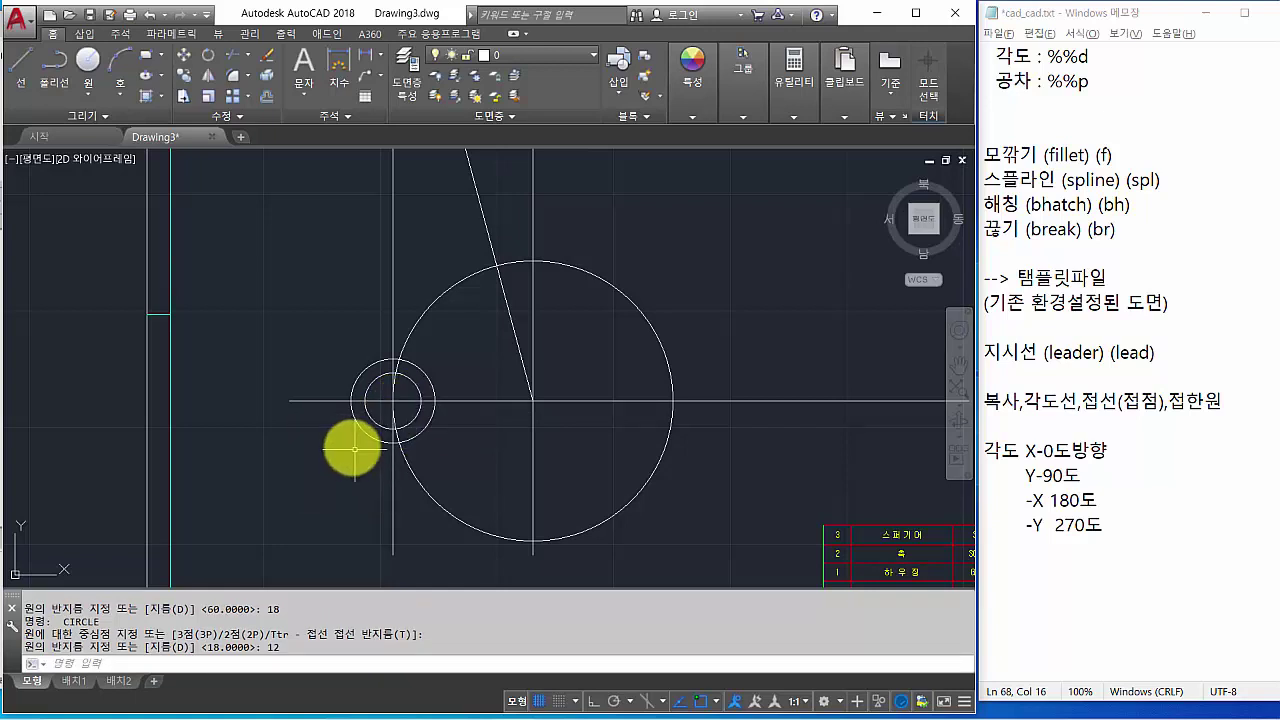
Highlight the word 복사 (copy) in the Notepad notes and clear the highlight.
{"action": "scroll", "coordinate": [450, 346], "scroll_direction": "up", "scroll_amount": 1}
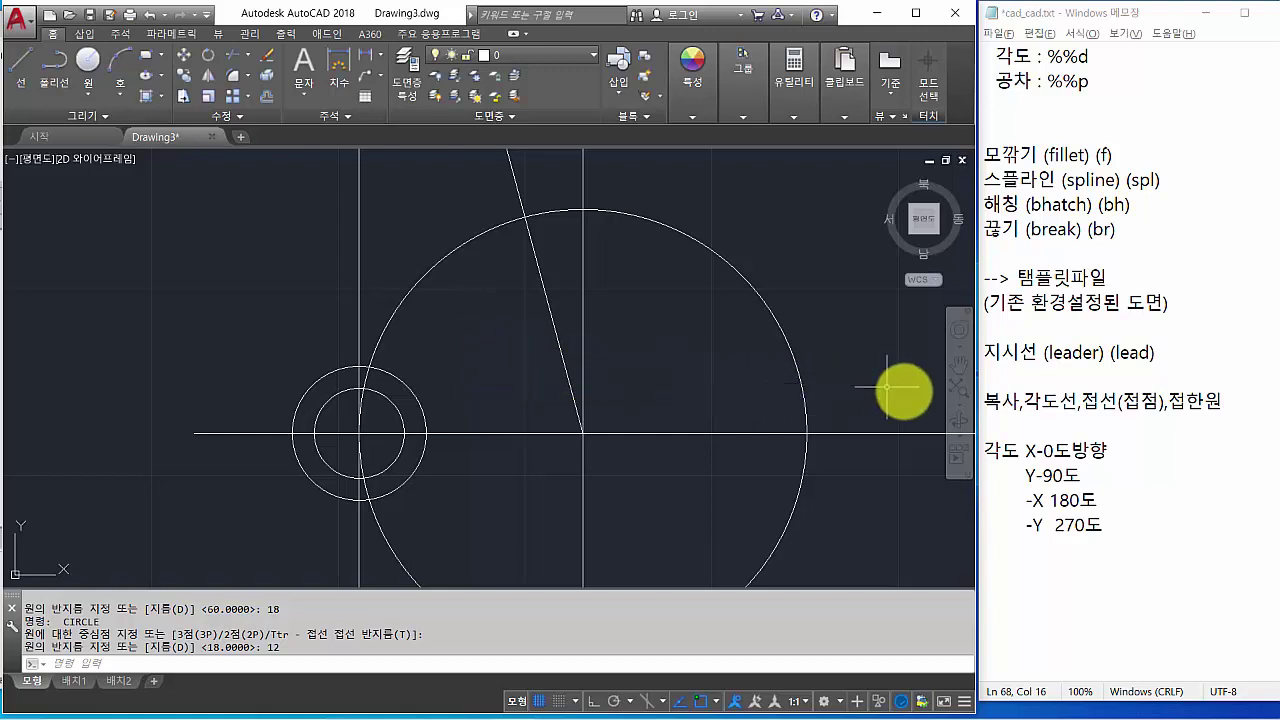
{"action": "left_click", "coordinate": [989, 405]}
{"action": "left_click_drag", "start_coordinate": [989, 405], "coordinate": [1010, 408]}
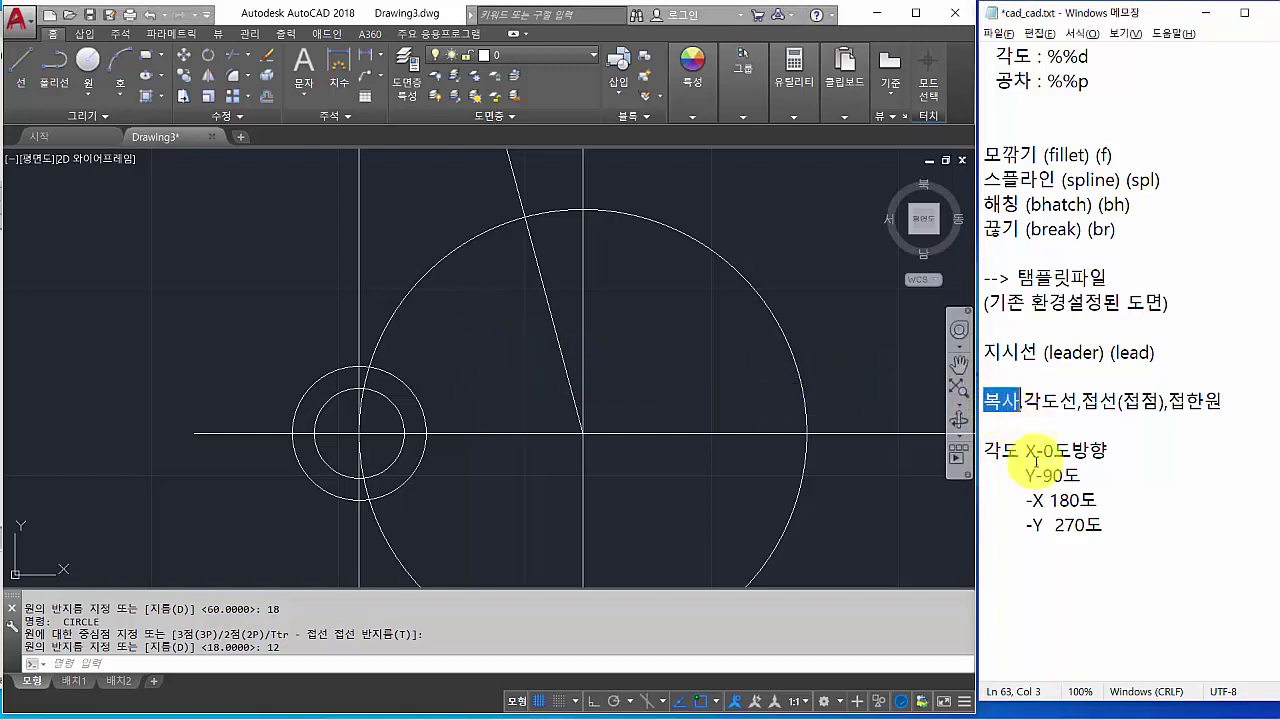
{"action": "left_click", "coordinate": [1118, 544]}
Copy the radius 12 and 18 circles from their shared centre to the inclined line's lower endpoint and its intersection with the radius 60 circle.
{"action": "left_click", "coordinate": [431, 664]}
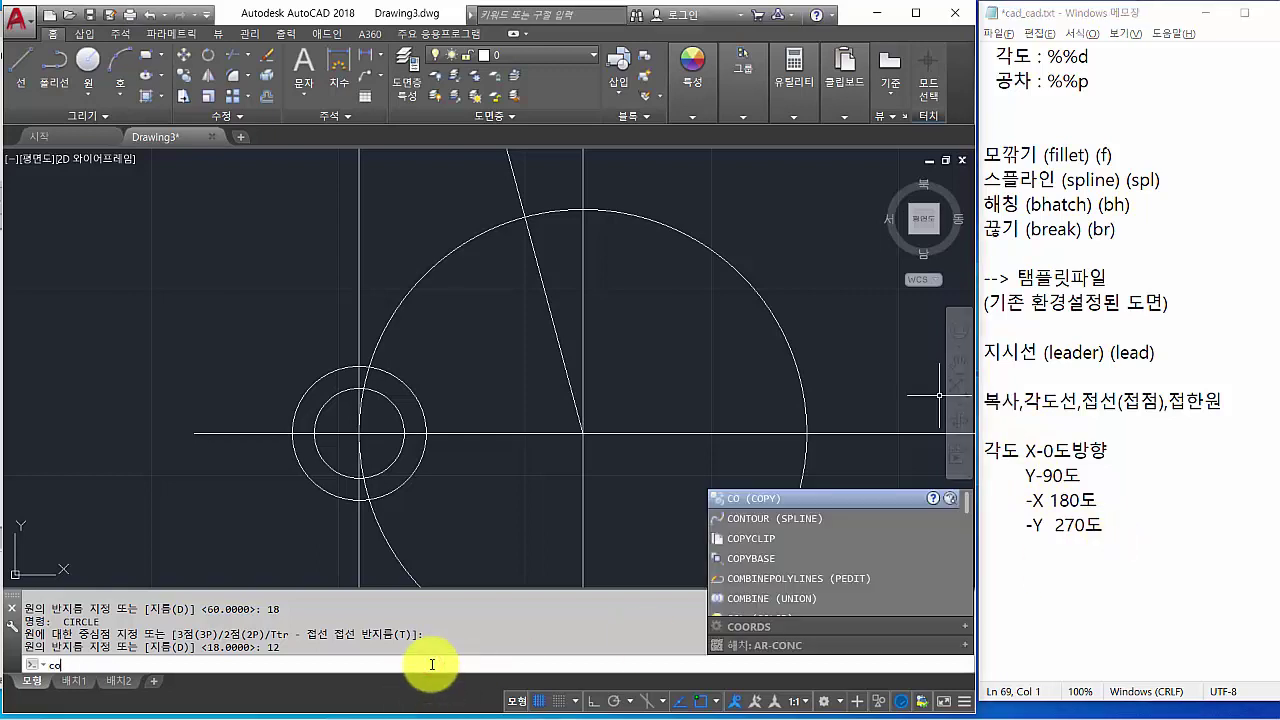
{"action": "key", "text": "Return"}
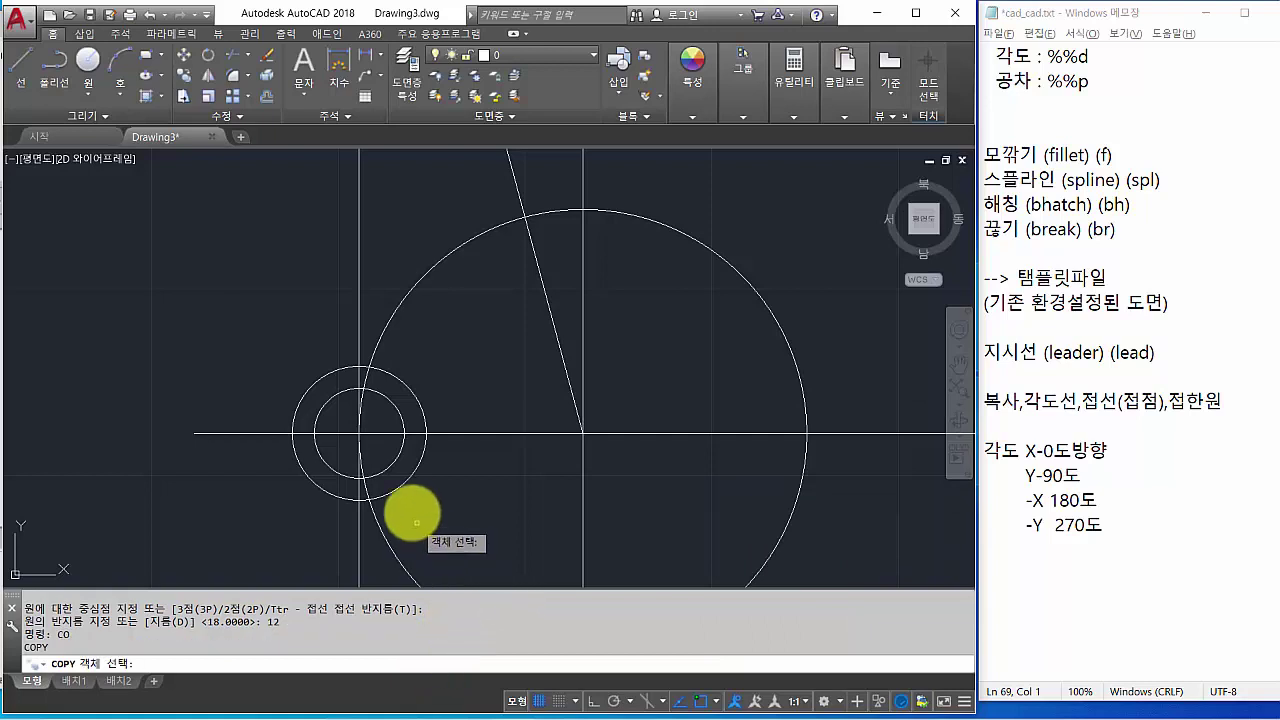
{"action": "left_click", "coordinate": [391, 464]}
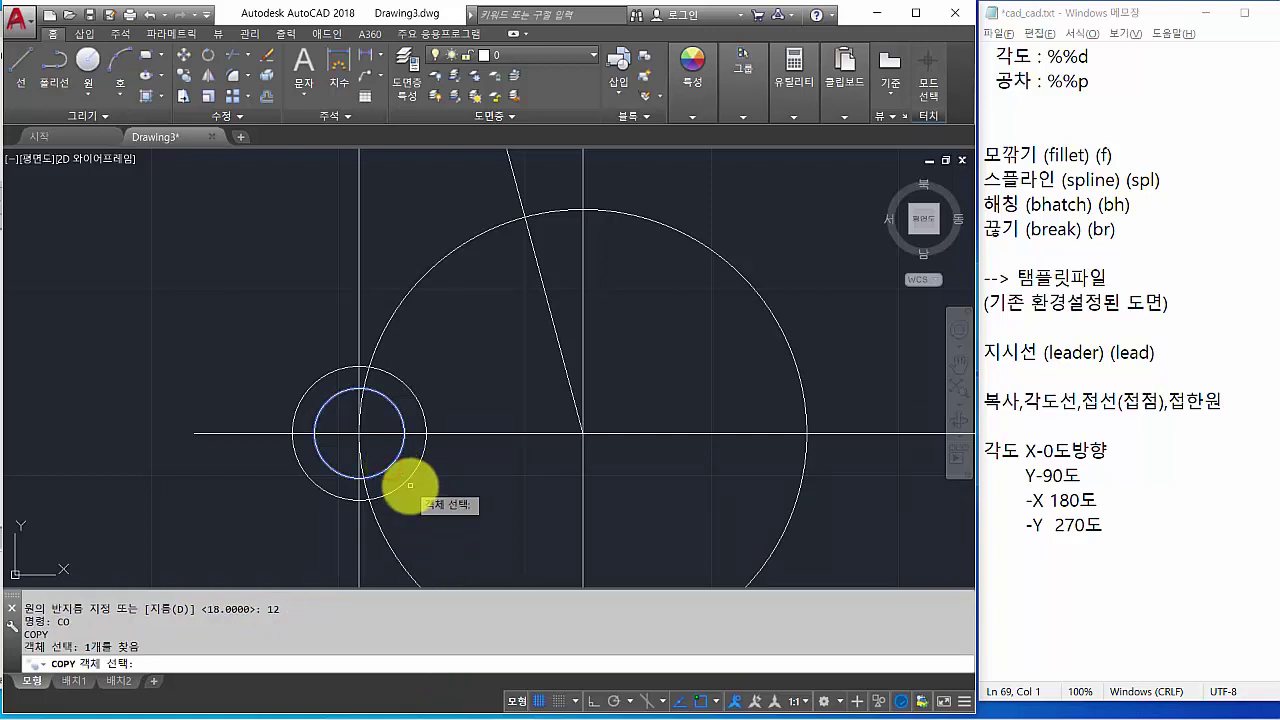
{"action": "left_click", "coordinate": [407, 483]}
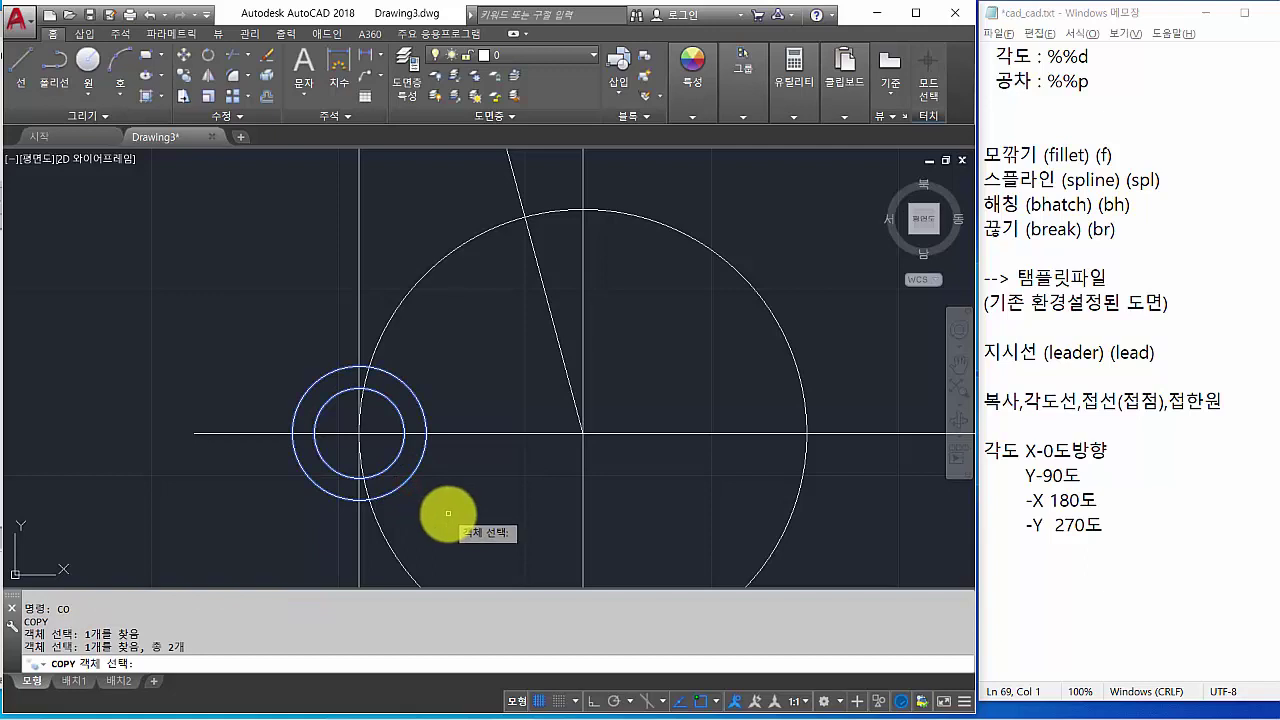
{"action": "key", "text": "Return"}
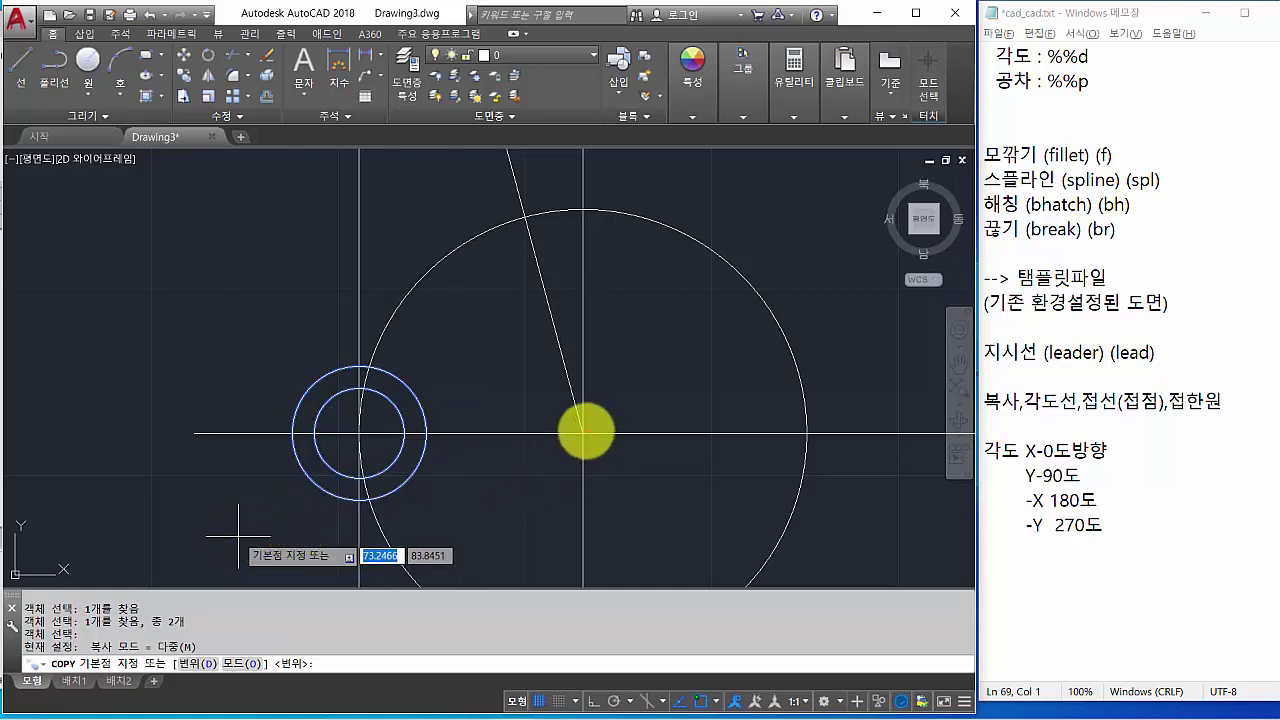
{"action": "left_click", "coordinate": [582, 428]}
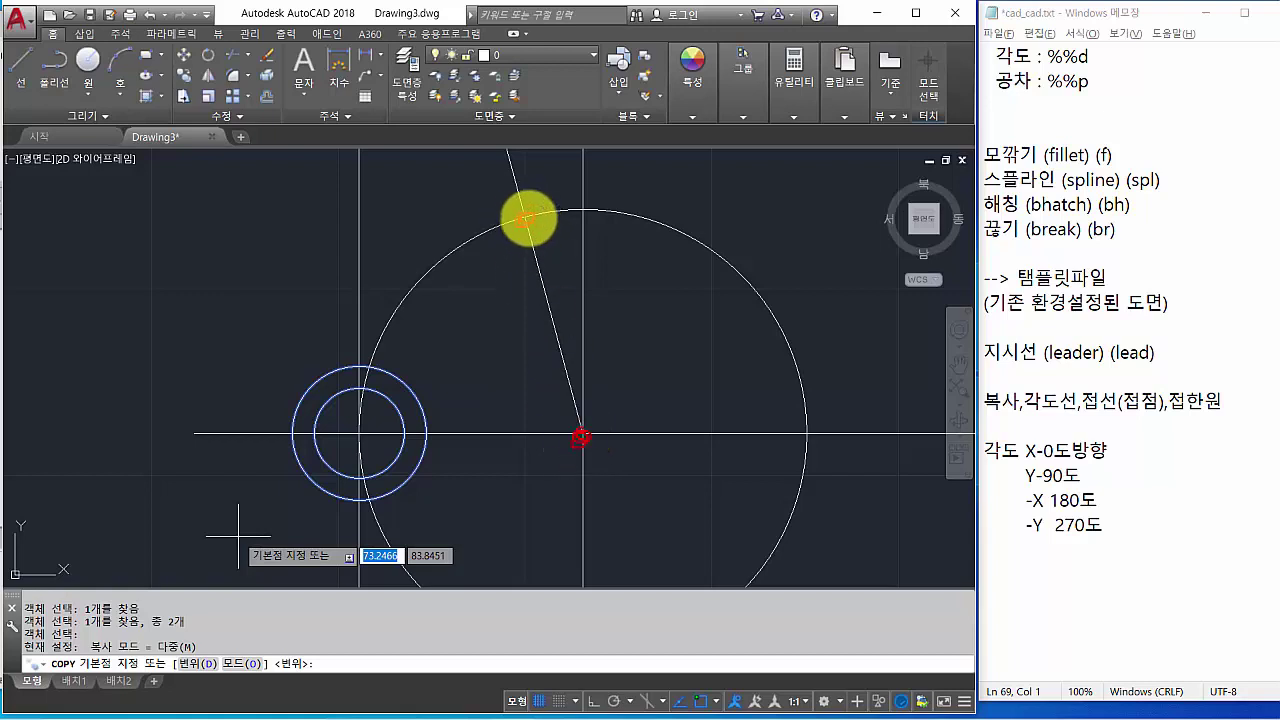
{"action": "left_click", "coordinate": [525, 218]}
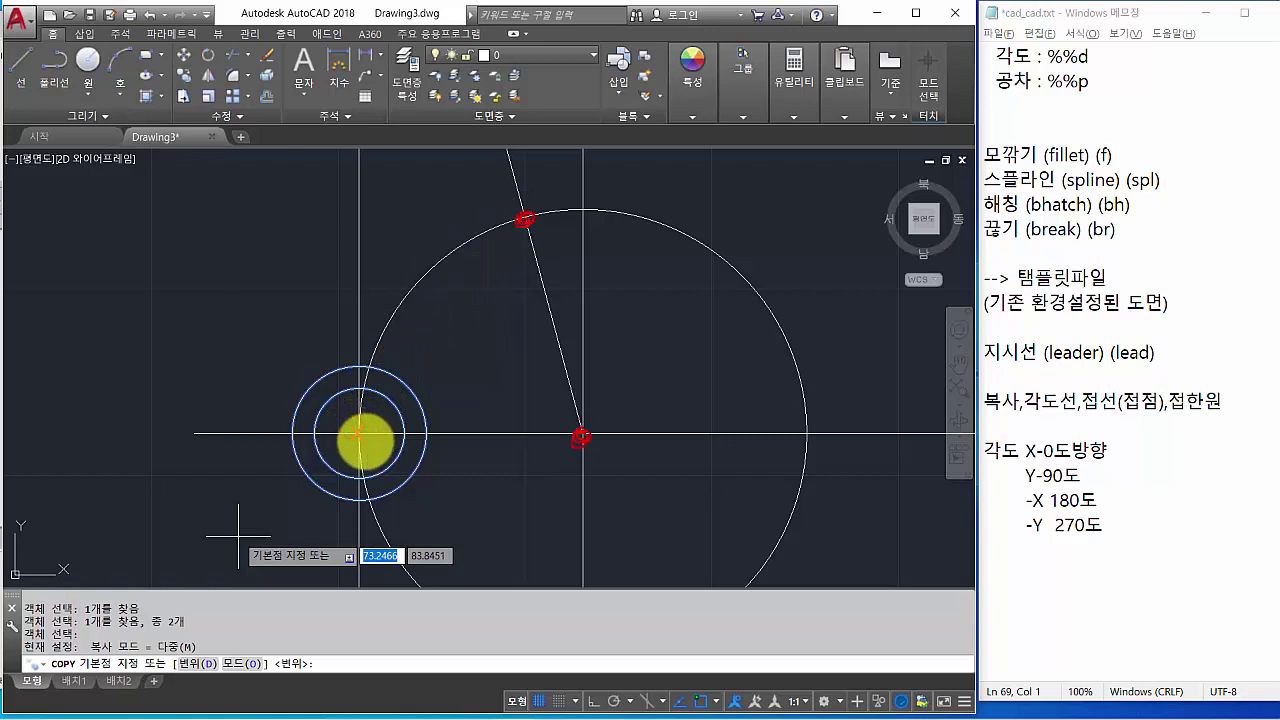
{"action": "mouse_move", "coordinate": [358, 433]}
{"action": "left_mouse_down"}
{"action": "mouse_move", "coordinate": [386, 383]}
{"action": "mouse_move", "coordinate": [543, 391]}
{"action": "mouse_move", "coordinate": [580, 412]}
{"action": "mouse_move", "coordinate": [543, 424]}
{"action": "left_mouse_up"}
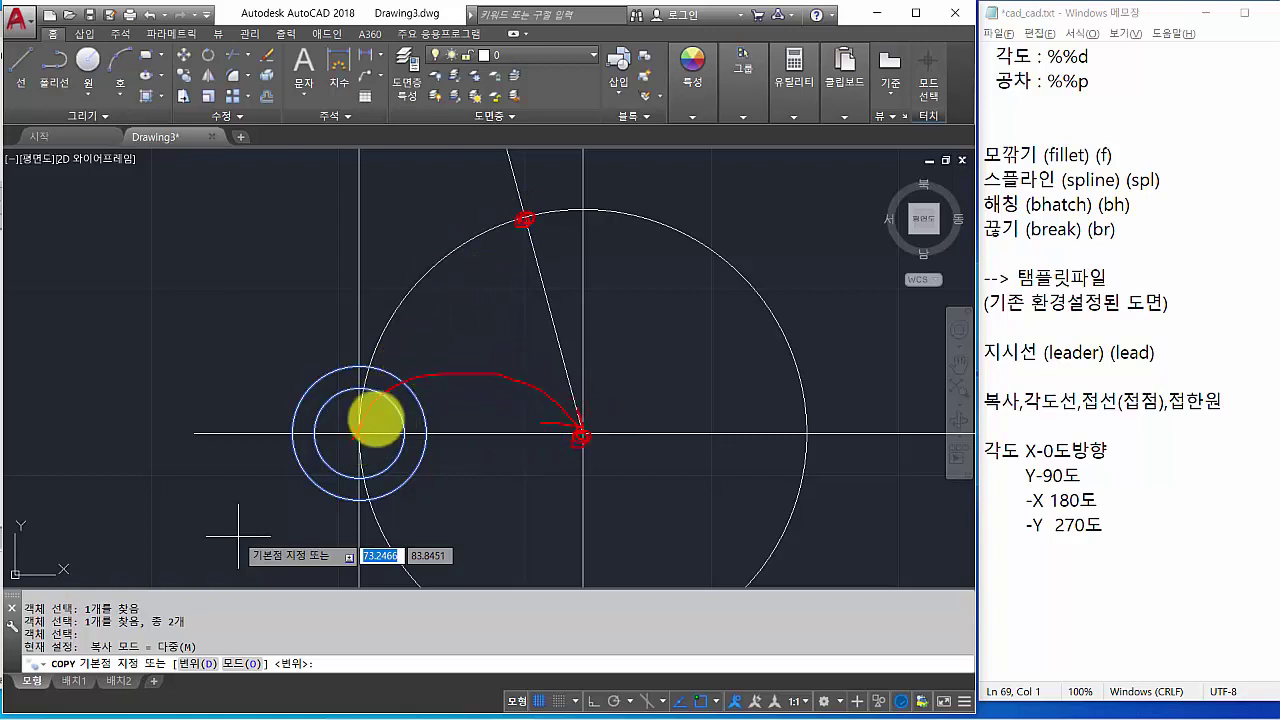
{"action": "mouse_move", "coordinate": [354, 434]}
{"action": "left_mouse_down"}
{"action": "mouse_move", "coordinate": [346, 266]}
{"action": "mouse_move", "coordinate": [518, 212]}
{"action": "mouse_move", "coordinate": [514, 196]}
{"action": "mouse_move", "coordinate": [522, 218]}
{"action": "left_mouse_up"}
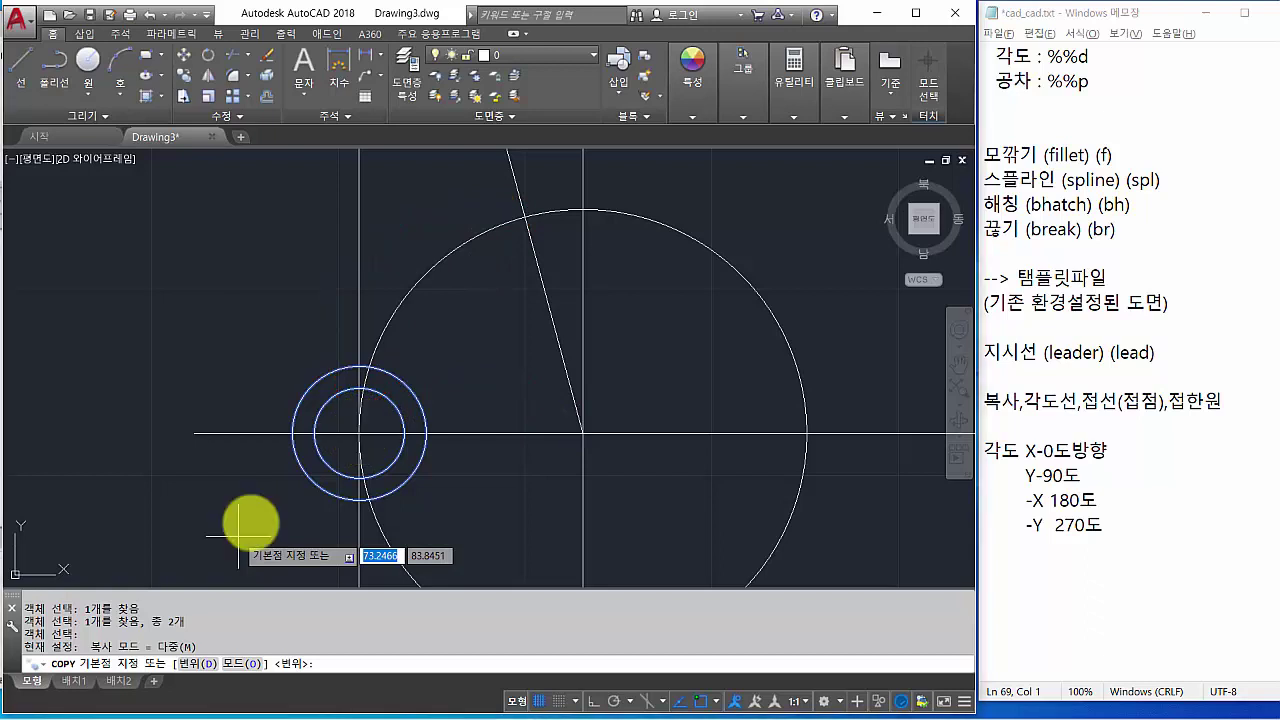
{"action": "left_click", "coordinate": [359, 433]}
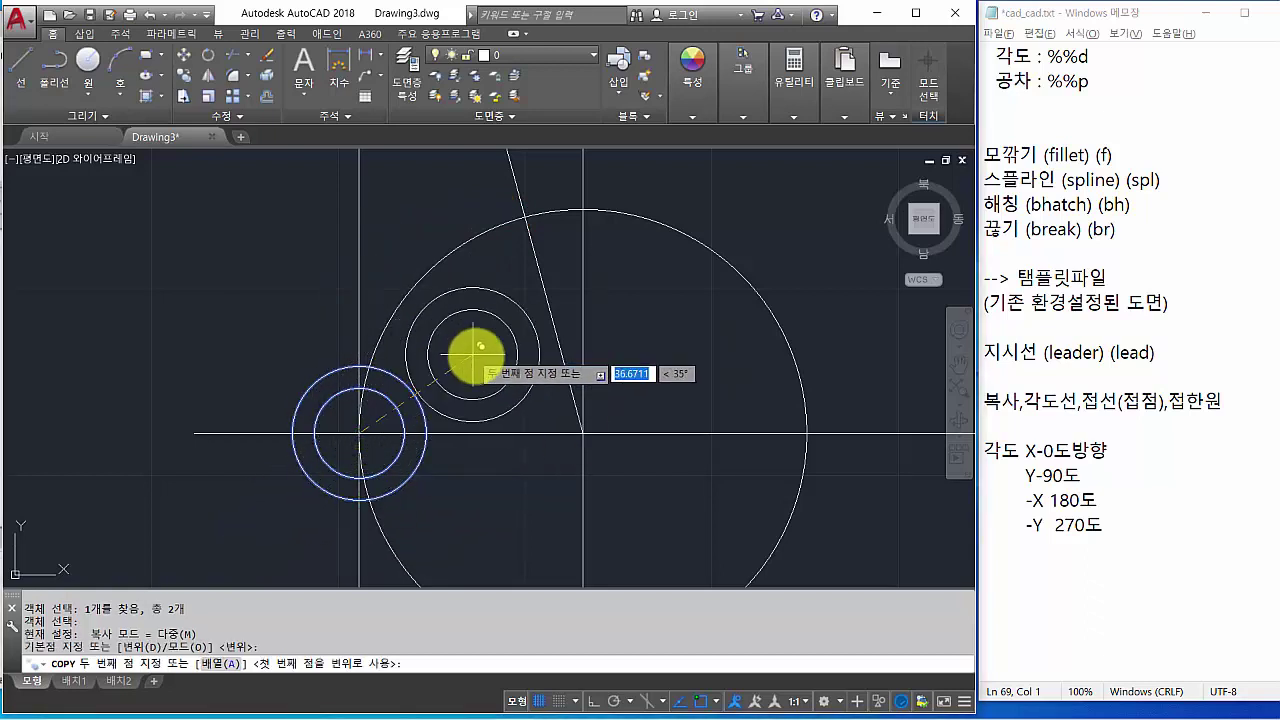
{"action": "left_click", "coordinate": [581, 433]}
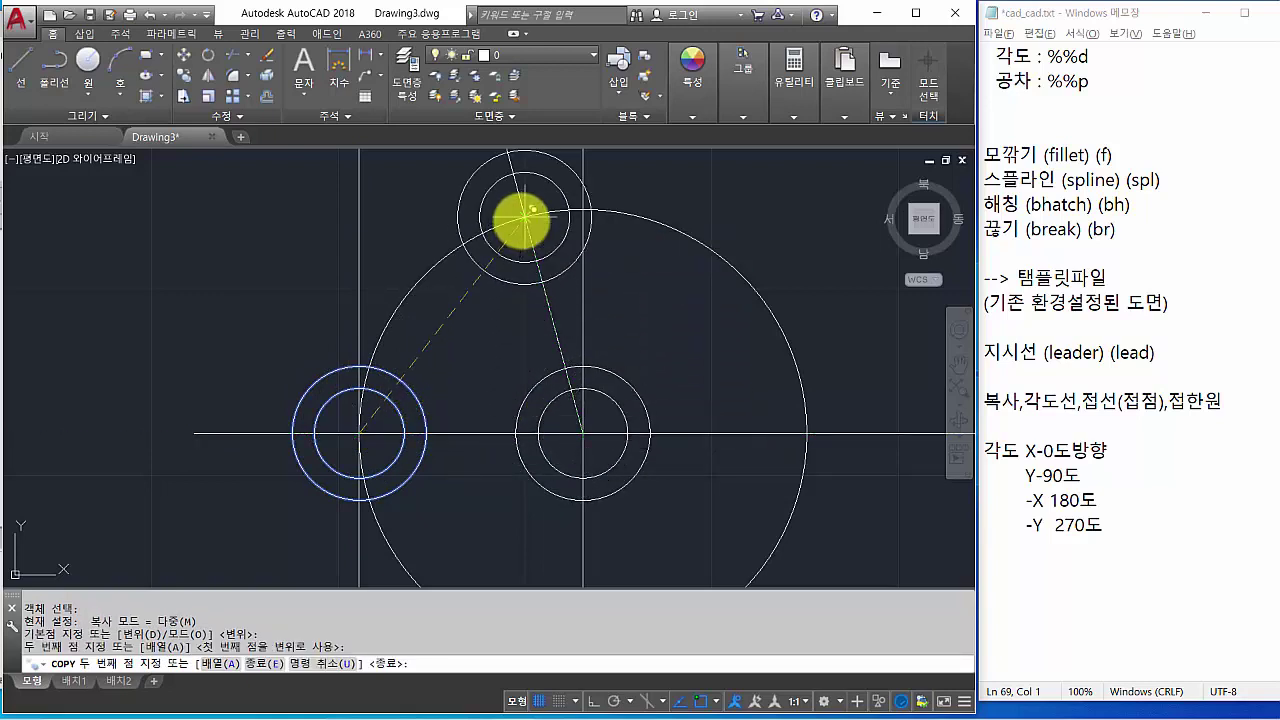
{"action": "left_click", "coordinate": [522, 217]}
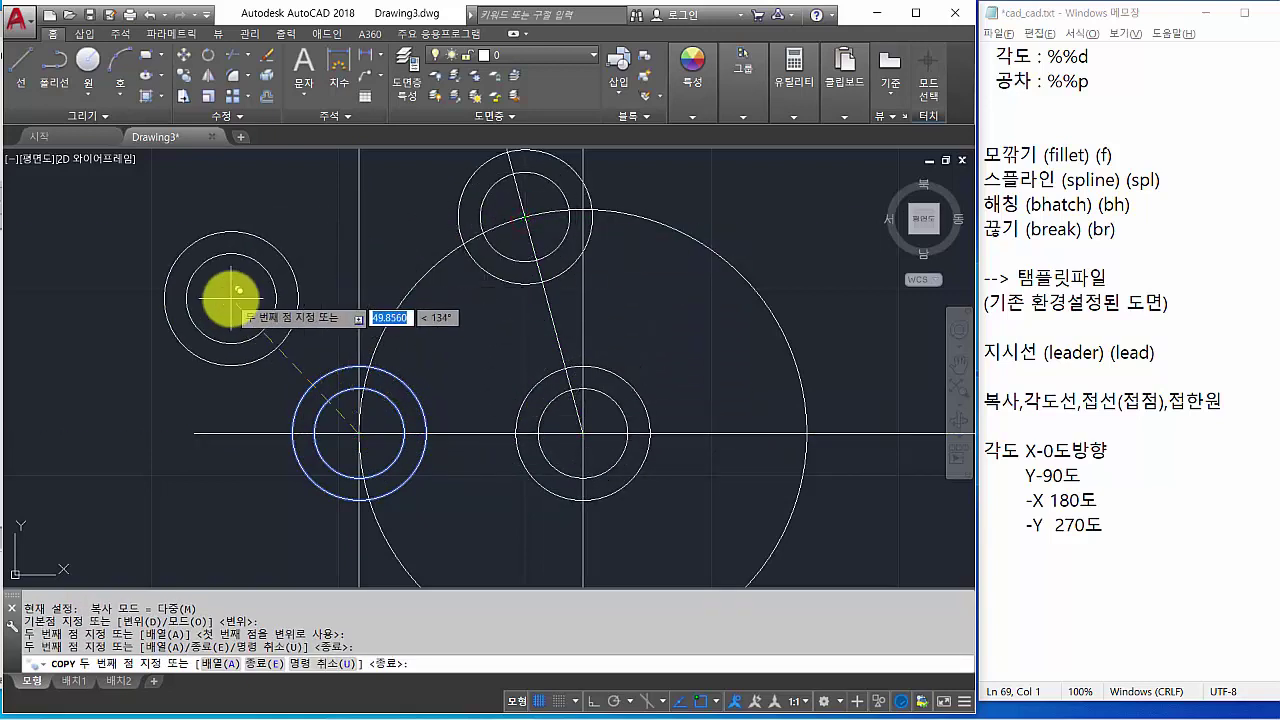
{"action": "key", "text": "Return"}
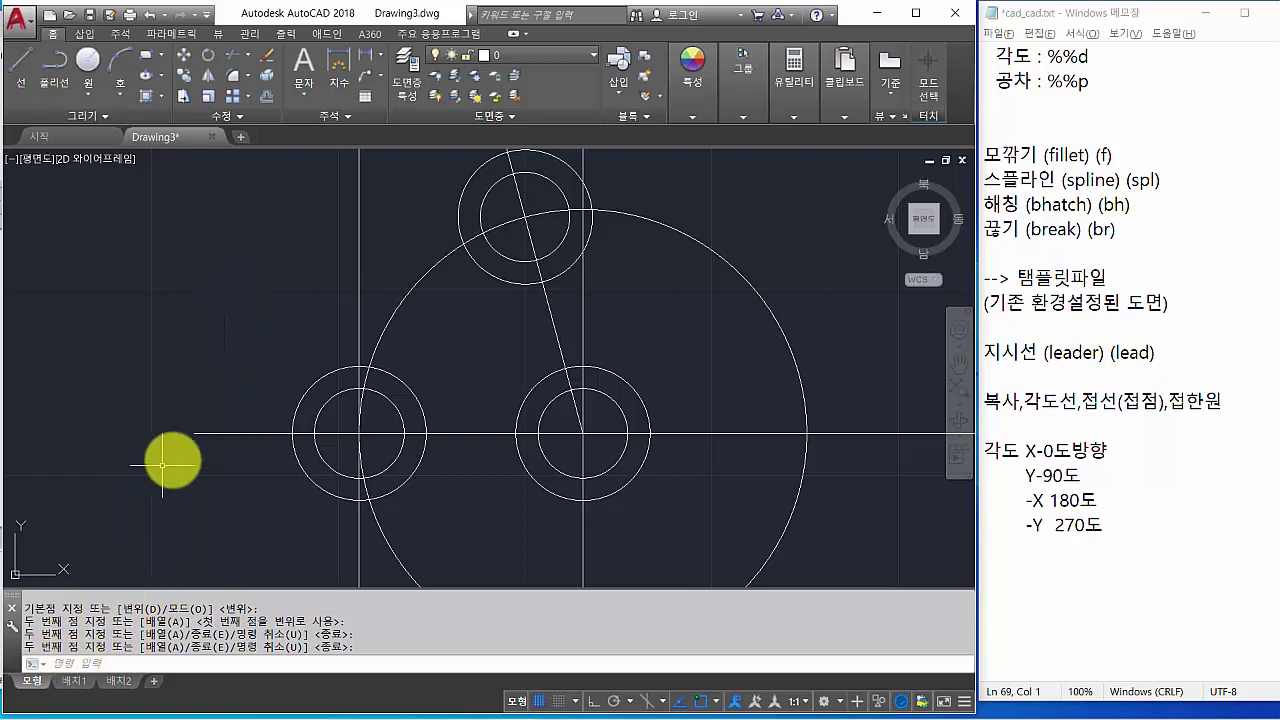
Trim the horizontal and vertical centre lines where they extend outside the two lower circle pairs, keeping the horizontal segment between them.
{"action": "middle_click_drag", "start_coordinate": [220, 380], "coordinate": [237, 400]}
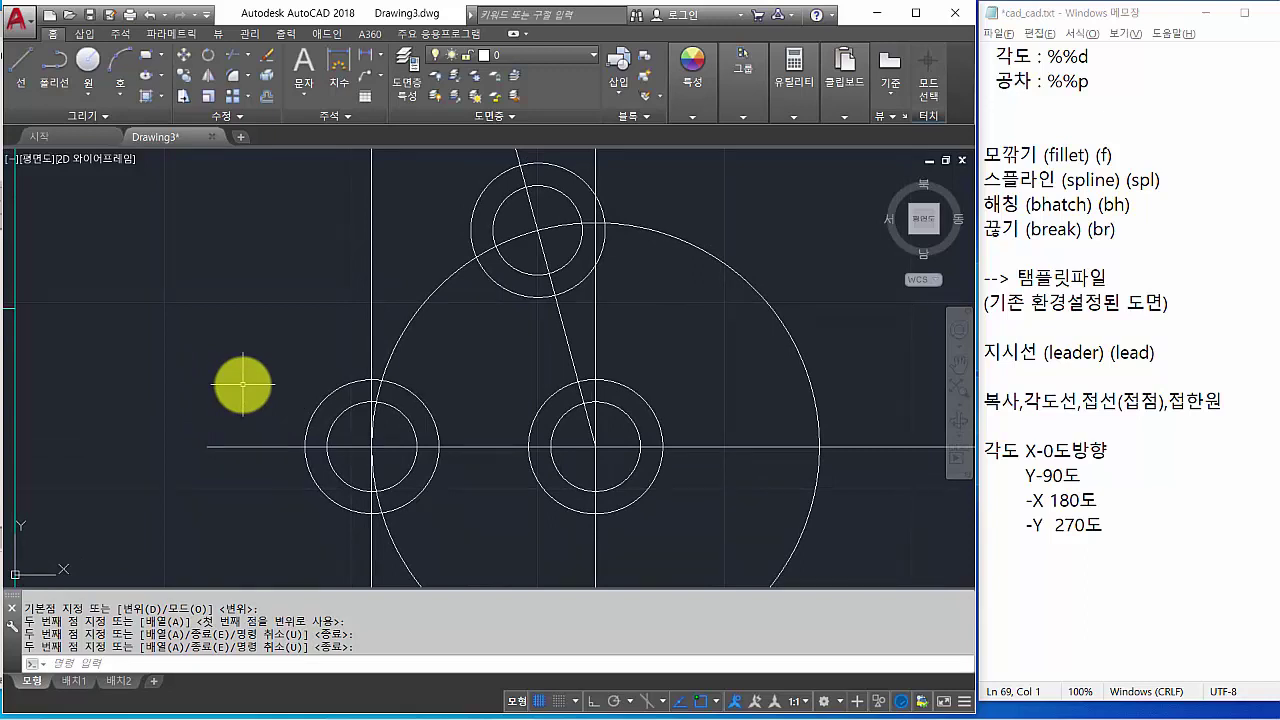
{"action": "key", "text": "Return"}
{"action": "key", "text": "Return"}
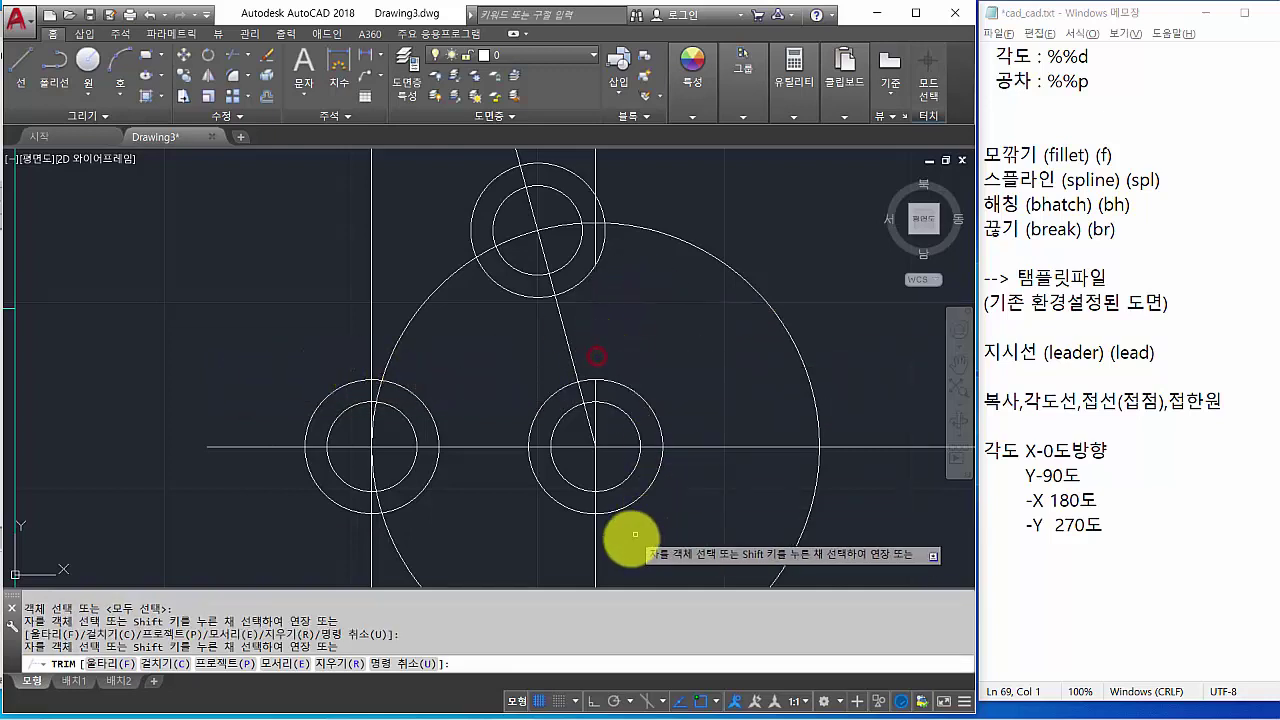
{"action": "left_click", "coordinate": [592, 531]}
{"action": "left_click", "coordinate": [651, 486]}
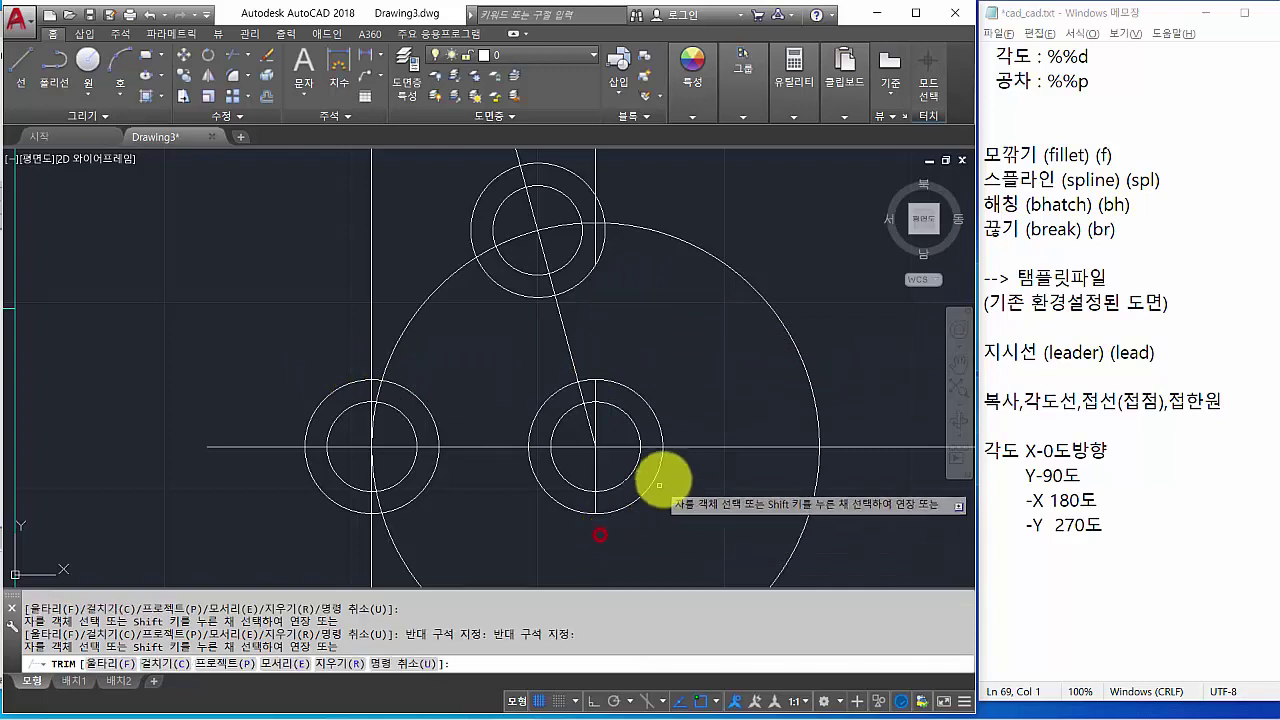
{"action": "left_click", "coordinate": [676, 448]}
{"action": "left_click", "coordinate": [266, 449]}
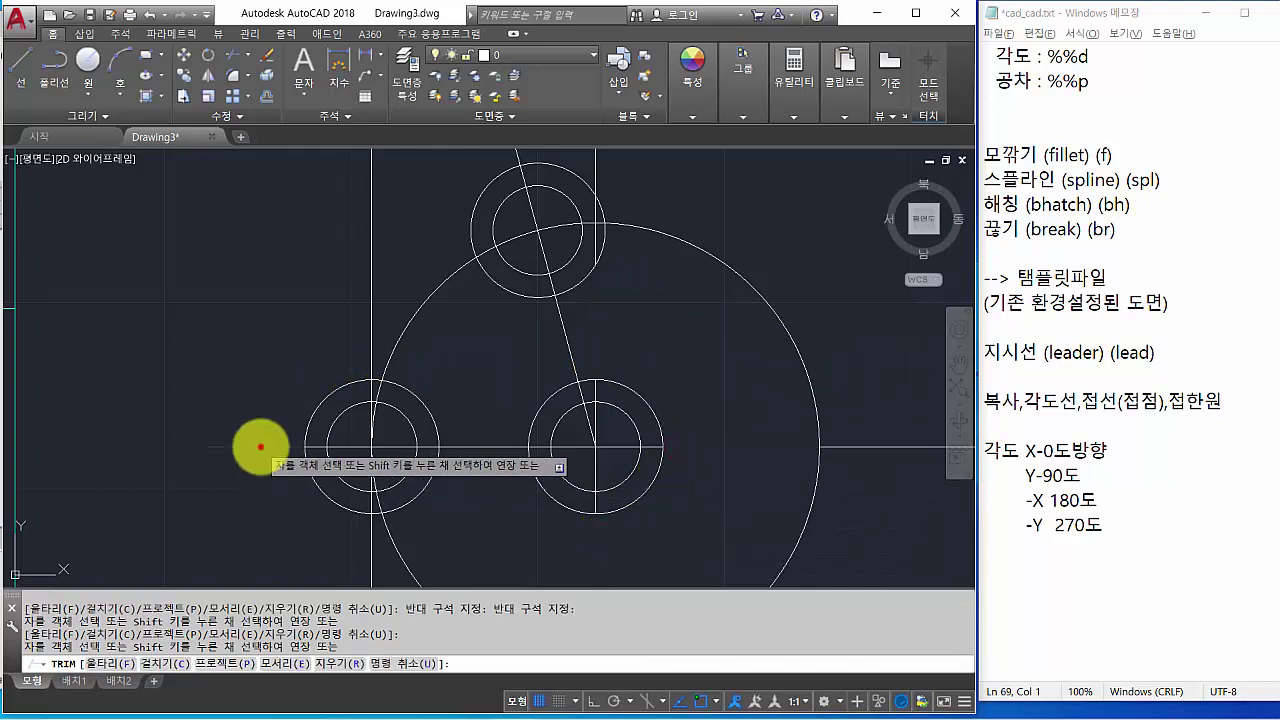
{"action": "left_click", "coordinate": [371, 357]}
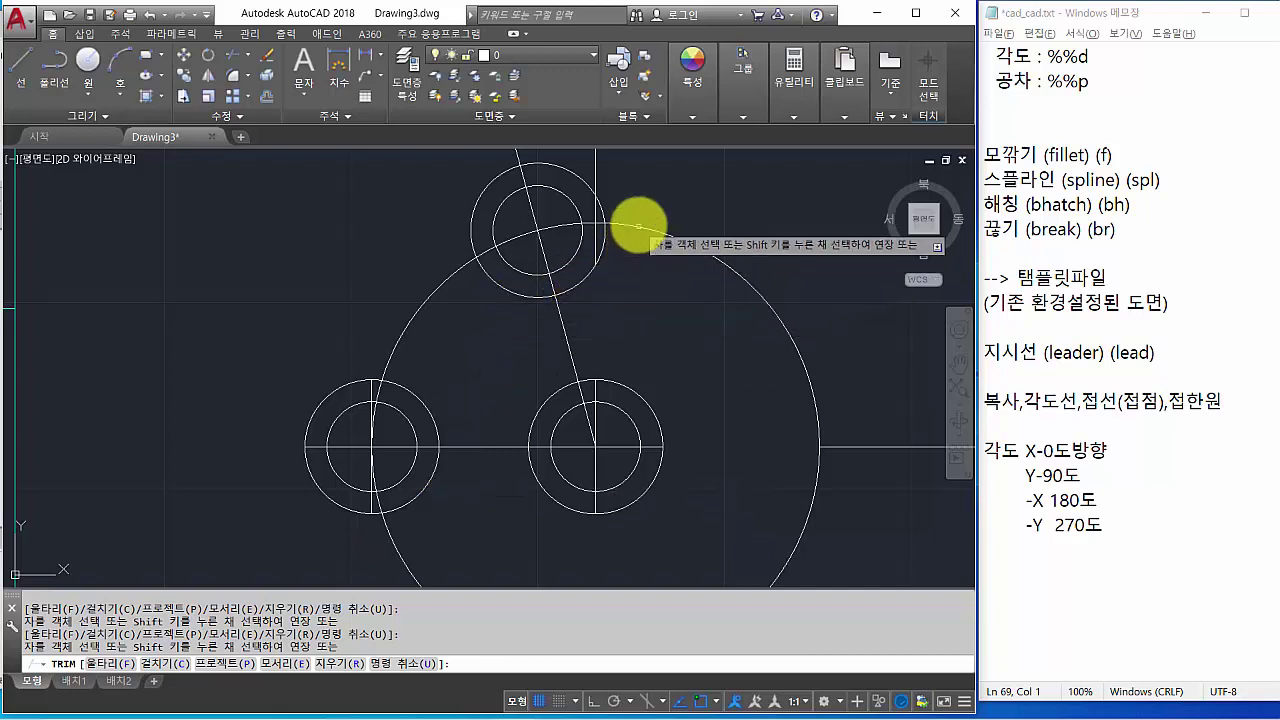
Trim the radius 60 circle on both sides of the upper circle pair and the inclined line beyond its outer circle.
{"action": "left_click", "coordinate": [462, 257]}
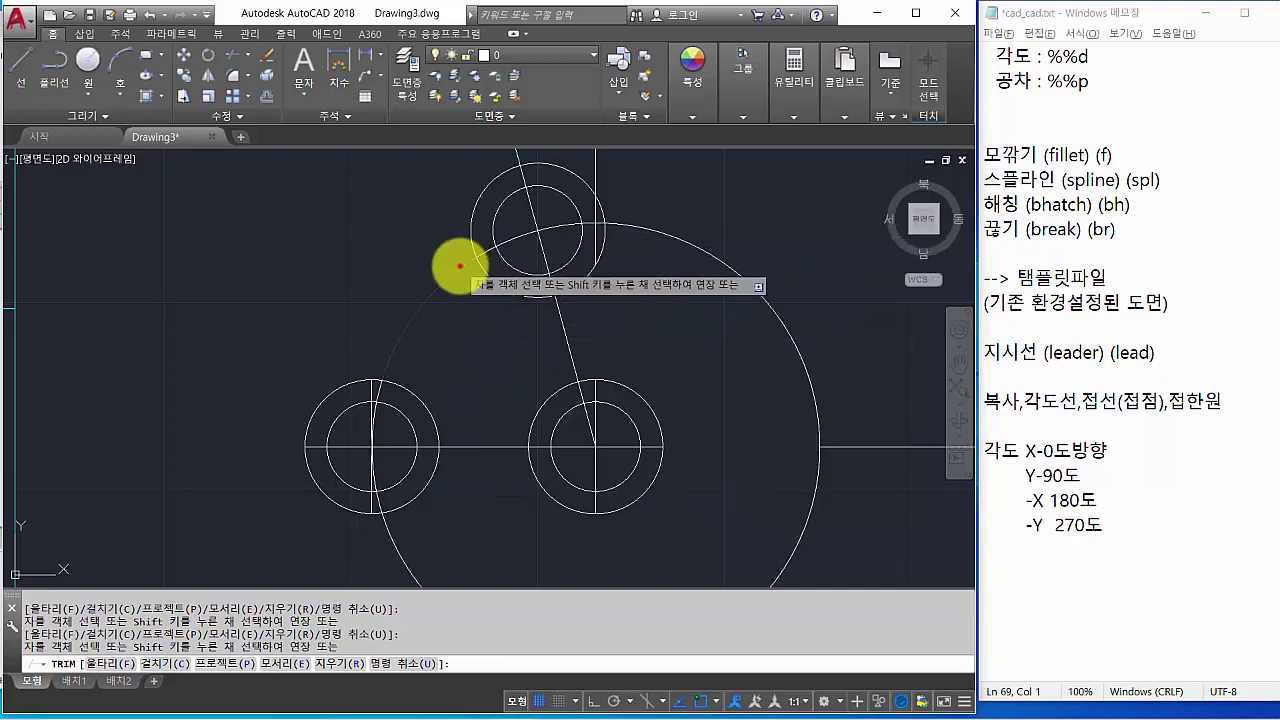
{"action": "left_click", "coordinate": [619, 224]}
{"action": "mouse_move", "coordinate": [745, 489]}
{"action": "middle_mouse_down"}
{"action": "mouse_move", "coordinate": [707, 466]}
{"action": "mouse_move", "coordinate": [719, 543]}
{"action": "middle_mouse_up"}
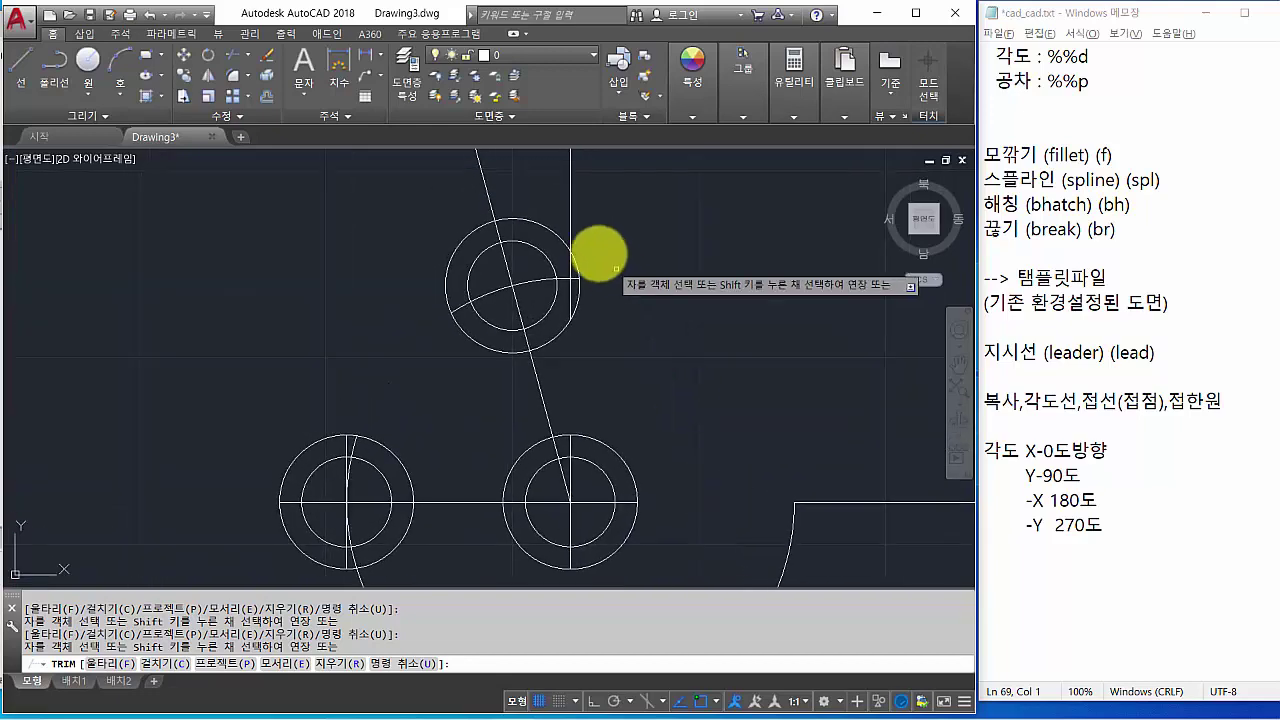
{"action": "left_click", "coordinate": [492, 200]}
{"action": "scroll", "coordinate": [640, 330], "scroll_direction": "down", "scroll_amount": 3}
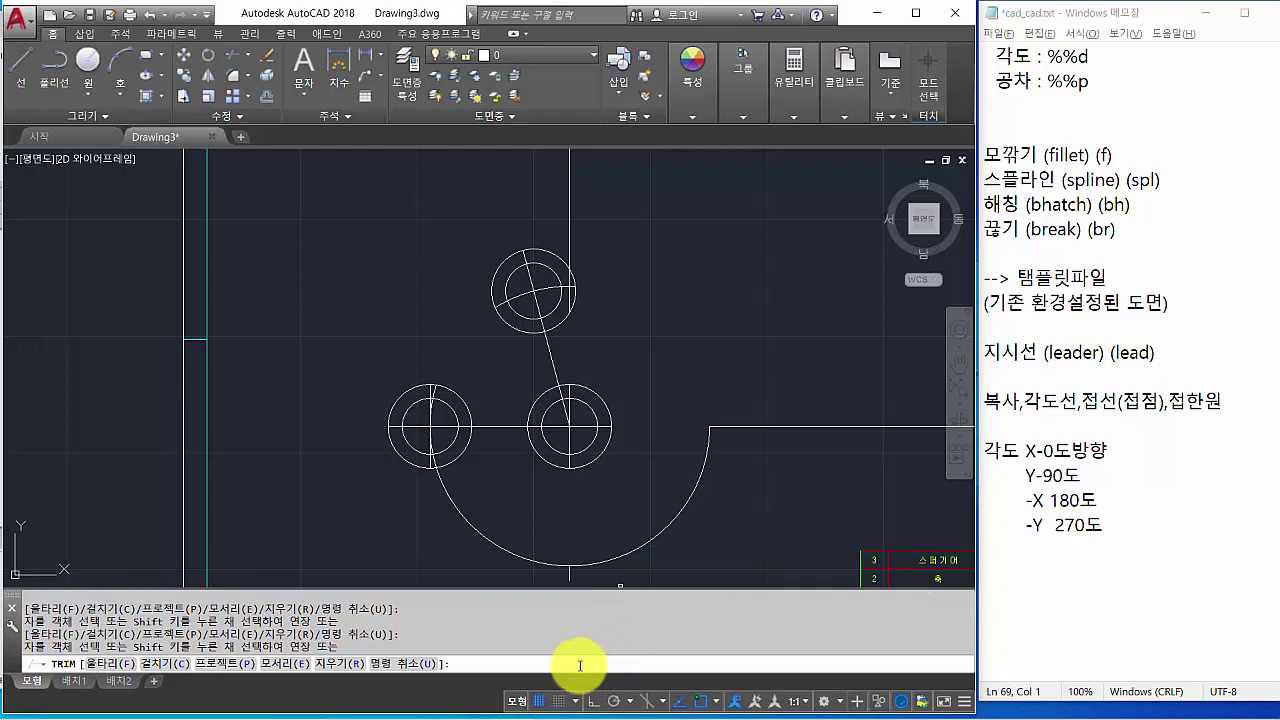
{"action": "key", "text": "Return"}
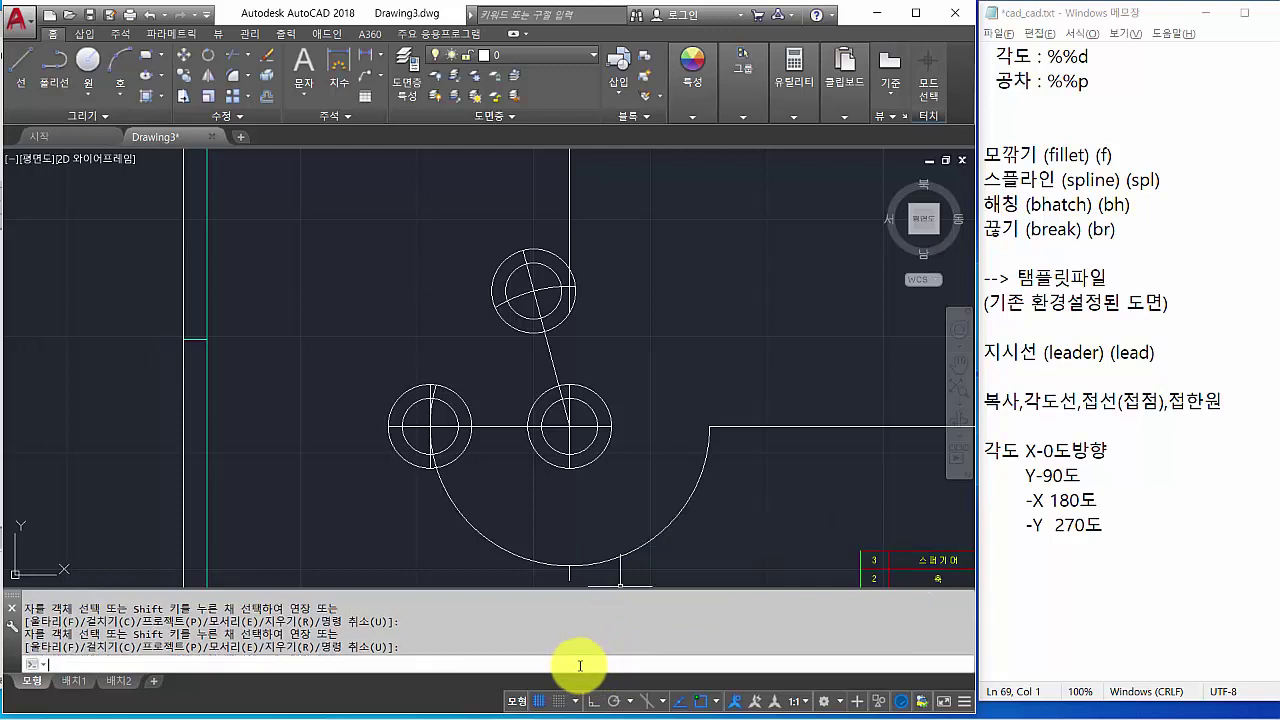
Erase the leftover horizontal line, the large lower arc and the two remaining pieces of the second vertical line.
{"action": "type", "text": "e"}
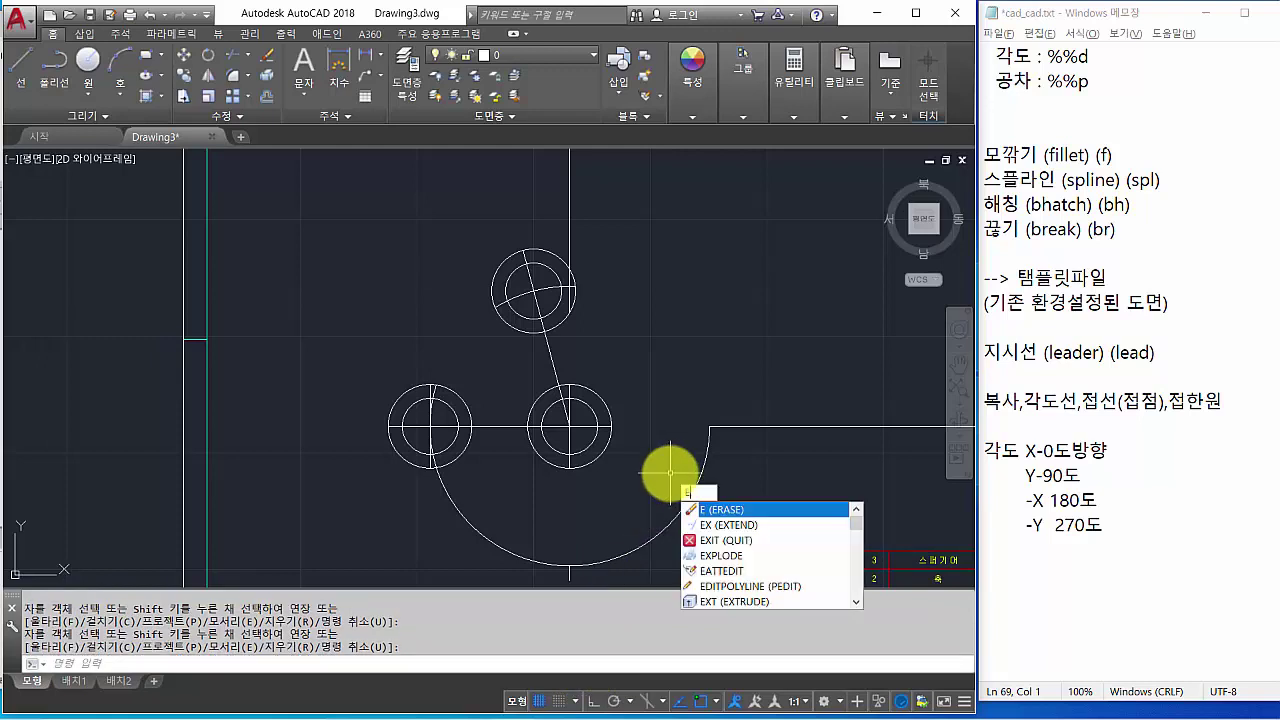
{"action": "key", "text": "Return"}
{"action": "left_click", "coordinate": [736, 428]}
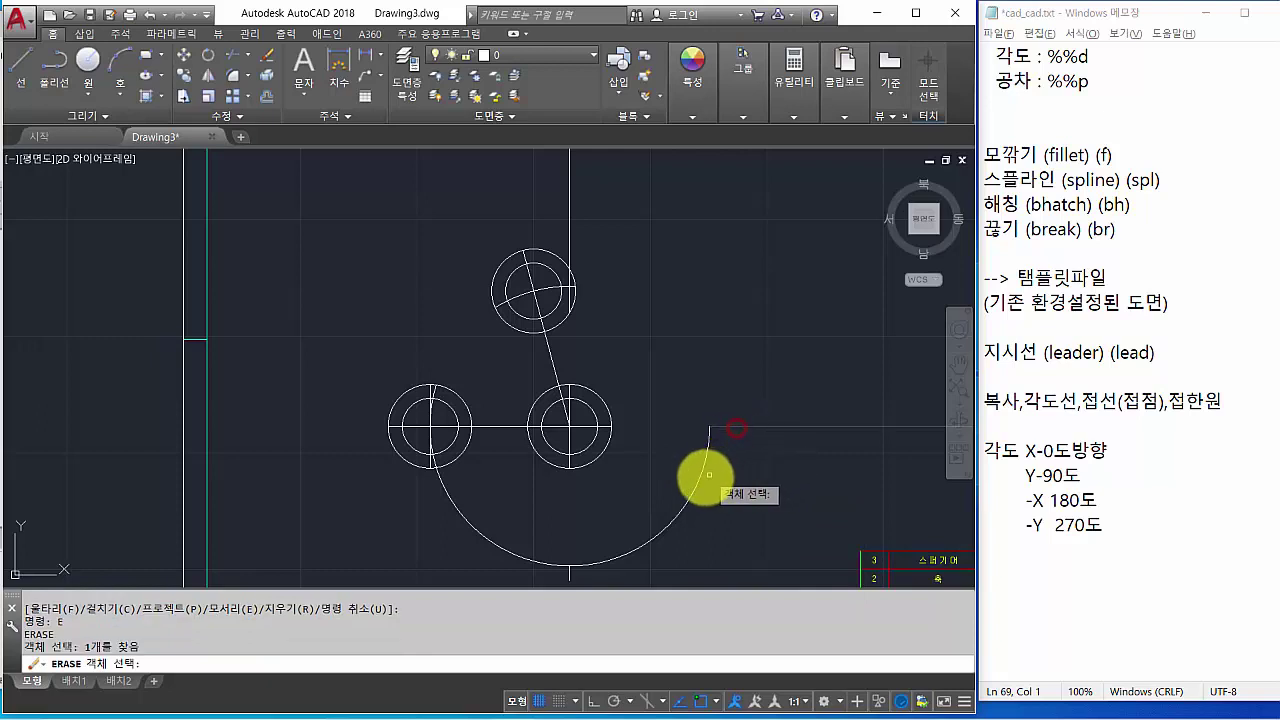
{"action": "left_click", "coordinate": [704, 468]}
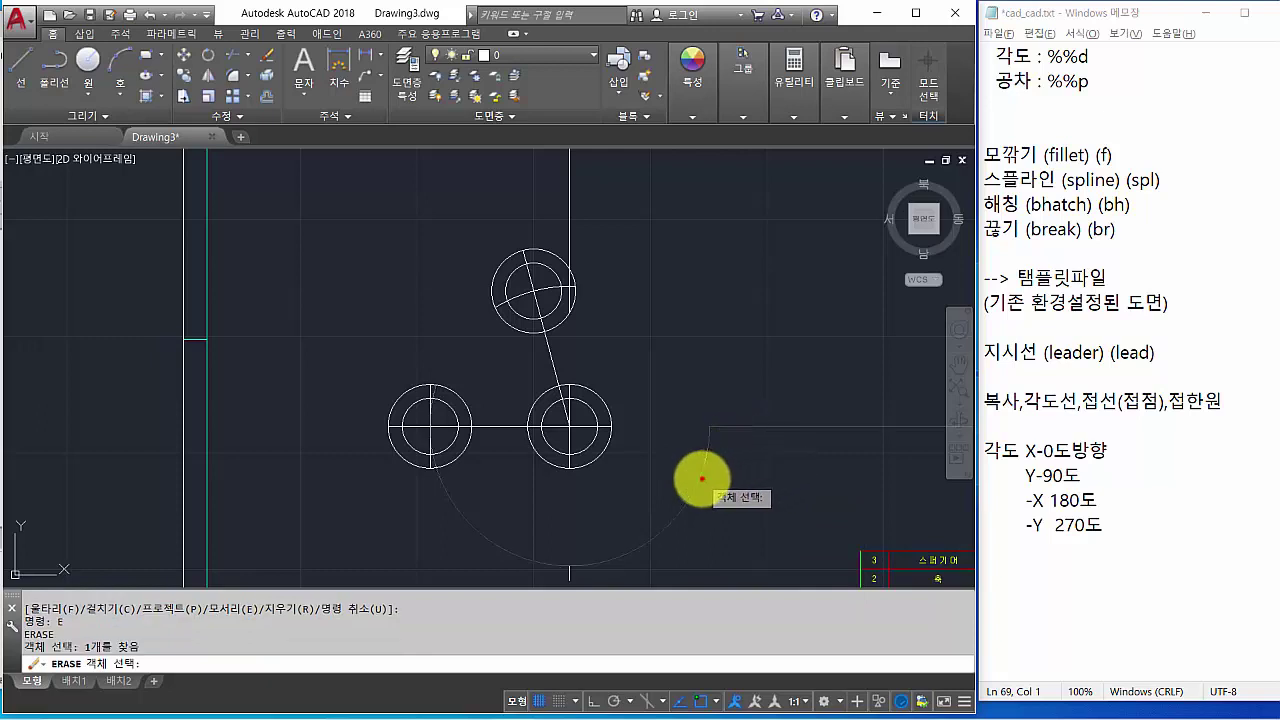
{"action": "left_click", "coordinate": [571, 576]}
{"action": "left_click", "coordinate": [571, 237]}
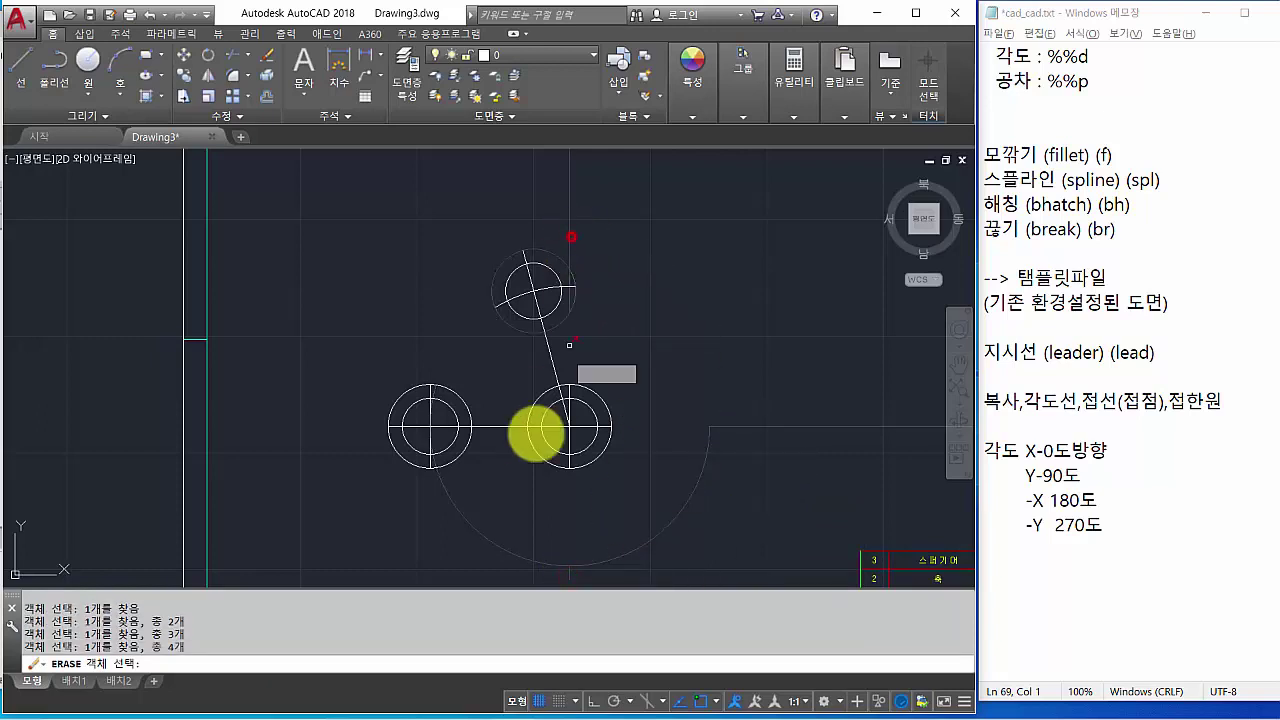
{"action": "key", "text": "Return"}
Draw a line joining the bottom quadrant points of the two lower outer circles.
{"action": "scroll", "coordinate": [491, 411], "scroll_direction": "up", "scroll_amount": 2}
{"action": "mouse_move", "coordinate": [500, 406]}
{"action": "middle_mouse_down"}
{"action": "mouse_move", "coordinate": [515, 452]}
{"action": "mouse_move", "coordinate": [540, 456]}
{"action": "middle_mouse_up"}
{"action": "middle_click_drag", "start_coordinate": [538, 407], "coordinate": [528, 384]}
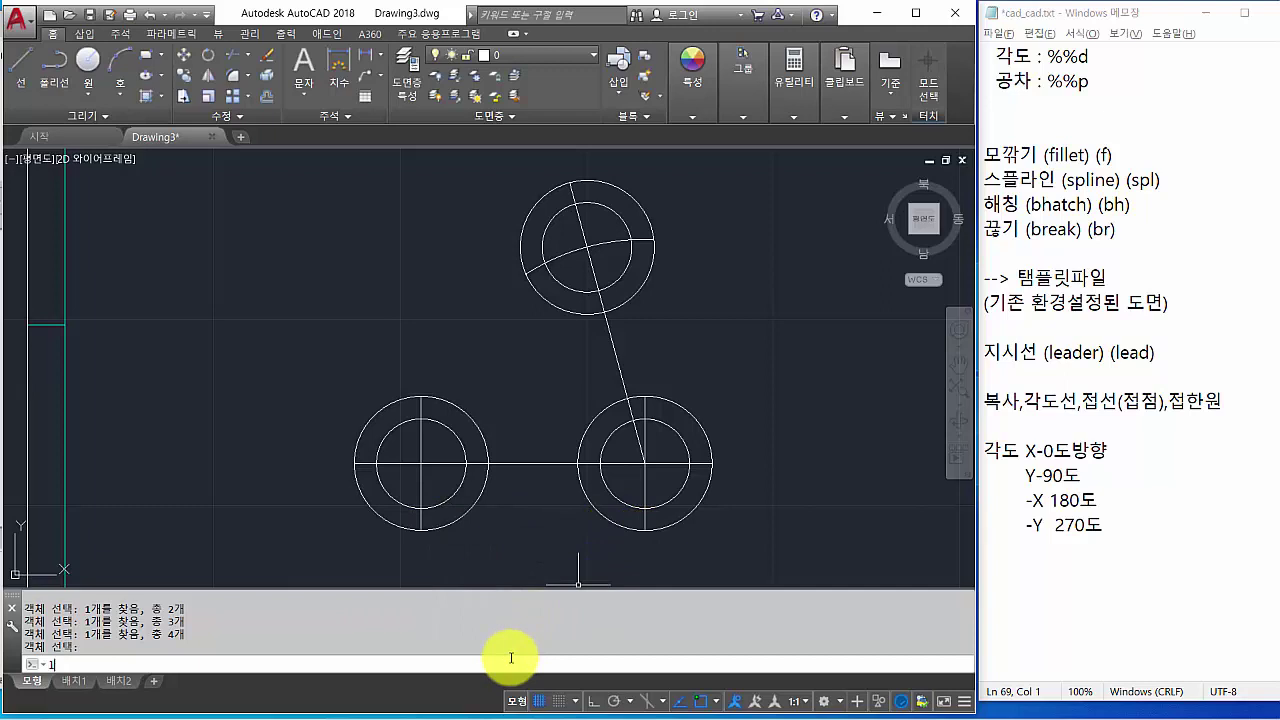
{"action": "key", "text": "Return"}
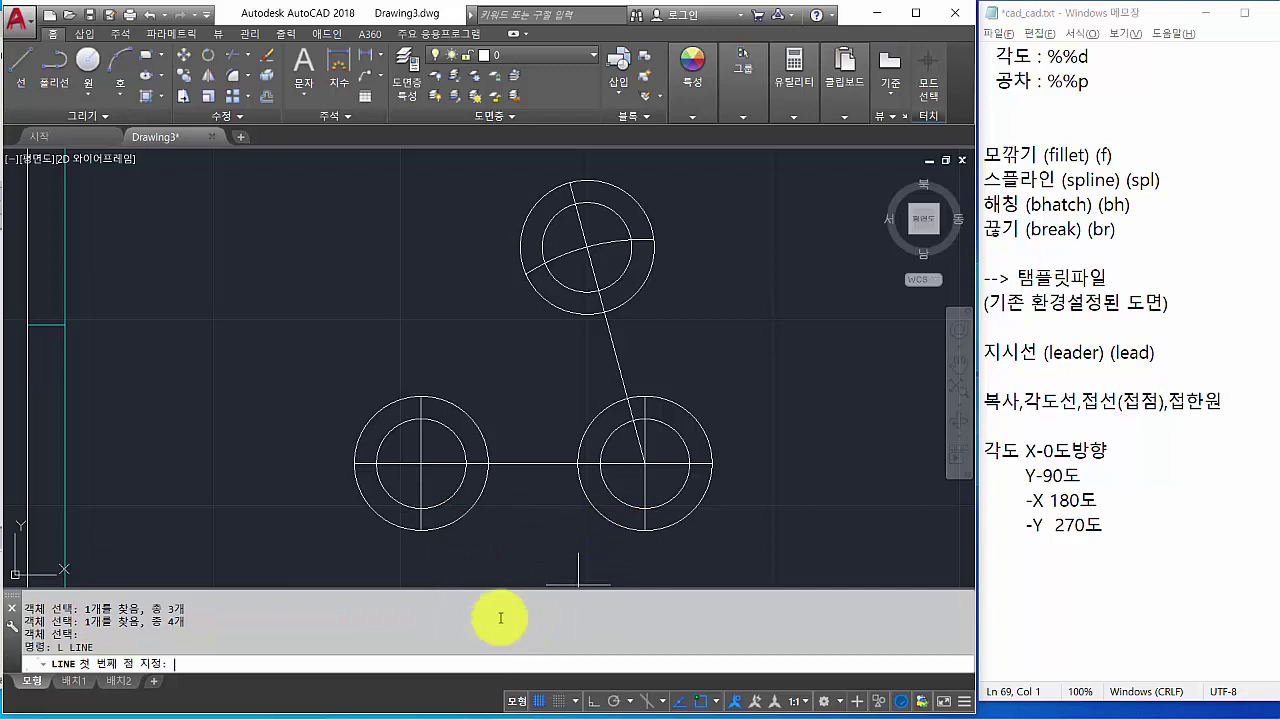
{"action": "left_click", "coordinate": [423, 529]}
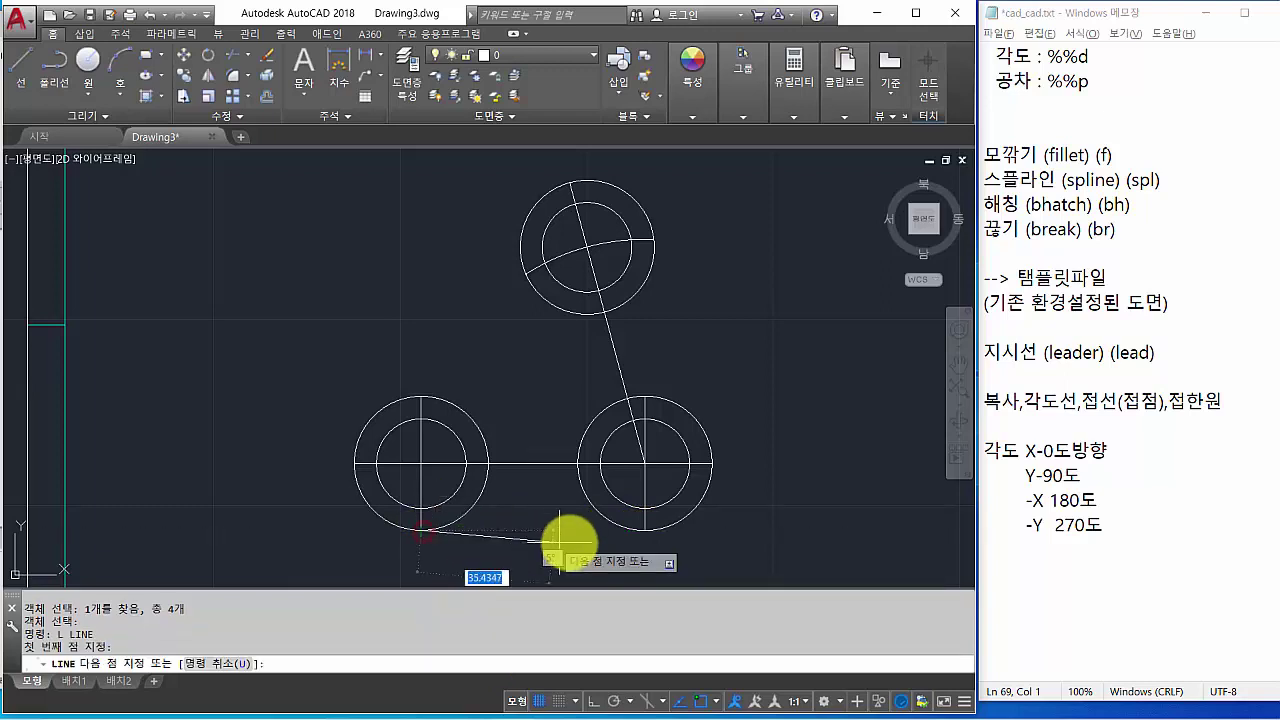
{"action": "left_click", "coordinate": [644, 527]}
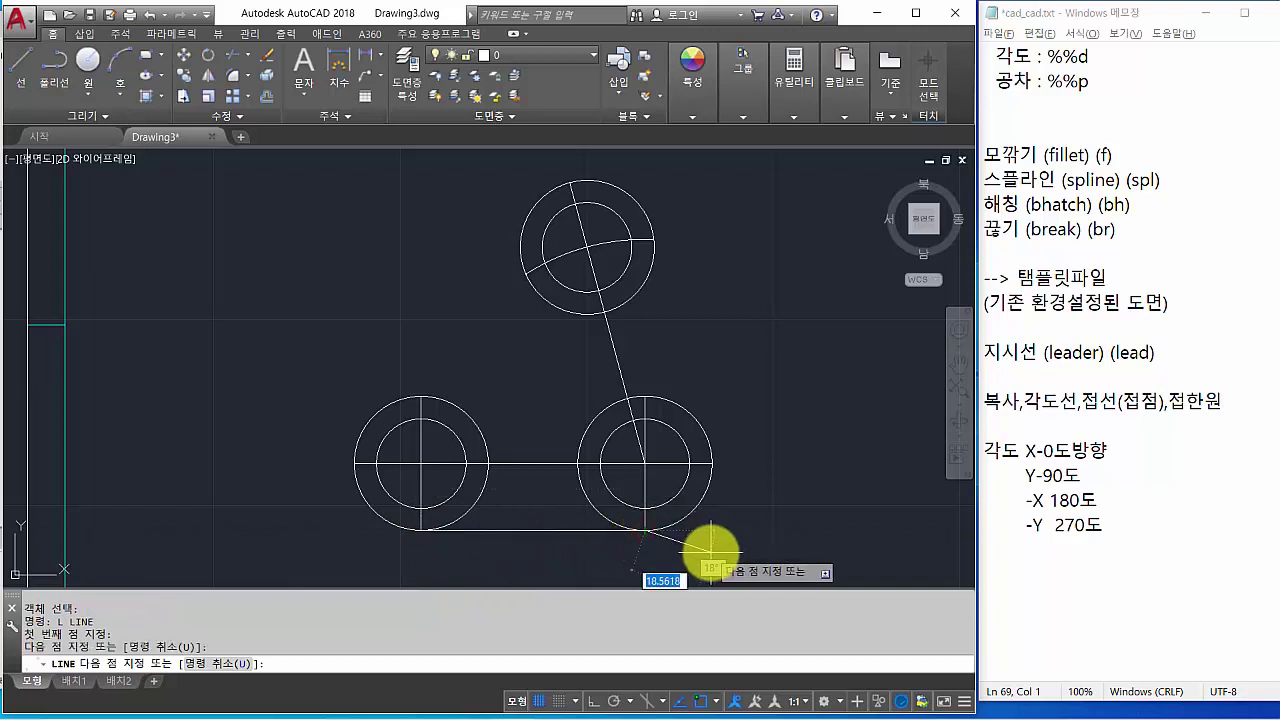
{"action": "key", "text": "Return"}
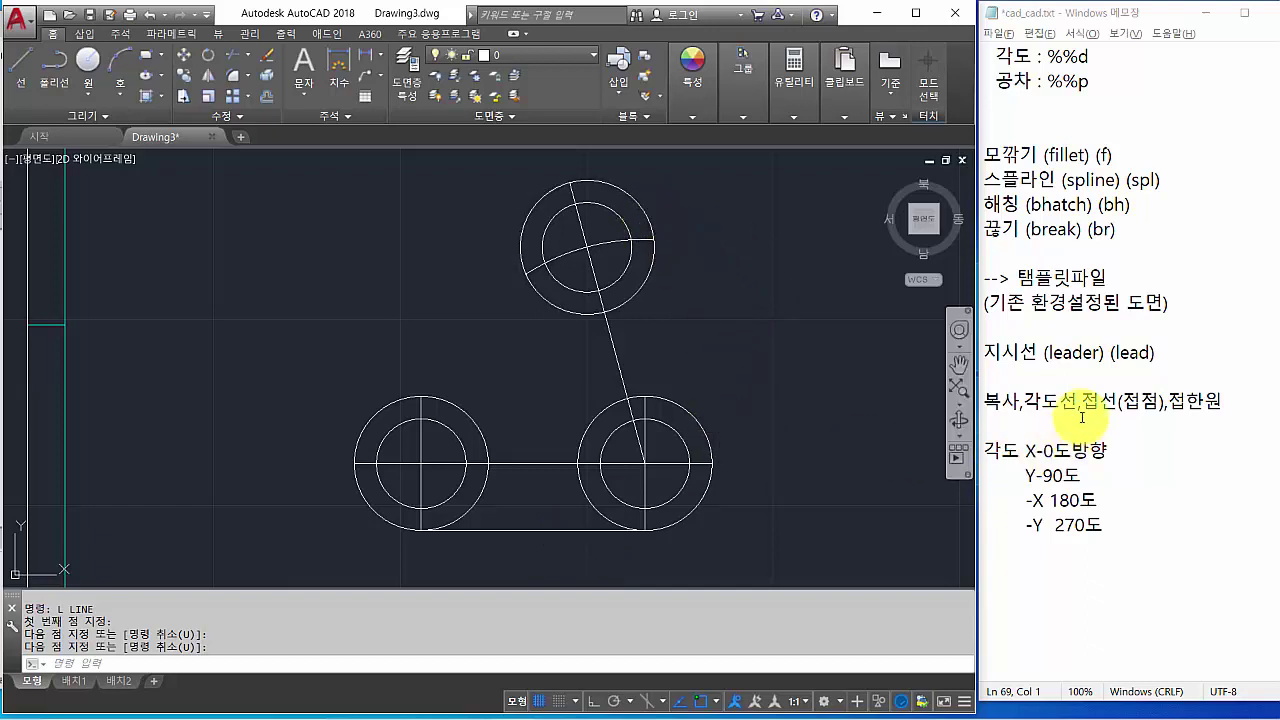
Switch to the Notepad notes and review the entries on tangent lines, tangent circles and the object snap shortcut.
{"action": "left_click_drag", "start_coordinate": [1082, 402], "coordinate": [1222, 403]}
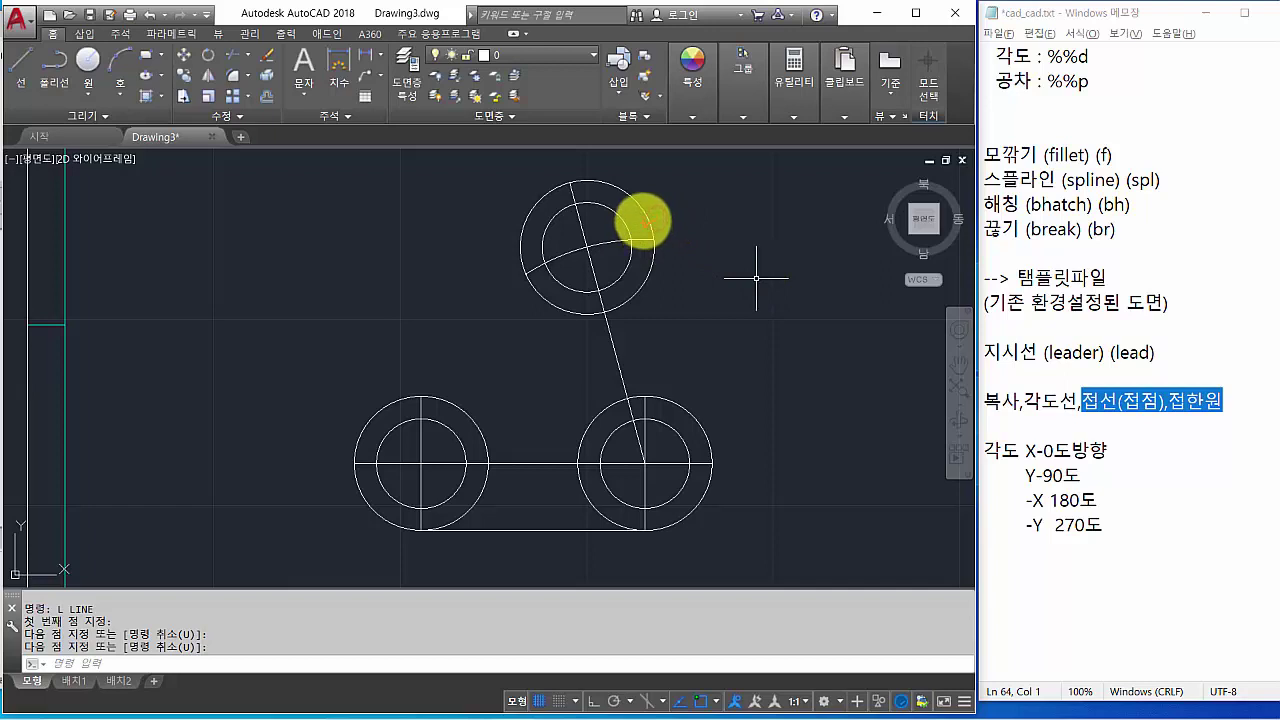
{"action": "left_click", "coordinate": [710, 432]}
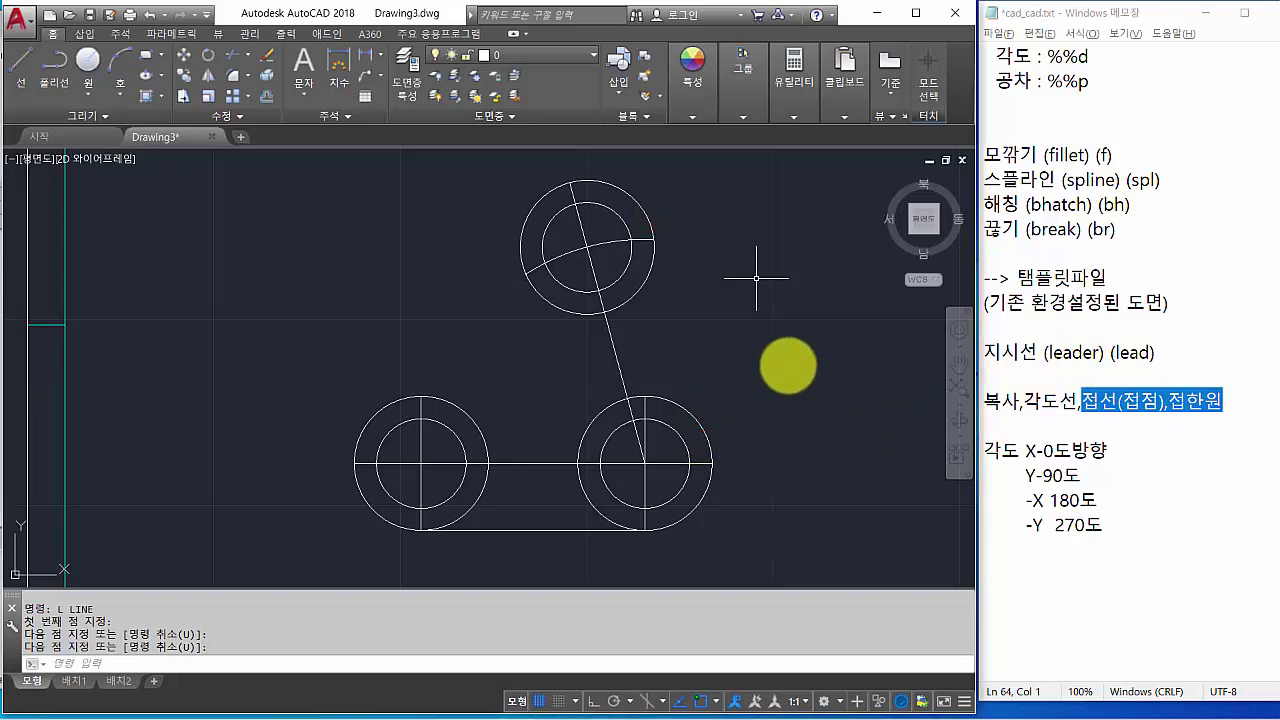
{"action": "scroll", "coordinate": [1105, 376], "scroll_direction": "up", "scroll_amount": 1}
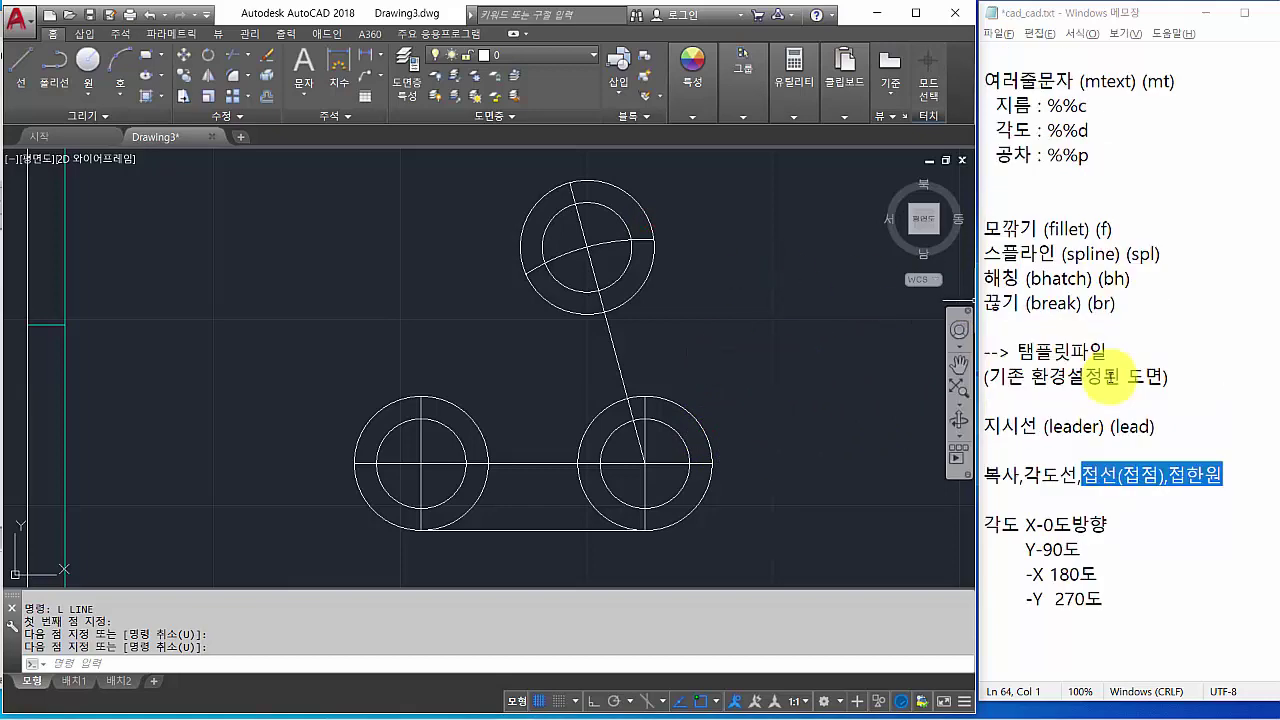
{"action": "scroll", "coordinate": [1105, 376], "scroll_direction": "up", "scroll_amount": 2}
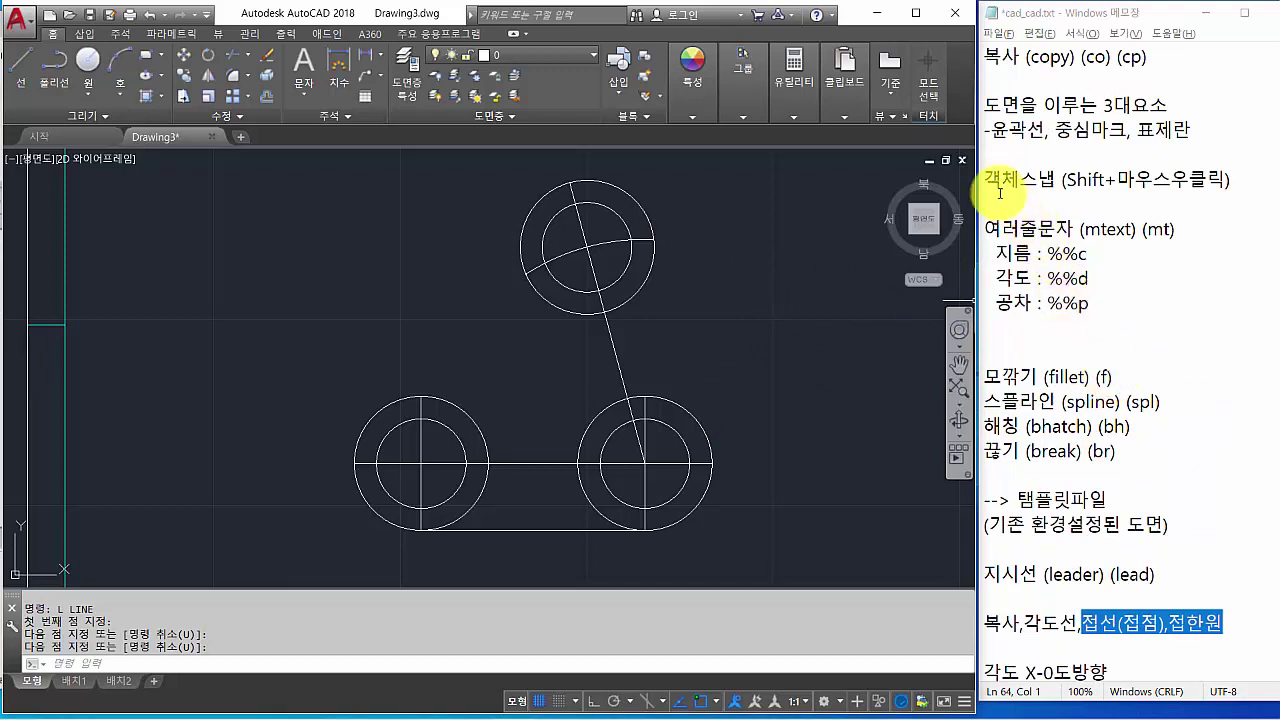
{"action": "left_click_drag", "start_coordinate": [986, 180], "coordinate": [1058, 186]}
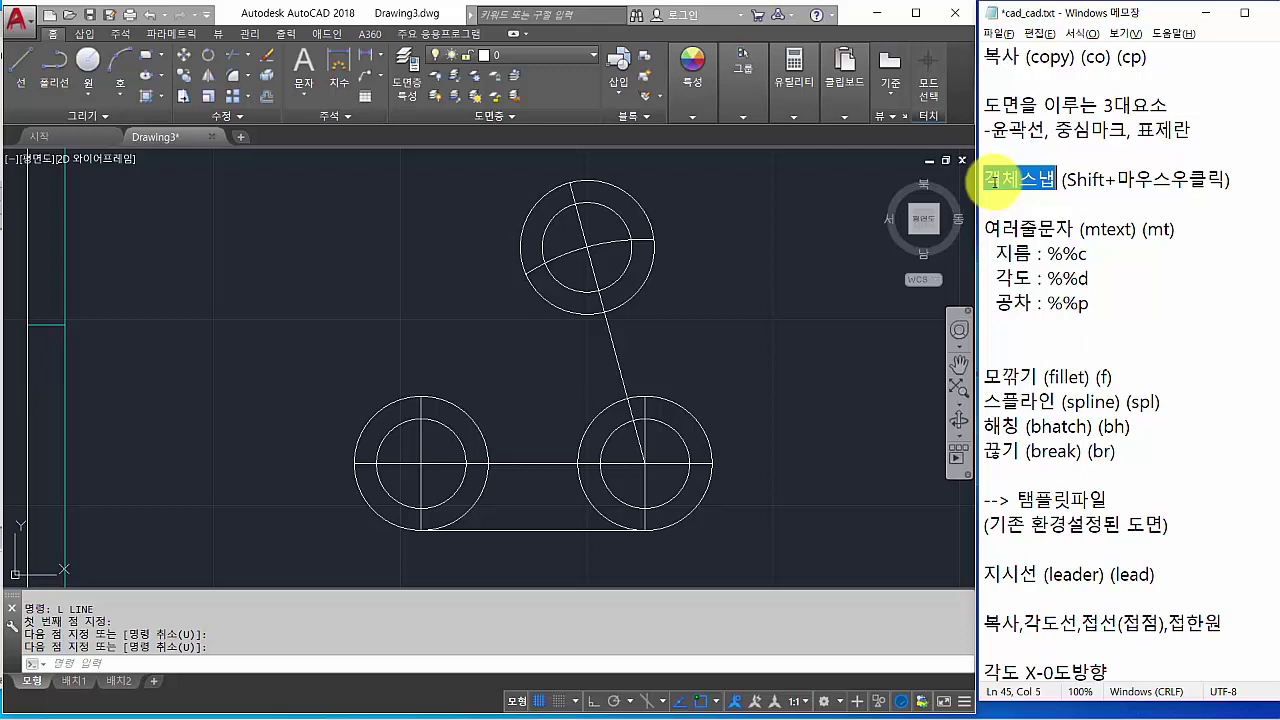
{"action": "left_click_drag", "start_coordinate": [1063, 180], "coordinate": [1194, 193]}
{"action": "left_click", "coordinate": [1222, 183]}
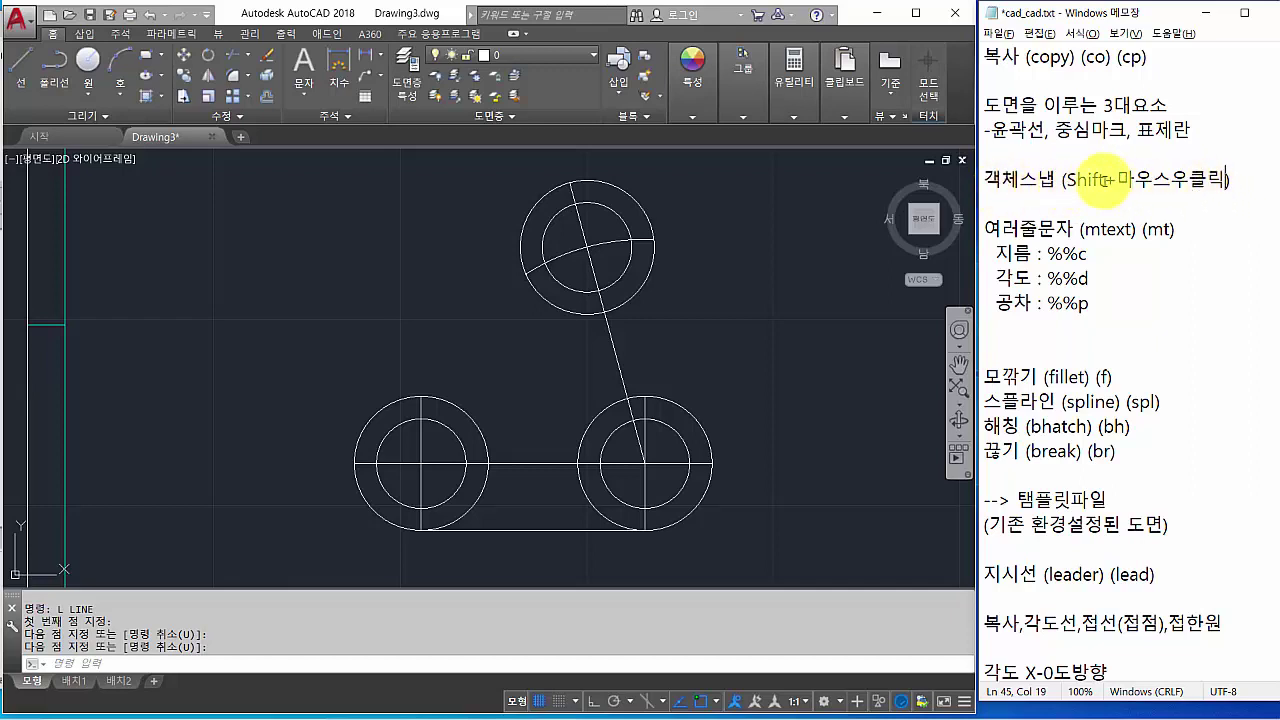
{"action": "left_click", "coordinate": [1067, 180]}
{"action": "left_click_drag", "start_coordinate": [1067, 180], "coordinate": [1172, 183]}
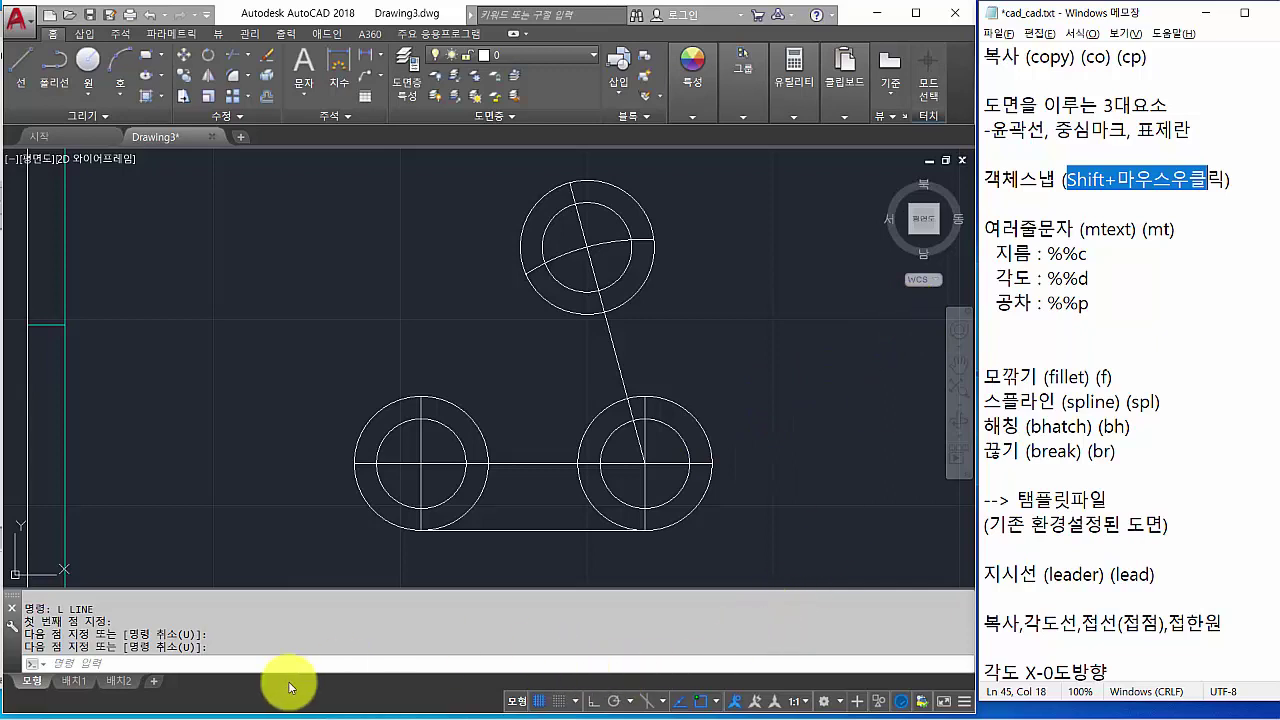
Back in AutoCAD, draw a line tangent to the outer edges of the upper and lower-right outer circles, using the tangent object snap at both ends.
{"action": "left_click", "coordinate": [252, 672]}
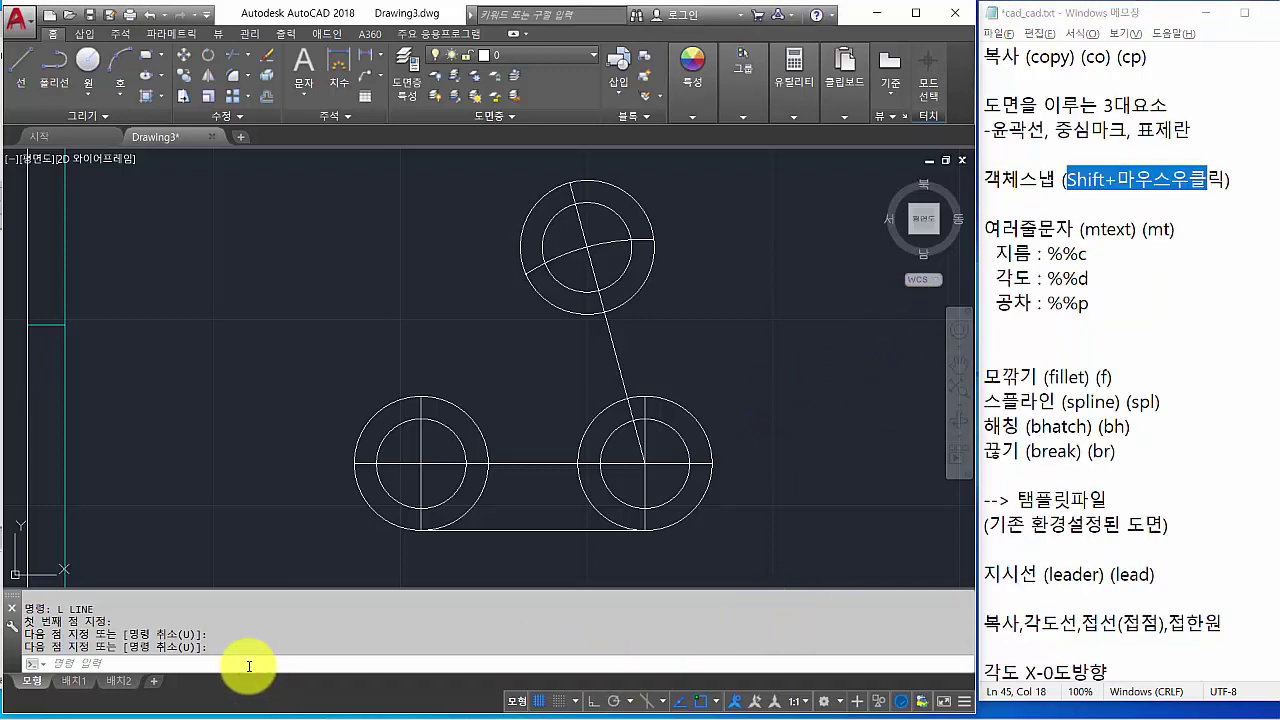
{"action": "type", "text": "l"}
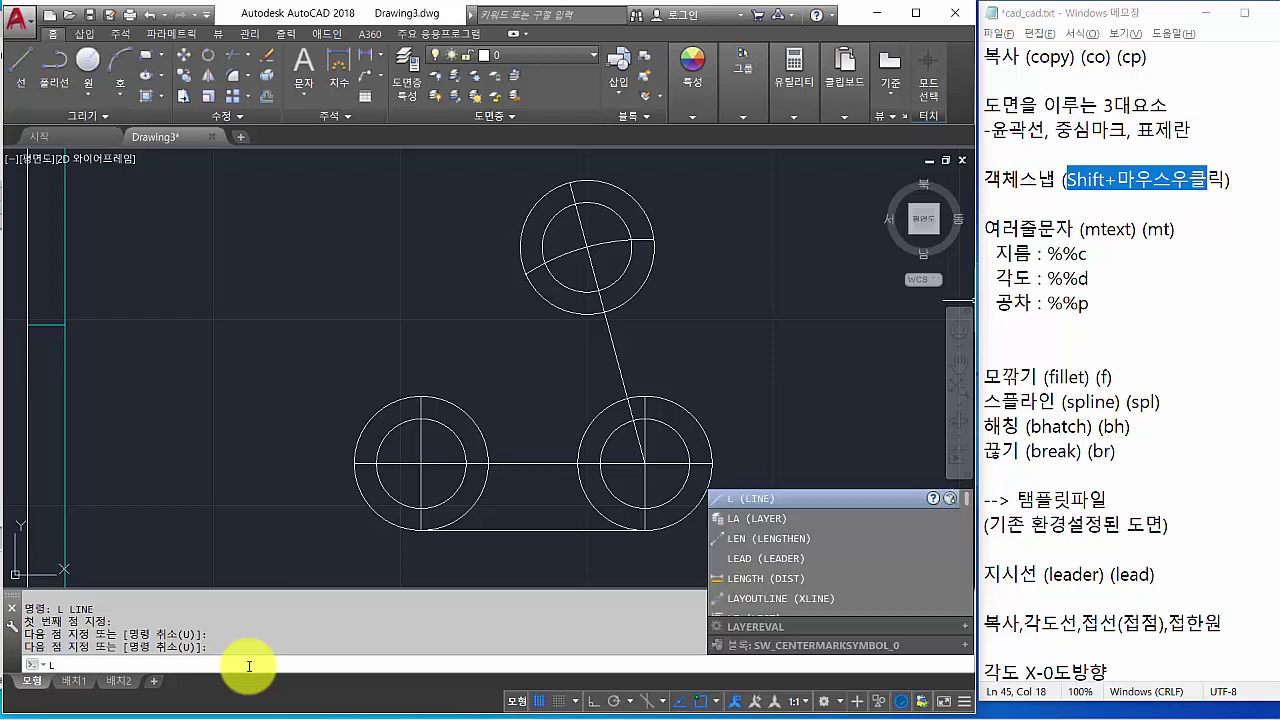
{"action": "key", "text": "Return"}
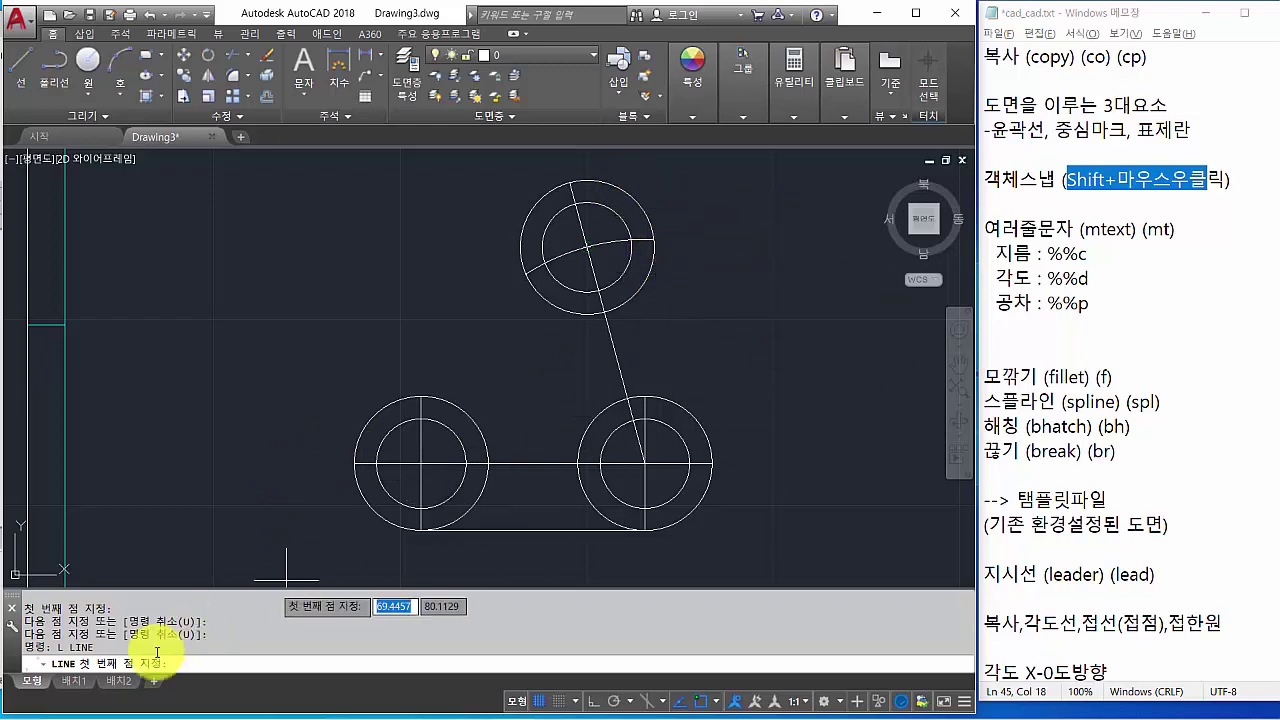
{"action": "right_click", "coordinate": [722, 263], "text": "shift"}
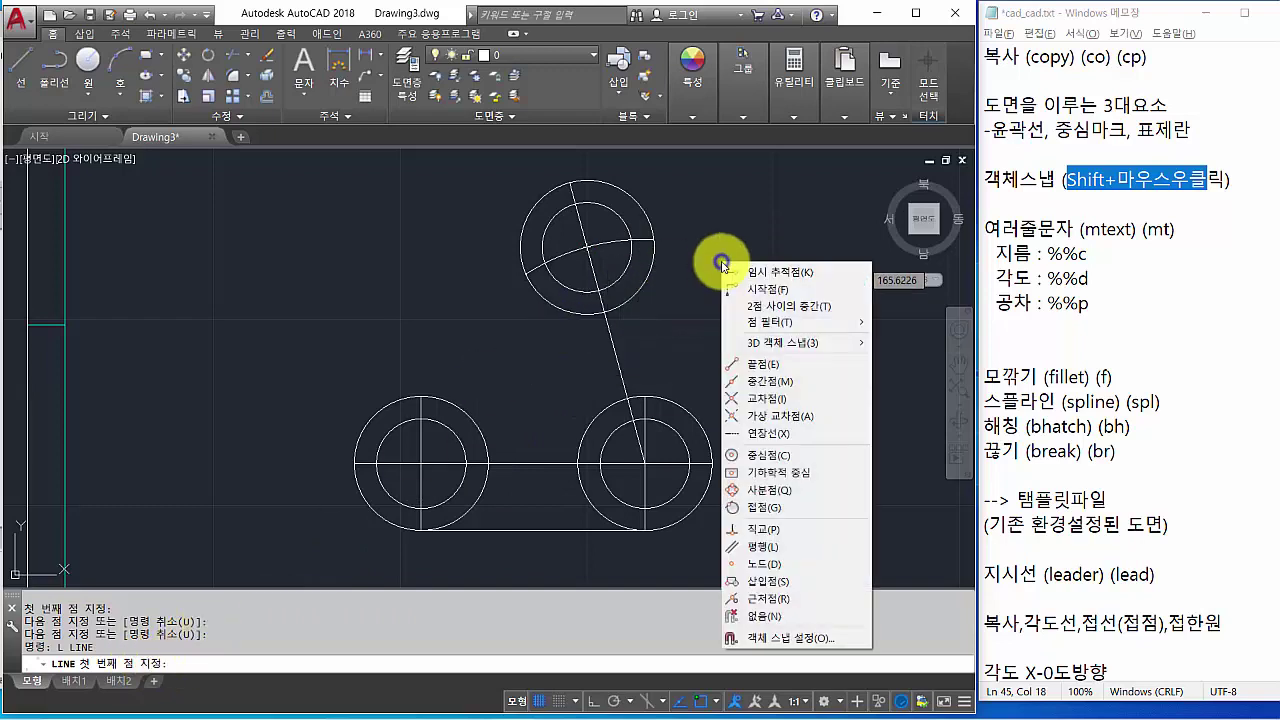
{"action": "left_click", "coordinate": [776, 508]}
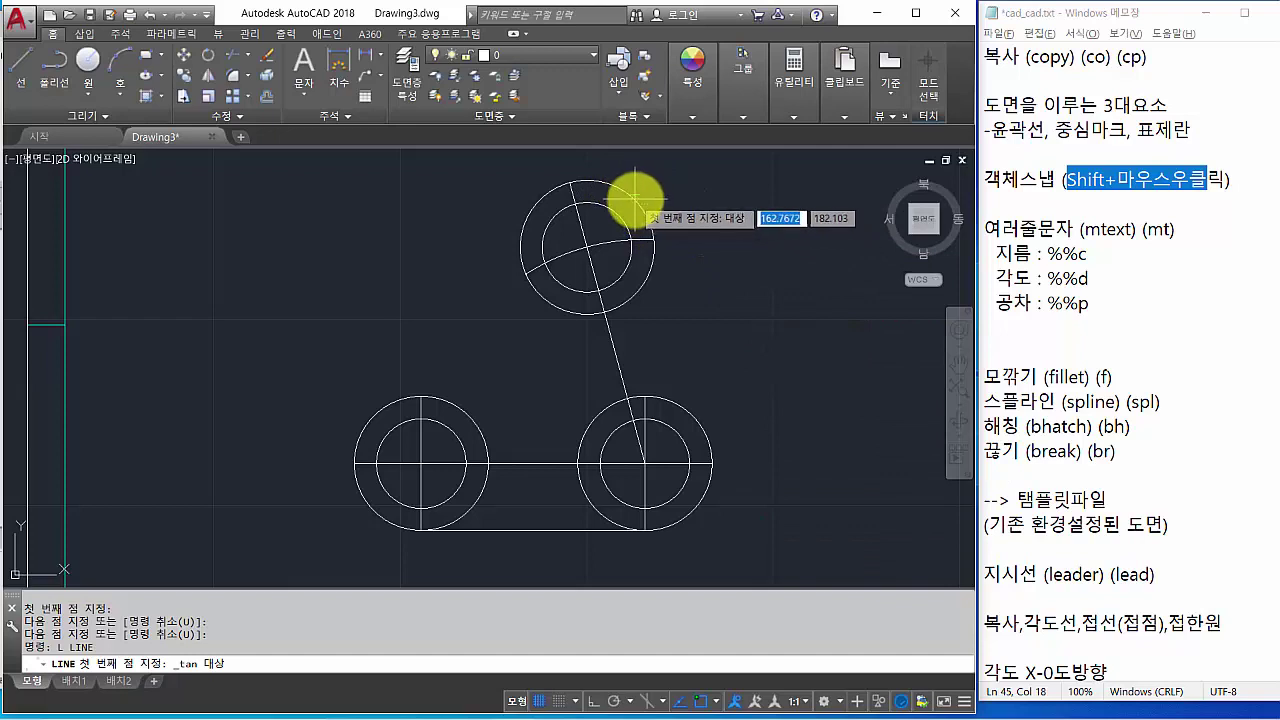
{"action": "left_click", "coordinate": [650, 218]}
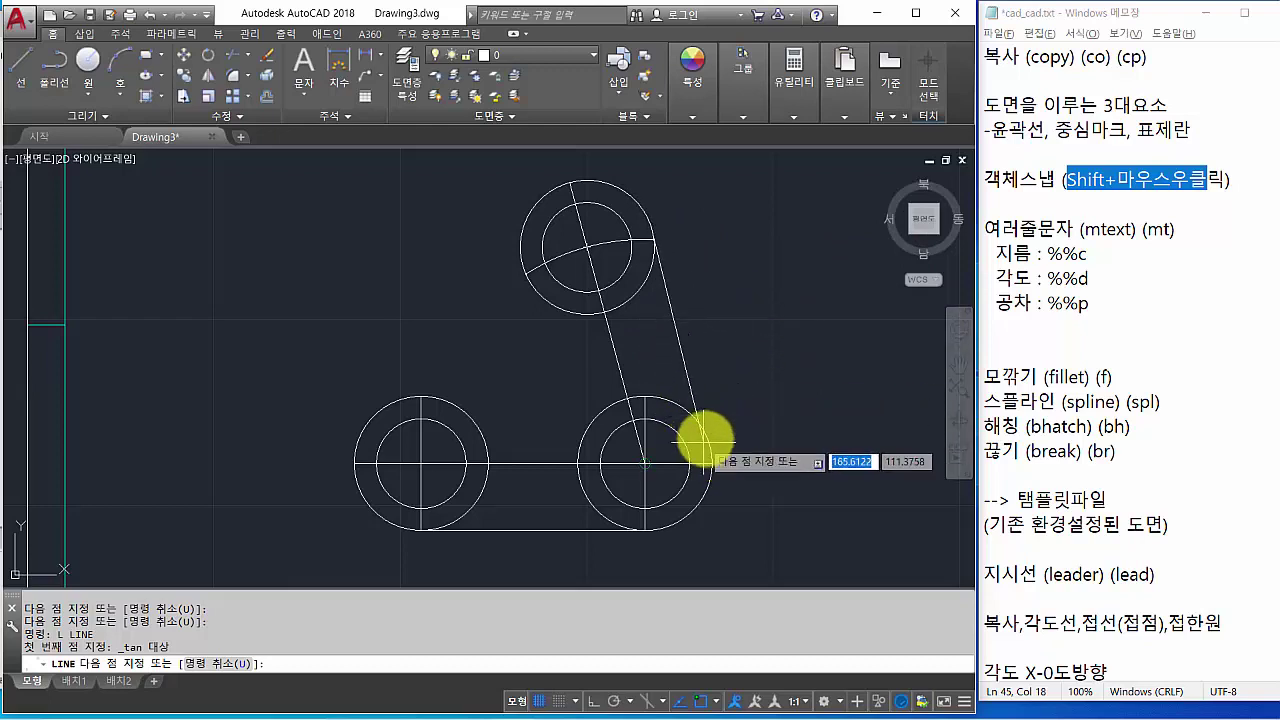
{"action": "right_click", "coordinate": [758, 400], "text": "shift"}
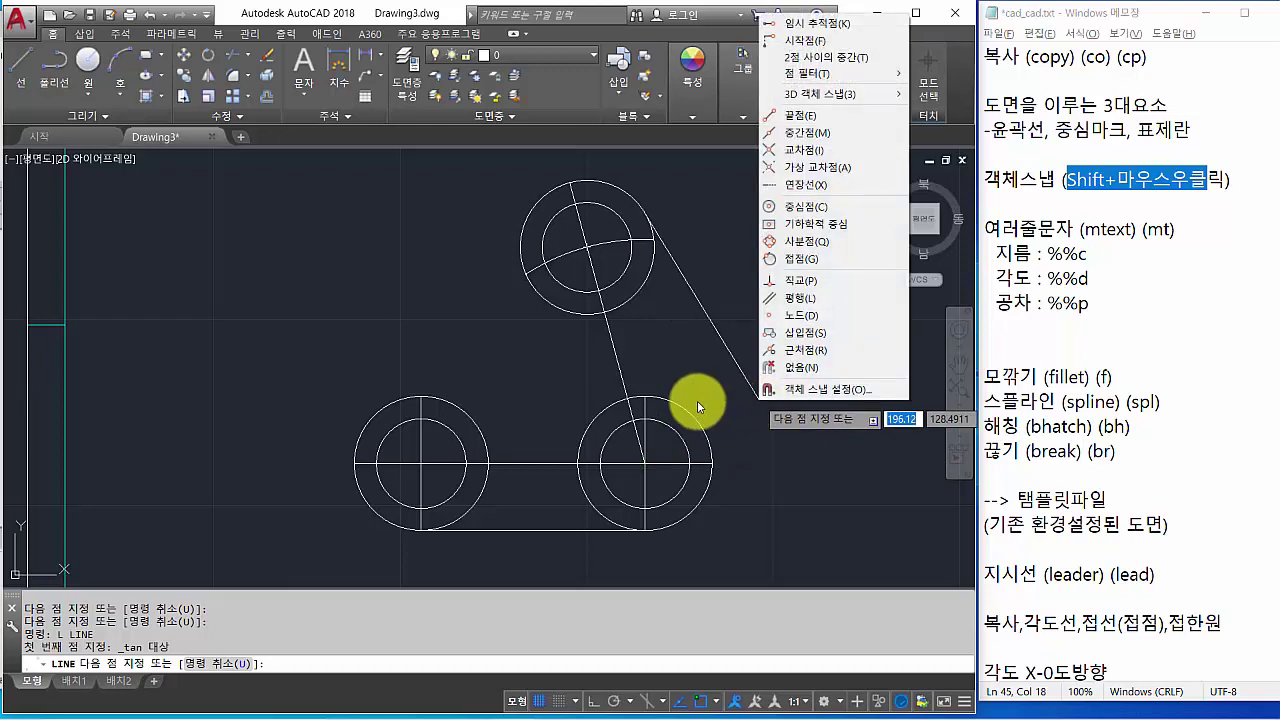
{"action": "left_click", "coordinate": [794, 261]}
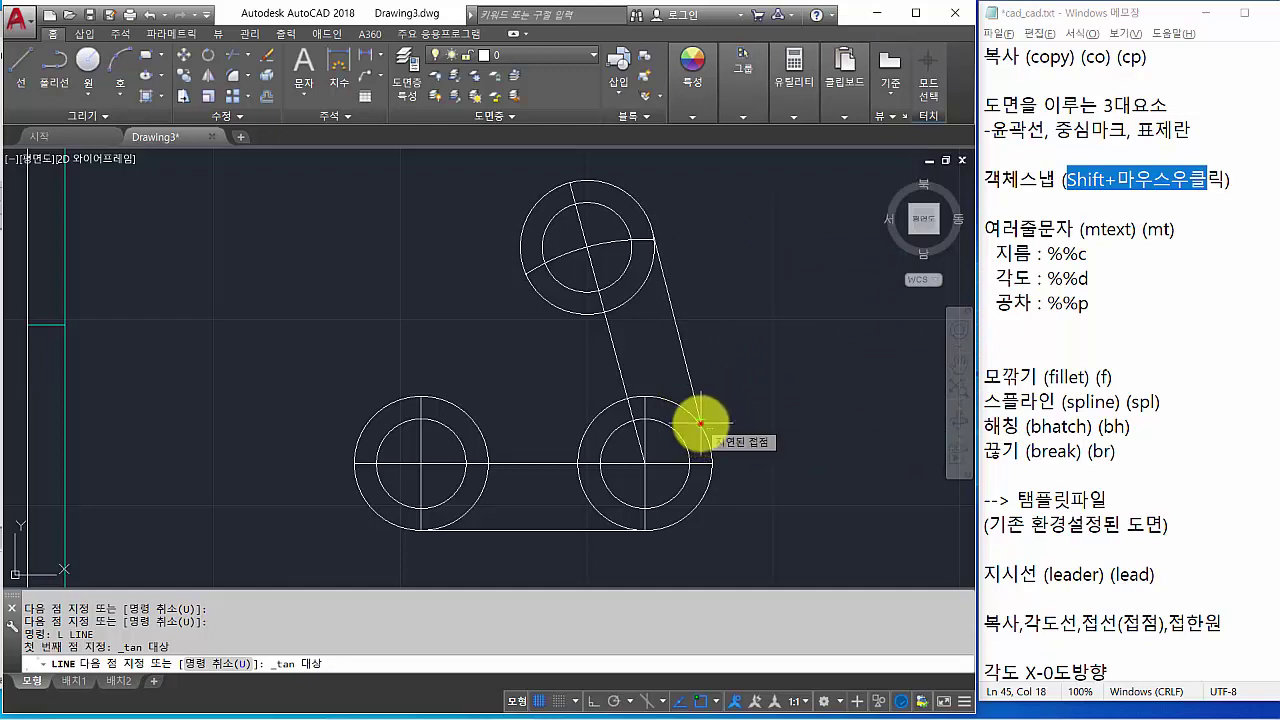
{"action": "left_click", "coordinate": [701, 423]}
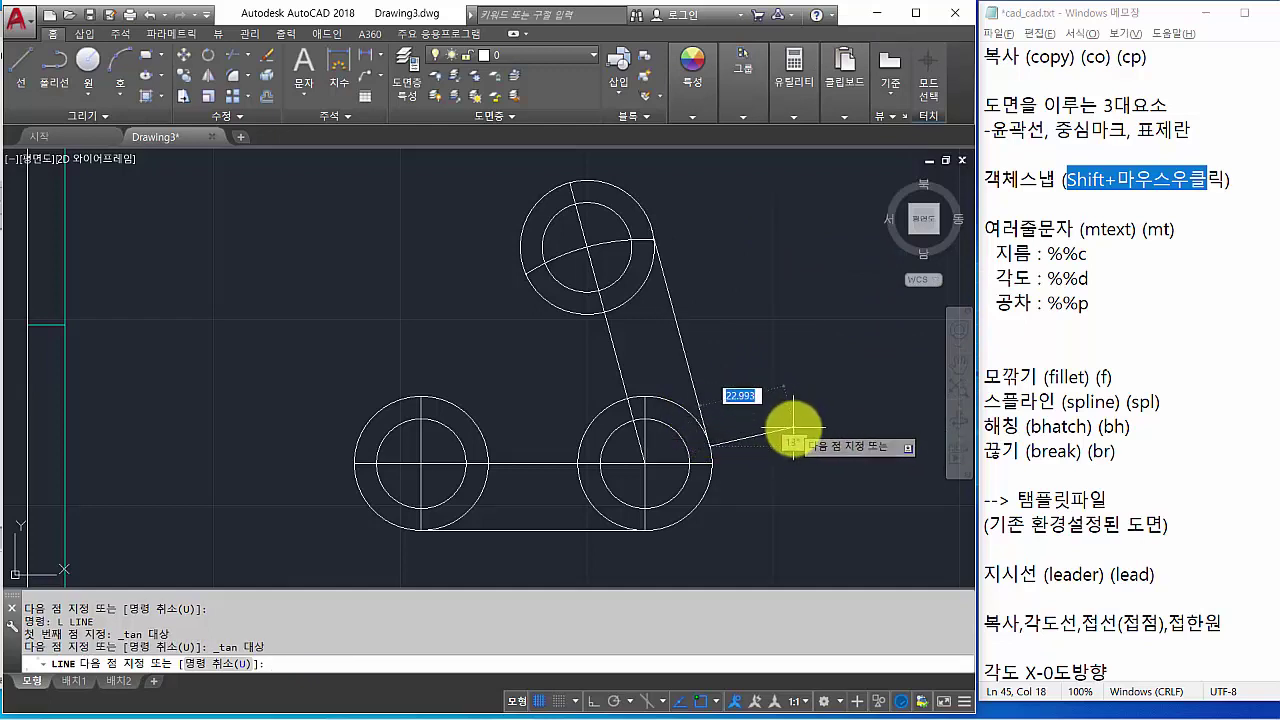
{"action": "key", "text": "Return"}
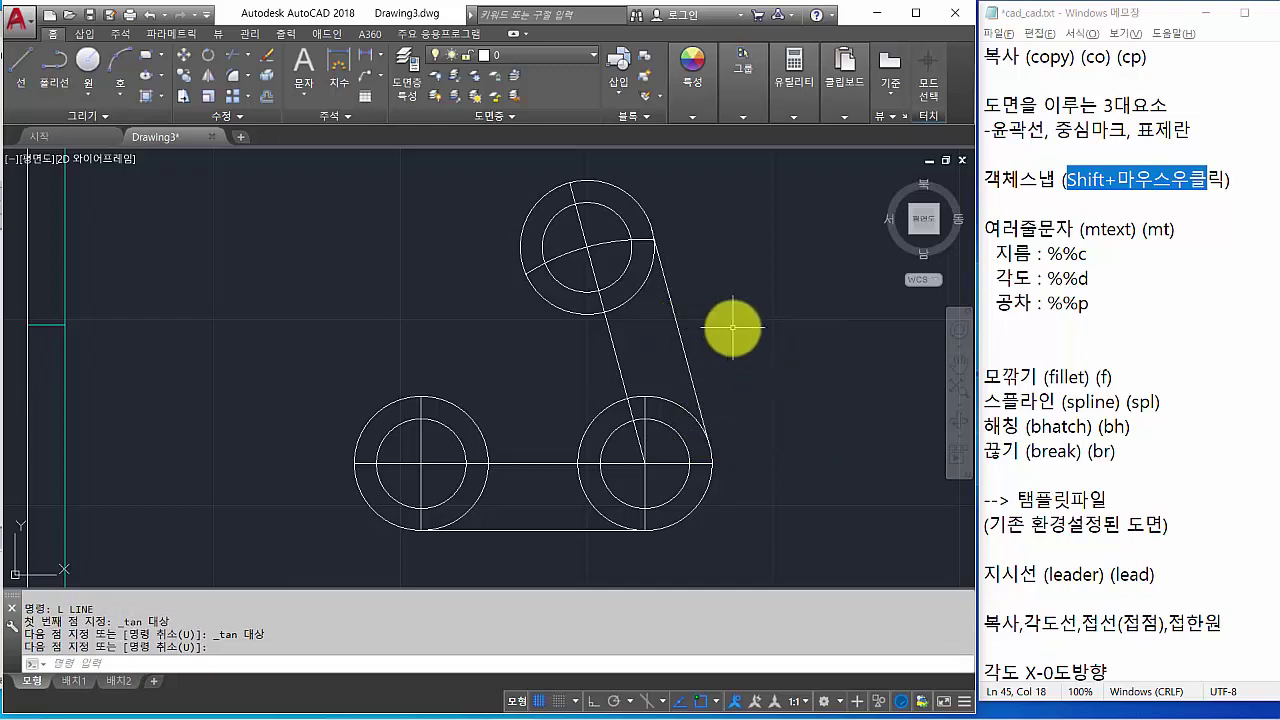
In the Notepad notes, reword the last term of the copy, angle line and tangent entry as "접하는원".
{"action": "scroll", "coordinate": [1110, 449], "scroll_direction": "down", "scroll_amount": 3}
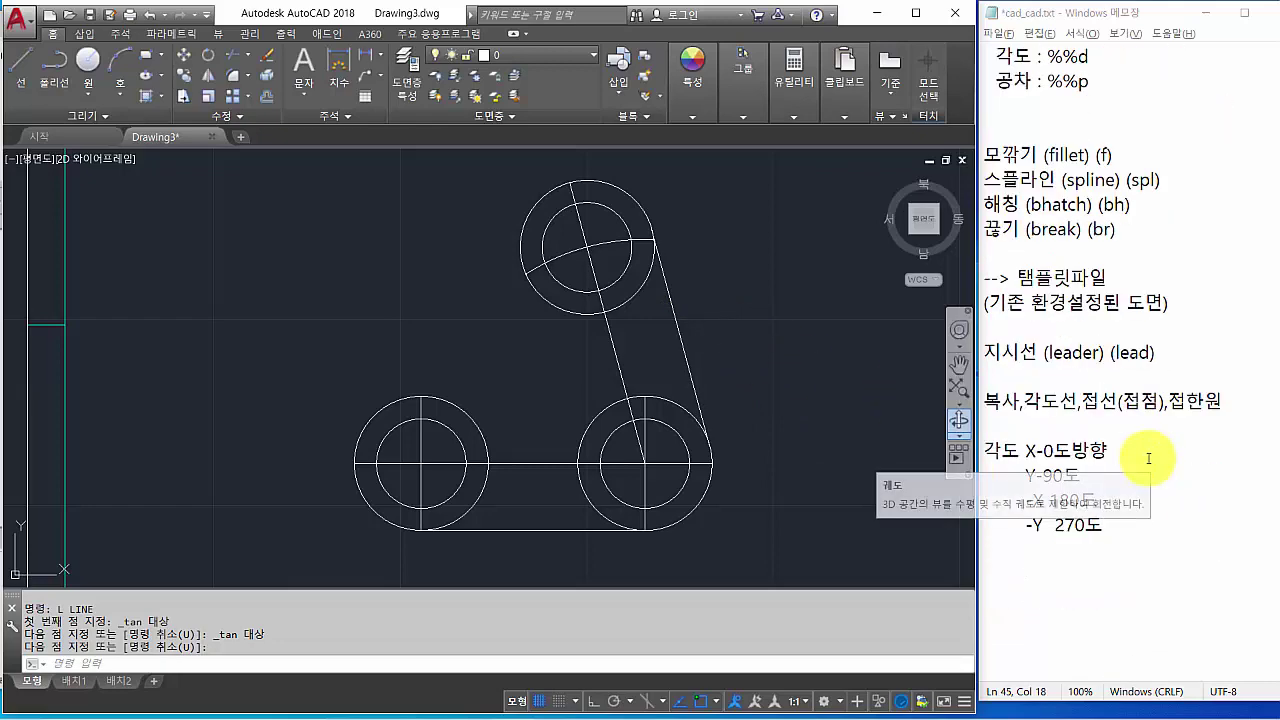
{"action": "left_click", "coordinate": [1167, 405]}
{"action": "left_click", "coordinate": [1229, 402]}
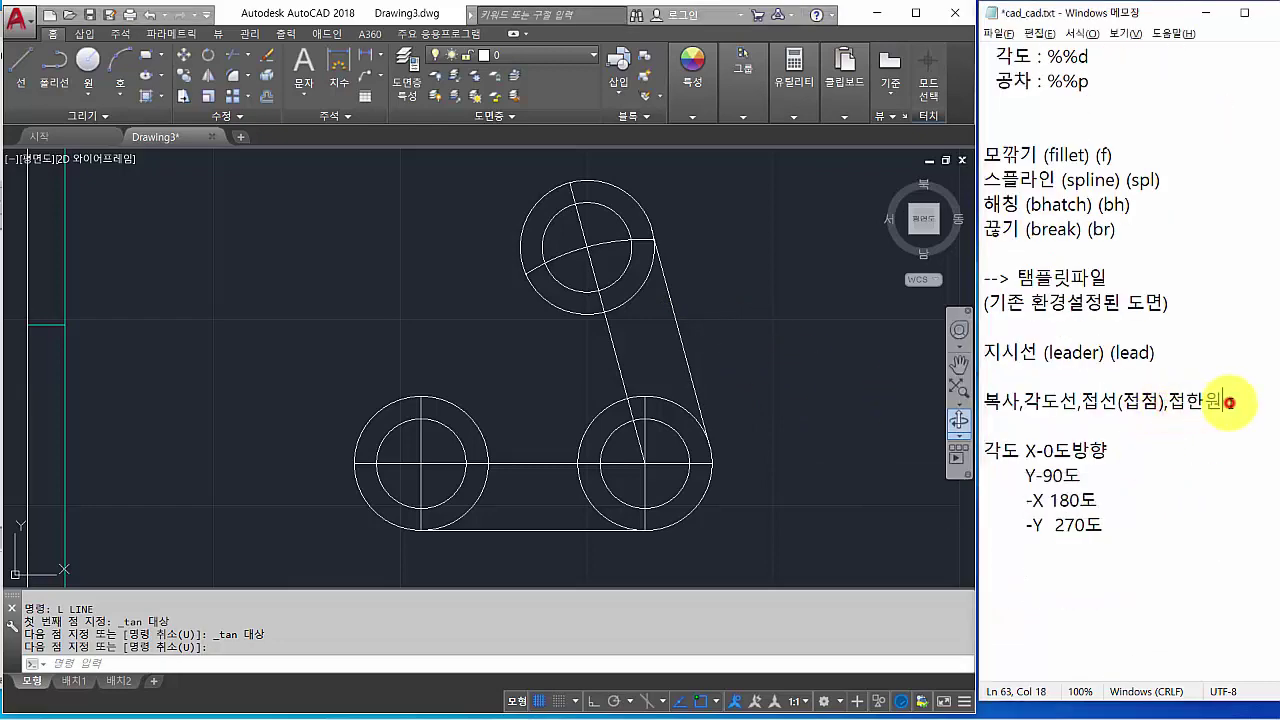
{"action": "left_click", "coordinate": [1198, 403]}
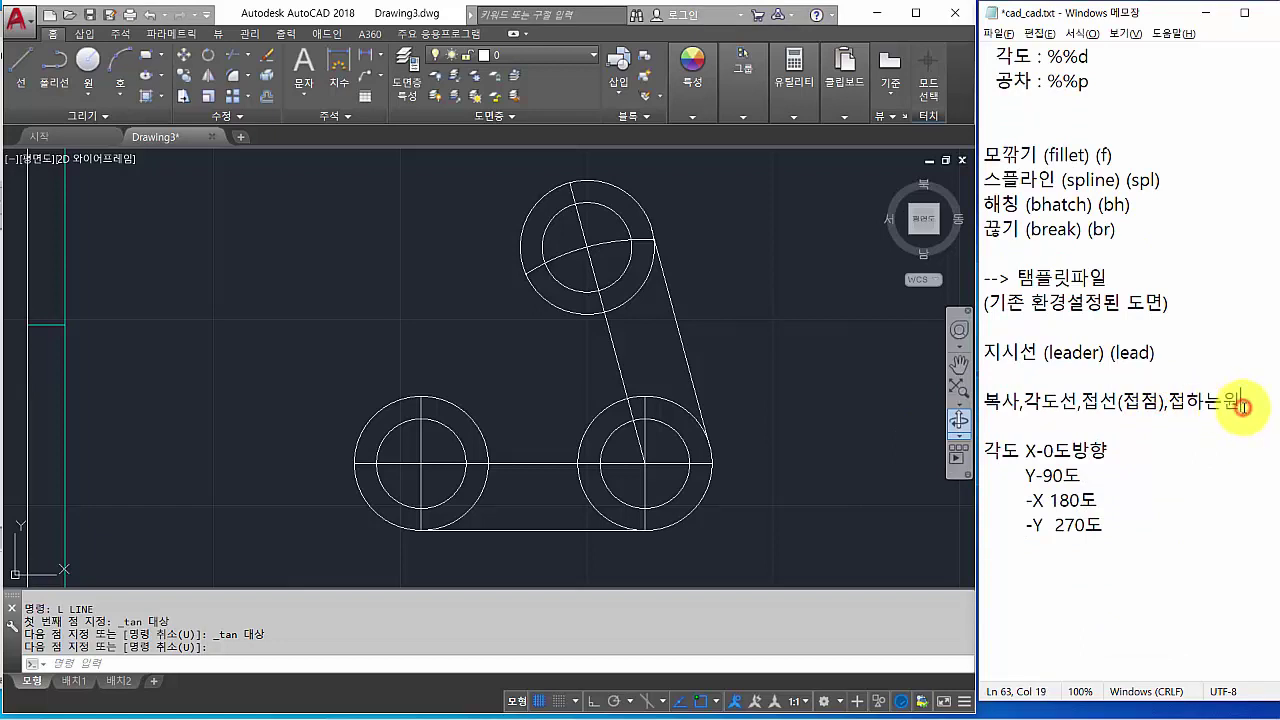
Check the arc joining the left and upper circles in the reference image, and start the Circle command in AutoCAD.
{"action": "left_click", "coordinate": [869, 416]}
{"action": "key", "text": "alt+Tab"}
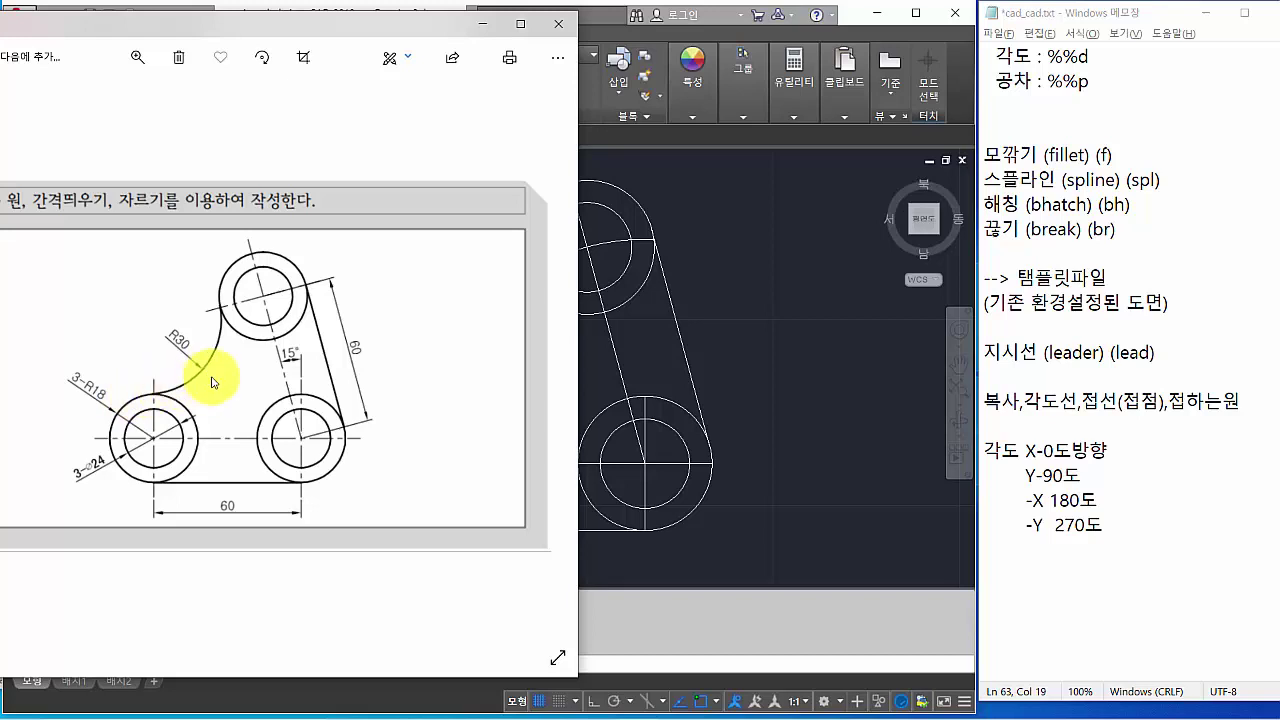
{"action": "left_click", "coordinate": [612, 663]}
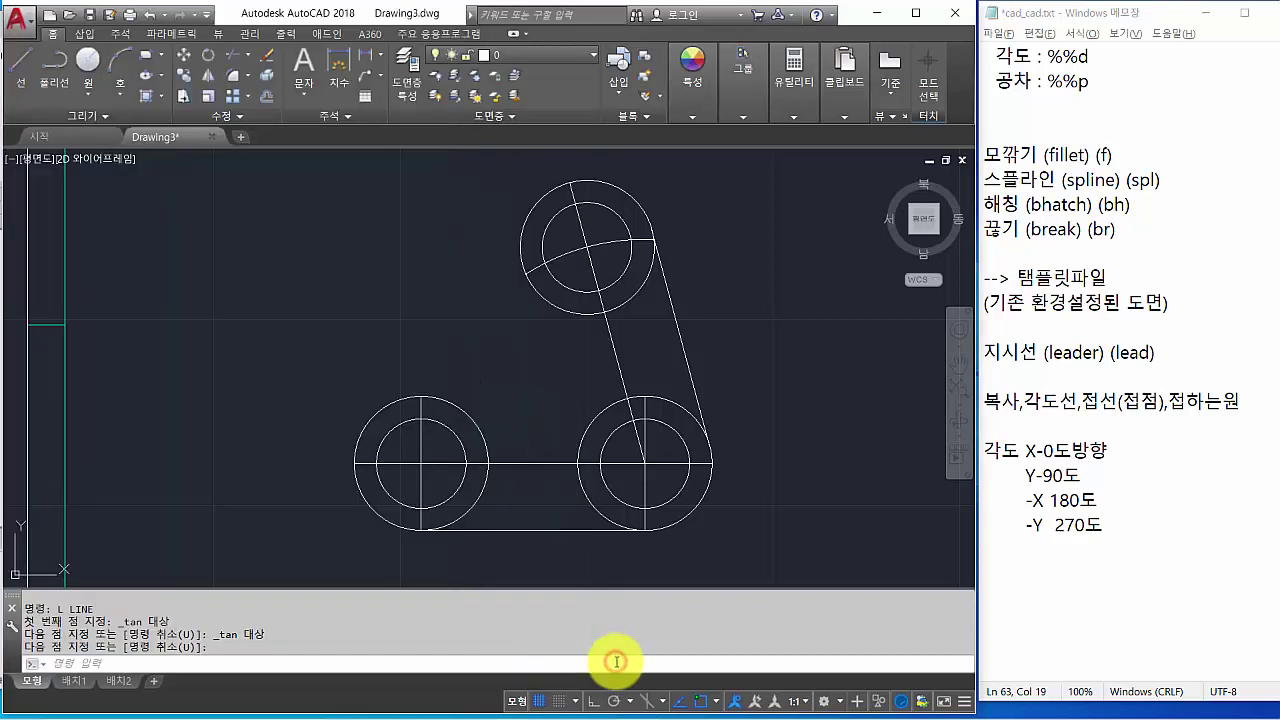
{"action": "type", "text": "c"}
{"action": "key", "text": "Return"}
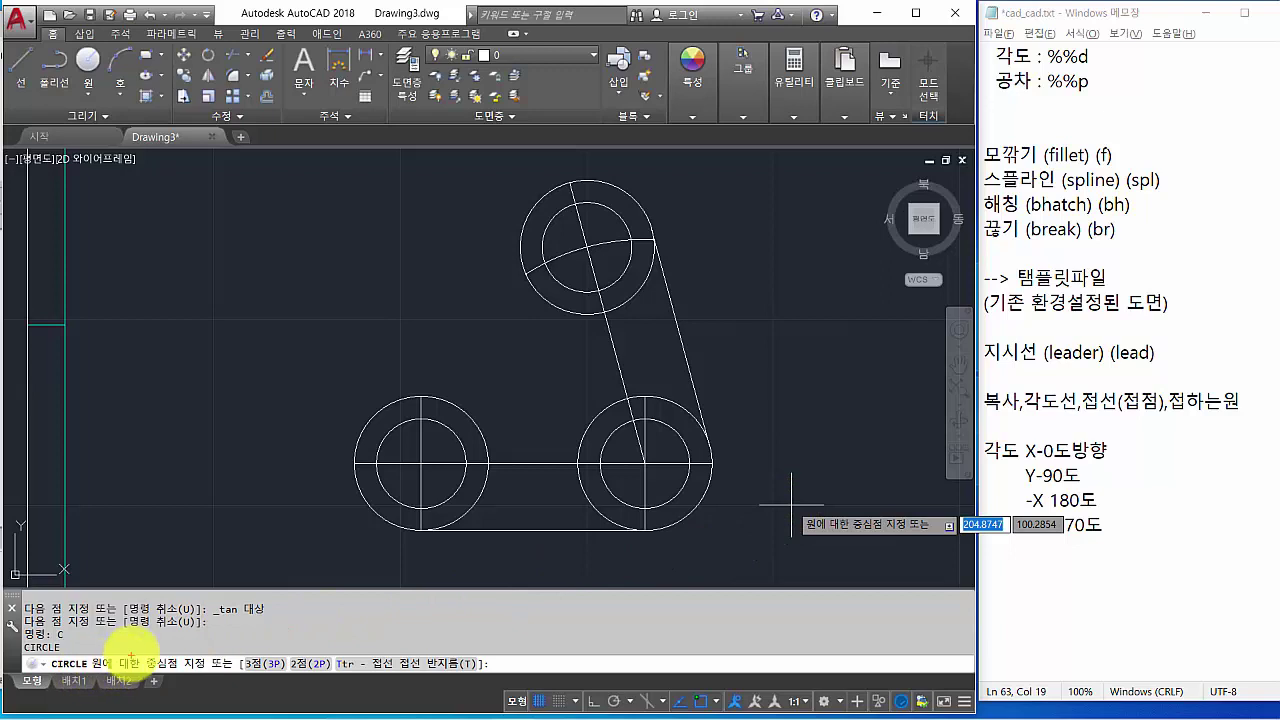
{"action": "left_click_drag", "start_coordinate": [140, 652], "coordinate": [207, 674], "text": "ctrl"}
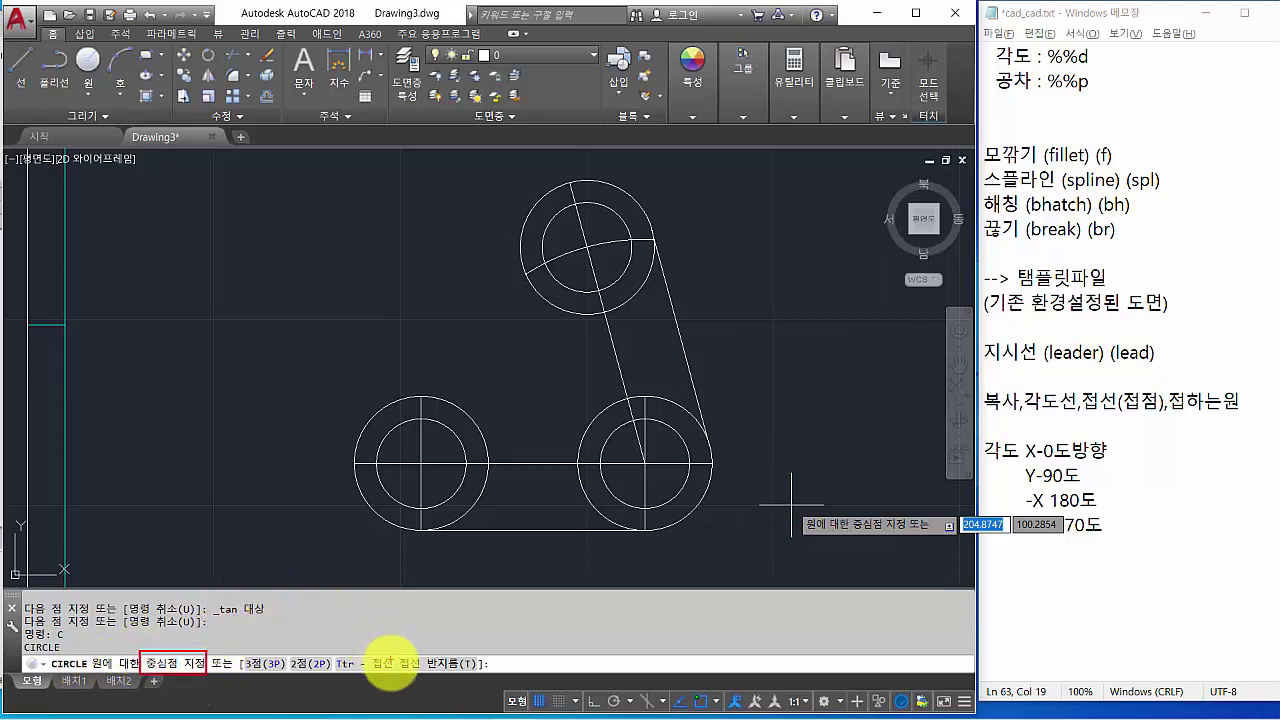
{"action": "mouse_move", "coordinate": [370, 650]}
{"action": "left_mouse_down", "text": "ctrl"}
{"action": "mouse_move", "coordinate": [443, 678]}
{"action": "mouse_move", "coordinate": [495, 677]}
{"action": "left_mouse_up", "text": "ctrl"}
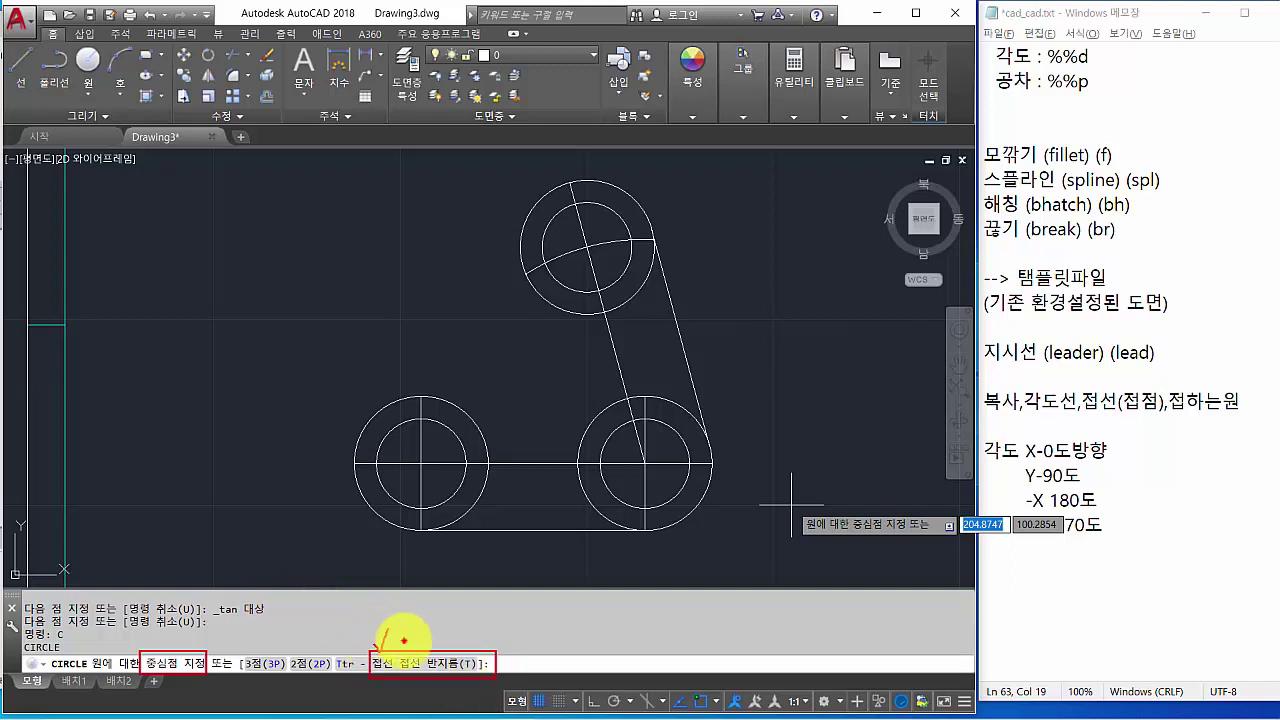
{"action": "left_click_drag", "start_coordinate": [404, 645], "coordinate": [428, 628]}
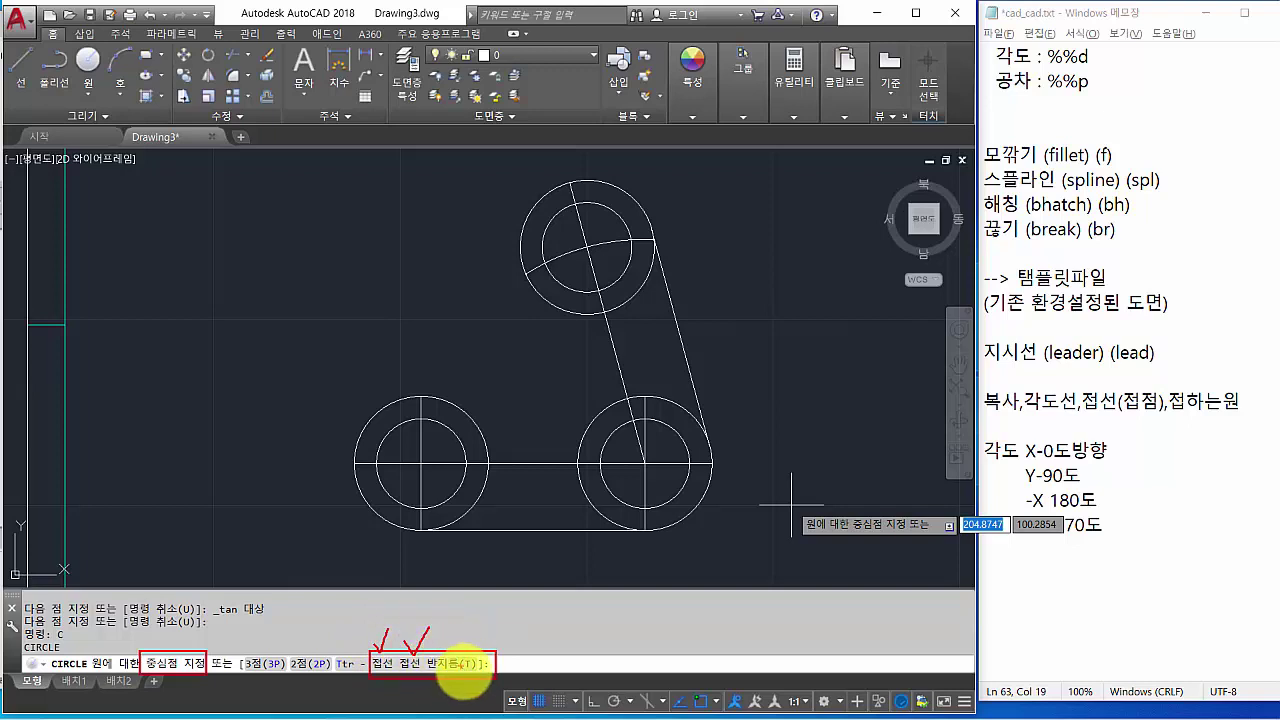
{"action": "mouse_move", "coordinate": [468, 675]}
{"action": "left_mouse_down"}
{"action": "mouse_move", "coordinate": [471, 654]}
{"action": "mouse_move", "coordinate": [482, 670]}
{"action": "mouse_move", "coordinate": [460, 668]}
{"action": "left_mouse_up"}
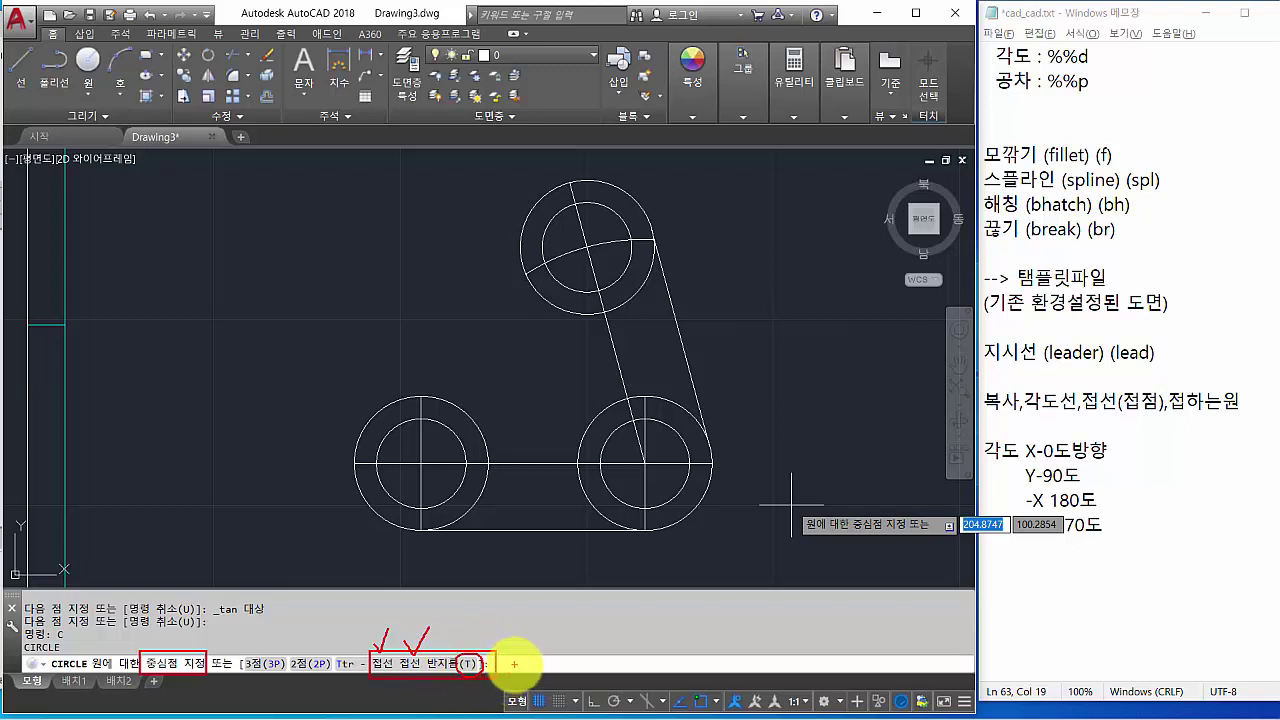
{"action": "mouse_move", "coordinate": [373, 643]}
{"action": "left_mouse_down"}
{"action": "mouse_move", "coordinate": [386, 626]}
{"action": "mouse_move", "coordinate": [429, 627]}
{"action": "left_mouse_up"}
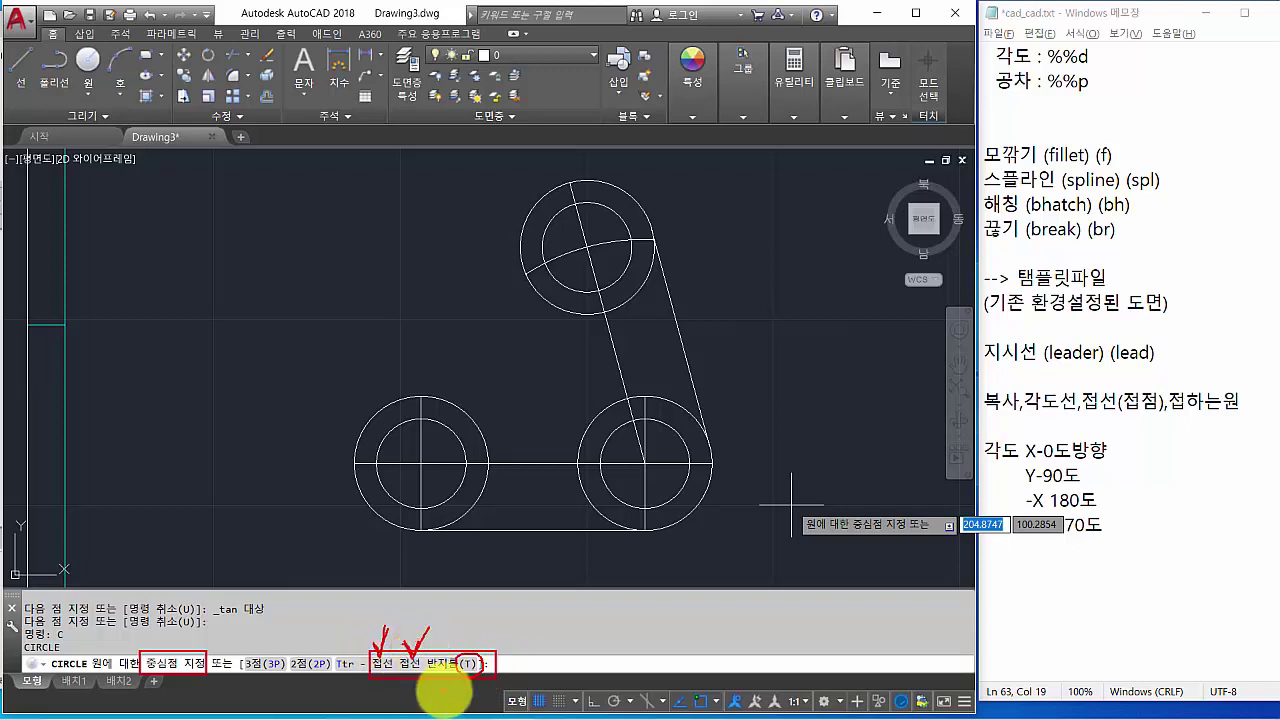
{"action": "left_click_drag", "start_coordinate": [467, 665], "coordinate": [466, 656]}
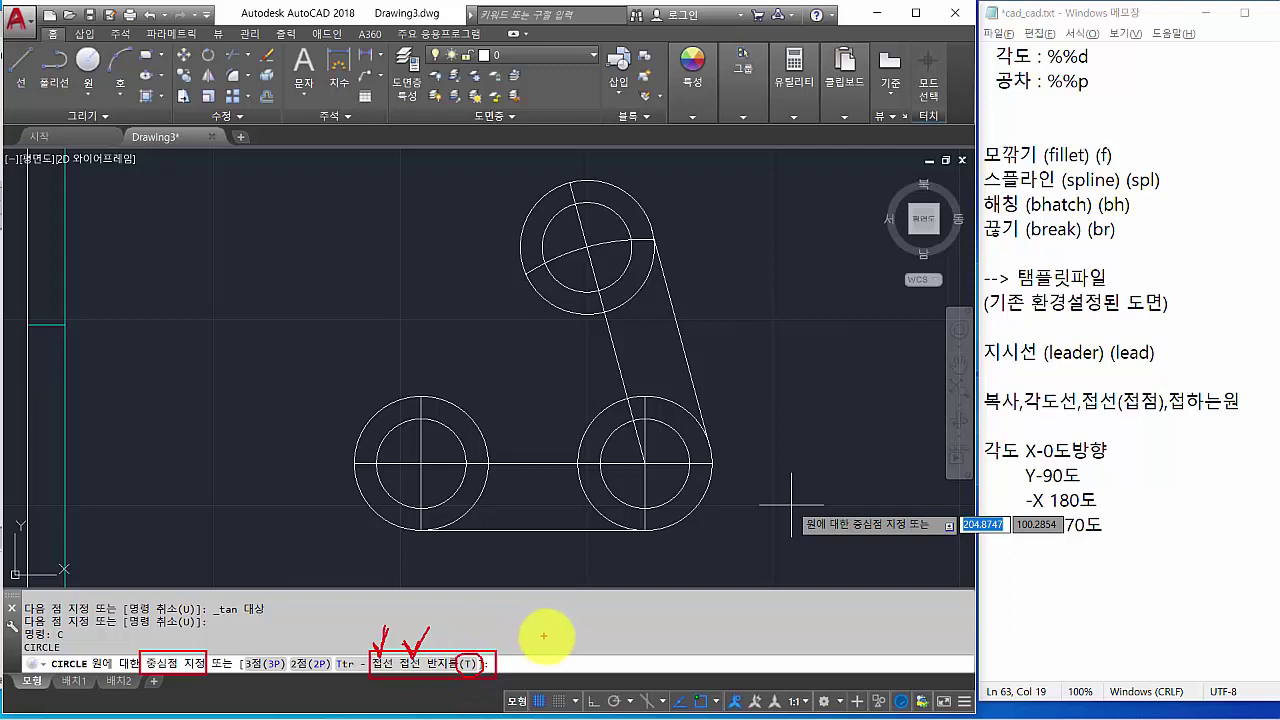
{"action": "key", "text": "Escape"}
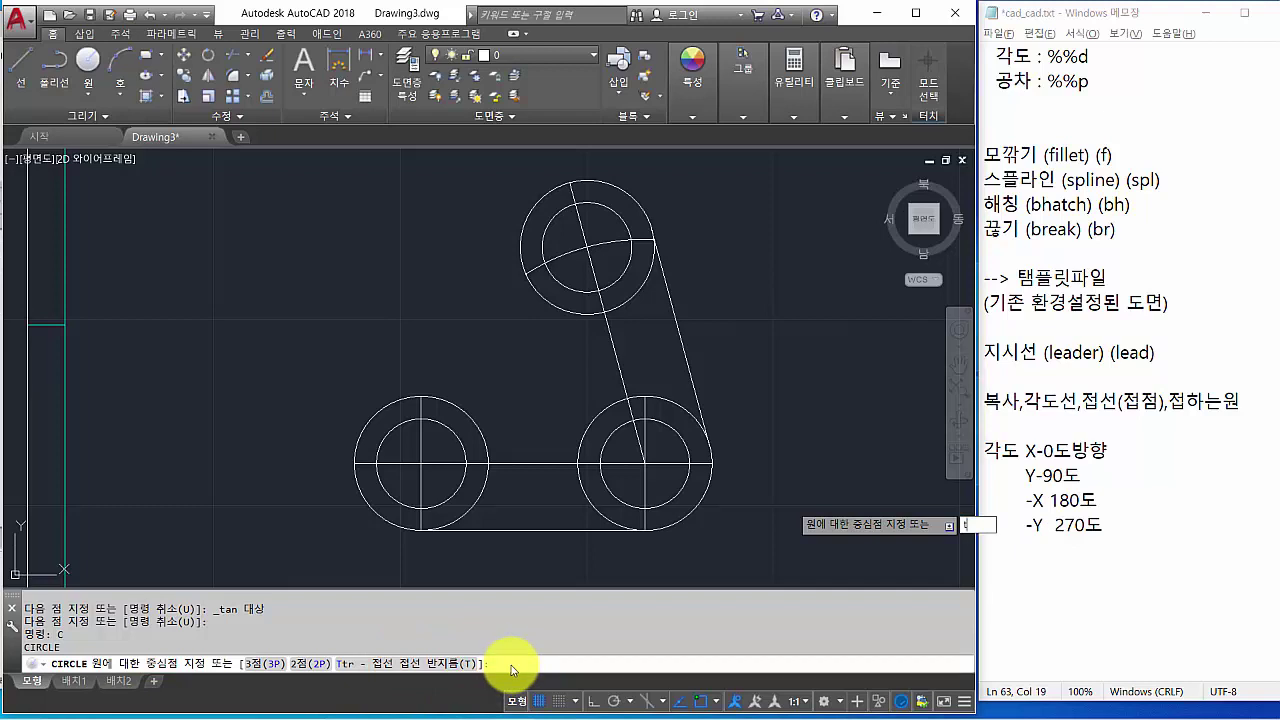
Draw a circle of radius 30 tangent to the upper and left outer circles using the tangent-tangent-radius option.
{"action": "left_click", "coordinate": [982, 524]}
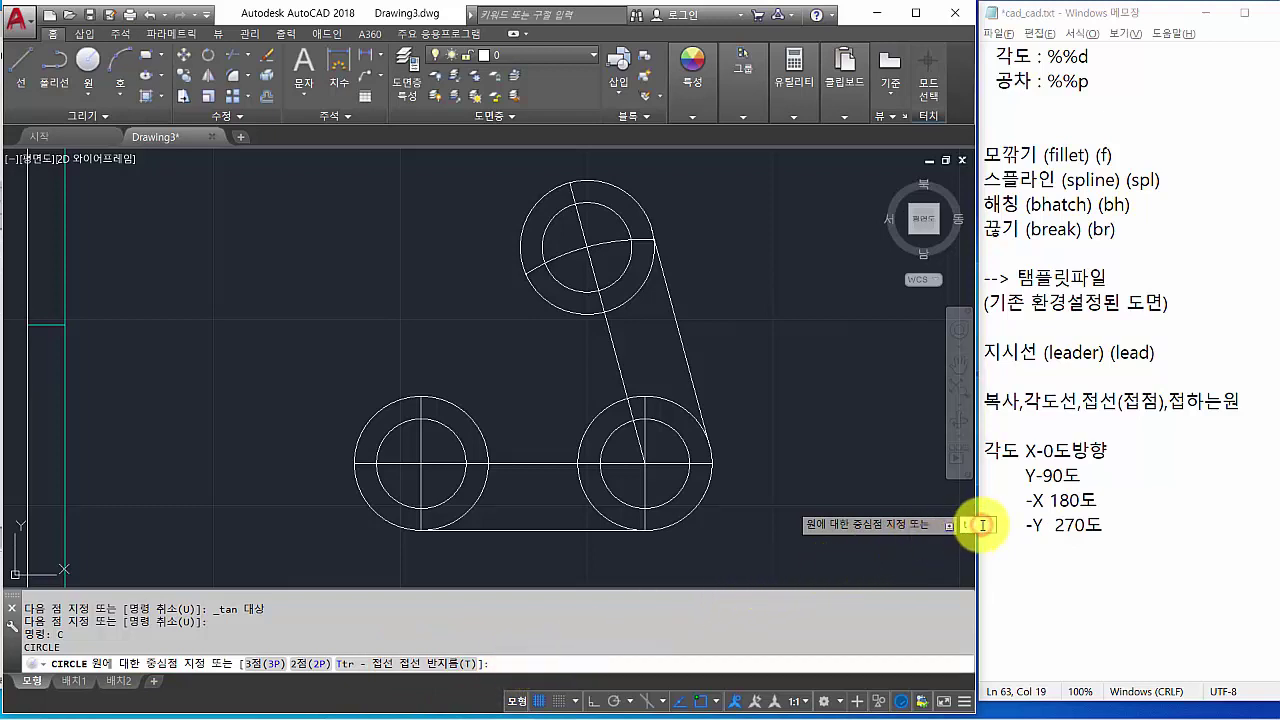
{"action": "key", "text": "Return"}
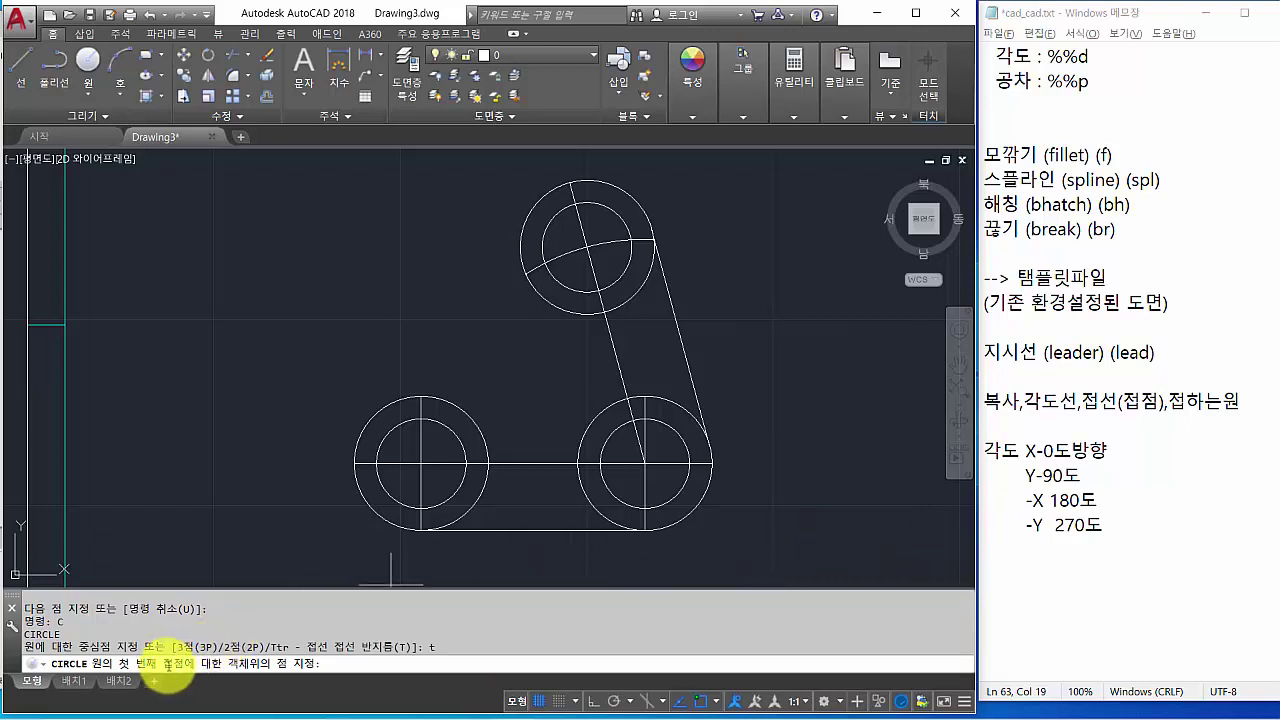
{"action": "left_click", "coordinate": [522, 224]}
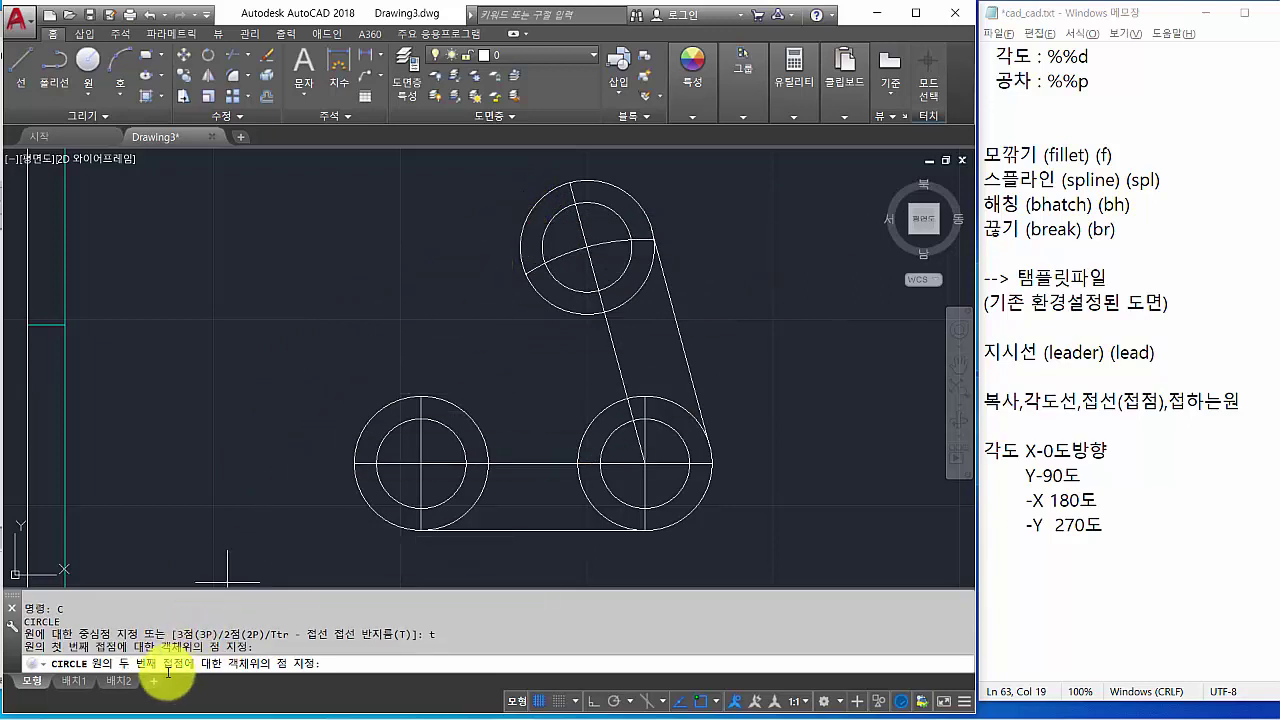
{"action": "left_click", "coordinate": [391, 401]}
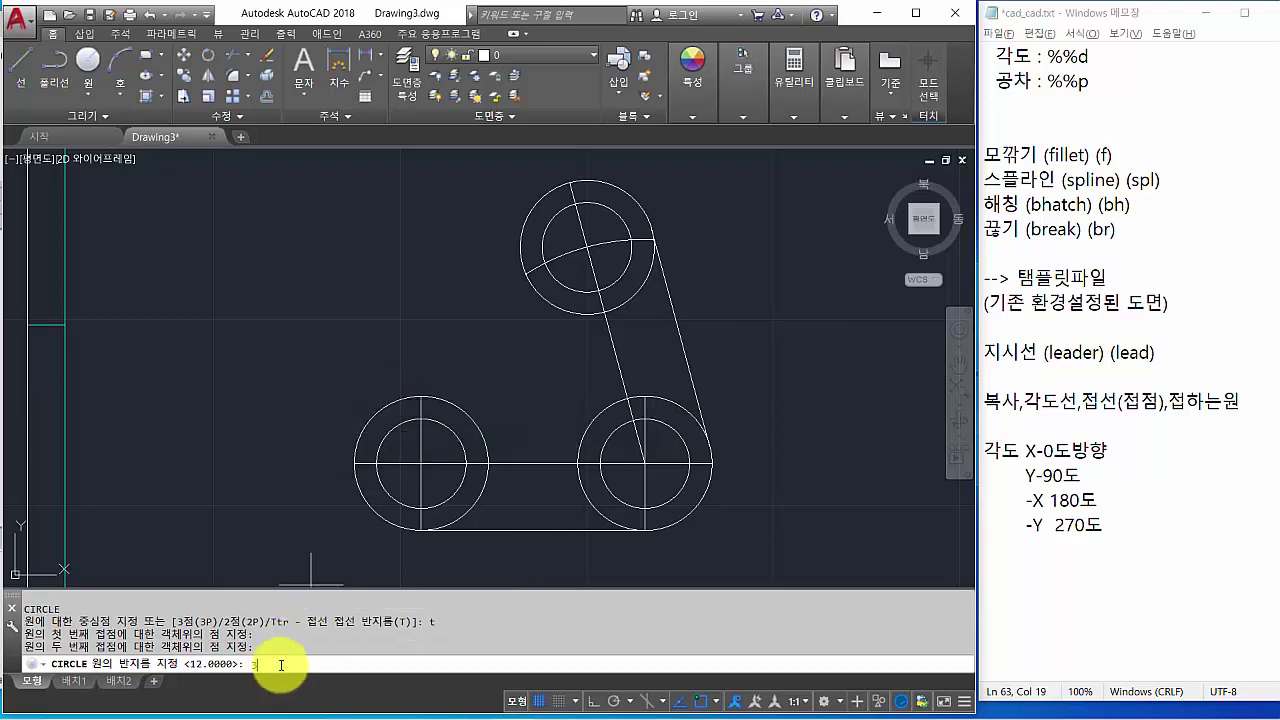
{"action": "key", "text": "Return"}
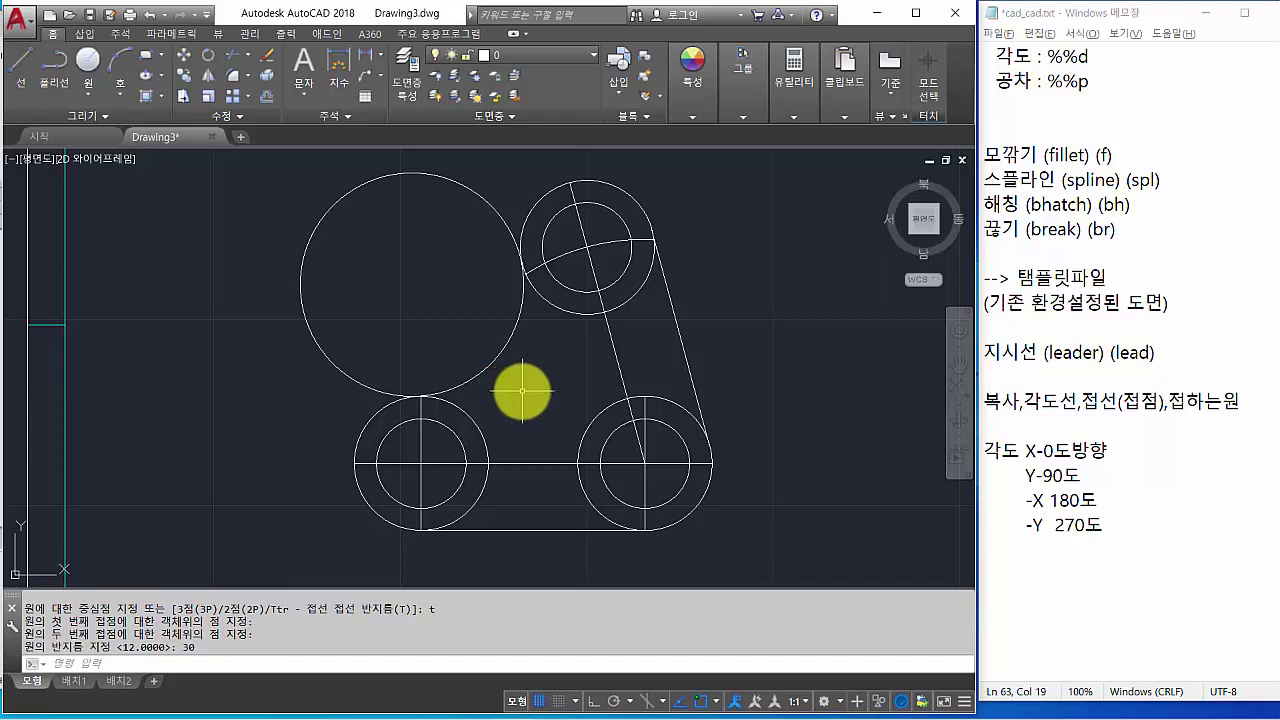
Trim away the outer part of the radius 30 circle, leaving only the concave arc between the left and upper circles.
{"action": "type", "text": "tr"}
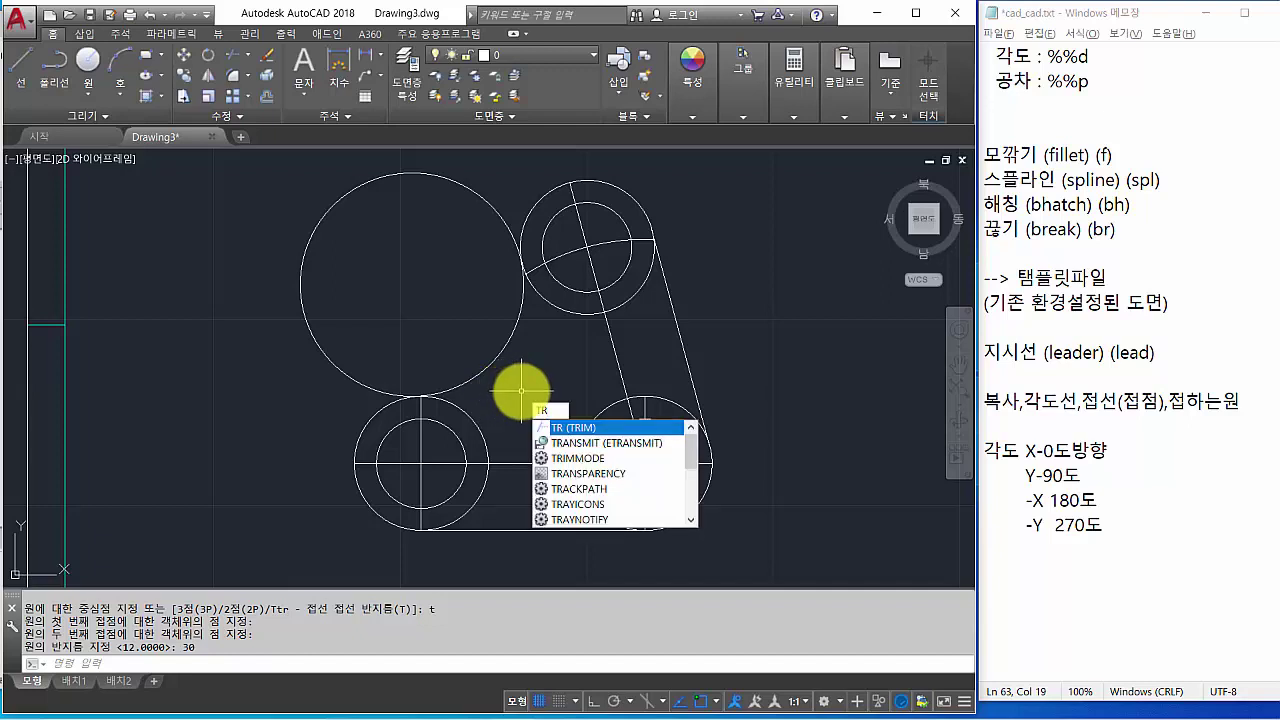
{"action": "key", "text": "Return"}
{"action": "key", "text": "Return"}
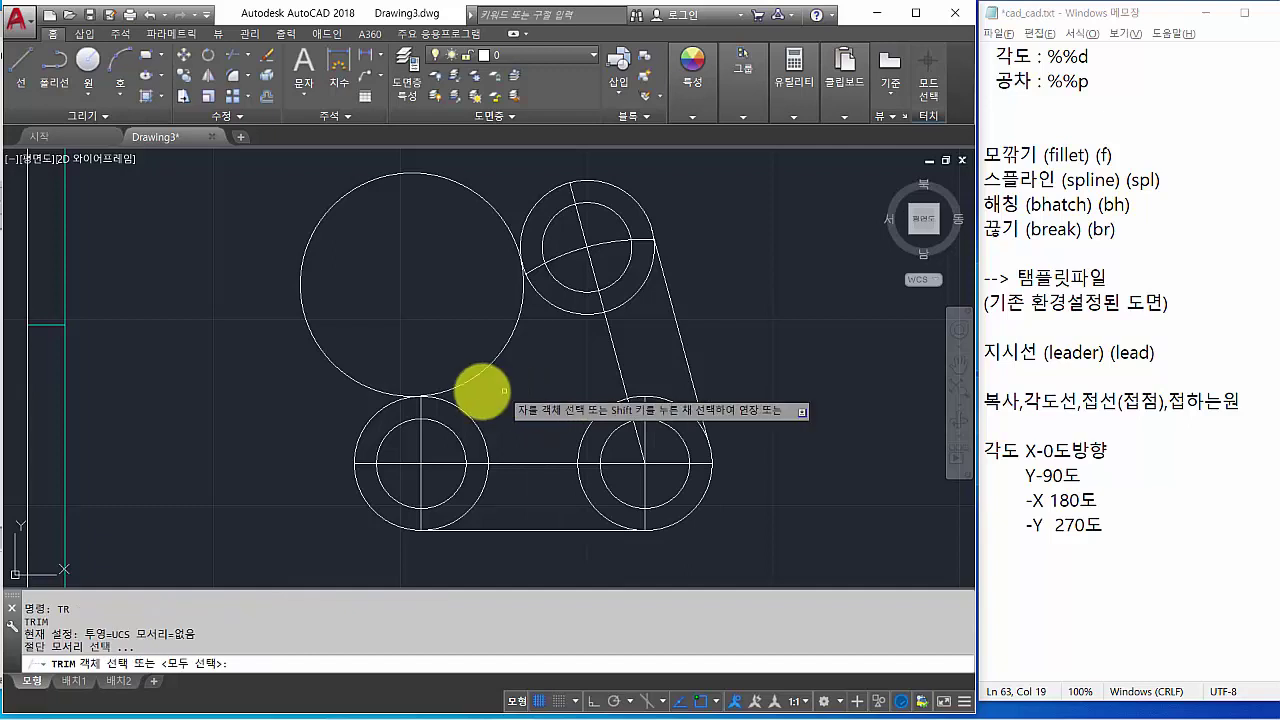
{"action": "left_click", "coordinate": [339, 368]}
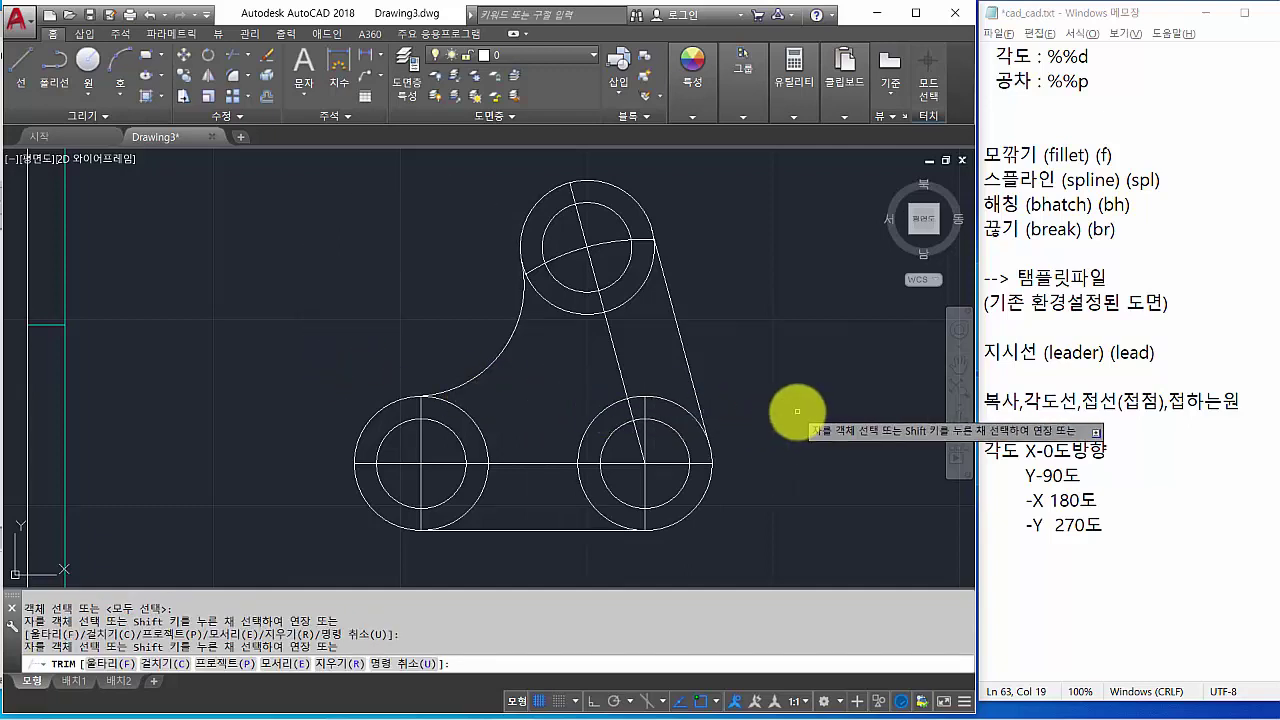
{"action": "key", "text": "Return"}
Add a linear dimension below the bottom line between the lower-left and lower-right circles.
{"action": "middle_click_drag", "start_coordinate": [783, 413], "coordinate": [742, 414]}
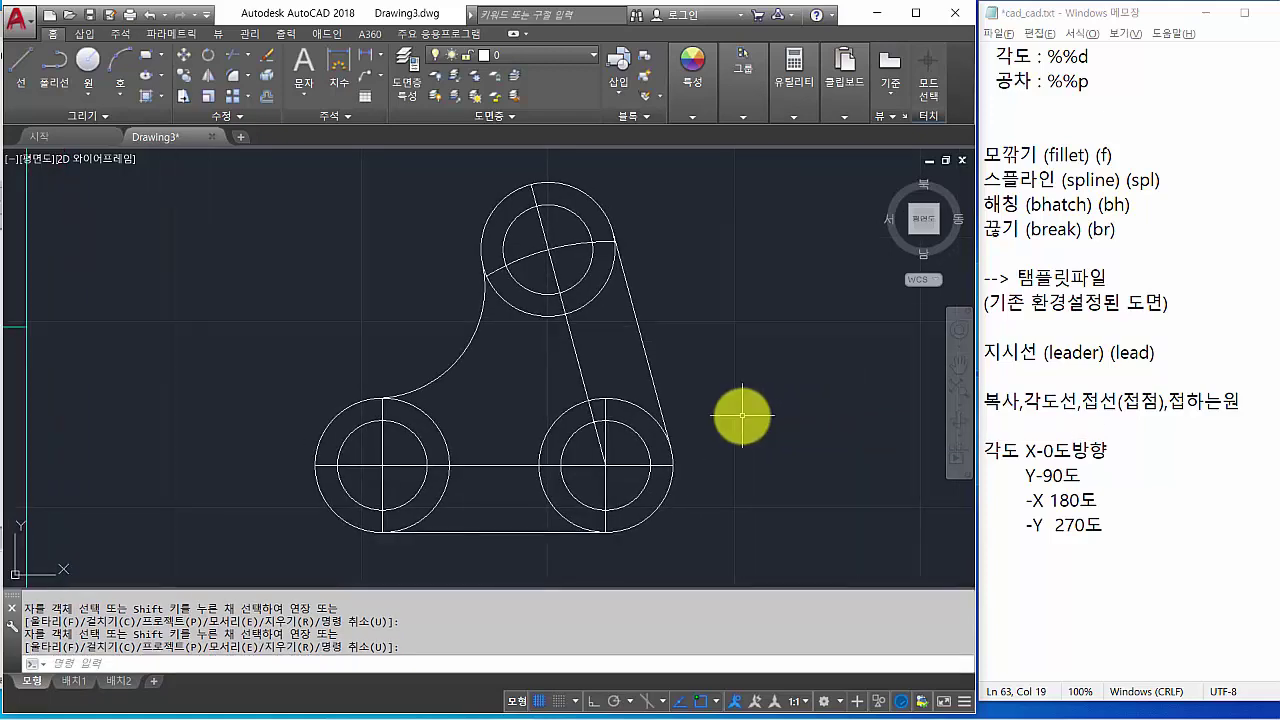
{"action": "left_click", "coordinate": [368, 53]}
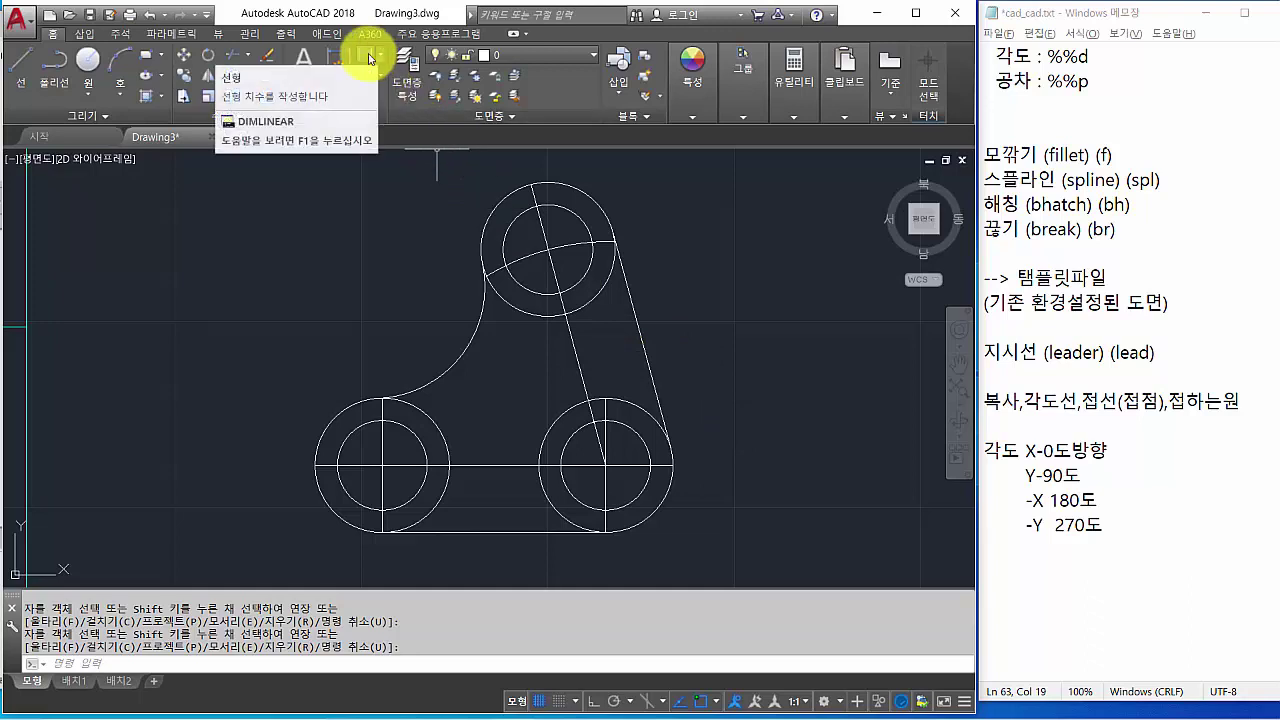
{"action": "left_click", "coordinate": [376, 78]}
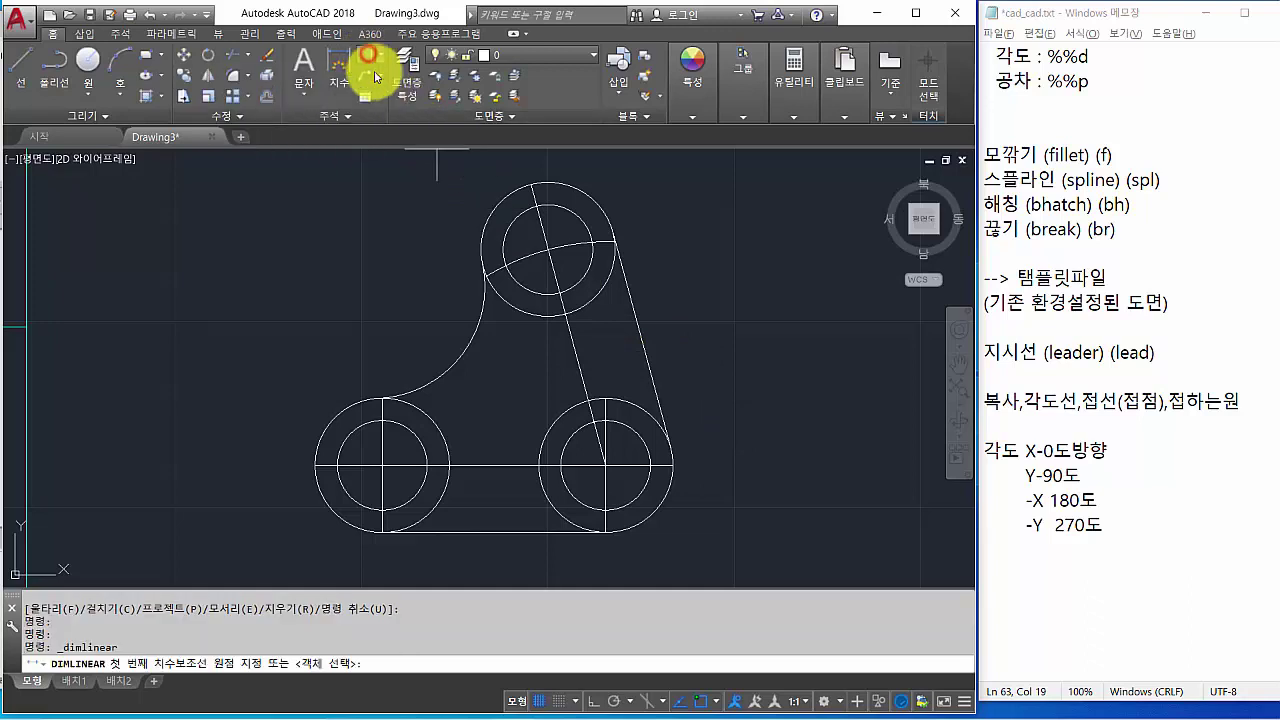
{"action": "left_click", "coordinate": [384, 531]}
{"action": "left_click", "coordinate": [604, 531]}
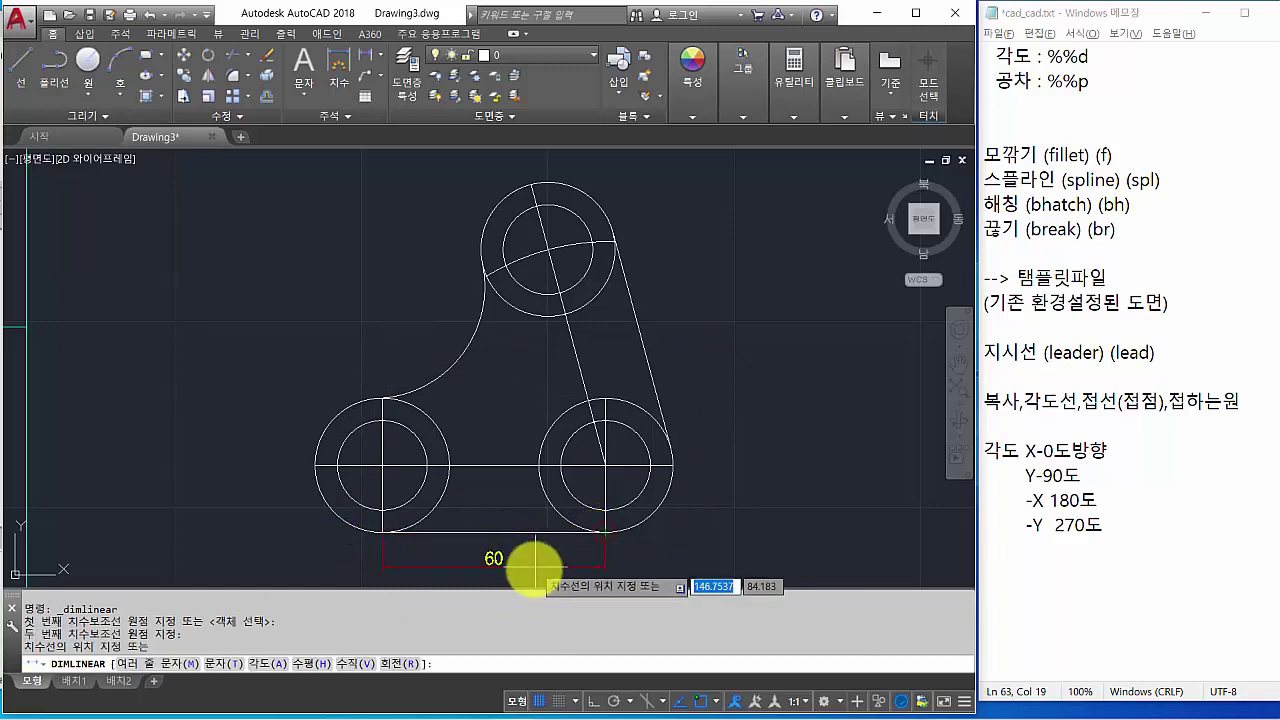
{"action": "left_click", "coordinate": [530, 574]}
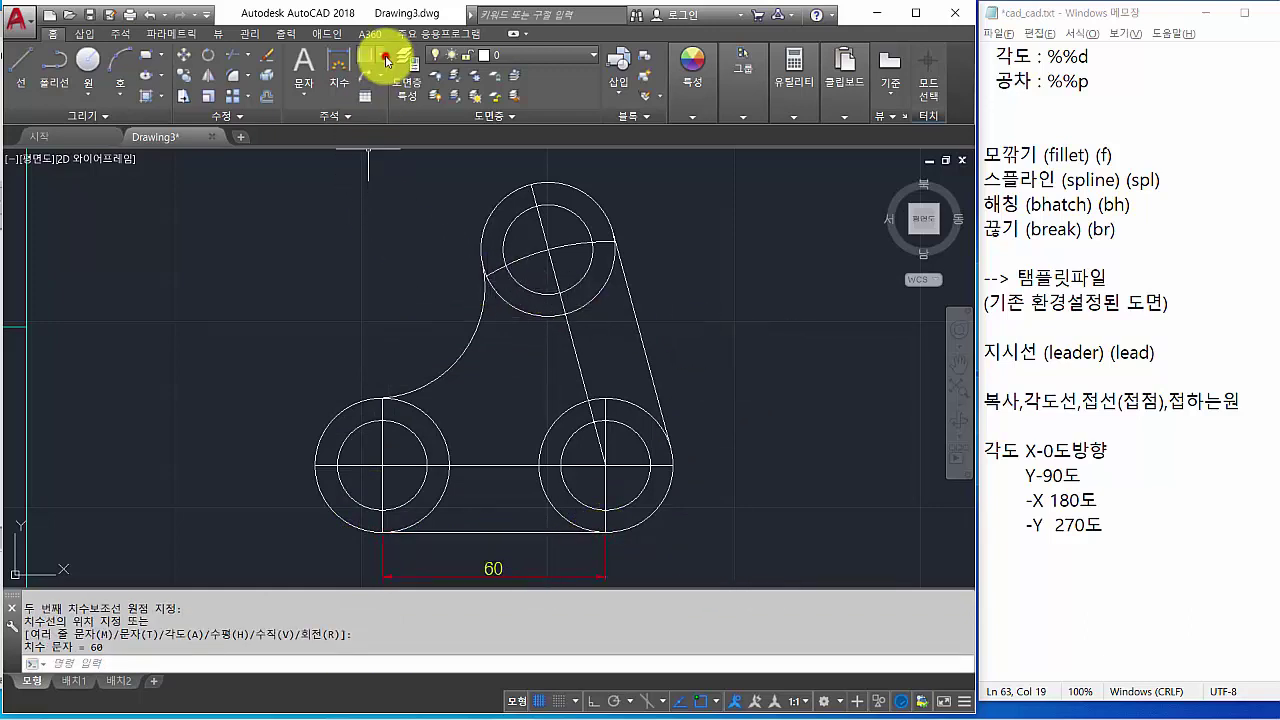
Add an aligned dimension between the upper and lower-right circle centres, placed outside the slanted tangent line.
{"action": "left_click", "coordinate": [384, 63]}
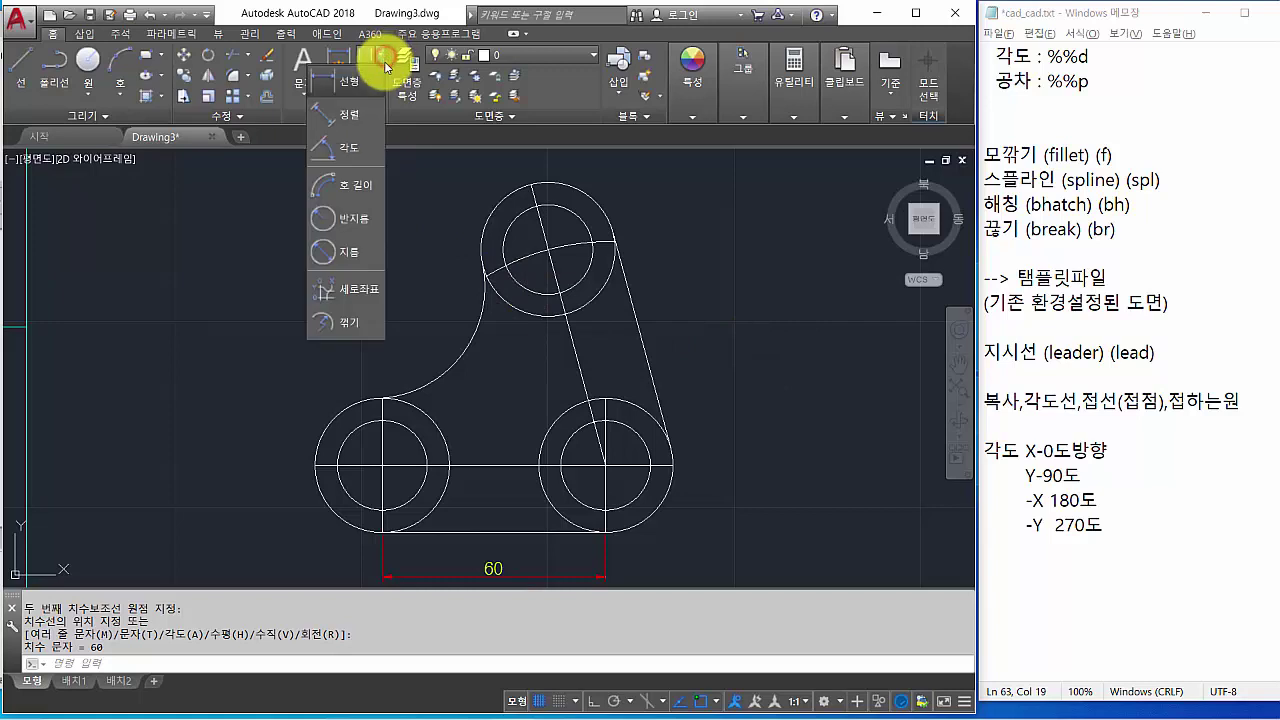
{"action": "left_click", "coordinate": [352, 123]}
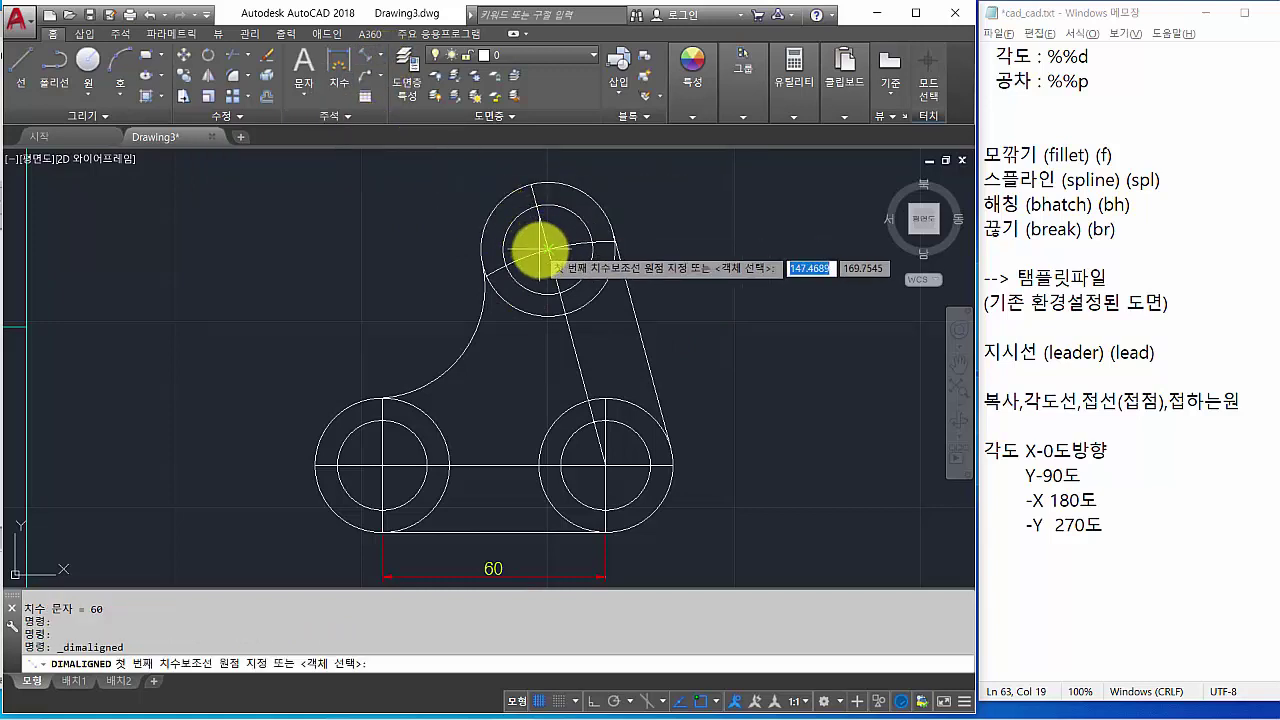
{"action": "left_click", "coordinate": [548, 247]}
{"action": "left_click", "coordinate": [605, 465]}
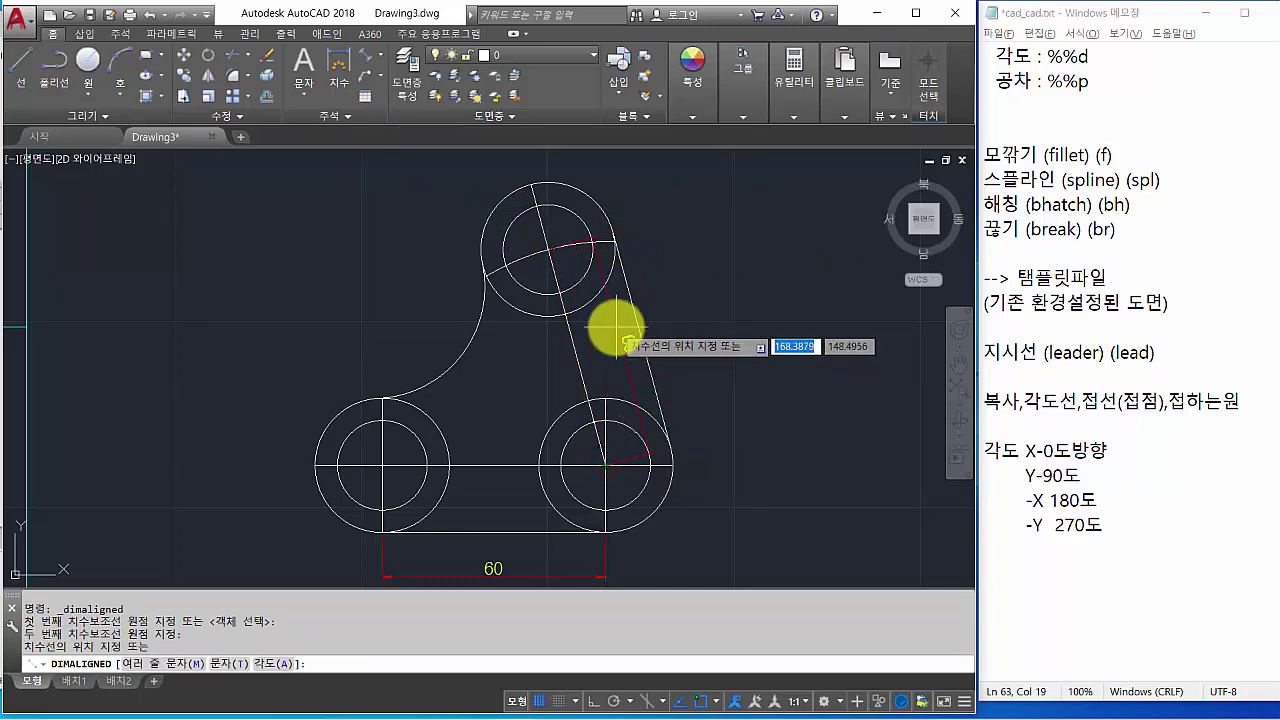
{"action": "left_click", "coordinate": [703, 328]}
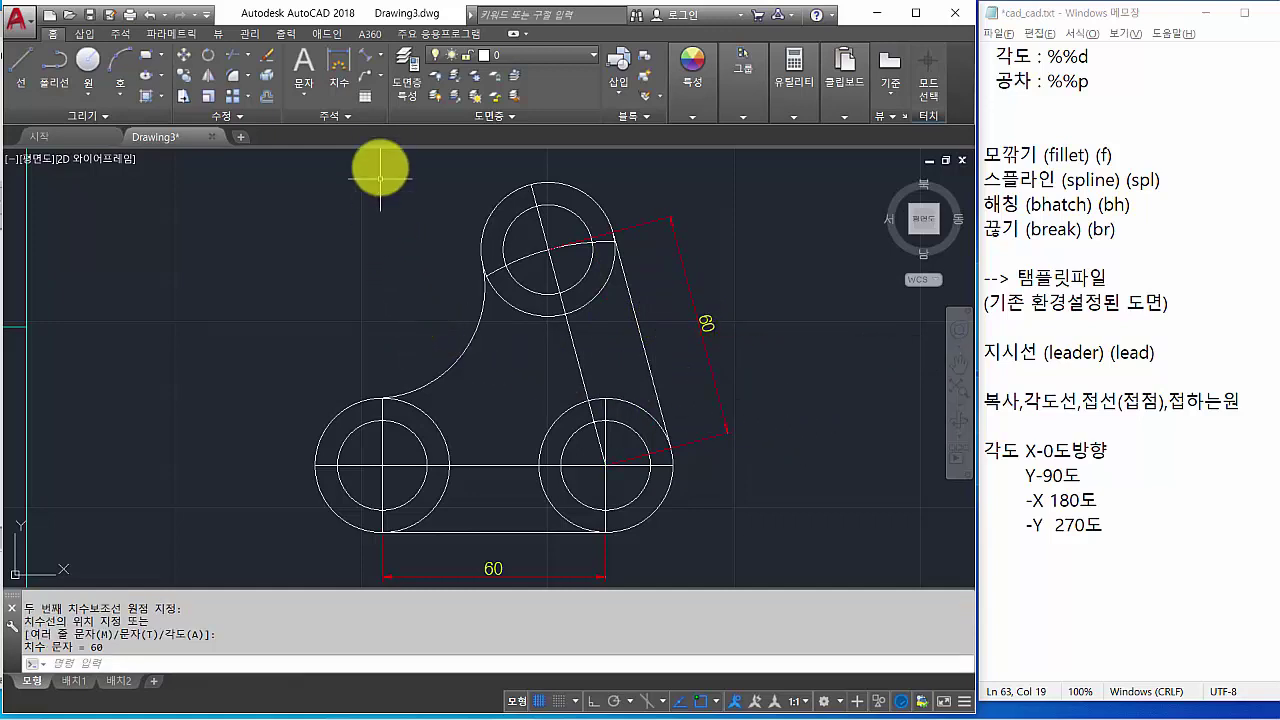
Add an angular dimension between the slanted centre line and the lower-right circle's vertical centre line, placed above that circle.
{"action": "left_click", "coordinate": [380, 55]}
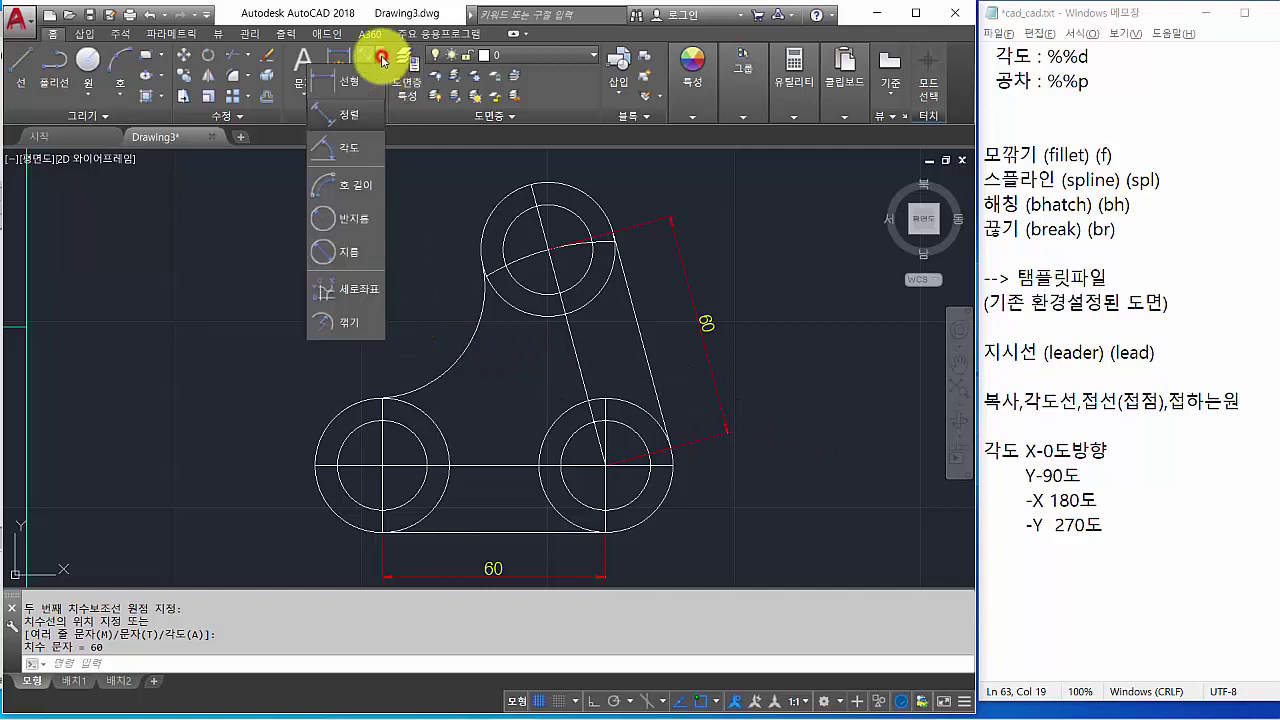
{"action": "left_click", "coordinate": [356, 153]}
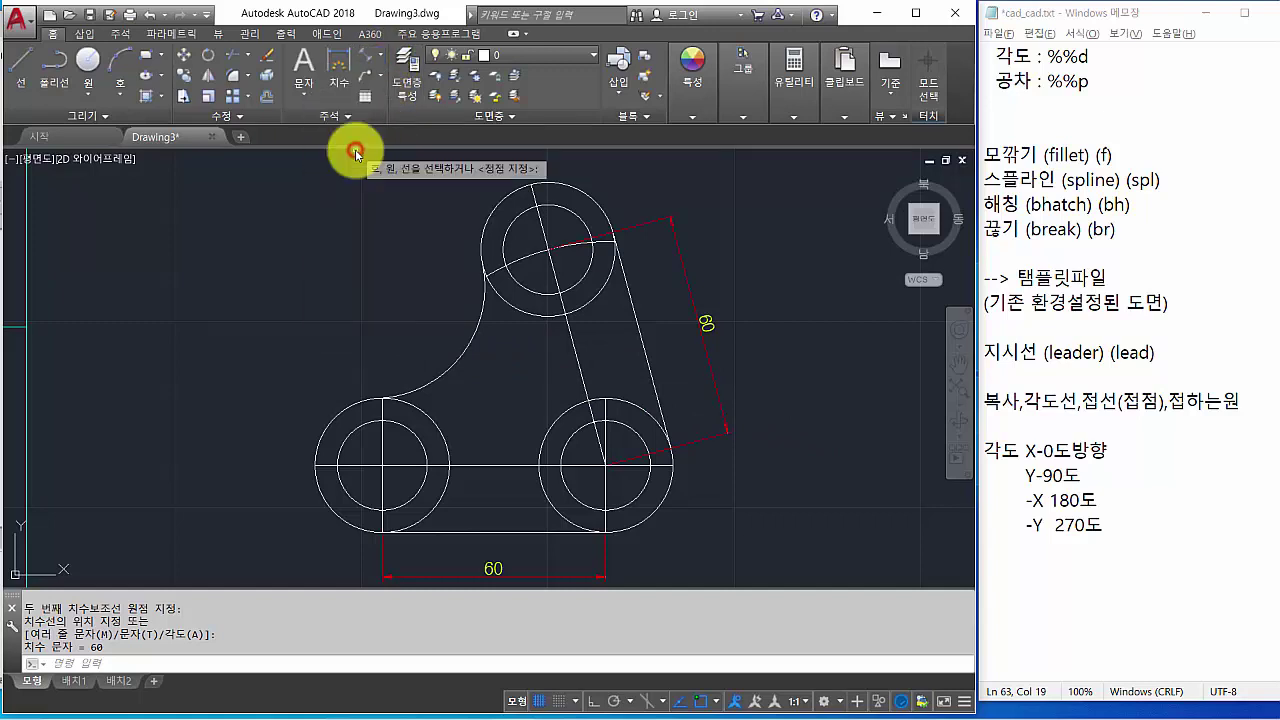
{"action": "left_click", "coordinate": [581, 372]}
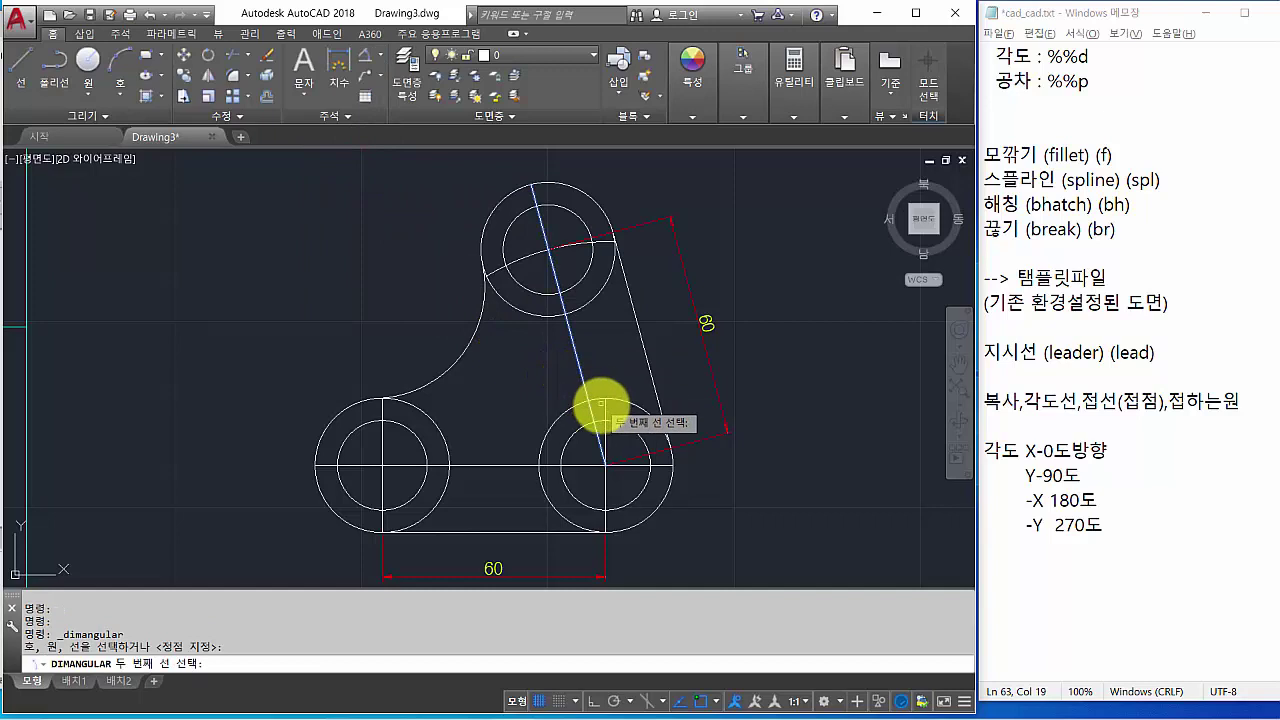
{"action": "left_click", "coordinate": [605, 412]}
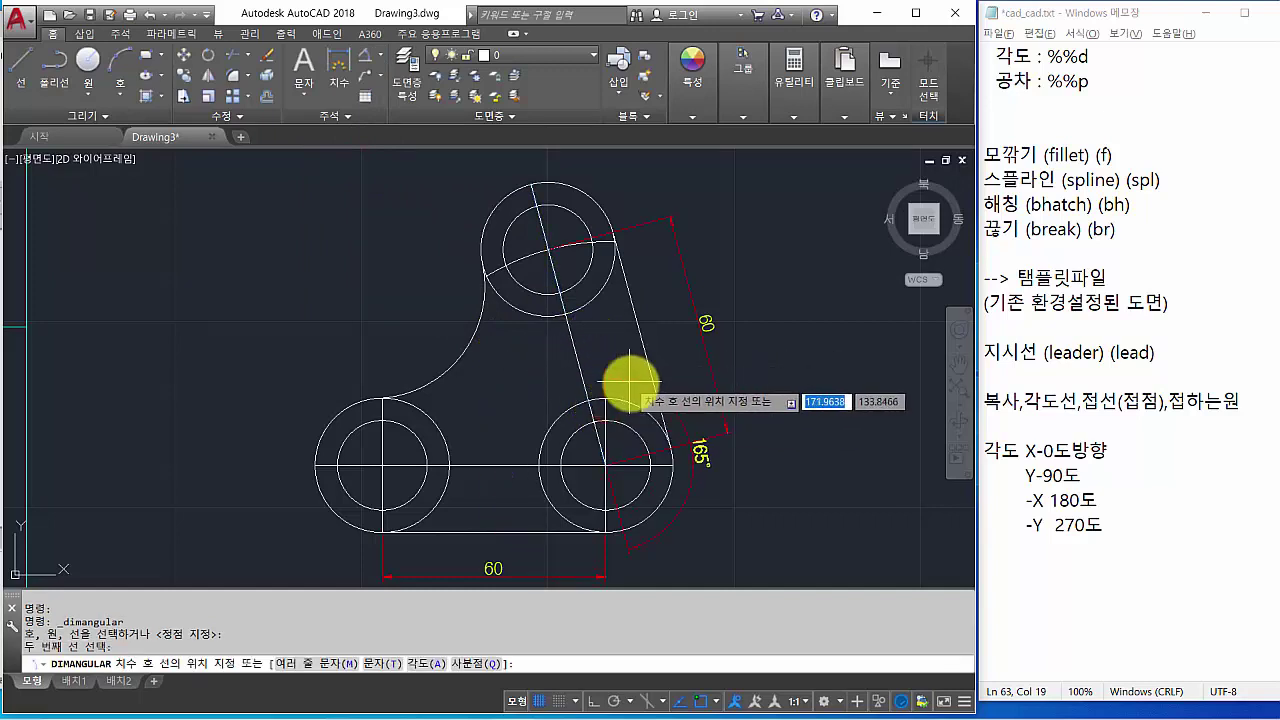
{"action": "left_click", "coordinate": [589, 349]}
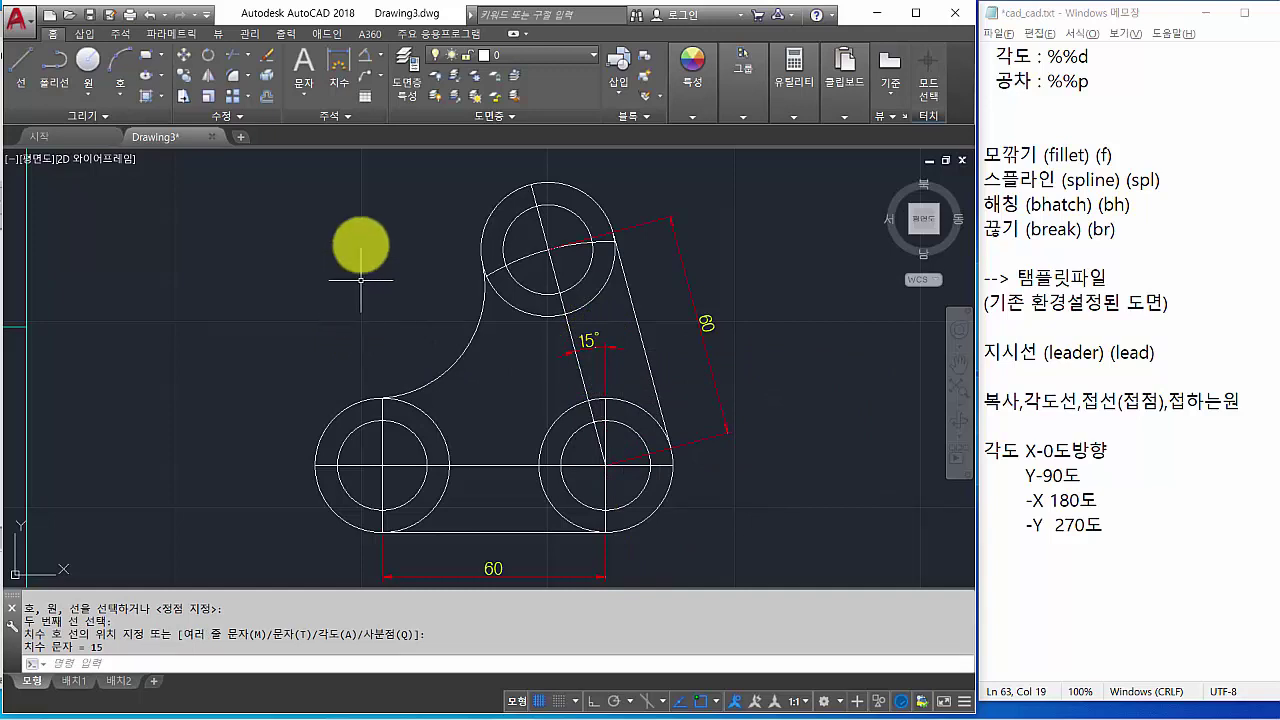
Add a radius dimension to the concave tangent arc, with its text outside the shape.
{"action": "left_click", "coordinate": [380, 66]}
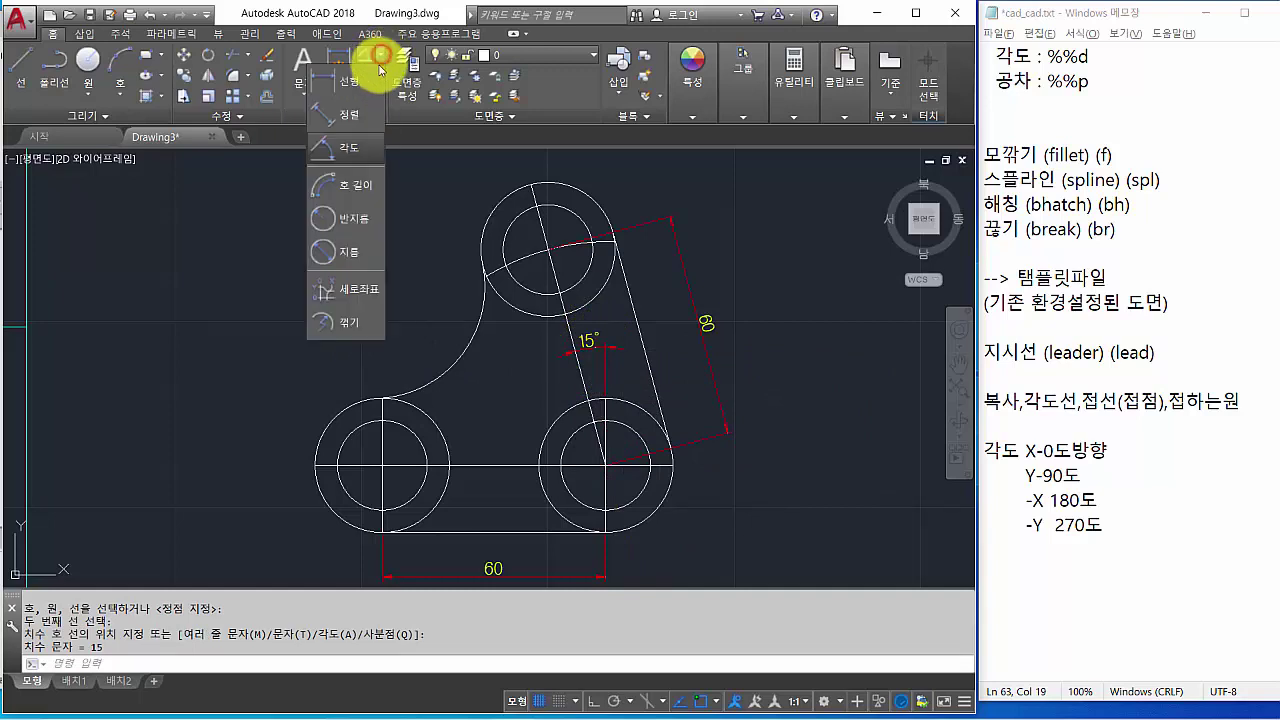
{"action": "left_click", "coordinate": [362, 222]}
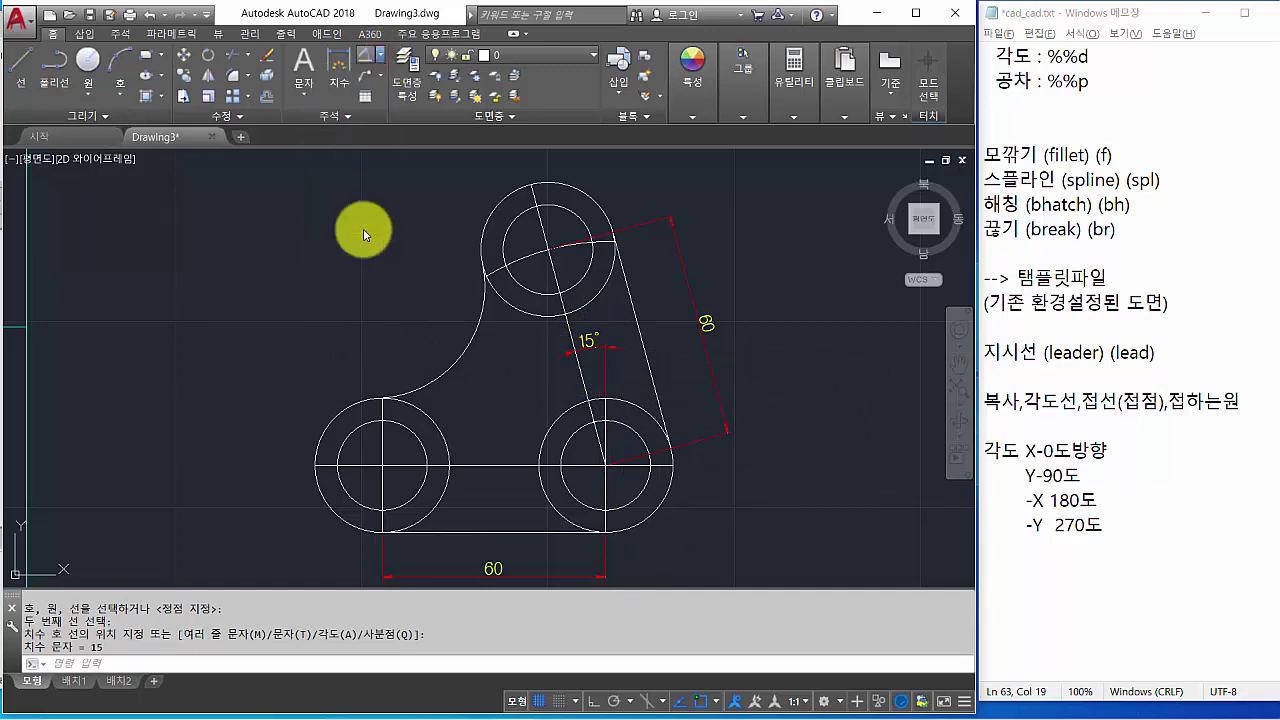
{"action": "left_click", "coordinate": [463, 354]}
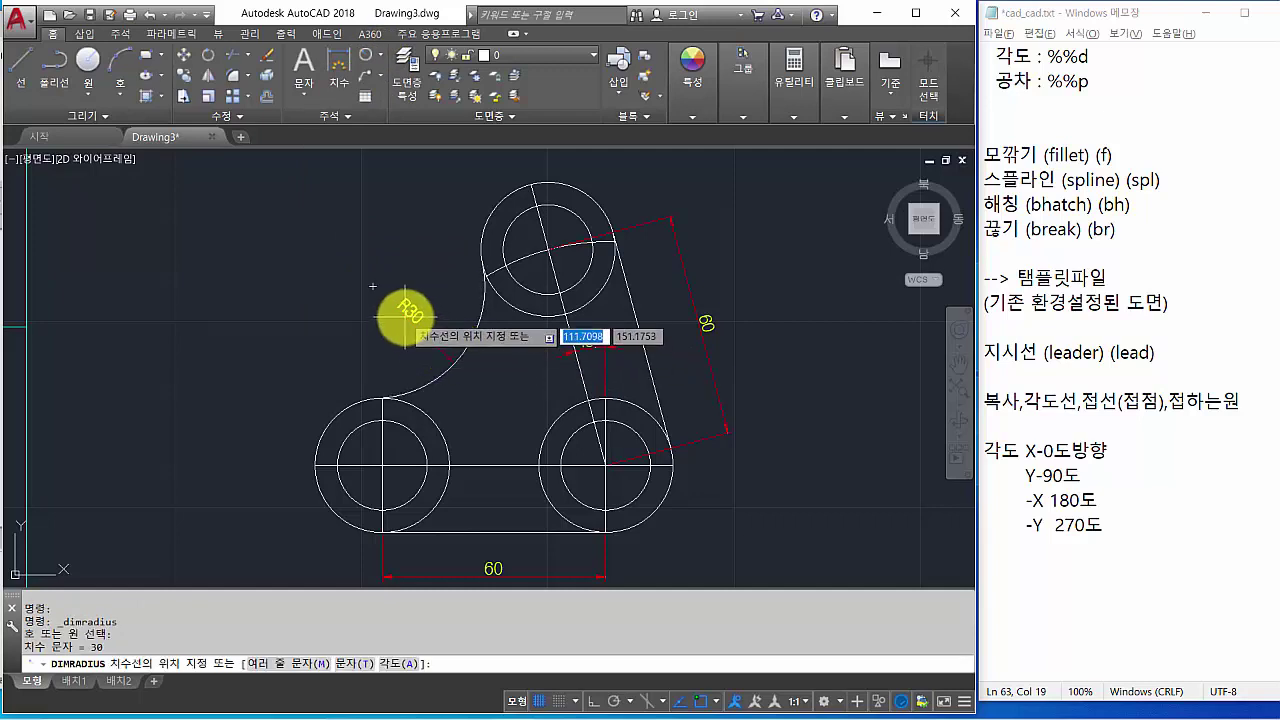
{"action": "left_click", "coordinate": [427, 325]}
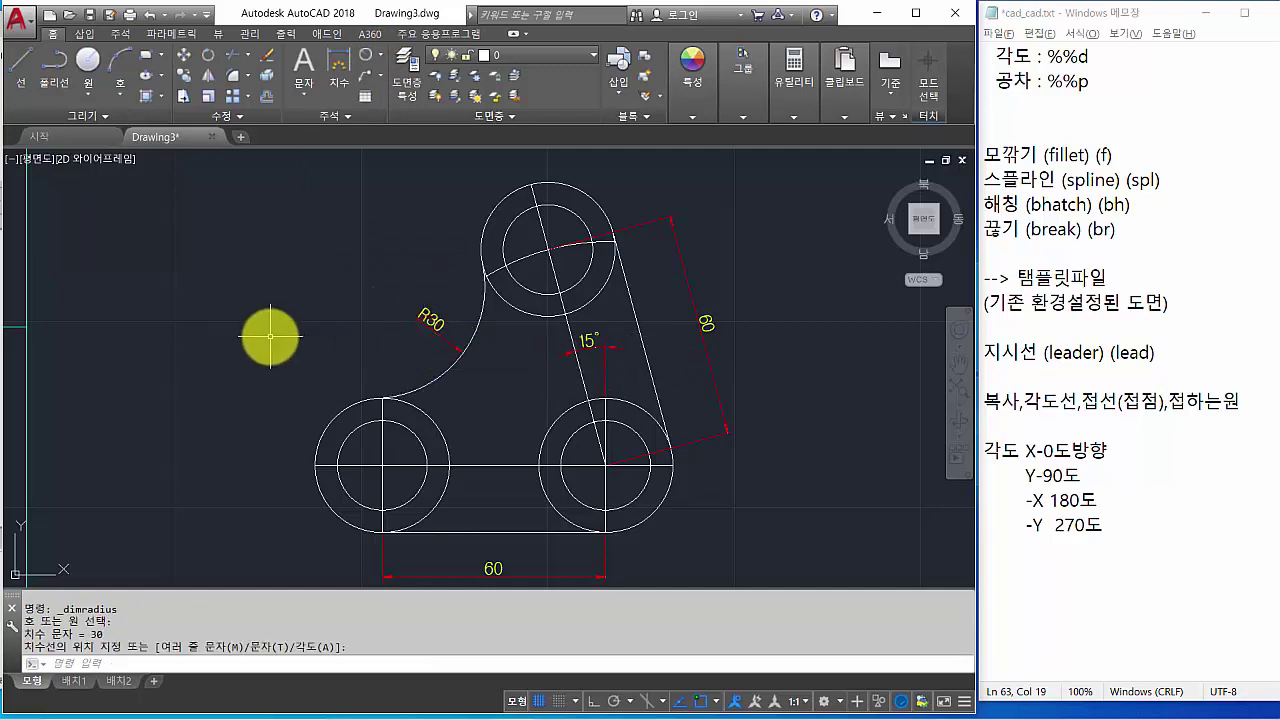
{"action": "left_click", "coordinate": [379, 55]}
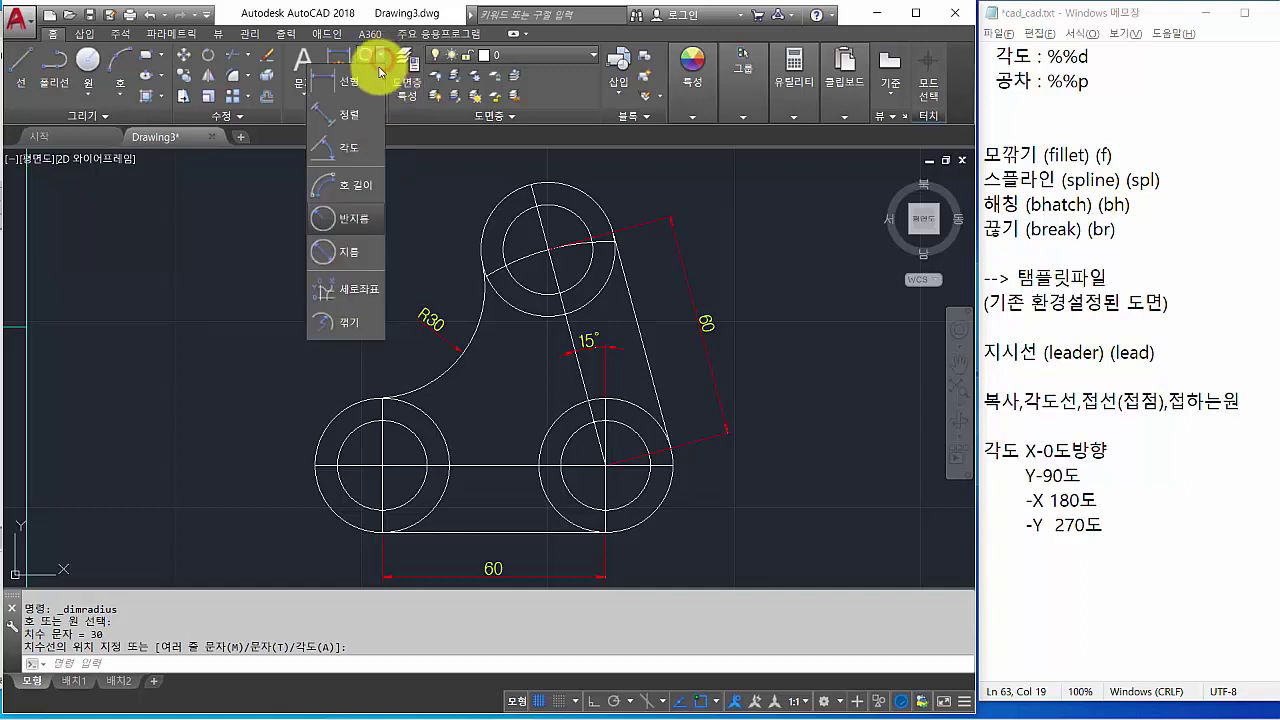
{"action": "left_click", "coordinate": [346, 251]}
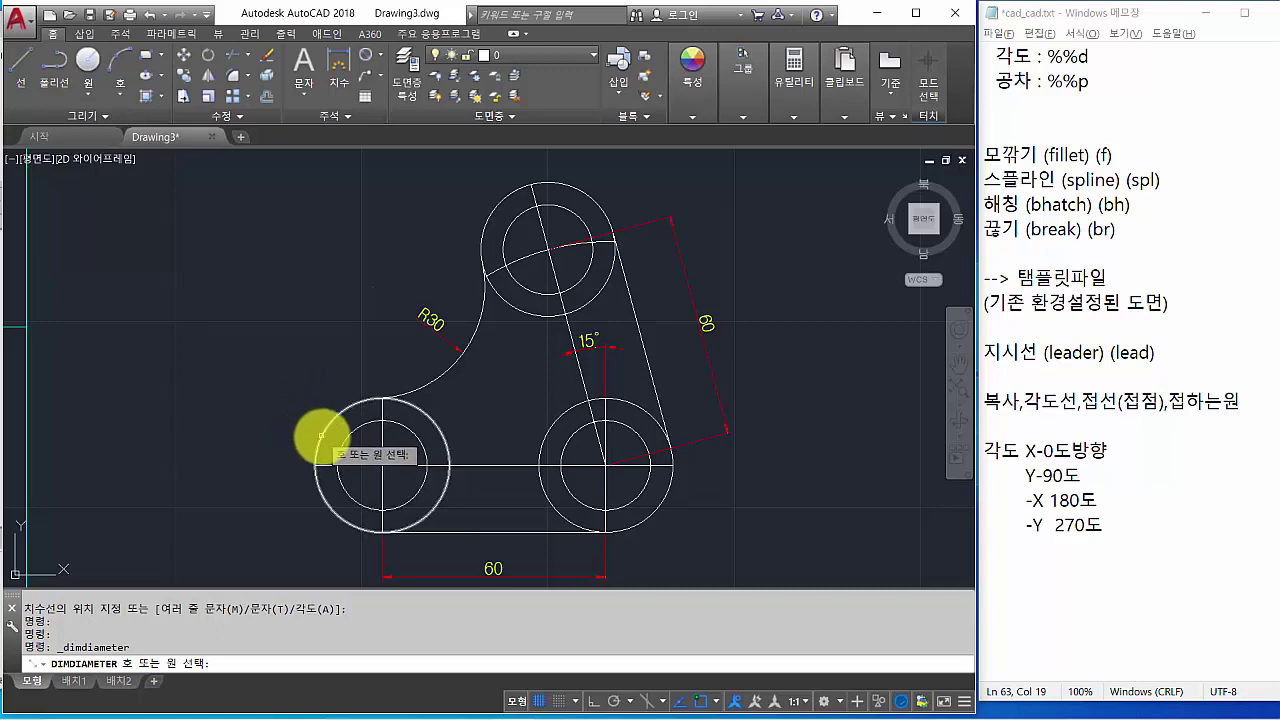
{"action": "left_click", "coordinate": [322, 437]}
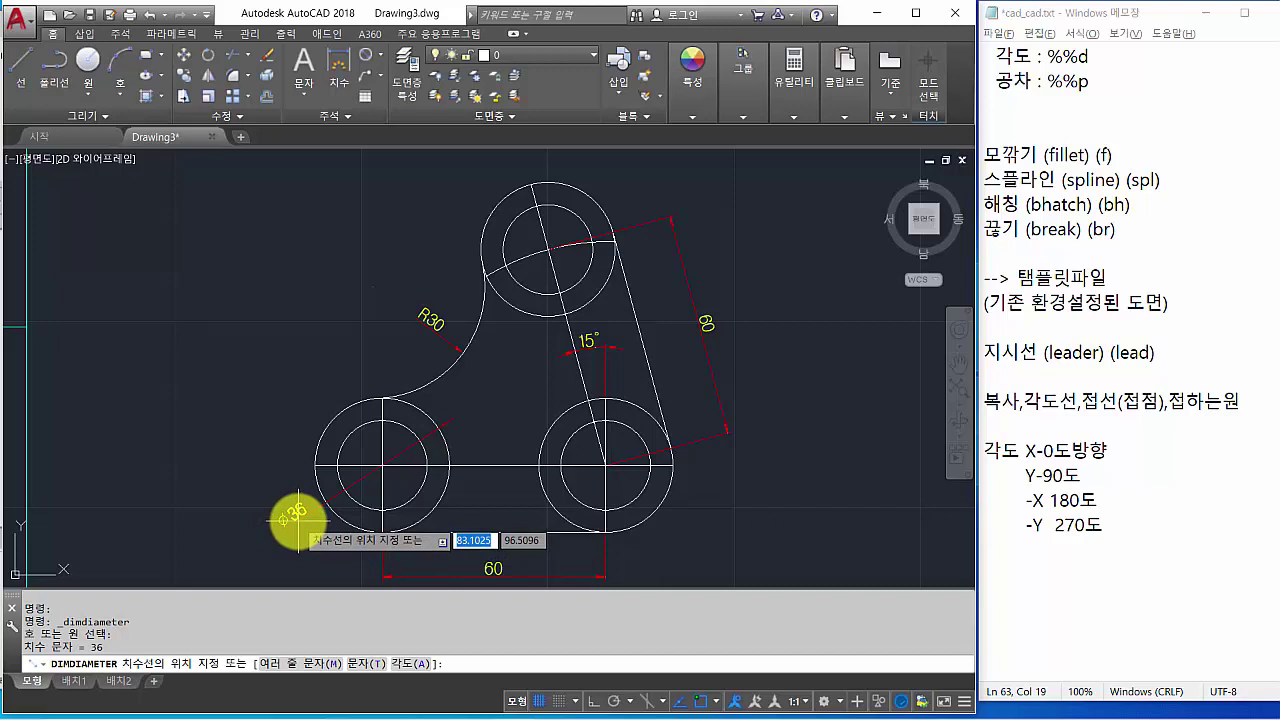
{"action": "key", "text": "Escape"}
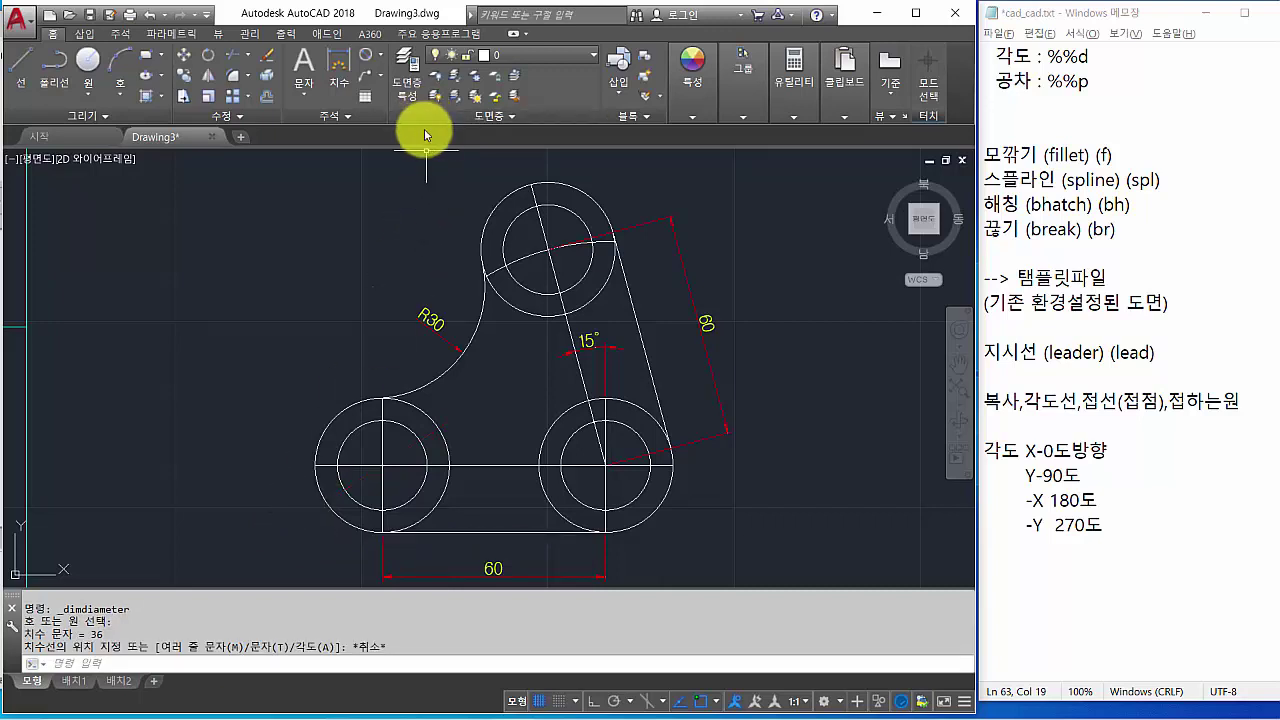
Add a diameter dimension to the lower-left inner circle, with its text outside and below-left of the outer circle.
{"action": "left_click", "coordinate": [367, 55]}
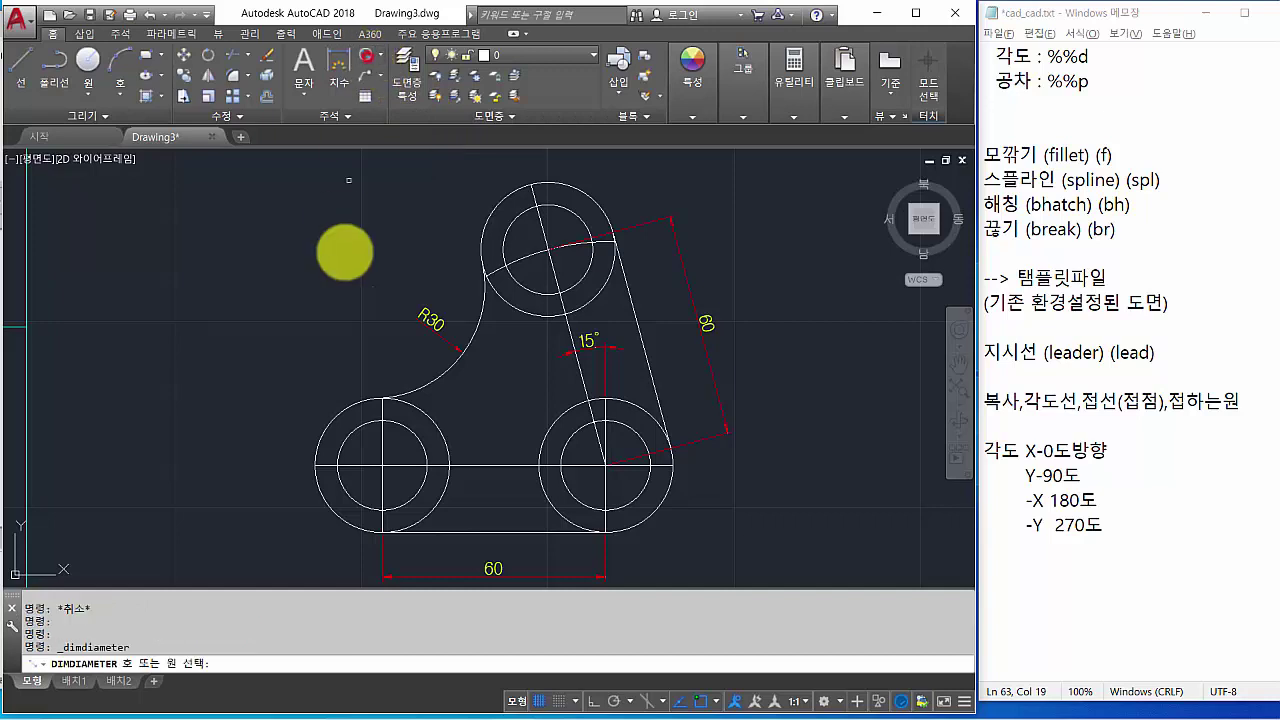
{"action": "left_click", "coordinate": [339, 445]}
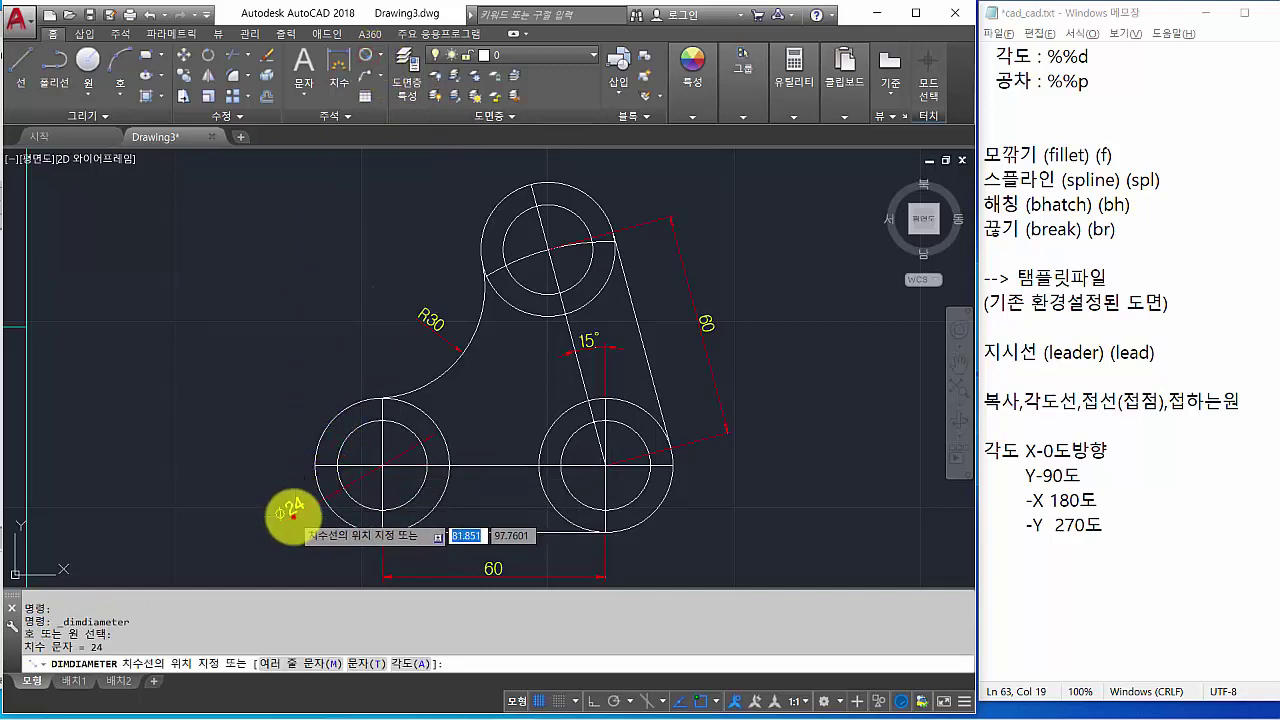
{"action": "left_click", "coordinate": [290, 517]}
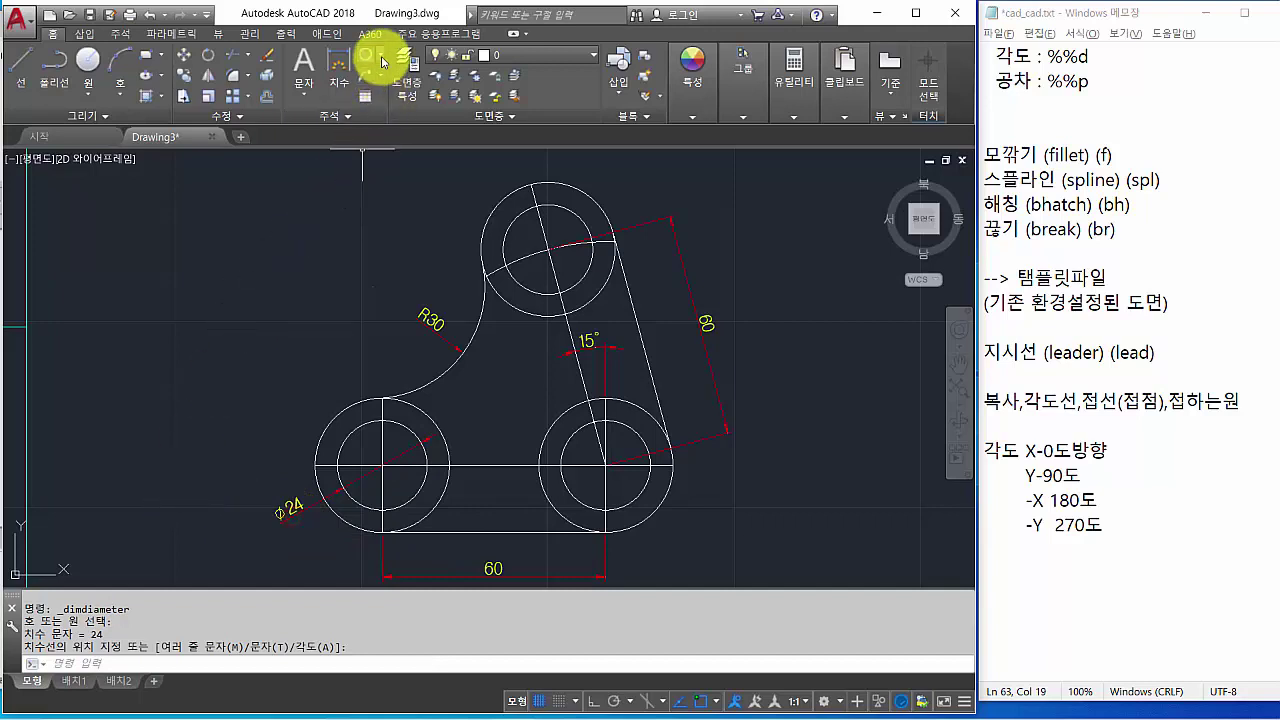
Add a radius dimension to the lower-left outer circle, with its text outside and above-left of the circle.
{"action": "left_click", "coordinate": [383, 62]}
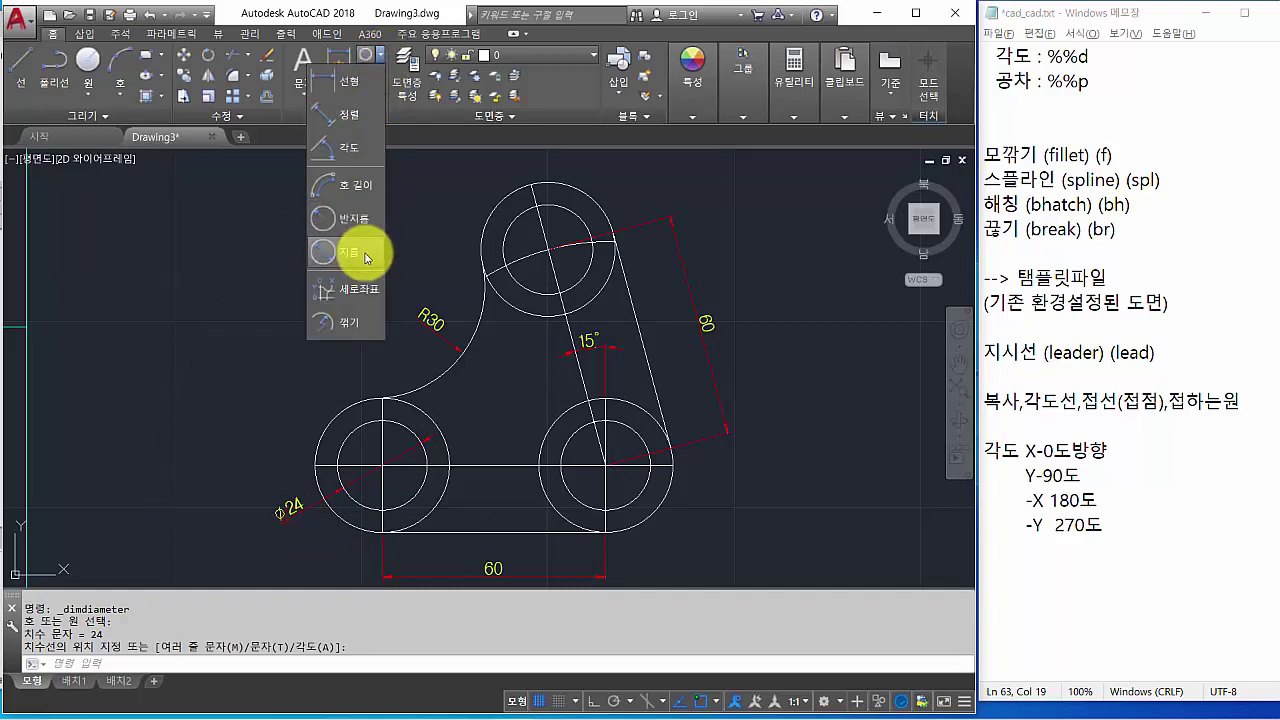
{"action": "left_click", "coordinate": [337, 251]}
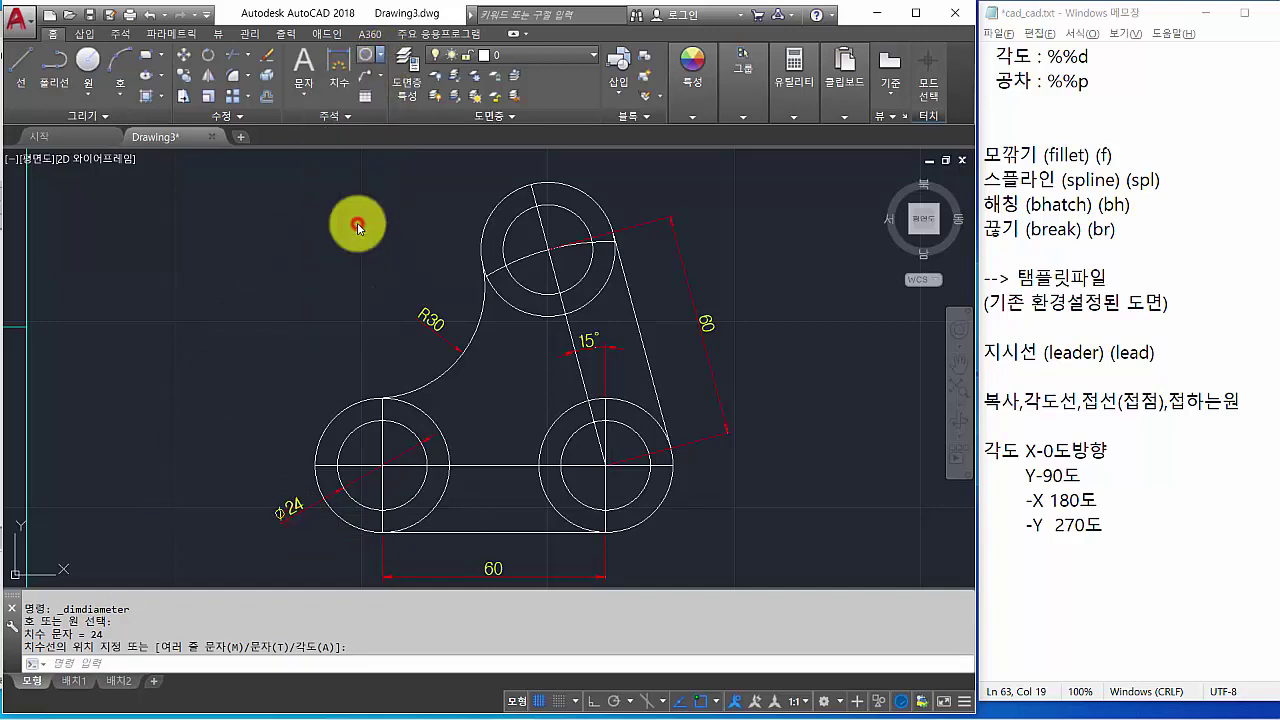
{"action": "left_click", "coordinate": [325, 426]}
{"action": "left_click", "coordinate": [284, 409]}
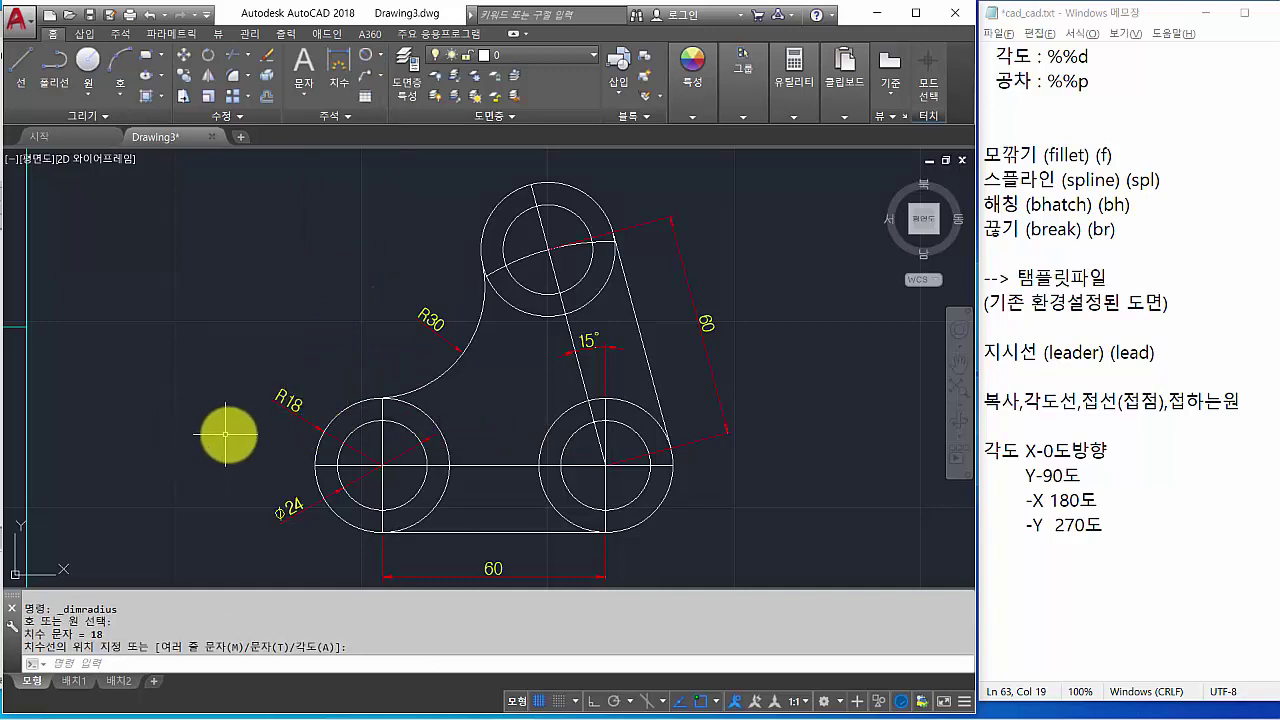
Open the text of the lower-left outer circle's radius dimension for editing.
{"action": "left_click", "coordinate": [307, 421]}
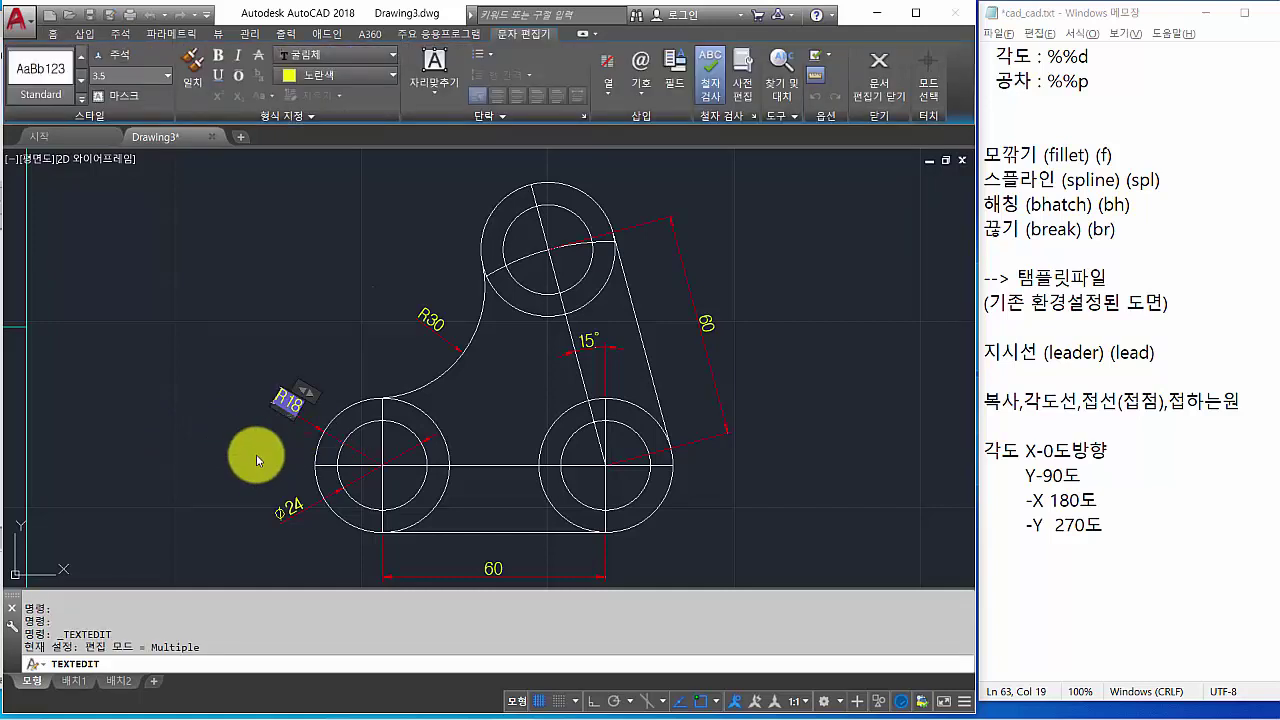
Add the prefix "3-" to the R18 and Ø24 dimension texts at the lower-left circles.
{"action": "type", "text": "3-"}
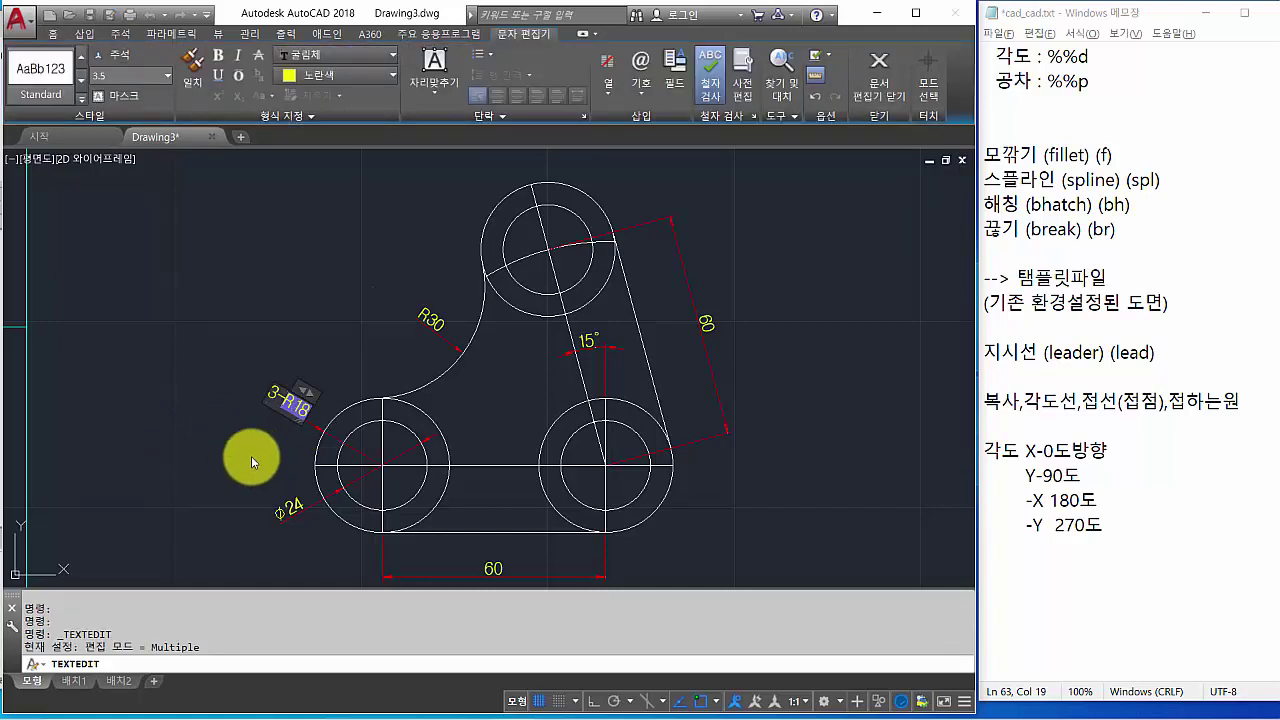
{"action": "left_click", "coordinate": [170, 464]}
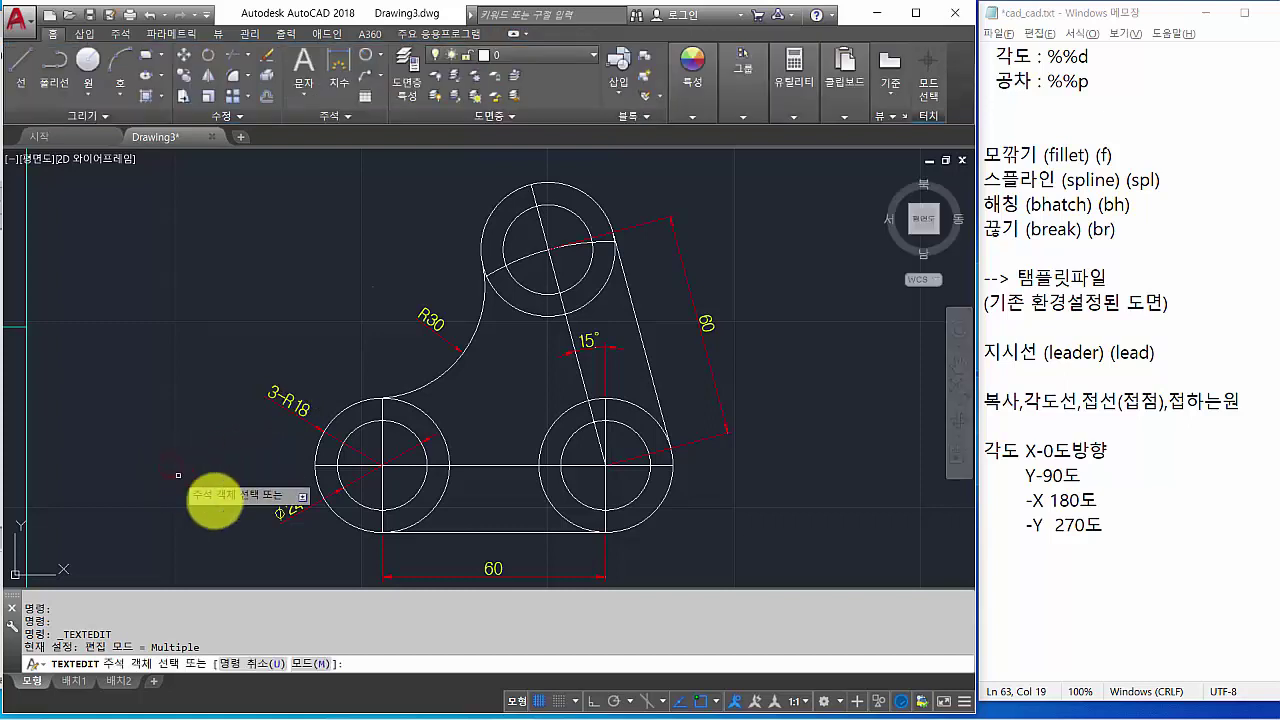
{"action": "left_click", "coordinate": [300, 508]}
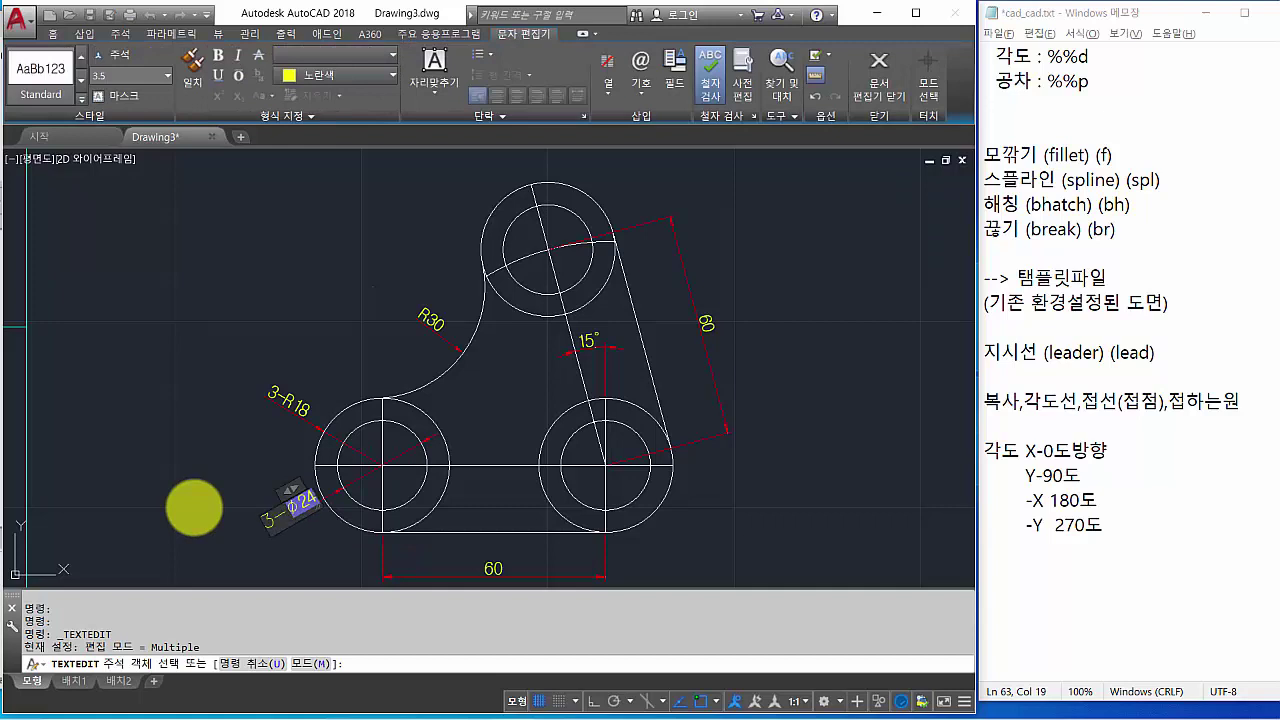
{"action": "left_click", "coordinate": [183, 507]}
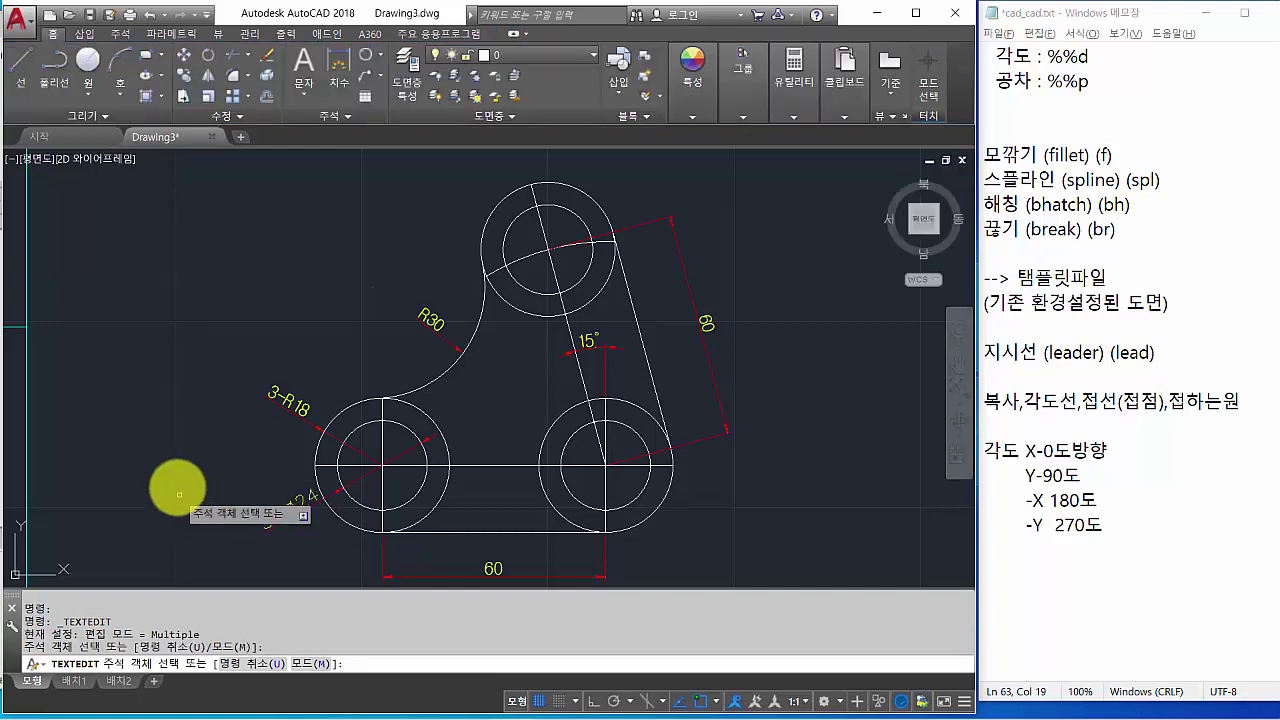
{"action": "key", "text": "Escape"}
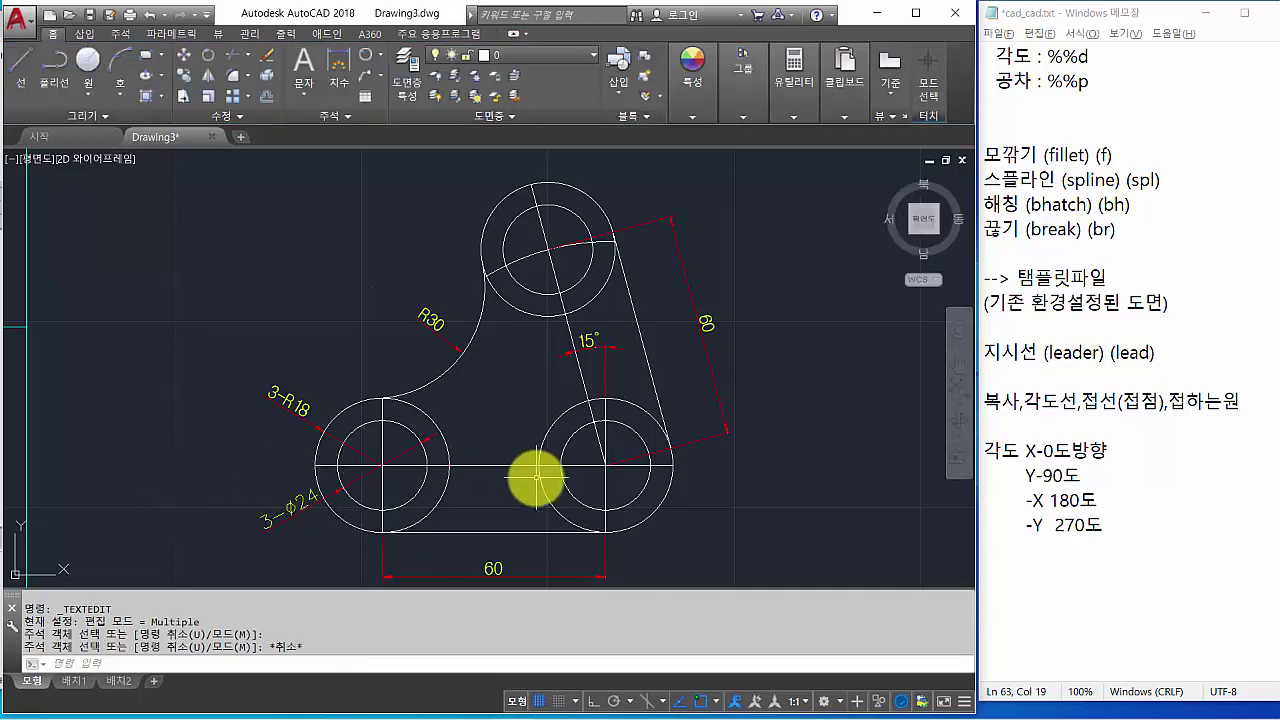
Assign the whole three-circle part, including its dimensions, to the 외형선 layer.
{"action": "scroll", "coordinate": [537, 477], "scroll_direction": "down", "scroll_amount": 2}
{"action": "middle_click_drag", "start_coordinate": [536, 478], "coordinate": [411, 430]}
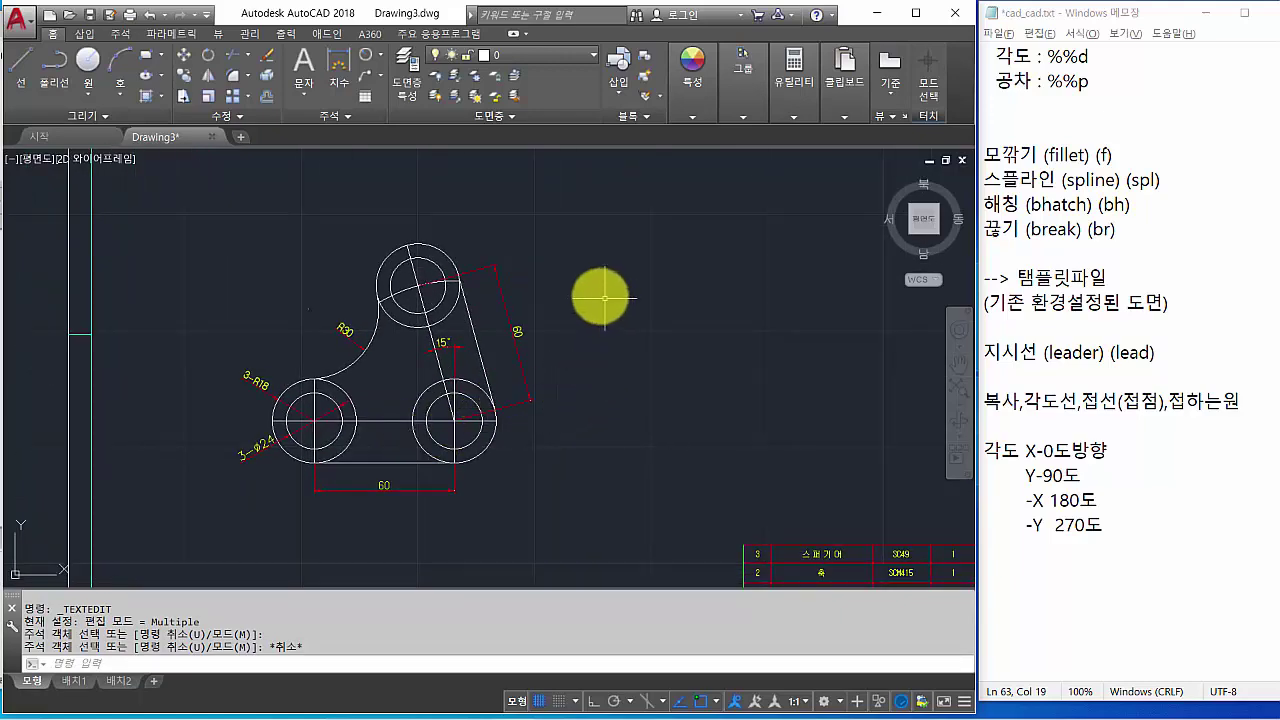
{"action": "left_click", "coordinate": [152, 194]}
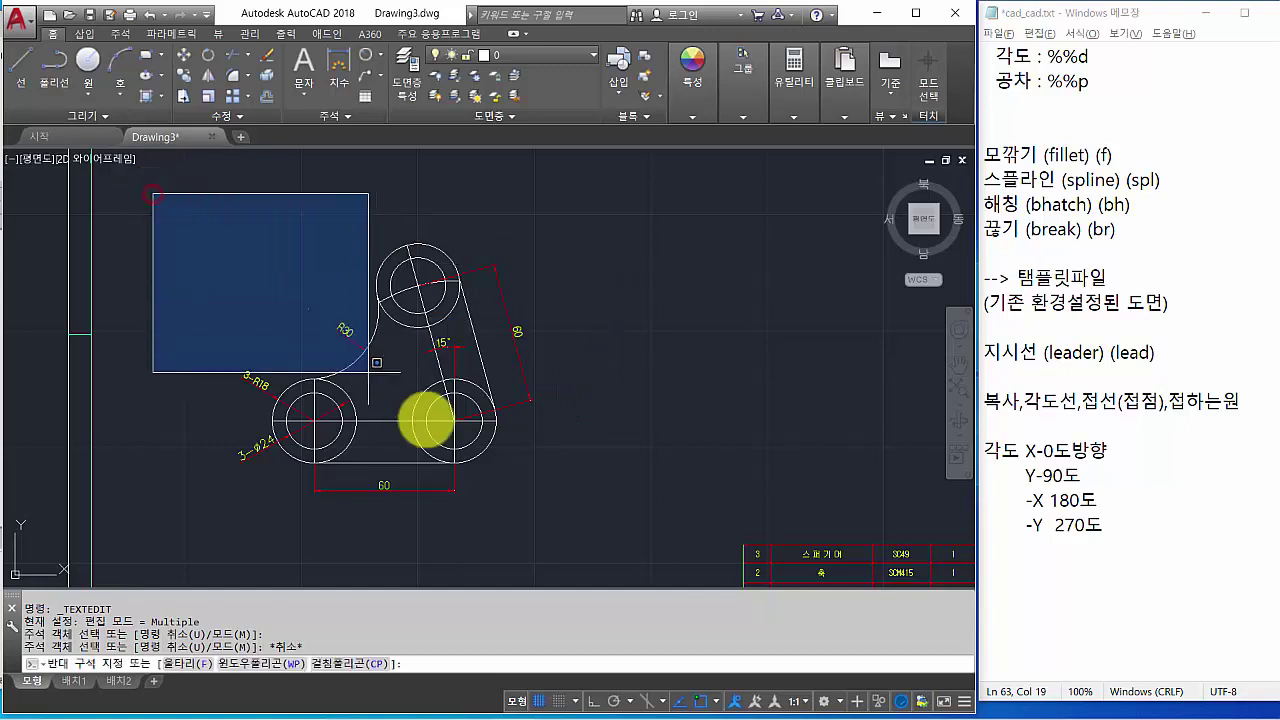
{"action": "left_click", "coordinate": [599, 540]}
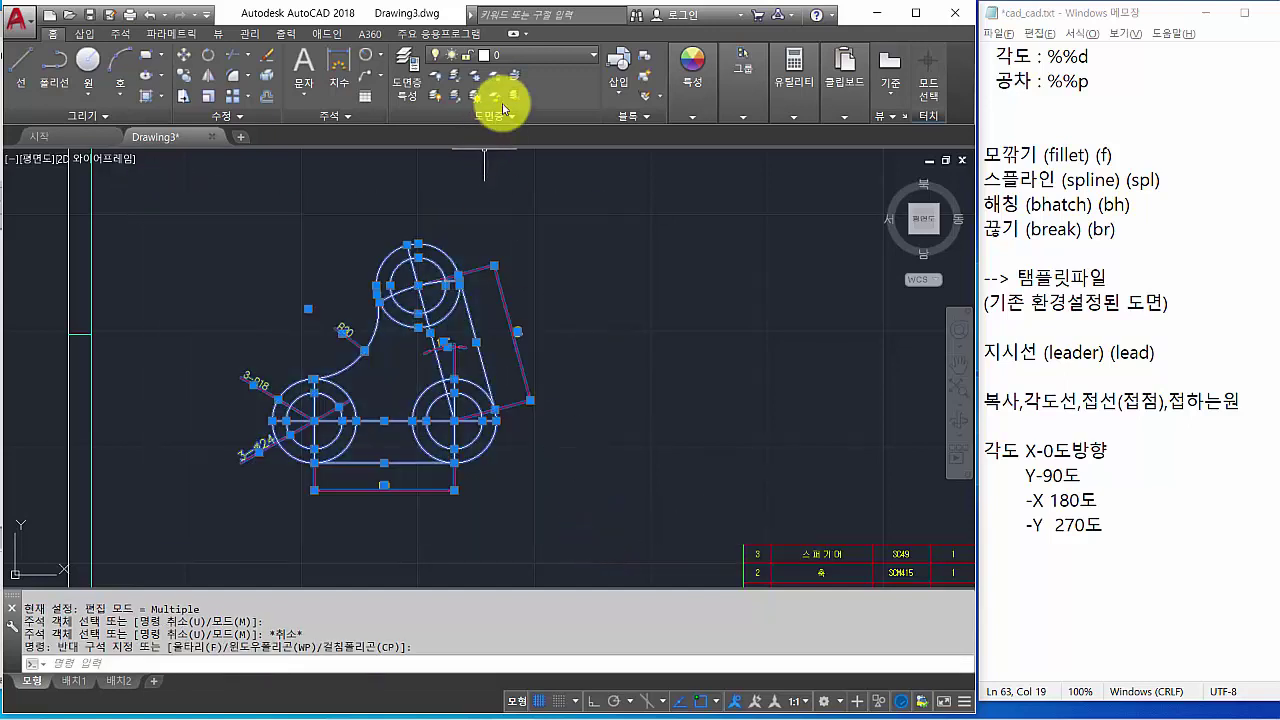
{"action": "left_click", "coordinate": [527, 57]}
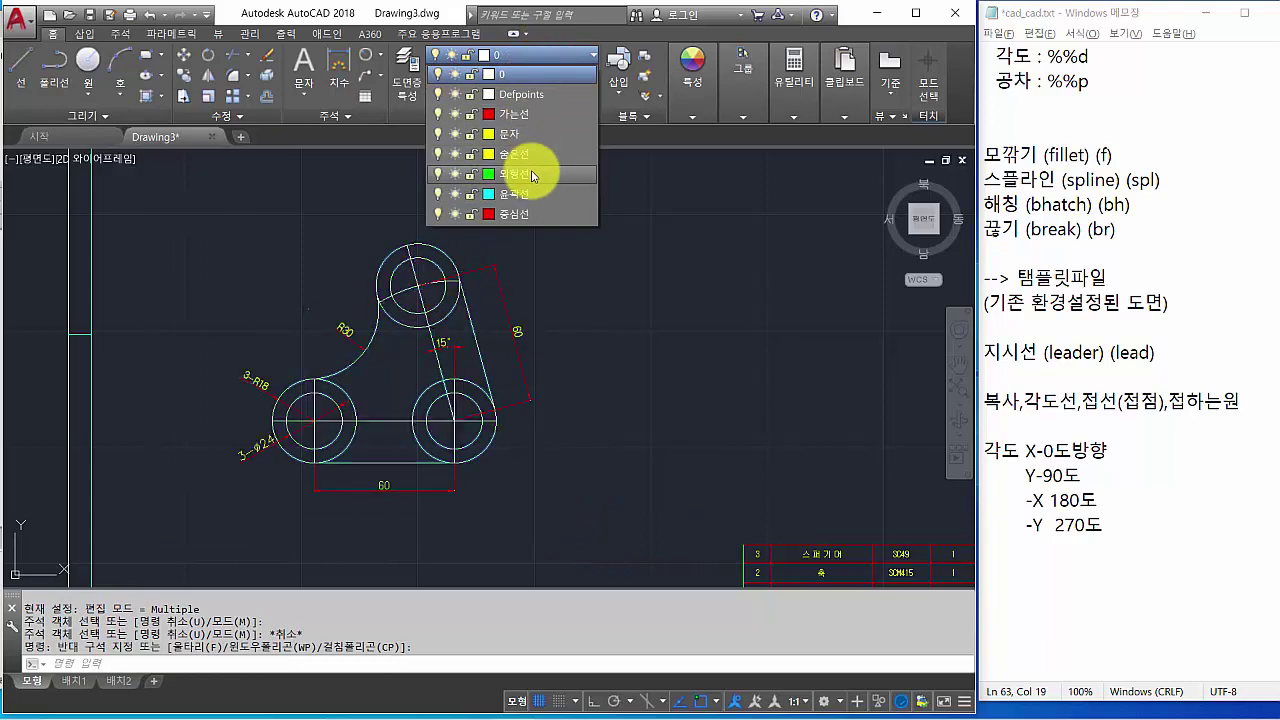
{"action": "left_click", "coordinate": [527, 174]}
{"action": "key", "text": "Escape"}
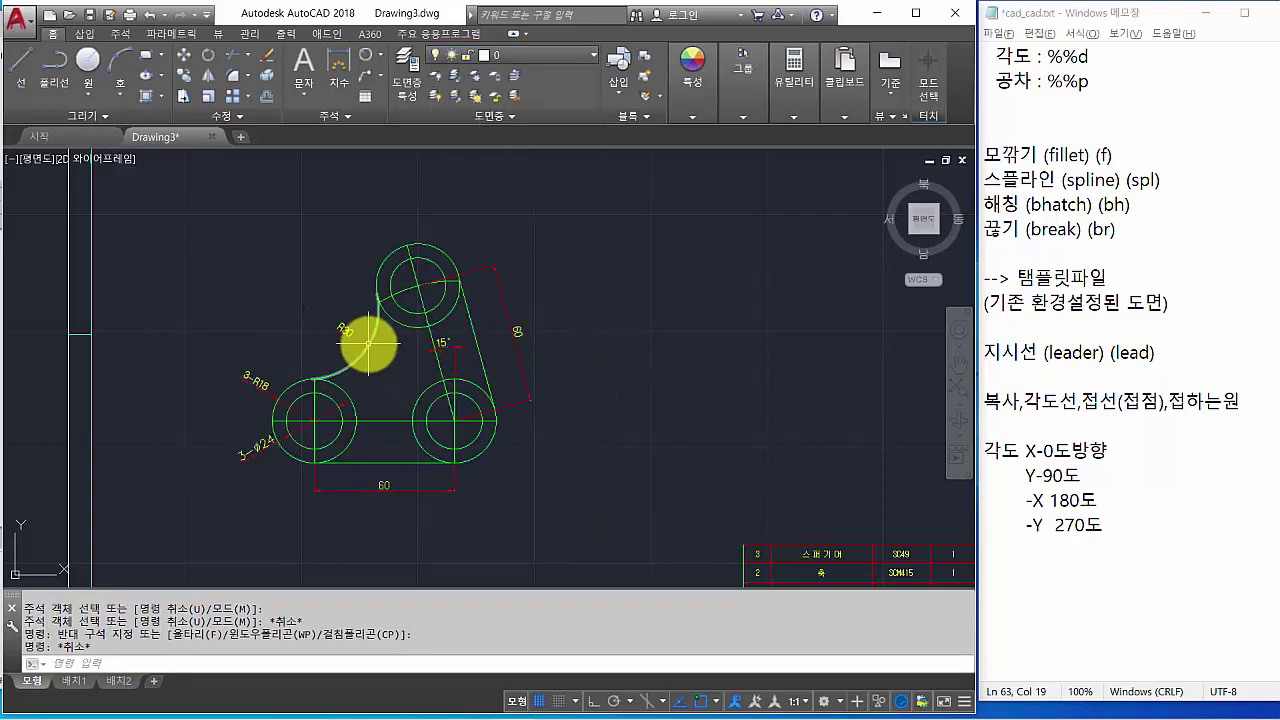
Assign the upper centre arc, the inclined and horizontal centre lines and the lower-left circles' vertical centre line to the 중심선 layer.
{"action": "scroll", "coordinate": [398, 343], "scroll_direction": "up", "scroll_amount": 3}
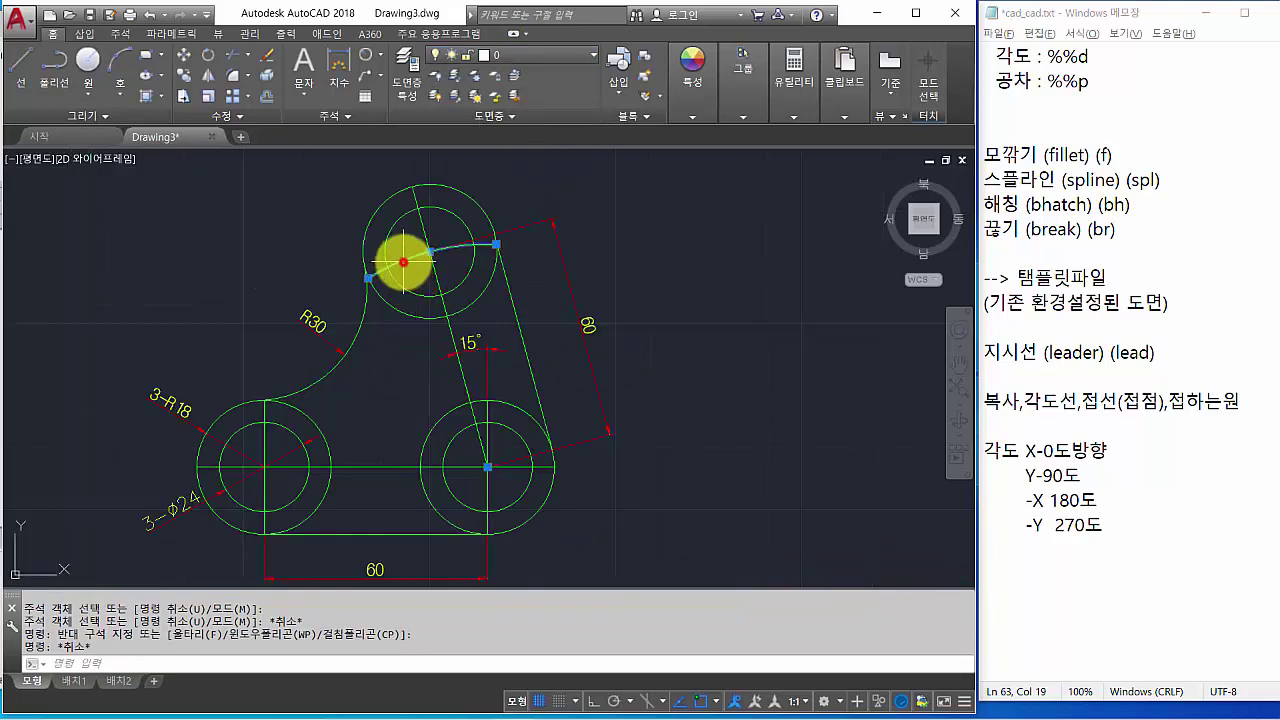
{"action": "left_click", "coordinate": [422, 228]}
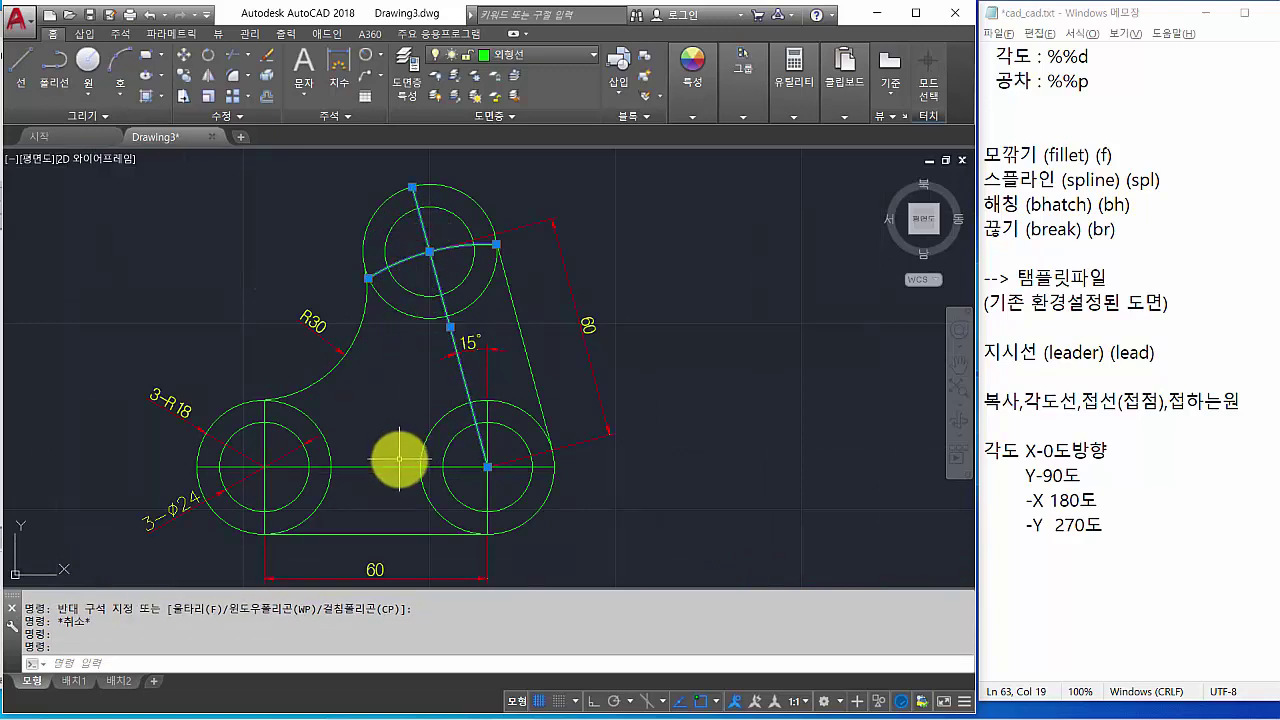
{"action": "left_click", "coordinate": [355, 462]}
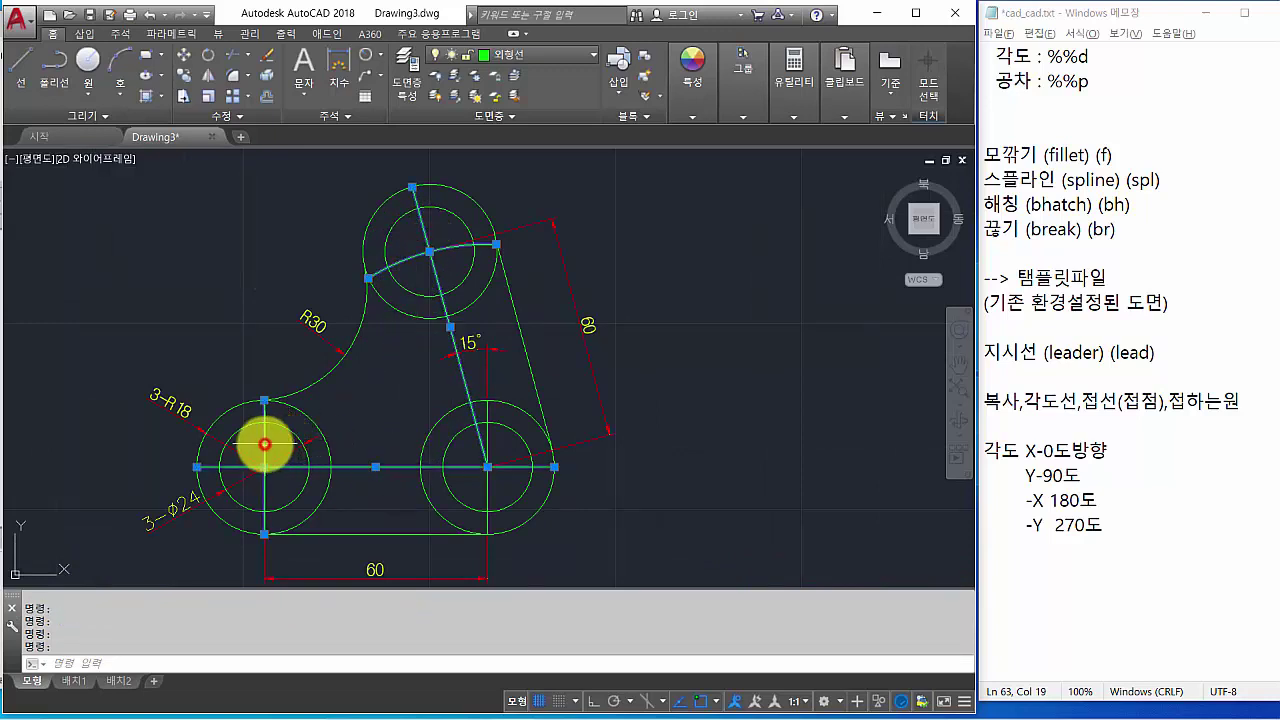
{"action": "left_click", "coordinate": [533, 63]}
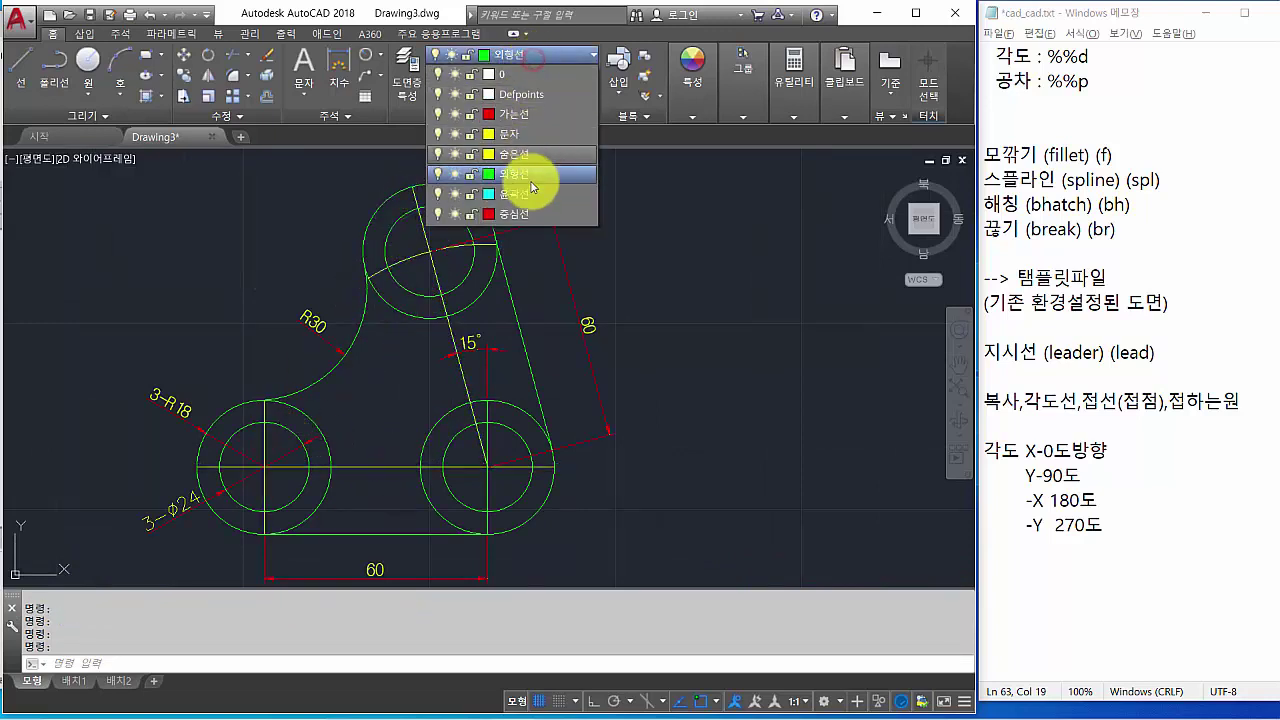
{"action": "left_click", "coordinate": [525, 213]}
{"action": "key", "text": "Escape"}
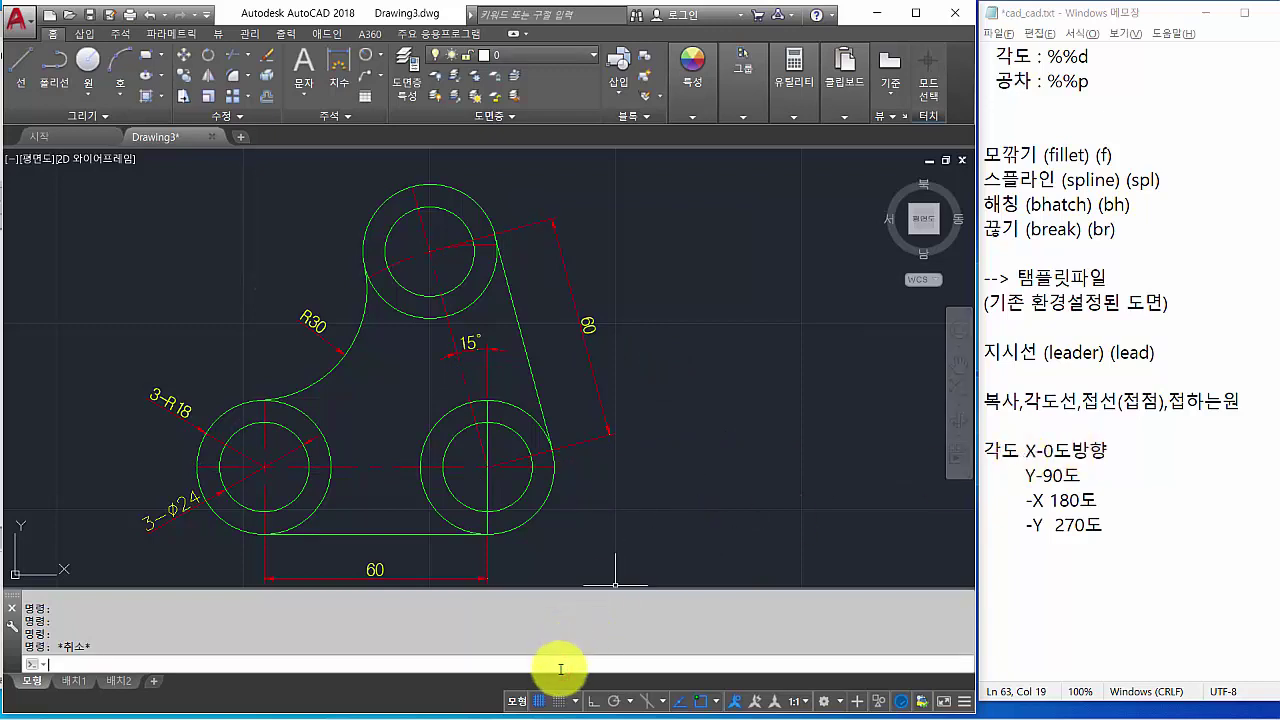
Try to extend the ends of the centre lines and the upper centre arc with Lengthen, using a delta of 3.
{"action": "type", "text": "len"}
{"action": "key", "text": "Return"}
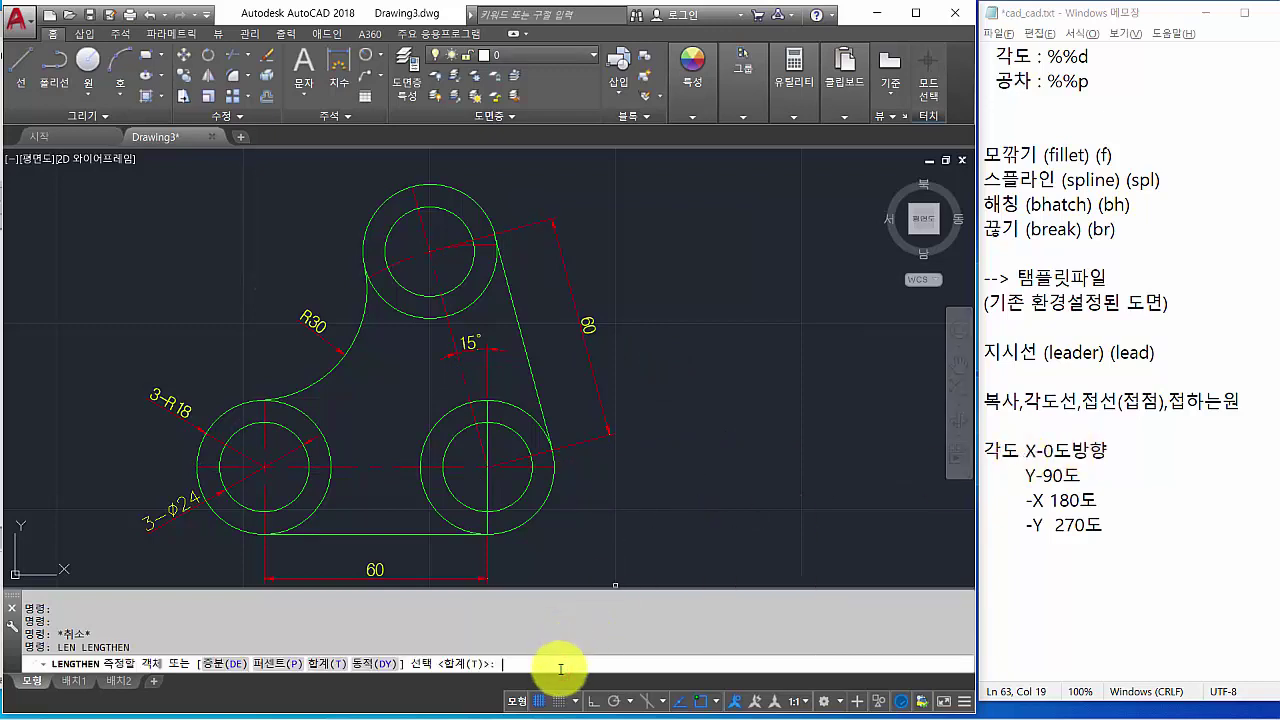
{"action": "type", "text": "de"}
{"action": "key", "text": "Return"}
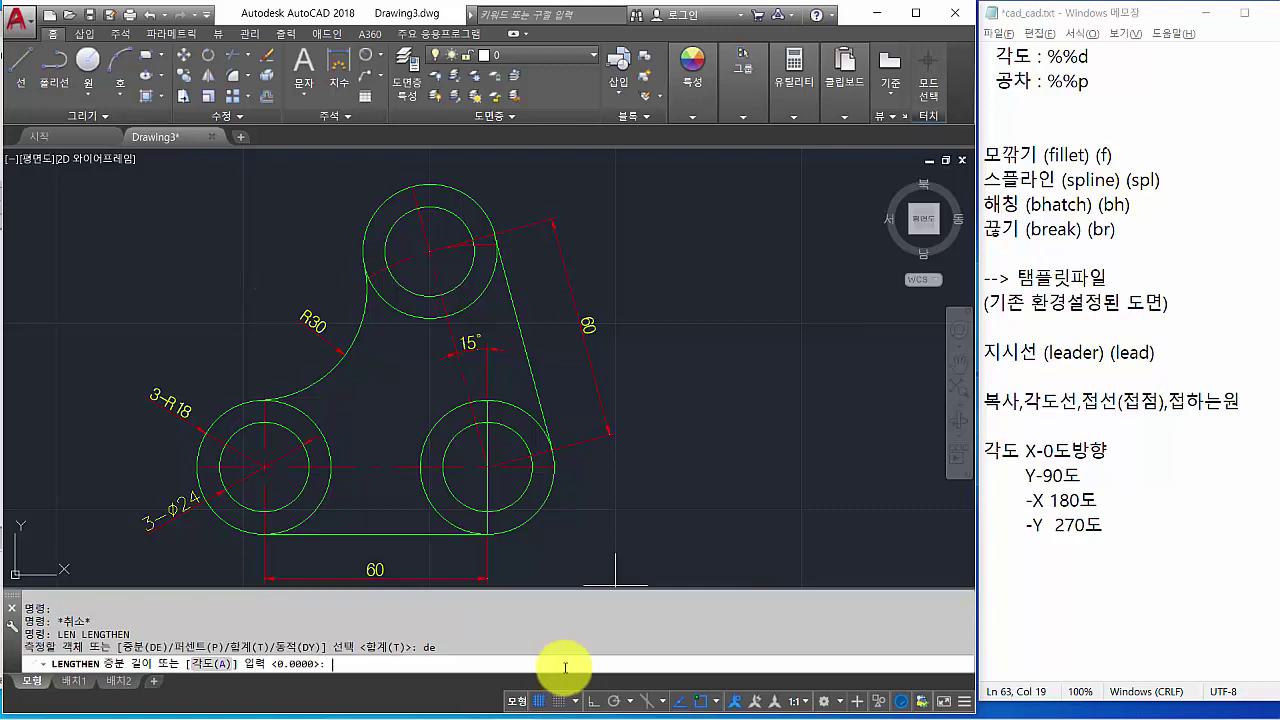
{"action": "type", "text": "3"}
{"action": "key", "text": "Return"}
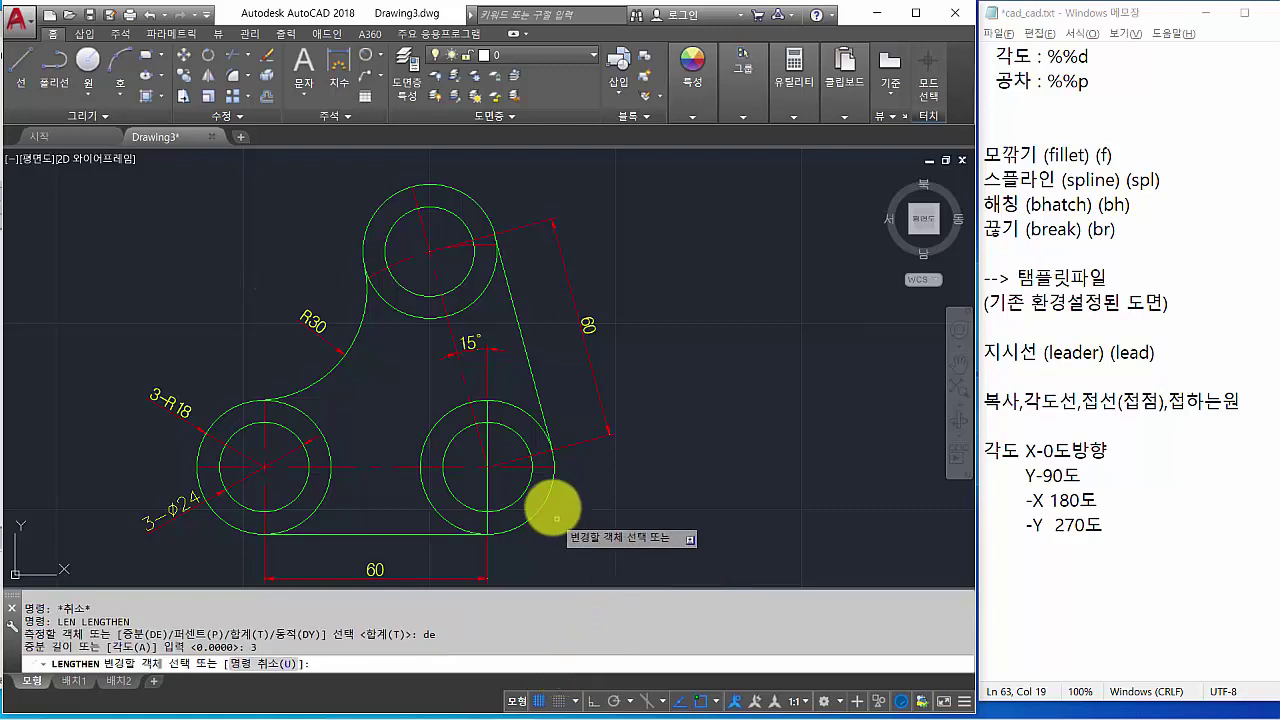
{"action": "left_click", "coordinate": [534, 466]}
{"action": "left_click", "coordinate": [204, 467]}
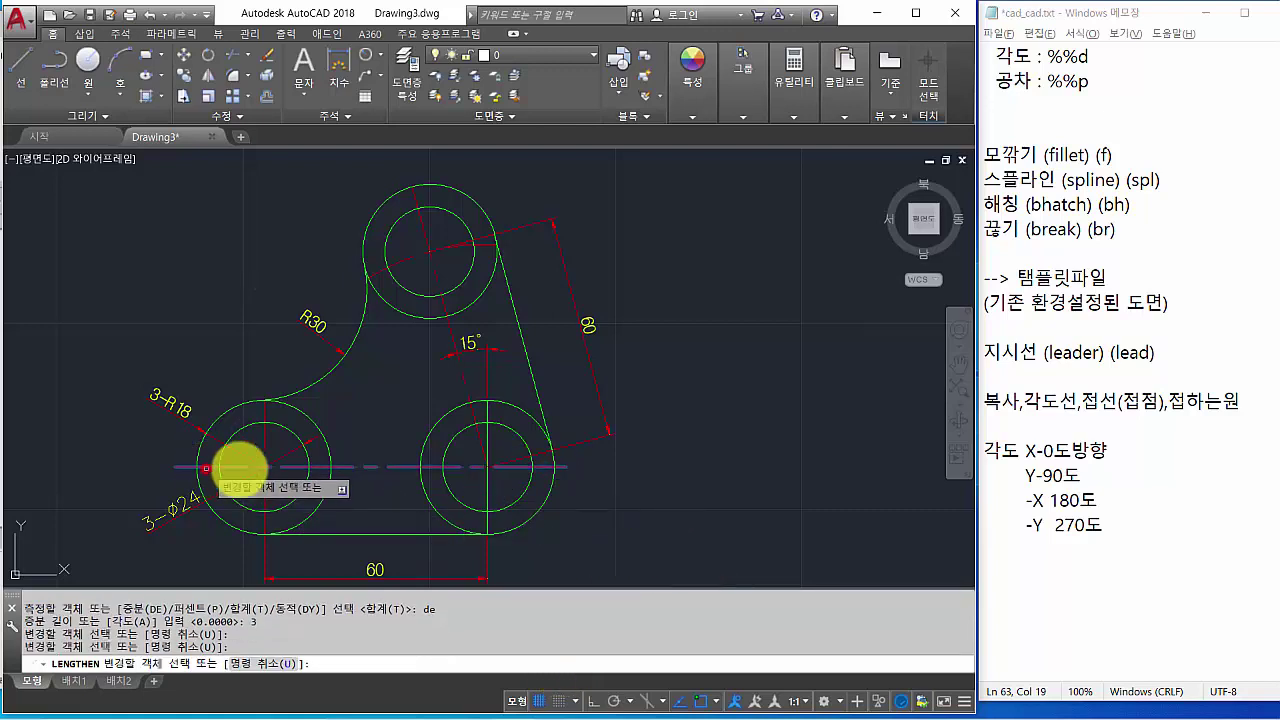
{"action": "left_click", "coordinate": [485, 245]}
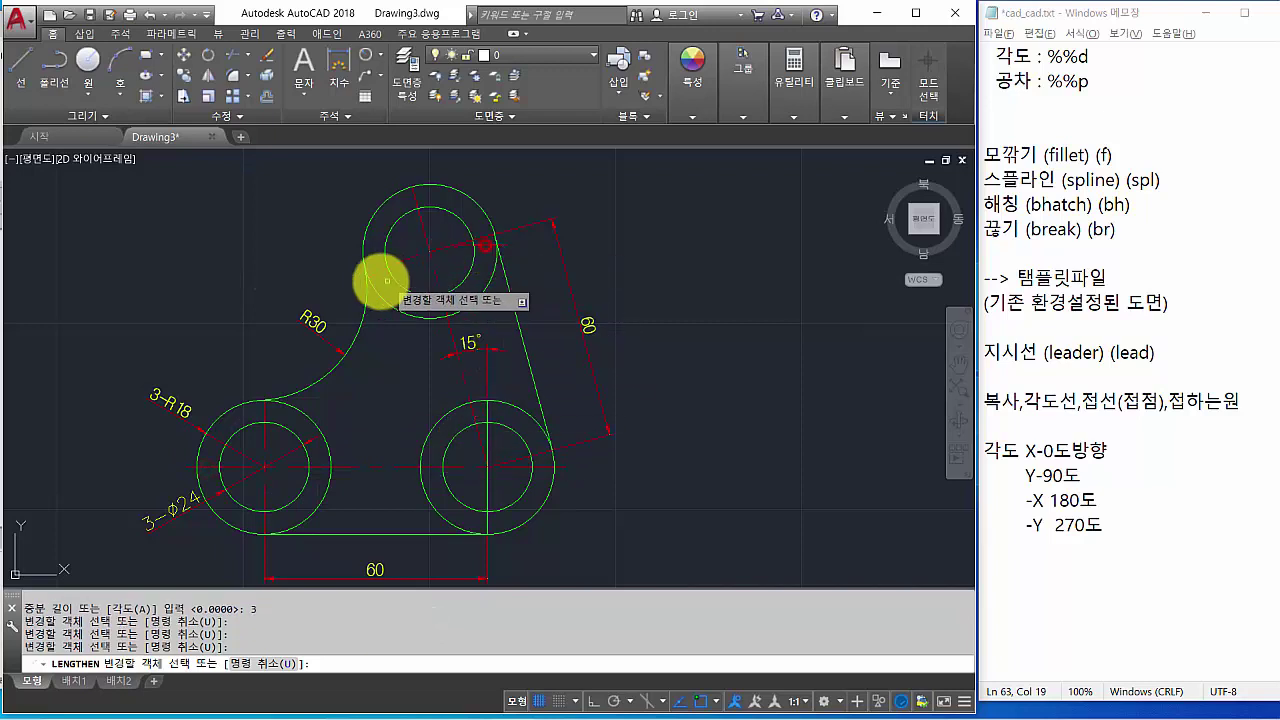
{"action": "left_click", "coordinate": [373, 273]}
{"action": "left_click", "coordinate": [417, 194]}
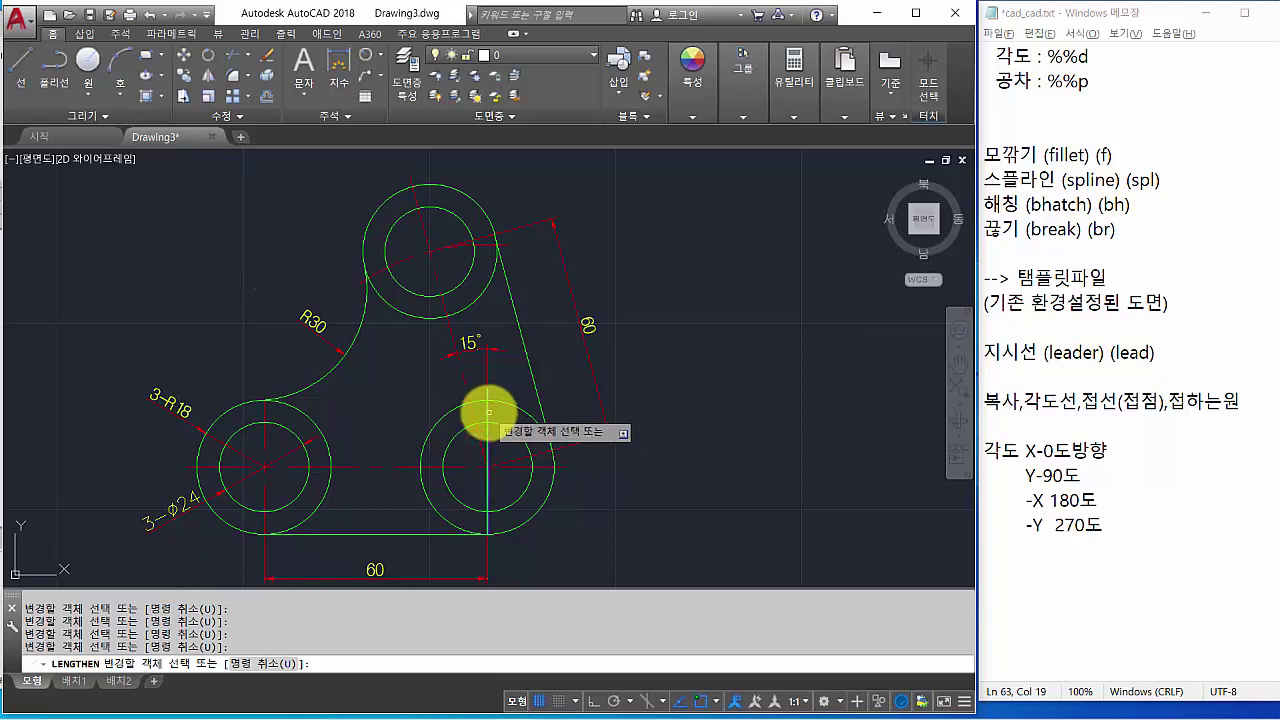
{"action": "left_click", "coordinate": [486, 528]}
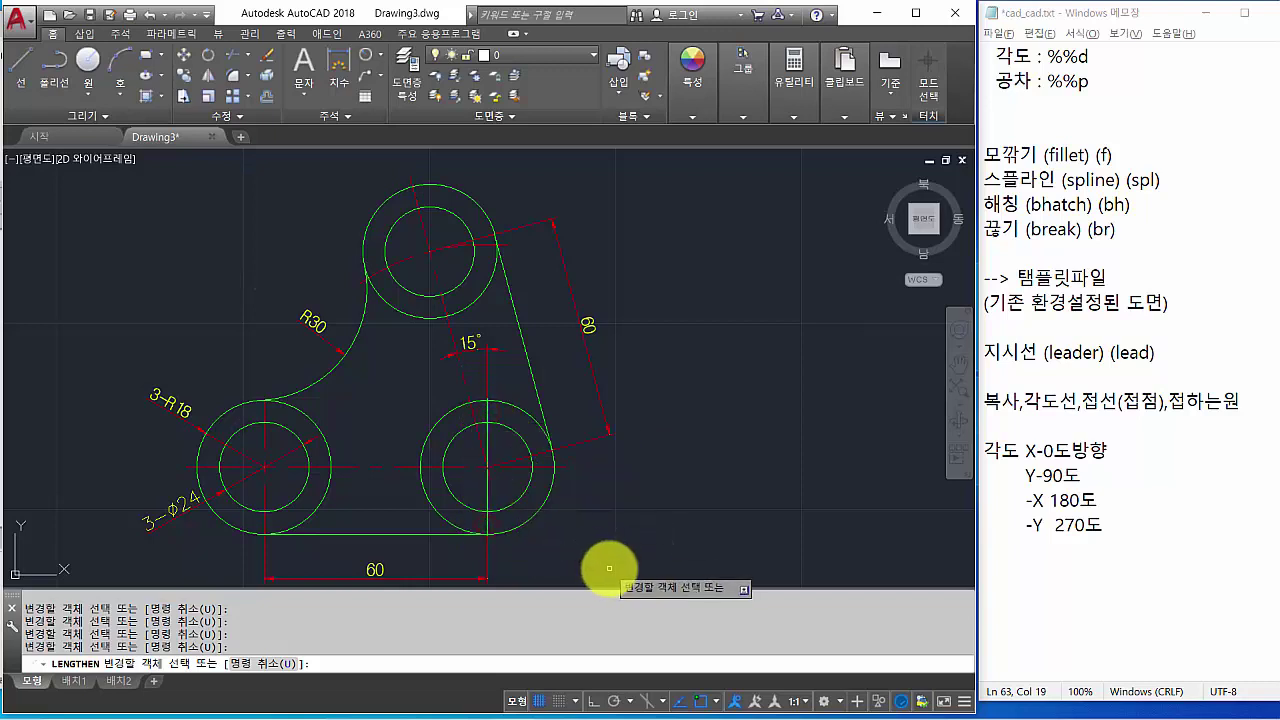
{"action": "key", "text": "Return"}
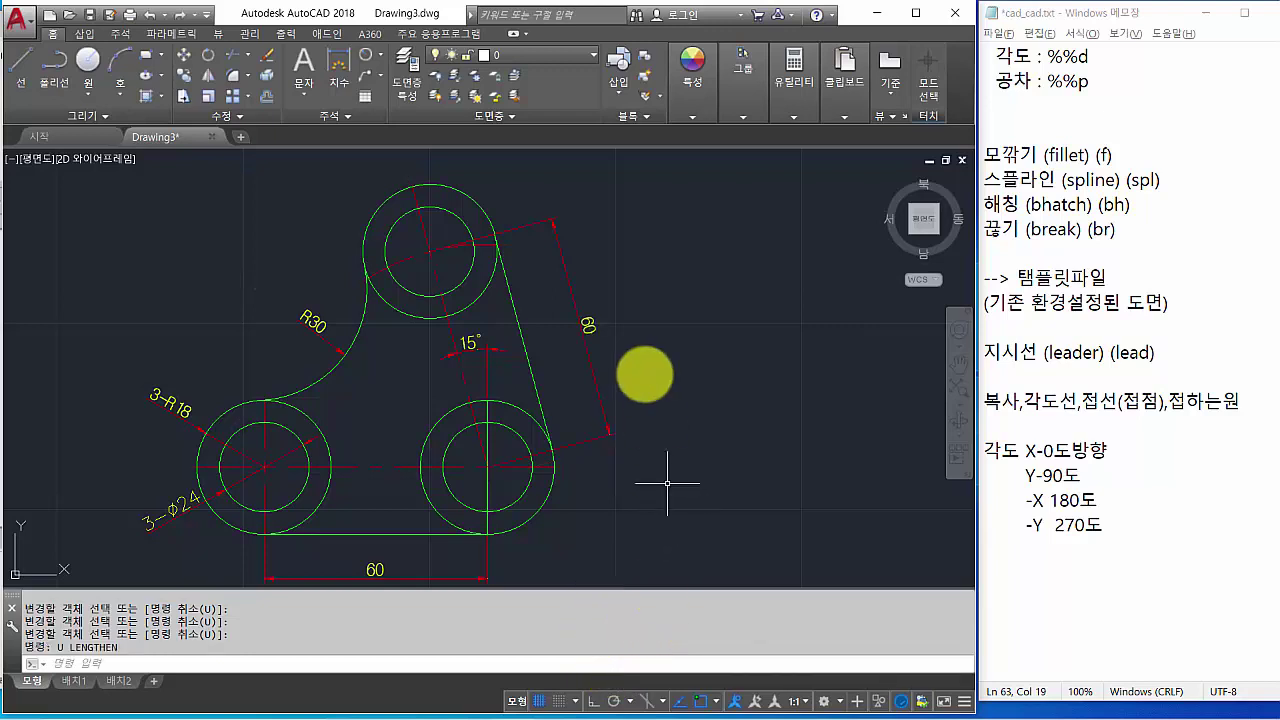
Assign the lower-right circles' vertical centre line to the 중심선 layer.
{"action": "left_click", "coordinate": [487, 412]}
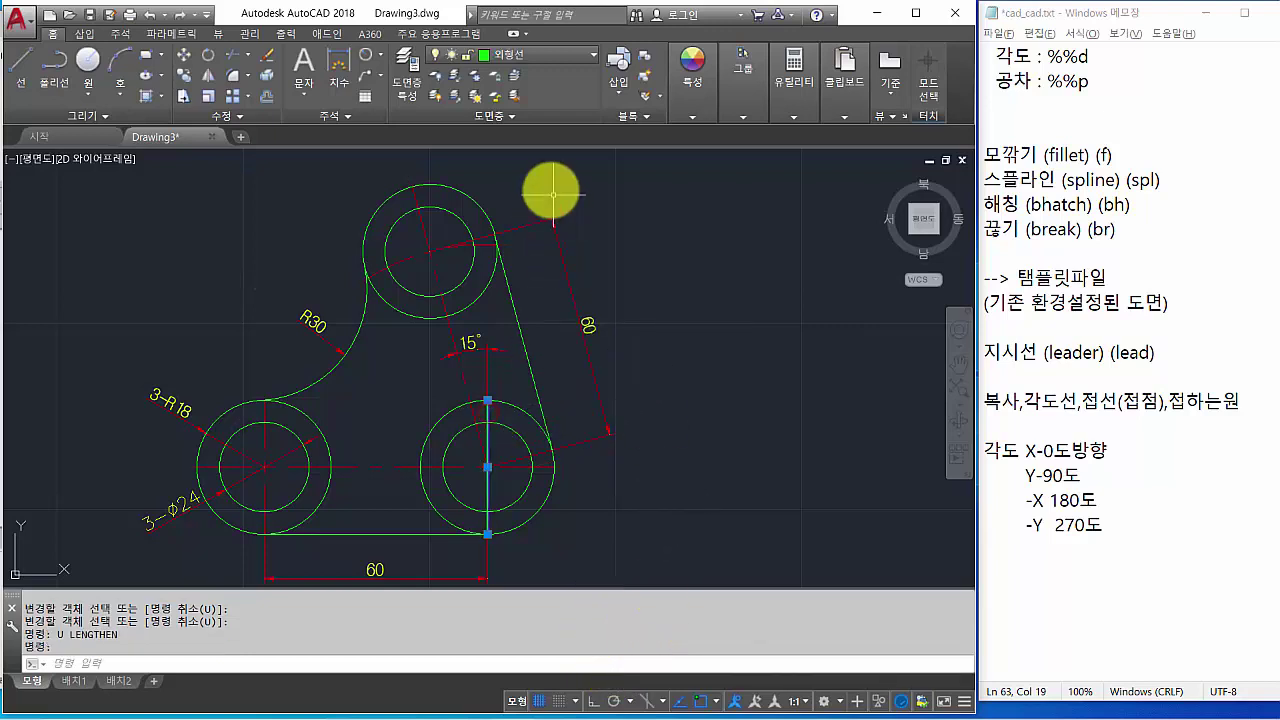
{"action": "left_click", "coordinate": [545, 54]}
{"action": "left_click", "coordinate": [514, 214]}
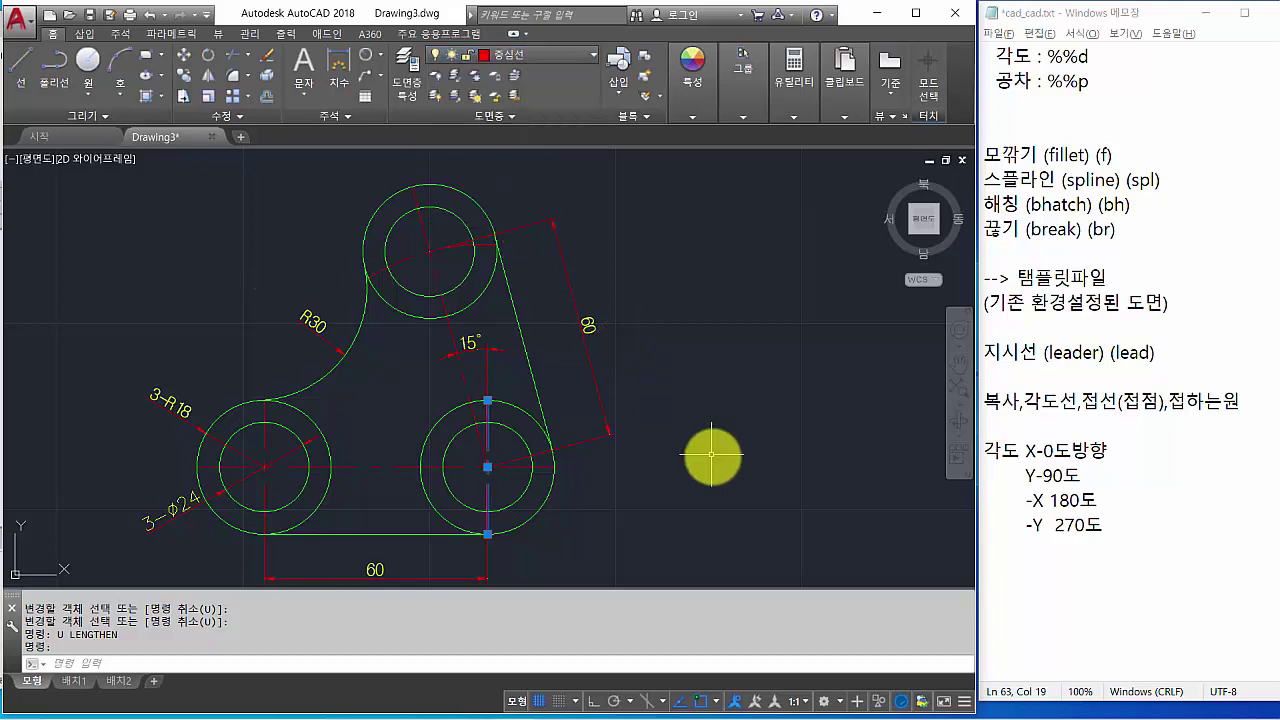
{"action": "key", "text": "Escape"}
Switch to the reference picture of the three-circle part in Photos and close it.
{"action": "scroll", "coordinate": [711, 457], "scroll_direction": "down", "scroll_amount": 2}
{"action": "middle_click_drag", "start_coordinate": [705, 450], "coordinate": [462, 380]}
{"action": "key", "text": "alt+Tab"}
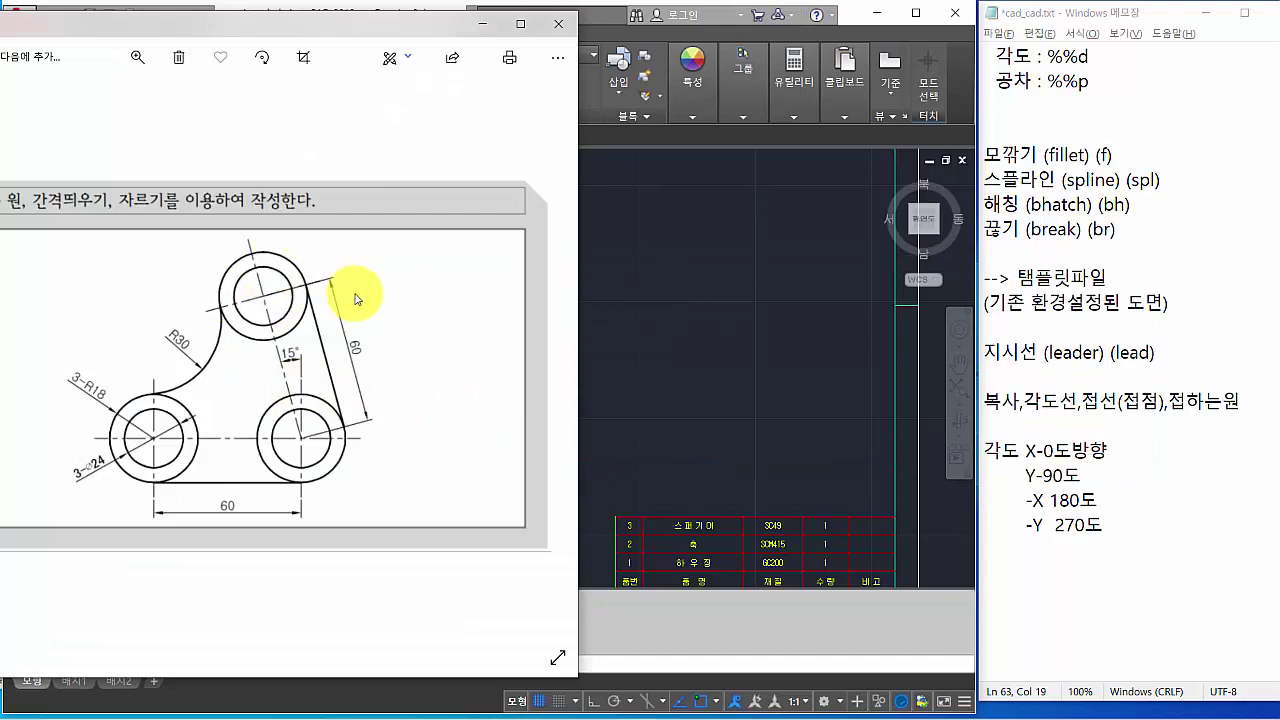
{"action": "left_click", "coordinate": [558, 23]}
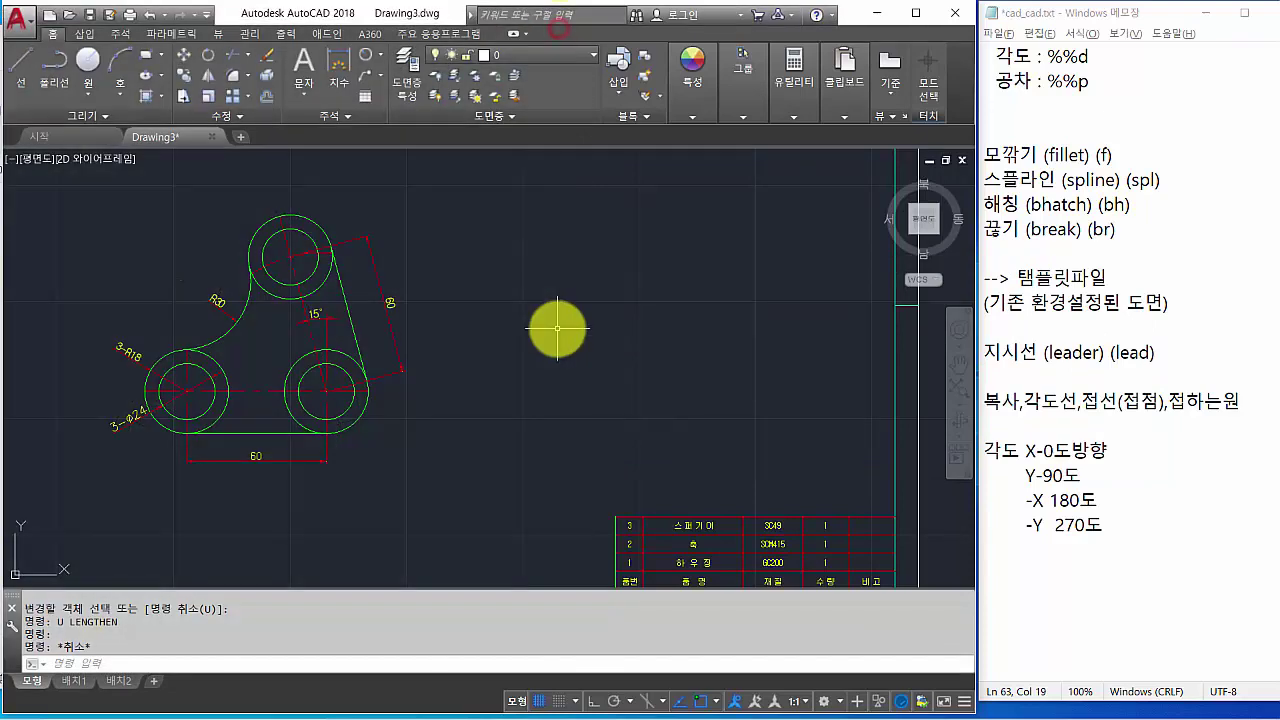
Switch to the 2D folder in File Explorer and open the exercise picture Study-04-02.png.
{"action": "key", "text": "alt+Tab"}
{"action": "key", "text": "alt+Tab"}
{"action": "key", "text": "alt+Tab"}
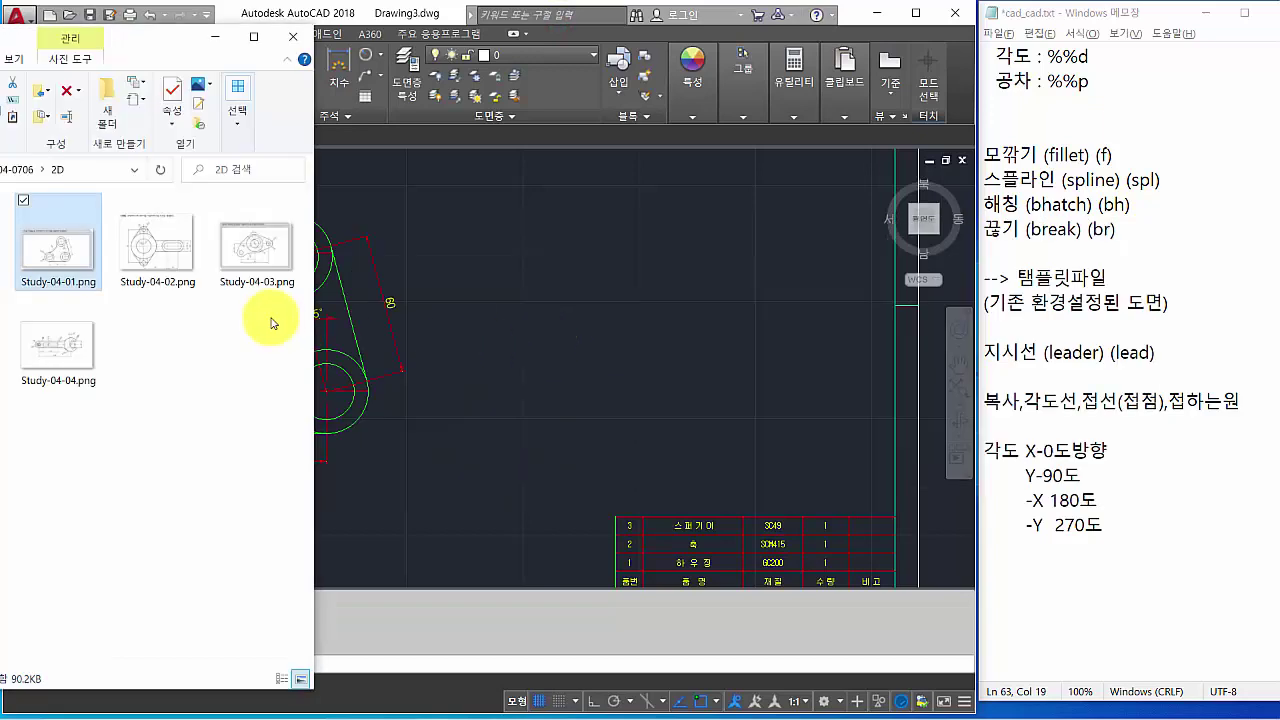
{"action": "left_click", "coordinate": [184, 258]}
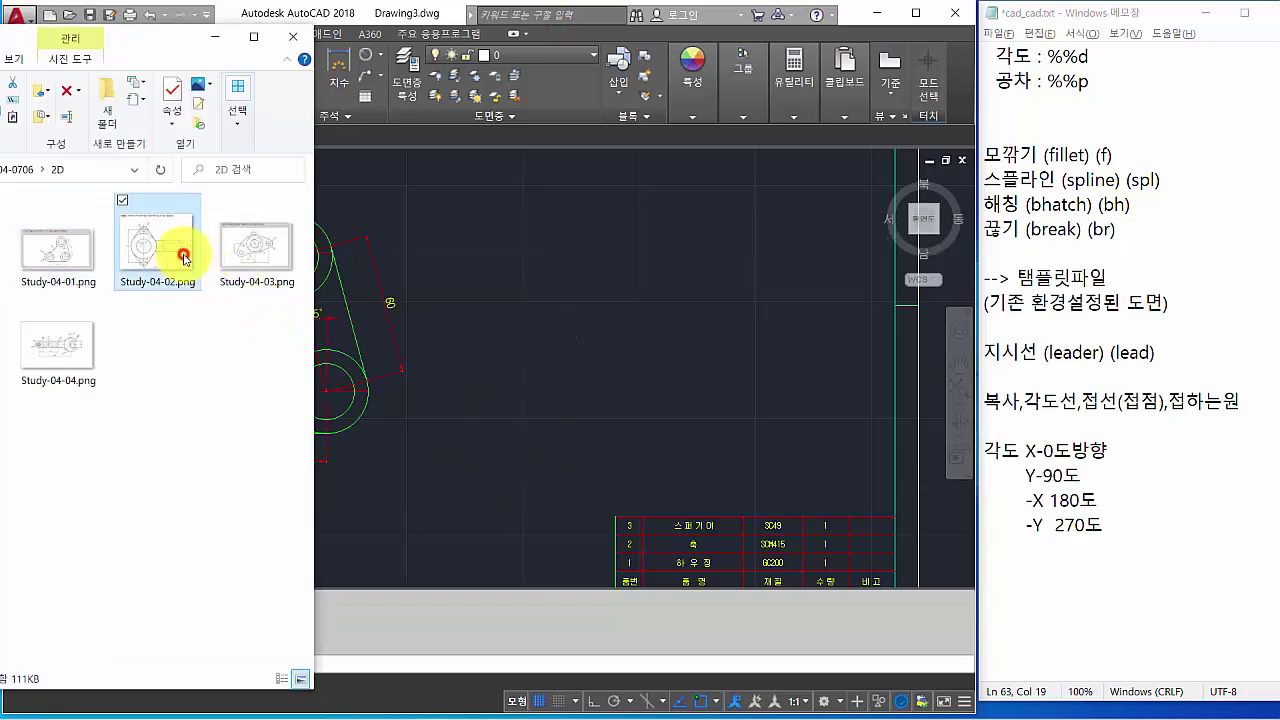
{"action": "double_click", "coordinate": [180, 255]}
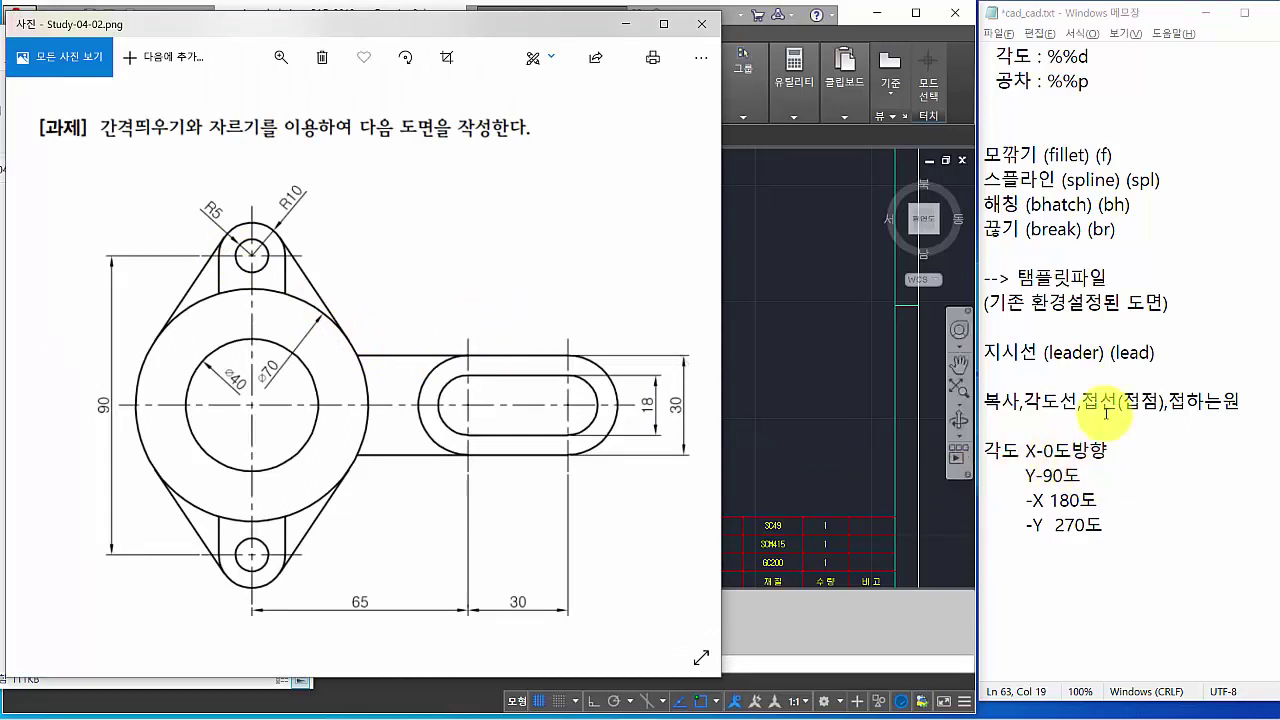
Switch to the Notepad notes and add the line "대칭복사" below the angle notes.
{"action": "left_click", "coordinate": [1129, 580]}
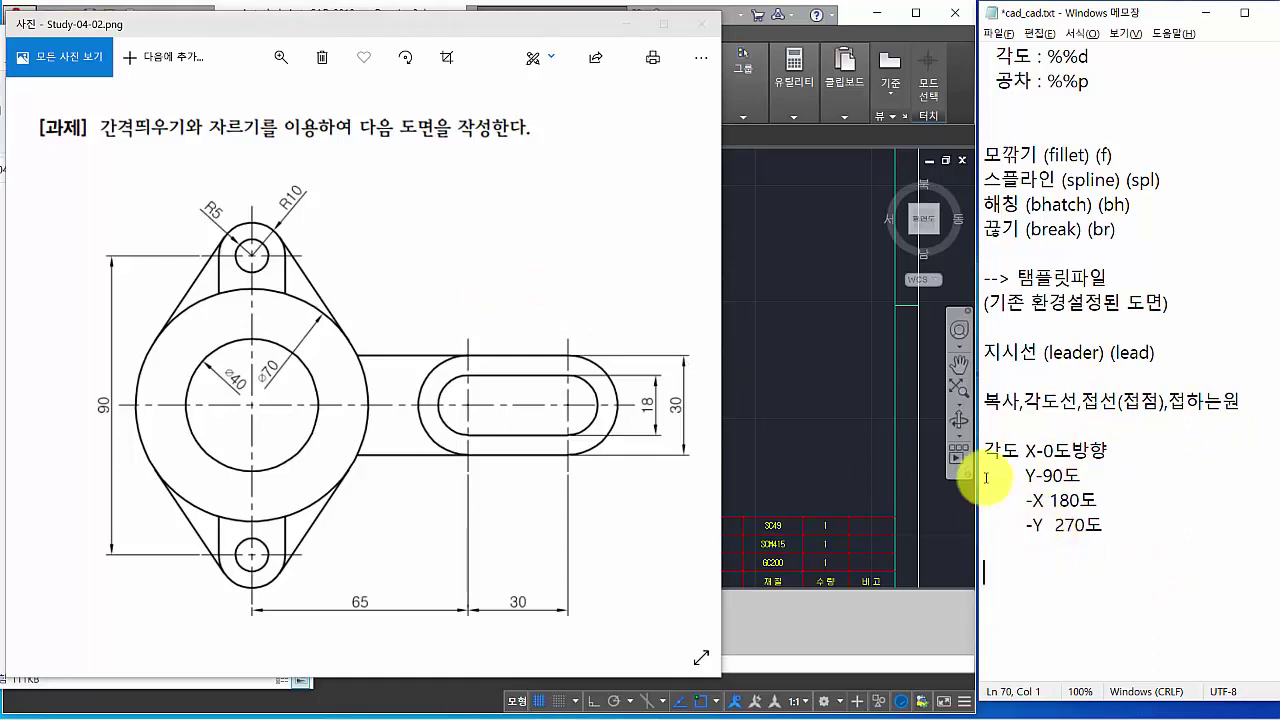
{"action": "left_click", "coordinate": [982, 426]}
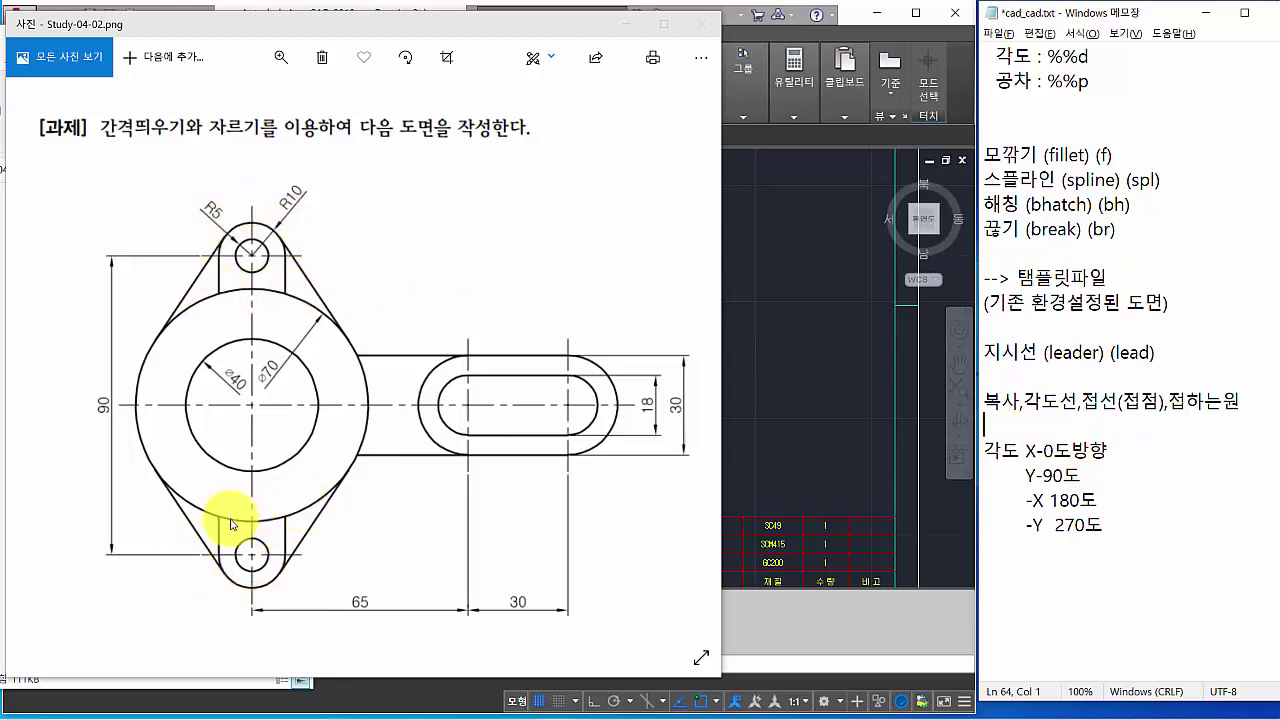
{"action": "left_click", "coordinate": [1037, 576]}
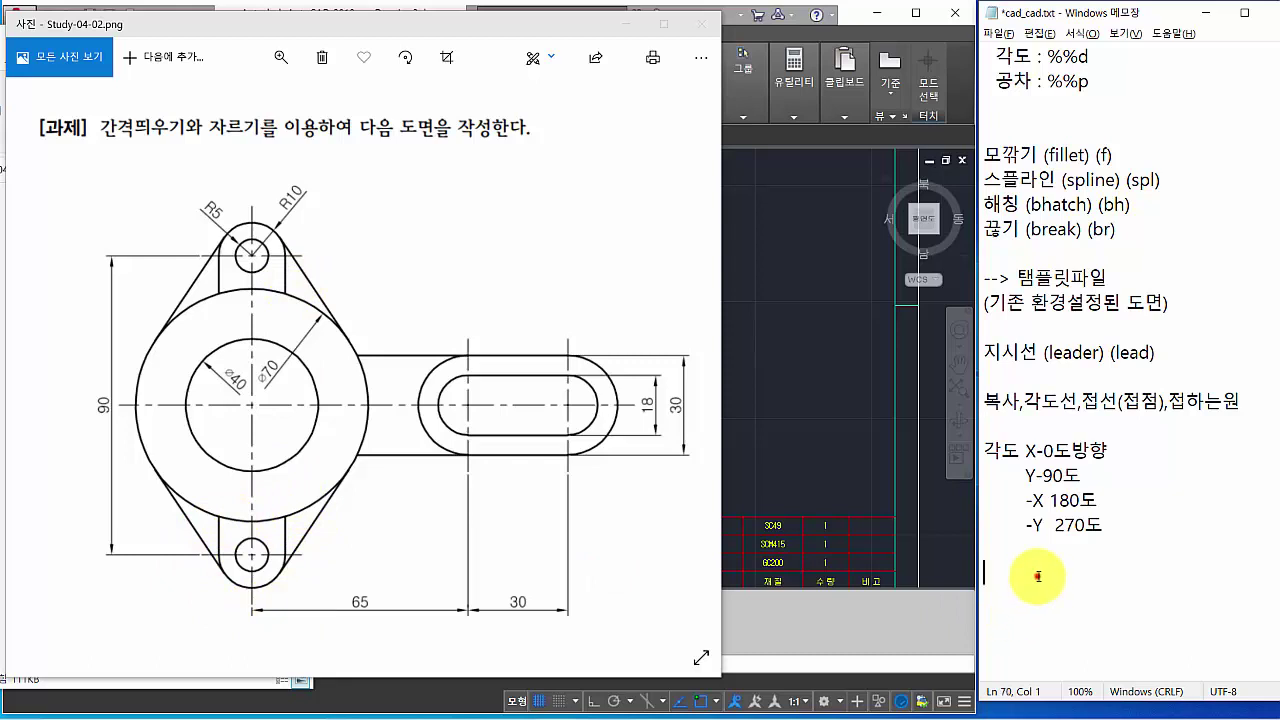
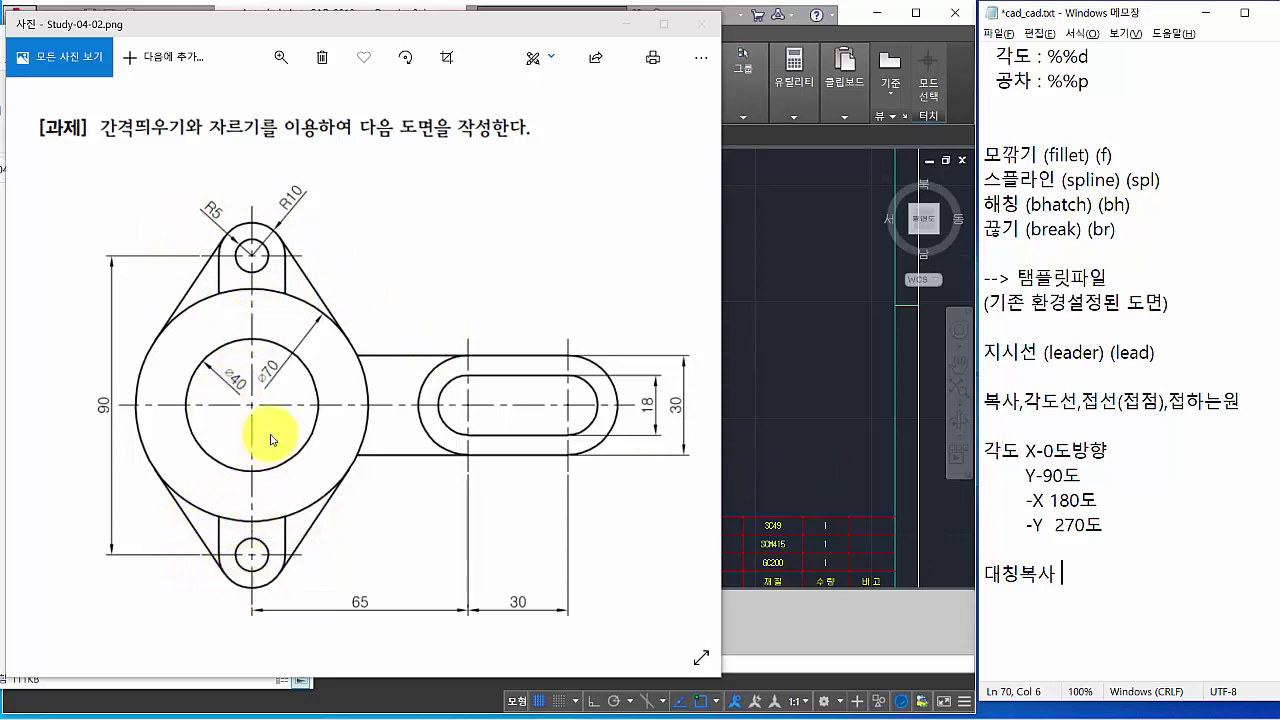
Switch to AutoCAD and draw a horizontal line with ortho on in the empty area to the right of the drawing frame.
{"action": "left_click", "coordinate": [783, 395]}
{"action": "middle_click_drag", "start_coordinate": [654, 391], "coordinate": [560, 397]}
{"action": "scroll", "coordinate": [561, 397], "scroll_direction": "down", "scroll_amount": 2}
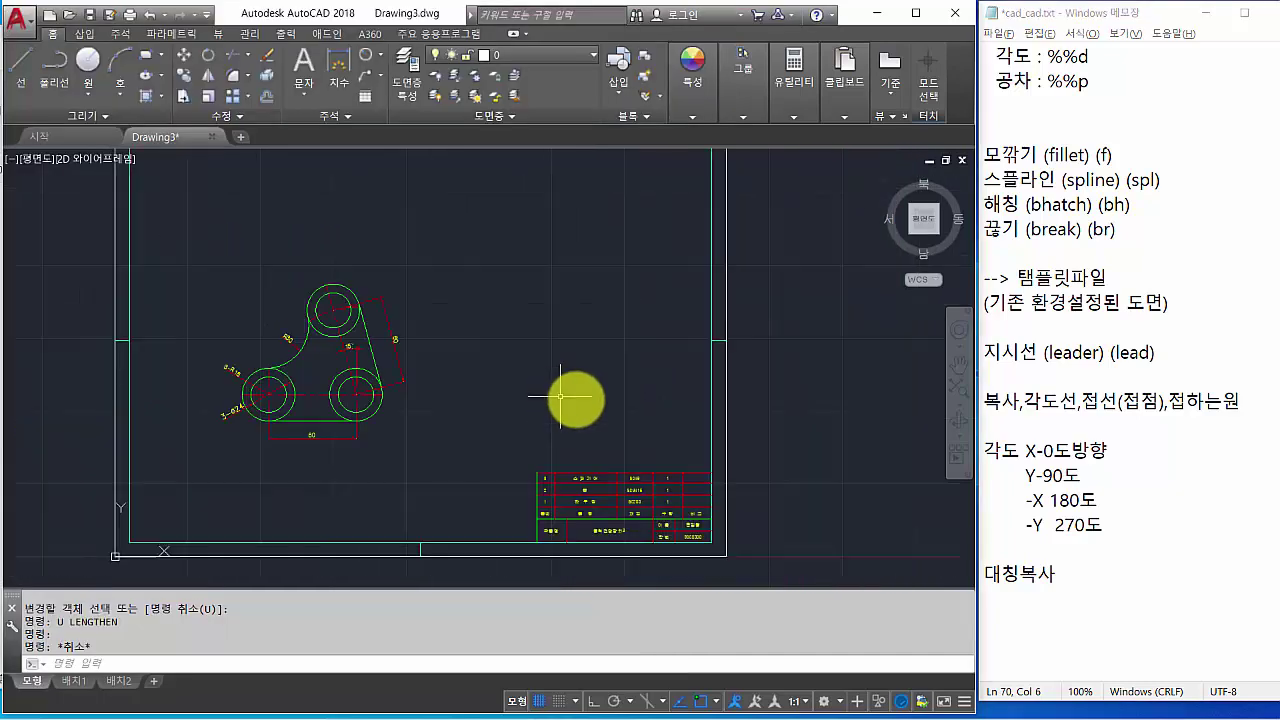
{"action": "middle_click_drag", "start_coordinate": [643, 403], "coordinate": [457, 405]}
{"action": "middle_click_drag", "start_coordinate": [709, 408], "coordinate": [498, 414]}
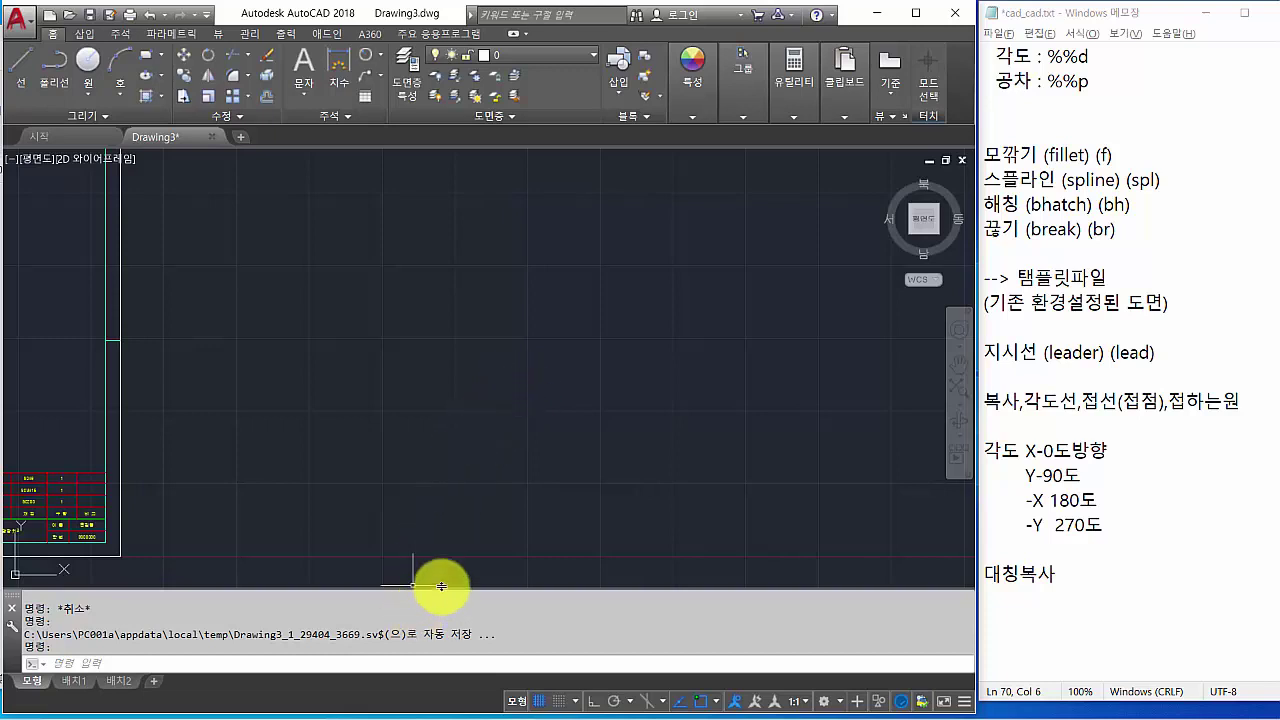
{"action": "type", "text": "k"}
{"action": "key", "text": "Escape"}
{"action": "key", "text": "Escape"}
{"action": "key", "text": "Escape"}
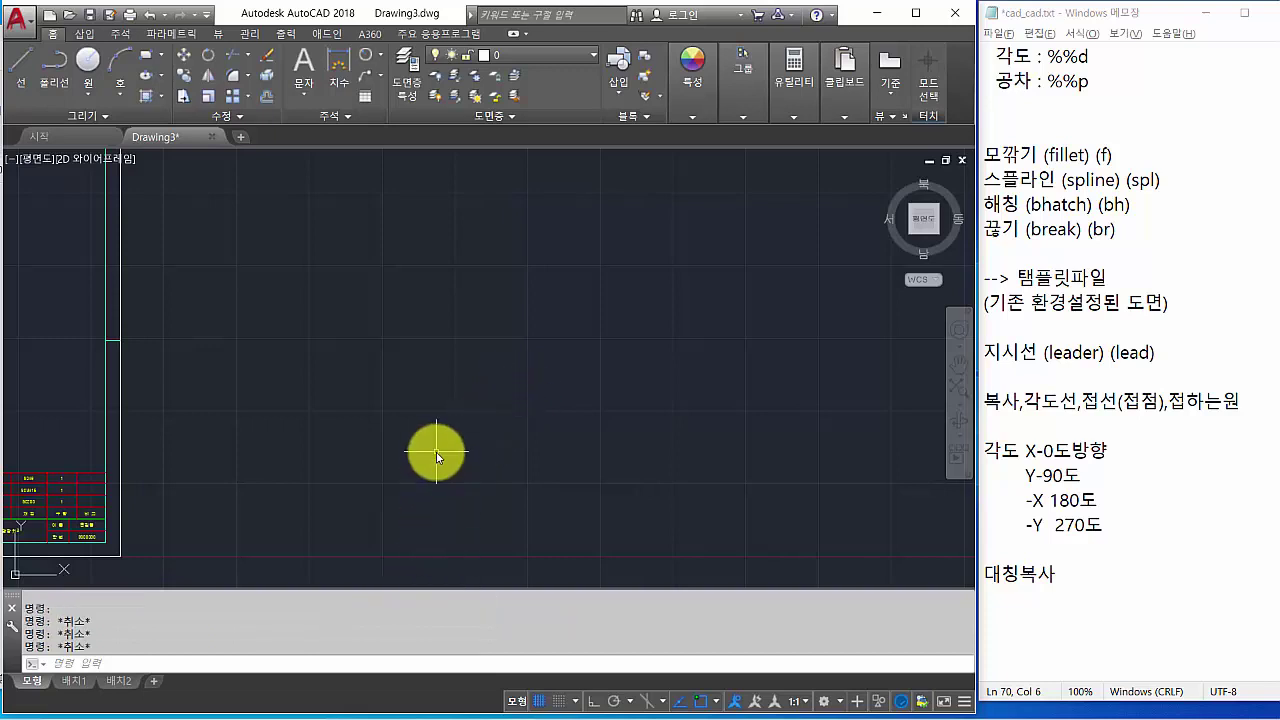
{"action": "key", "text": "Return"}
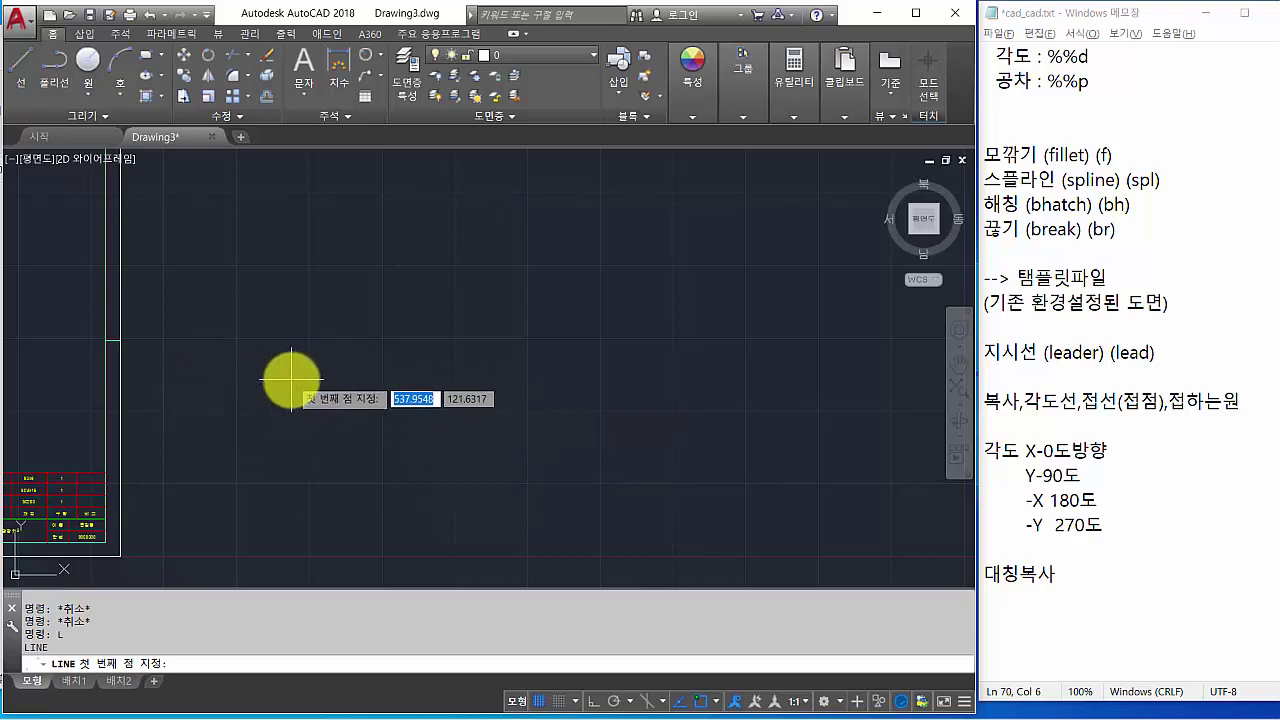
{"action": "left_click", "coordinate": [293, 378]}
{"action": "key", "text": "F8"}
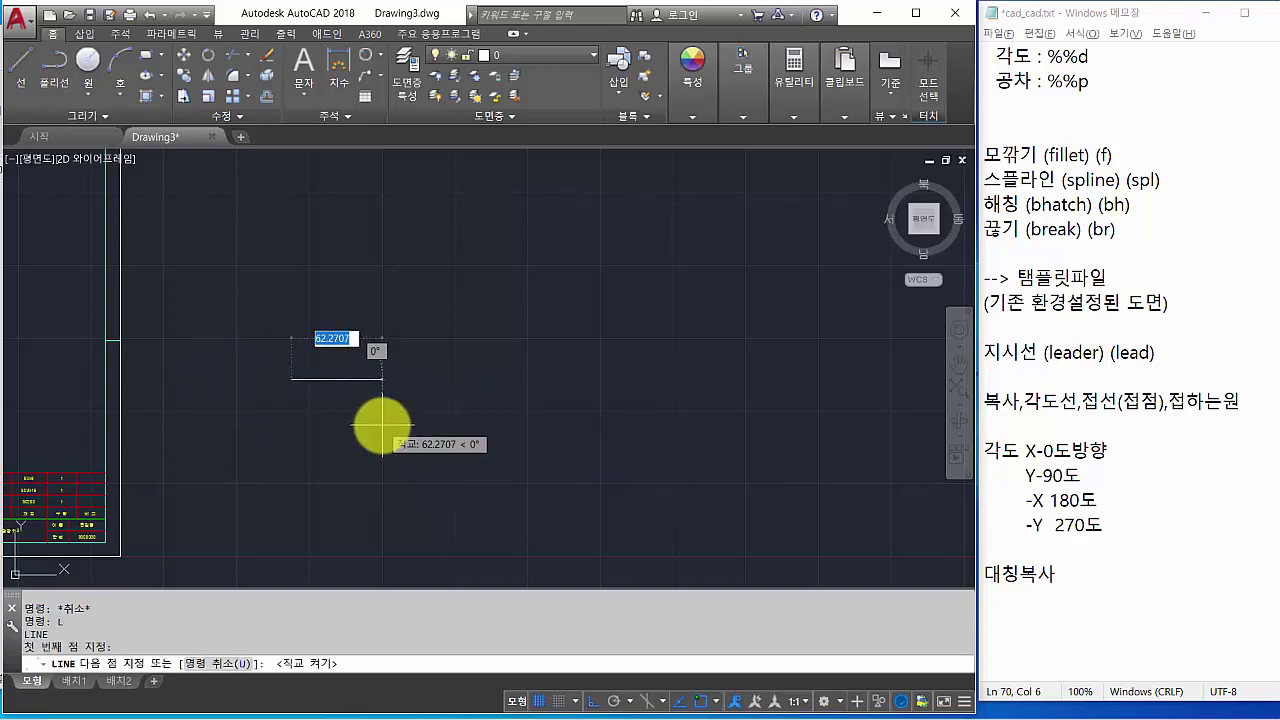
{"action": "left_click", "coordinate": [807, 378]}
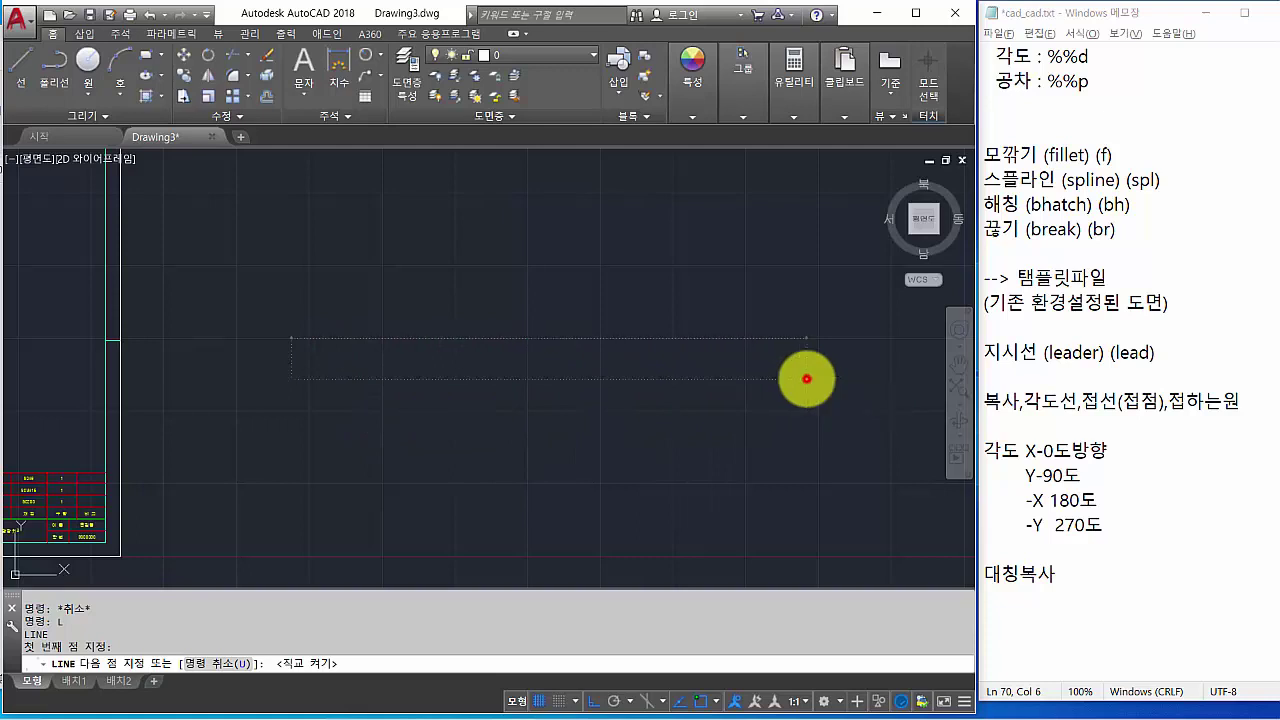
{"action": "key", "text": "Return"}
Draw a vertical line crossing the horizontal line near its left quarter and turn ortho off.
{"action": "key", "text": "Return"}
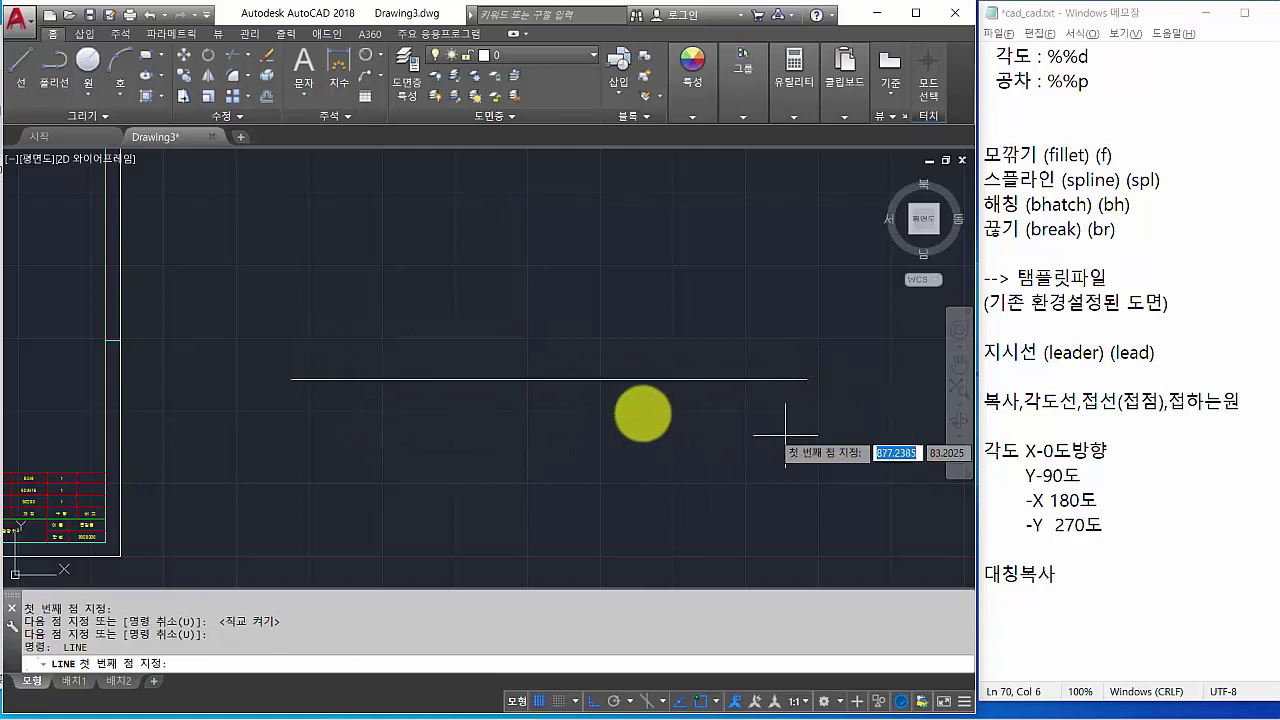
{"action": "left_click", "coordinate": [425, 243]}
{"action": "left_click", "coordinate": [427, 512]}
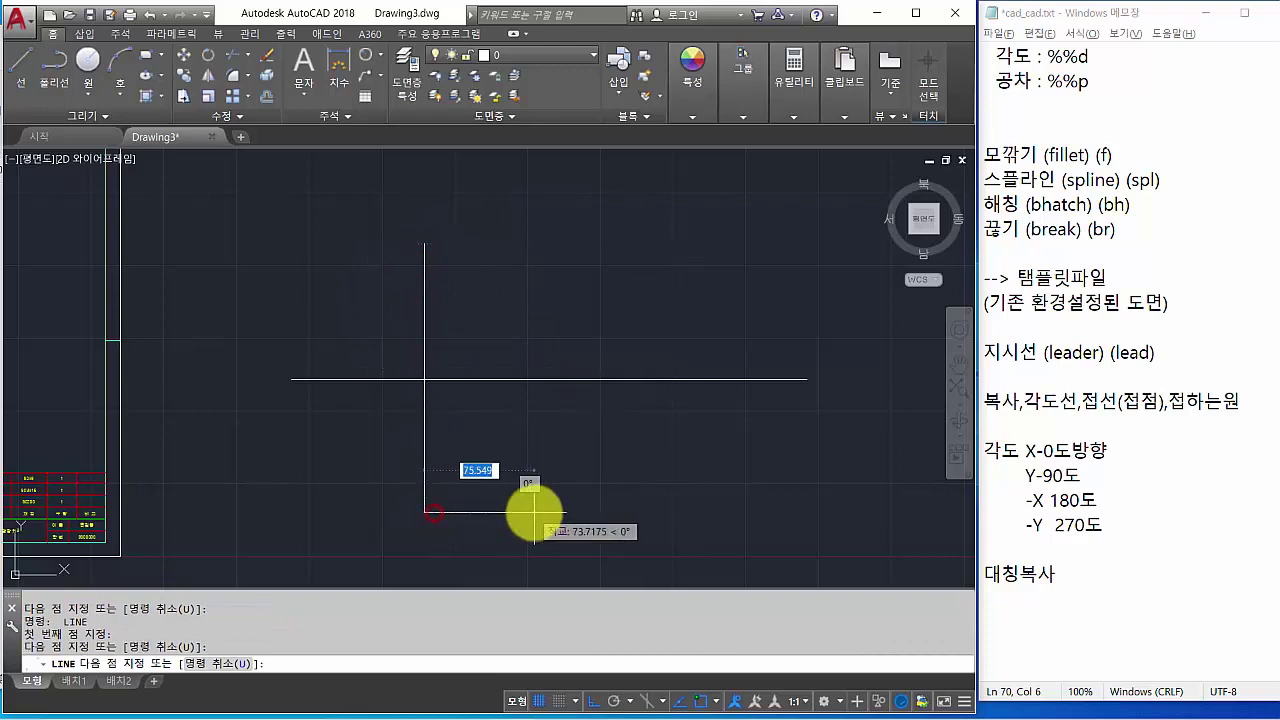
{"action": "key", "text": "Return"}
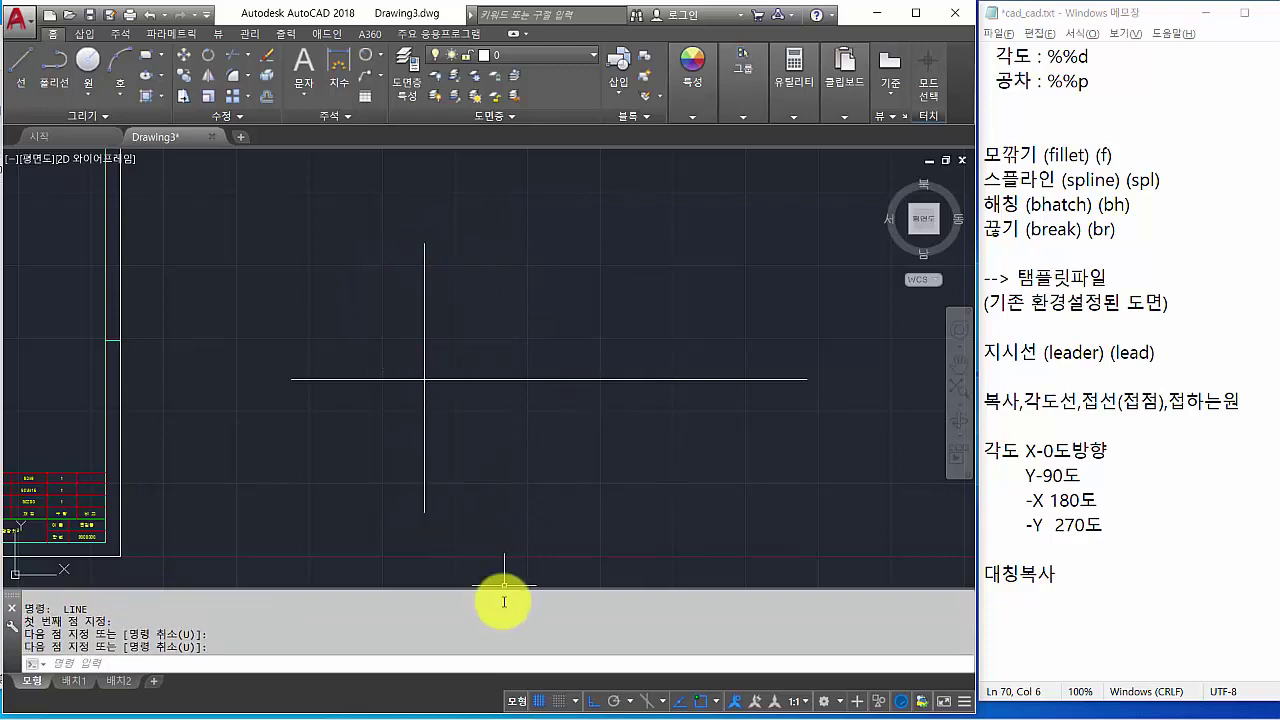
{"action": "key", "text": "F8"}
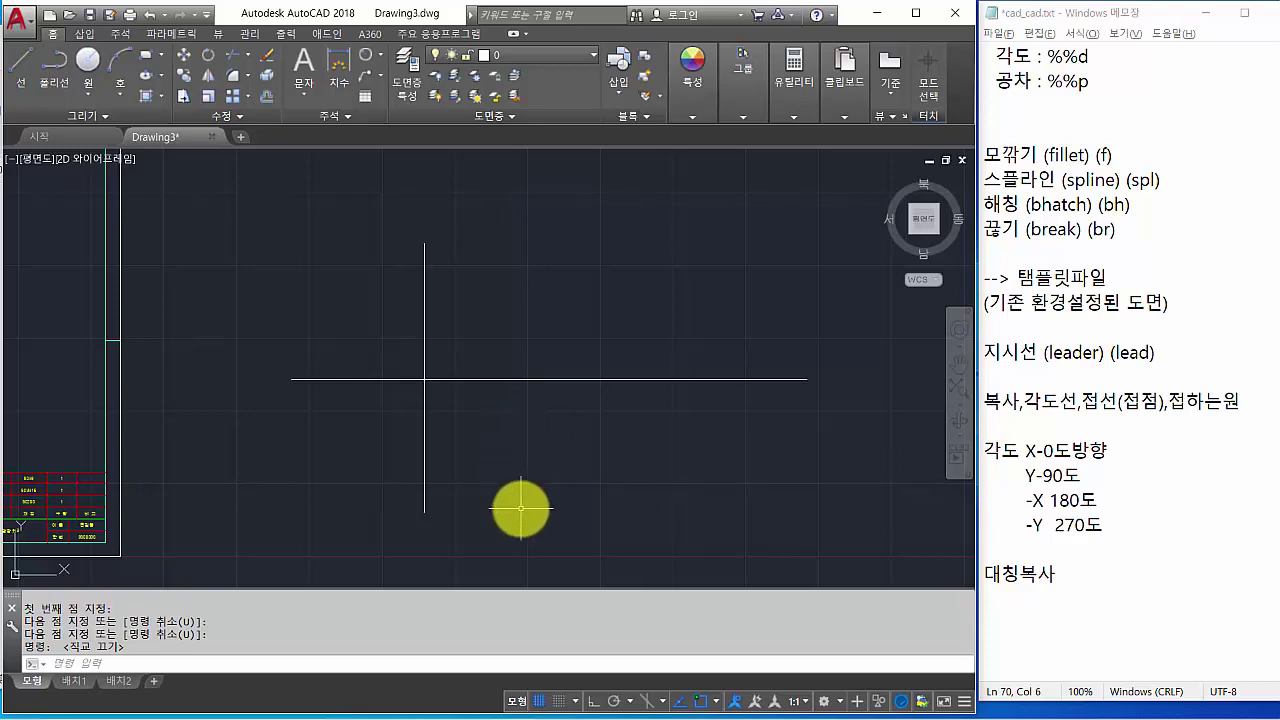
Check the distances in the Study-04-02 picture and, back in AutoCAD, offset the vertical line 65 to the right.
{"action": "key", "text": "alt+Tab"}
{"action": "key", "text": "alt+Tab"}
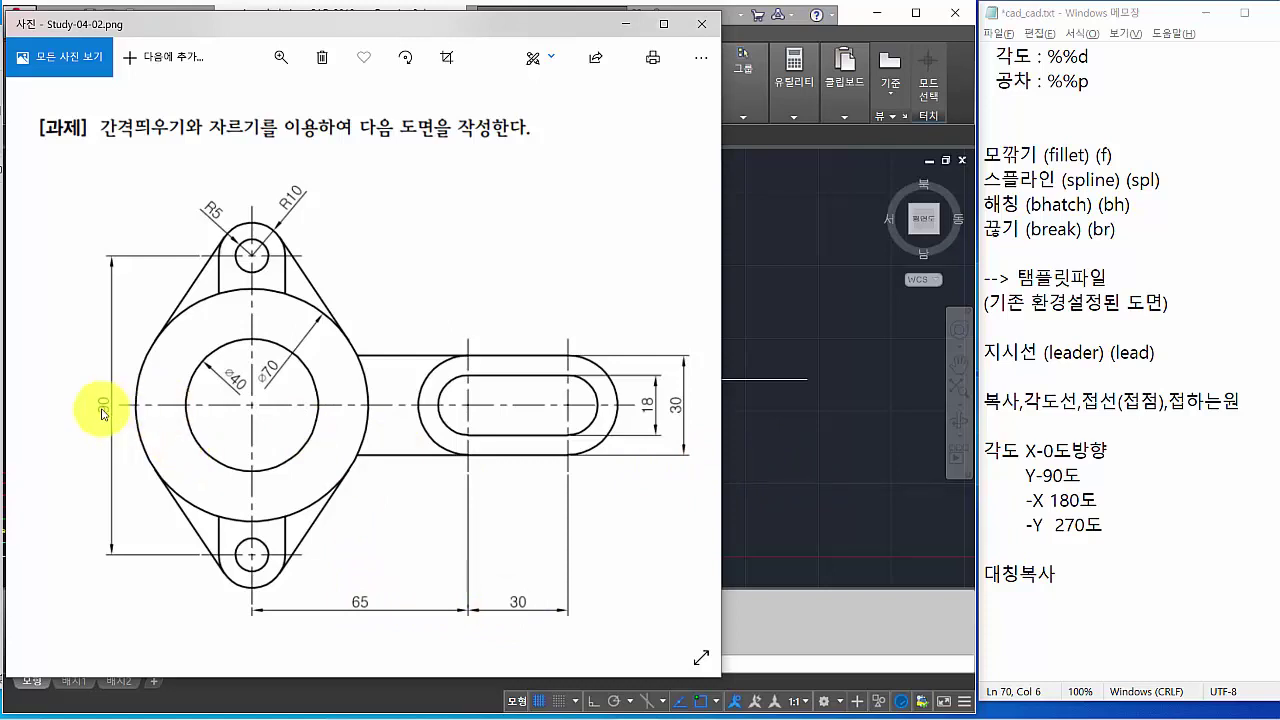
{"action": "left_click", "coordinate": [790, 490]}
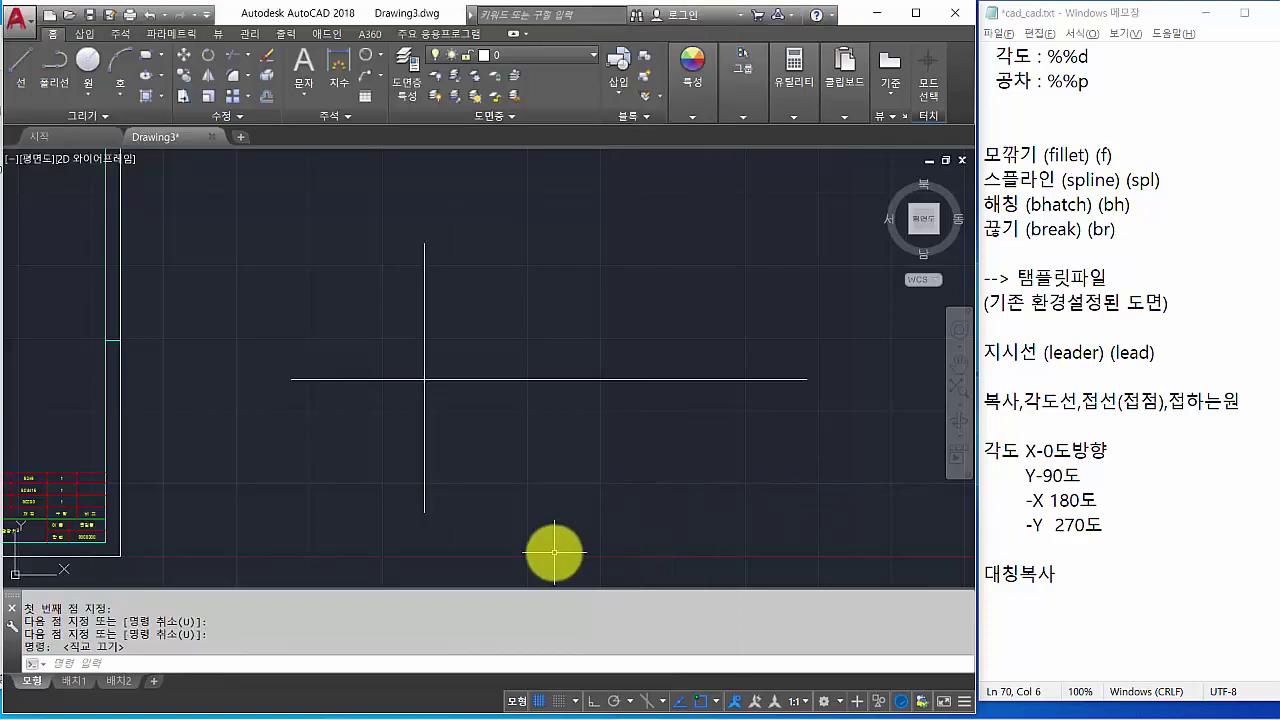
{"action": "key", "text": "Return"}
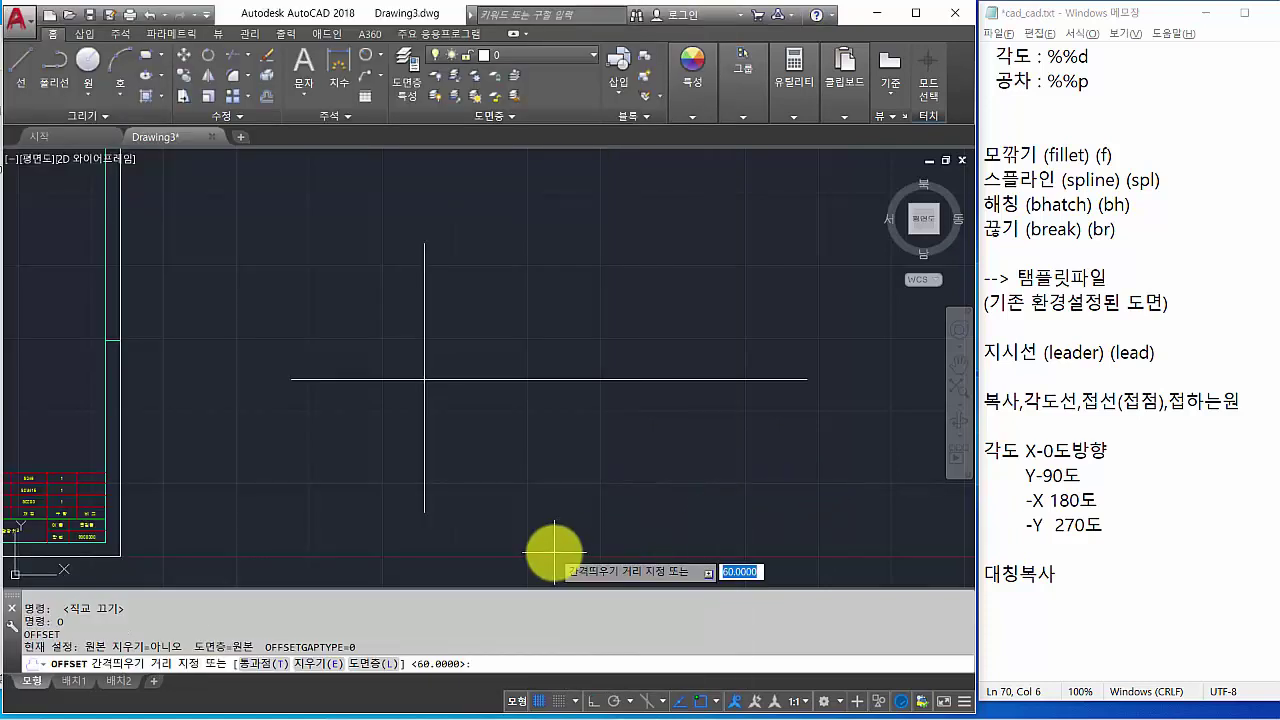
{"action": "key", "text": "Return"}
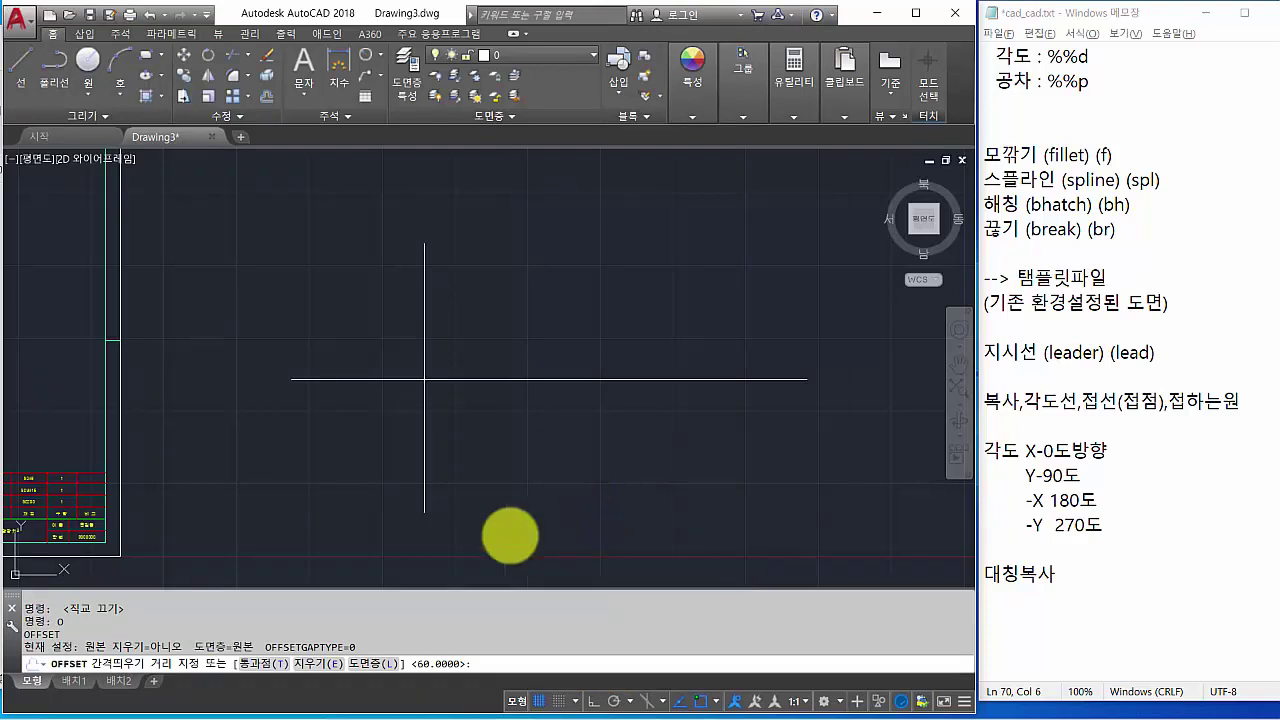
{"action": "left_click", "coordinate": [424, 452]}
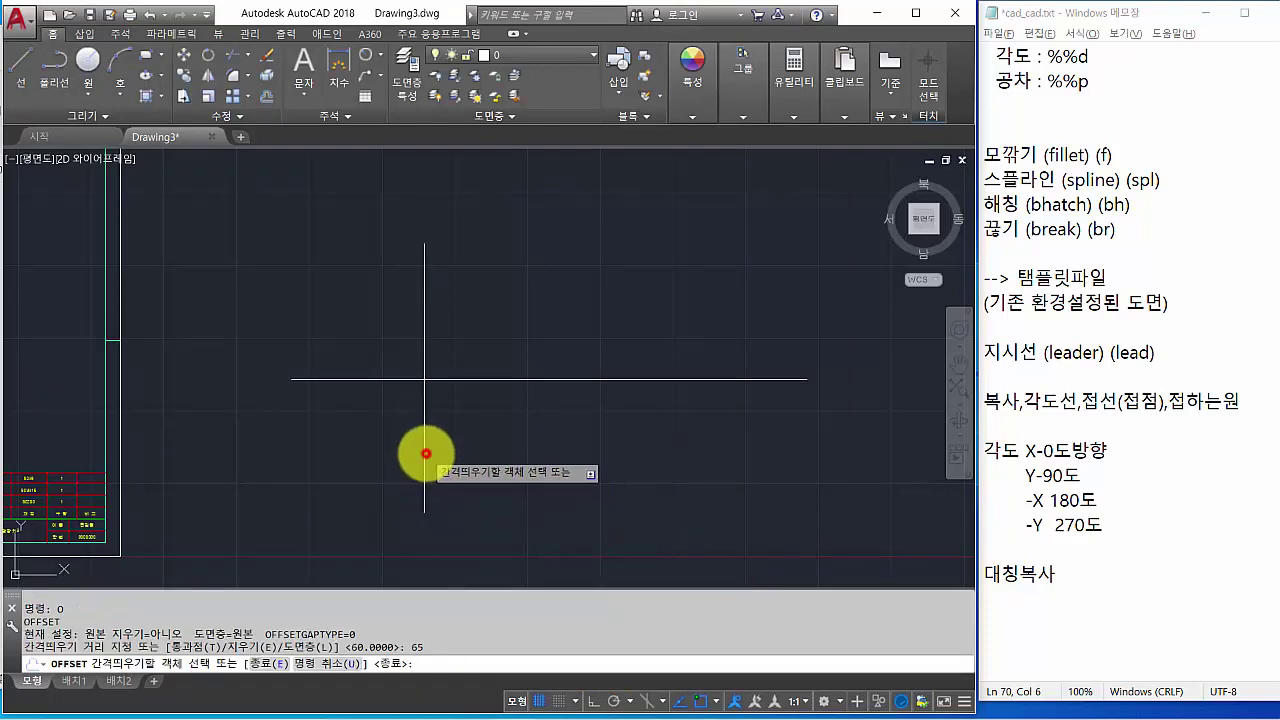
{"action": "left_click", "coordinate": [626, 464]}
{"action": "key", "text": "Return"}
Offset the new vertical line another 30 to the right.
{"action": "key", "text": "Return"}
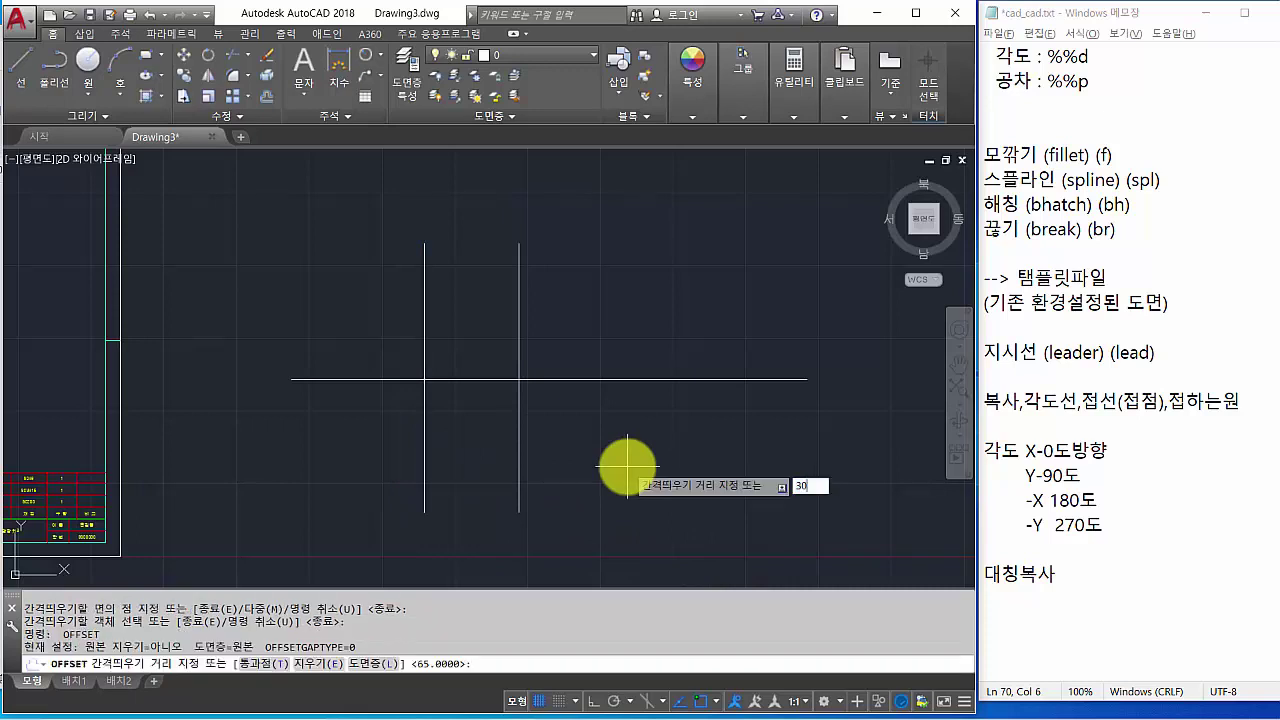
{"action": "type", "text": "30"}
{"action": "key", "text": "Return"}
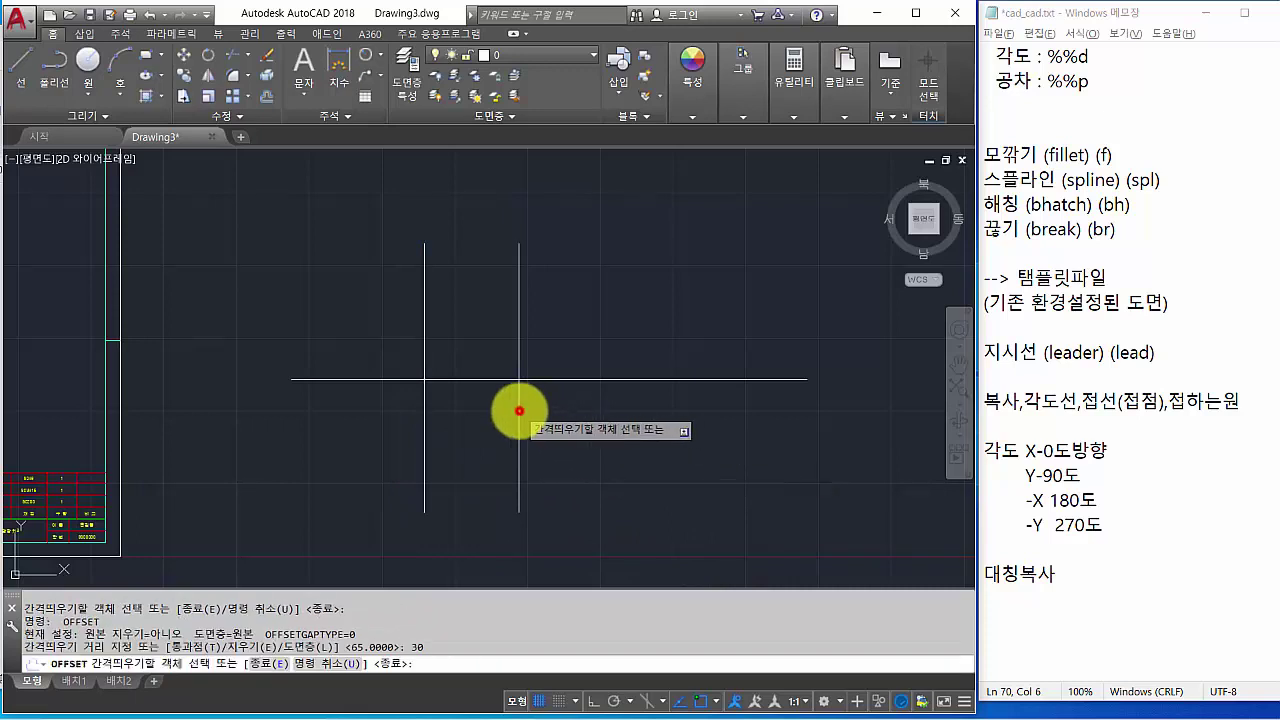
{"action": "left_click", "coordinate": [517, 409]}
{"action": "left_click", "coordinate": [628, 424]}
{"action": "key", "text": "Return"}
Offset the horizontal line 45 upward and 45 downward.
{"action": "key", "text": "Return"}
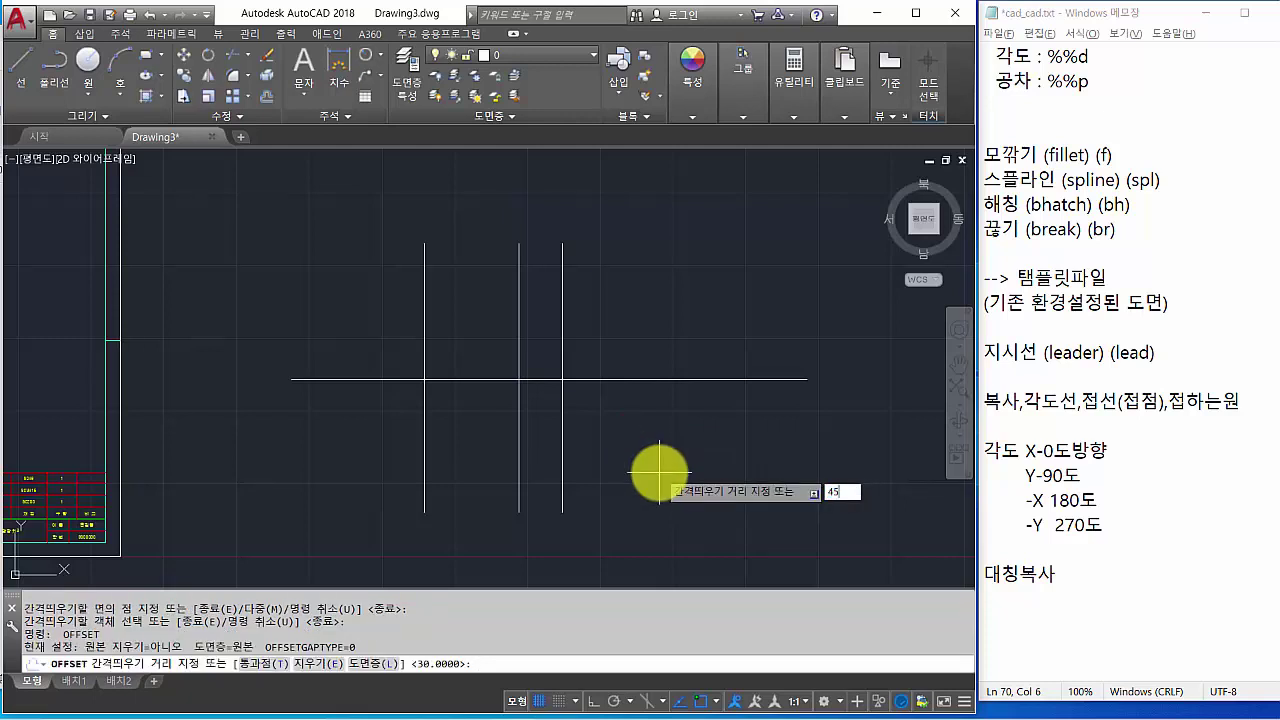
{"action": "key", "text": "Return"}
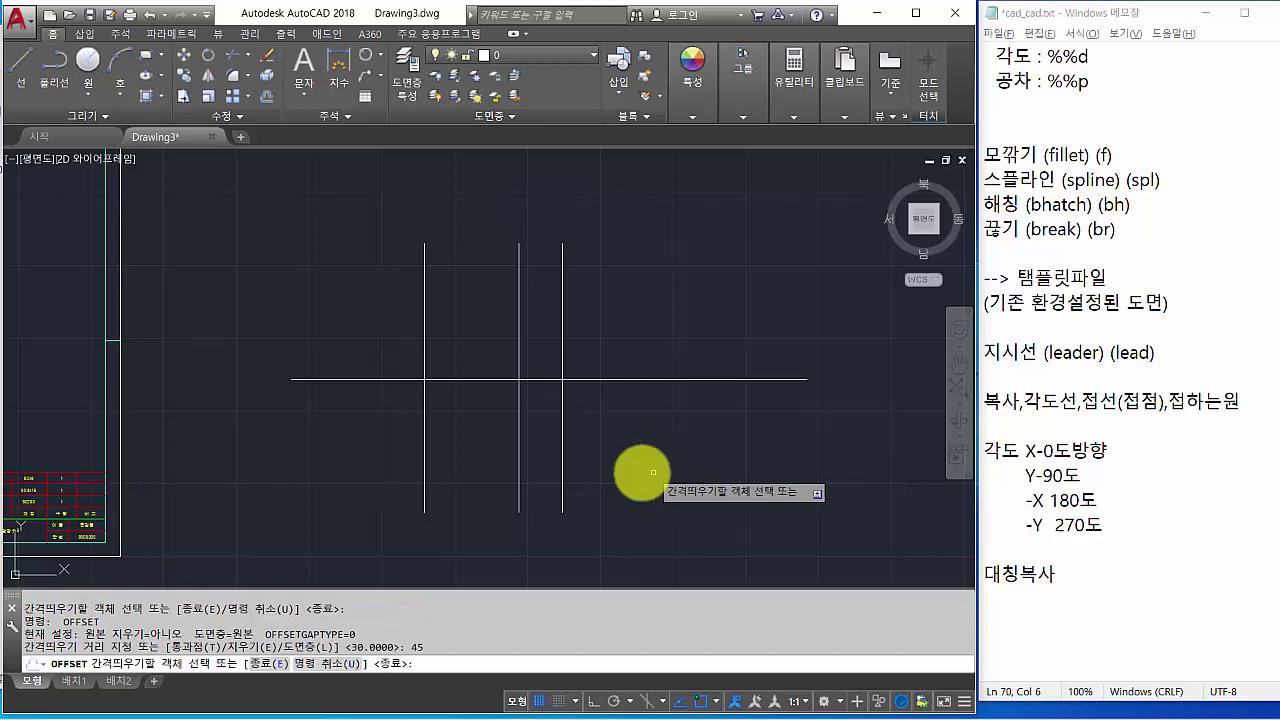
{"action": "left_click", "coordinate": [397, 379]}
{"action": "left_click", "coordinate": [391, 298]}
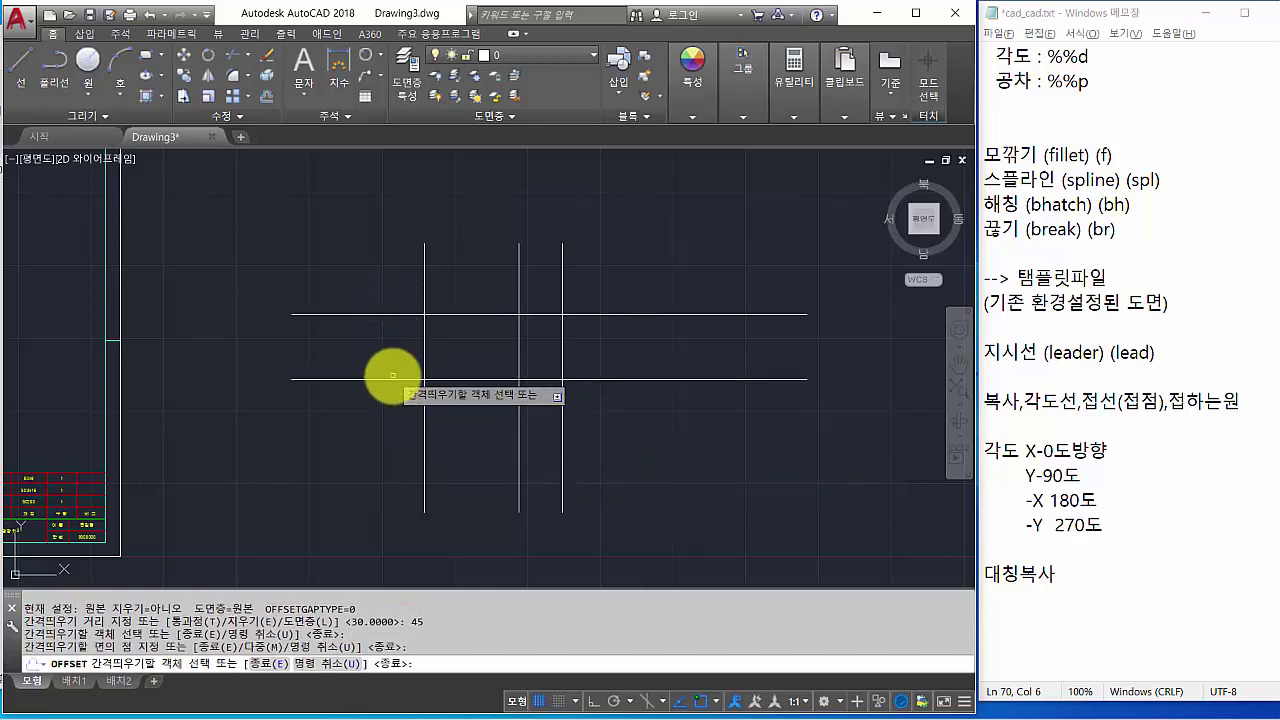
{"action": "left_click", "coordinate": [392, 379]}
{"action": "left_click", "coordinate": [396, 447]}
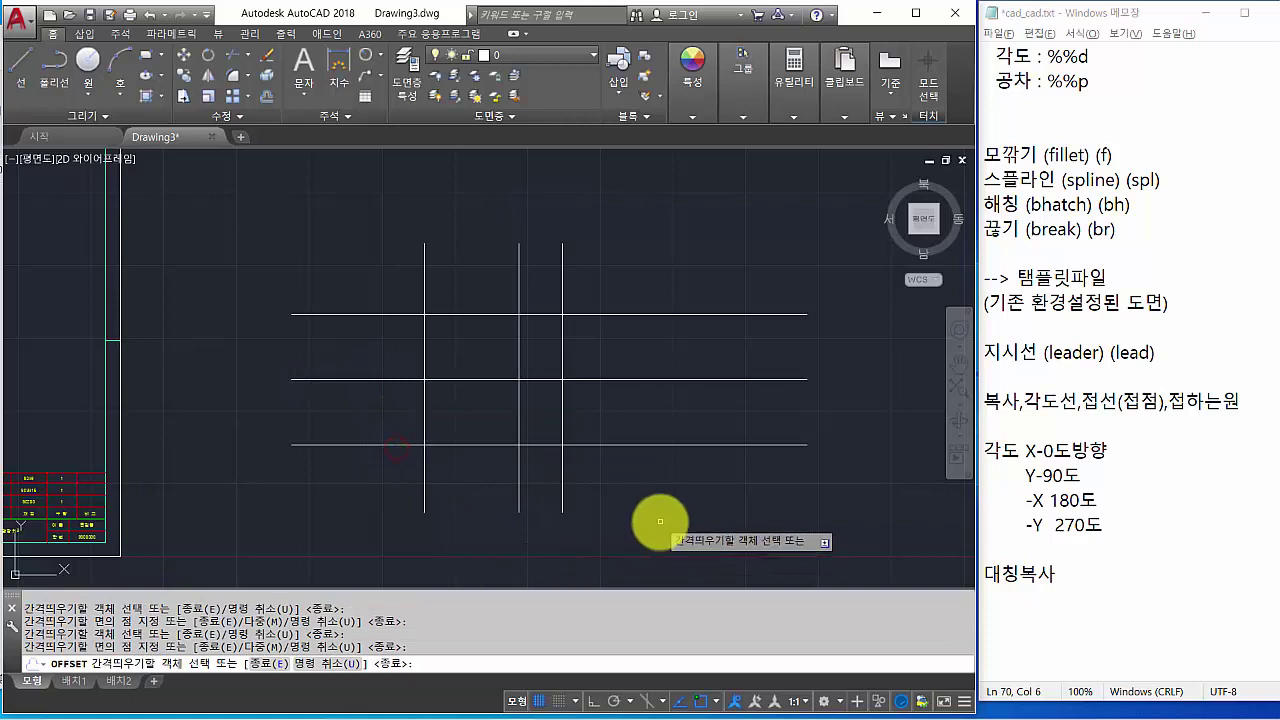
{"action": "key", "text": "Return"}
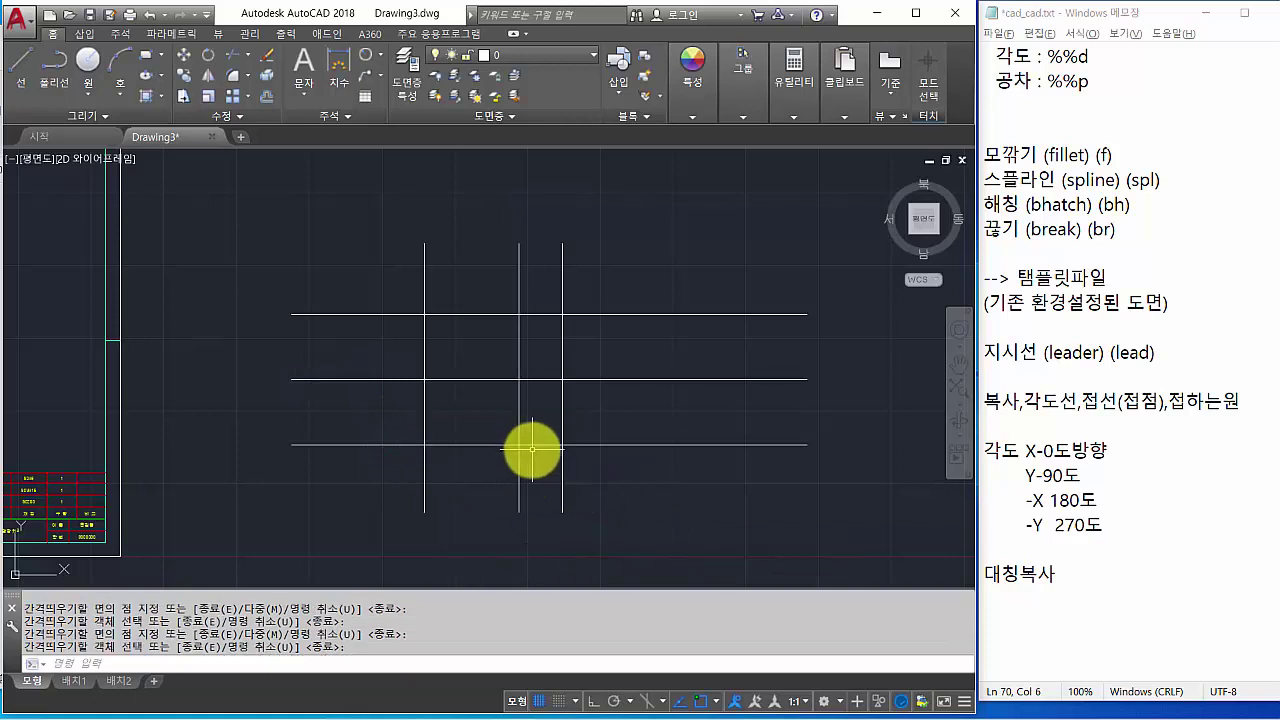
{"action": "scroll", "coordinate": [487, 421], "scroll_direction": "up", "scroll_amount": 2}
{"action": "mouse_move", "coordinate": [487, 421]}
{"action": "middle_mouse_down"}
{"action": "mouse_move", "coordinate": [457, 429]}
{"action": "mouse_move", "coordinate": [480, 443]}
{"action": "mouse_move", "coordinate": [471, 437]}
{"action": "middle_mouse_up"}
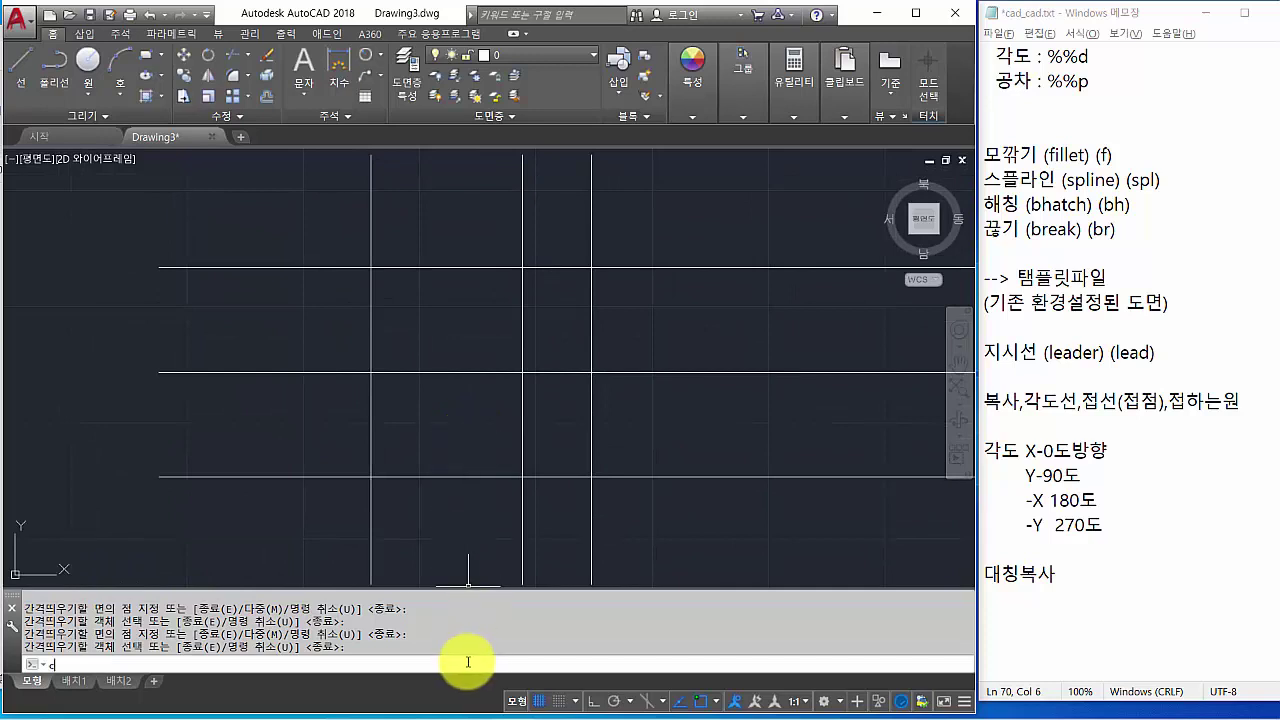
{"action": "key", "text": "Return"}
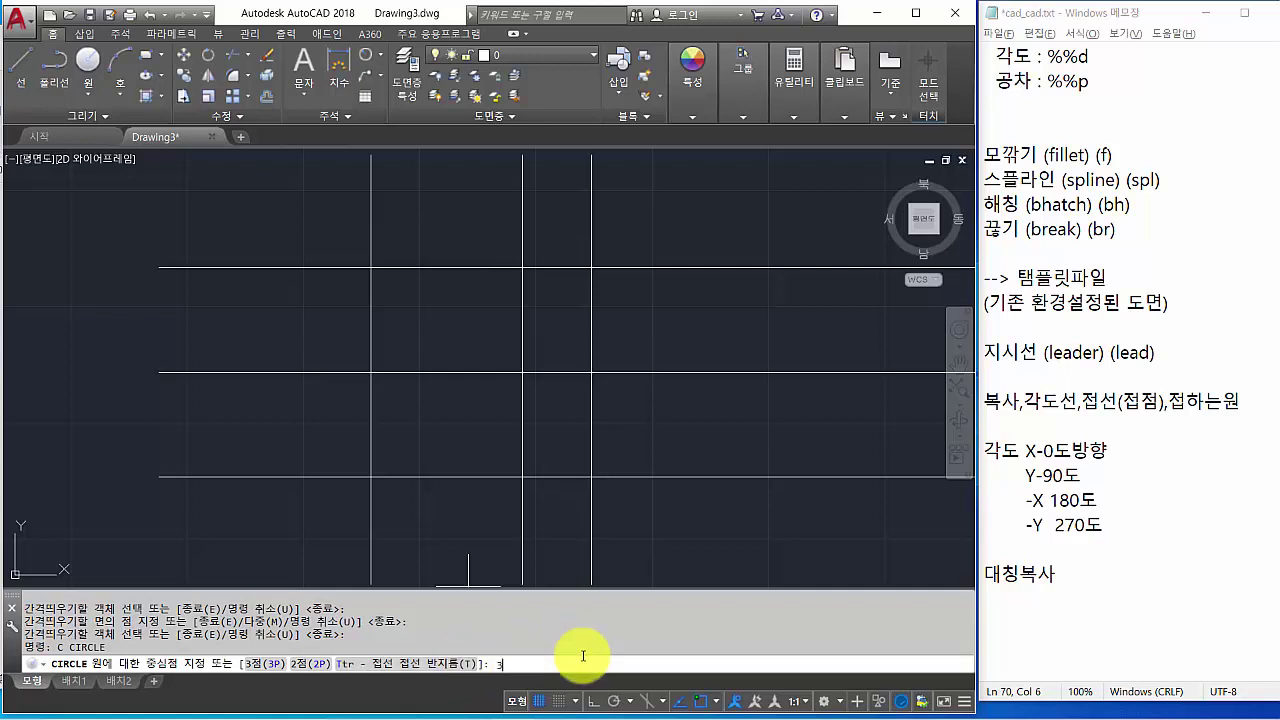
{"action": "type", "text": "35"}
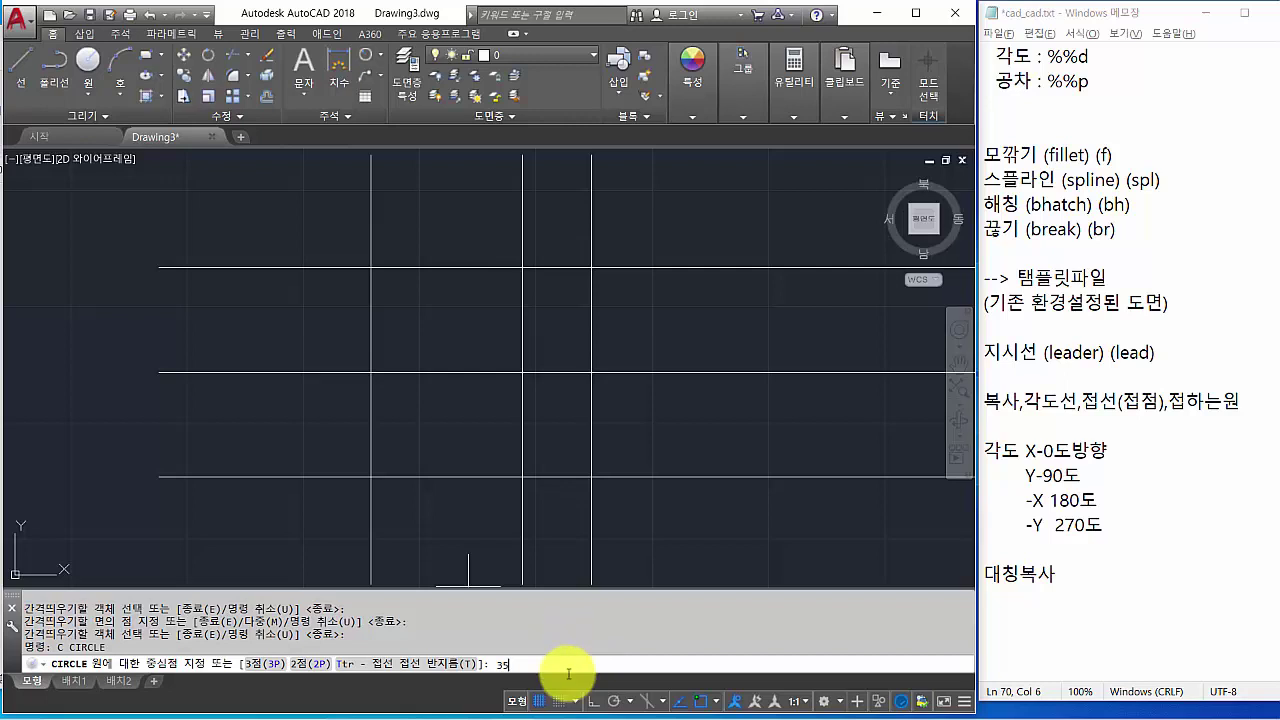
{"action": "key", "text": "Return"}
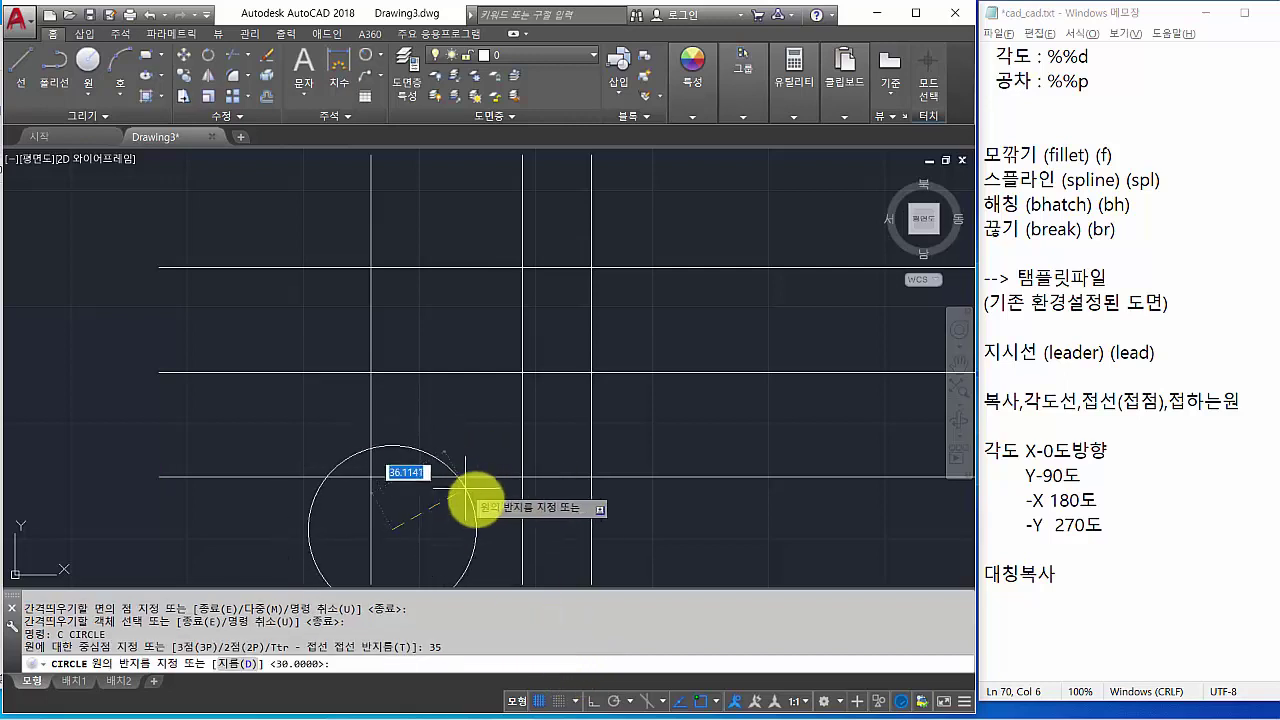
{"action": "key", "text": "Escape"}
{"action": "key", "text": "Escape"}
{"action": "key", "text": "Escape"}
{"action": "key", "text": "Escape"}
{"action": "key", "text": "Escape"}
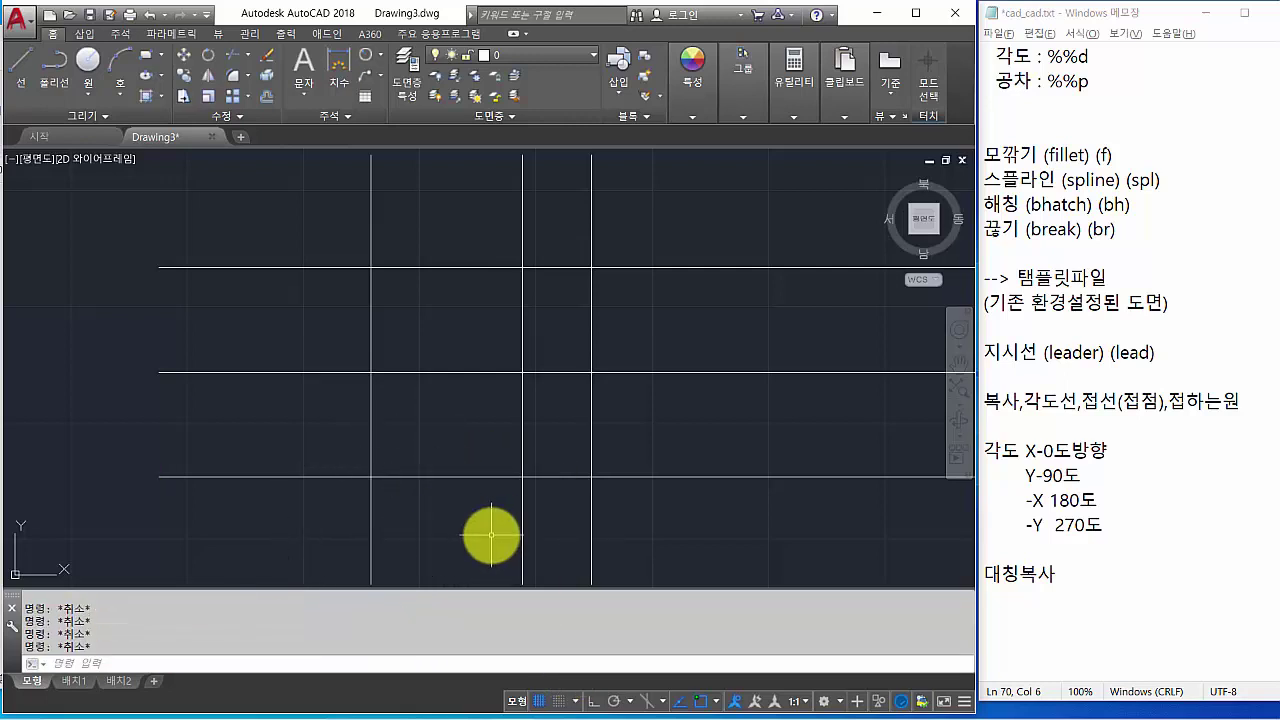
Draw a circle of radius 35 centred where the leftmost vertical line crosses the middle horizontal line.
{"action": "type", "text": "c"}
{"action": "key", "text": "Return"}
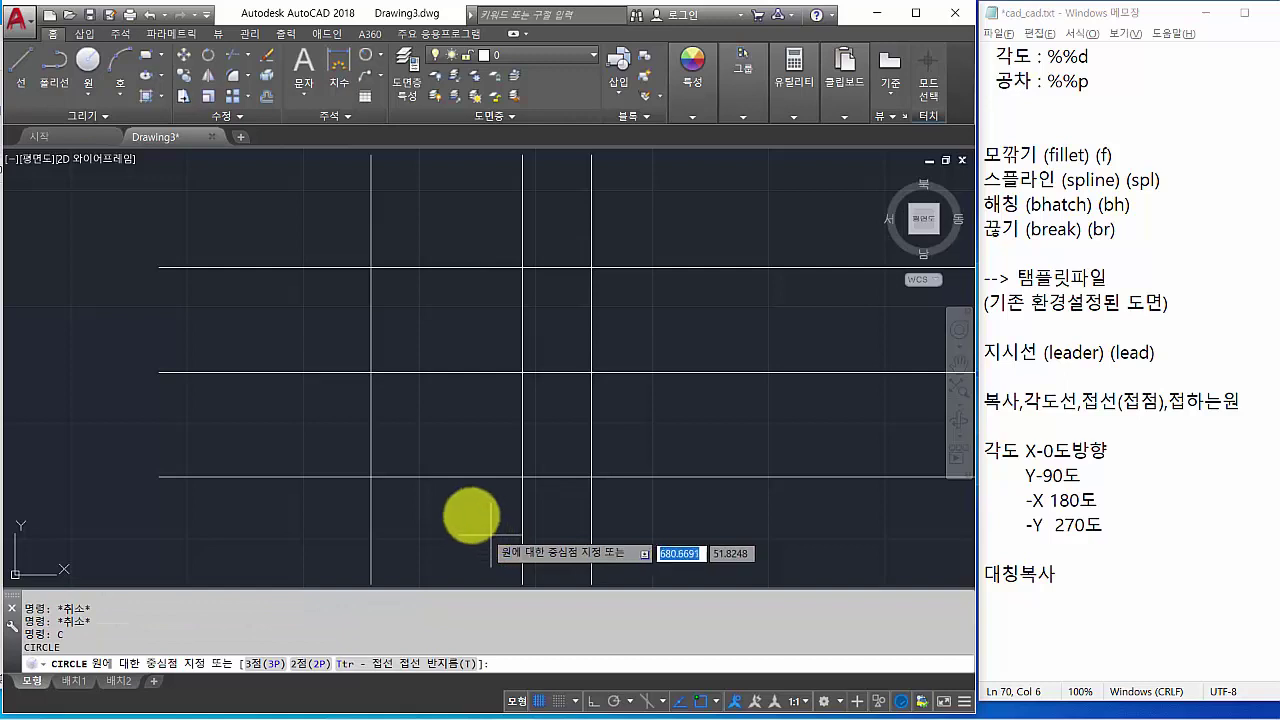
{"action": "left_click", "coordinate": [371, 372]}
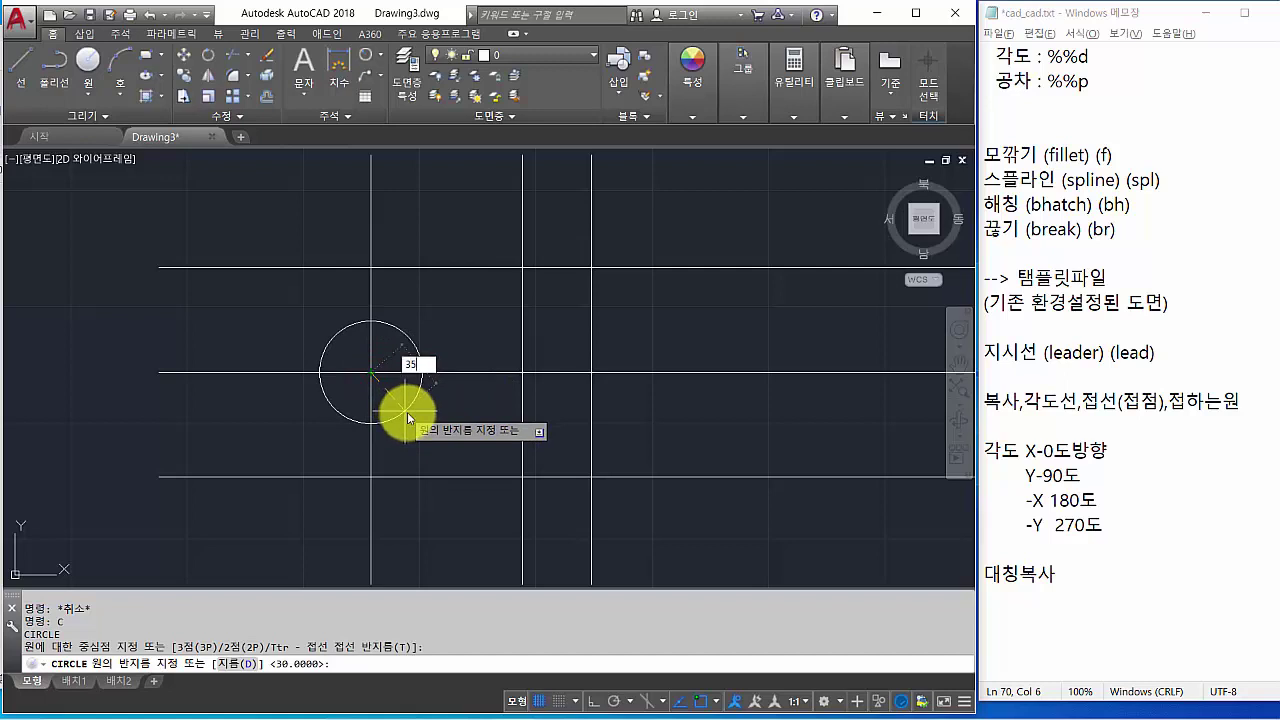
{"action": "type", "text": "35"}
{"action": "key", "text": "Return"}
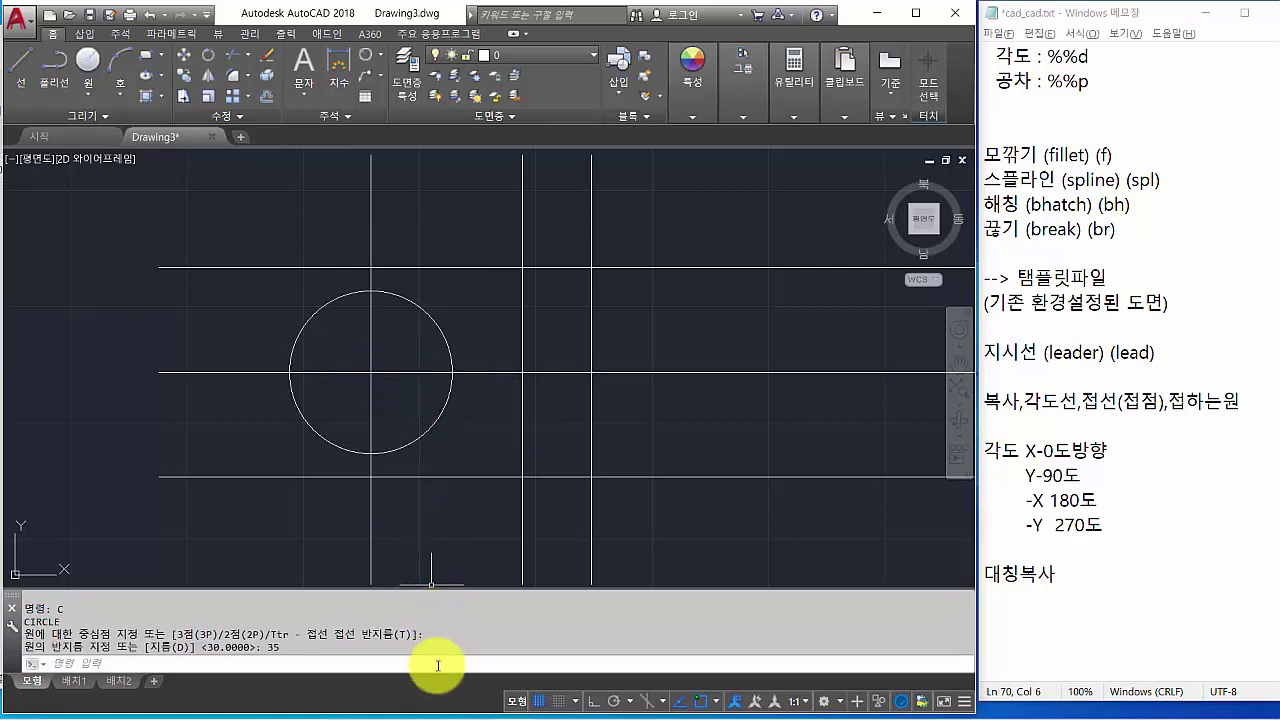
Draw a concentric circle of radius 20 inside the radius 35 circle.
{"action": "key", "text": "space"}
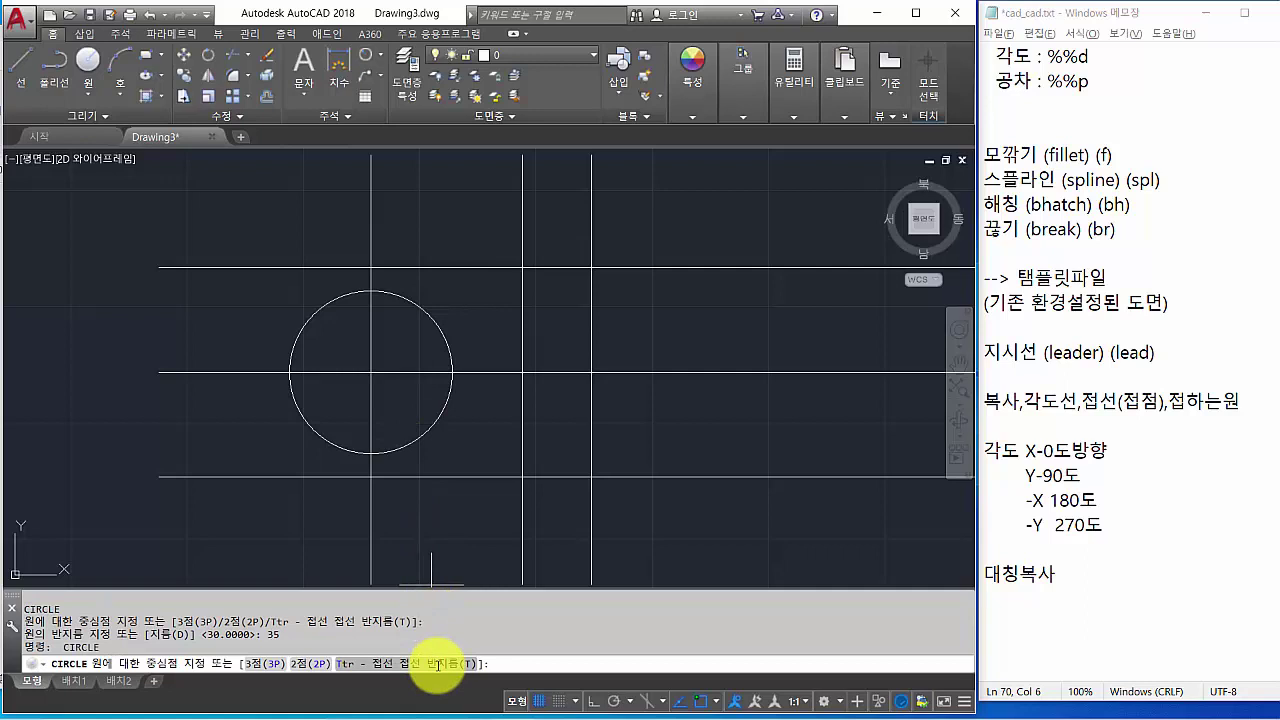
{"action": "left_click", "coordinate": [370, 373]}
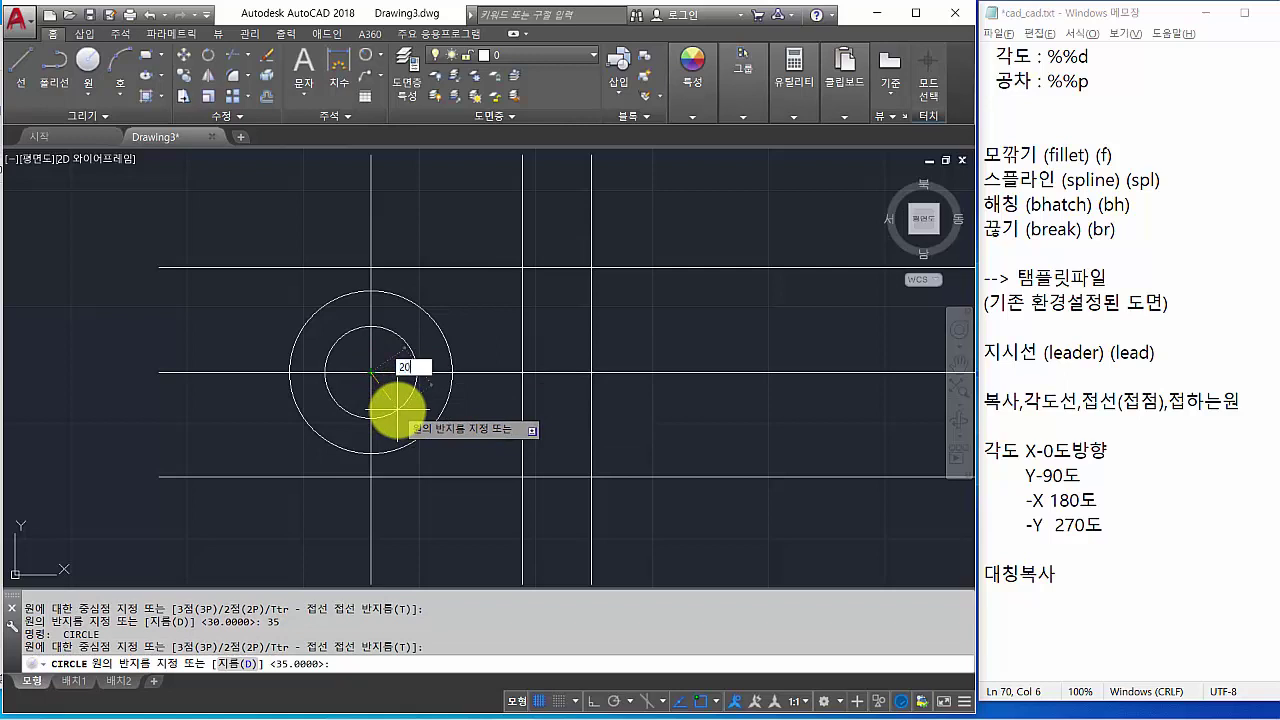
{"action": "key", "text": "Return"}
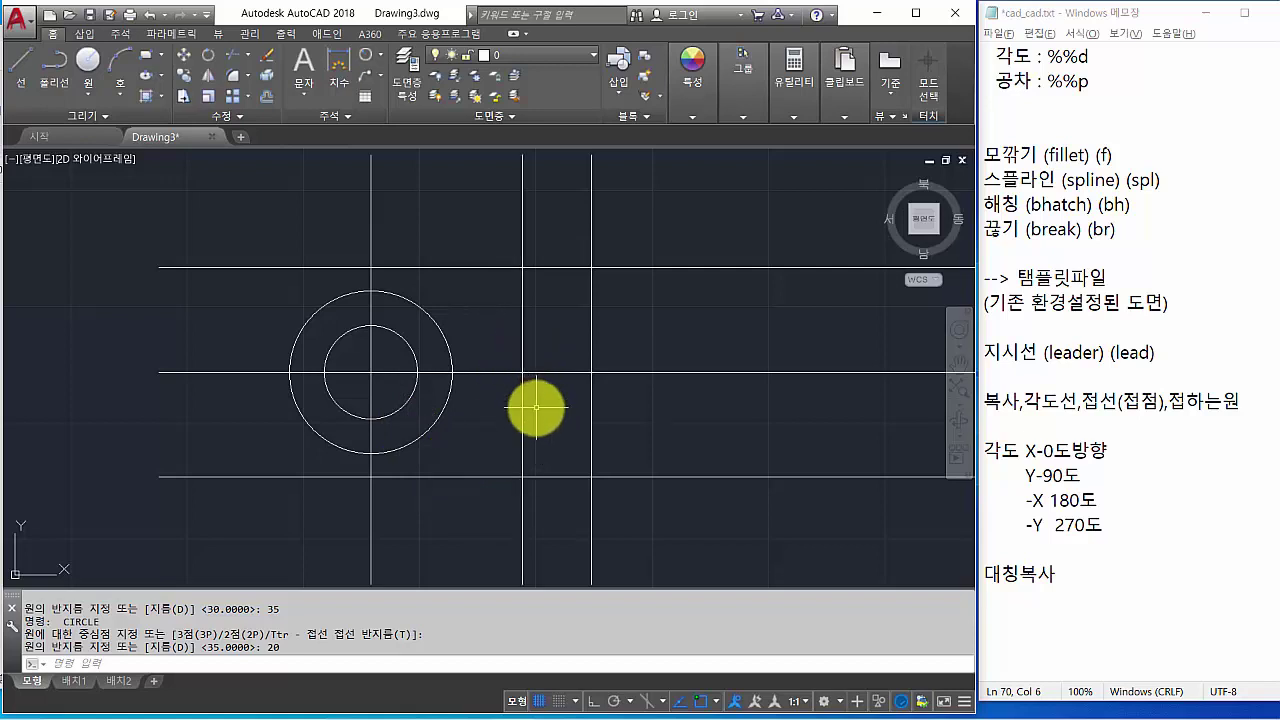
Check the reference drawing, then draw a radius 9 circle where the second vertical line crosses the middle horizontal line.
{"action": "key", "text": "alt+Tab"}
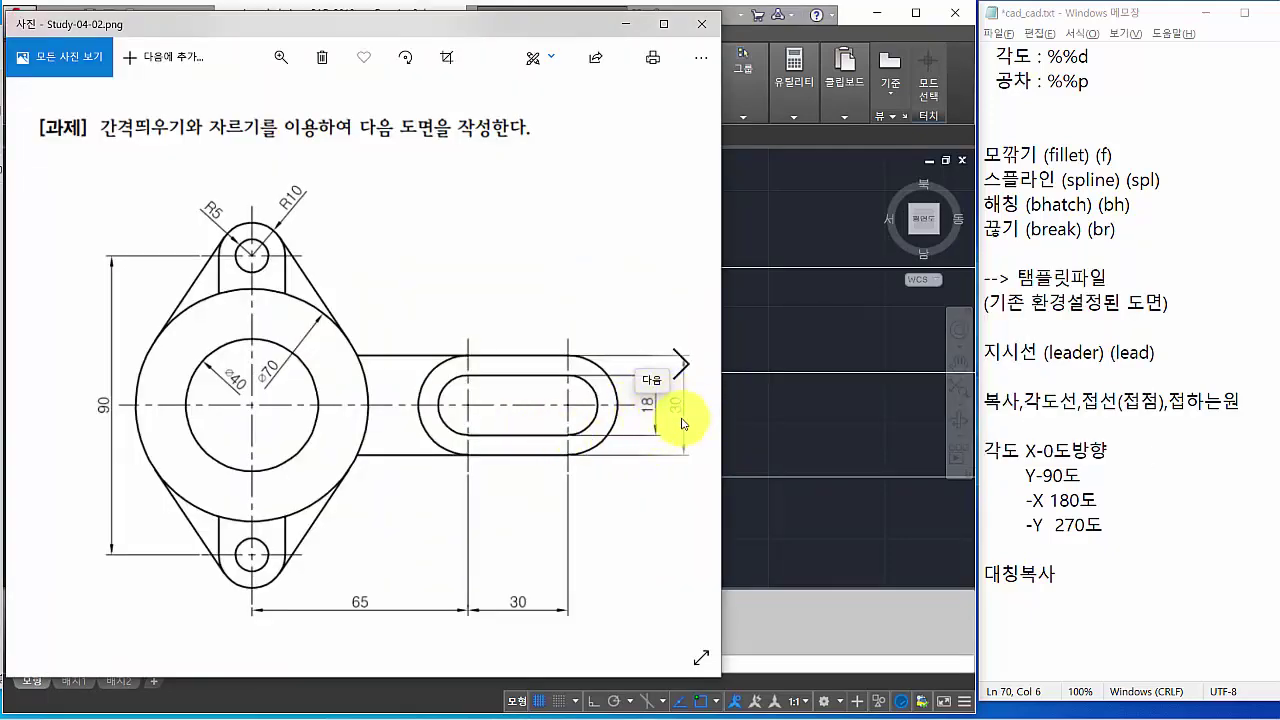
{"action": "left_click", "coordinate": [792, 616]}
{"action": "key", "text": "Return"}
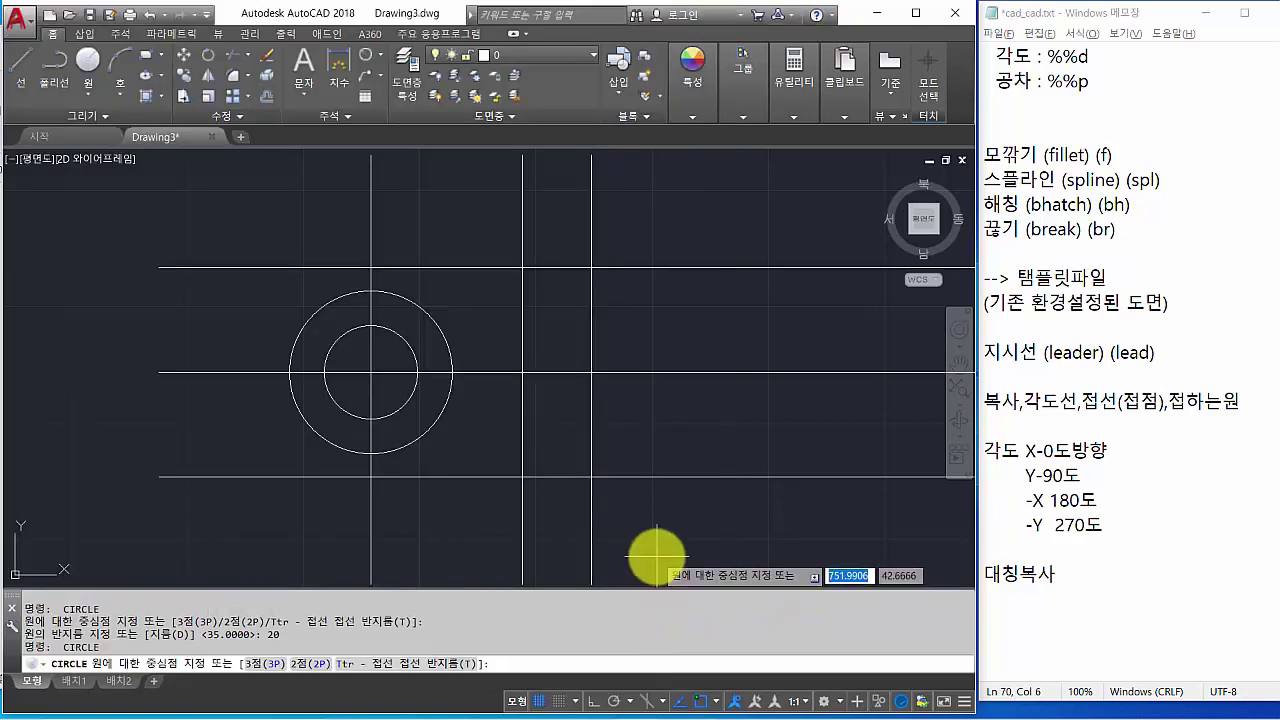
{"action": "left_click", "coordinate": [522, 374]}
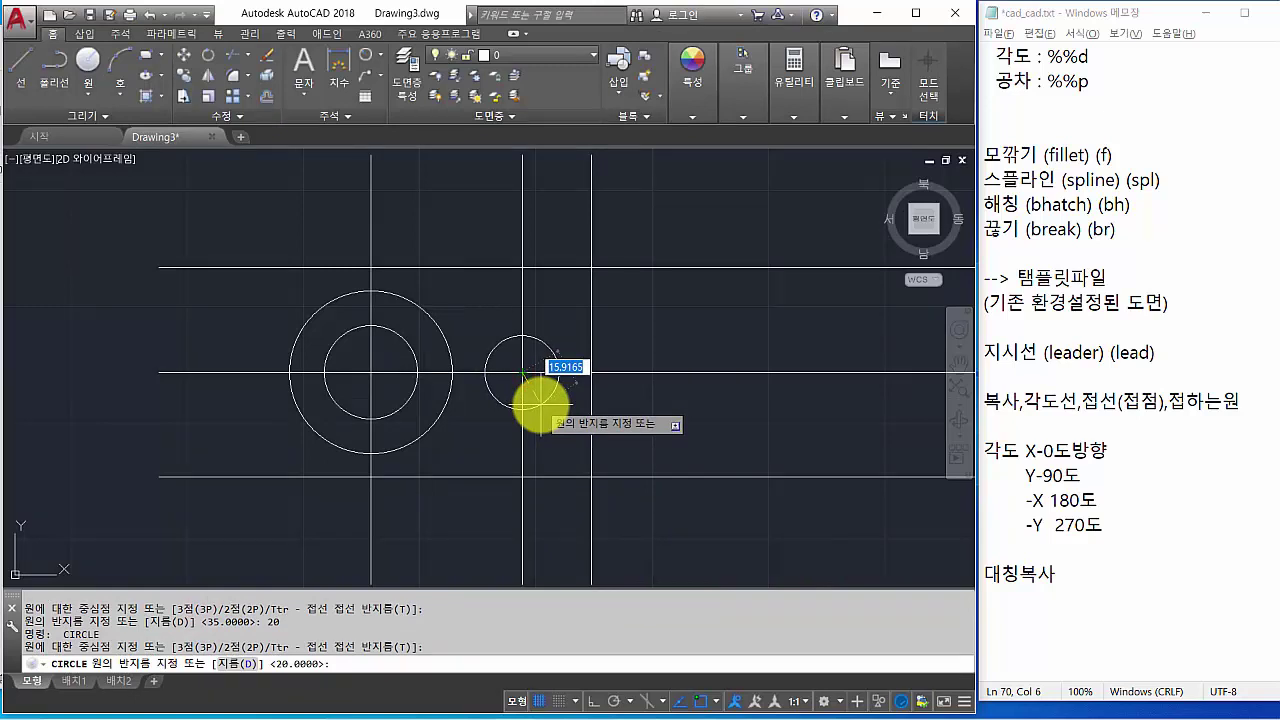
{"action": "key", "text": "Return"}
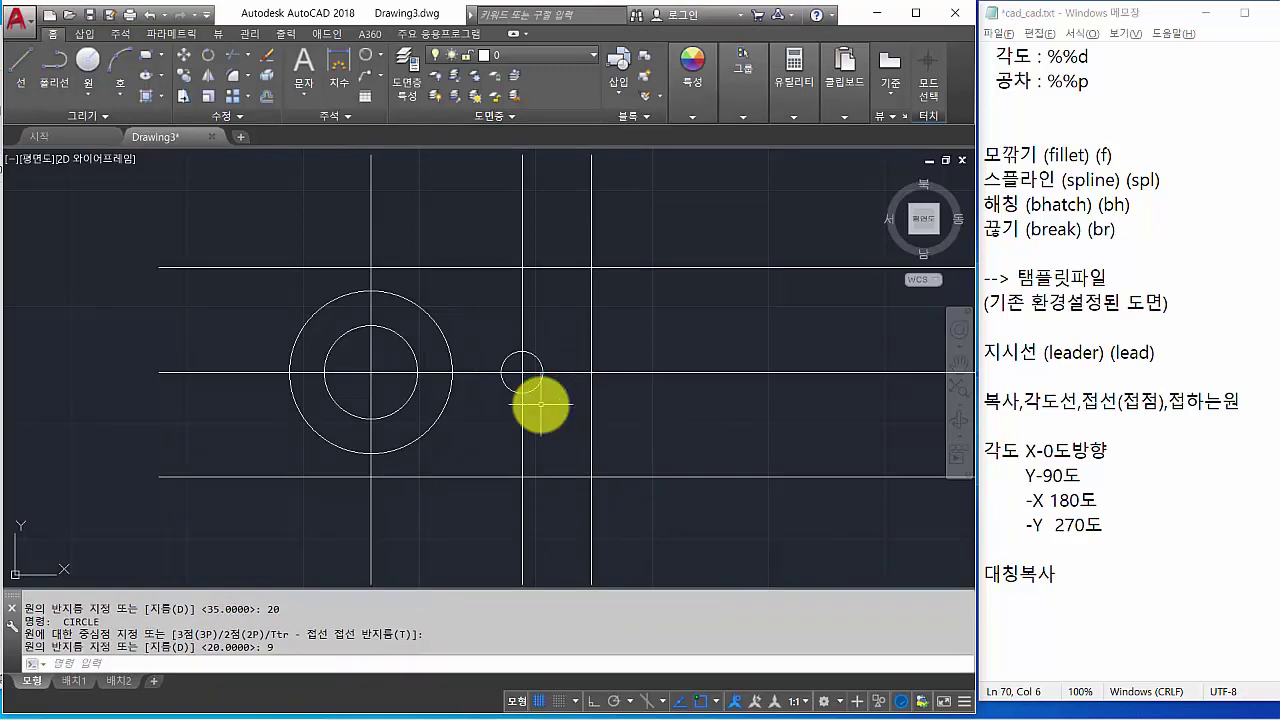
Draw a concentric circle of radius 15 around the radius 9 circle.
{"action": "key", "text": "Return"}
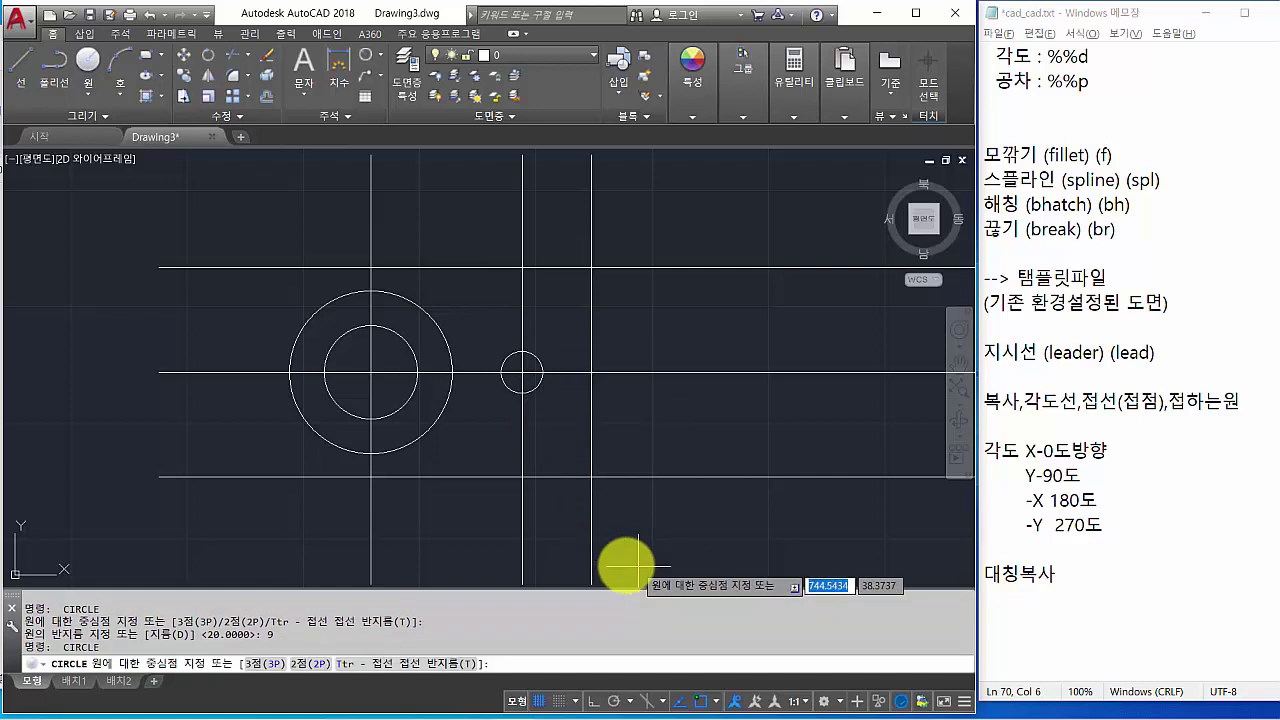
{"action": "left_click", "coordinate": [522, 372]}
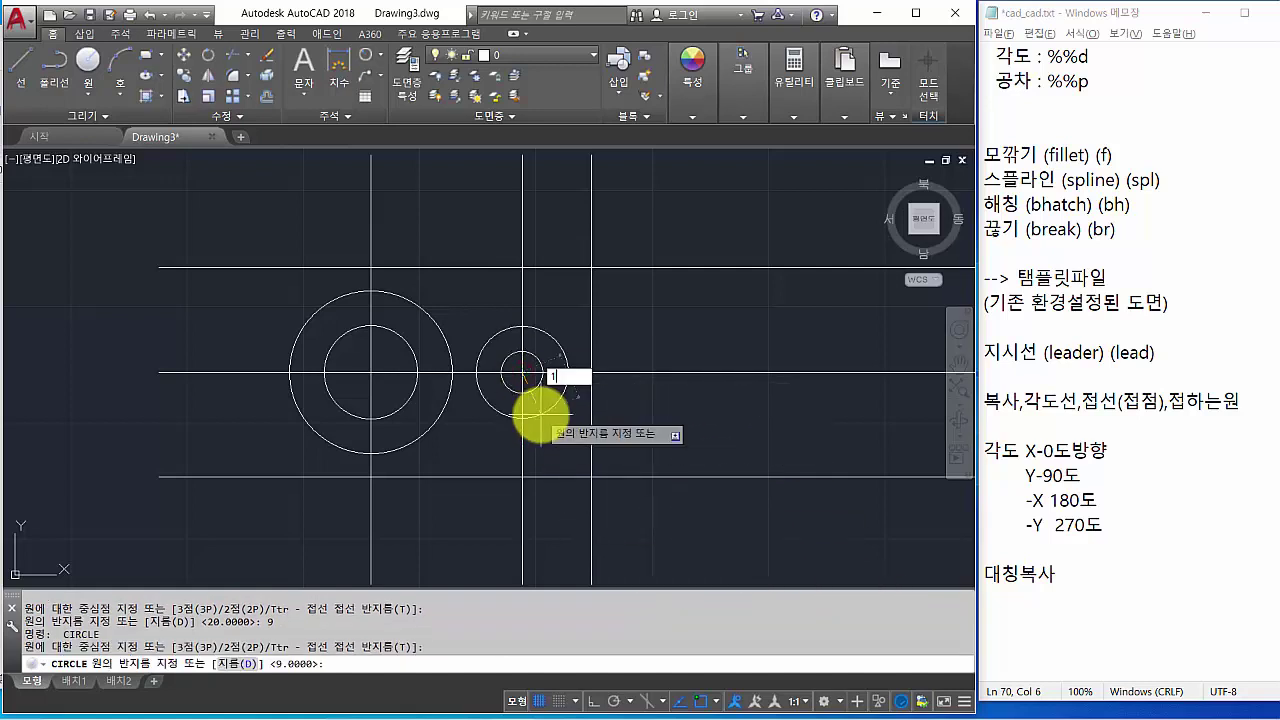
{"action": "key", "text": "Return"}
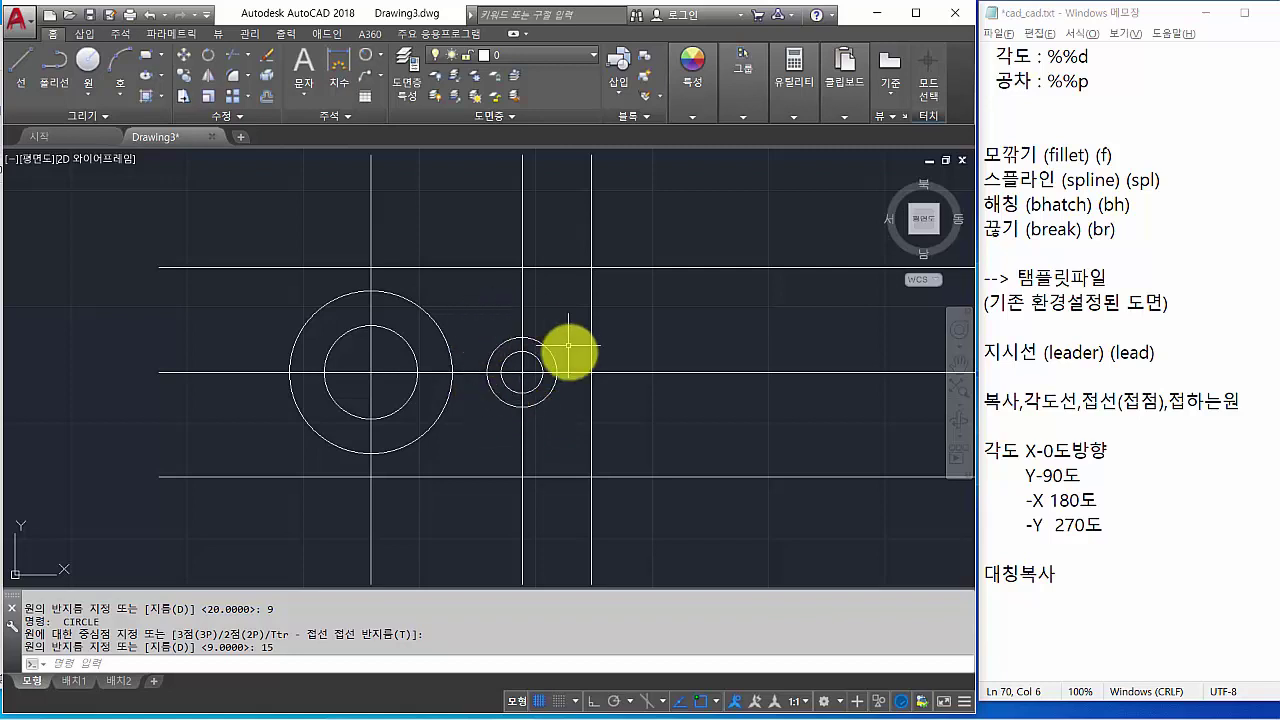
Copy the radius 9 and radius 15 circles from their centre to the crossing of the rightmost vertical and middle horizontal lines.
{"action": "scroll", "coordinate": [578, 378], "scroll_direction": "up", "scroll_amount": 2}
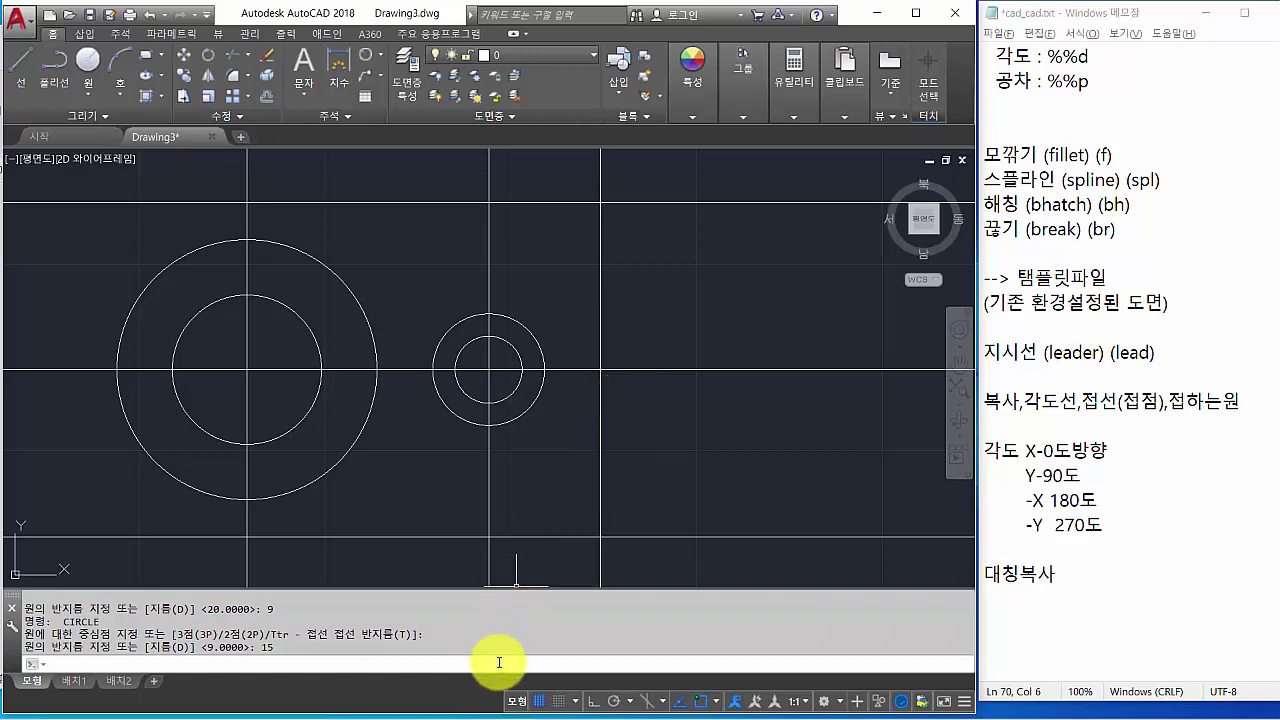
{"action": "type", "text": "o"}
{"action": "key", "text": "Return"}
{"action": "left_click", "coordinate": [513, 392]}
{"action": "left_click", "coordinate": [527, 408]}
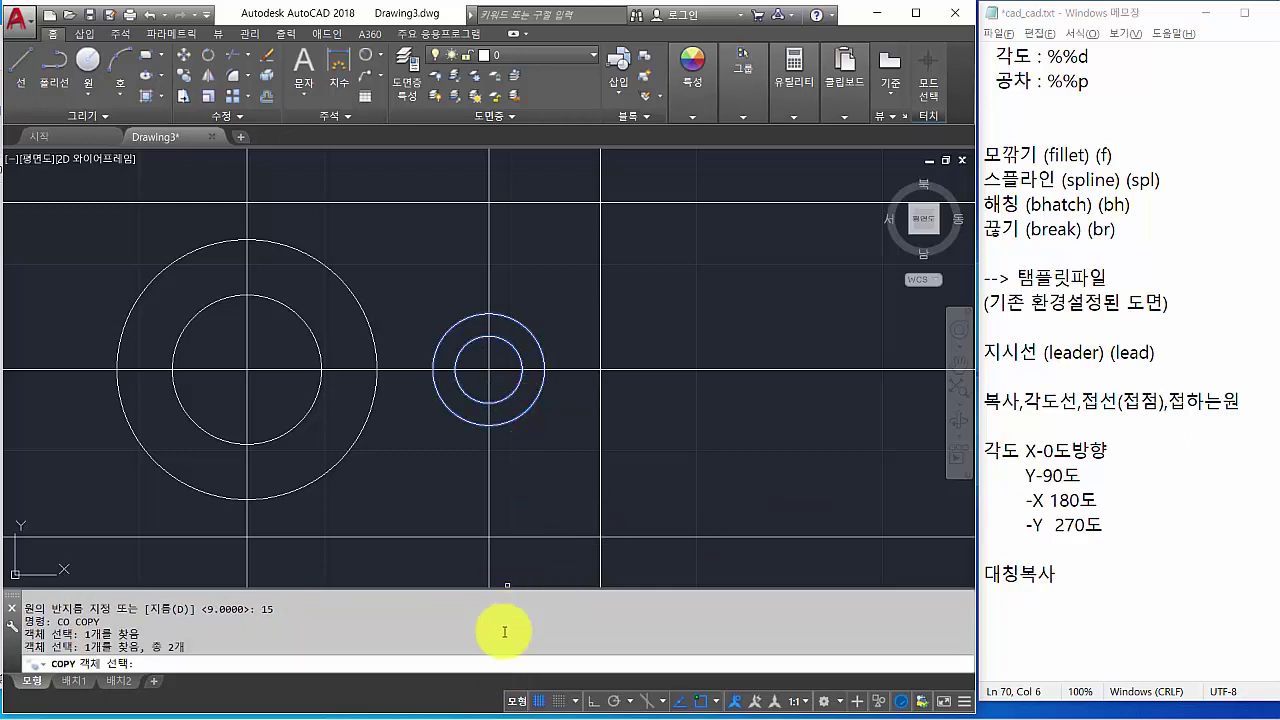
{"action": "key", "text": "Return"}
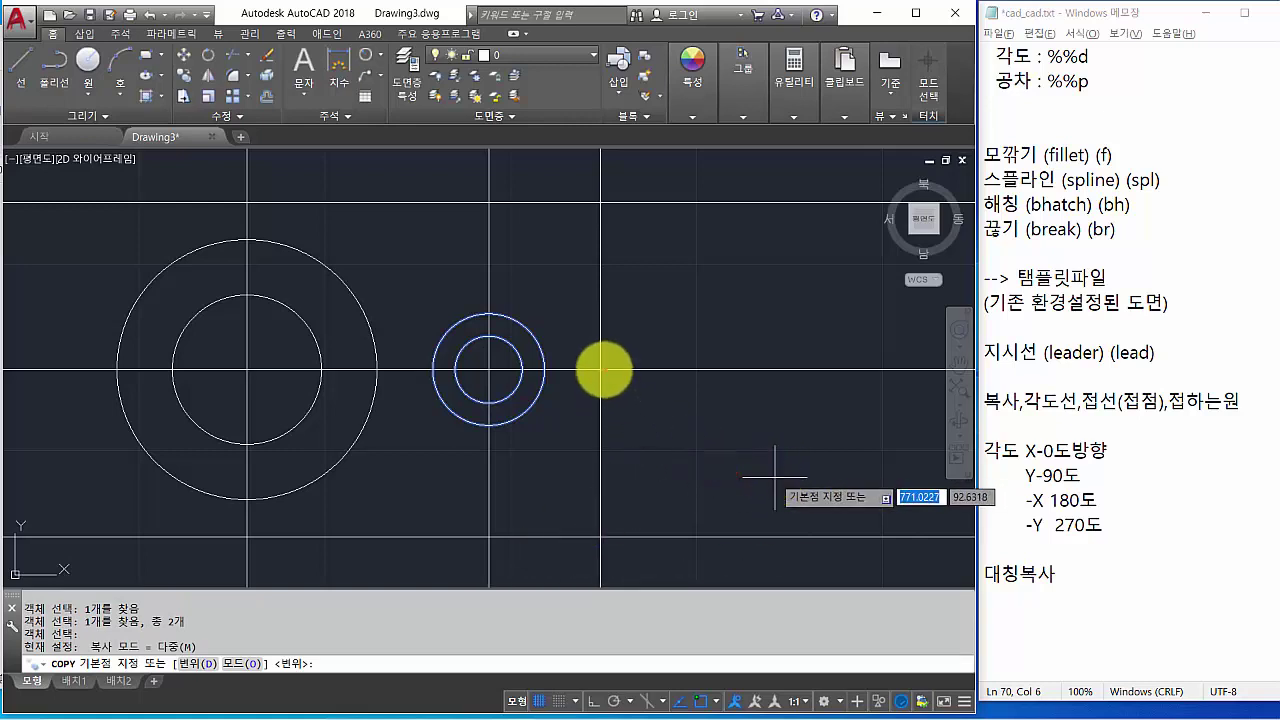
{"action": "left_click", "coordinate": [597, 369]}
{"action": "mouse_move", "coordinate": [597, 369]}
{"action": "left_mouse_down"}
{"action": "mouse_move", "coordinate": [589, 323]}
{"action": "mouse_move", "coordinate": [618, 418]}
{"action": "mouse_move", "coordinate": [594, 317]}
{"action": "mouse_move", "coordinate": [594, 366]}
{"action": "left_mouse_up"}
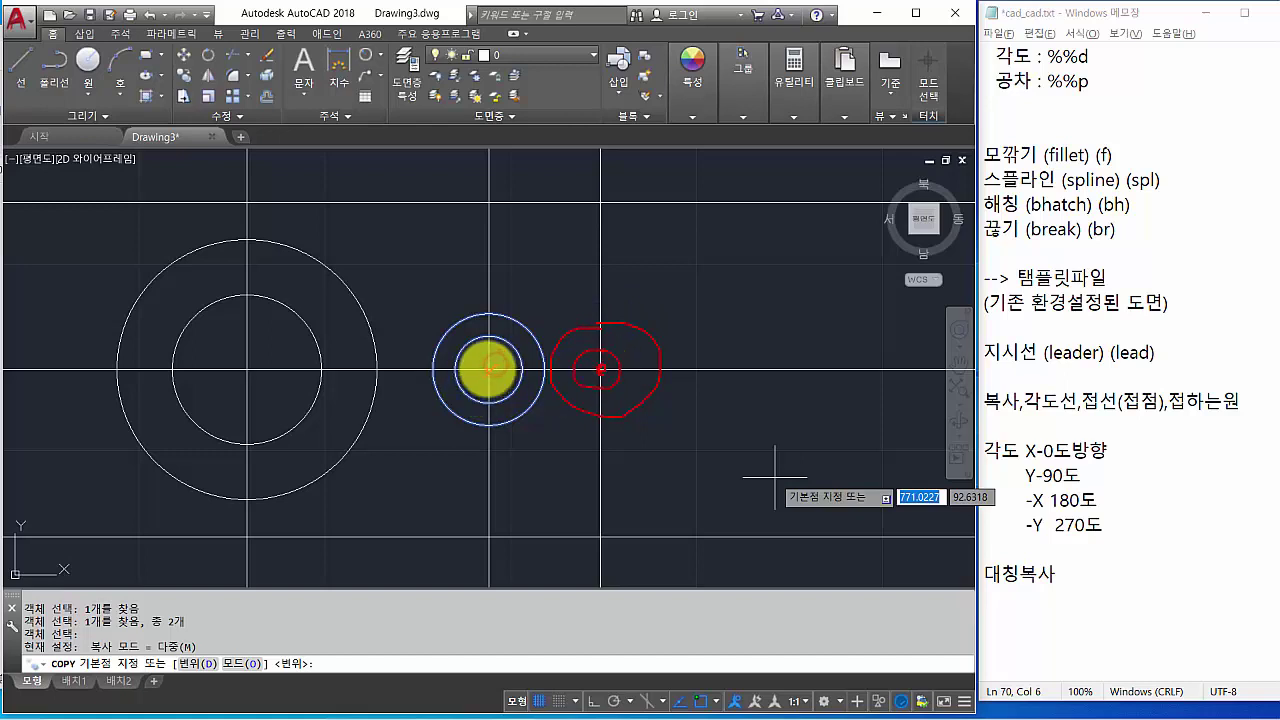
{"action": "mouse_move", "coordinate": [489, 371]}
{"action": "left_mouse_down"}
{"action": "mouse_move", "coordinate": [494, 388]}
{"action": "mouse_move", "coordinate": [600, 371]}
{"action": "mouse_move", "coordinate": [597, 388]}
{"action": "left_mouse_up"}
{"action": "key", "text": "Escape"}
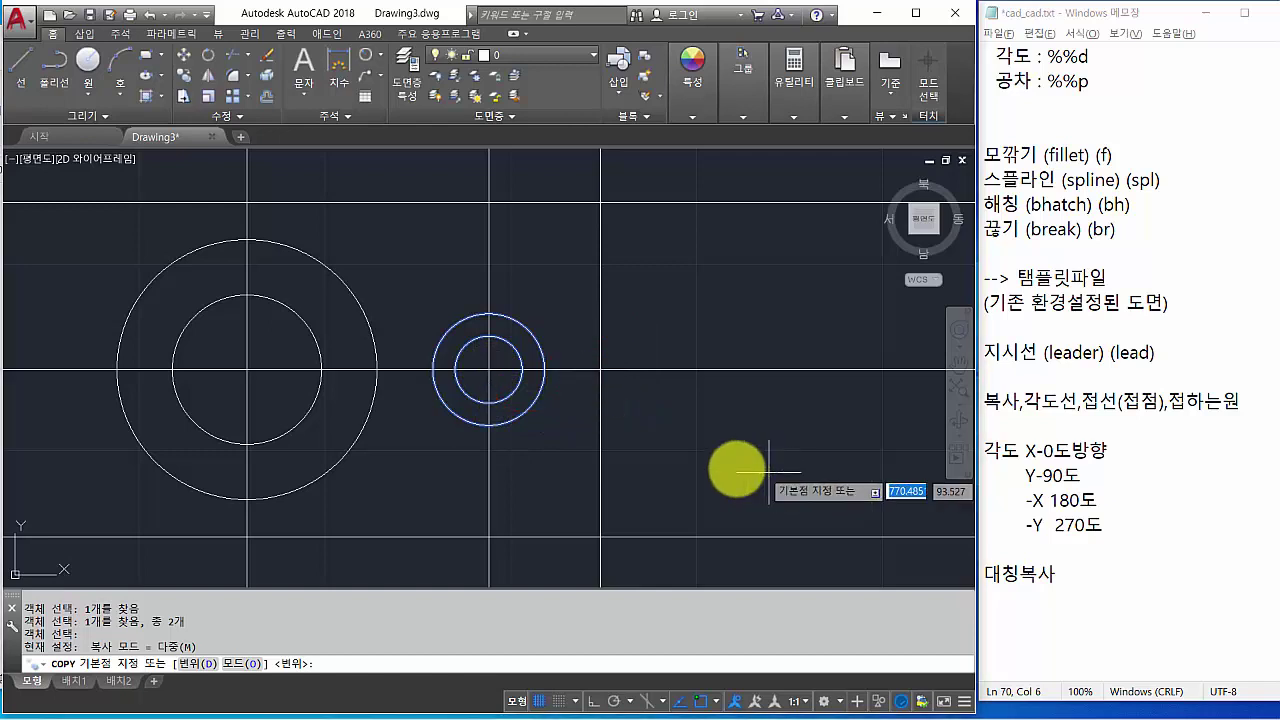
{"action": "left_click", "coordinate": [489, 370]}
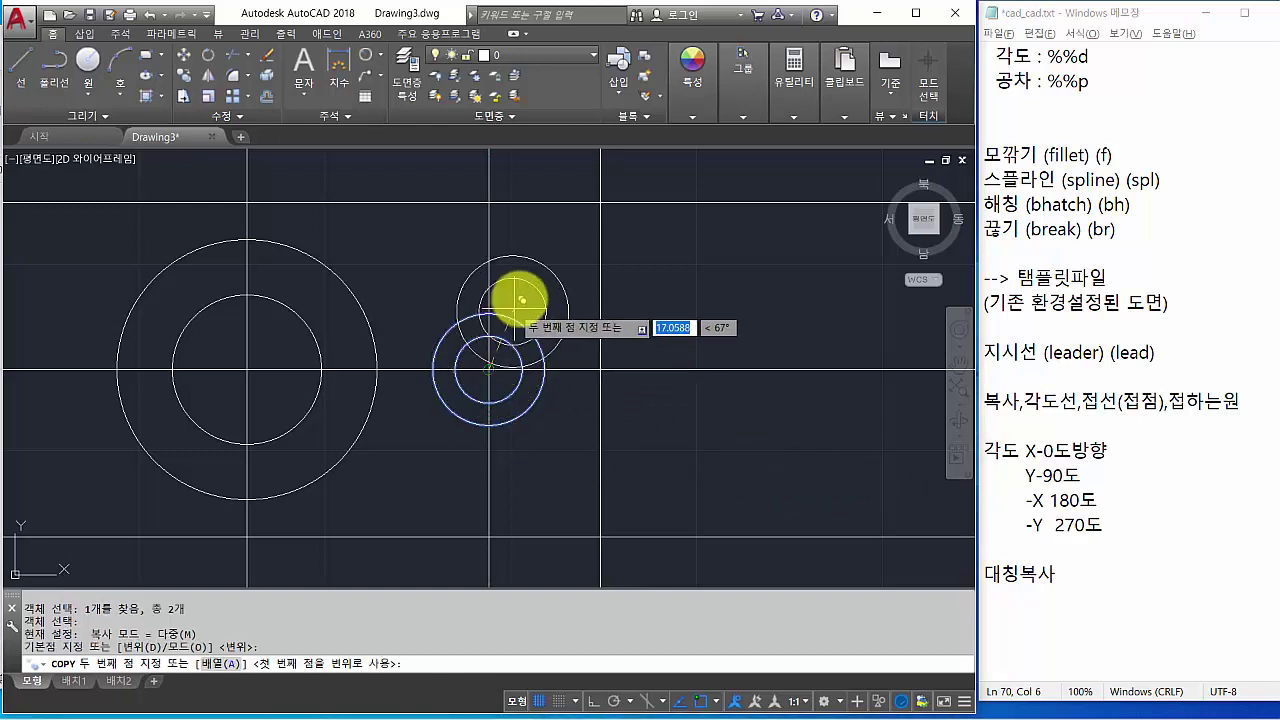
{"action": "left_click", "coordinate": [598, 372]}
{"action": "key", "text": "Return"}
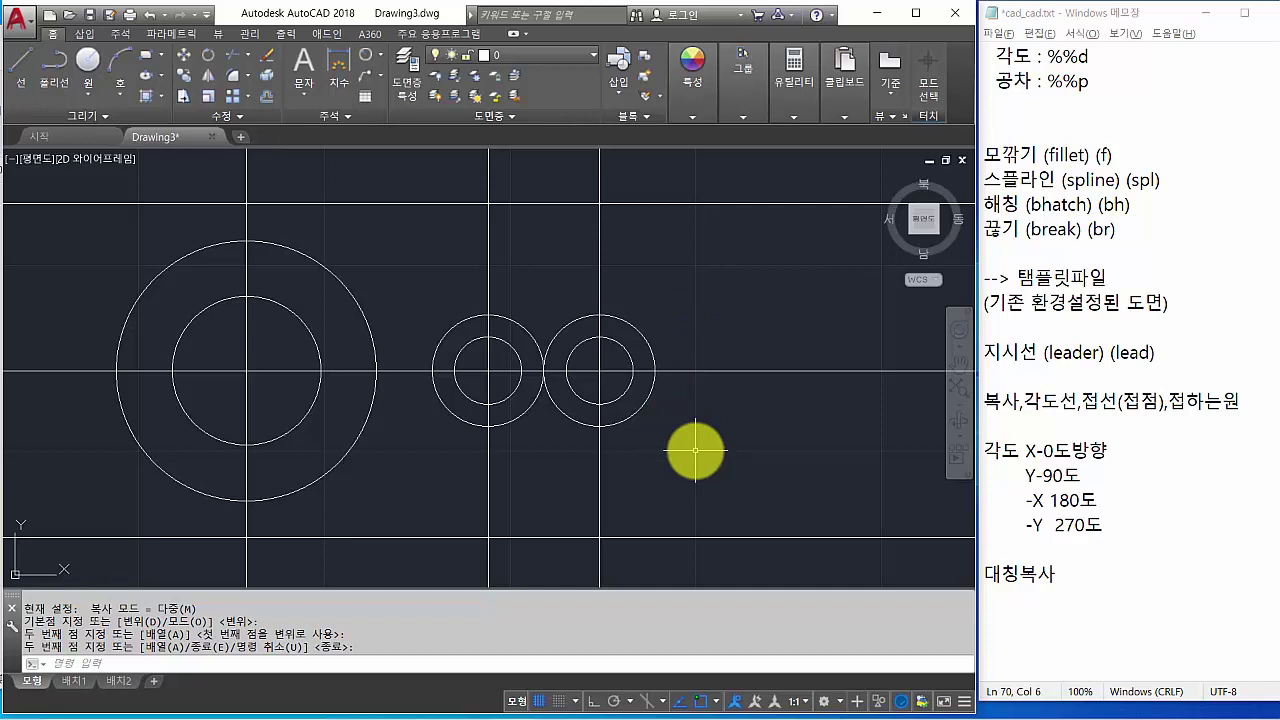
With ortho mode on, draw a horizontal line about 72 long from the top of the copied radius 15 circle into the radius 35 circle.
{"action": "type", "text": "l"}
{"action": "key", "text": "Return"}
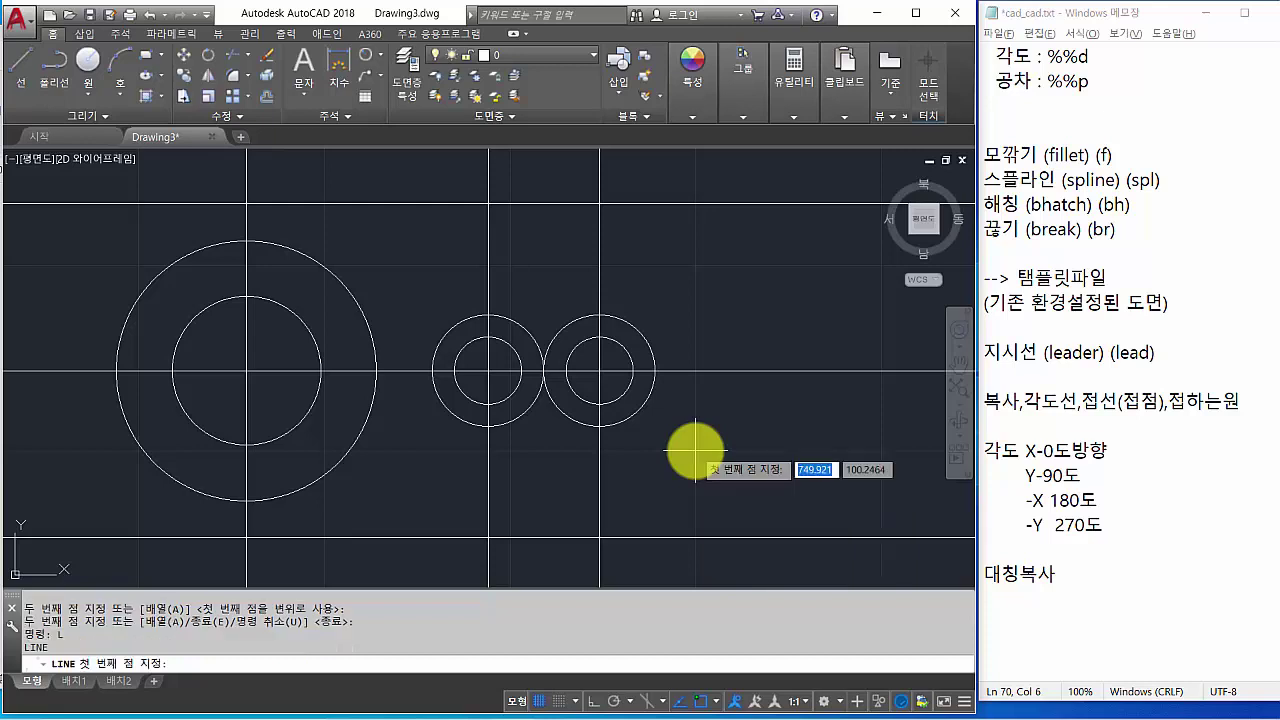
{"action": "left_click", "coordinate": [599, 316]}
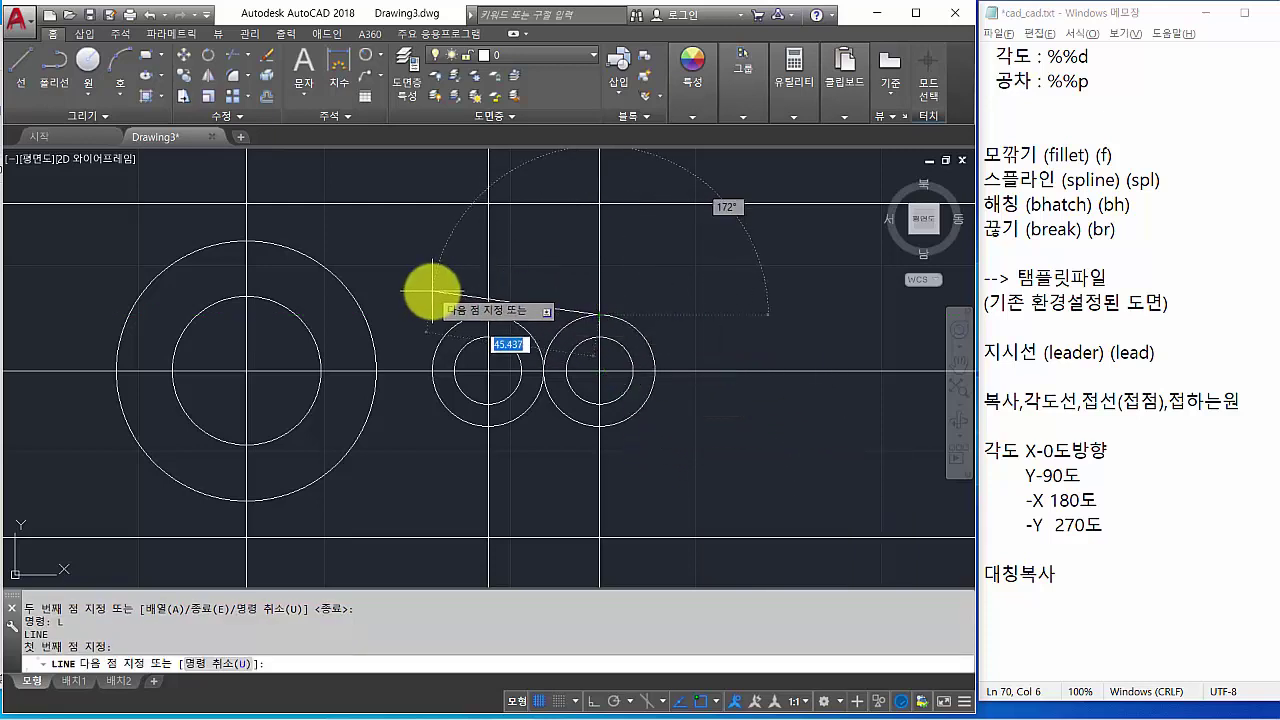
{"action": "key", "text": "F8"}
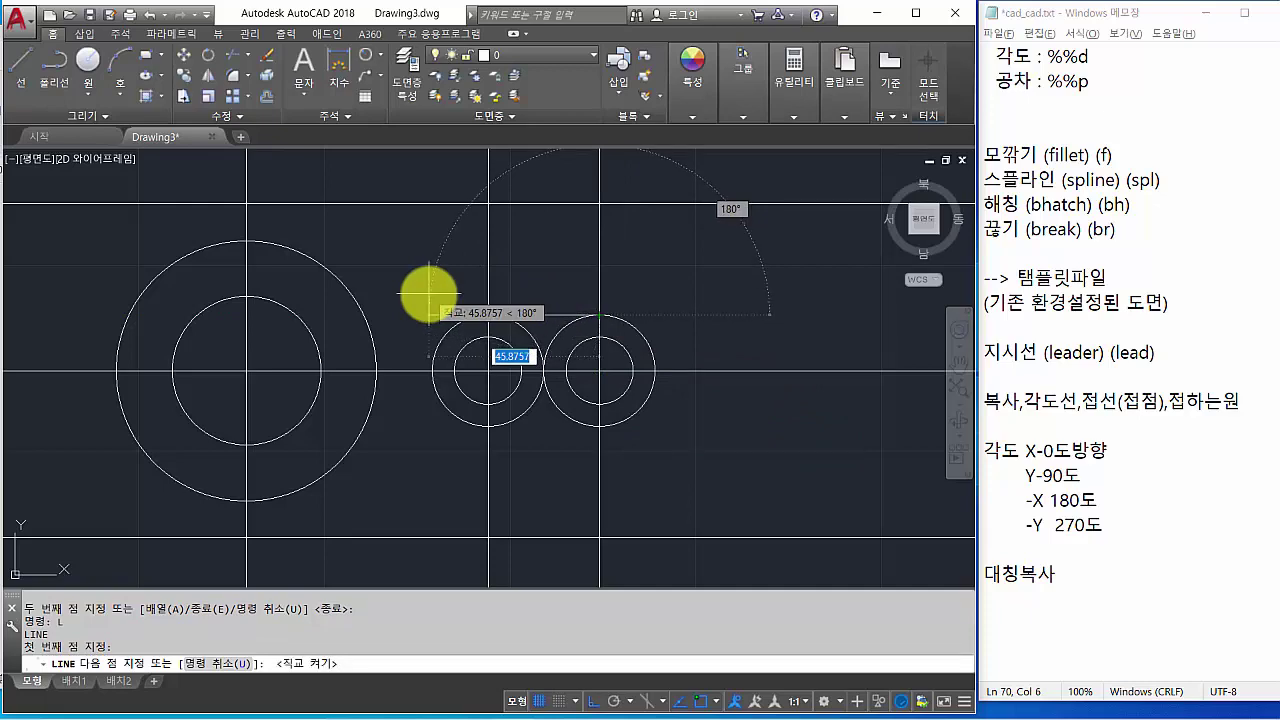
{"action": "middle_click_drag", "start_coordinate": [415, 311], "coordinate": [530, 325]}
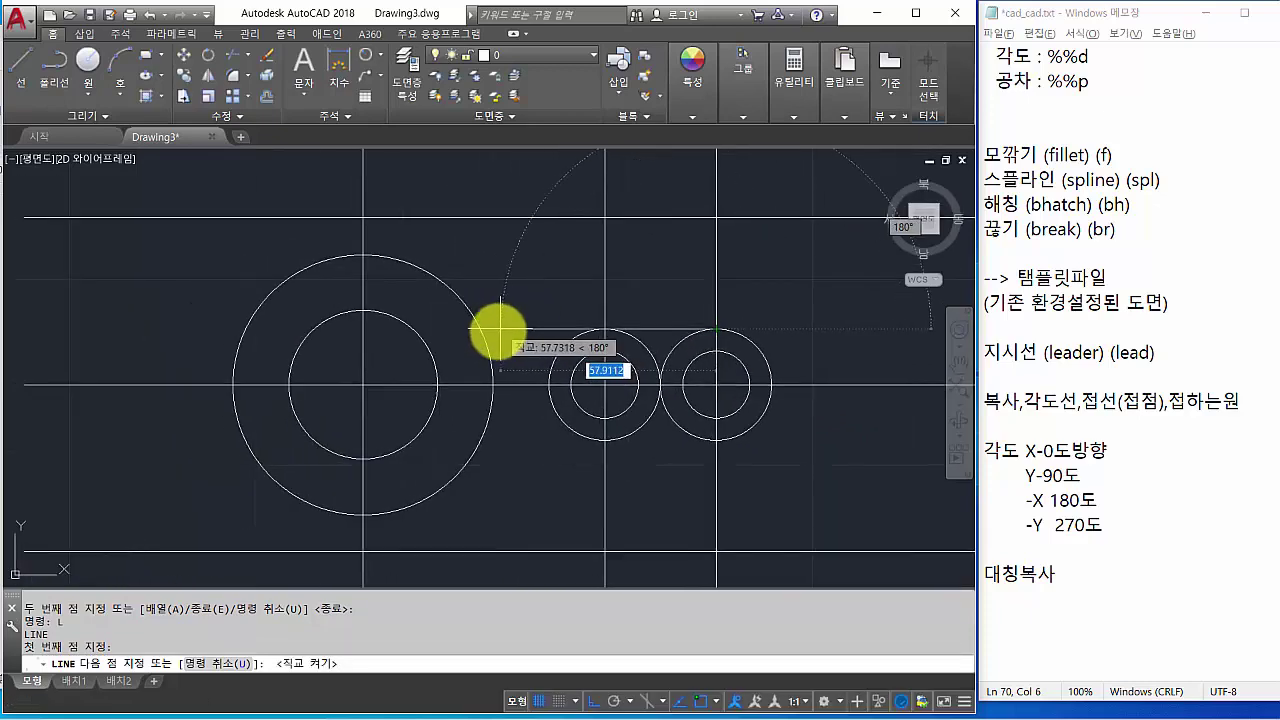
{"action": "scroll", "coordinate": [477, 323], "scroll_direction": "up", "scroll_amount": 2}
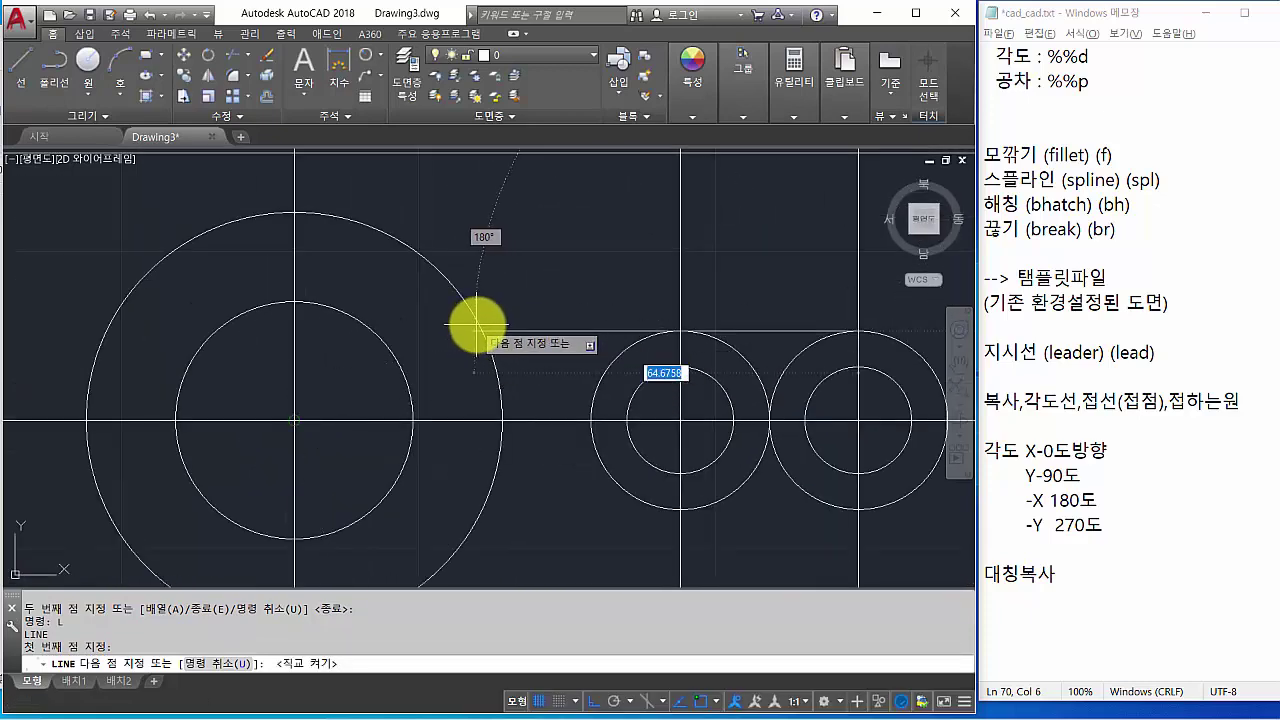
{"action": "scroll", "coordinate": [481, 326], "scroll_direction": "down", "scroll_amount": 2}
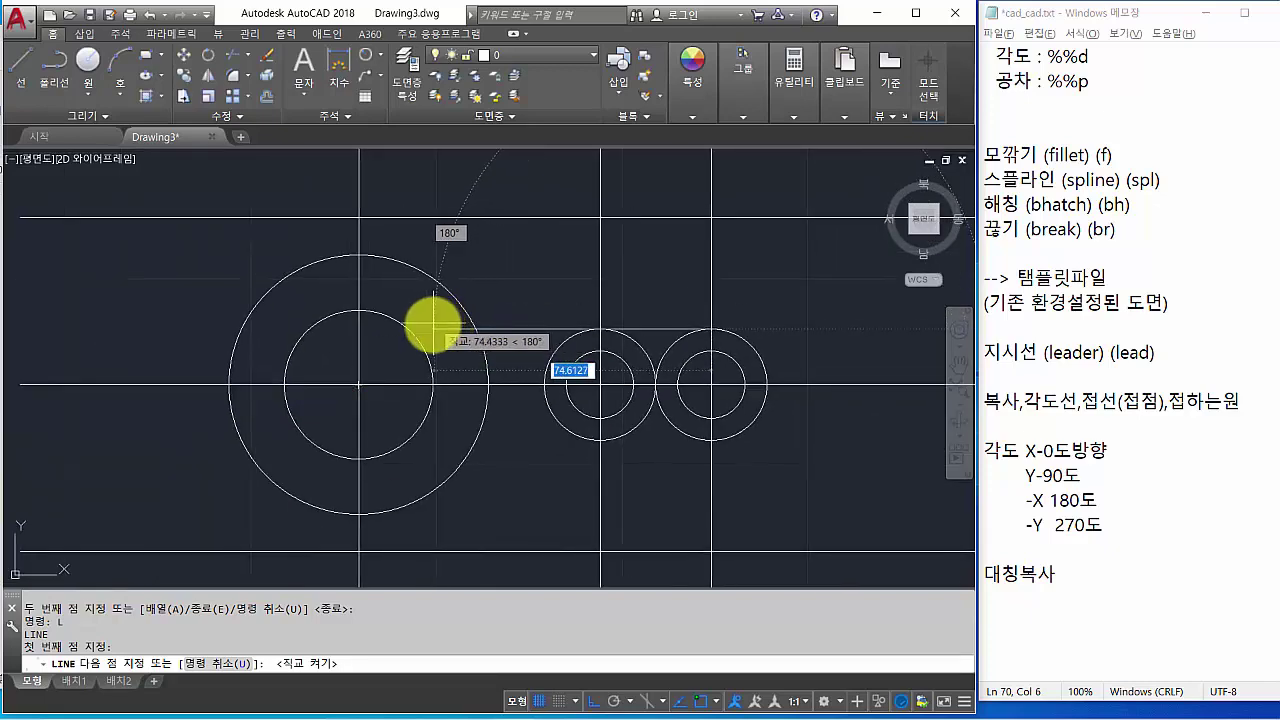
{"action": "scroll", "coordinate": [430, 326], "scroll_direction": "up", "scroll_amount": 2}
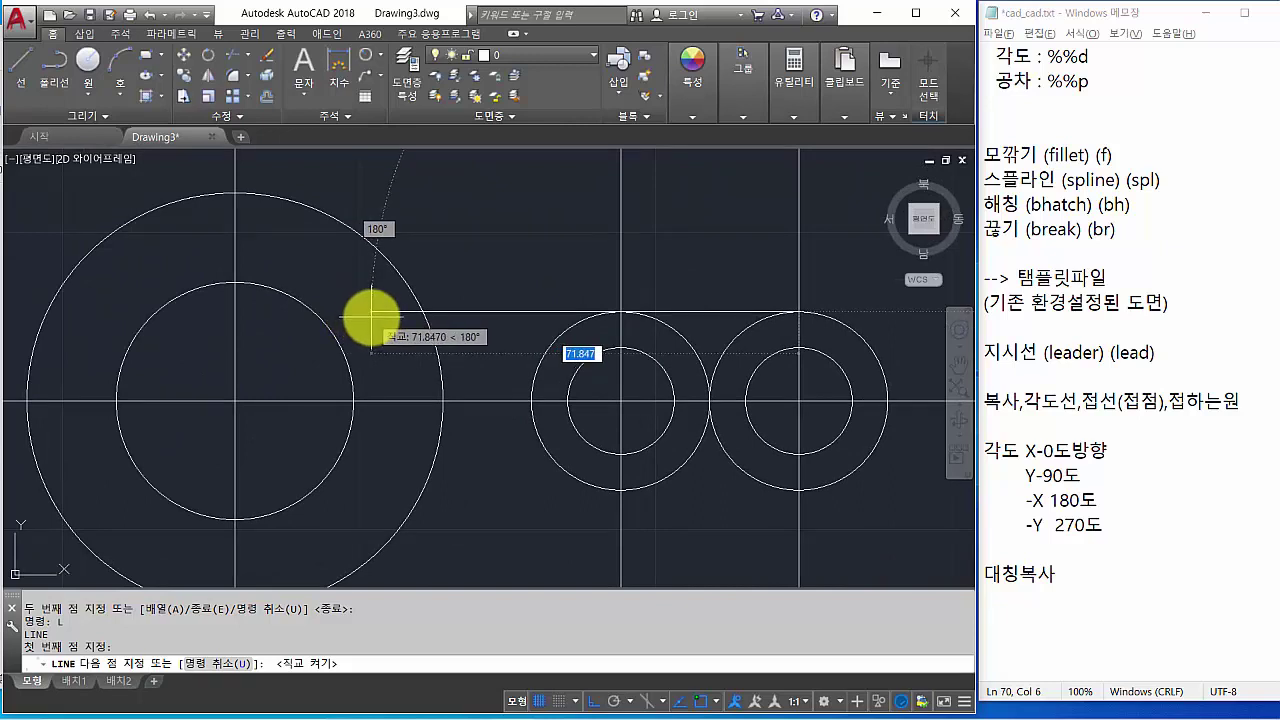
{"action": "left_click", "coordinate": [372, 314]}
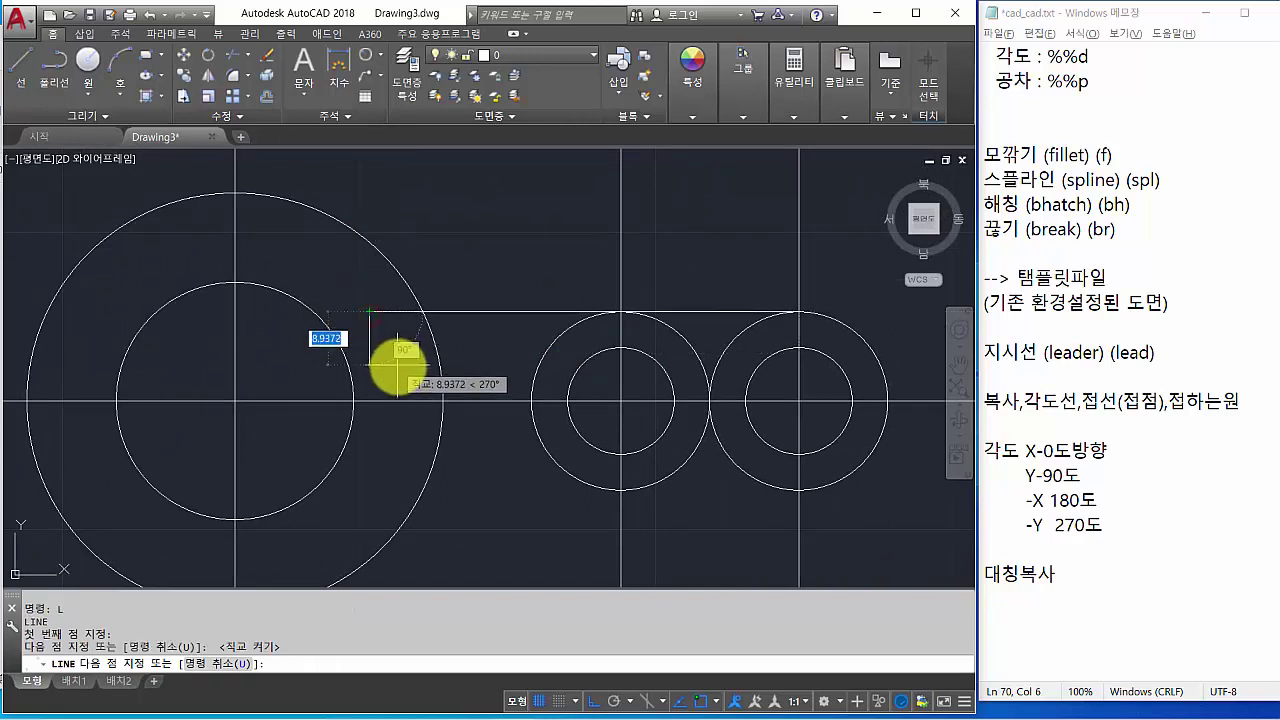
{"action": "key", "text": "Return"}
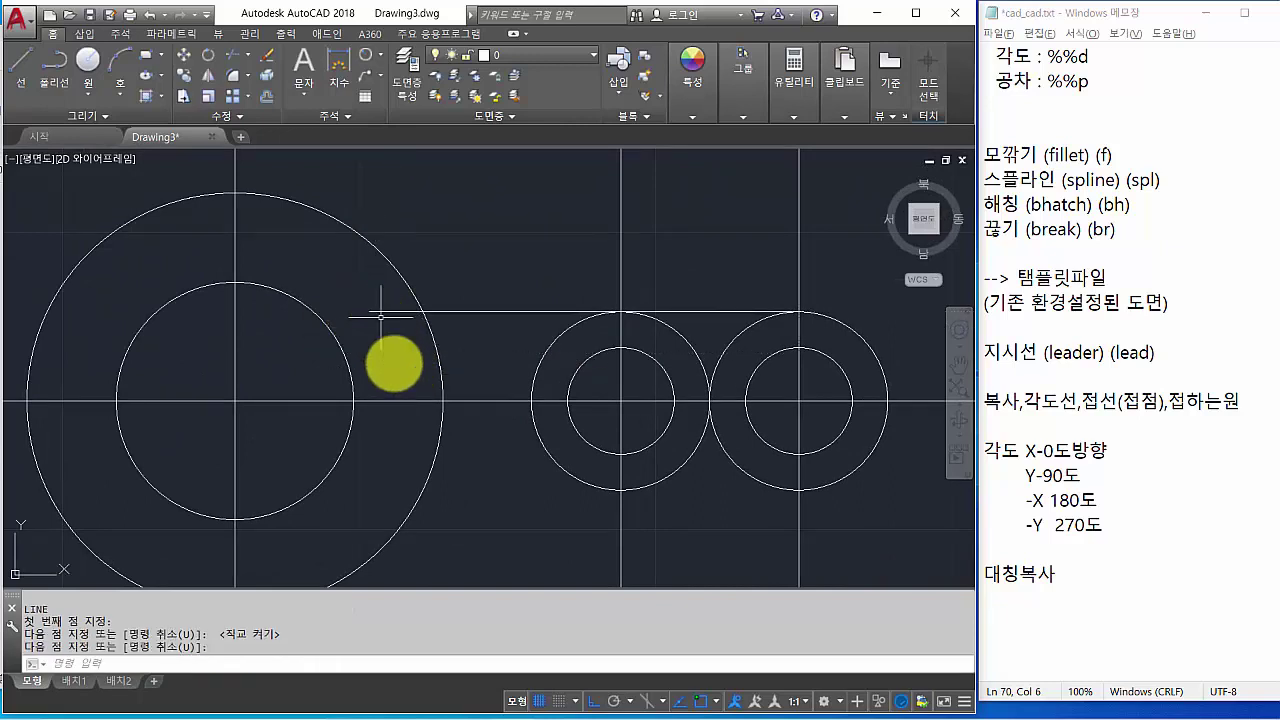
Draw two horizontal lines joining the tops and the bottoms of the two radius 9 circles to form the slot sides.
{"action": "key", "text": "Return"}
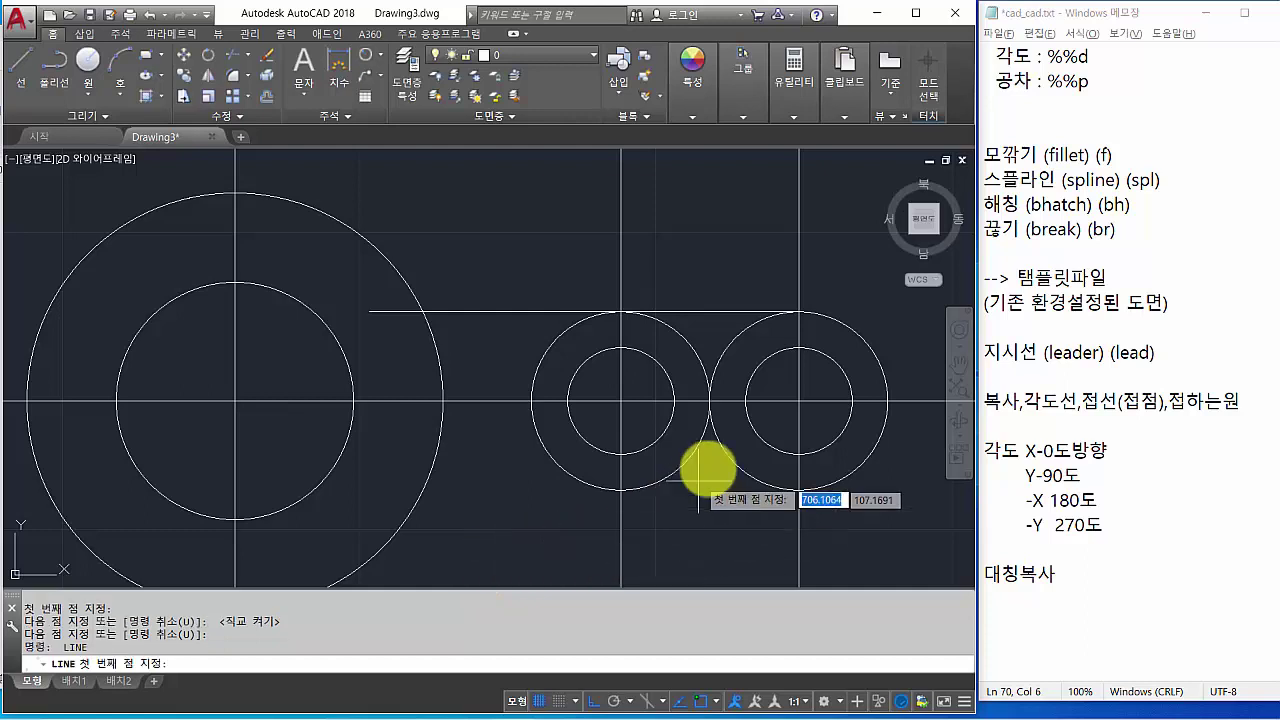
{"action": "left_click", "coordinate": [797, 348]}
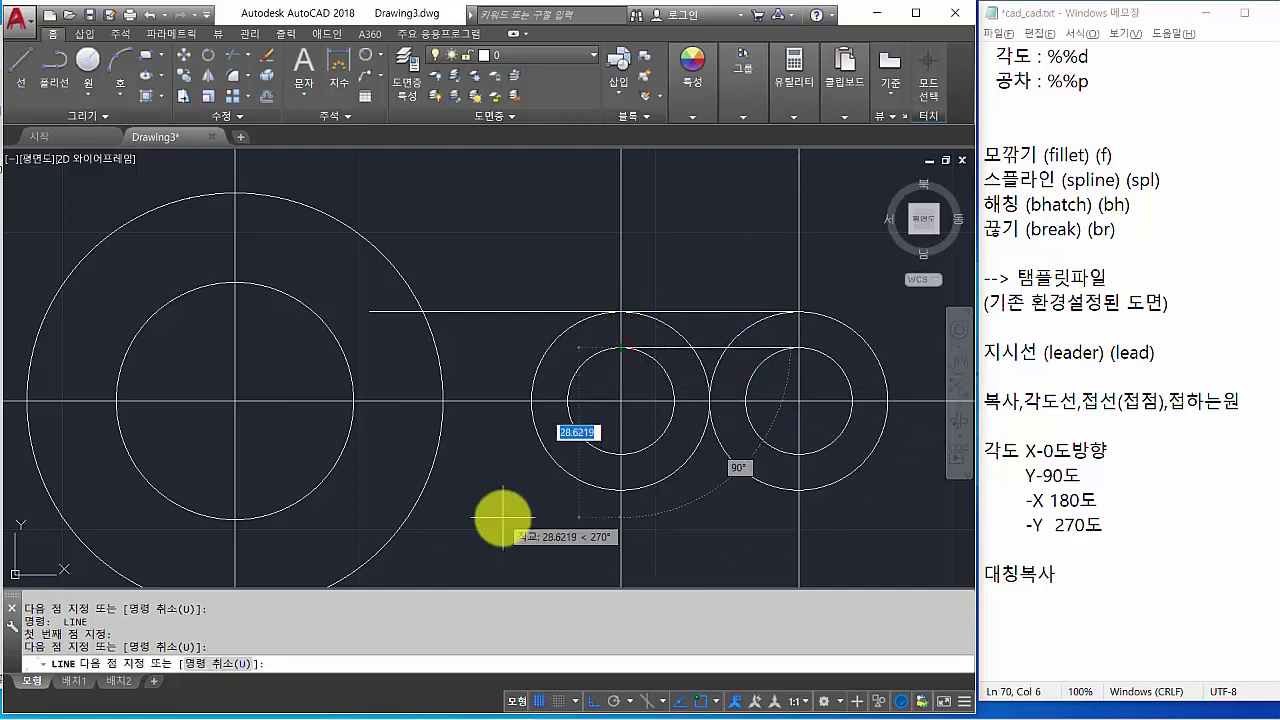
{"action": "key", "text": "Return"}
{"action": "key", "text": "Return"}
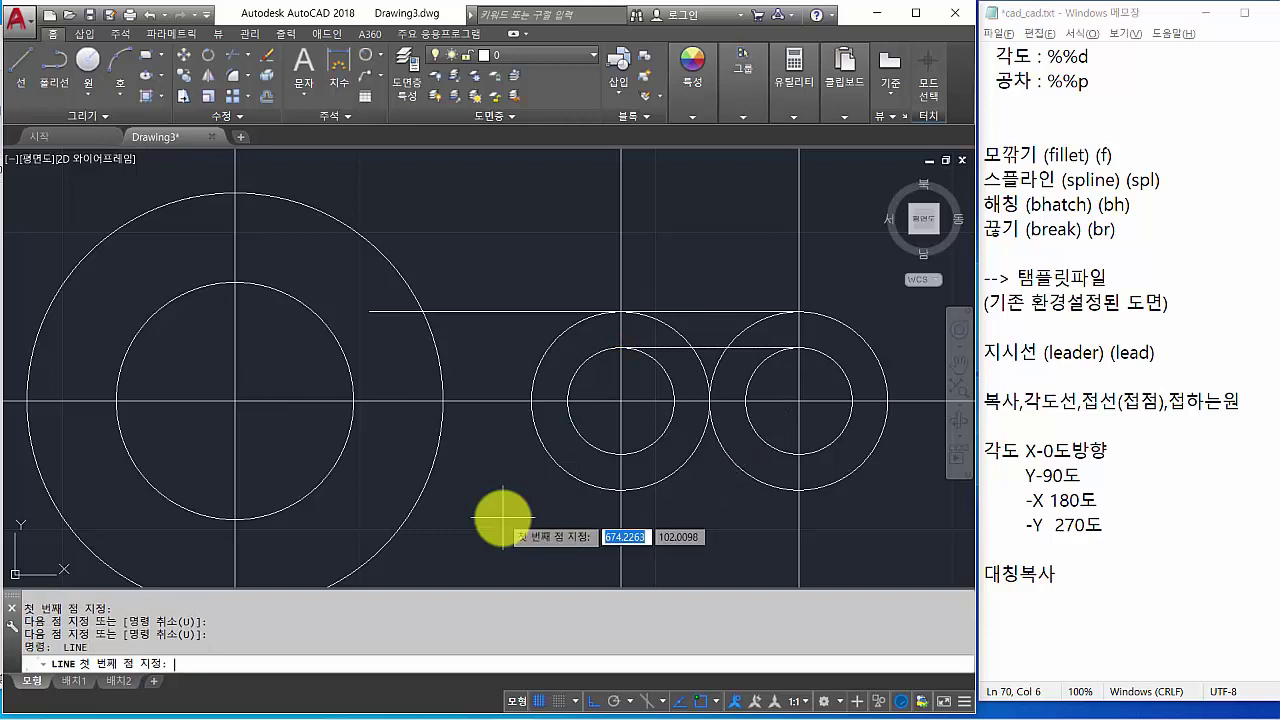
{"action": "left_click", "coordinate": [799, 454]}
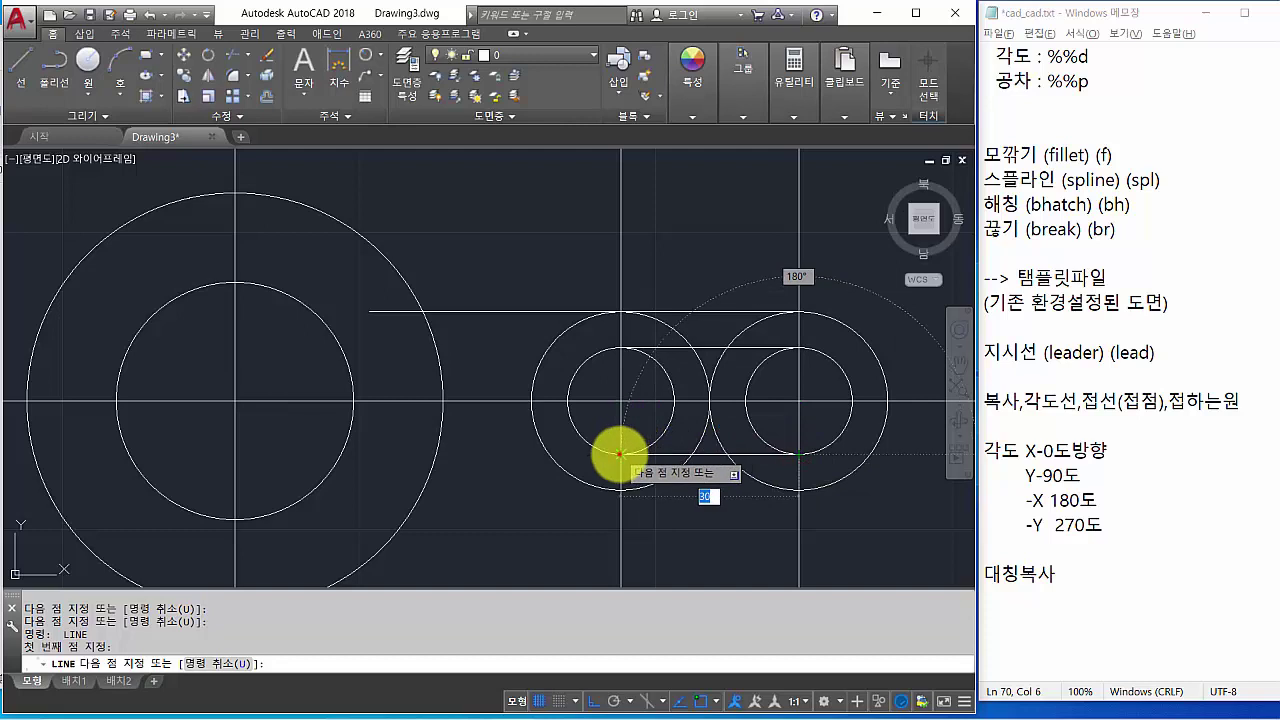
{"action": "left_click", "coordinate": [621, 454]}
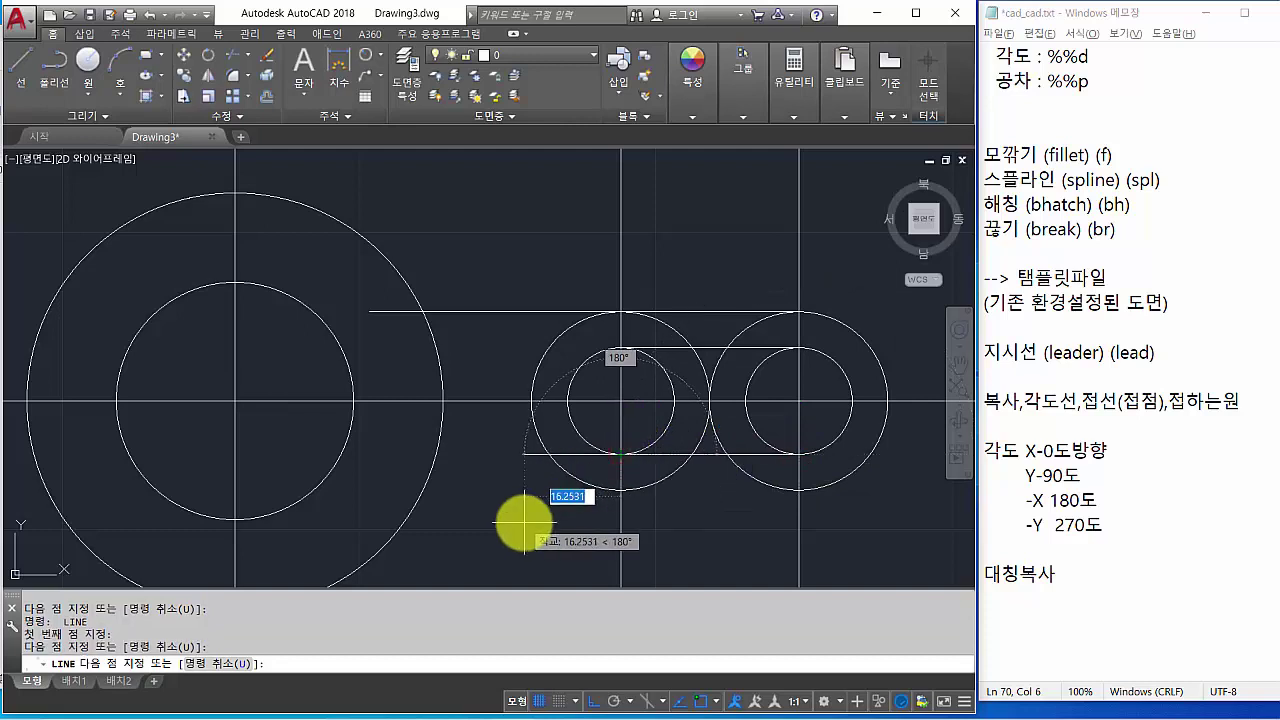
{"action": "key", "text": "Return"}
Draw a horizontal line from the bottom of the copied radius 15 circle into the radius 35 circle, and turn ortho mode off.
{"action": "key", "text": "Return"}
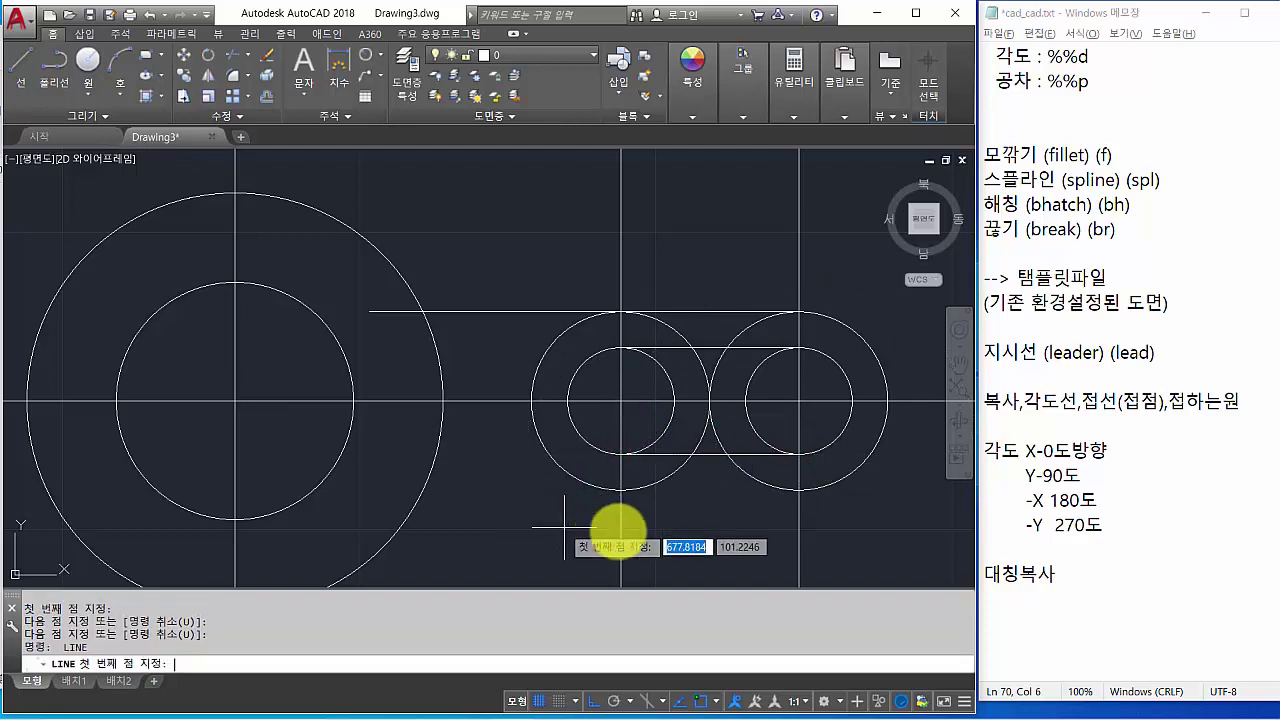
{"action": "left_click", "coordinate": [797, 490]}
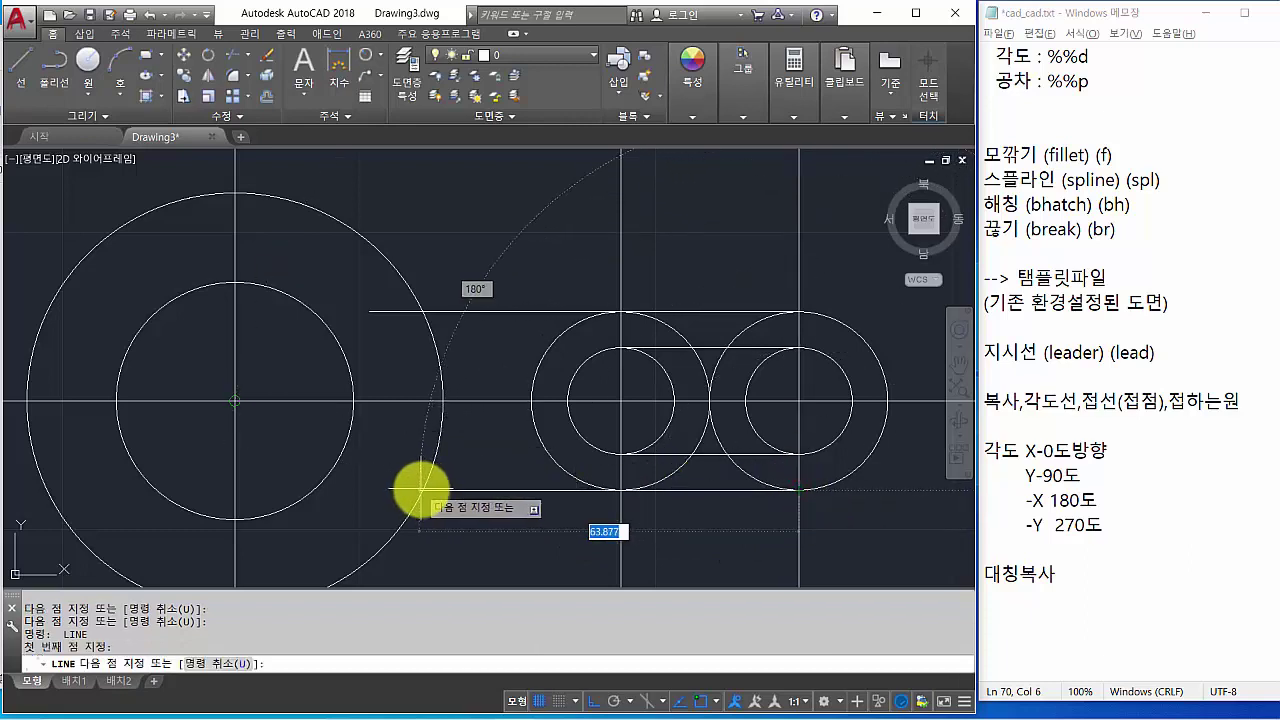
{"action": "left_click", "coordinate": [355, 491]}
{"action": "key", "text": "Return"}
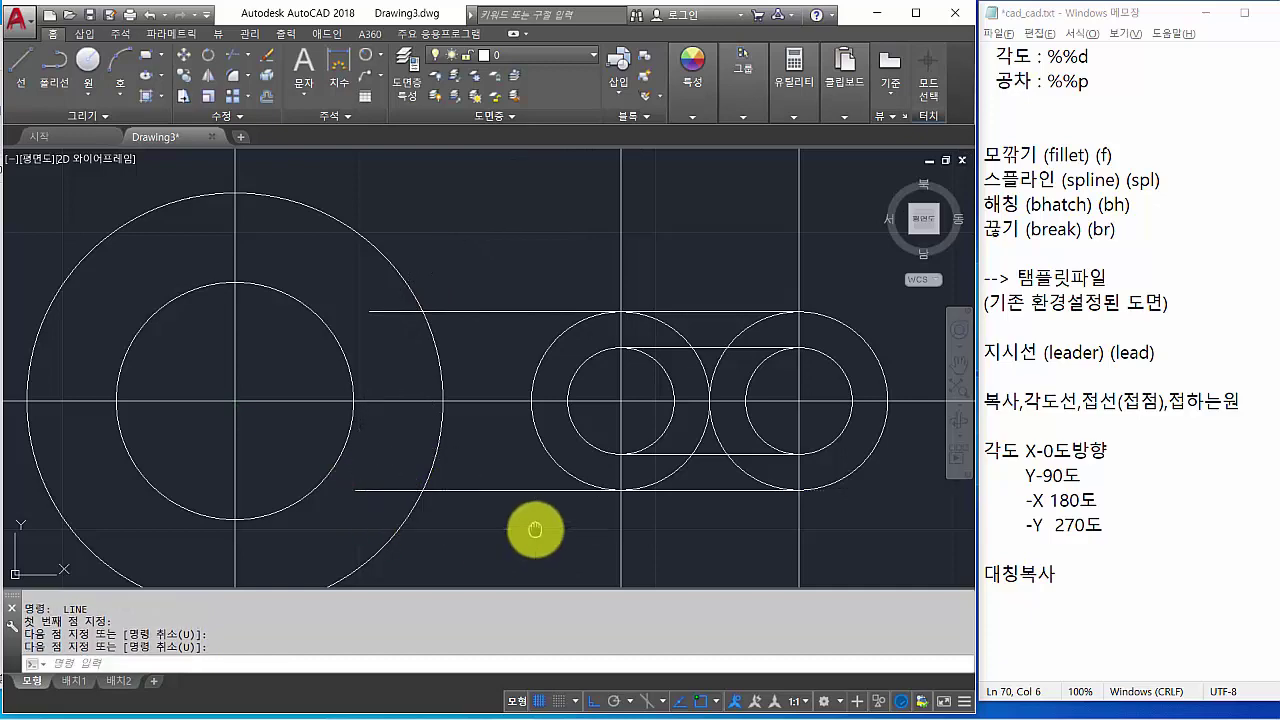
{"action": "mouse_move", "coordinate": [534, 529]}
{"action": "middle_mouse_down"}
{"action": "mouse_move", "coordinate": [499, 499]}
{"action": "mouse_move", "coordinate": [514, 457]}
{"action": "mouse_move", "coordinate": [536, 455]}
{"action": "middle_mouse_up"}
{"action": "scroll", "coordinate": [499, 499], "scroll_direction": "down", "scroll_amount": 2}
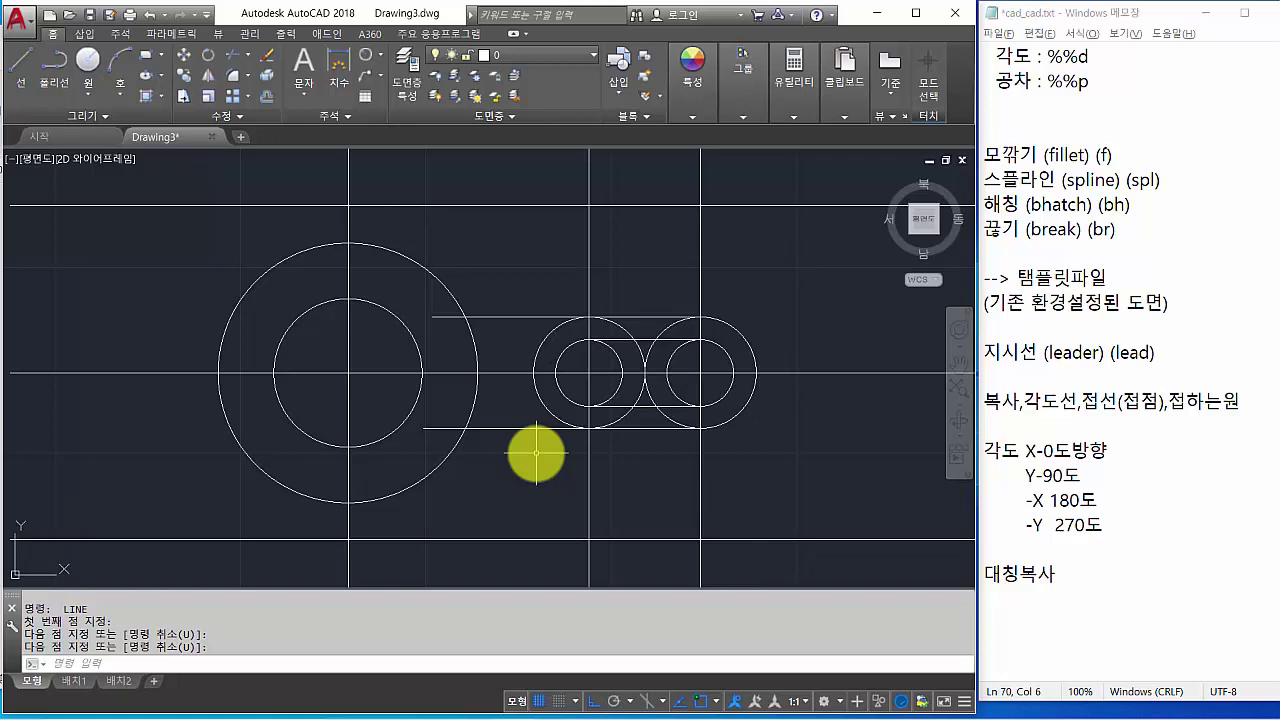
{"action": "key", "text": "F8"}
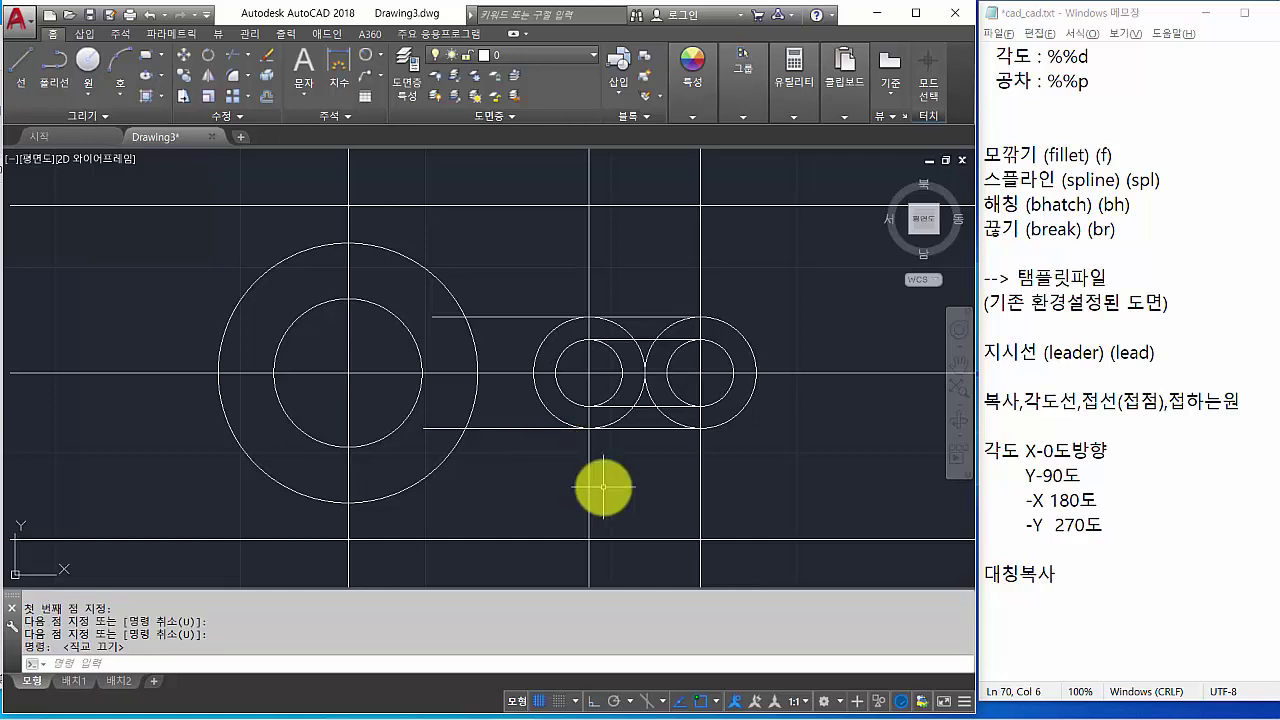
Trim the ends of the two horizontal arm lines that run inside the radius 35 circle, using all objects as cutting edges.
{"action": "key", "text": "Return"}
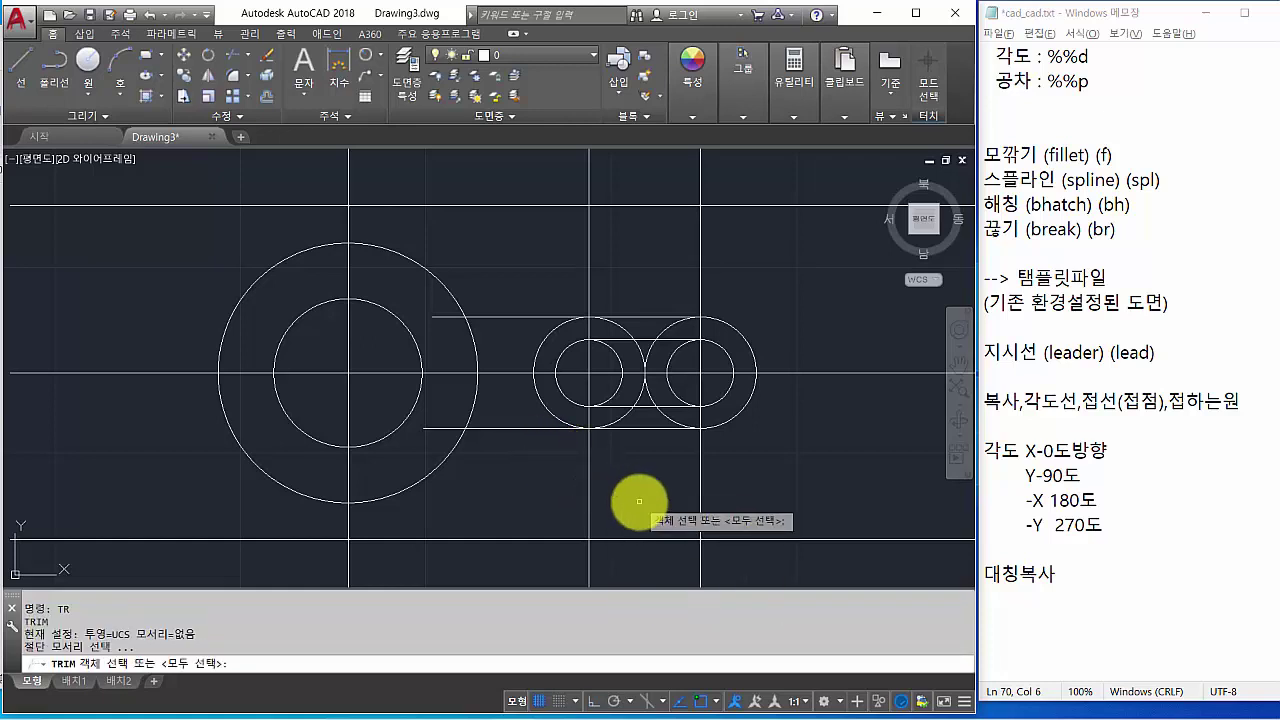
{"action": "key", "text": "Return"}
{"action": "left_click", "coordinate": [450, 317]}
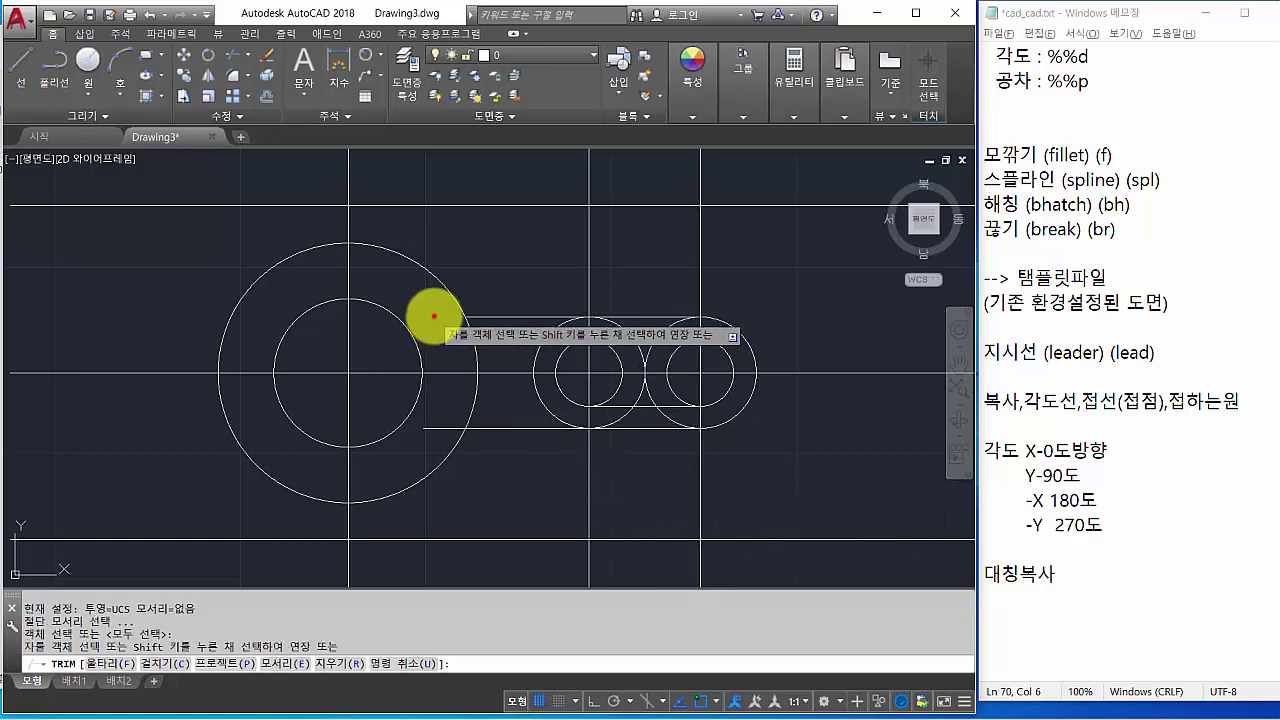
Trim the facing arcs of the radius 15 circles between arm edges and slot, and the inner halves of the radius 9 circles.
{"action": "scroll", "coordinate": [671, 366], "scroll_direction": "up", "scroll_amount": 2}
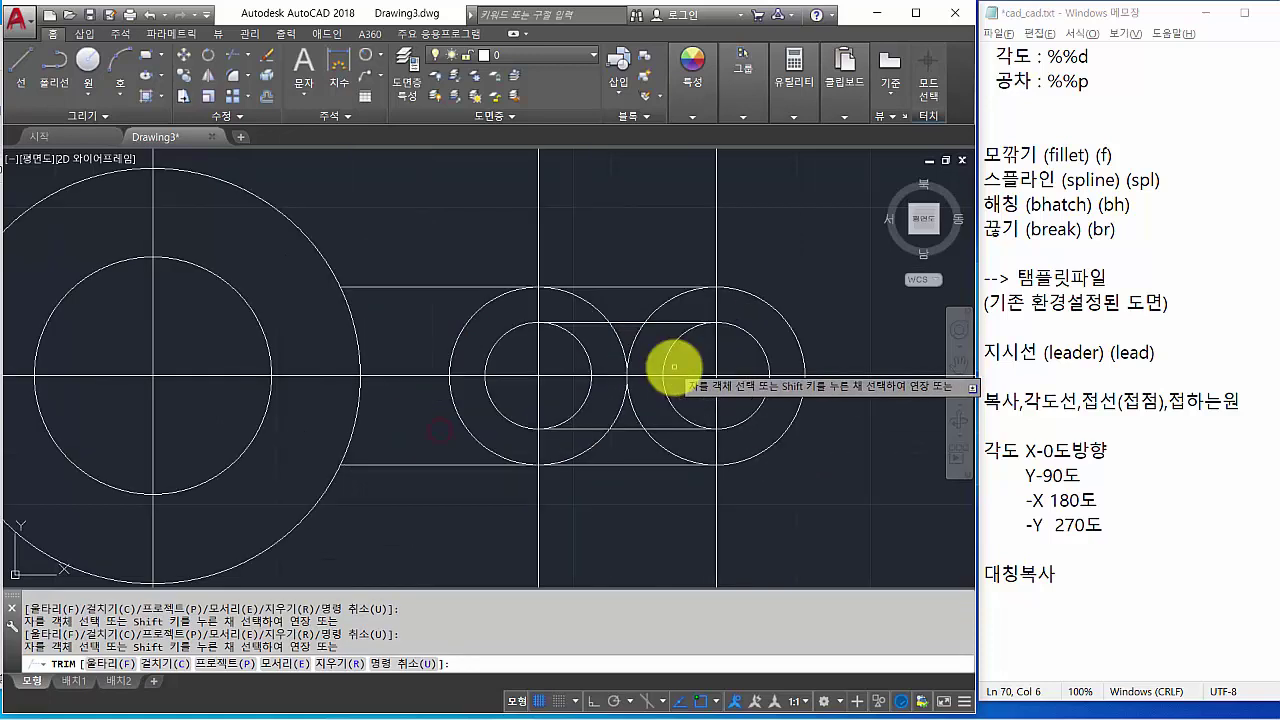
{"action": "left_click", "coordinate": [585, 305]}
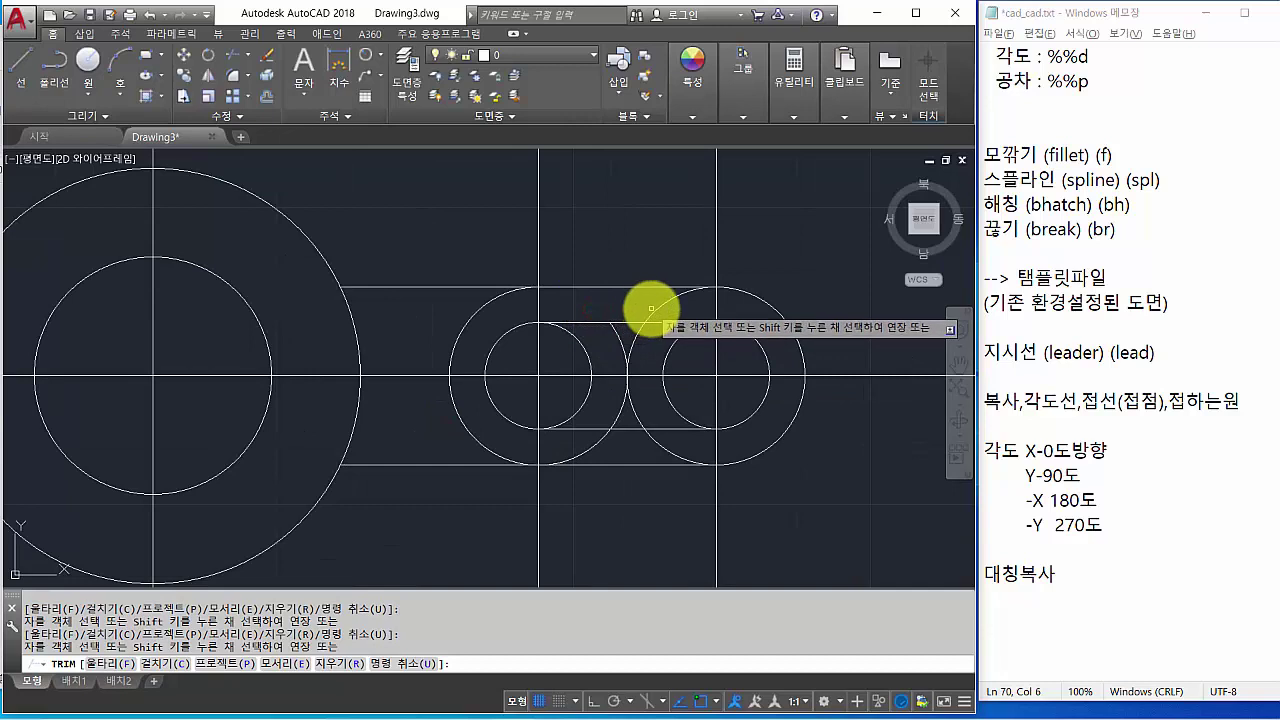
{"action": "left_click", "coordinate": [655, 310]}
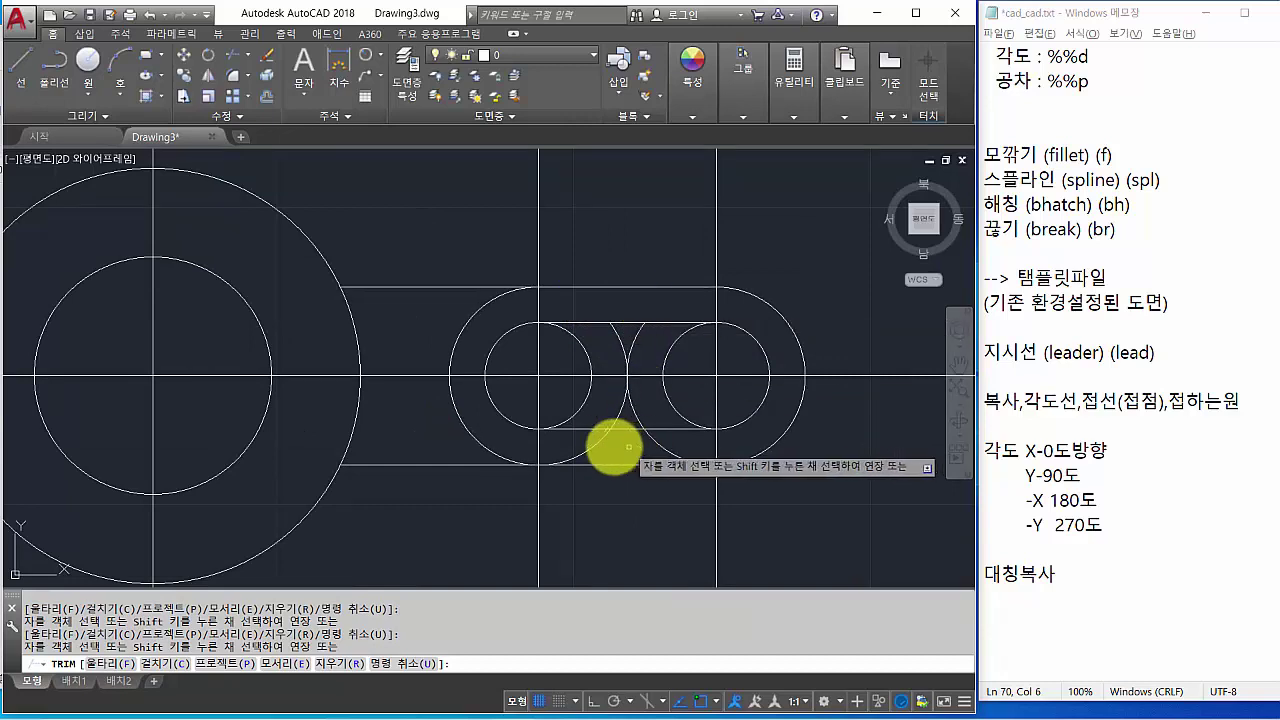
{"action": "left_click", "coordinate": [600, 445]}
{"action": "left_click", "coordinate": [661, 446]}
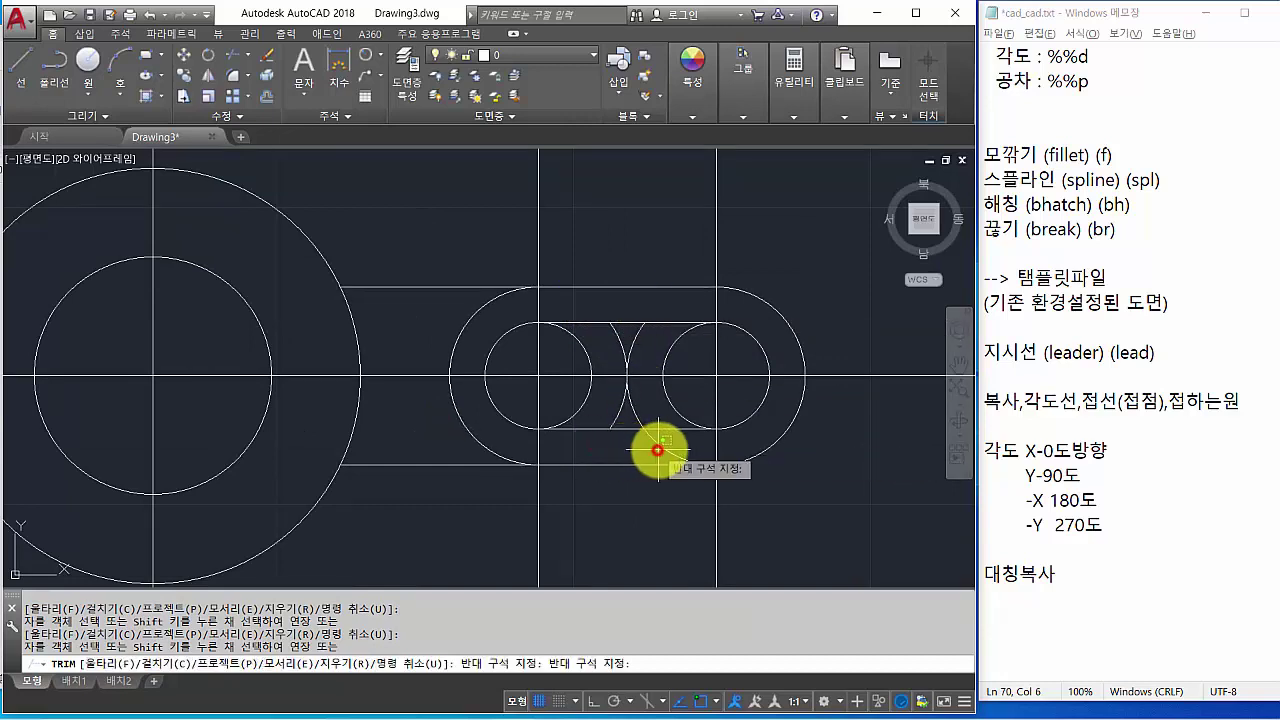
{"action": "left_click", "coordinate": [666, 343]}
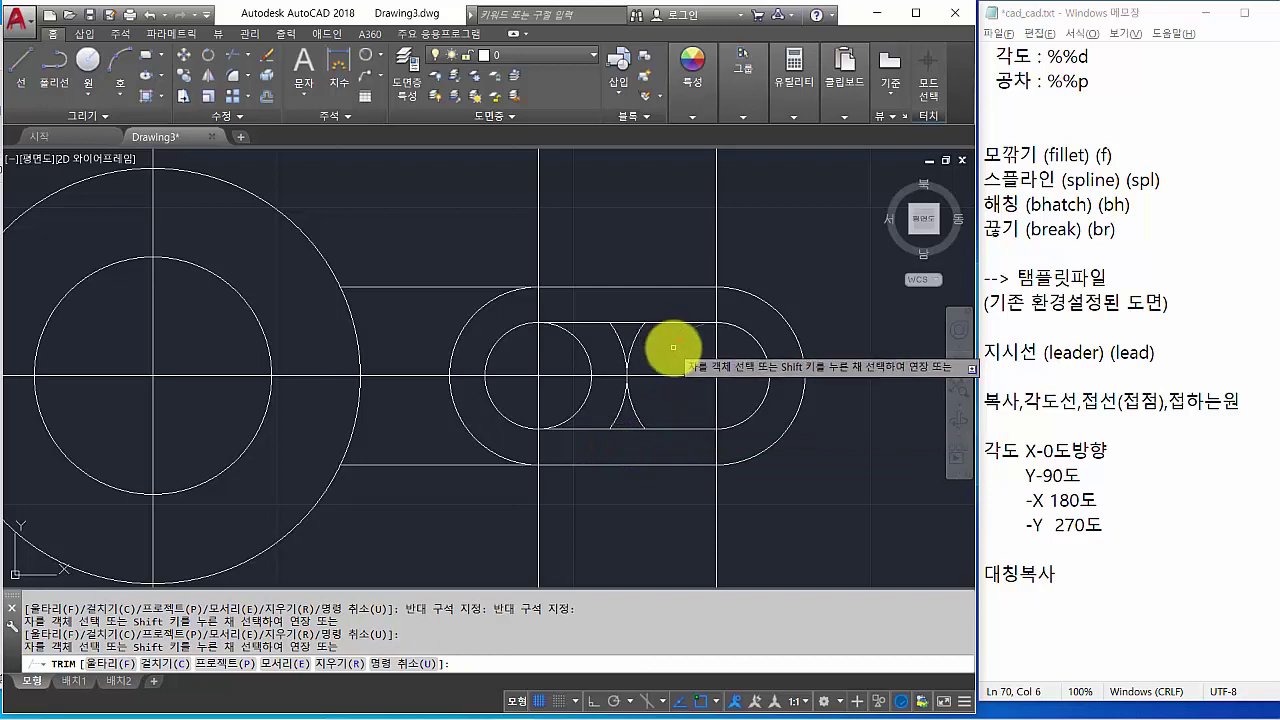
{"action": "left_click", "coordinate": [580, 428]}
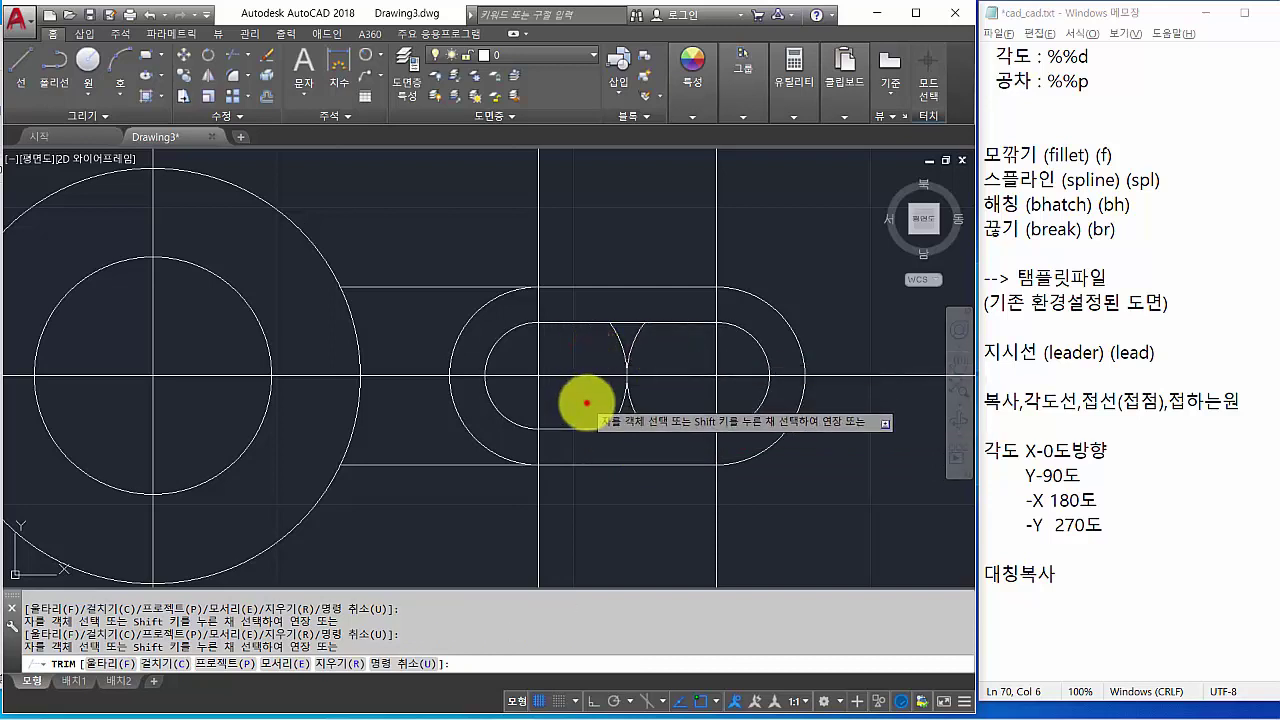
Trim the two slot vertical lines between the arm and the outer horizontal lines, and the middle horizontal line beyond the arm's rounded end.
{"action": "scroll", "coordinate": [575, 351], "scroll_direction": "down", "scroll_amount": 3}
{"action": "left_click", "coordinate": [667, 257]}
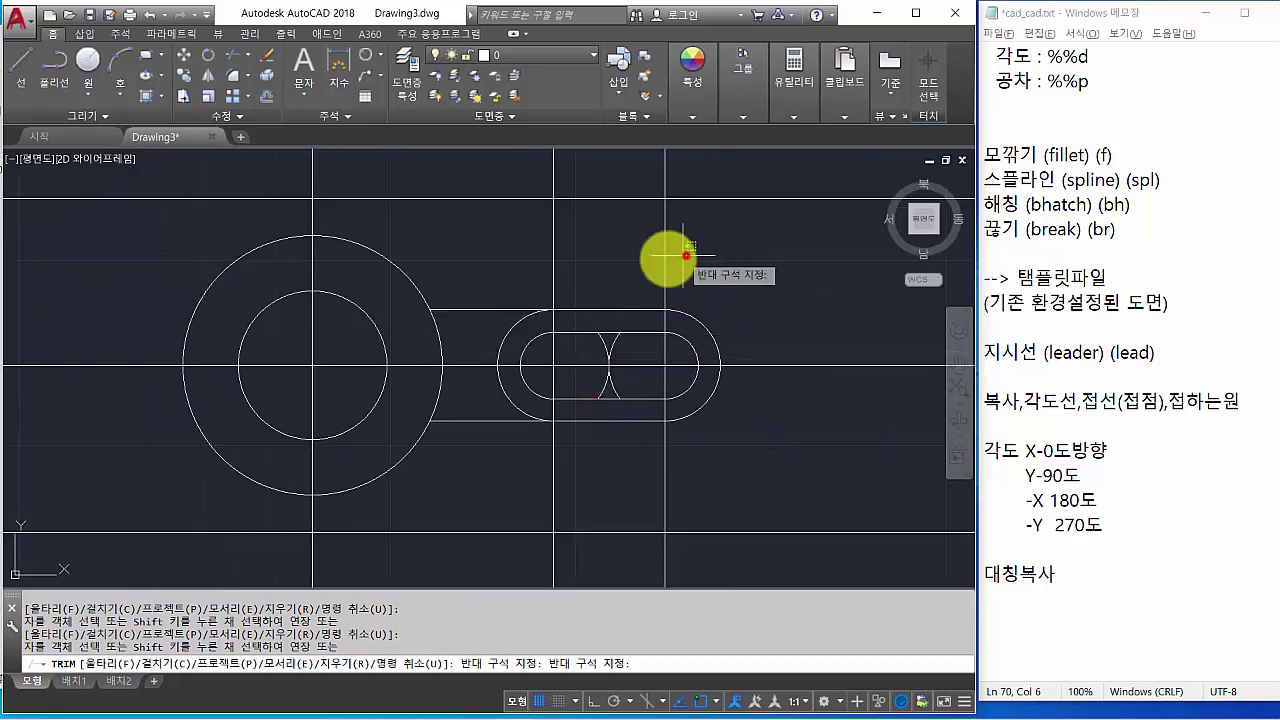
{"action": "left_click", "coordinate": [531, 271]}
{"action": "left_click", "coordinate": [708, 476]}
{"action": "left_click", "coordinate": [520, 492]}
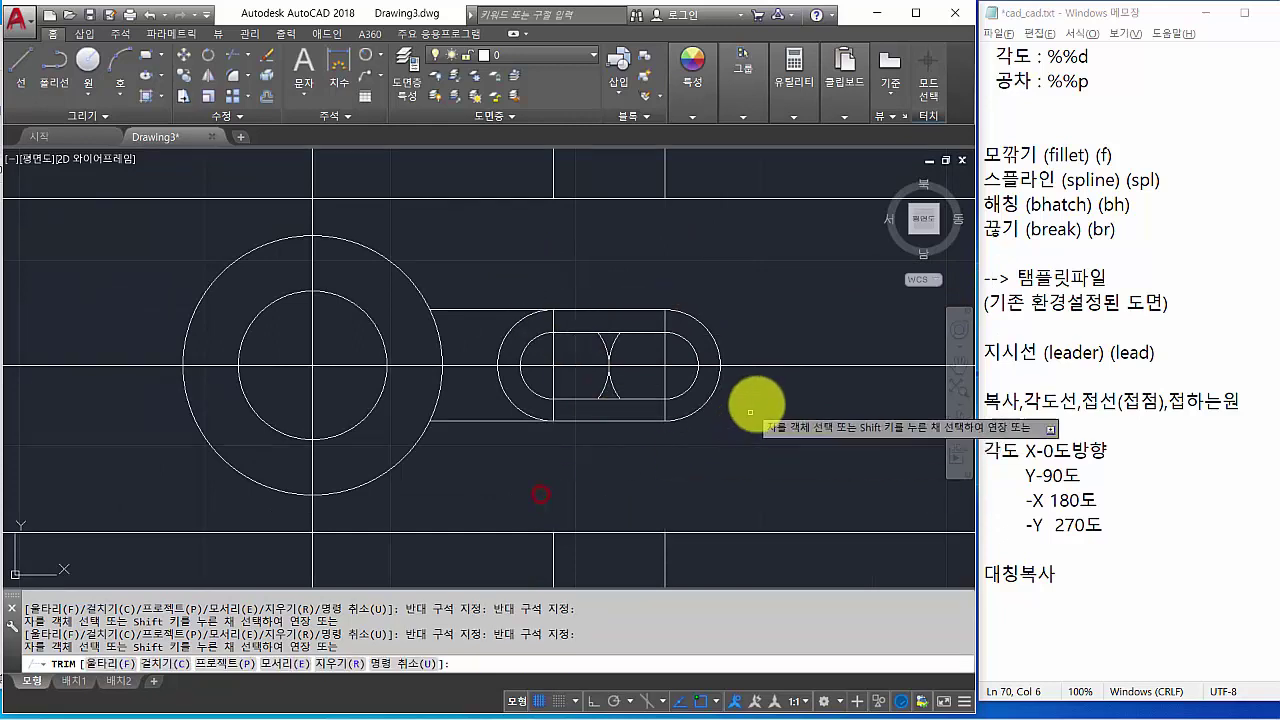
{"action": "left_click", "coordinate": [771, 365]}
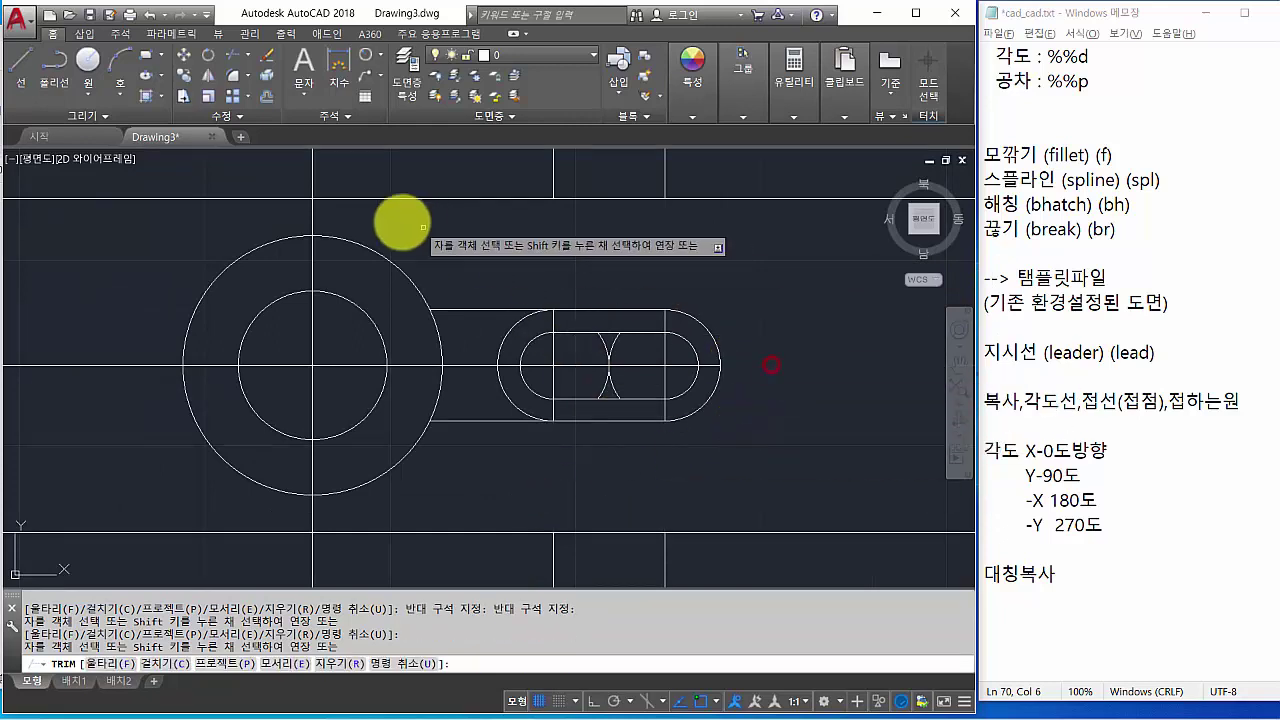
Try trimming the vertical centre line just above the radius 35 circle and undo that trim.
{"action": "left_click", "coordinate": [312, 209]}
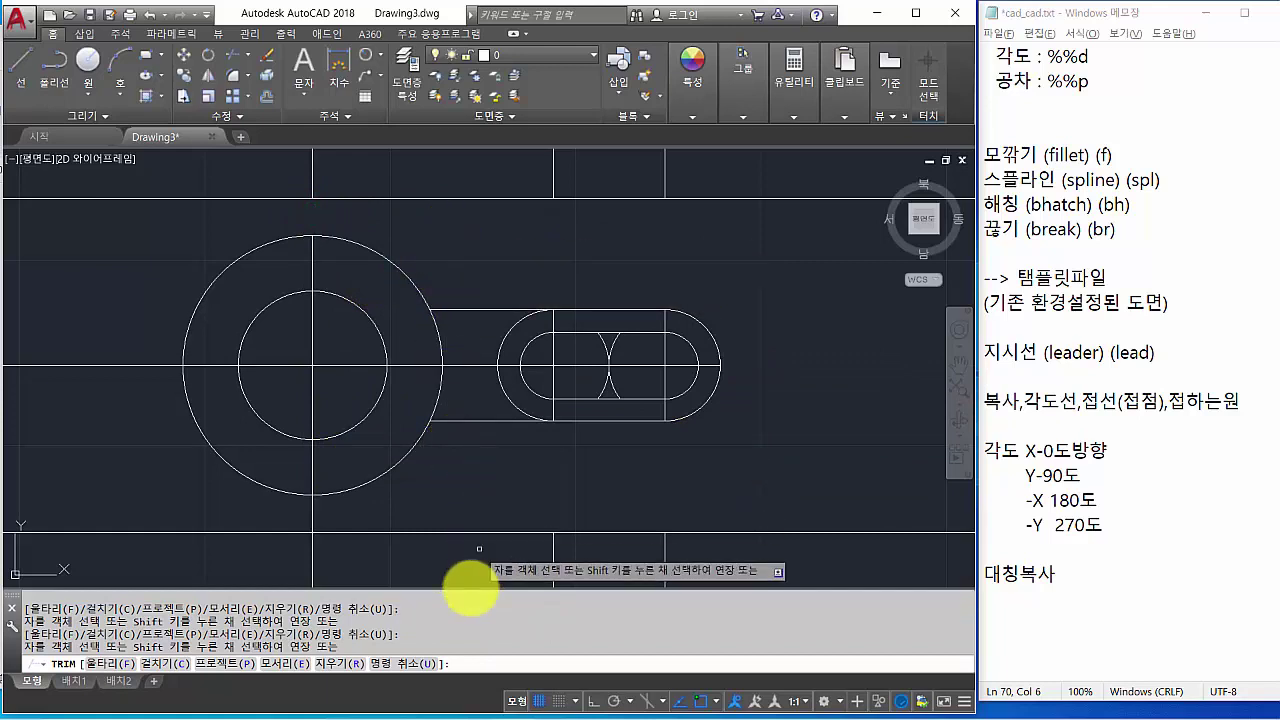
{"action": "left_click", "coordinate": [482, 667]}
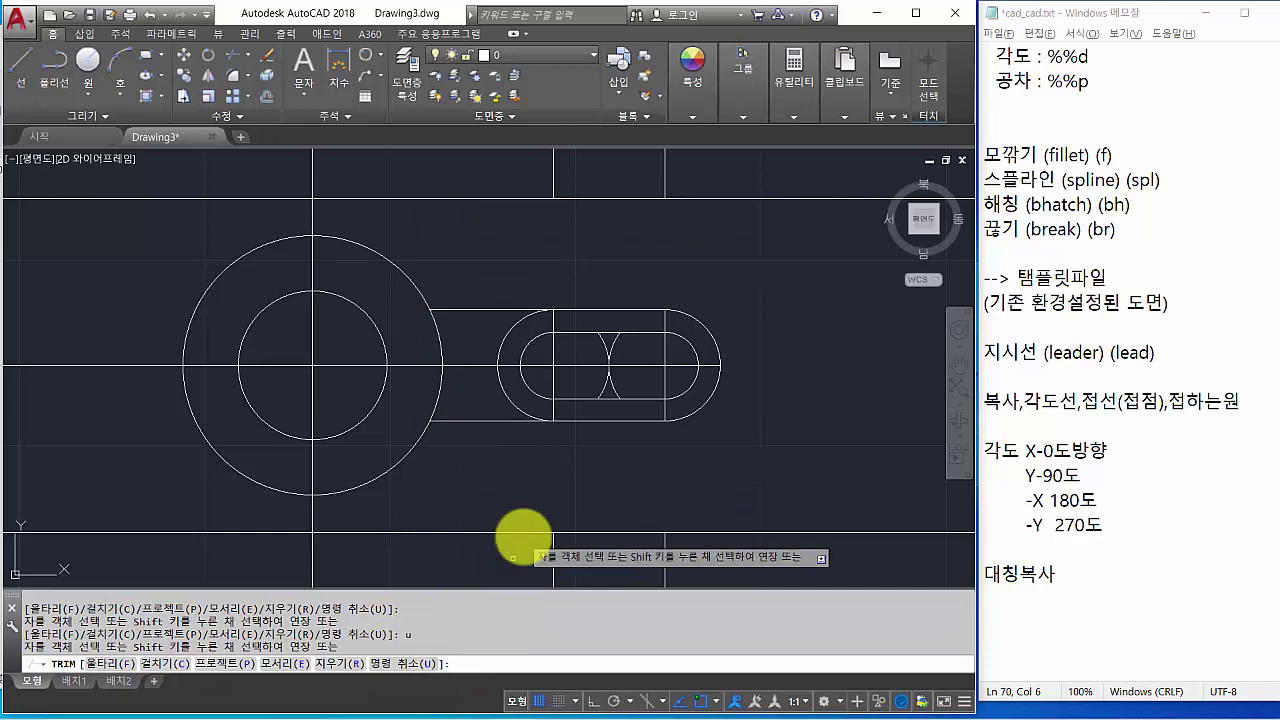
{"action": "scroll", "coordinate": [472, 398], "scroll_direction": "down", "scroll_amount": 2}
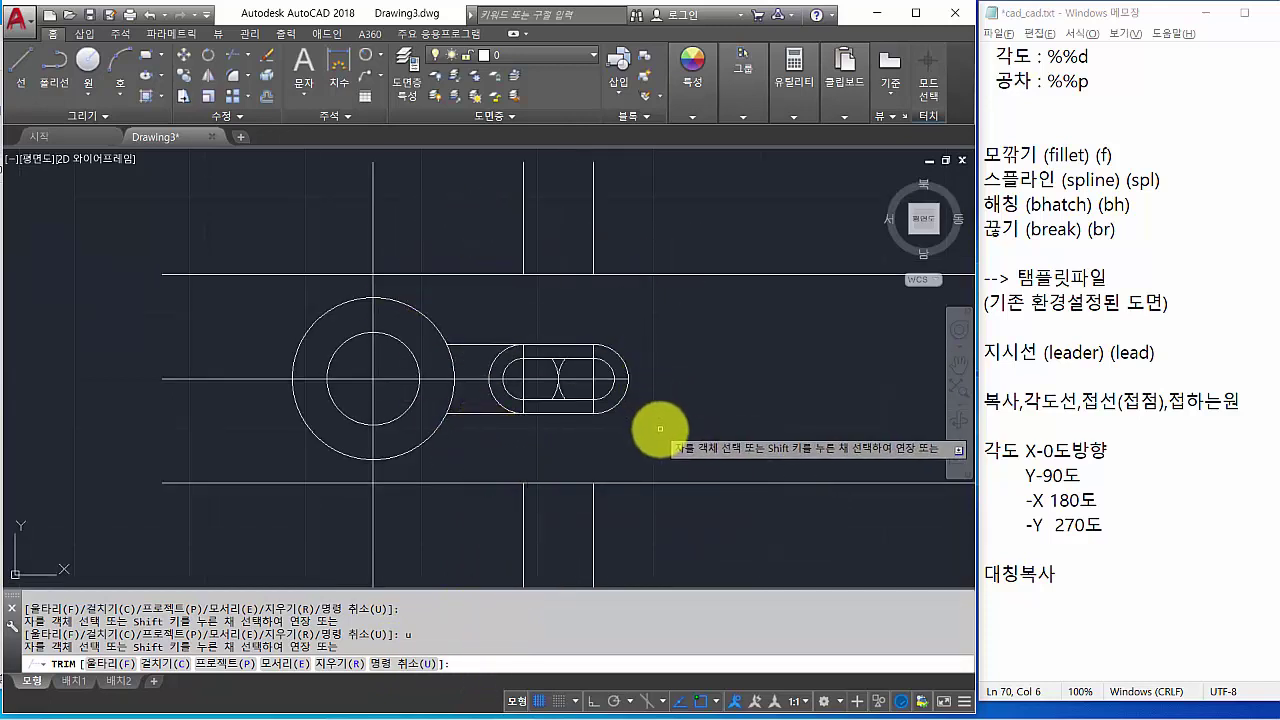
Finish trimming and erase the two leftover arcs inside the slot and the four vertical line remnants beyond the upper and lower horizontal lines.
{"action": "key", "text": "Return"}
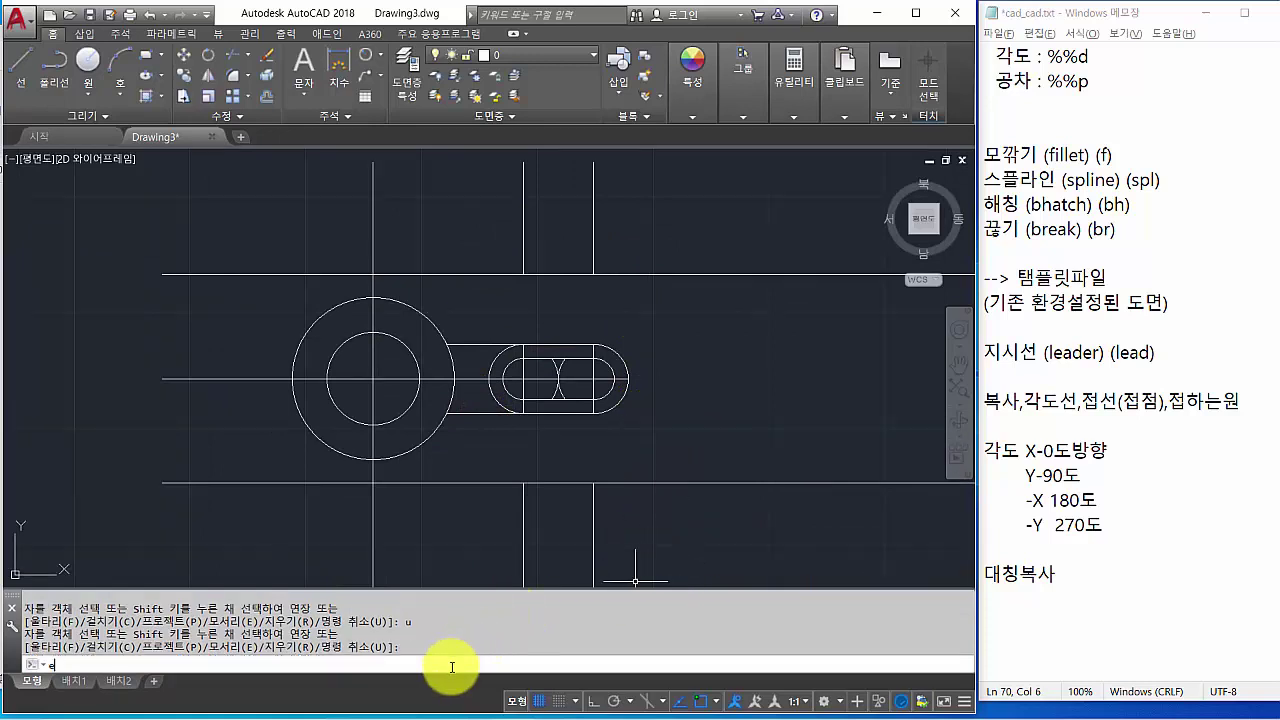
{"action": "key", "text": "Return"}
{"action": "scroll", "coordinate": [556, 378], "scroll_direction": "up", "scroll_amount": 2}
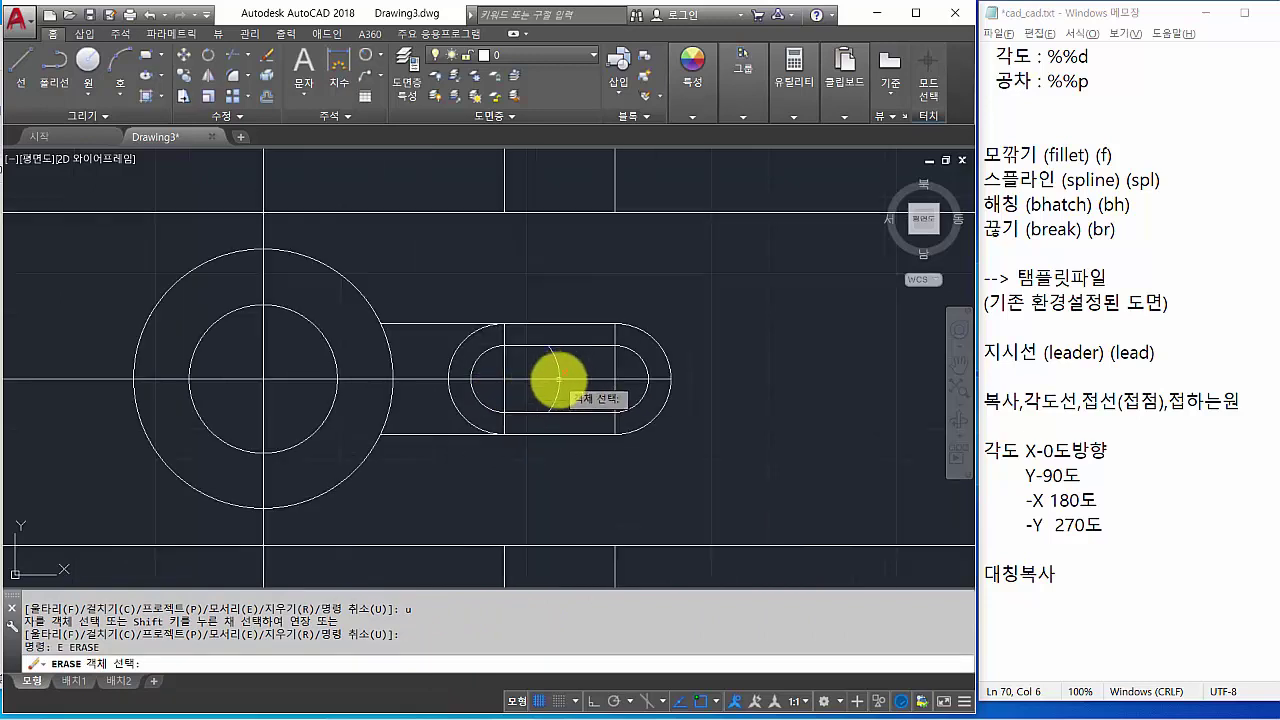
{"action": "left_click", "coordinate": [562, 364]}
{"action": "left_click", "coordinate": [560, 356]}
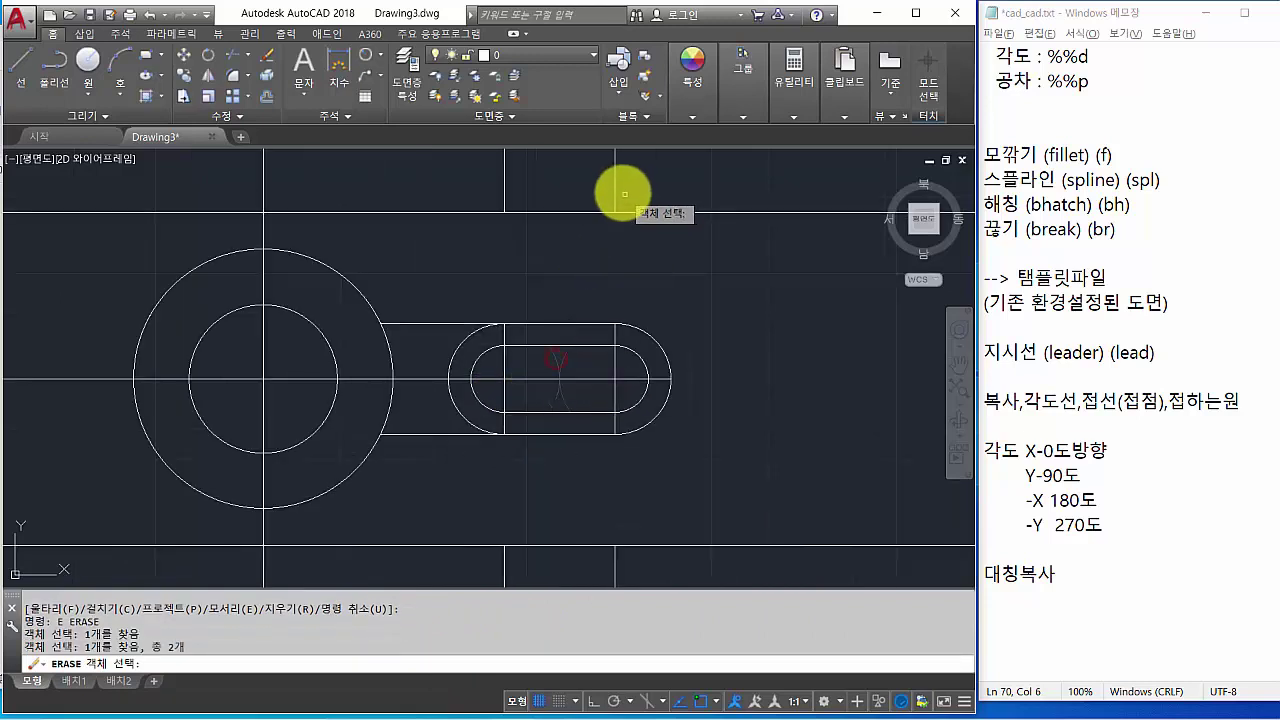
{"action": "left_click", "coordinate": [503, 186]}
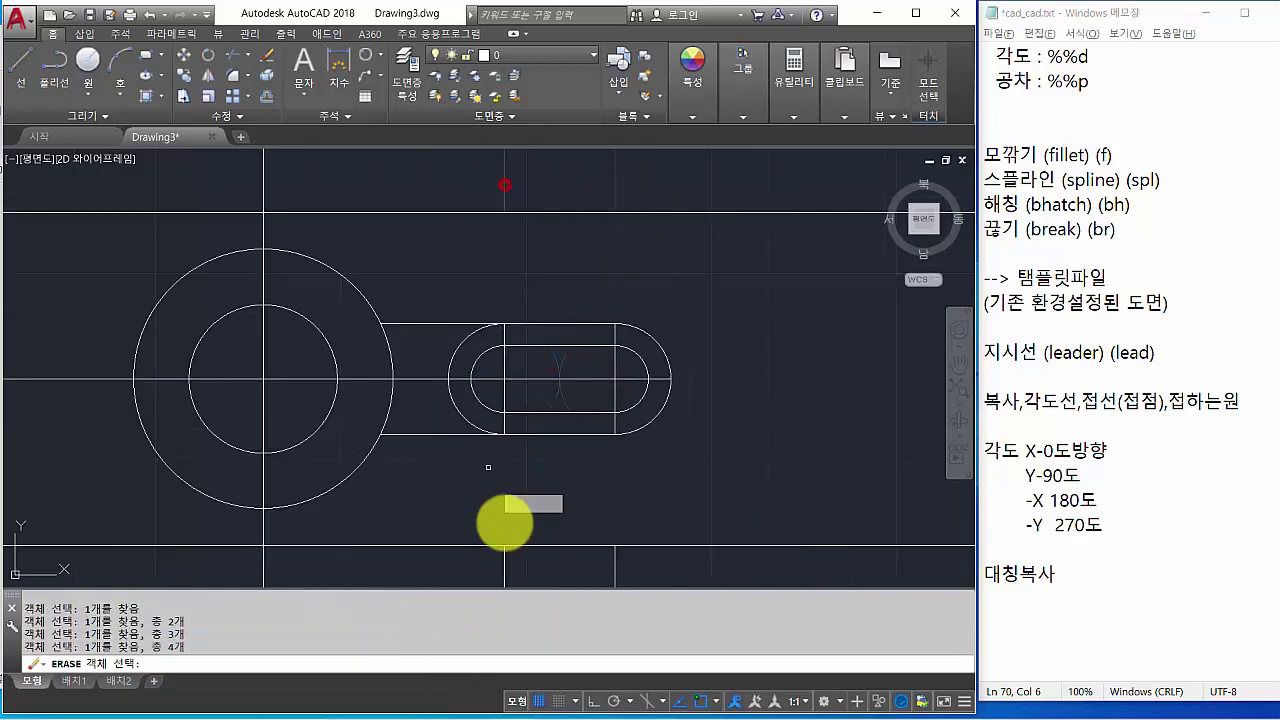
{"action": "left_click", "coordinate": [503, 520]}
{"action": "left_click", "coordinate": [505, 570]}
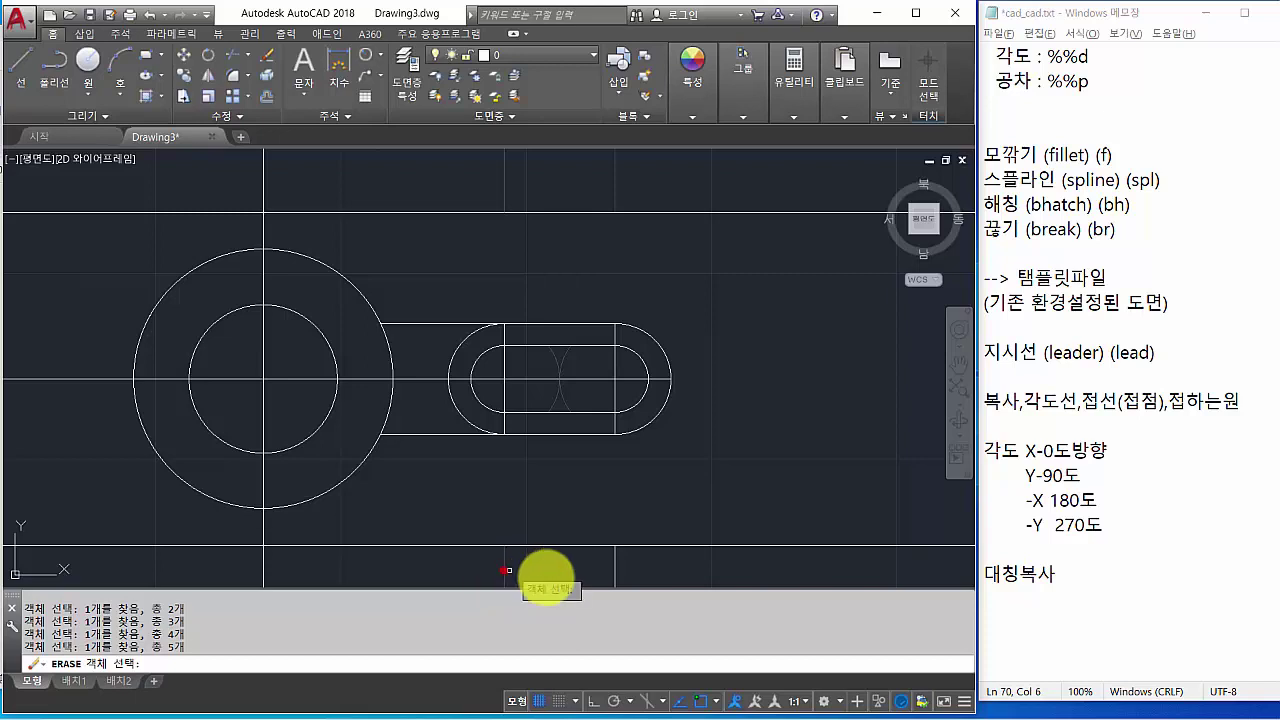
{"action": "left_click", "coordinate": [617, 578]}
{"action": "key", "text": "Return"}
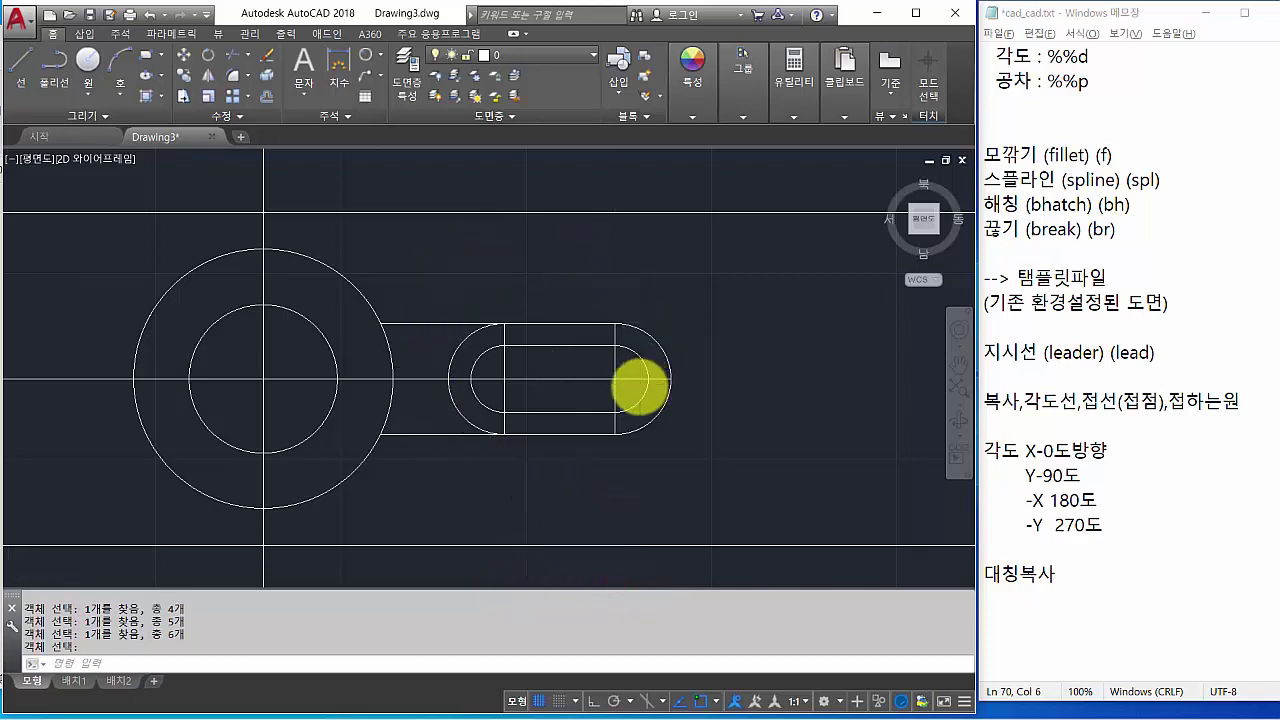
Check the upper lug's dimensions in the Study-04-02.png drawing in Photos and return to AutoCAD.
{"action": "scroll", "coordinate": [640, 383], "scroll_direction": "down", "scroll_amount": 2}
{"action": "middle_click_drag", "start_coordinate": [600, 388], "coordinate": [662, 379]}
{"action": "scroll", "coordinate": [469, 261], "scroll_direction": "up", "scroll_amount": 2}
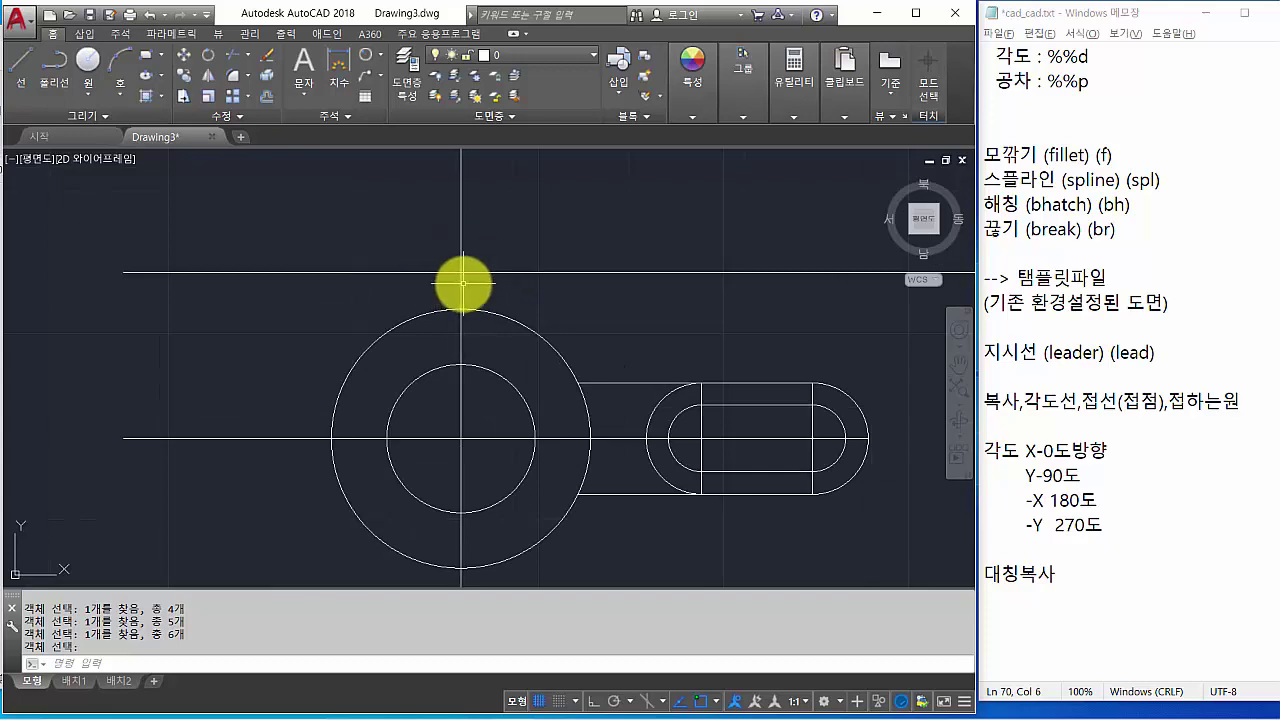
{"action": "key", "text": "alt+Tab"}
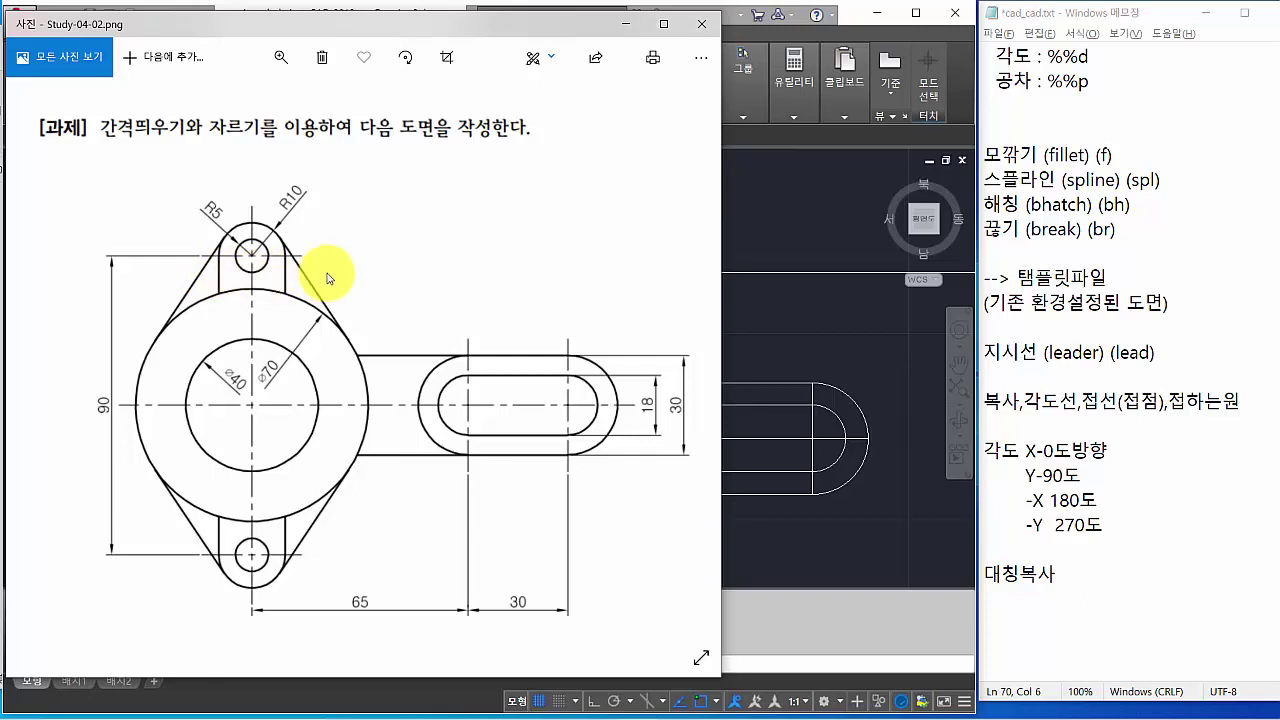
{"action": "left_click", "coordinate": [814, 219]}
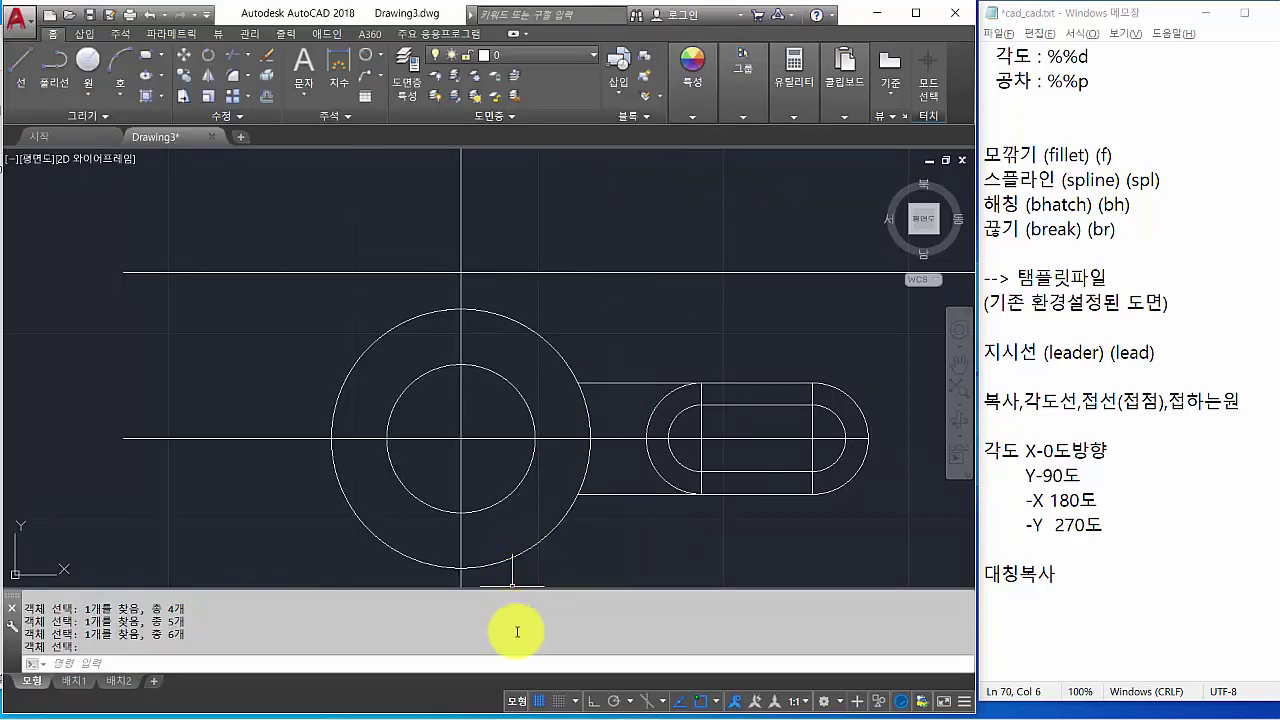
Draw concentric circles of radius 5 and radius 10 centred where the upper horizontal line crosses the vertical centre line.
{"action": "key", "text": "Return"}
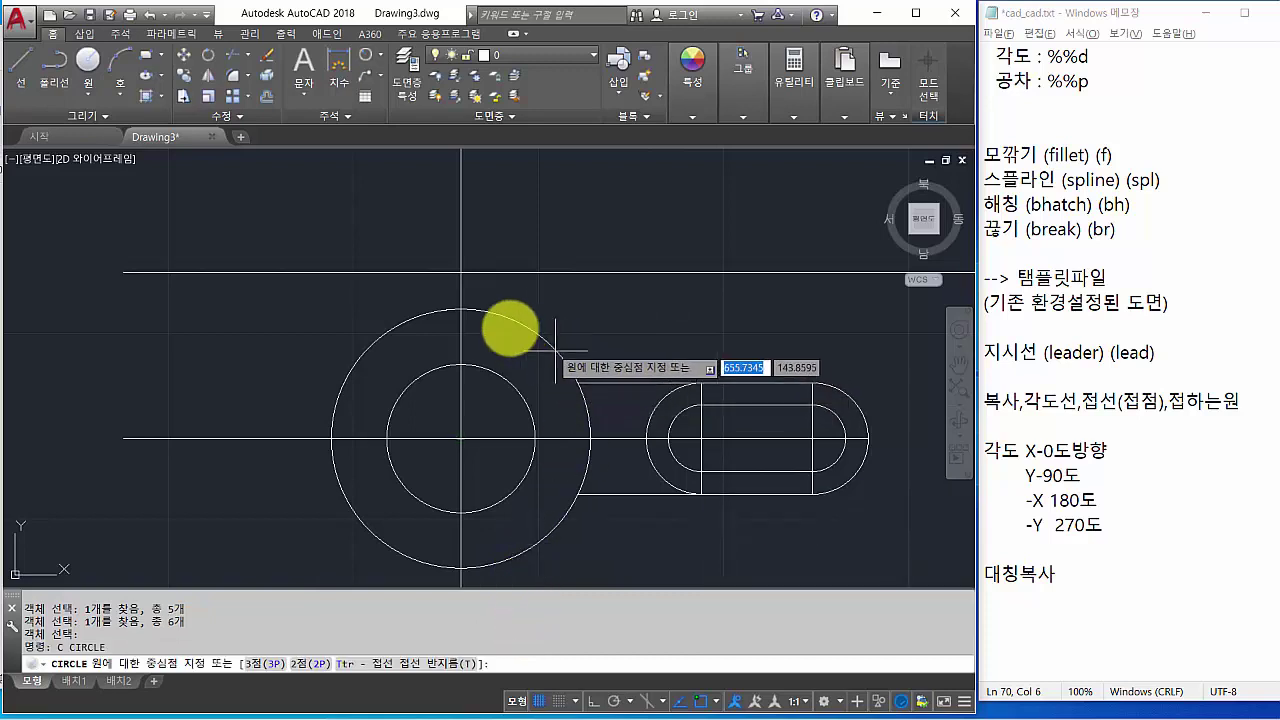
{"action": "left_click", "coordinate": [461, 272]}
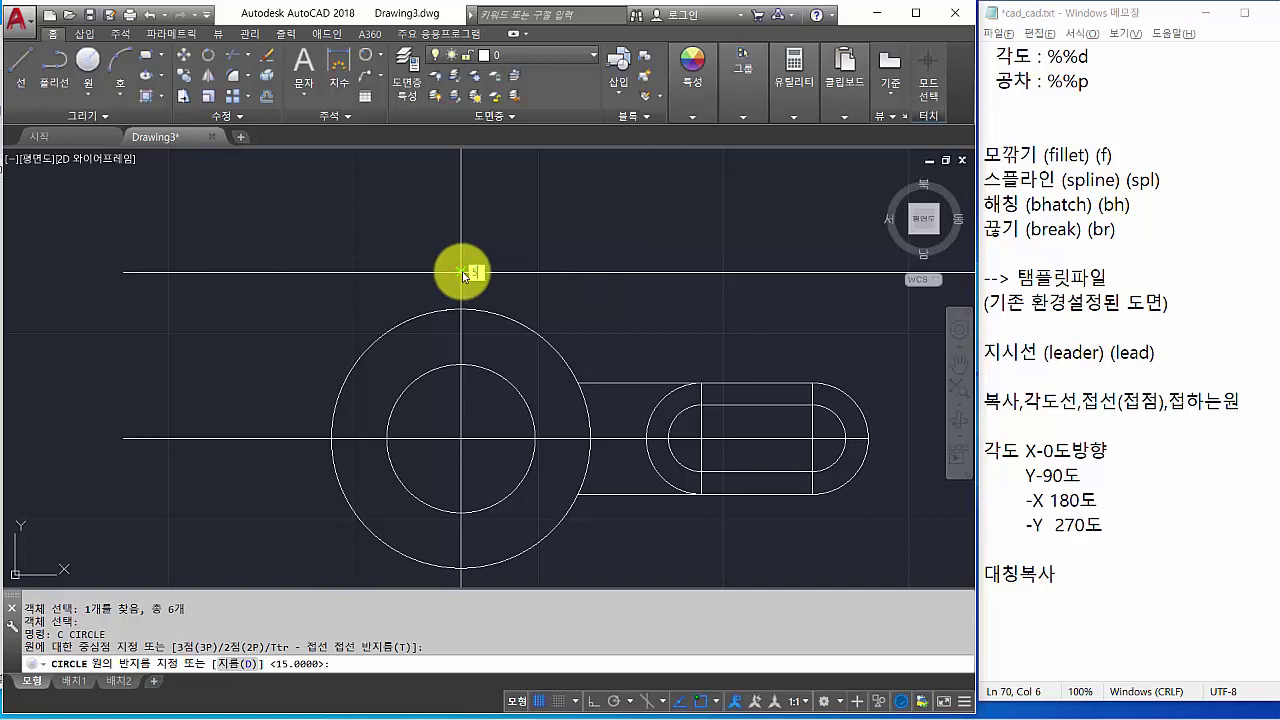
{"action": "type", "text": "5"}
{"action": "key", "text": "Return"}
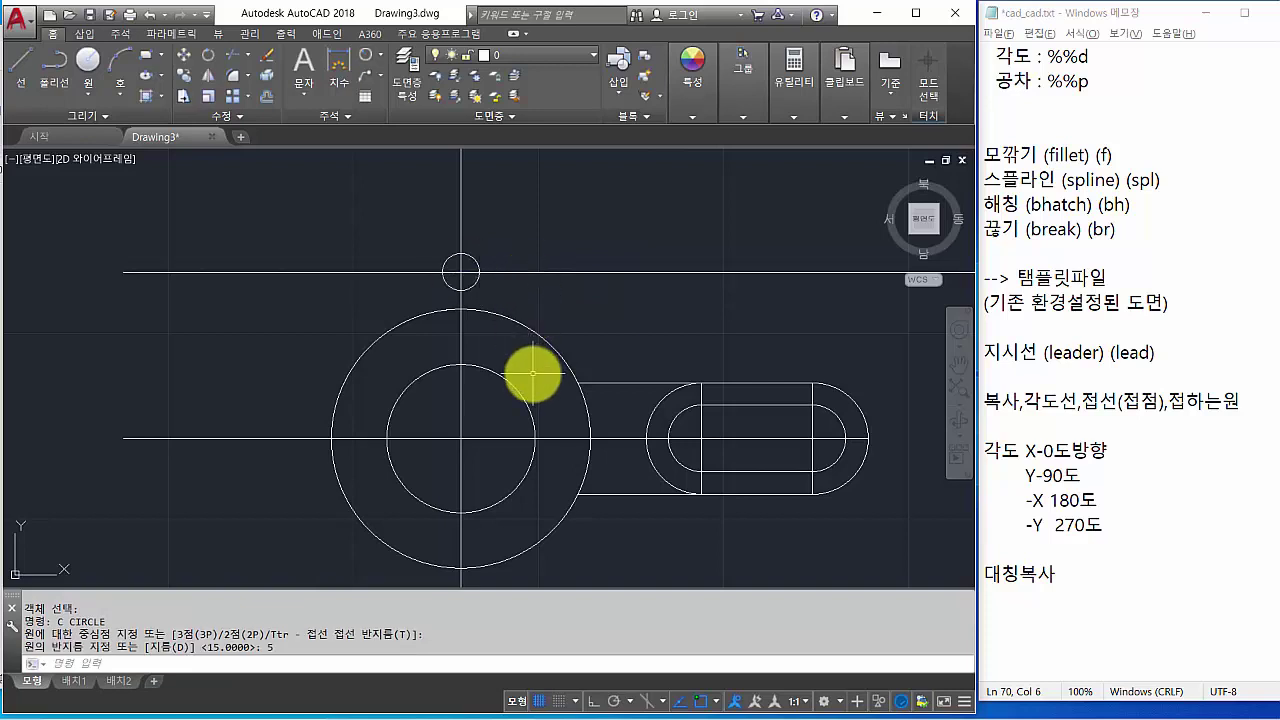
{"action": "key", "text": "Return"}
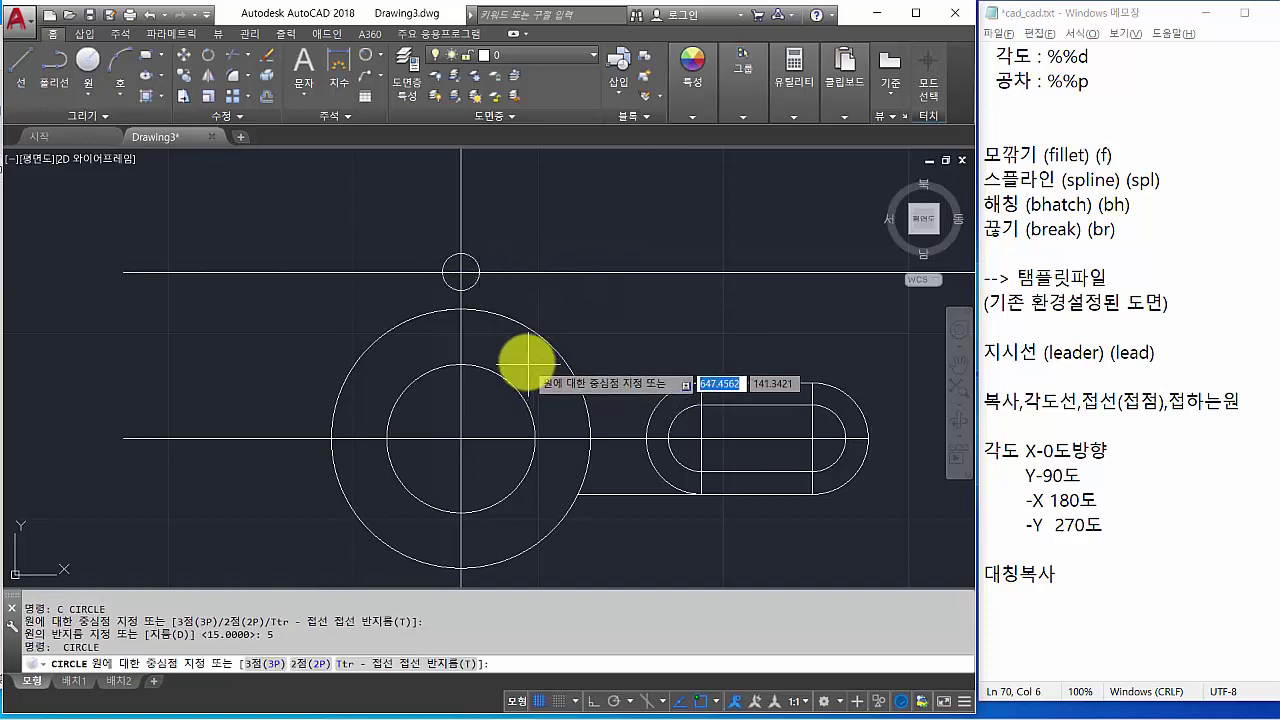
{"action": "left_click", "coordinate": [461, 272]}
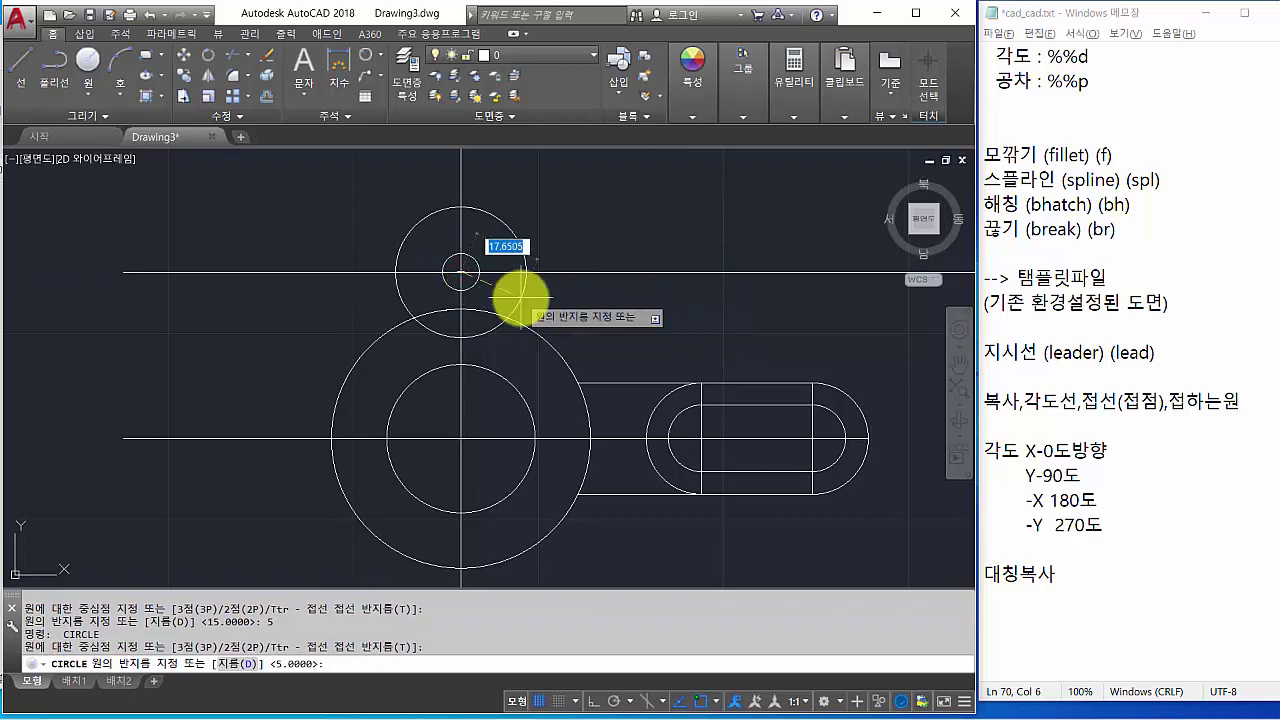
{"action": "key", "text": "Return"}
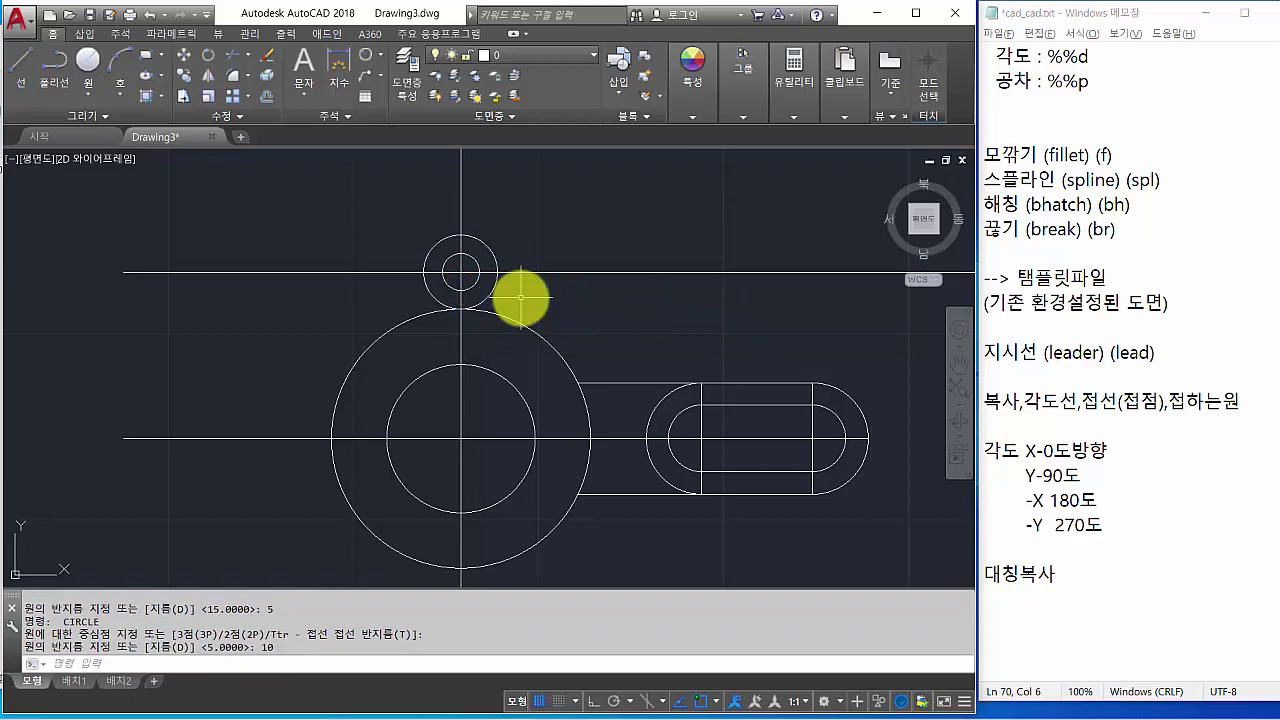
With ortho mode on, draw a vertical line about 21.6 long from the radius 10 circle's left side down into the radius 35 circle.
{"action": "scroll", "coordinate": [489, 290], "scroll_direction": "up", "scroll_amount": 2}
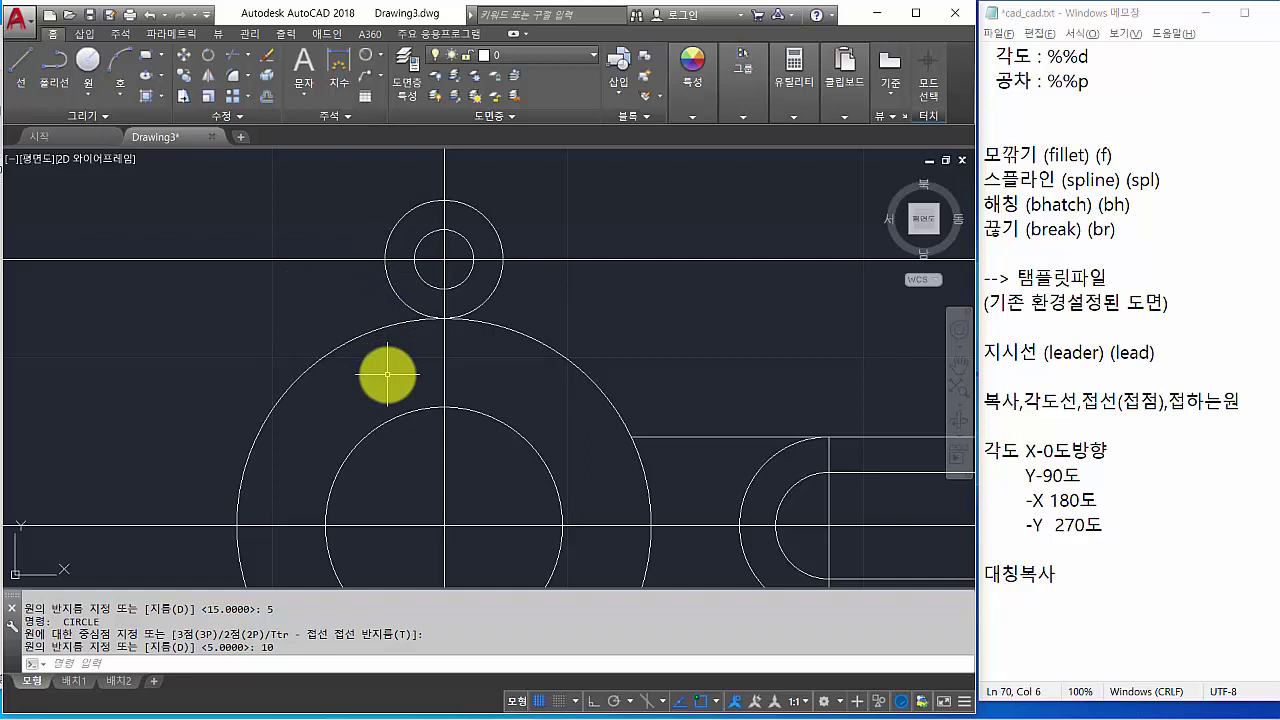
{"action": "type", "text": "l"}
{"action": "key", "text": "Return"}
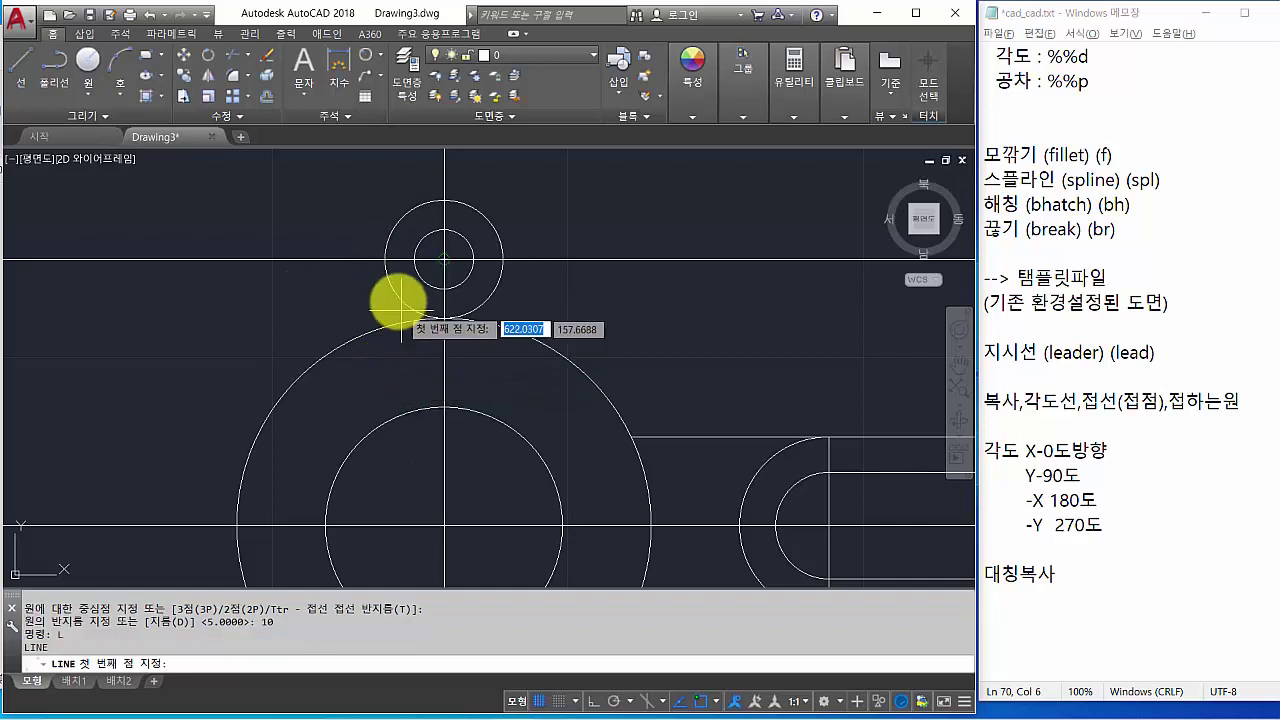
{"action": "left_click", "coordinate": [384, 259]}
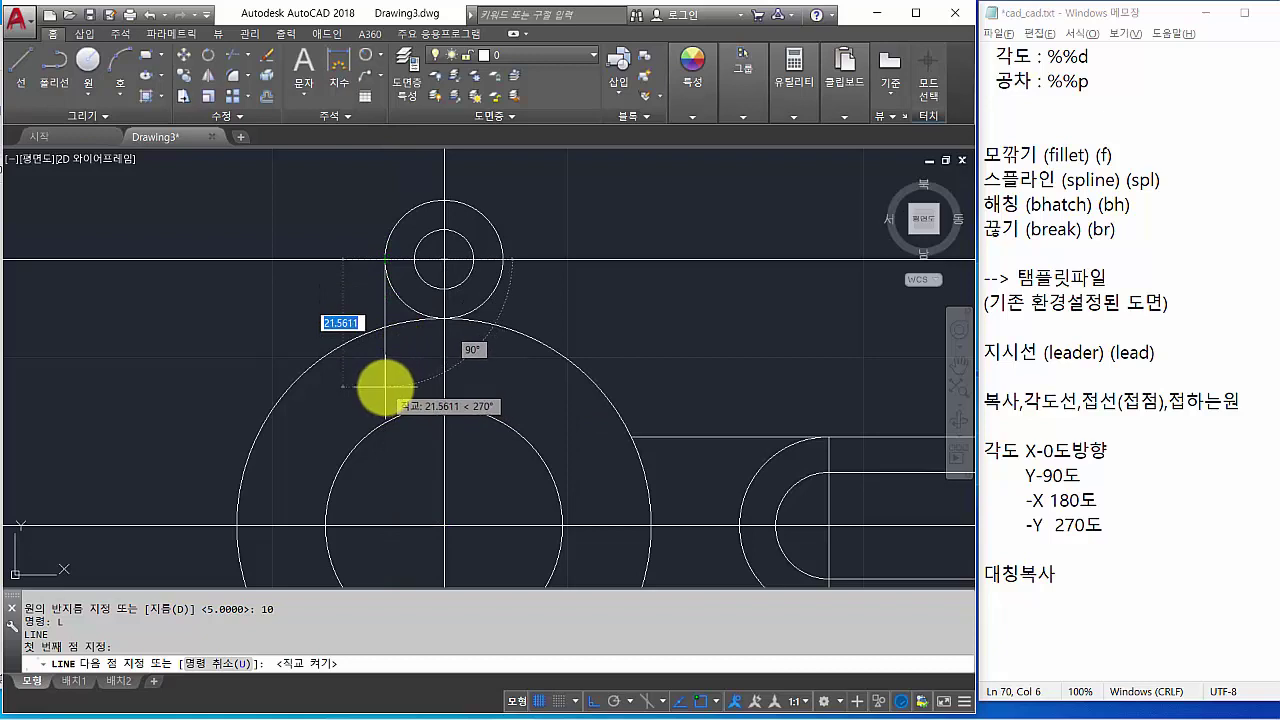
{"action": "left_click", "coordinate": [385, 387]}
{"action": "key", "text": "Return"}
Draw a second vertical line from the radius 10 circle's right side down into the radius 35 circle.
{"action": "key", "text": "Return"}
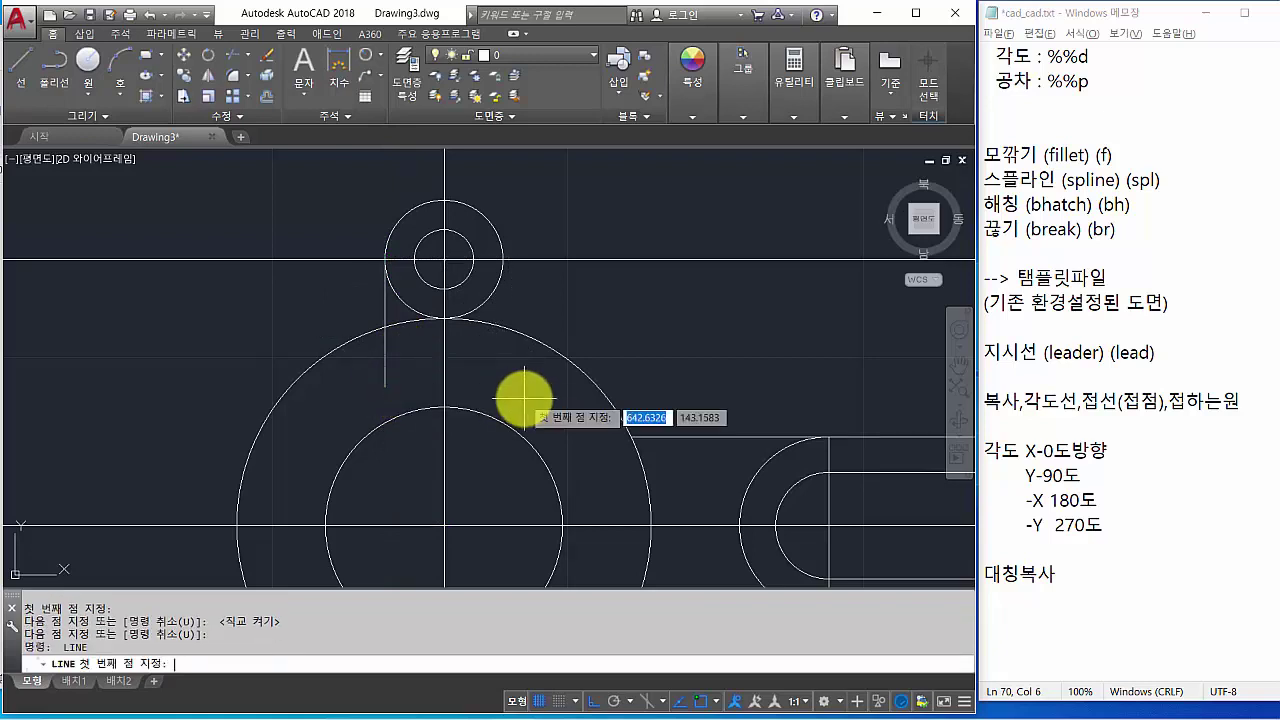
{"action": "left_click", "coordinate": [503, 260]}
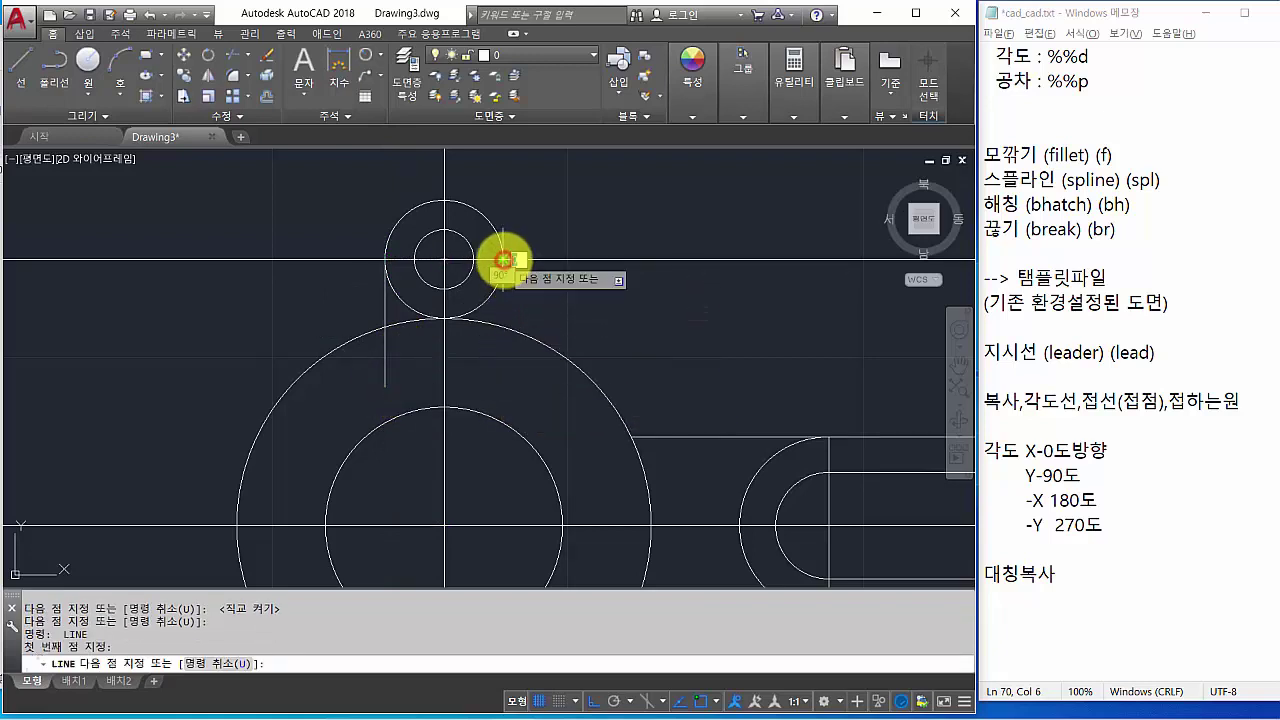
{"action": "left_click", "coordinate": [502, 391]}
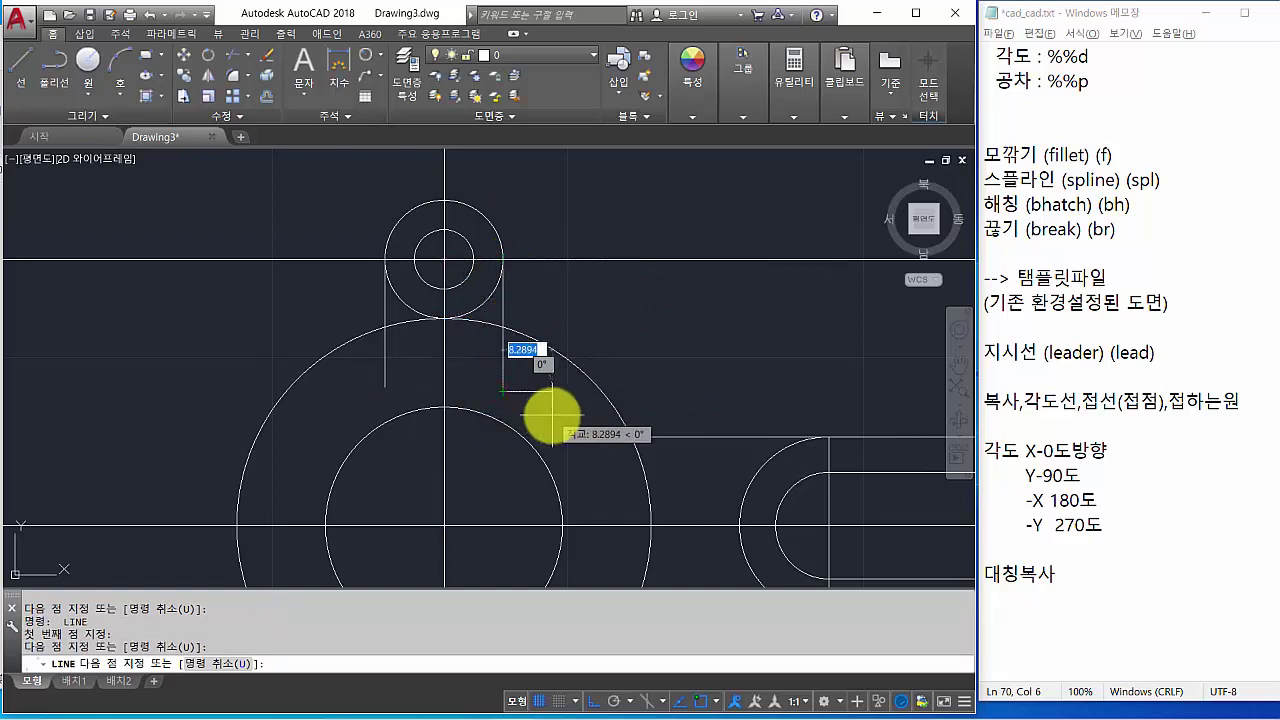
{"action": "key", "text": "Return"}
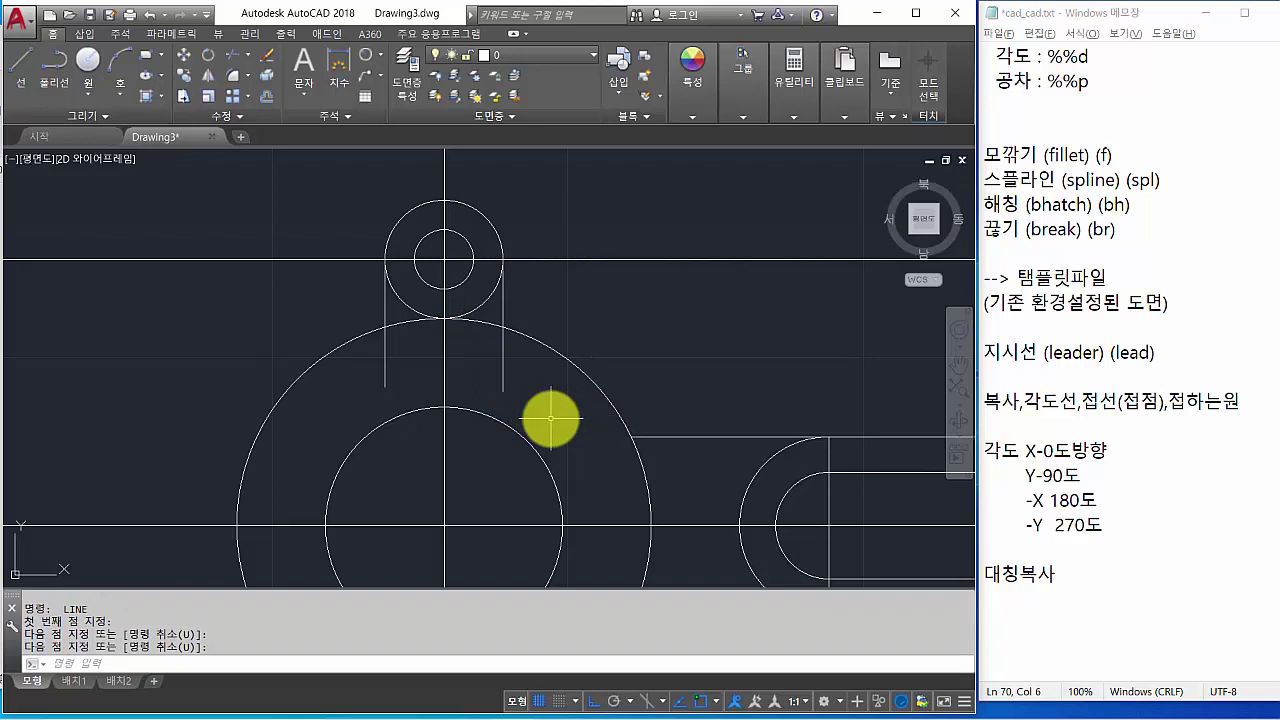
Check the lug's tangent lines in Study-04-02.png and the object snap and tangent notes in Notepad, and return to AutoCAD with no command active.
{"action": "key", "text": "Return"}
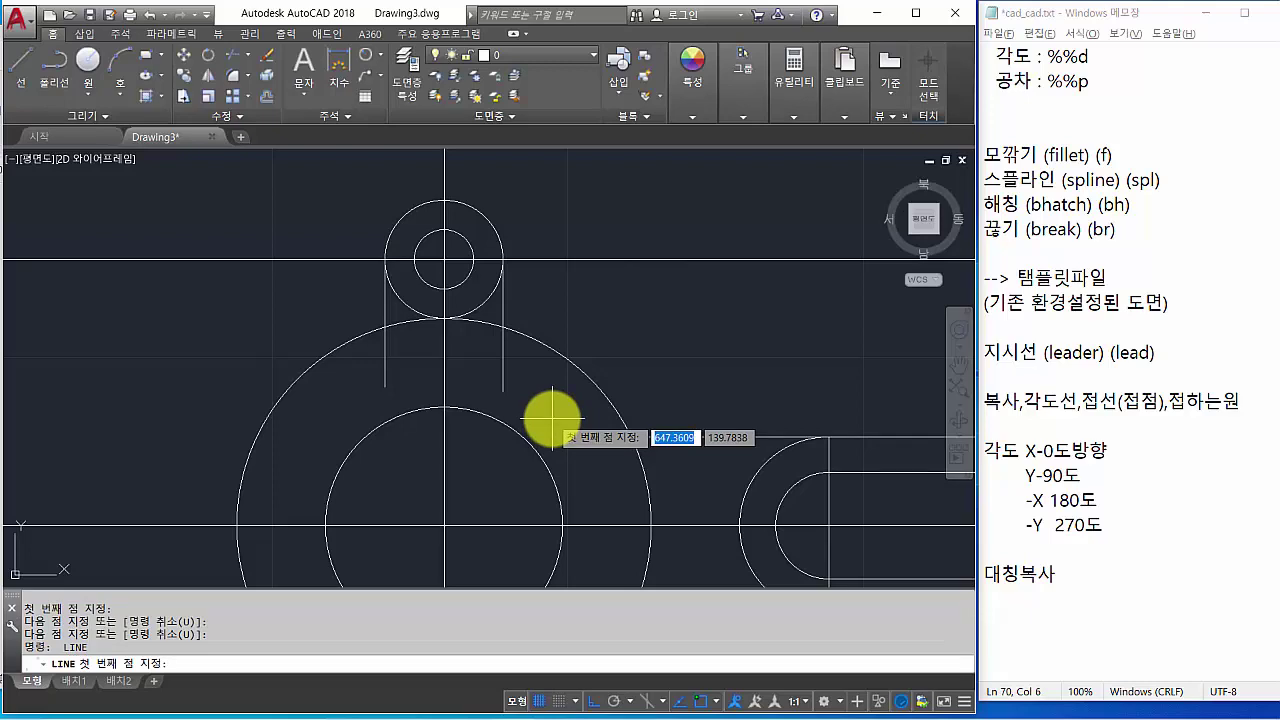
{"action": "key", "text": "alt+Tab"}
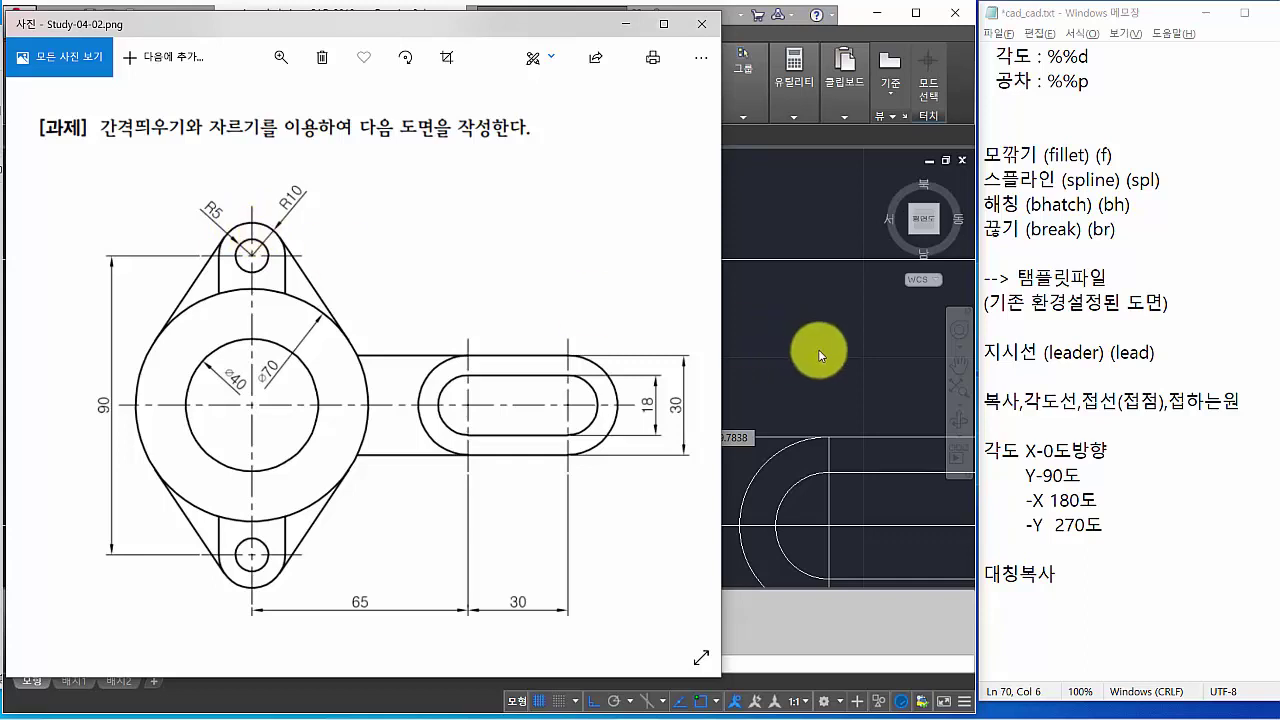
{"action": "left_click_drag", "start_coordinate": [1080, 401], "coordinate": [1098, 402]}
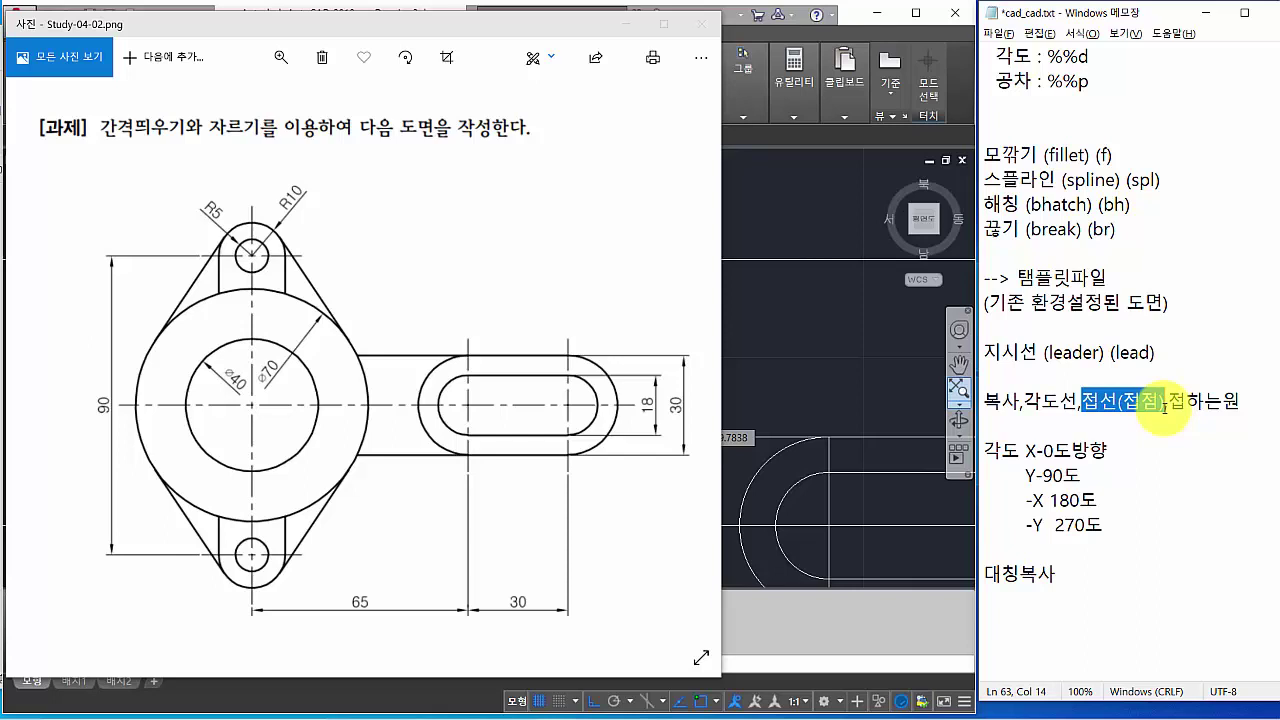
{"action": "scroll", "coordinate": [1165, 408], "scroll_direction": "up", "scroll_amount": 1}
{"action": "scroll", "coordinate": [1165, 408], "scroll_direction": "up", "scroll_amount": 1}
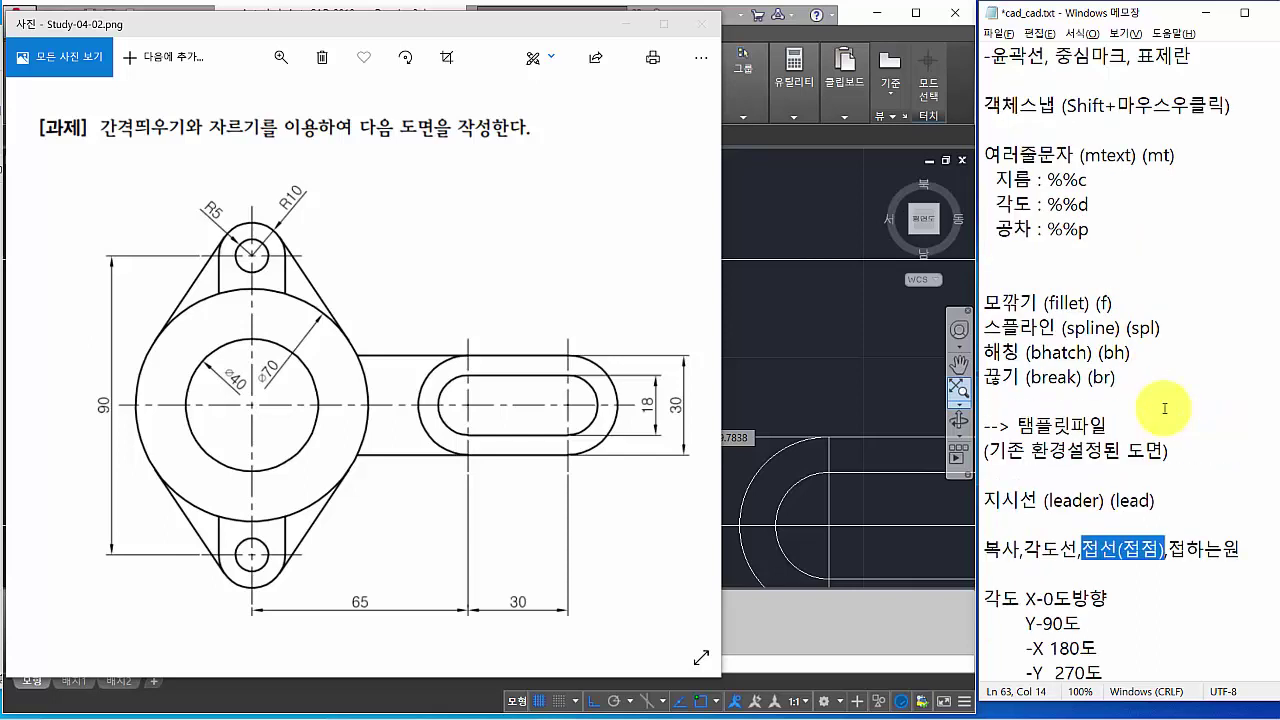
{"action": "left_click_drag", "start_coordinate": [1067, 106], "coordinate": [1228, 106]}
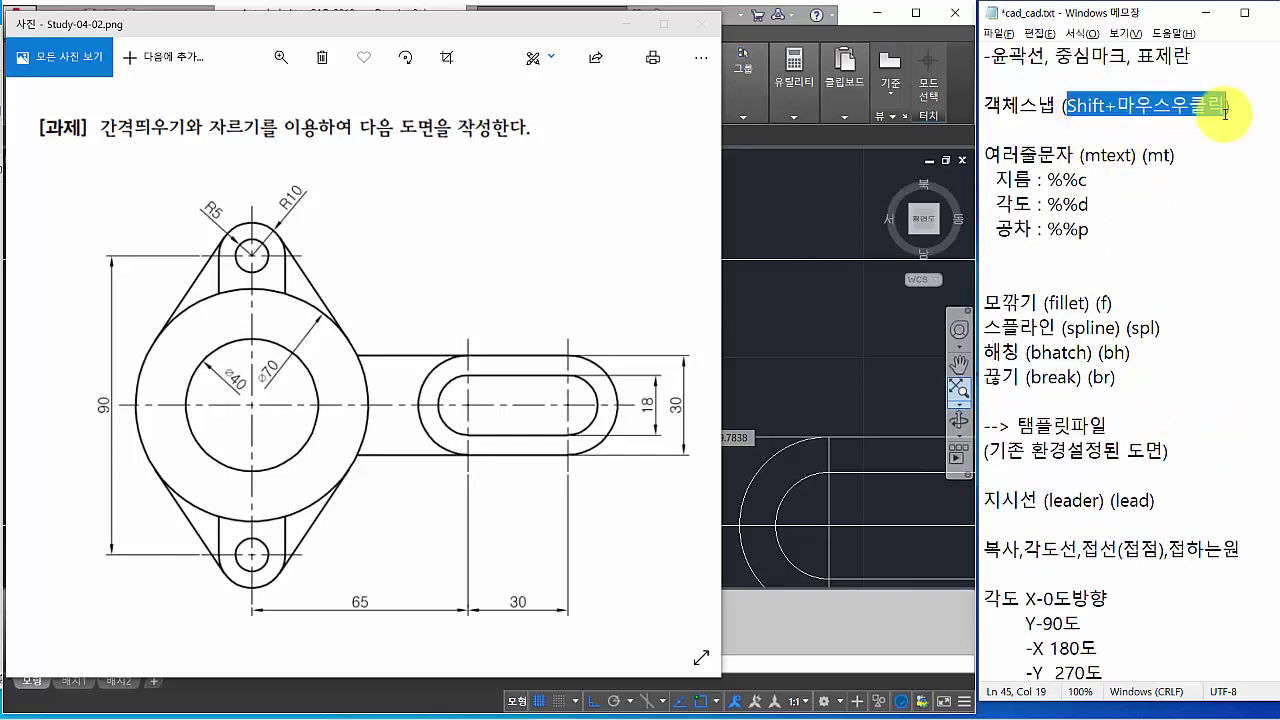
{"action": "left_click_drag", "start_coordinate": [1082, 549], "coordinate": [1160, 553]}
{"action": "left_click", "coordinate": [814, 206]}
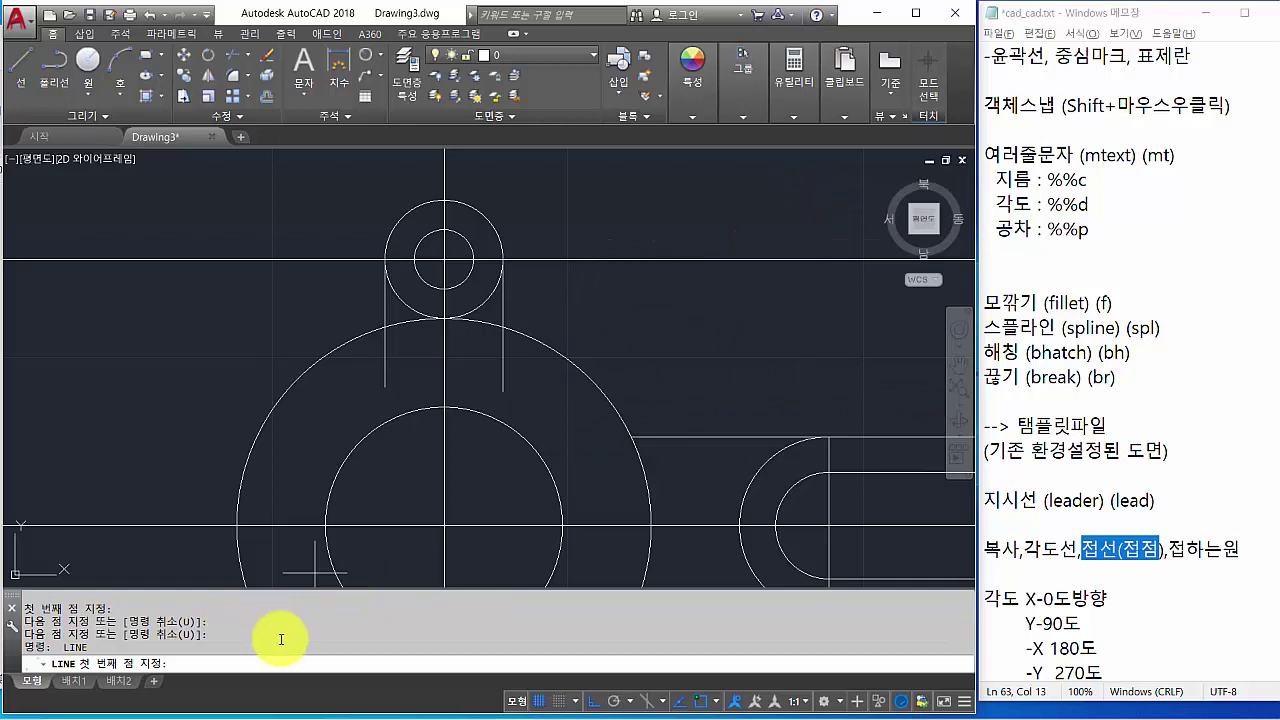
{"action": "key", "text": "Escape"}
{"action": "key", "text": "Escape"}
{"action": "key", "text": "Escape"}
{"action": "key", "text": "Escape"}
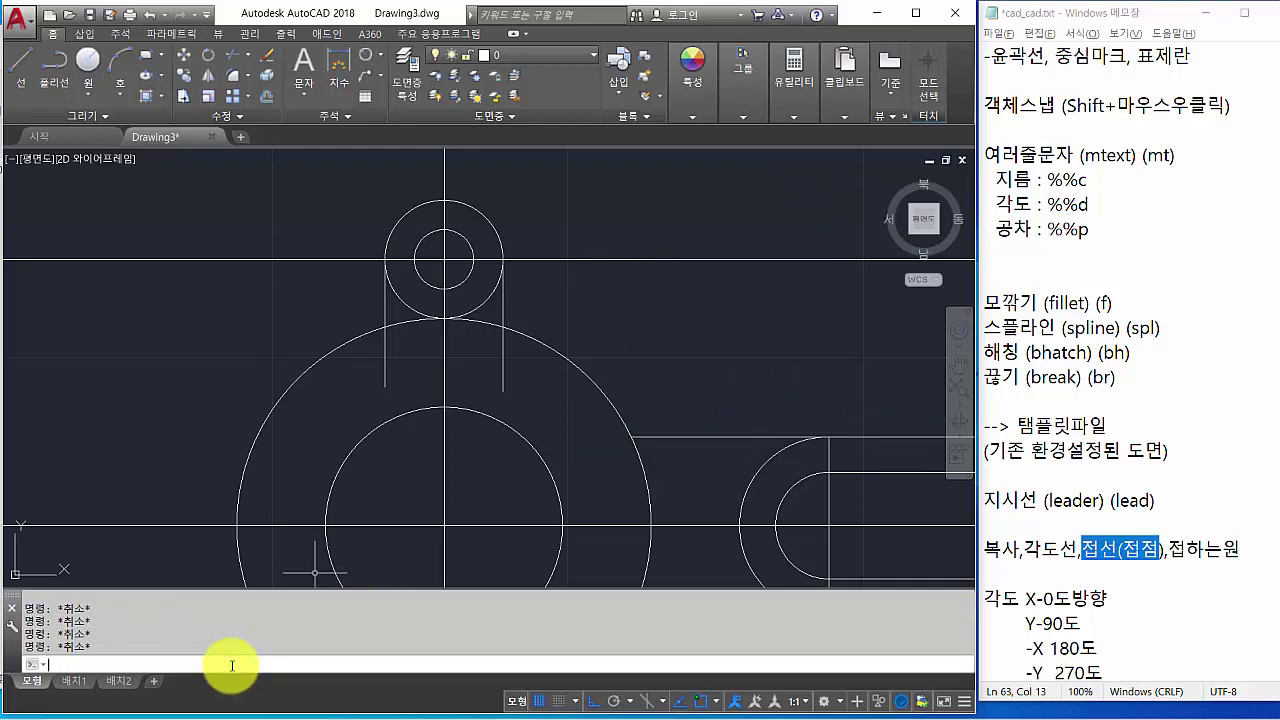
Draw a line tangent to the left sides of the radius 35 circle and the radius 10 circle, using the tangent object snap at both ends.
{"action": "type", "text": "l"}
{"action": "key", "text": "Return"}
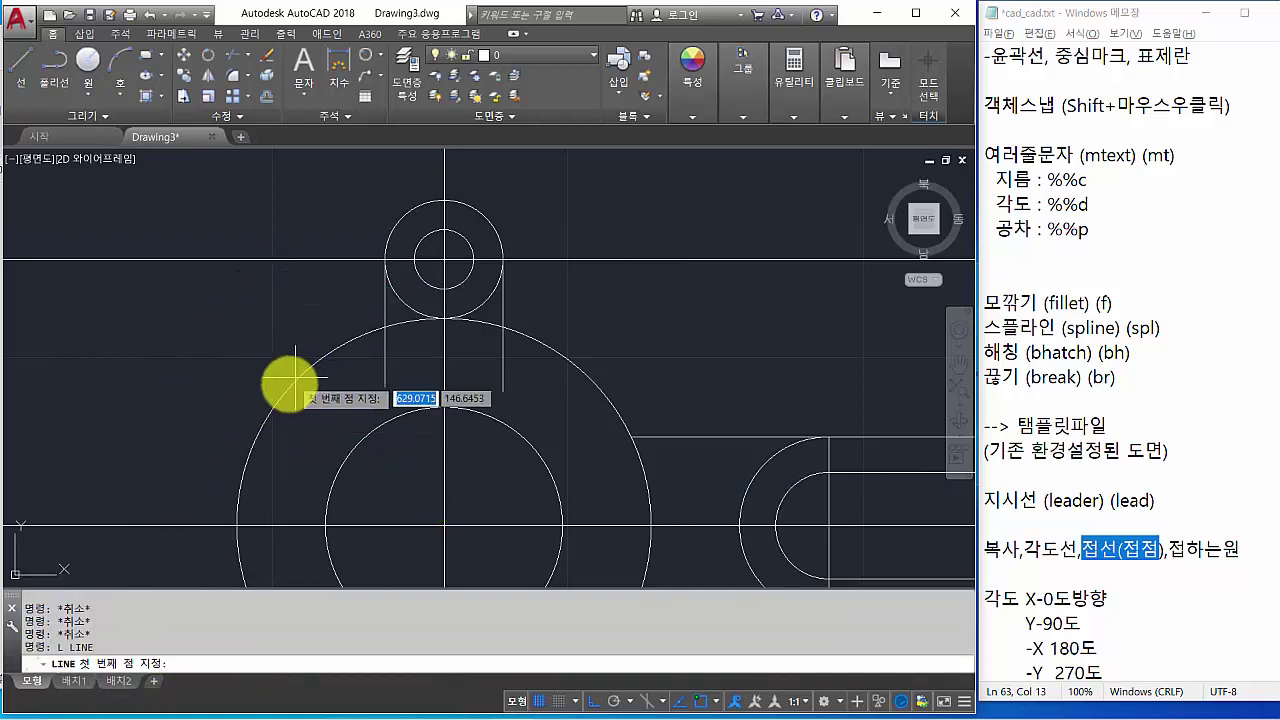
{"action": "right_click", "coordinate": [160, 390], "text": "shift"}
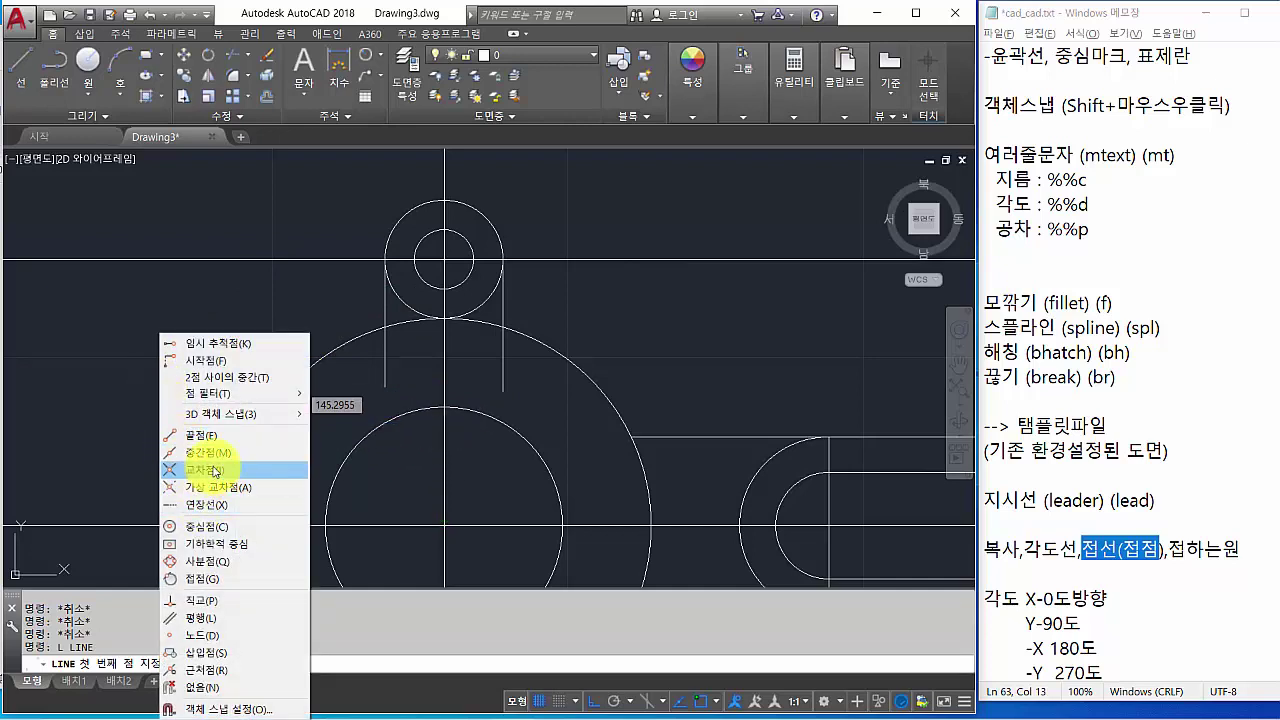
{"action": "left_click", "coordinate": [212, 578]}
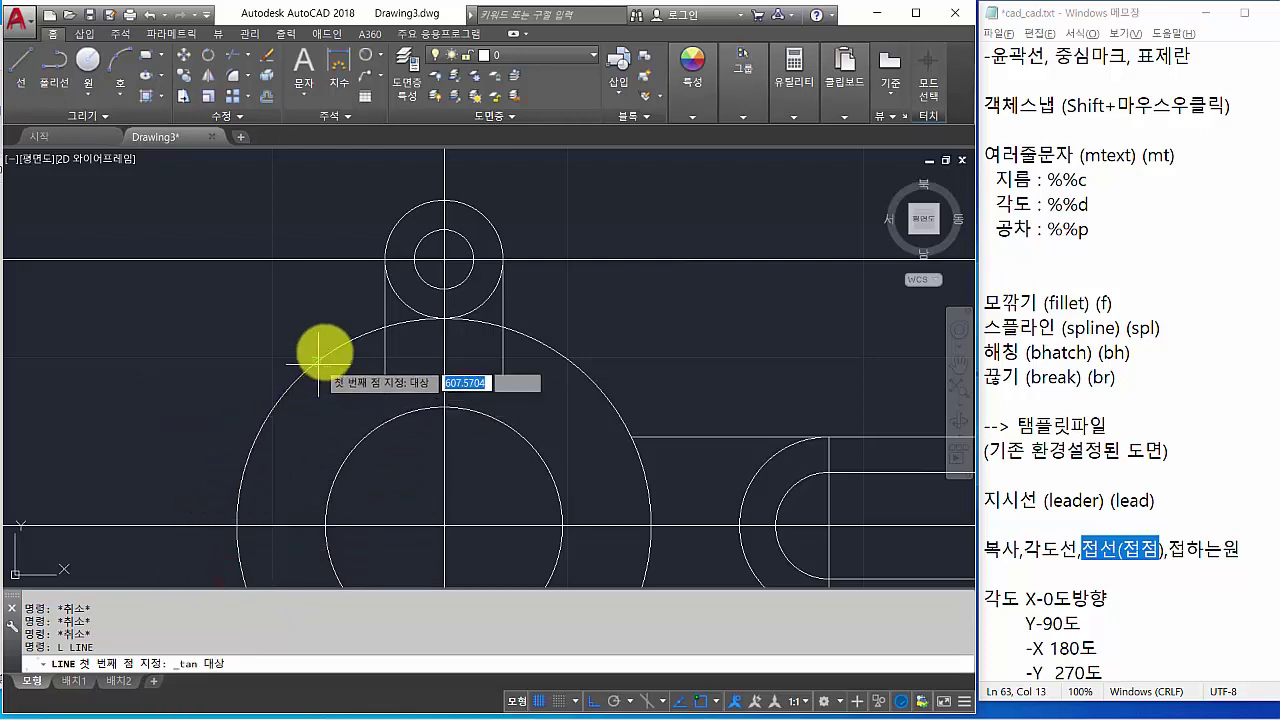
{"action": "left_click", "coordinate": [255, 442]}
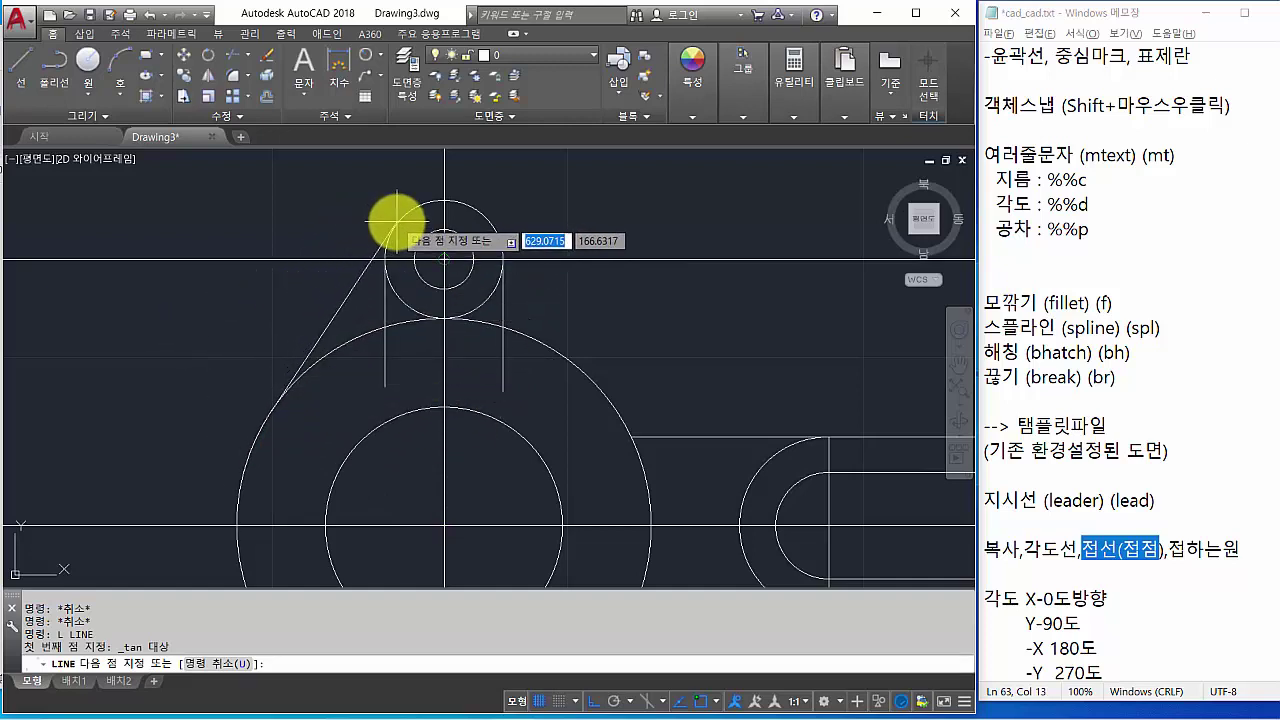
{"action": "right_click", "coordinate": [257, 303], "text": "shift"}
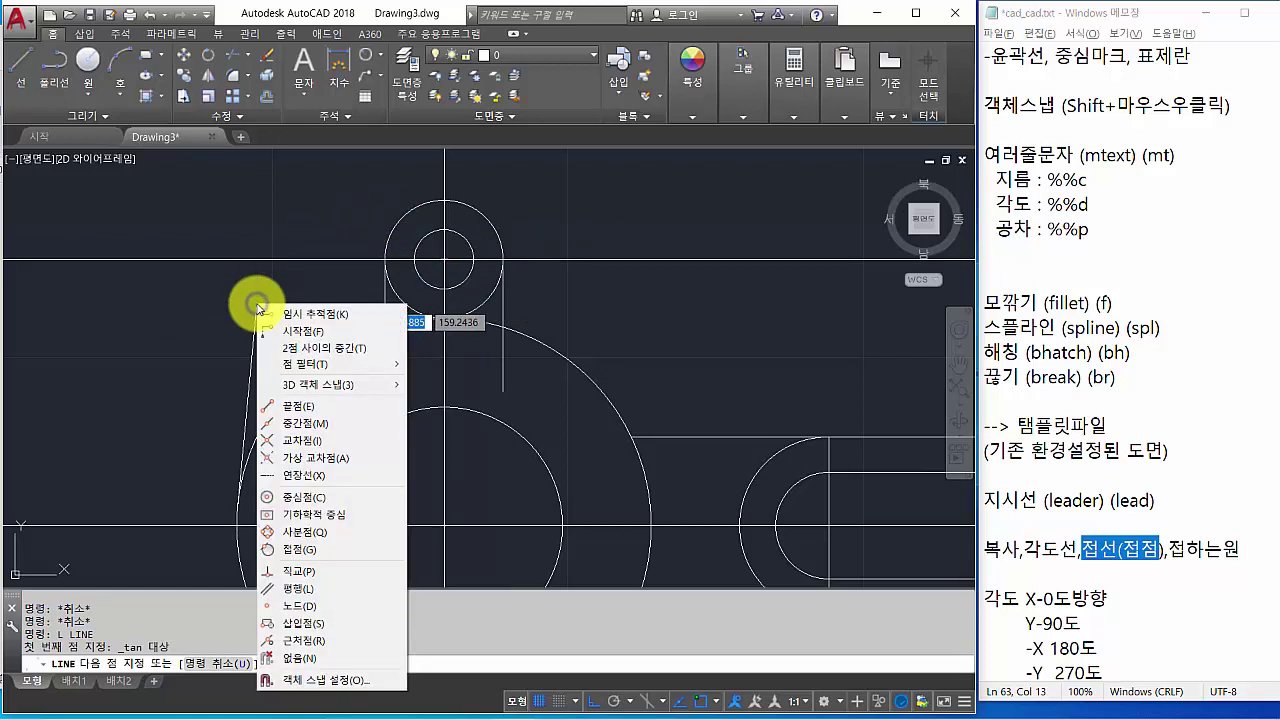
{"action": "left_click", "coordinate": [300, 550]}
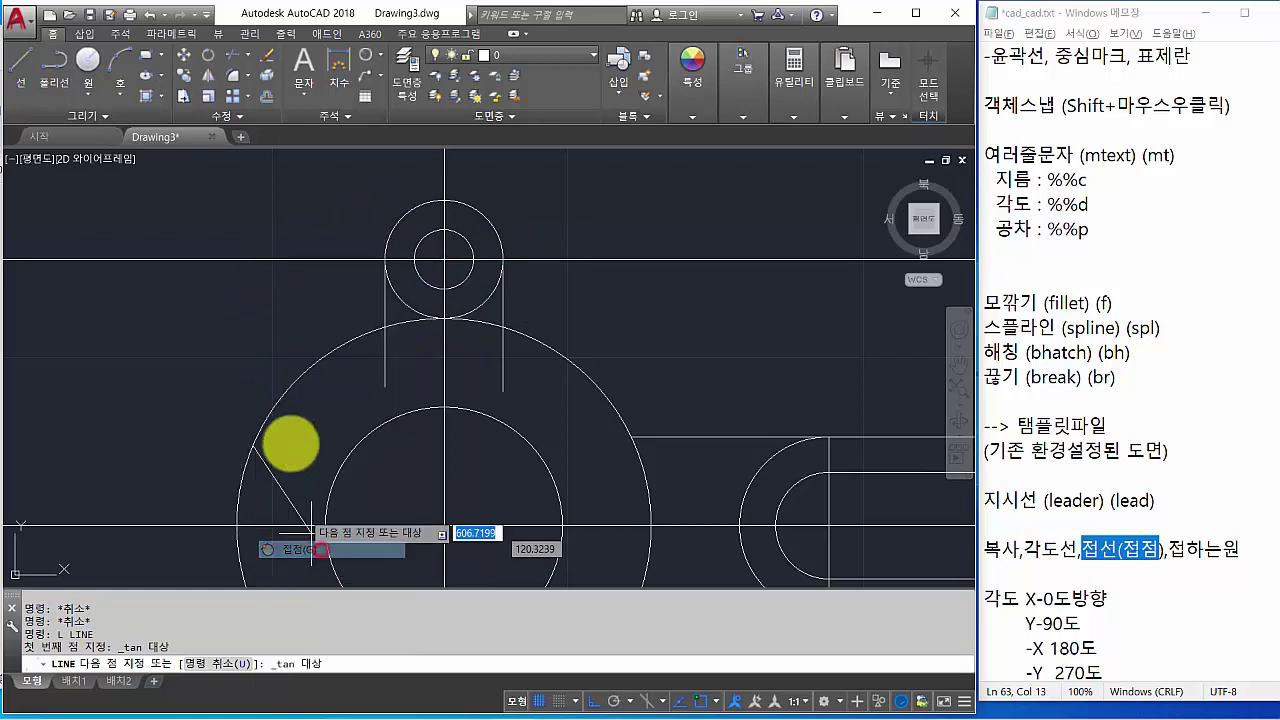
{"action": "left_click", "coordinate": [392, 215]}
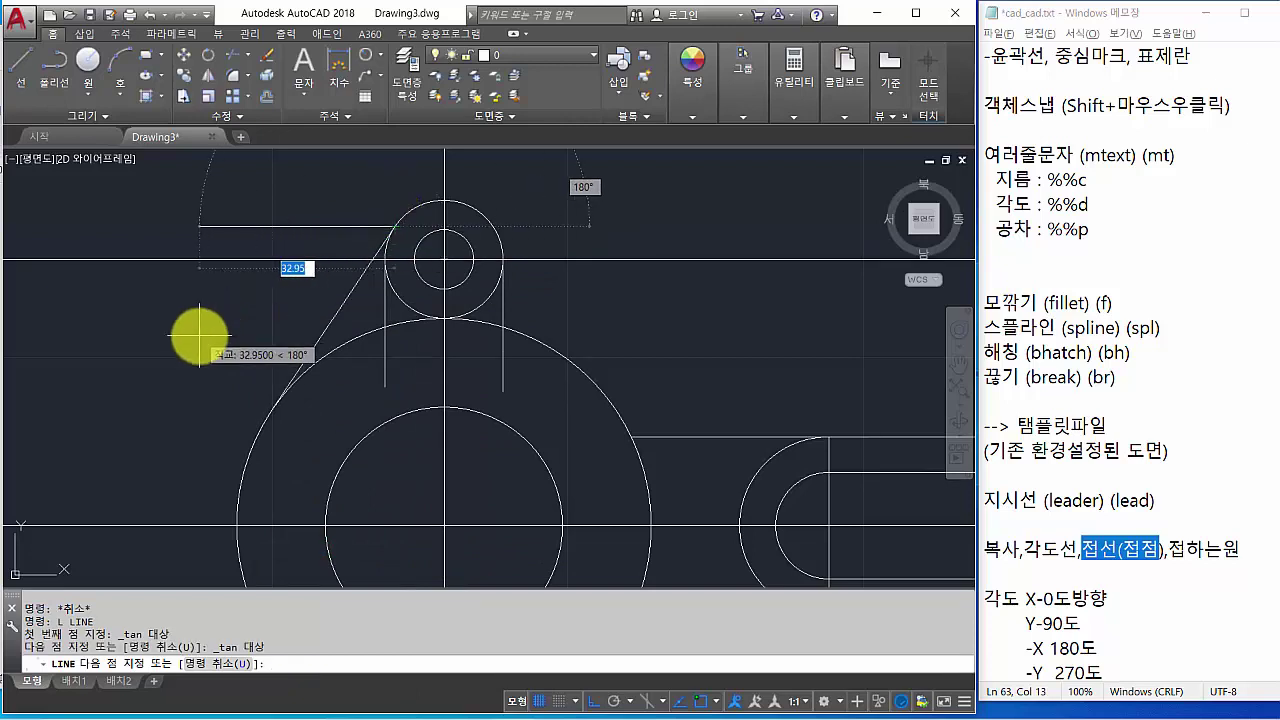
{"action": "key", "text": "Return"}
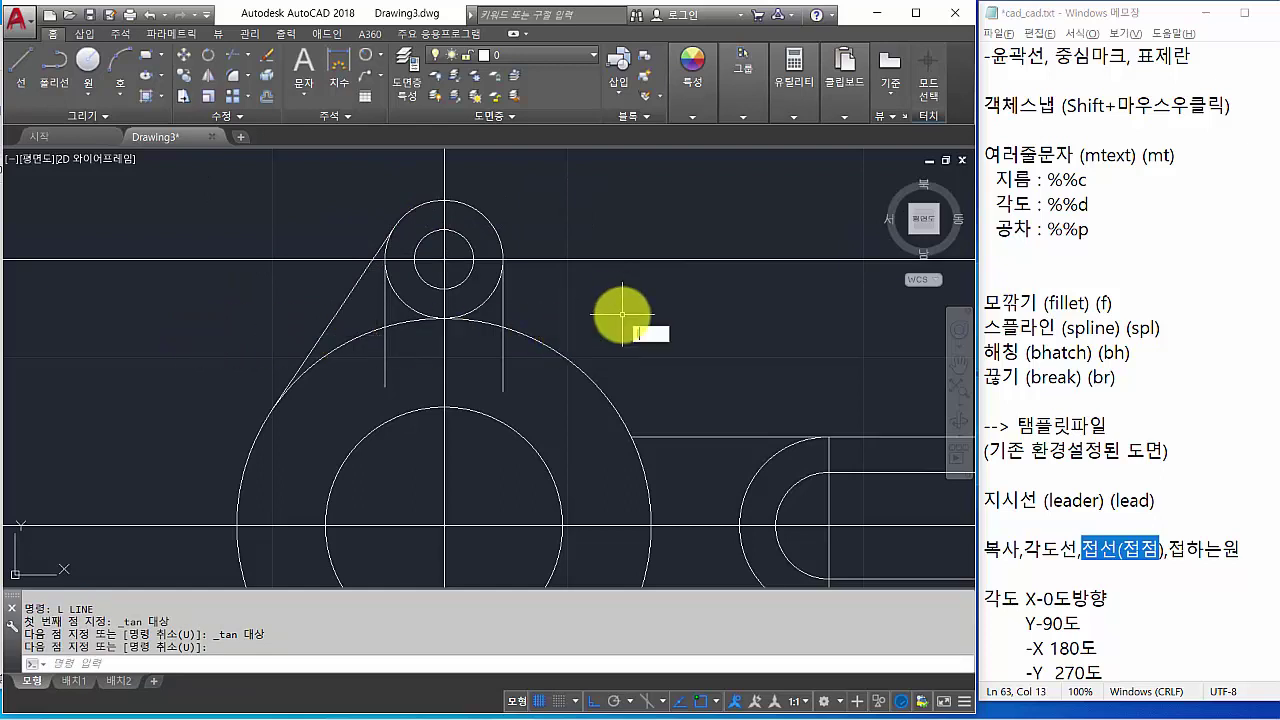
Draw the matching line tangent to the right sides of the radius 35 circle and the radius 10 circle.
{"action": "type", "text": "l"}
{"action": "key", "text": "Return"}
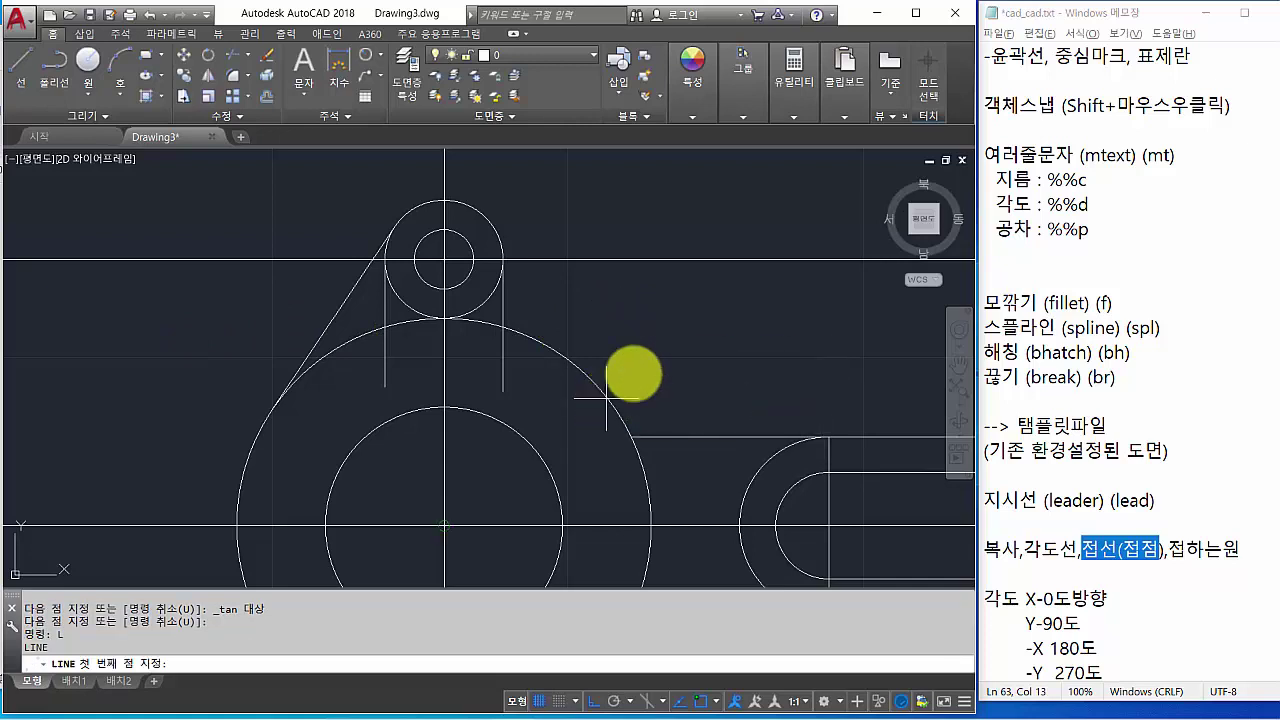
{"action": "right_click", "coordinate": [645, 364], "text": "shift"}
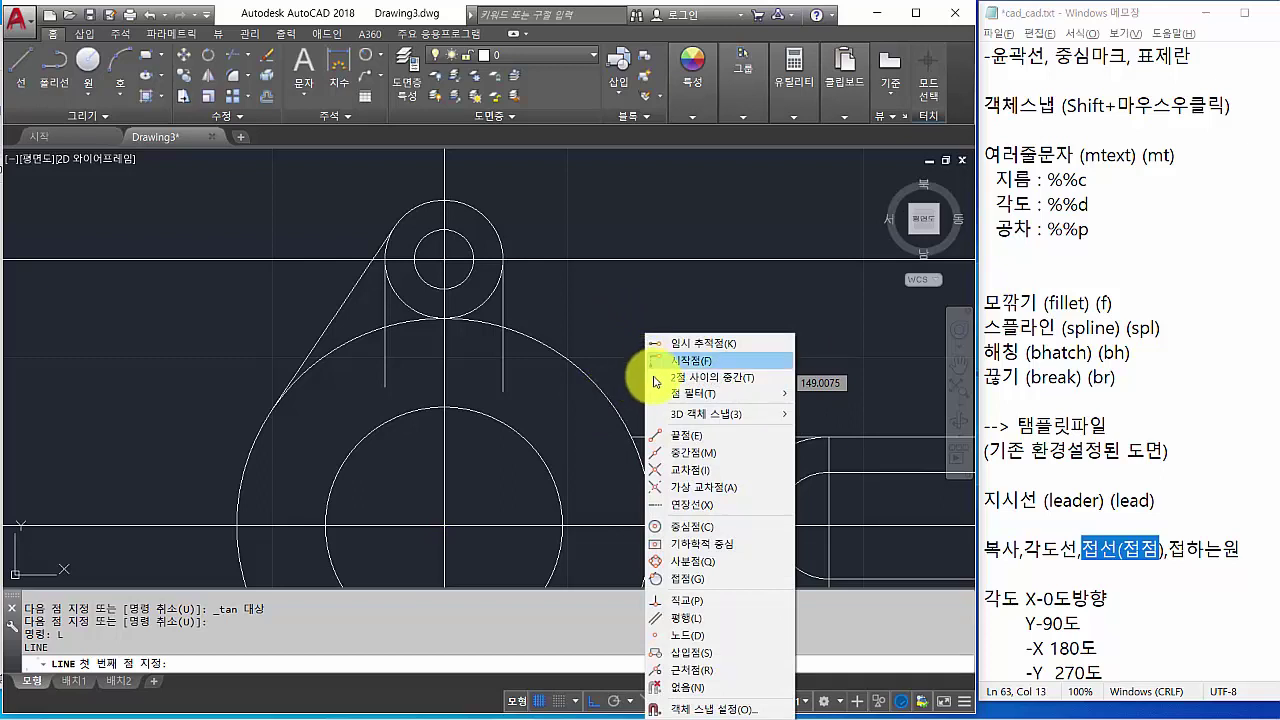
{"action": "left_click", "coordinate": [718, 579]}
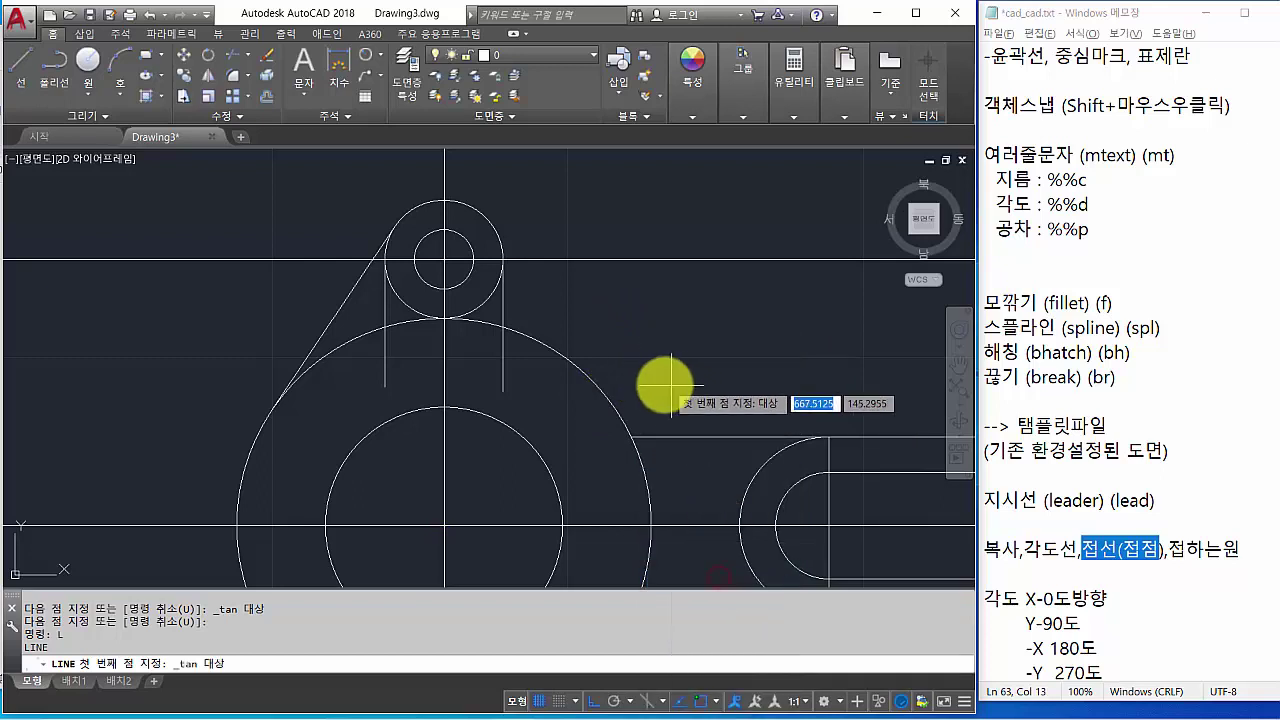
{"action": "left_click", "coordinate": [600, 391]}
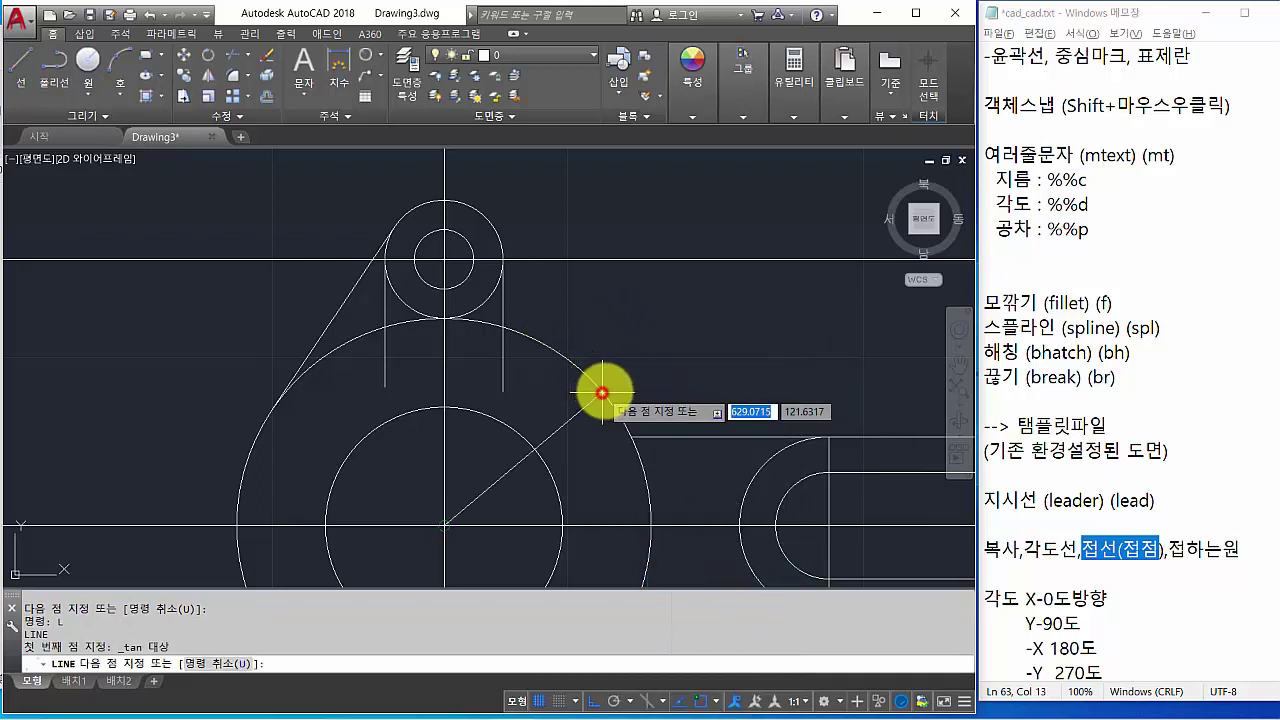
{"action": "right_click", "coordinate": [524, 216], "text": "shift"}
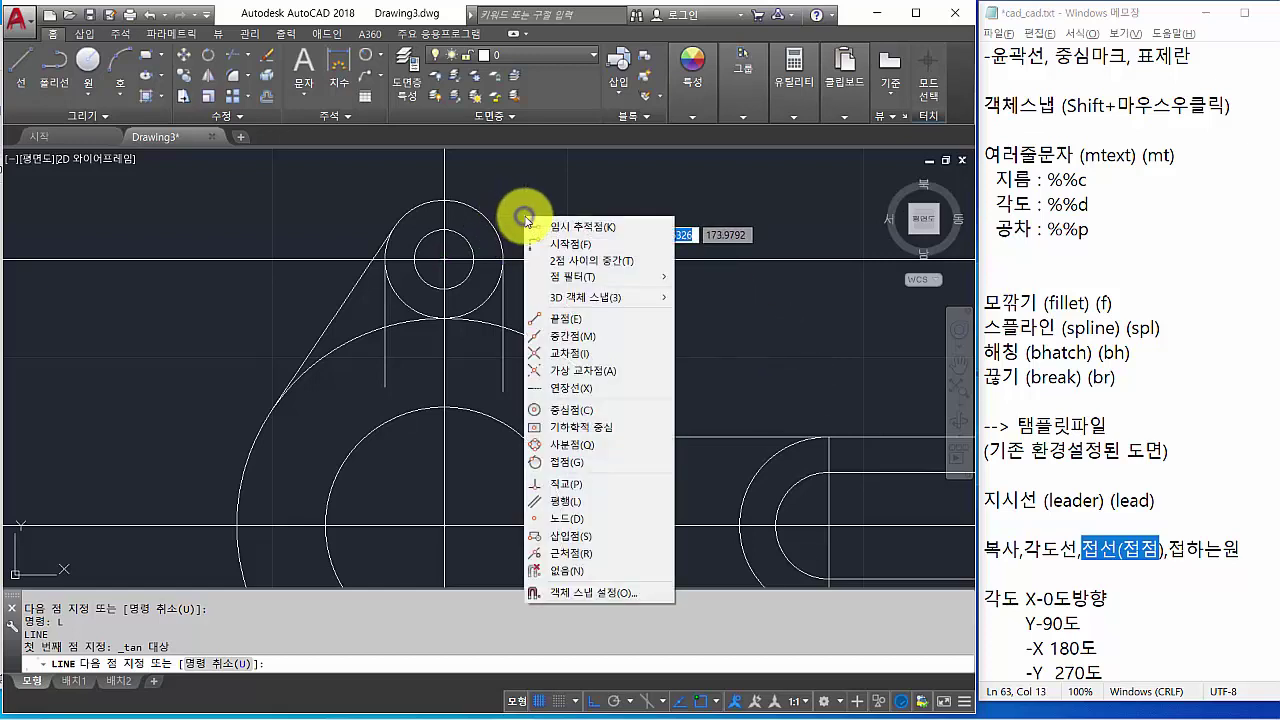
{"action": "left_click", "coordinate": [593, 464]}
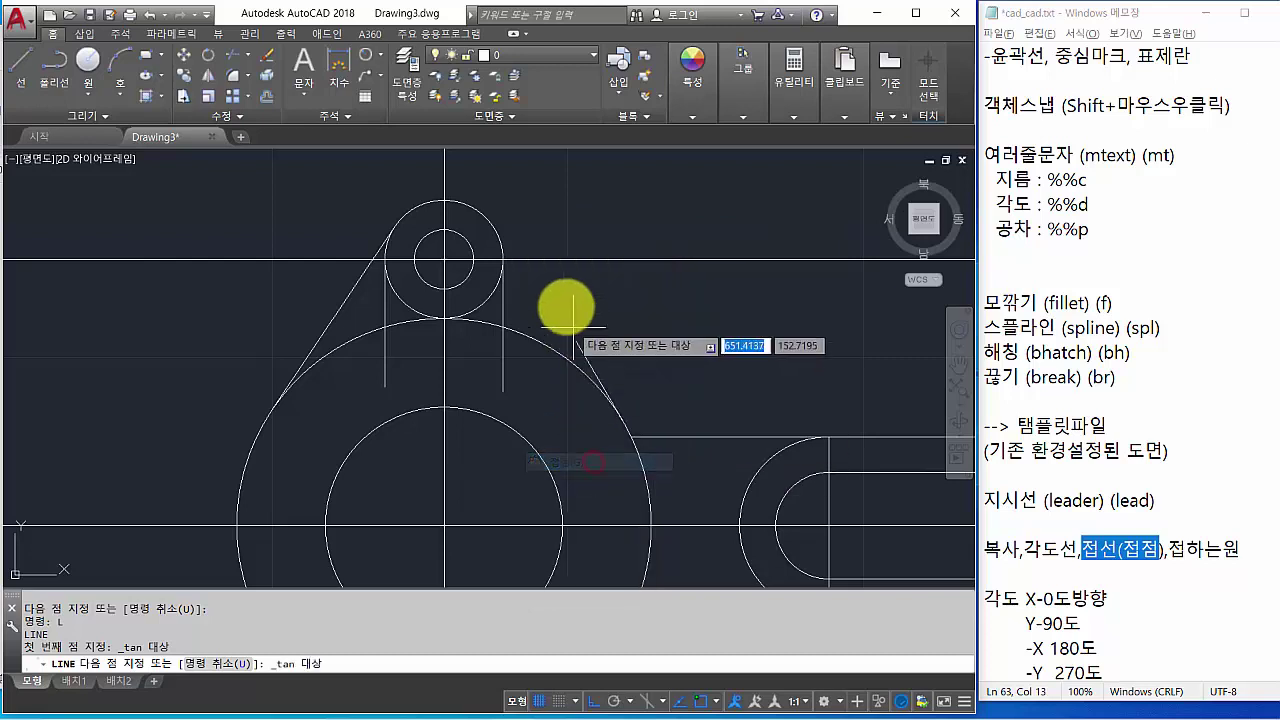
{"action": "left_click", "coordinate": [493, 232]}
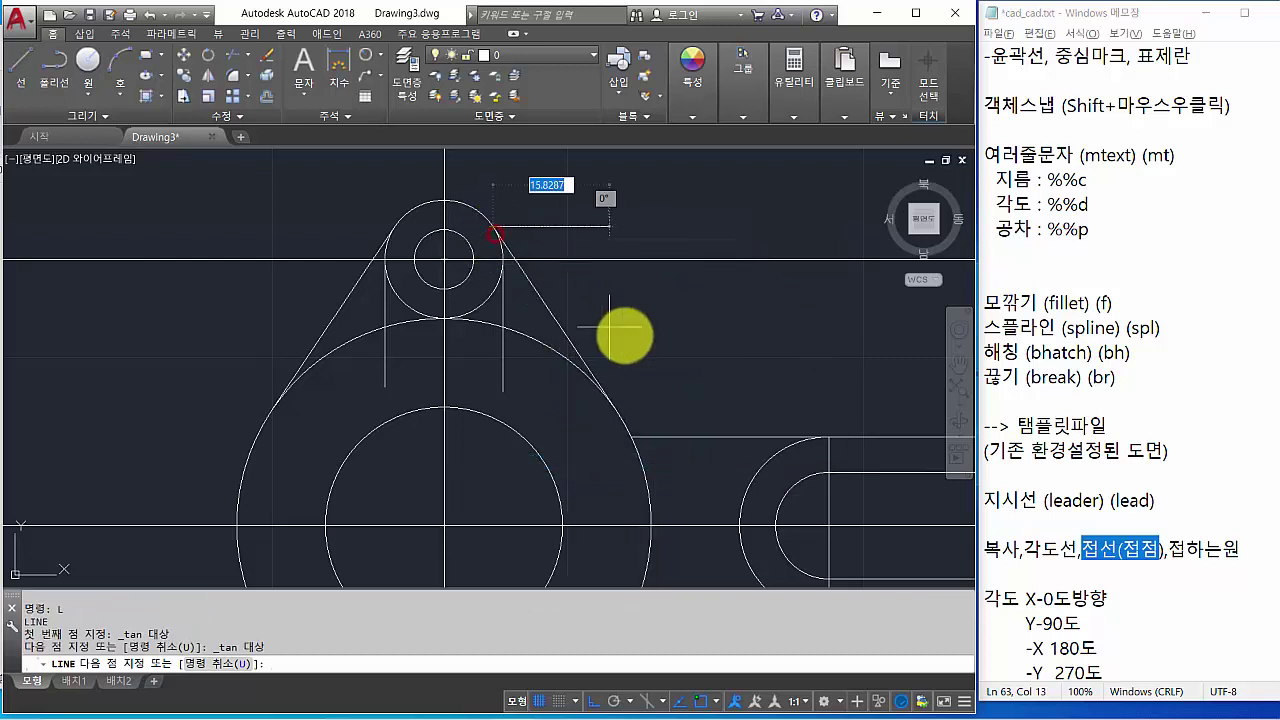
{"action": "key", "text": "Return"}
Trim the two vertical lug lines inside the radius 35 circle and the upper horizontal and vertical centre lines outside the lug.
{"action": "scroll", "coordinate": [640, 352], "scroll_direction": "down", "scroll_amount": 3}
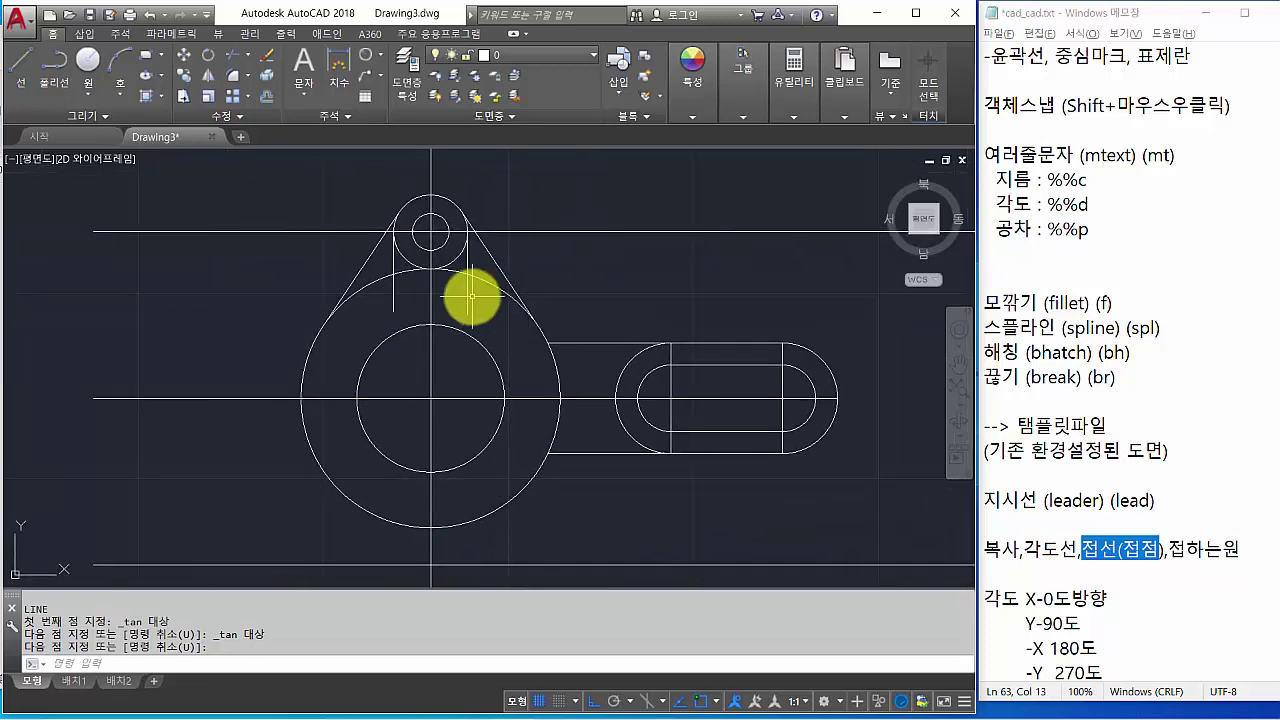
{"action": "type", "text": "t"}
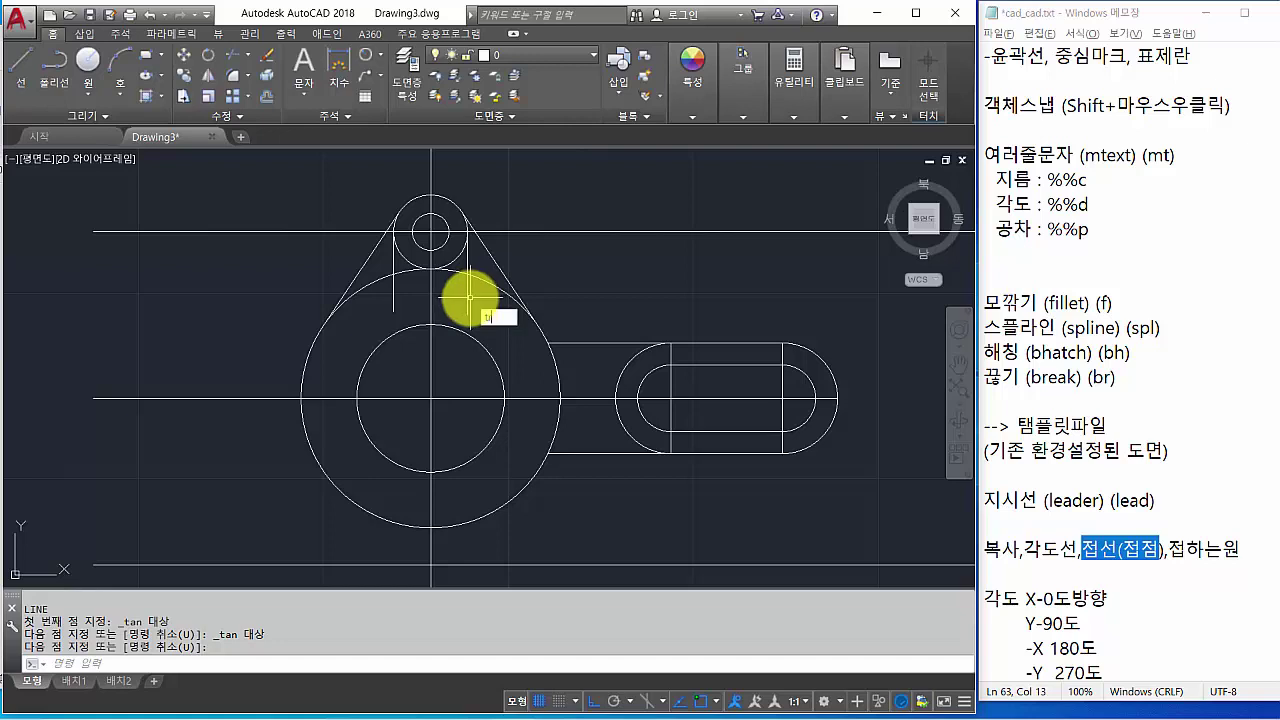
{"action": "type", "text": "r"}
{"action": "key", "text": "Return"}
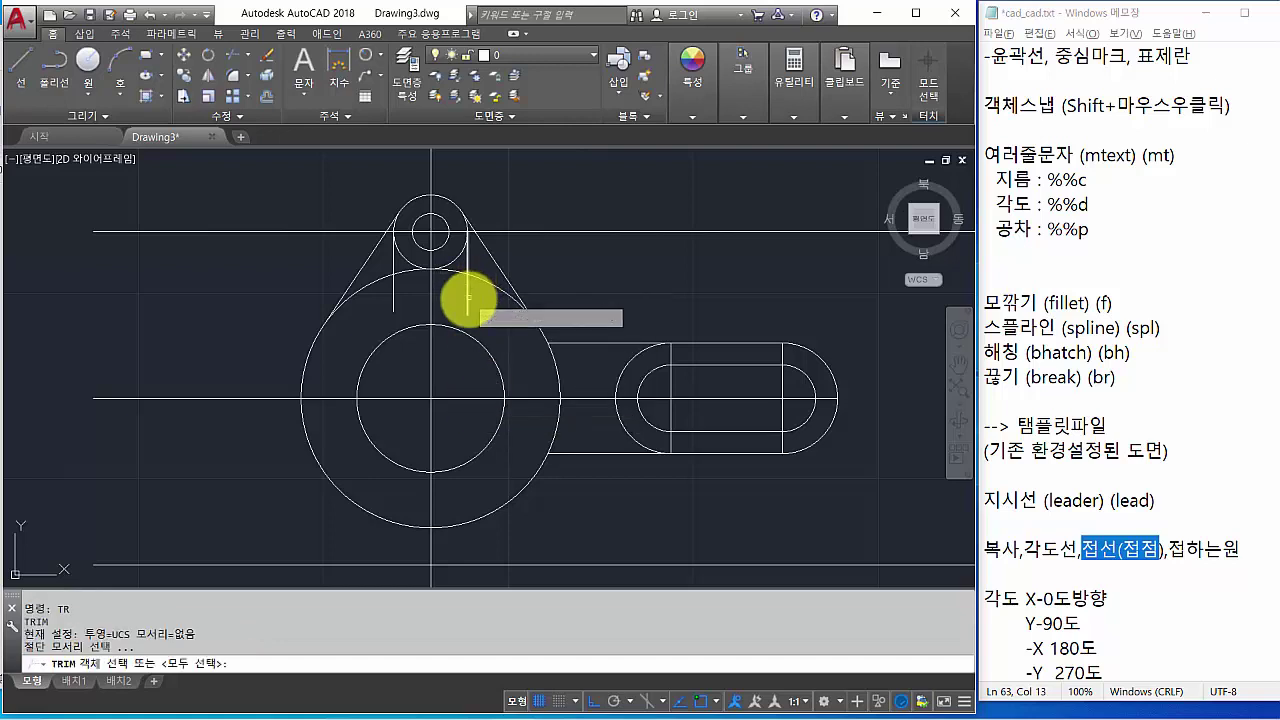
{"action": "key", "text": "Return"}
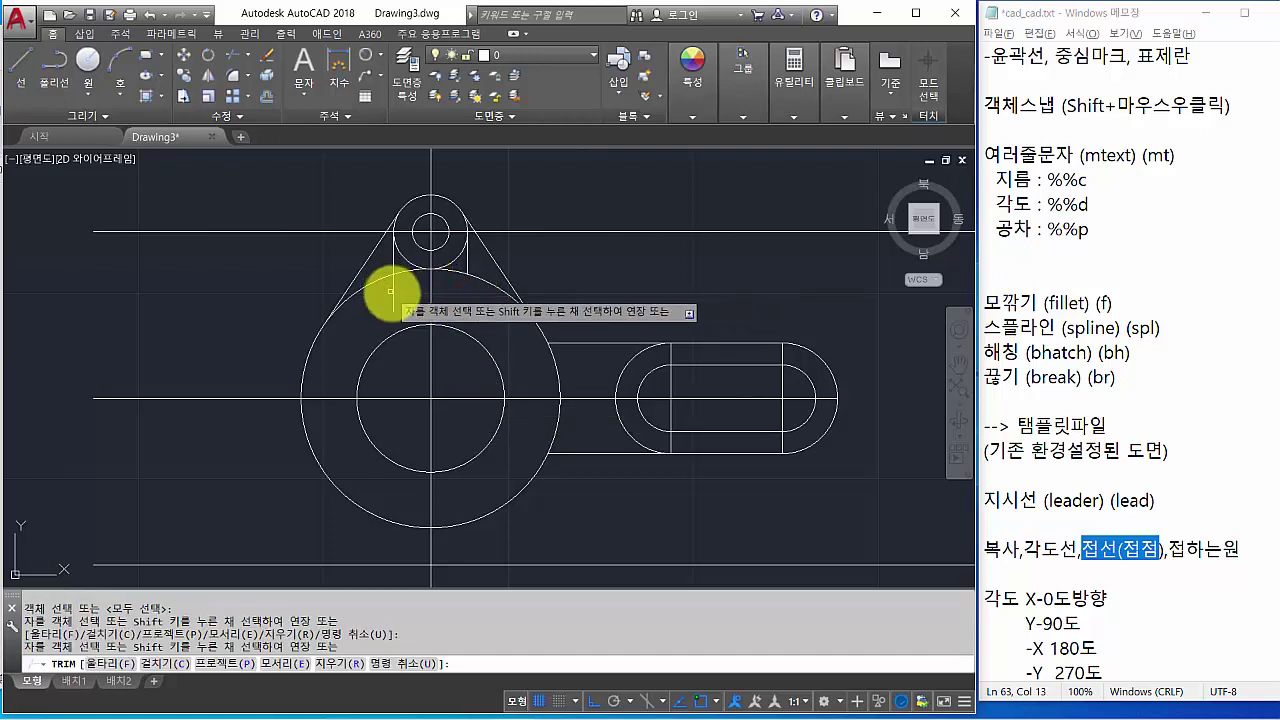
{"action": "left_click", "coordinate": [392, 291]}
{"action": "left_click", "coordinate": [352, 232]}
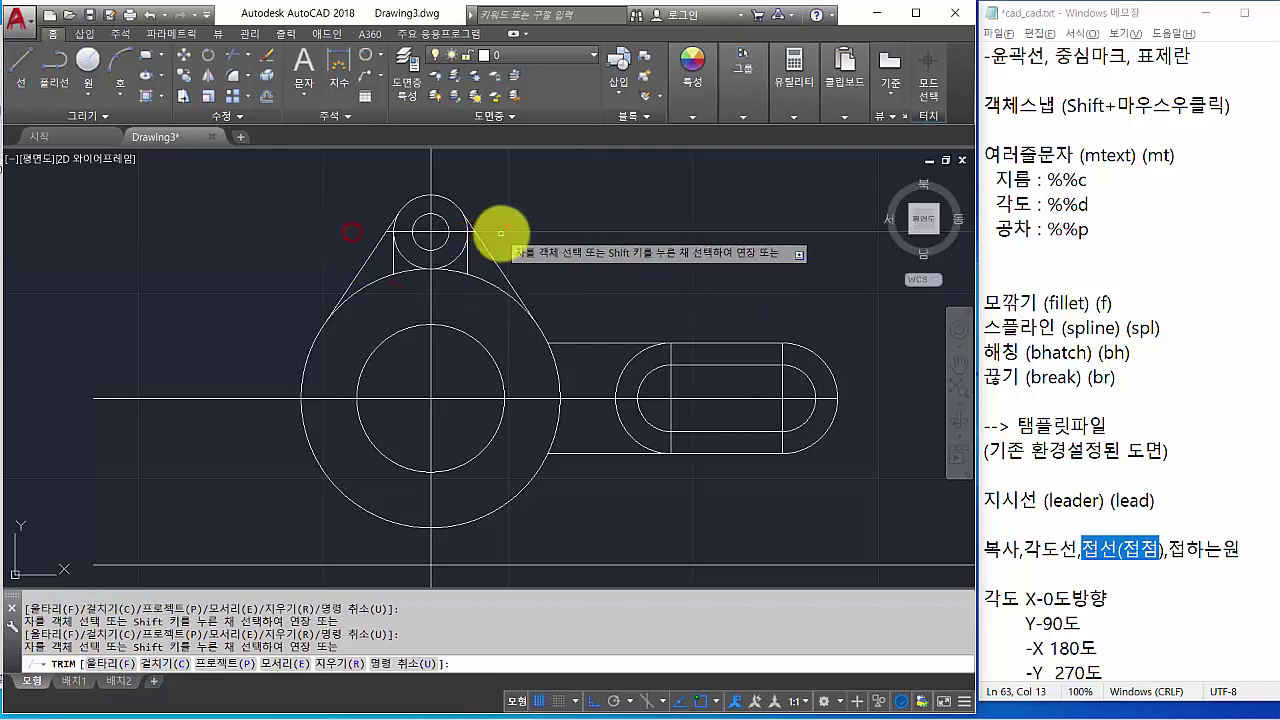
{"action": "left_click", "coordinate": [500, 232]}
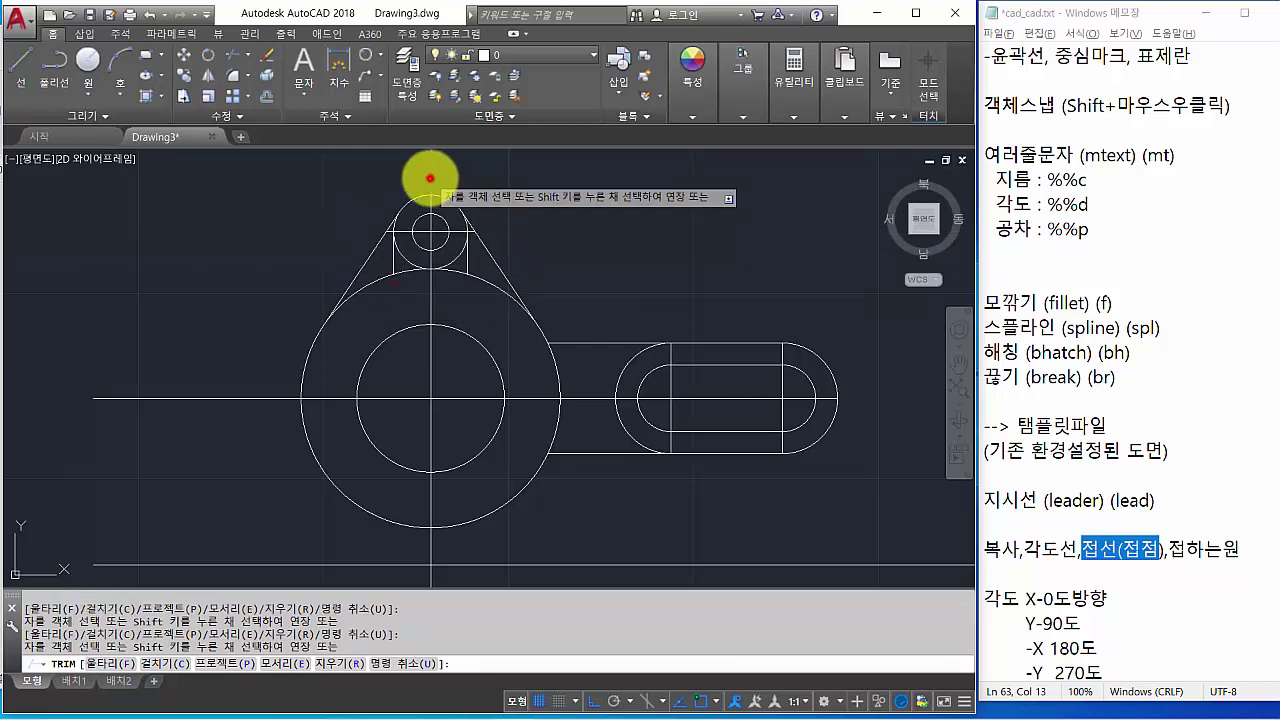
{"action": "left_click", "coordinate": [430, 178]}
{"action": "middle_click_drag", "start_coordinate": [594, 486], "coordinate": [591, 436]}
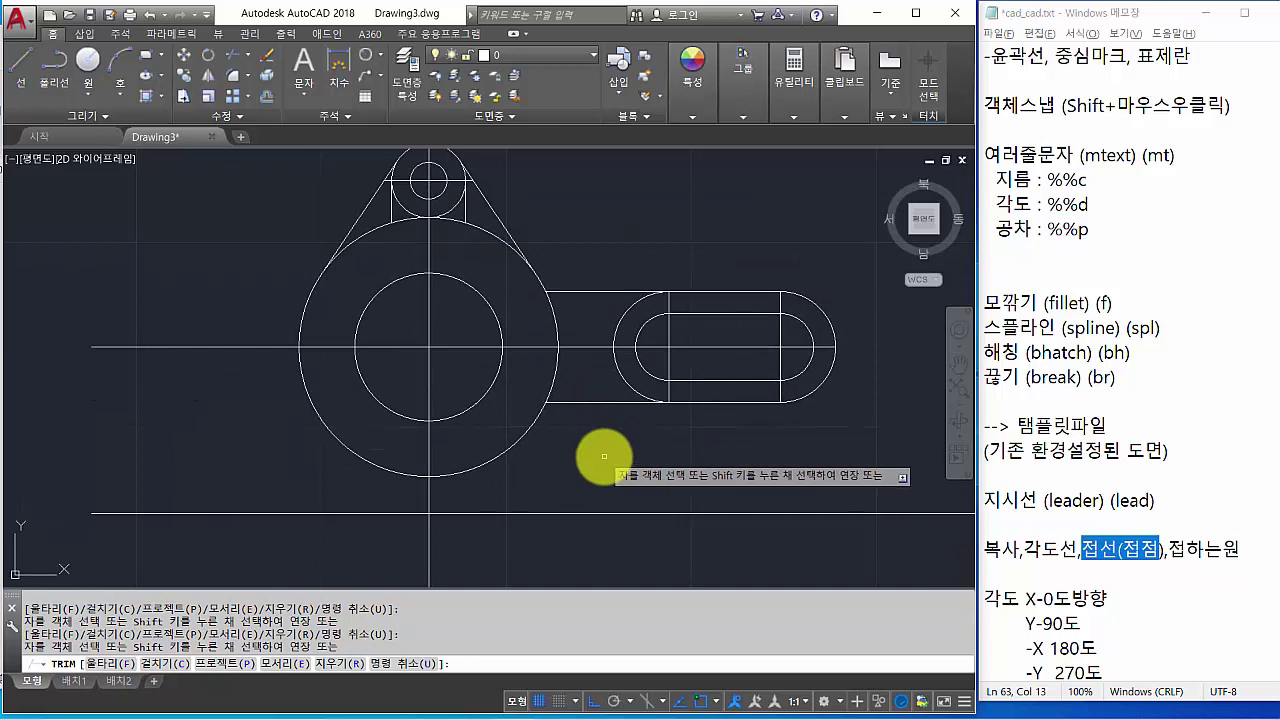
{"action": "key", "text": "Return"}
Trim the lower arc of the lug's radius 10 circle between the two vertical lug lines, on both sides of the vertical centre line.
{"action": "middle_click_drag", "start_coordinate": [604, 456], "coordinate": [627, 511]}
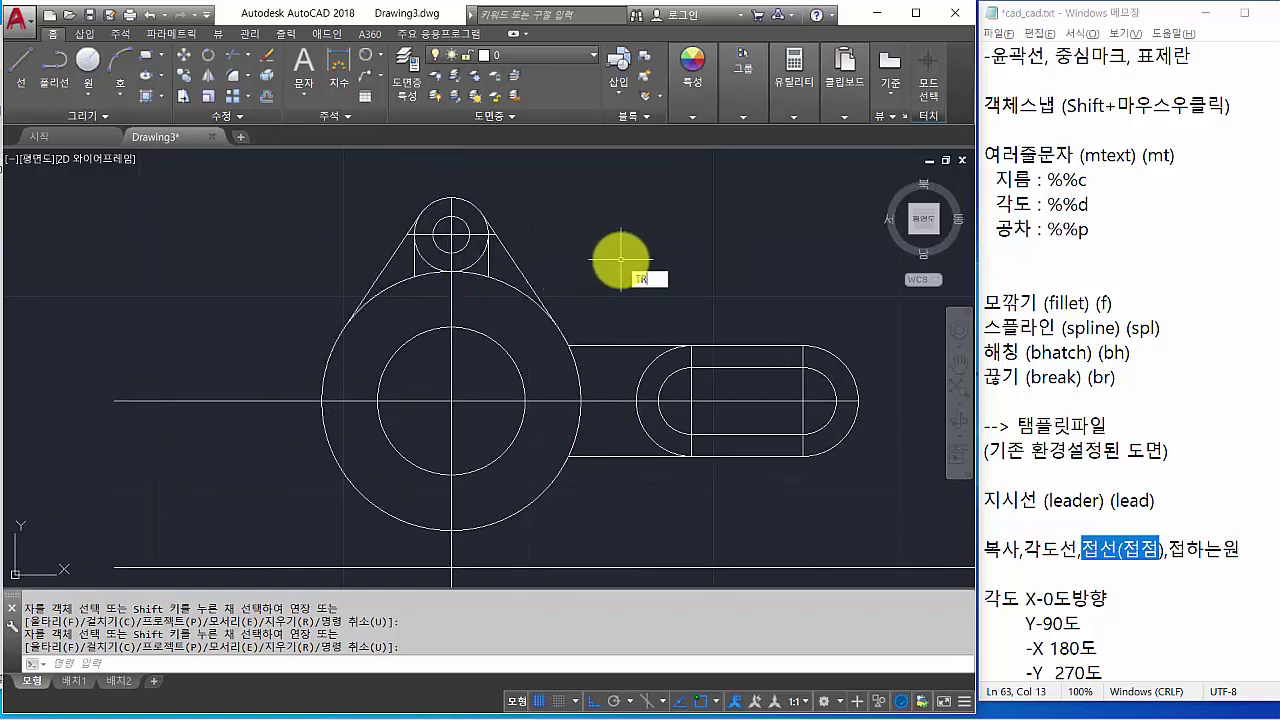
{"action": "key", "text": "Return"}
{"action": "key", "text": "Return"}
{"action": "scroll", "coordinate": [447, 250], "scroll_direction": "up", "scroll_amount": 2}
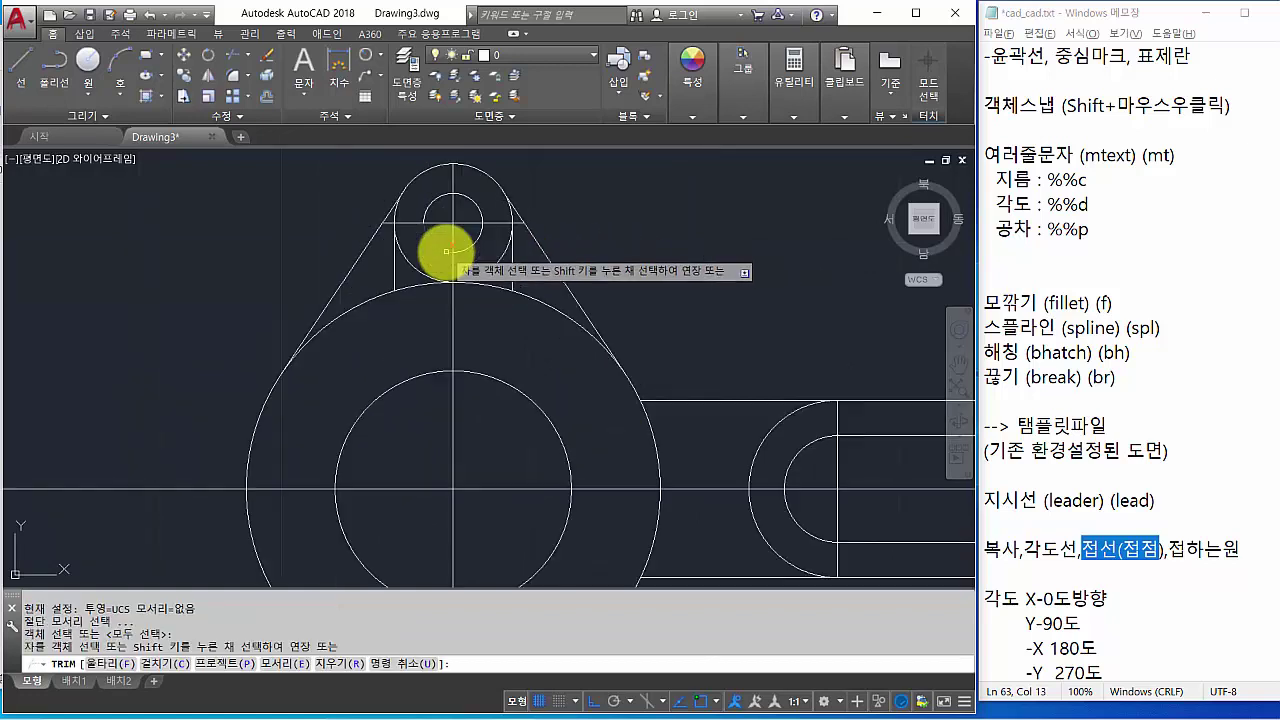
{"action": "left_click", "coordinate": [495, 259]}
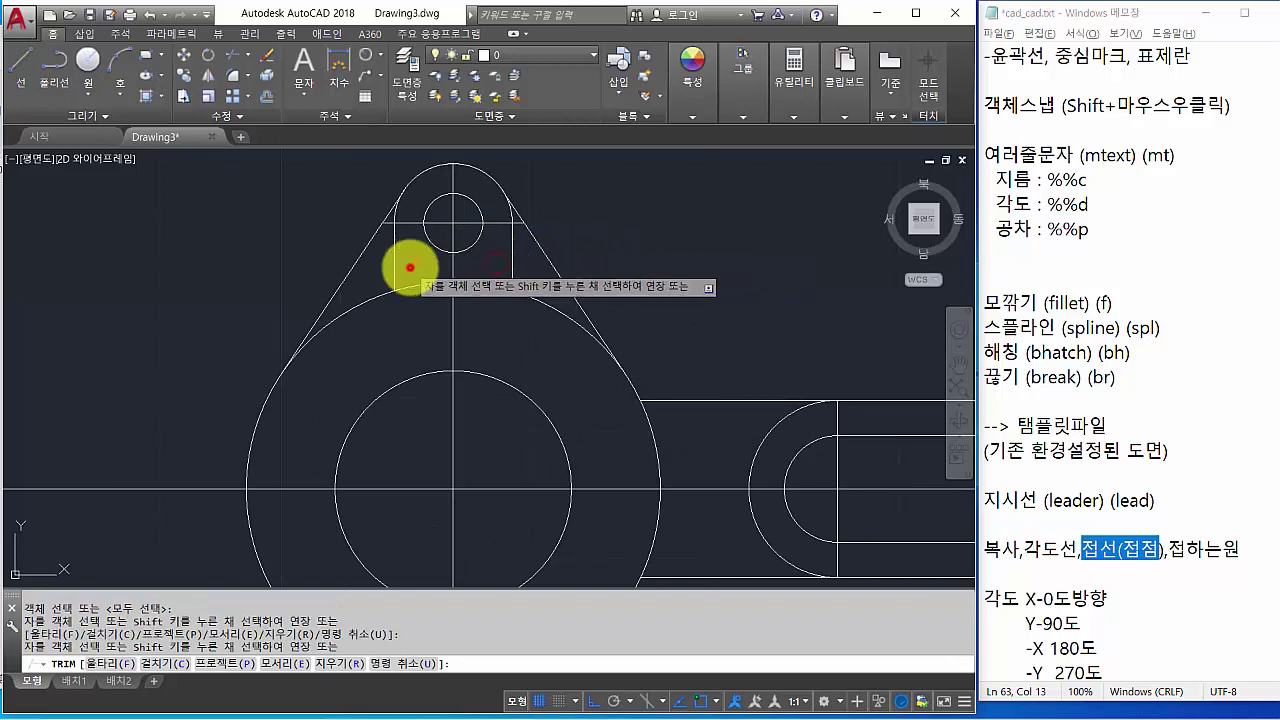
{"action": "left_click", "coordinate": [410, 267]}
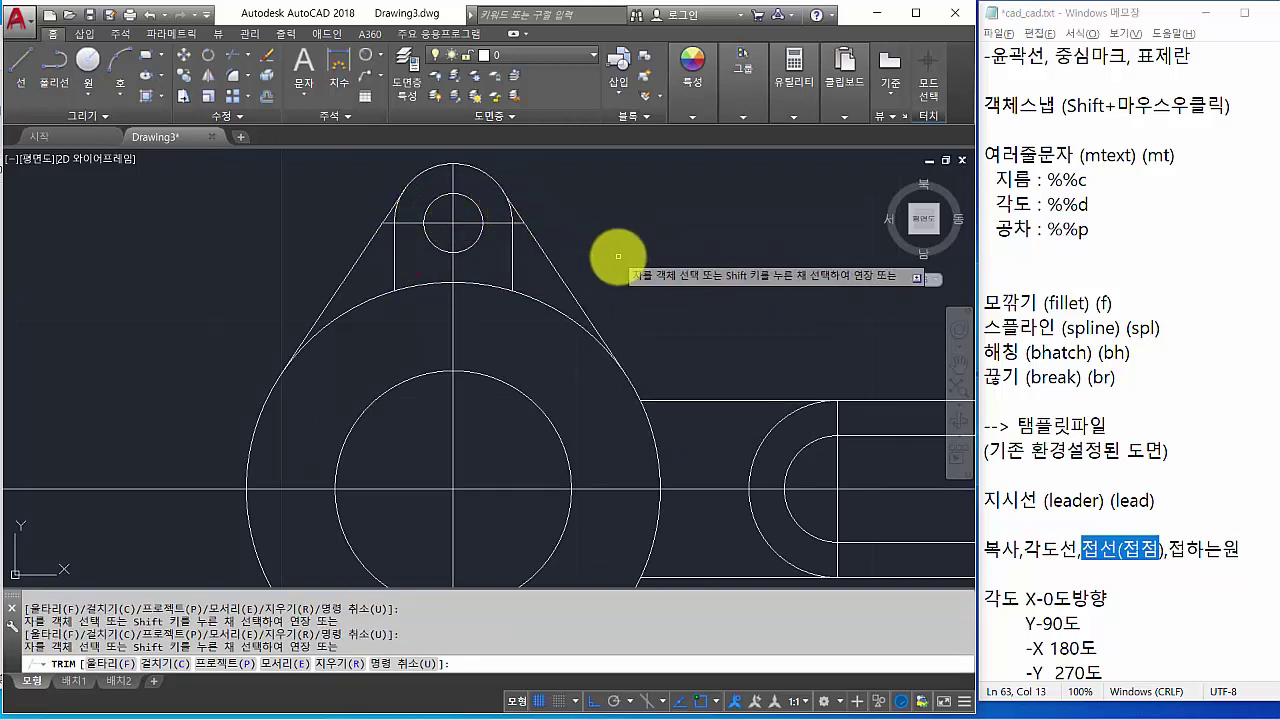
{"action": "key", "text": "Return"}
Add the note "대칭복사 (mirror) (mi)" at the end of the cad_cad.txt notes in Notepad.
{"action": "scroll", "coordinate": [618, 256], "scroll_direction": "down", "scroll_amount": 4}
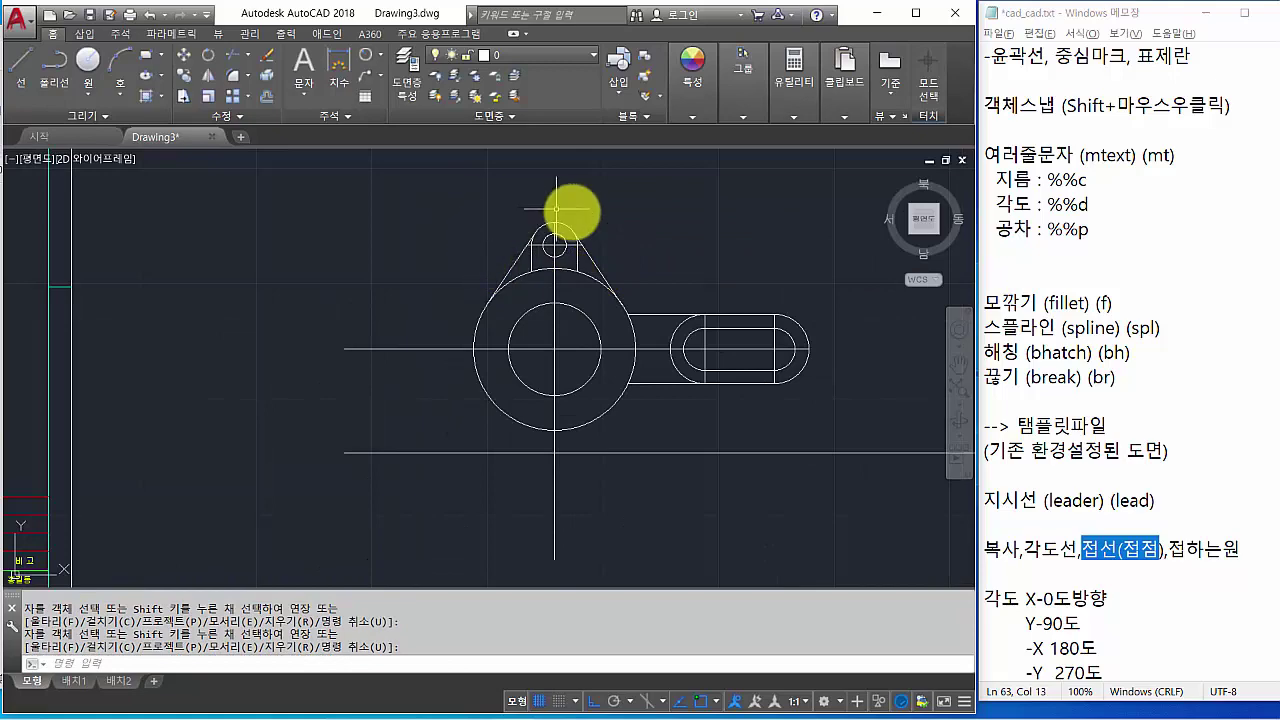
{"action": "middle_click_drag", "start_coordinate": [603, 271], "coordinate": [531, 271]}
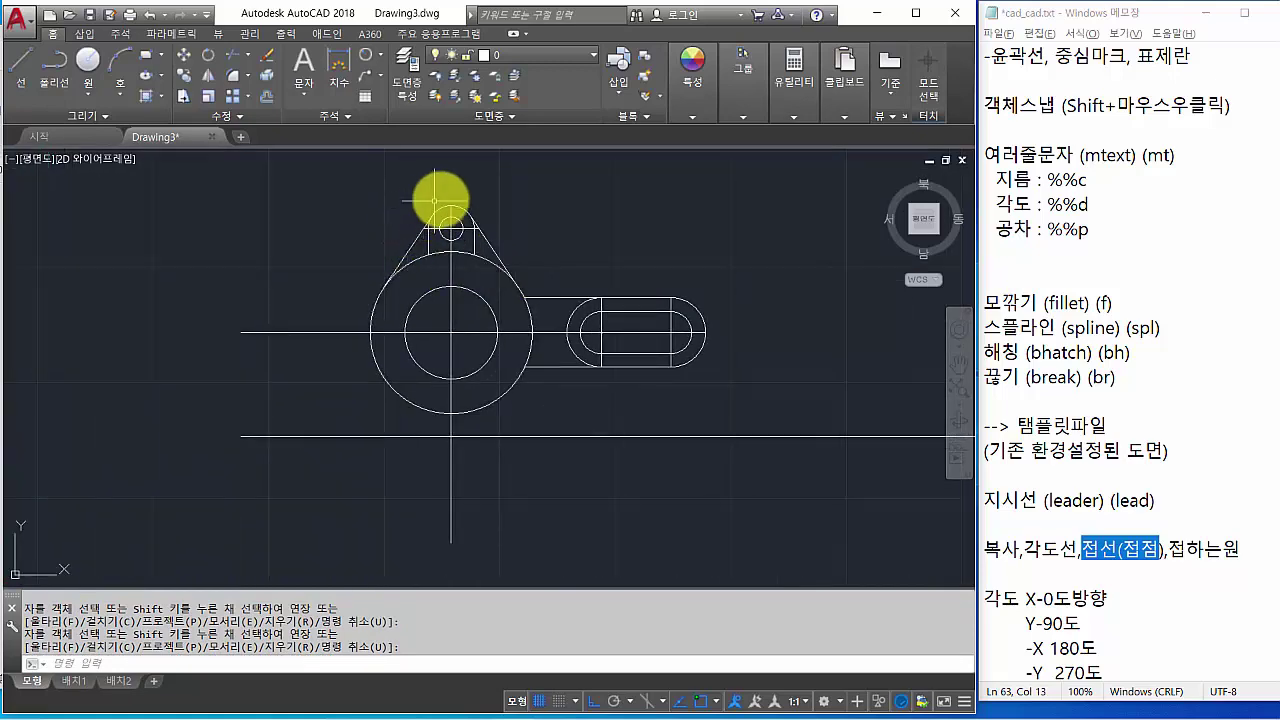
{"action": "scroll", "coordinate": [1100, 562], "scroll_direction": "down", "scroll_amount": 2}
{"action": "left_click", "coordinate": [1100, 572]}
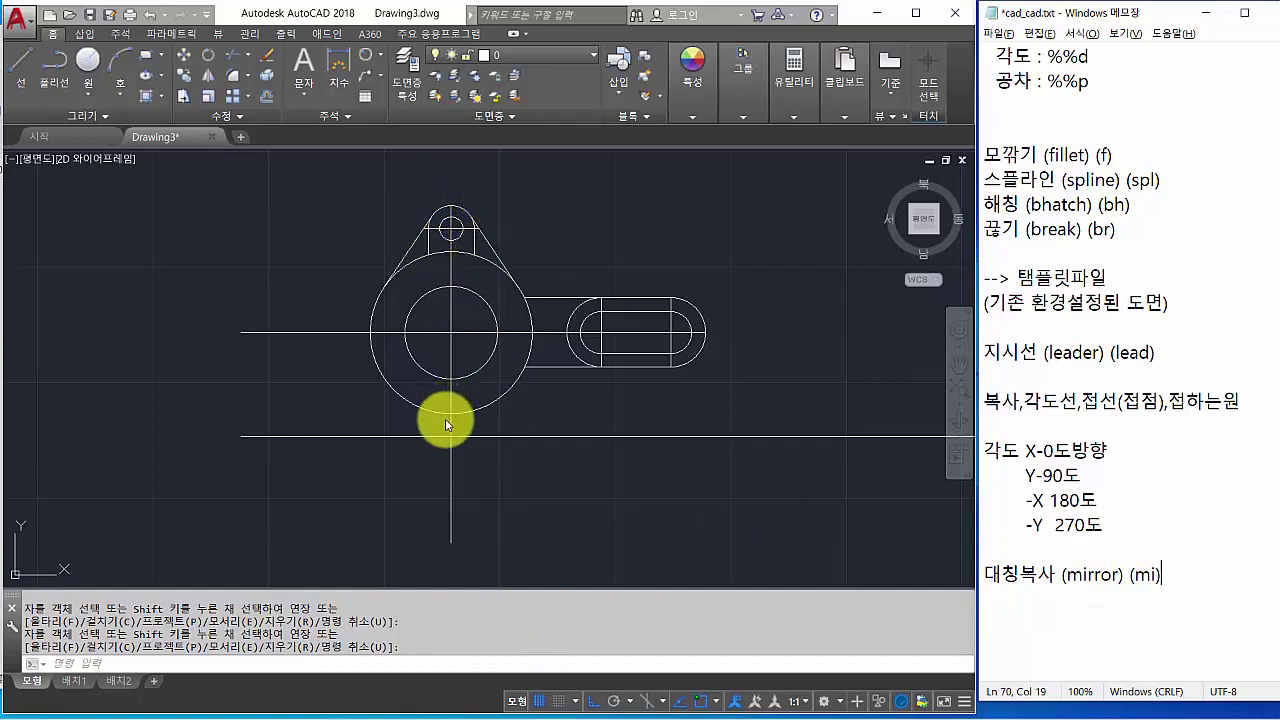
In AutoCAD, mirror the lug's tangent lines, vertical lines, arc and hole about the main horizontal centre line with ortho off, keeping the originals.
{"action": "left_click", "coordinate": [391, 663]}
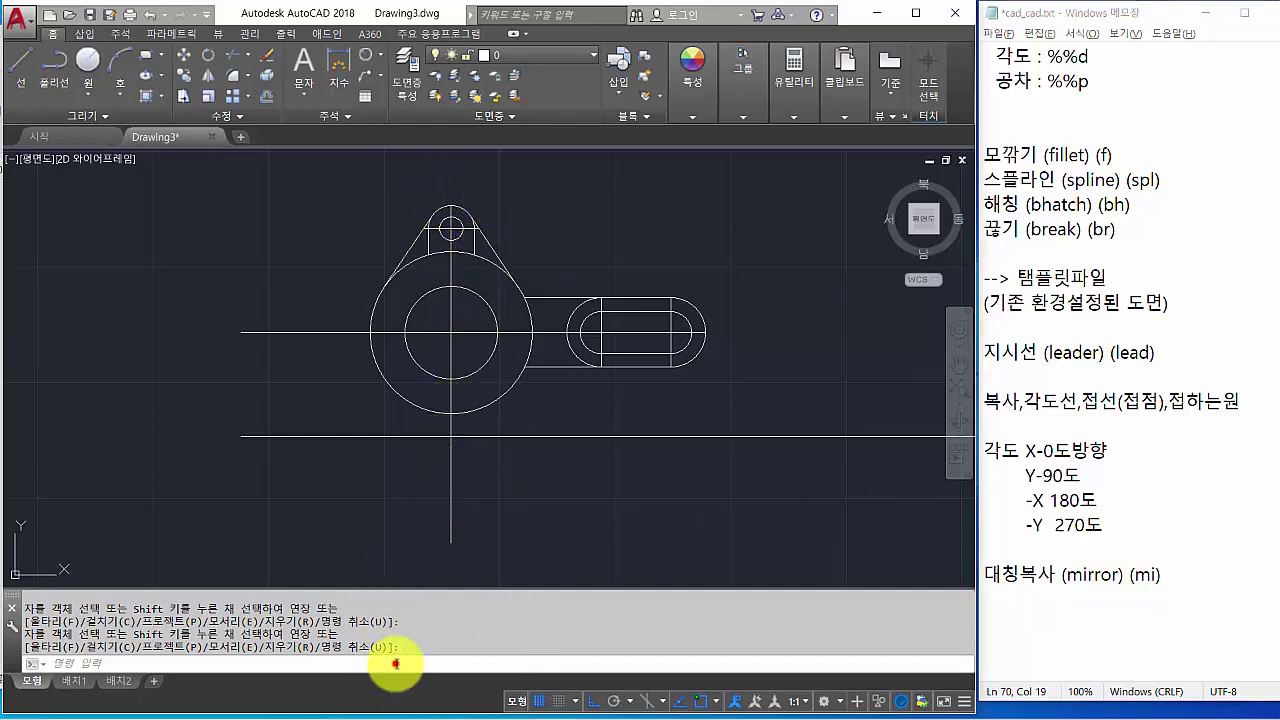
{"action": "type", "text": "mi"}
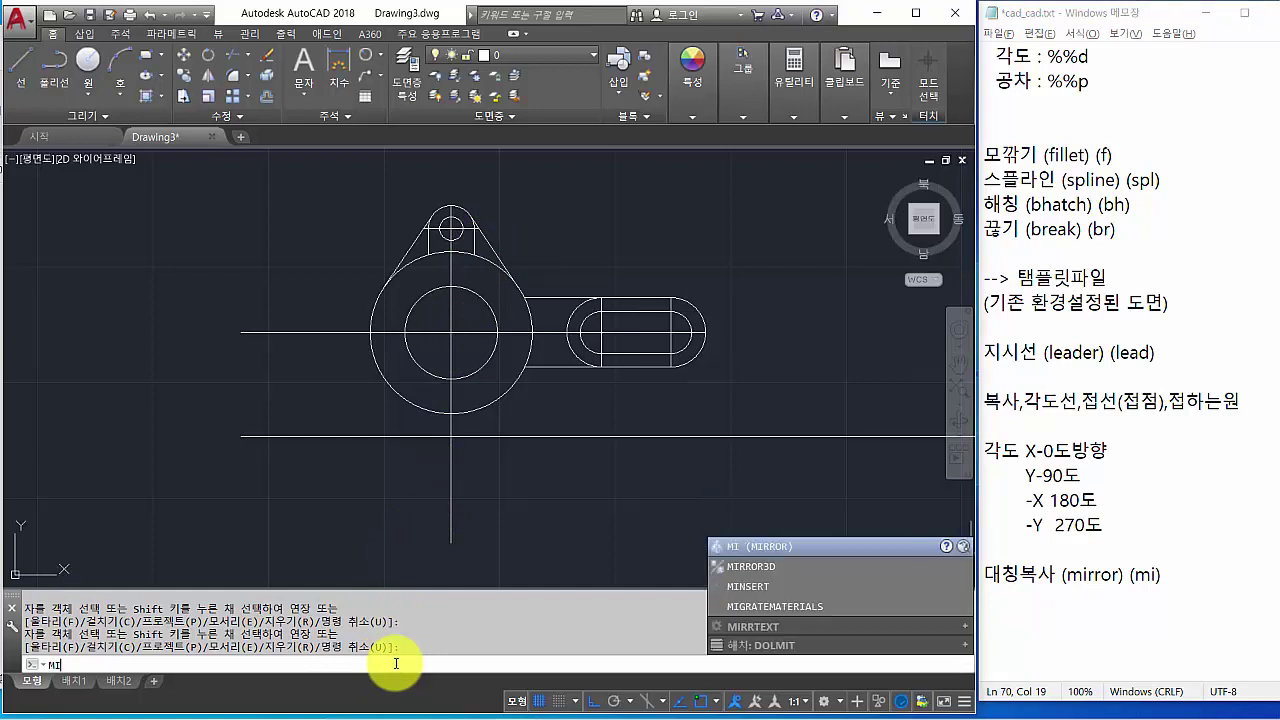
{"action": "key", "text": "Return"}
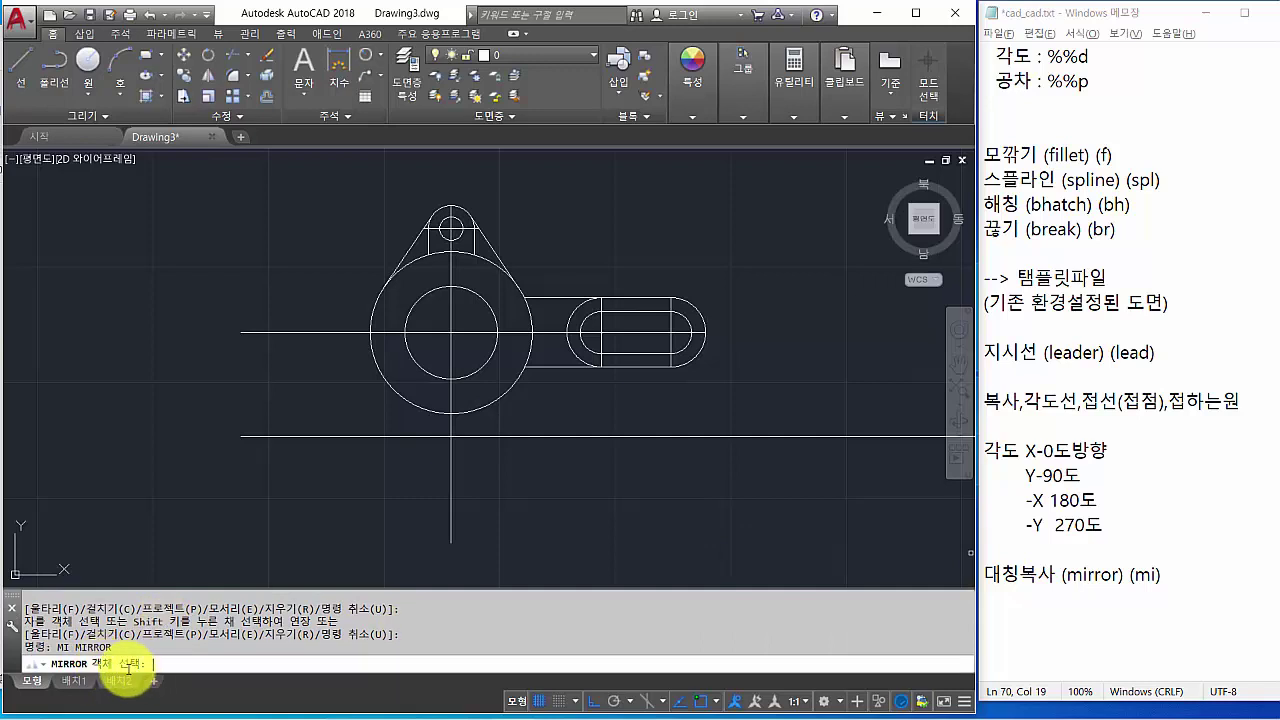
{"action": "scroll", "coordinate": [473, 214], "scroll_direction": "up", "scroll_amount": 4}
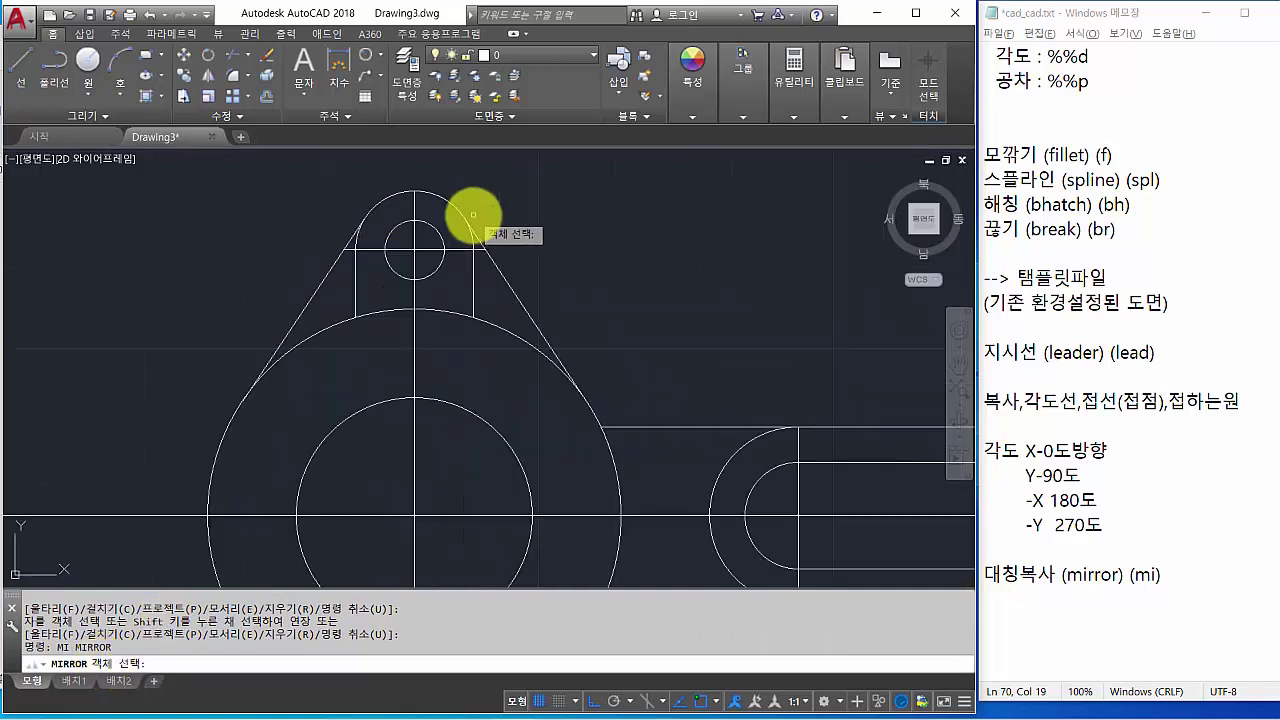
{"action": "left_click", "coordinate": [546, 163]}
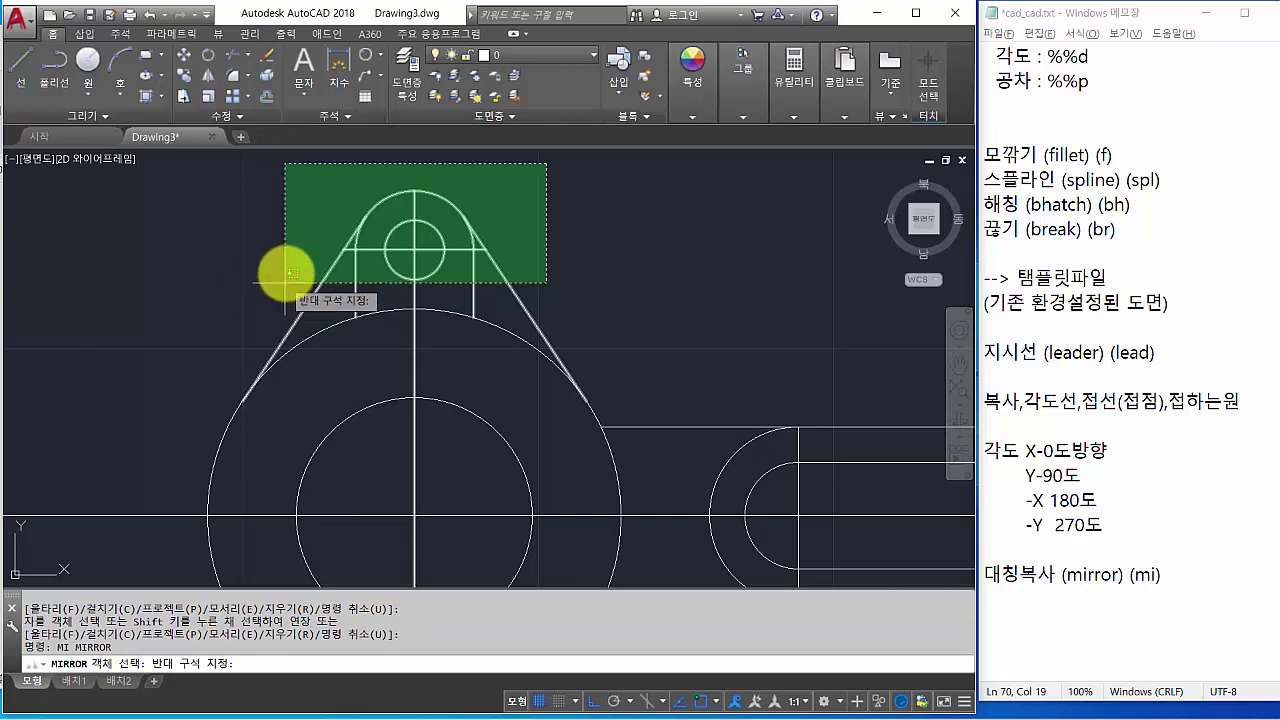
{"action": "left_click", "coordinate": [499, 180]}
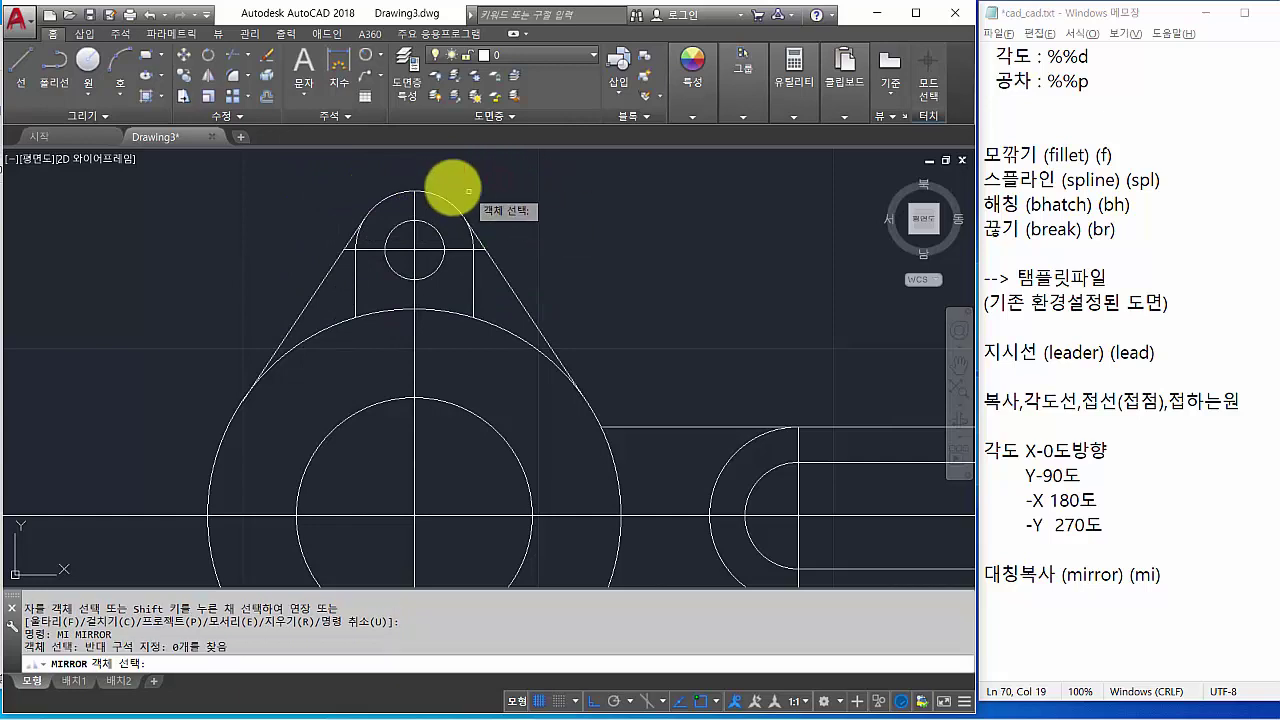
{"action": "left_click", "coordinate": [325, 277]}
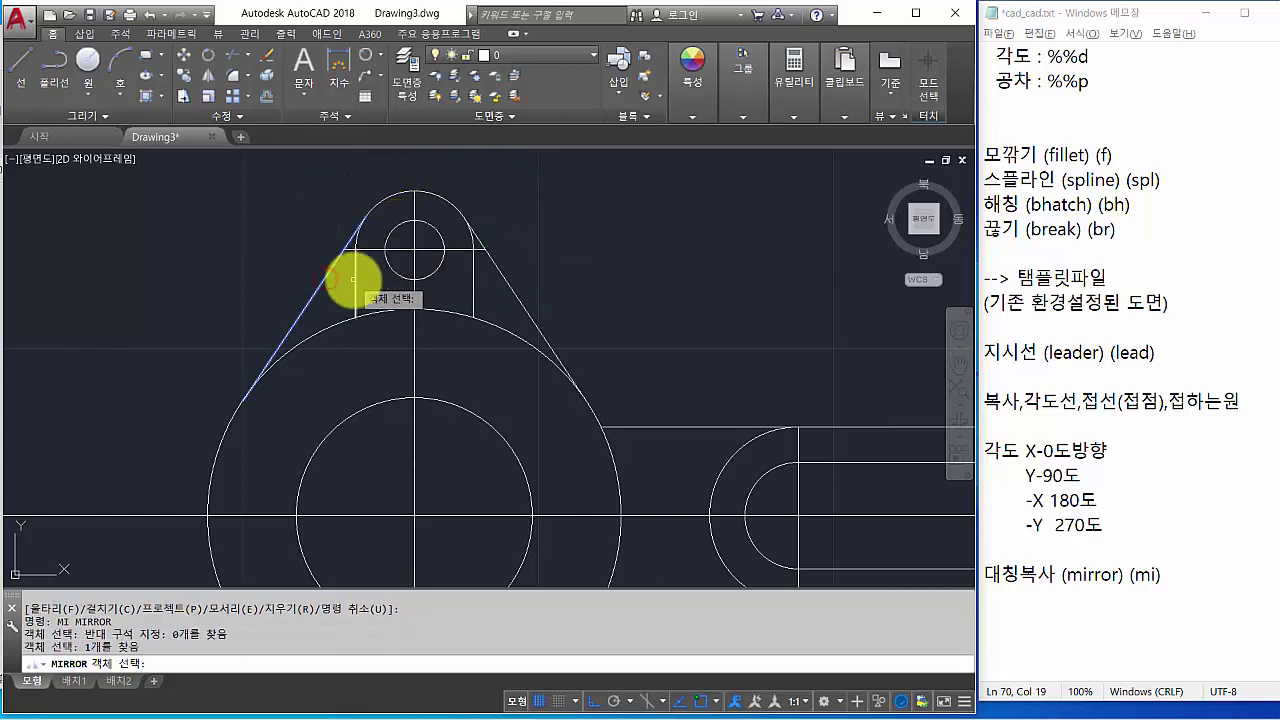
{"action": "left_click", "coordinate": [355, 280]}
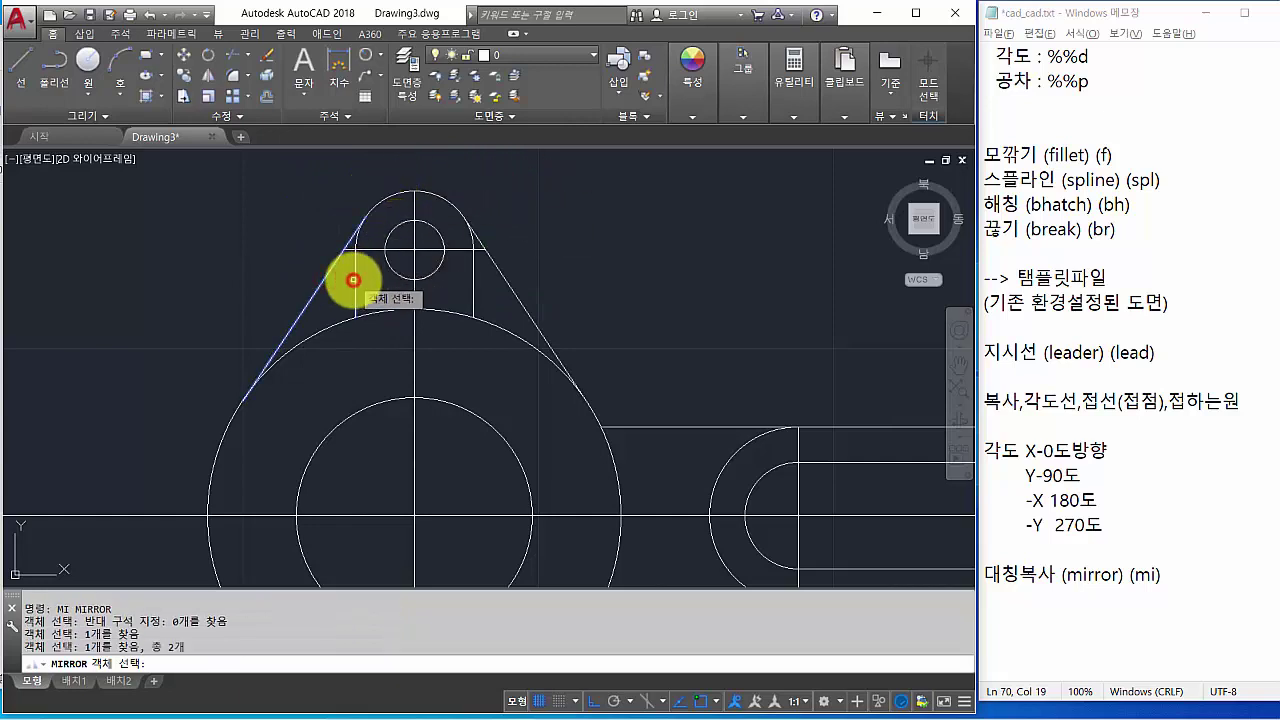
{"action": "left_click", "coordinate": [395, 192]}
{"action": "left_click", "coordinate": [500, 271]}
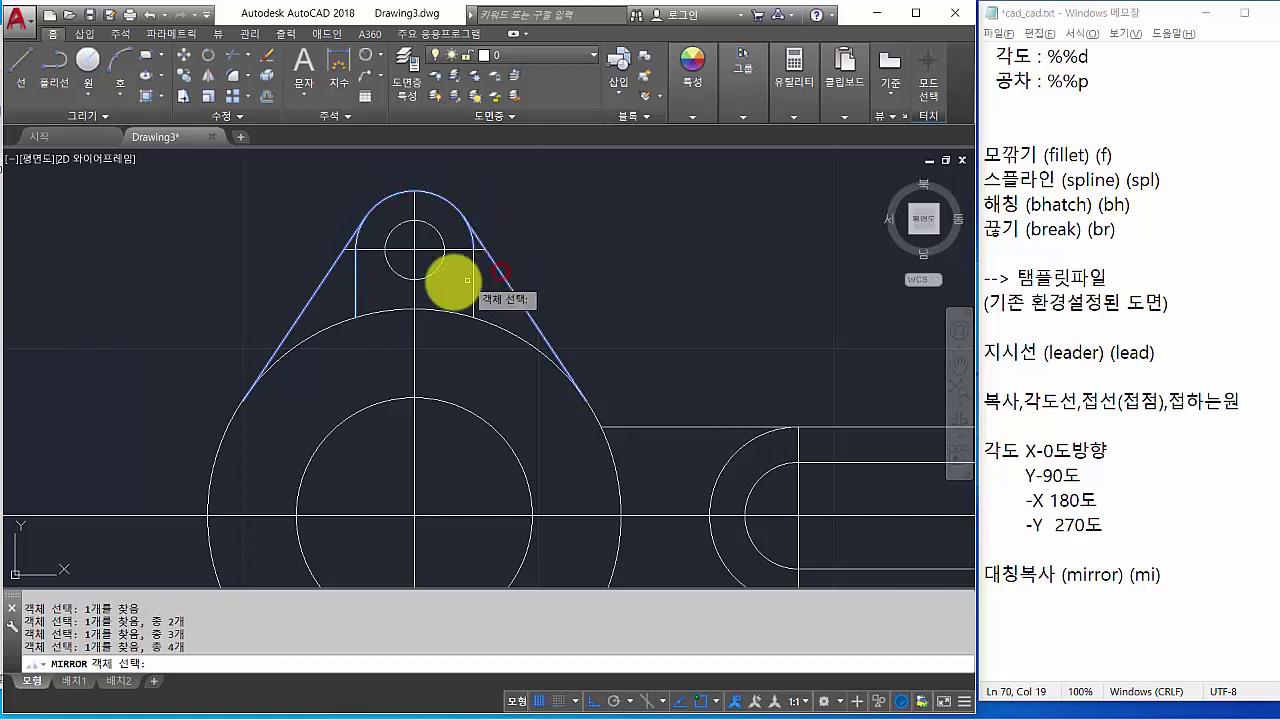
{"action": "left_click", "coordinate": [427, 275]}
{"action": "scroll", "coordinate": [566, 292], "scroll_direction": "down", "scroll_amount": 2}
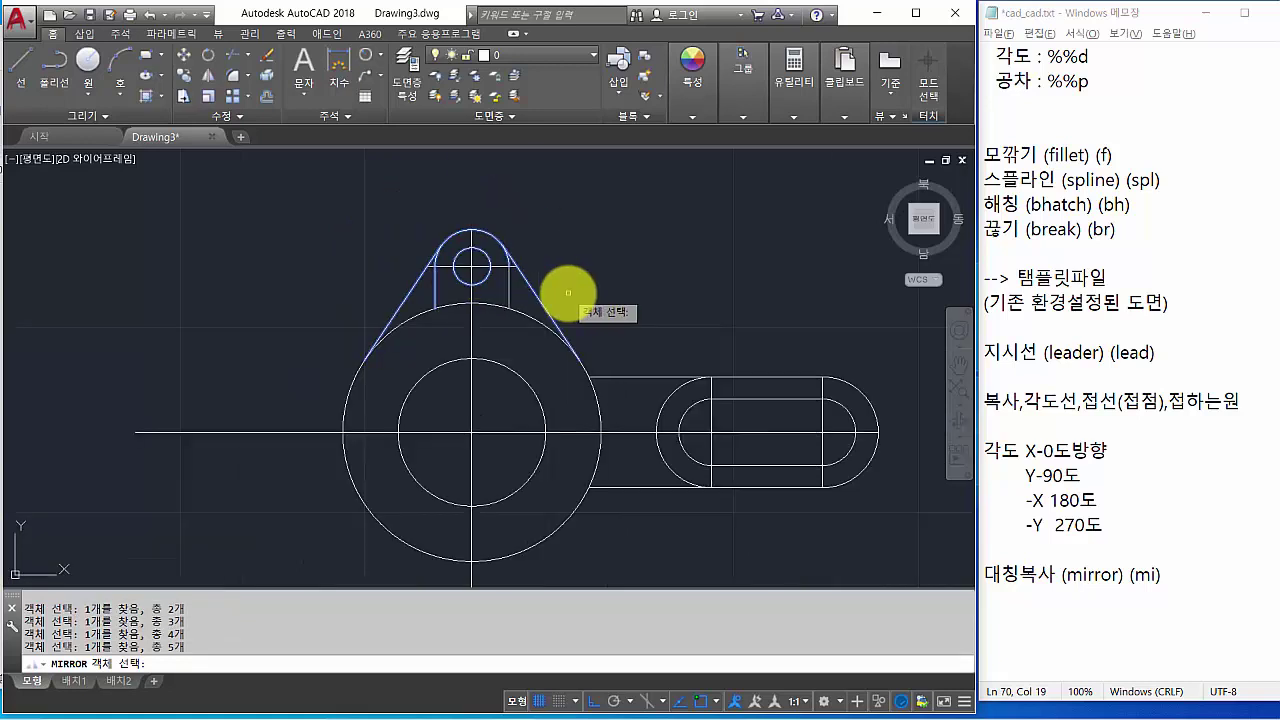
{"action": "left_click", "coordinate": [510, 292]}
{"action": "scroll", "coordinate": [434, 277], "scroll_direction": "up", "scroll_amount": 2}
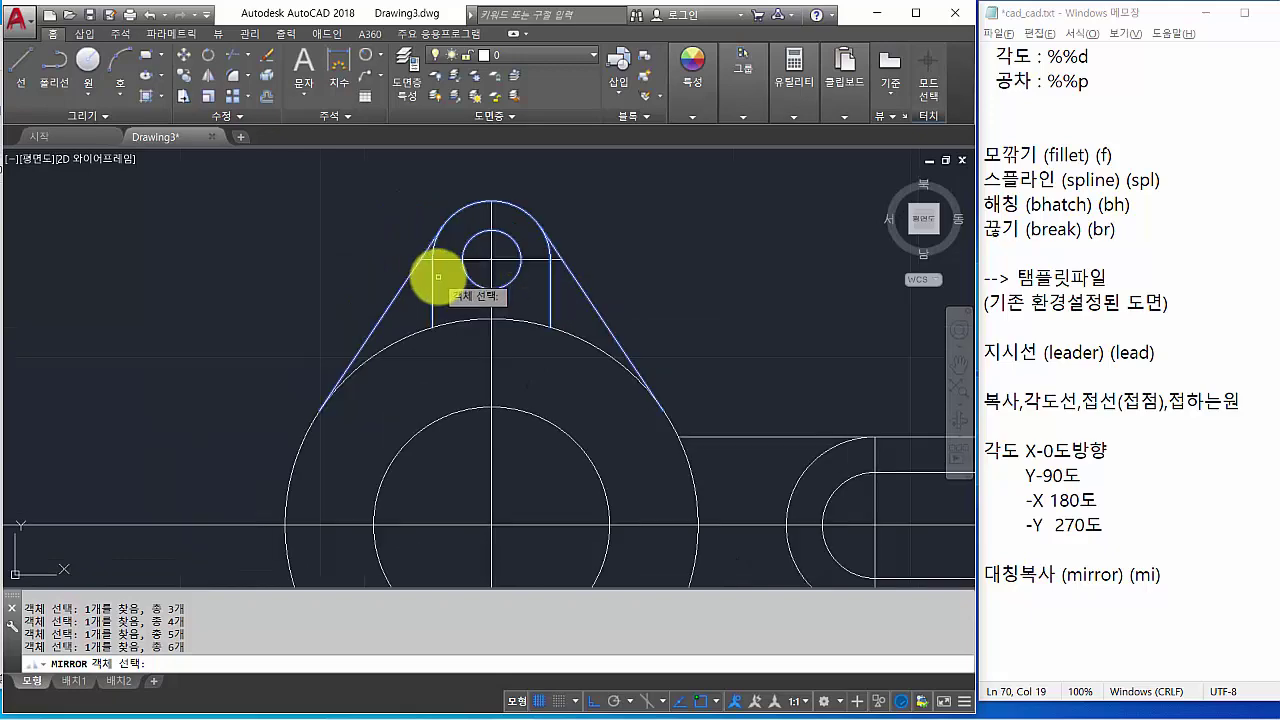
{"action": "scroll", "coordinate": [598, 271], "scroll_direction": "down", "scroll_amount": 2}
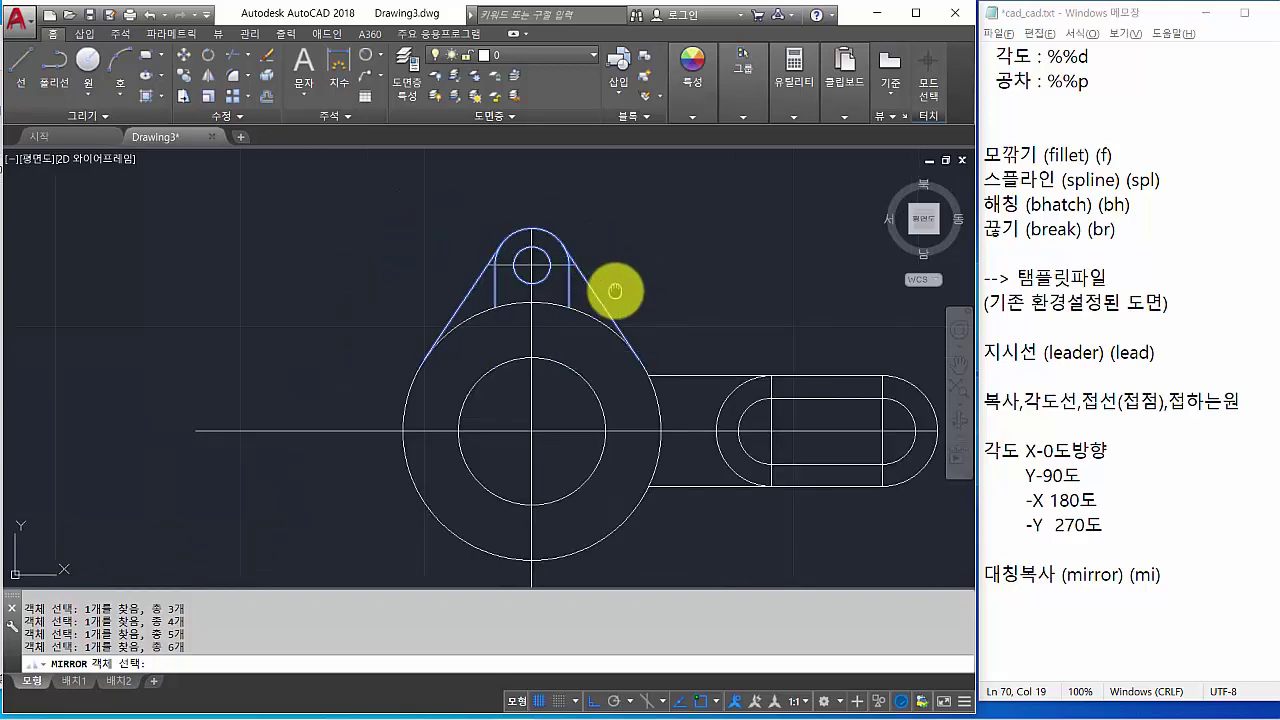
{"action": "mouse_move", "coordinate": [615, 291]}
{"action": "middle_mouse_down"}
{"action": "mouse_move", "coordinate": [503, 250]}
{"action": "mouse_move", "coordinate": [503, 231]}
{"action": "middle_mouse_up"}
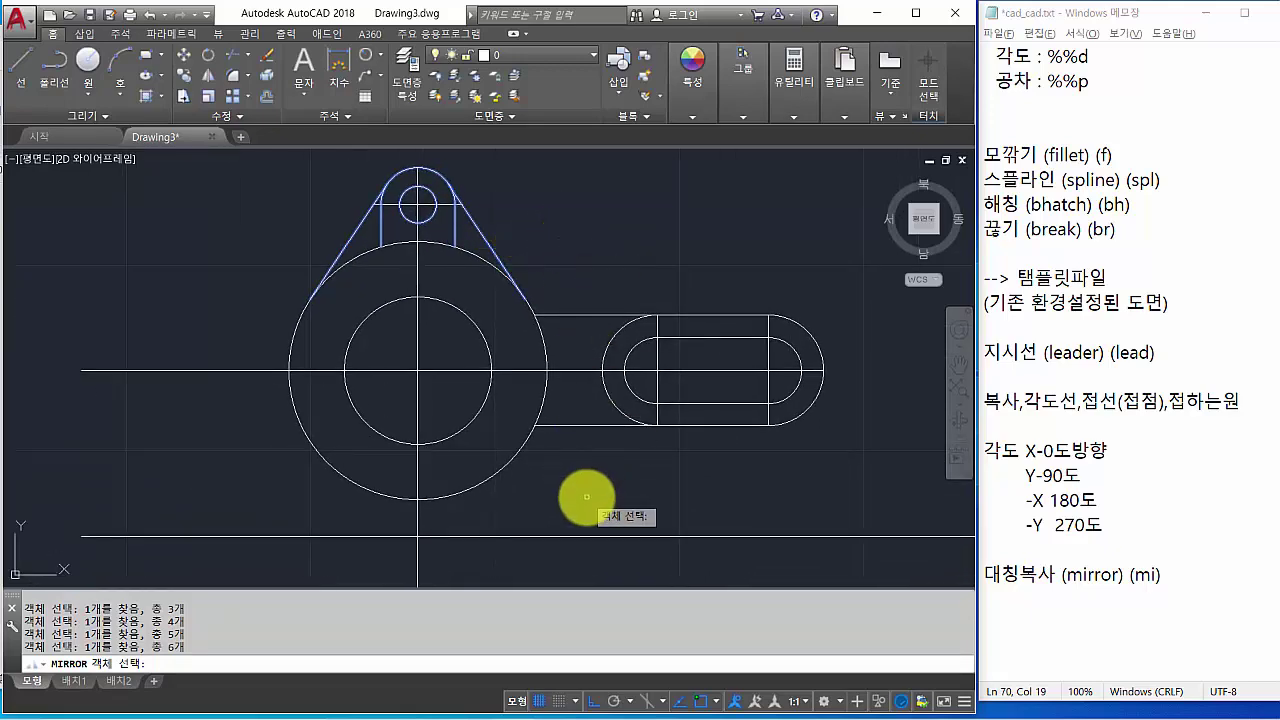
{"action": "key", "text": "Return"}
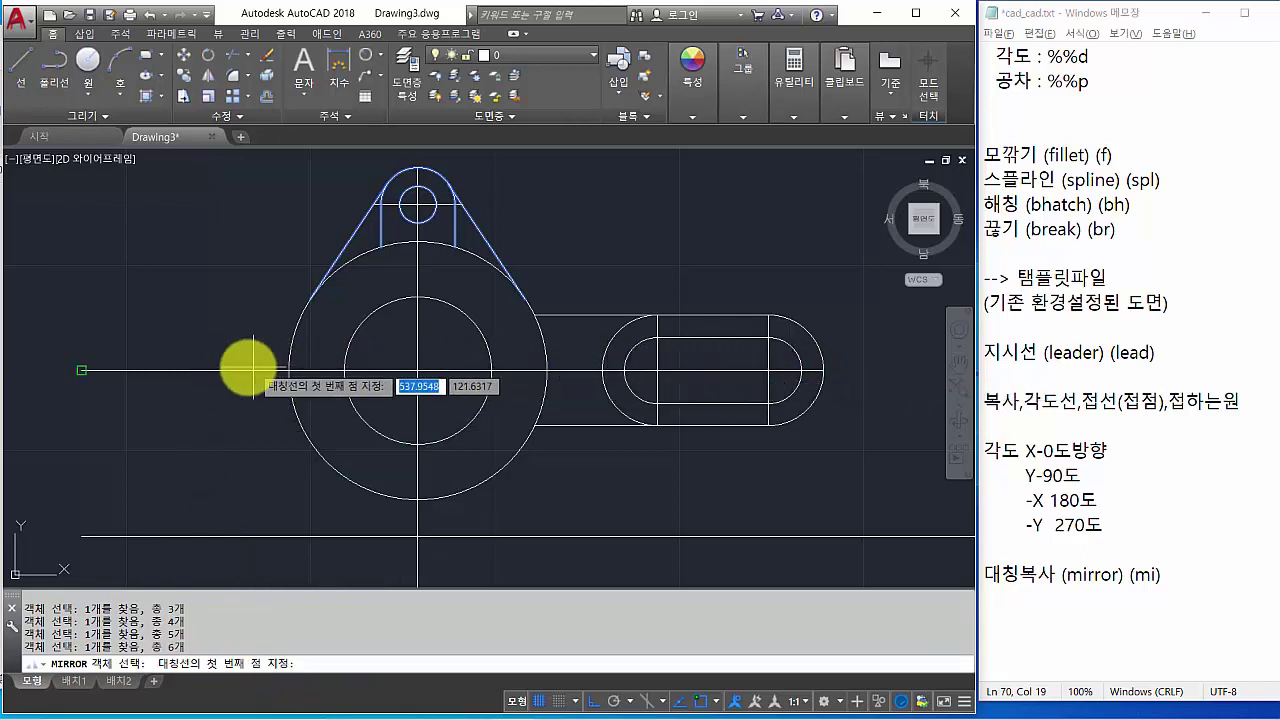
{"action": "scroll", "coordinate": [245, 428], "scroll_direction": "down", "scroll_amount": 2}
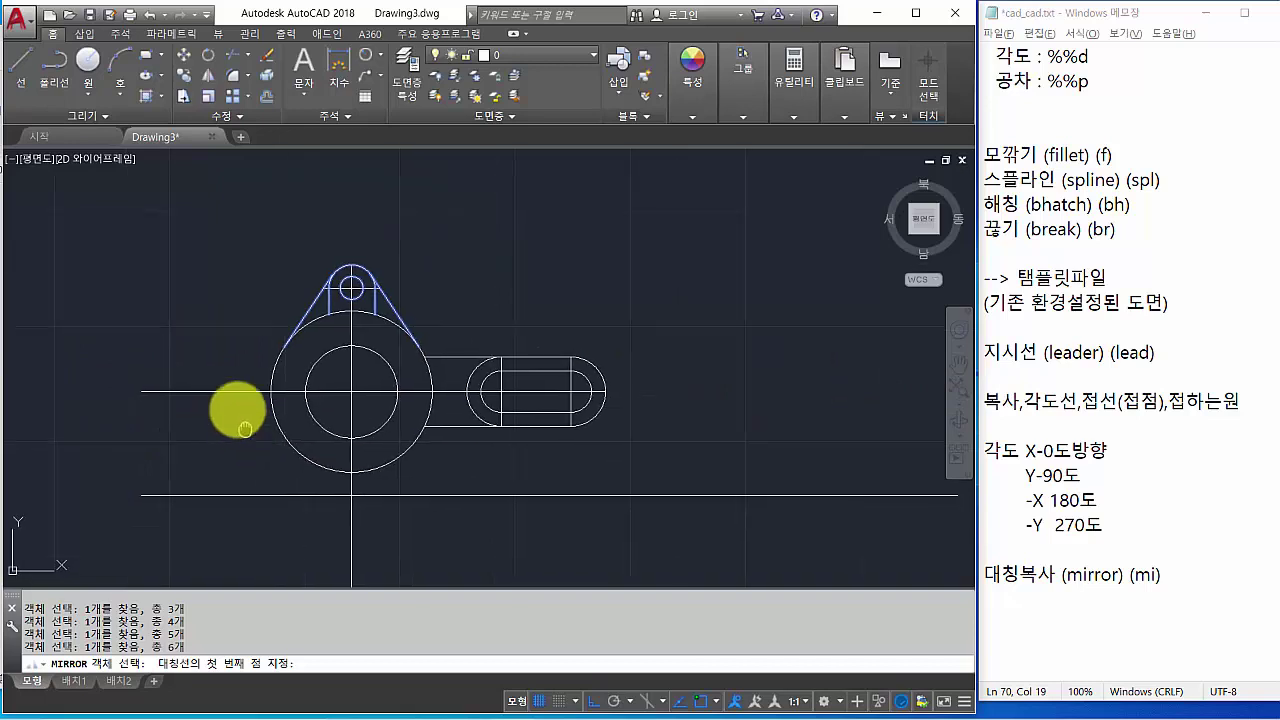
{"action": "middle_click_drag", "start_coordinate": [245, 428], "coordinate": [248, 392]}
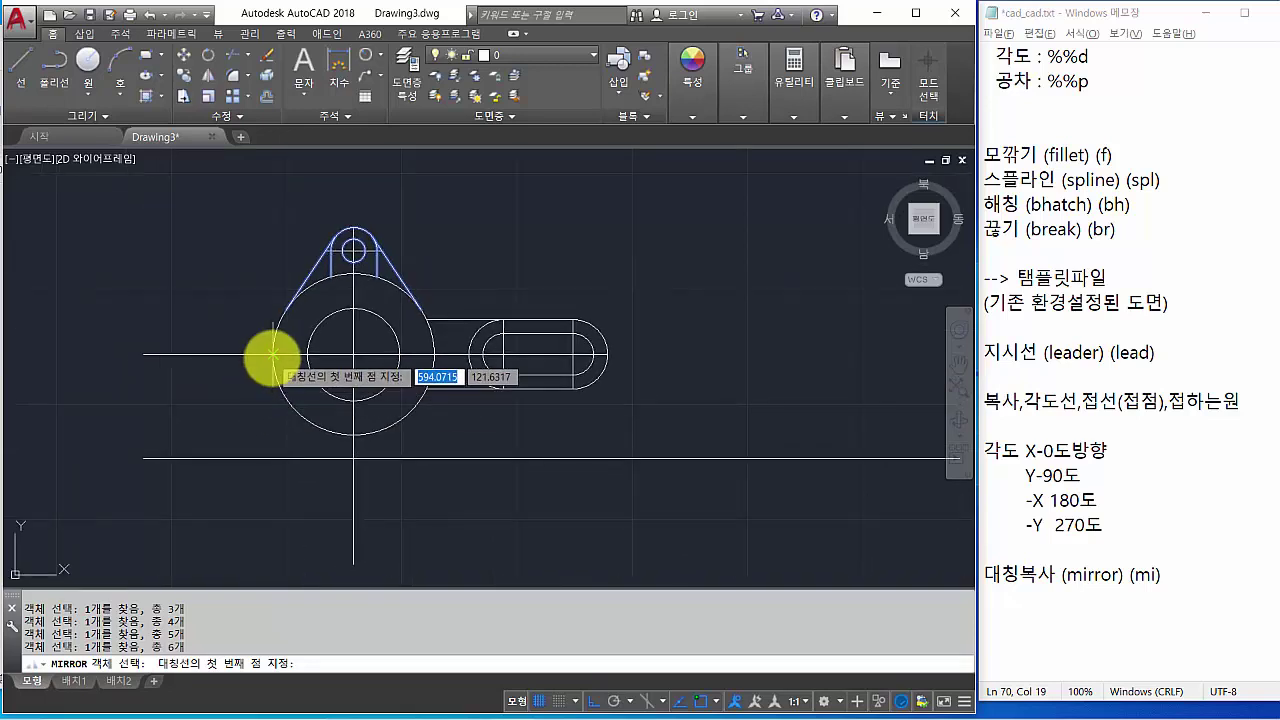
{"action": "left_click", "coordinate": [273, 354]}
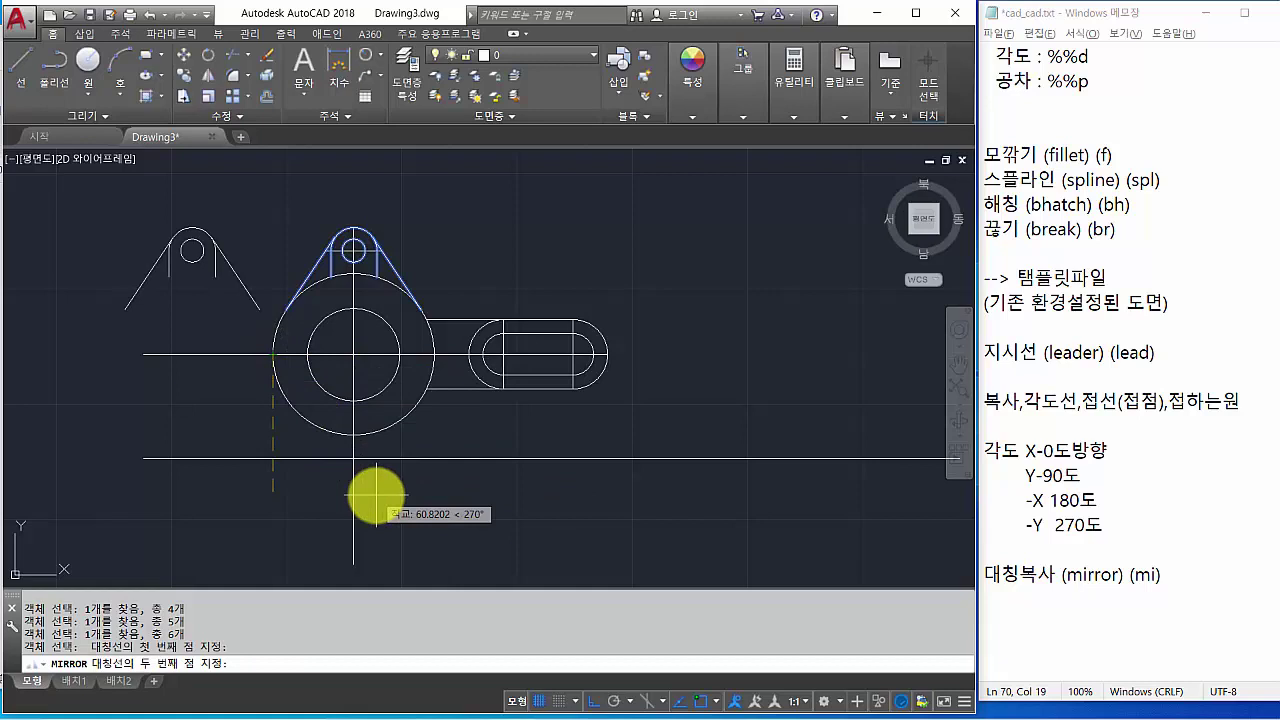
{"action": "key", "text": "F8"}
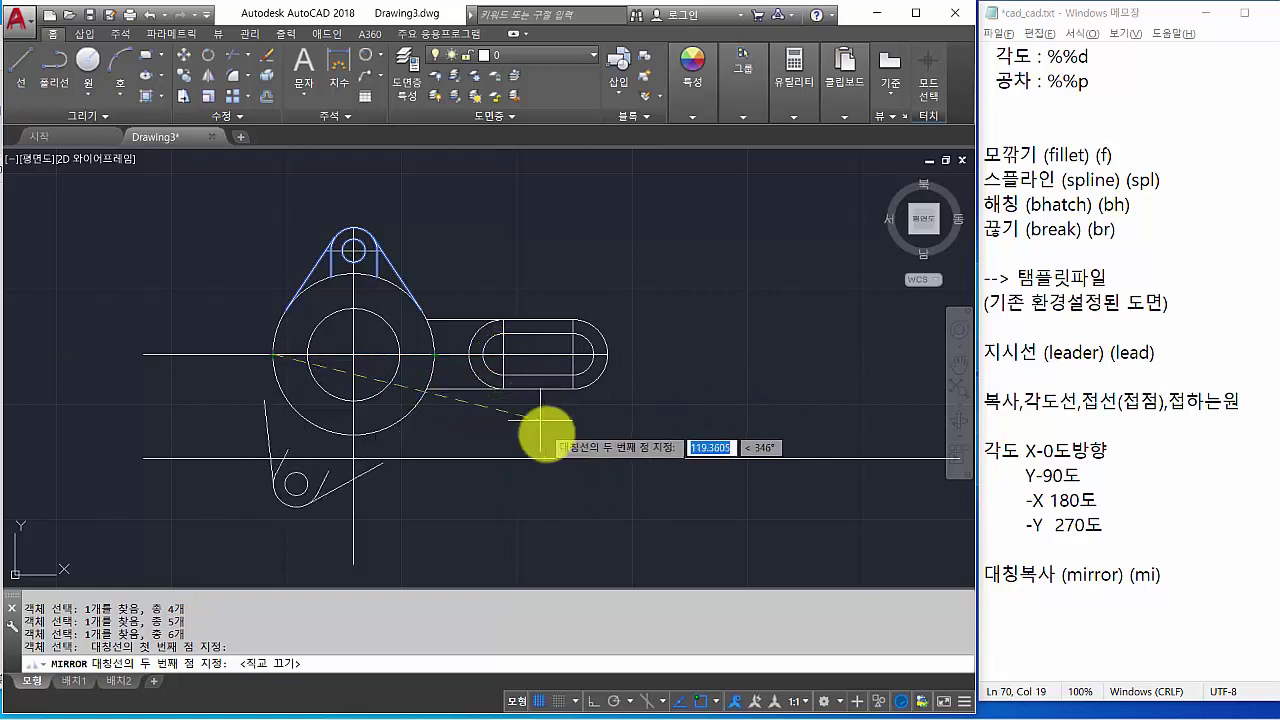
{"action": "left_click", "coordinate": [572, 354]}
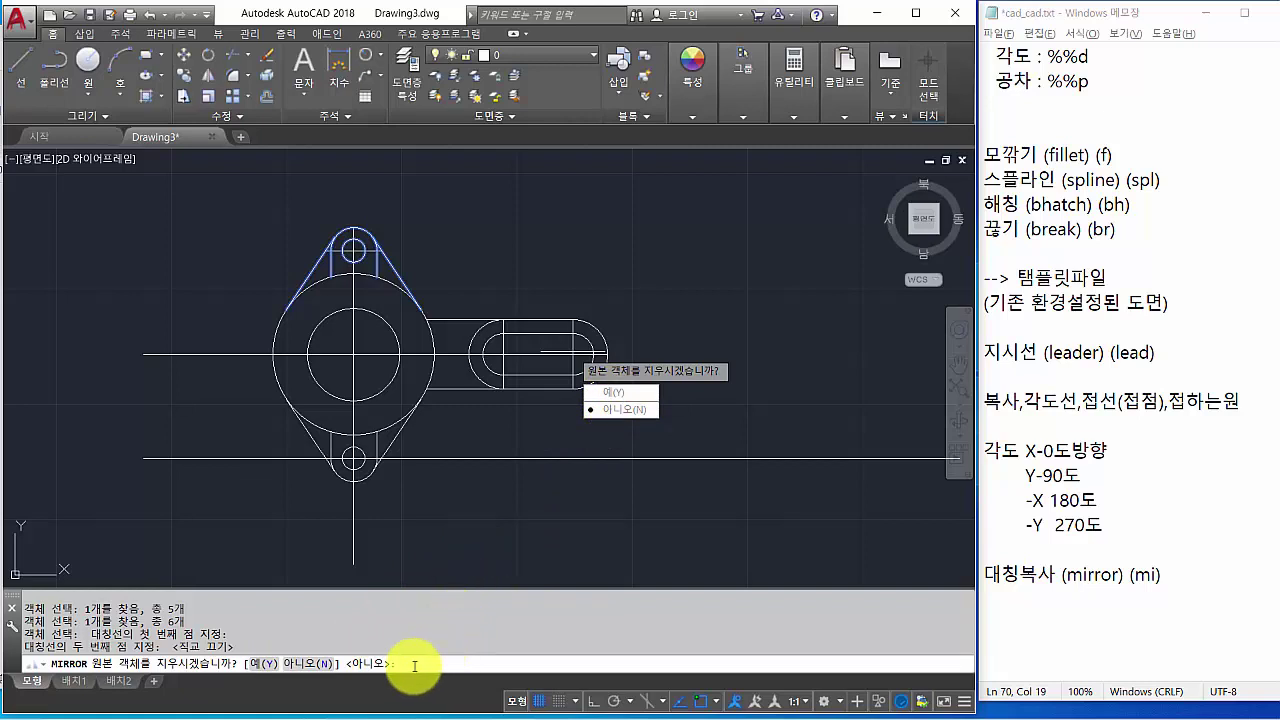
{"action": "key", "text": "Return"}
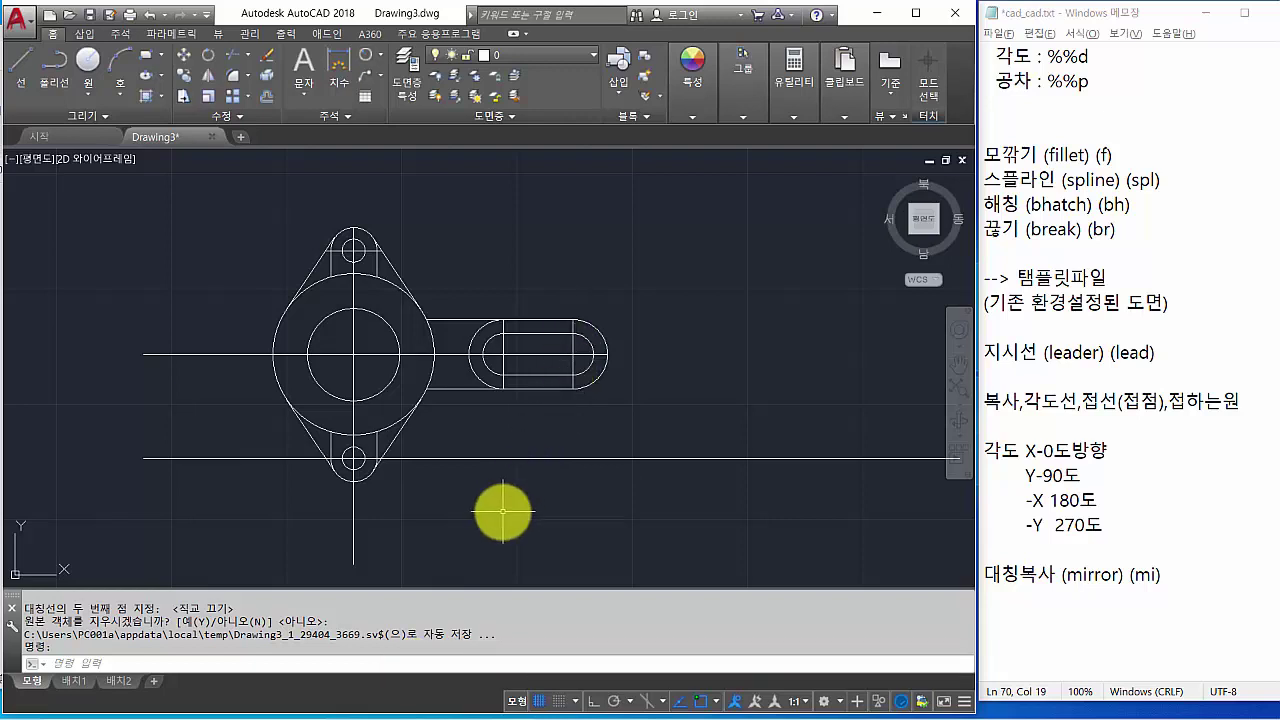
Trim the lower horizontal and vertical centre lines outside the bottom lug, and the main horizontal centre line left of the radius 35 circle.
{"action": "type", "text": "tr"}
{"action": "key", "text": "Return"}
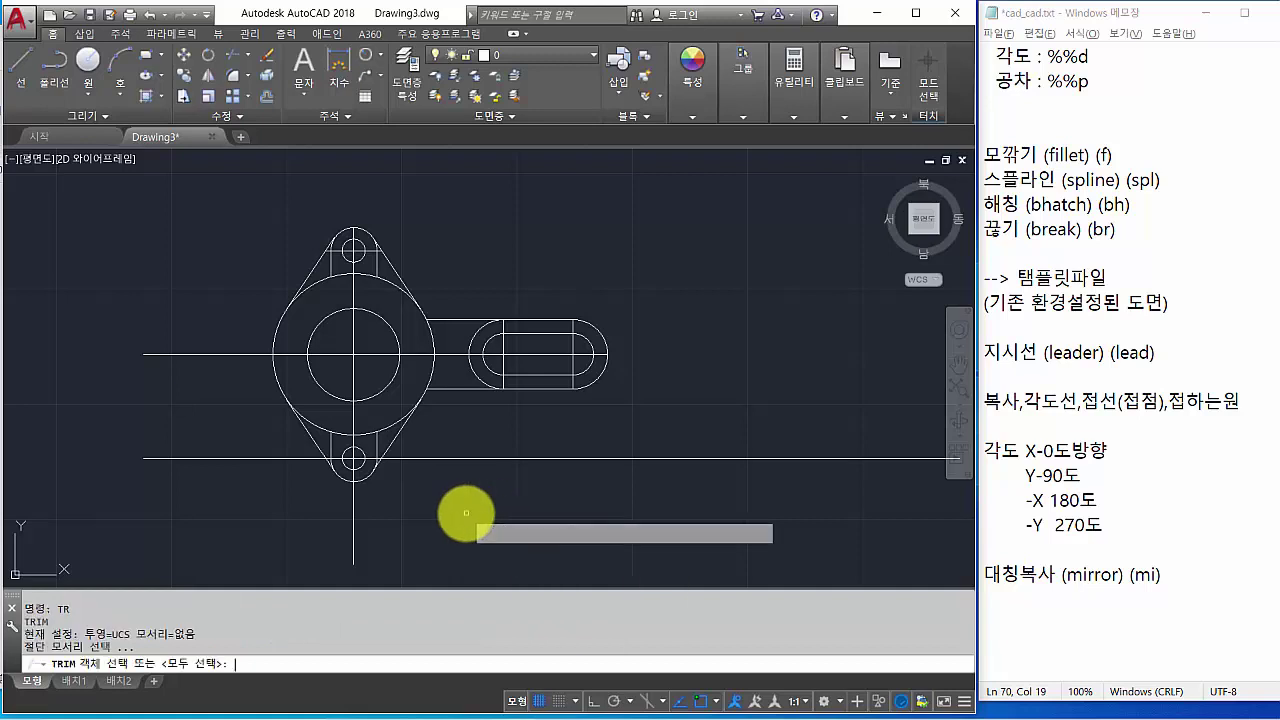
{"action": "key", "text": "Return"}
{"action": "left_click", "coordinate": [293, 460]}
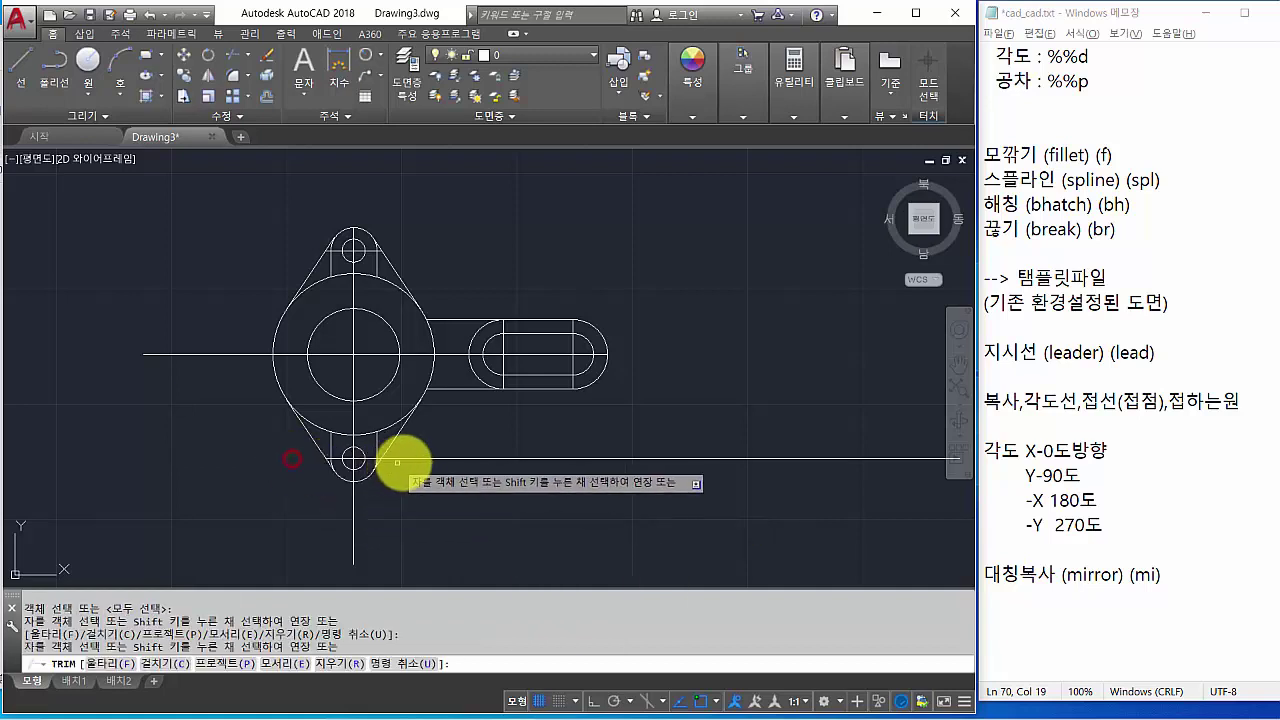
{"action": "left_click", "coordinate": [405, 459]}
{"action": "left_click", "coordinate": [353, 500]}
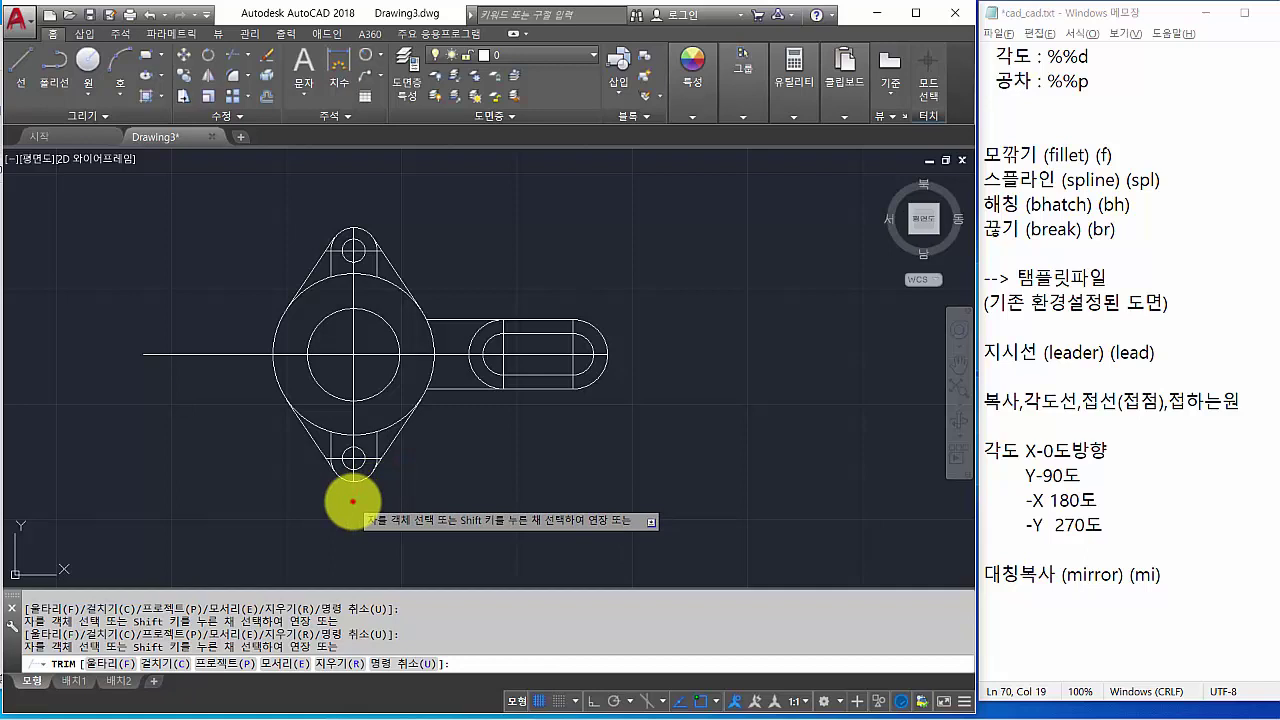
{"action": "left_click", "coordinate": [252, 354]}
{"action": "key", "text": "Return"}
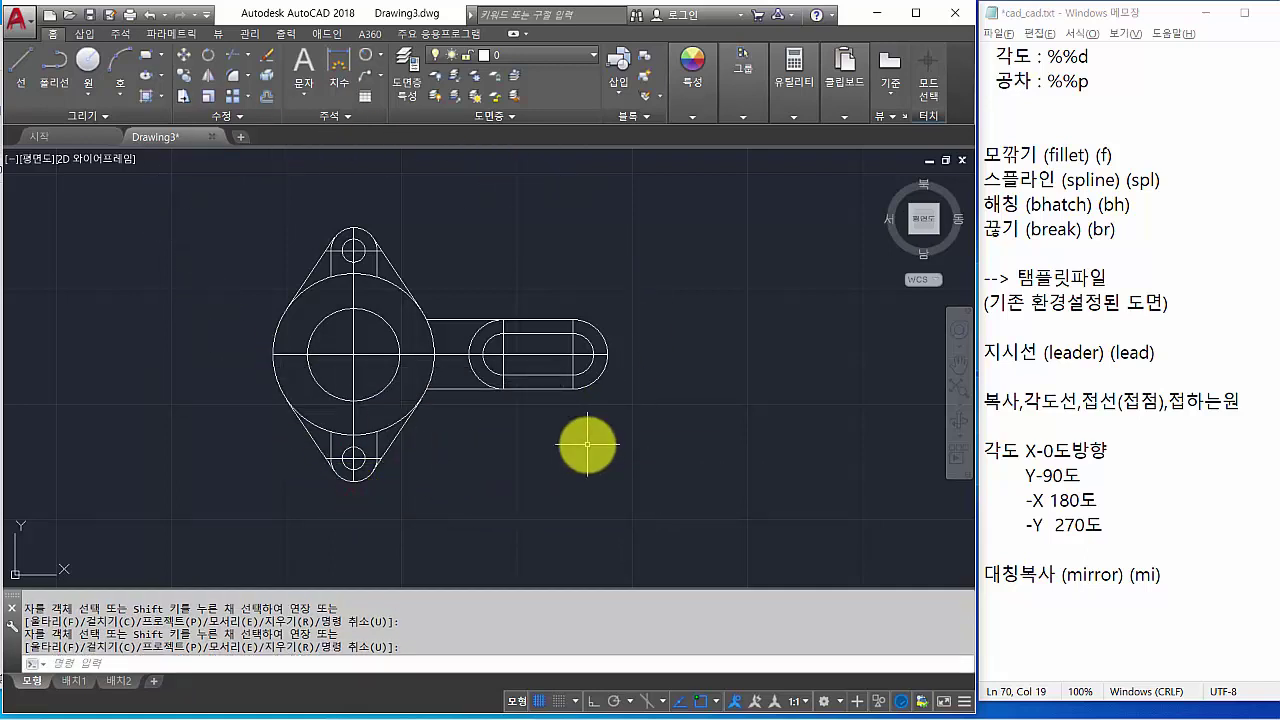
Move the whole part by its large circle's centre into the drawing frame, to the upper right of the existing green part.
{"action": "scroll", "coordinate": [587, 445], "scroll_direction": "down", "scroll_amount": 4}
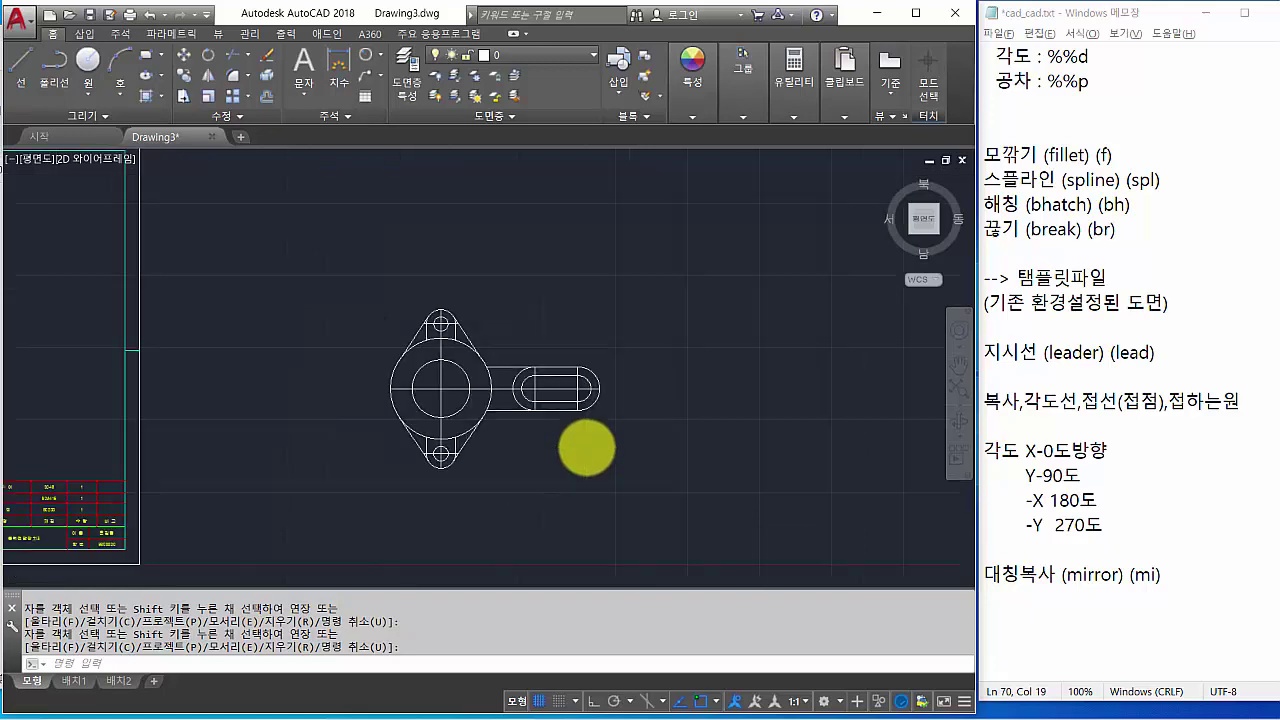
{"action": "middle_click_drag", "start_coordinate": [586, 443], "coordinate": [734, 417]}
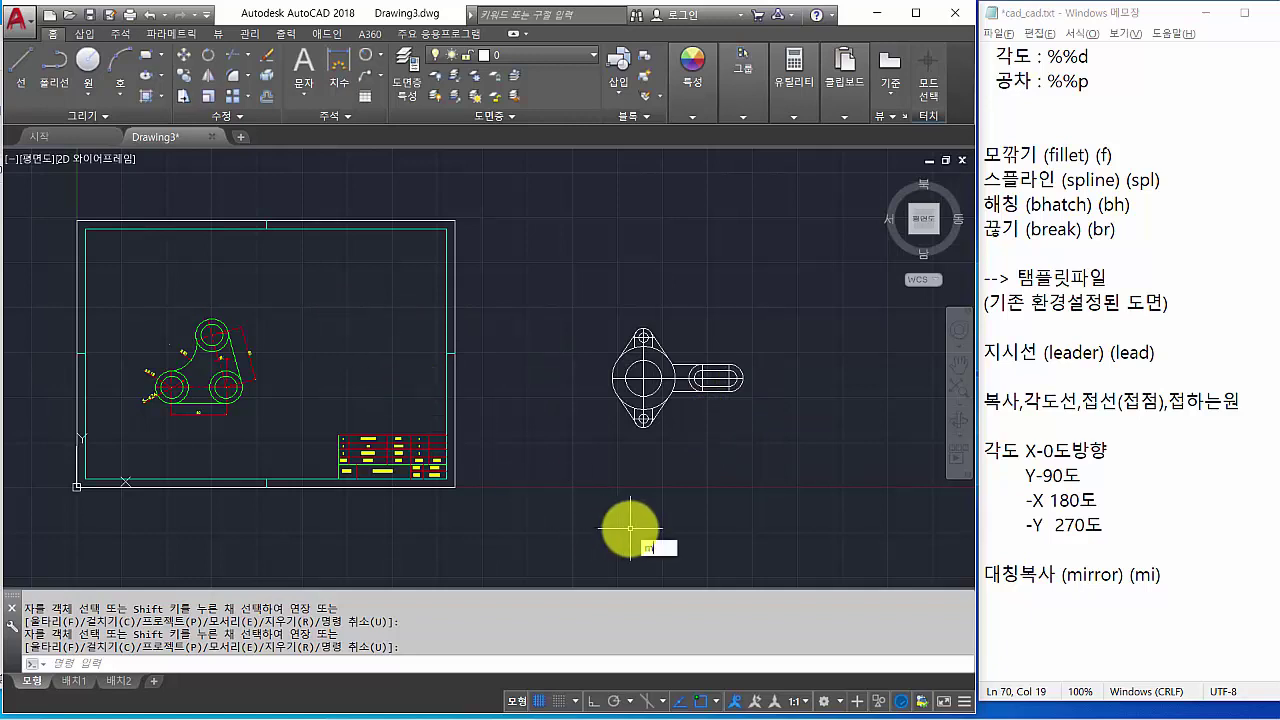
{"action": "key", "text": "Return"}
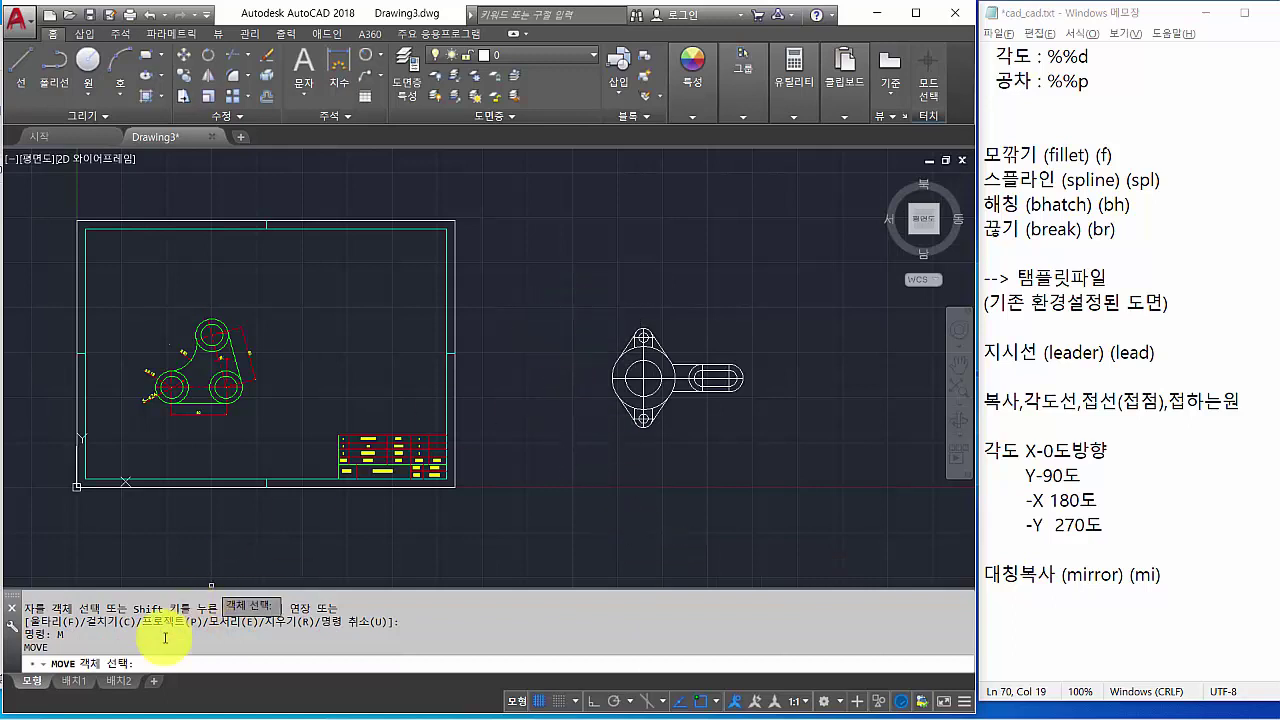
{"action": "left_click", "coordinate": [579, 292]}
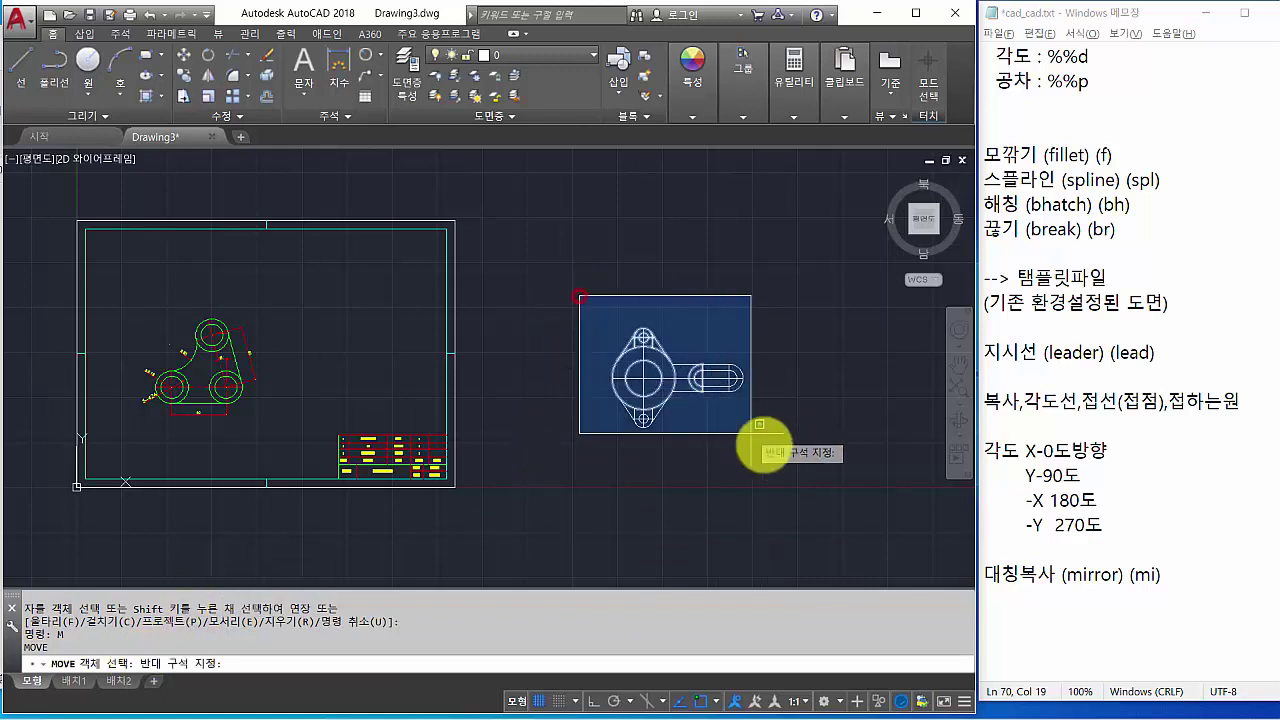
{"action": "left_click", "coordinate": [810, 472]}
{"action": "key", "text": "Return"}
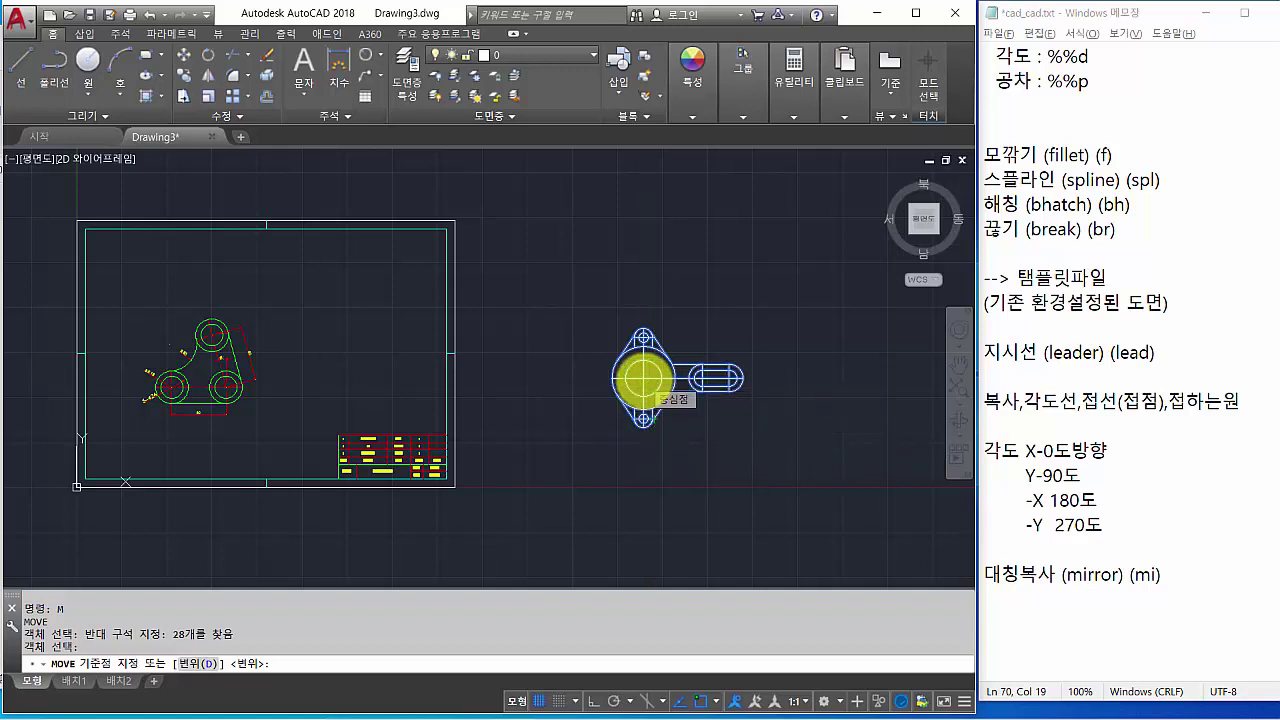
{"action": "left_click", "coordinate": [643, 378]}
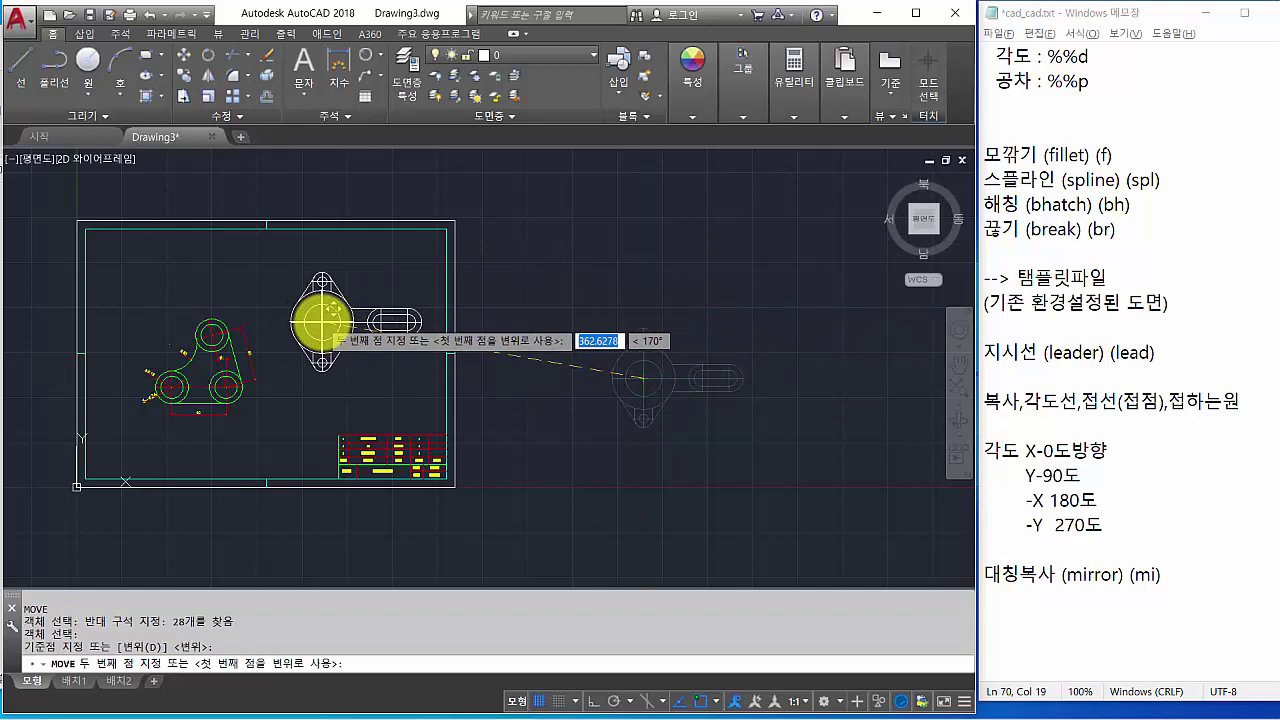
{"action": "left_click", "coordinate": [322, 322]}
Zoom to the entire drawing sheet with the Zoom All option.
{"action": "middle_click_drag", "start_coordinate": [568, 449], "coordinate": [760, 464]}
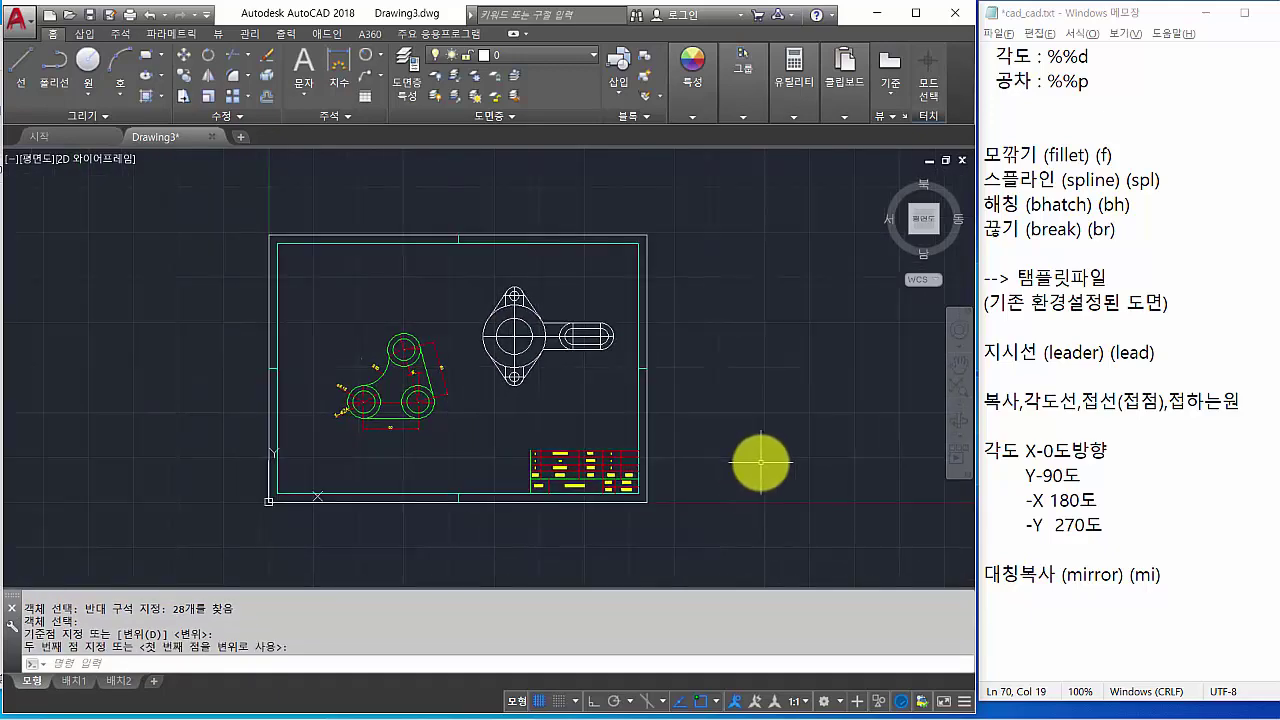
{"action": "key", "text": "Return"}
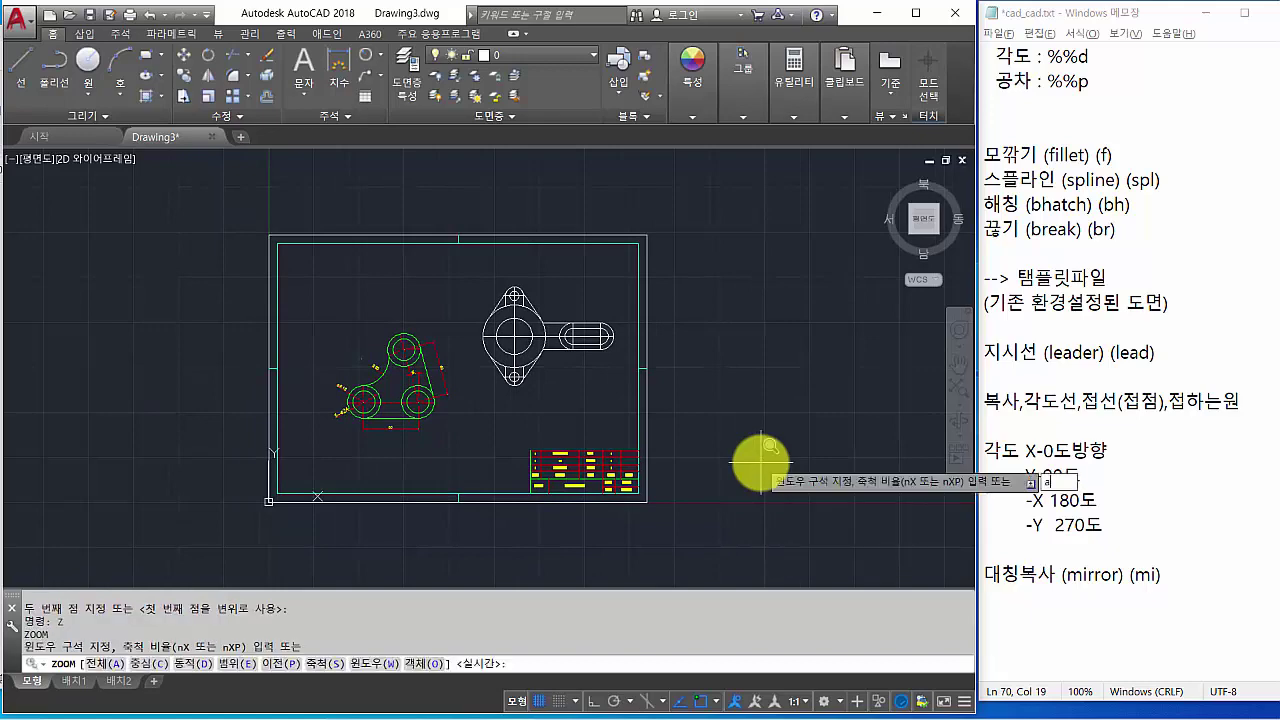
{"action": "key", "text": "Return"}
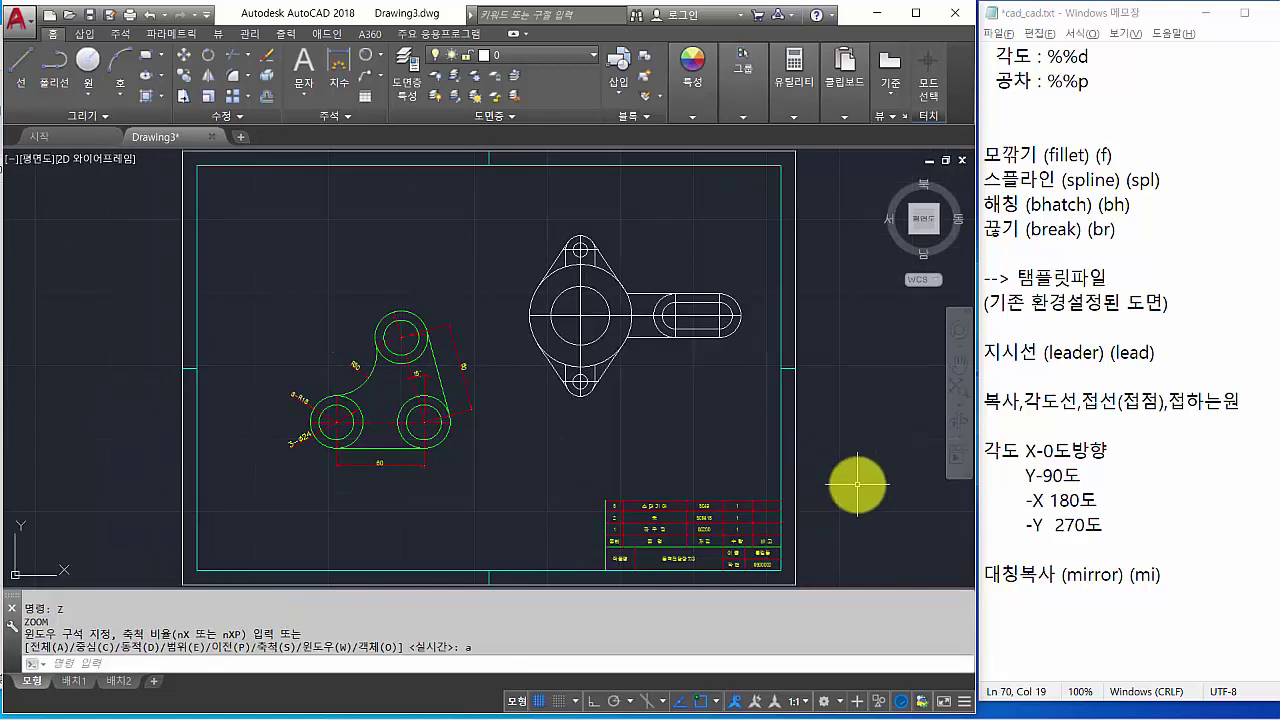